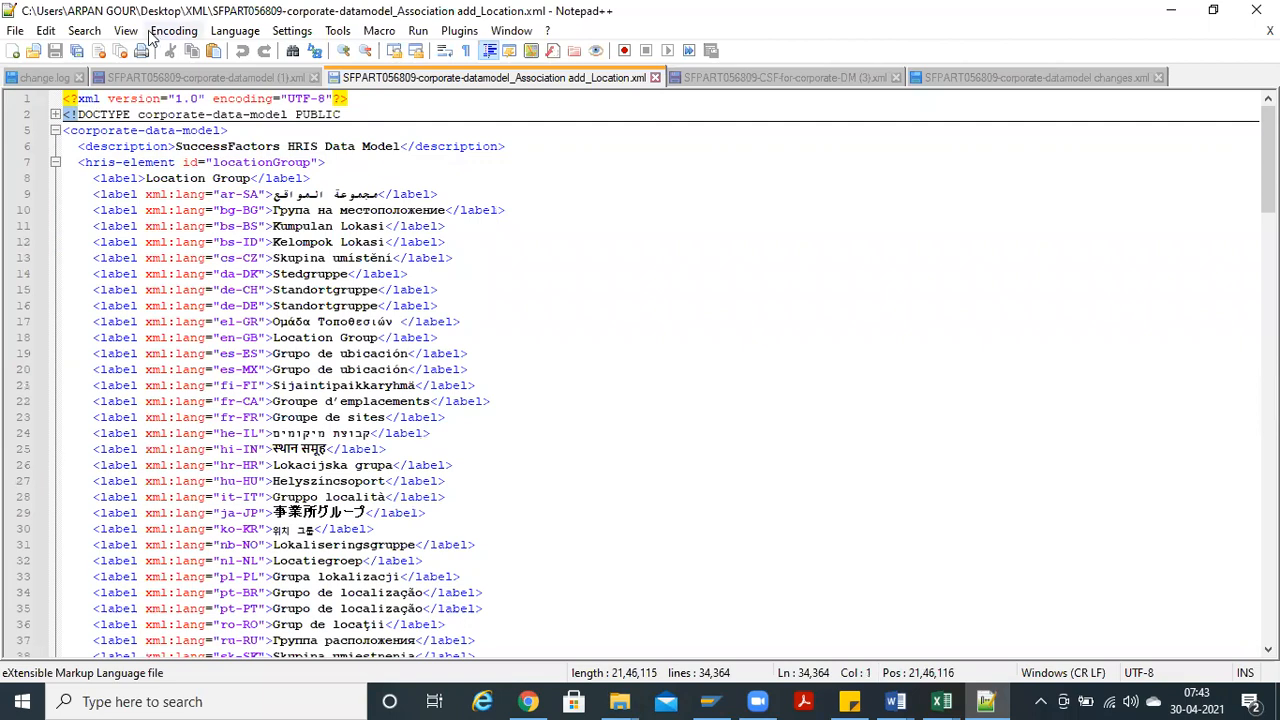
# Step: Fold the entire XML file and expand the corporate-data-model node to show its hris-elements
pyautogui.click(125, 30)
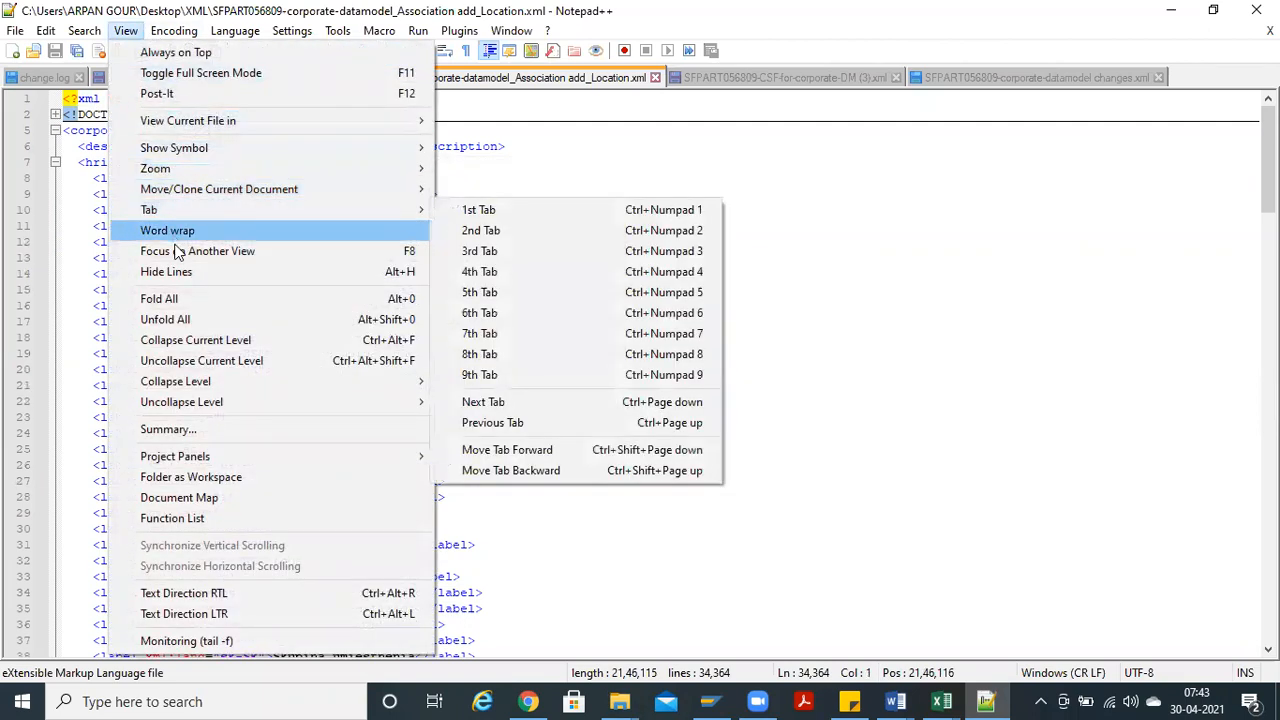
pyautogui.moveTo(182, 213)
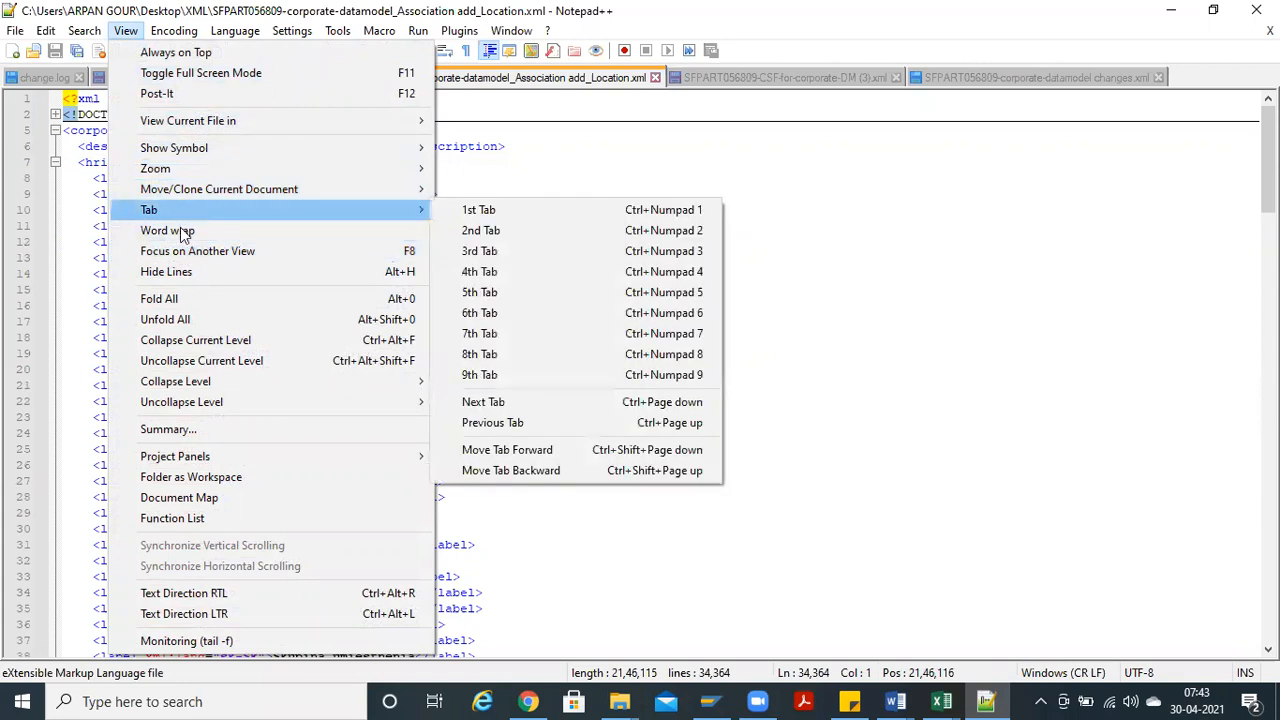
pyautogui.click(184, 298)
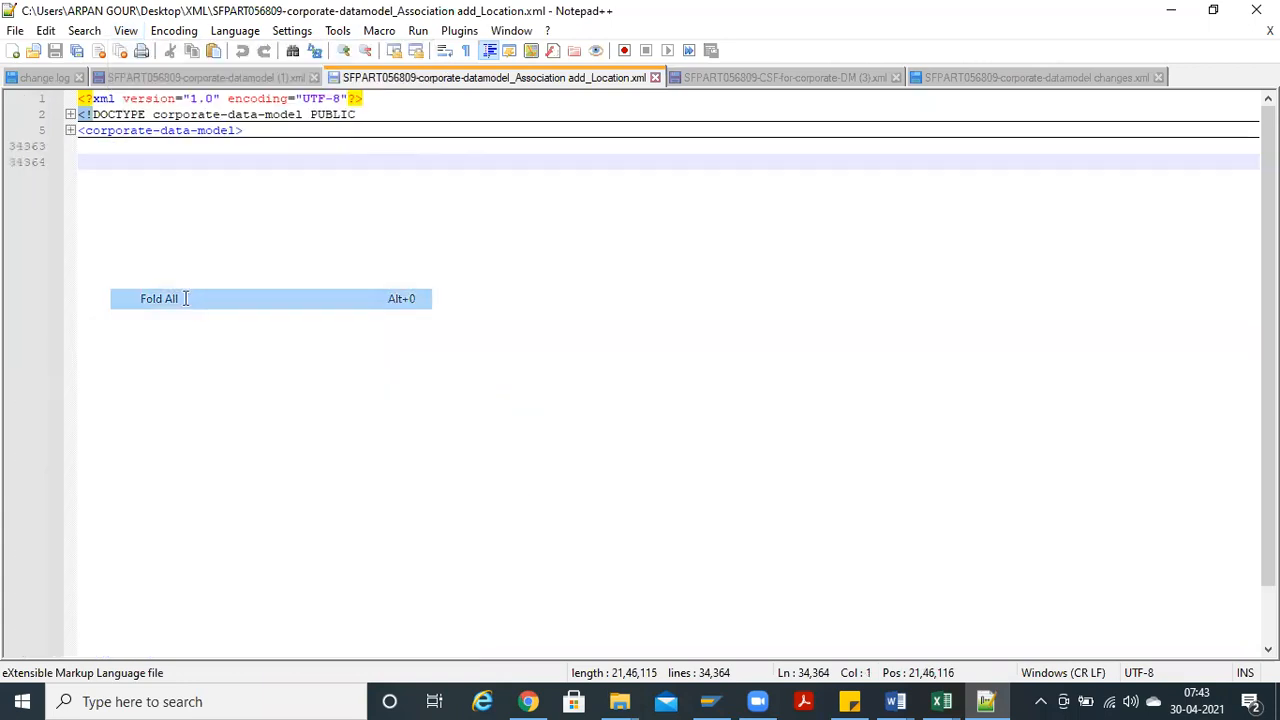
pyautogui.click(70, 131)
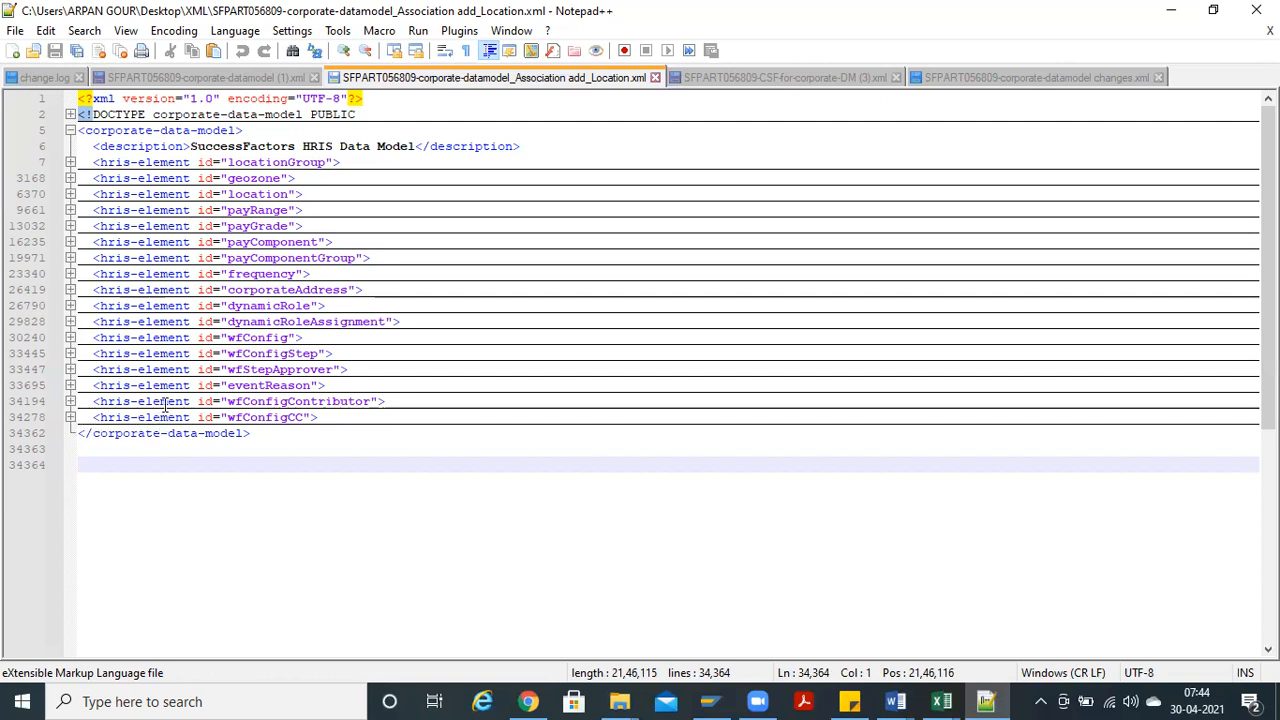
# Step: Expand the locationGroup hris-element, examine its hris-fields including custom-string1, and collapse the element again
pyautogui.click(70, 163)
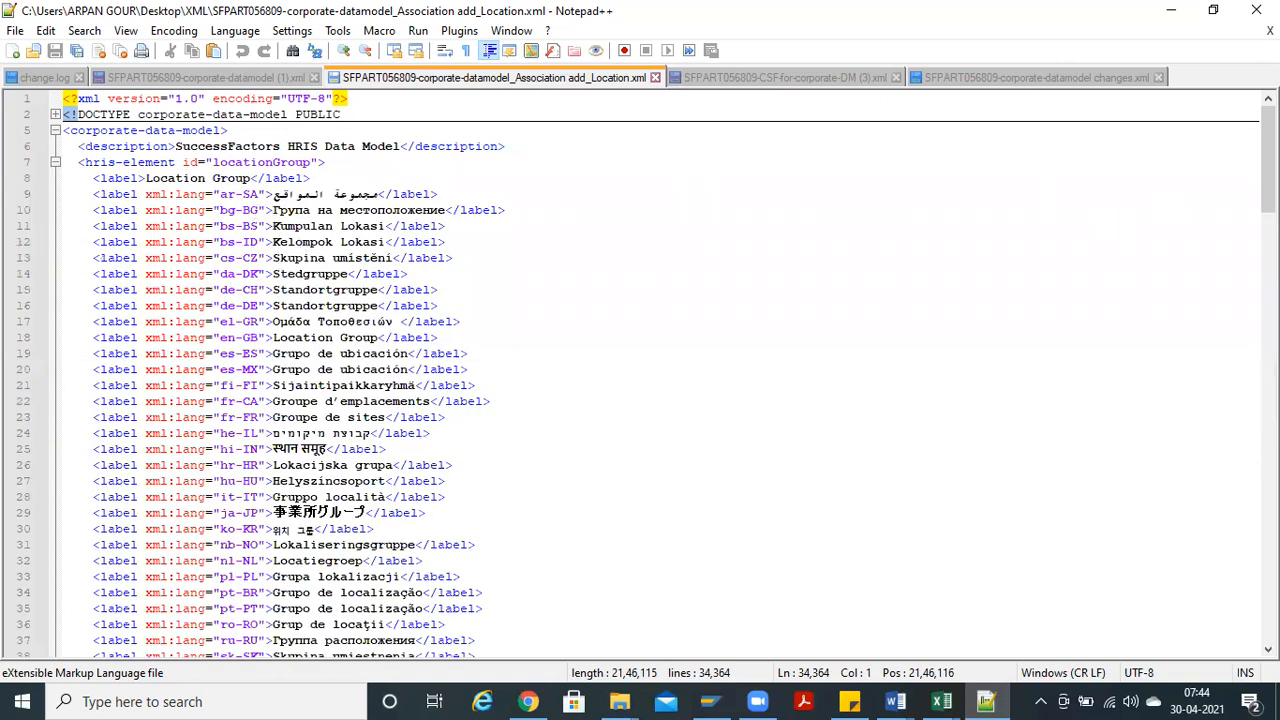
pyautogui.moveTo(1268, 157); pyautogui.dragTo(1268, 266)
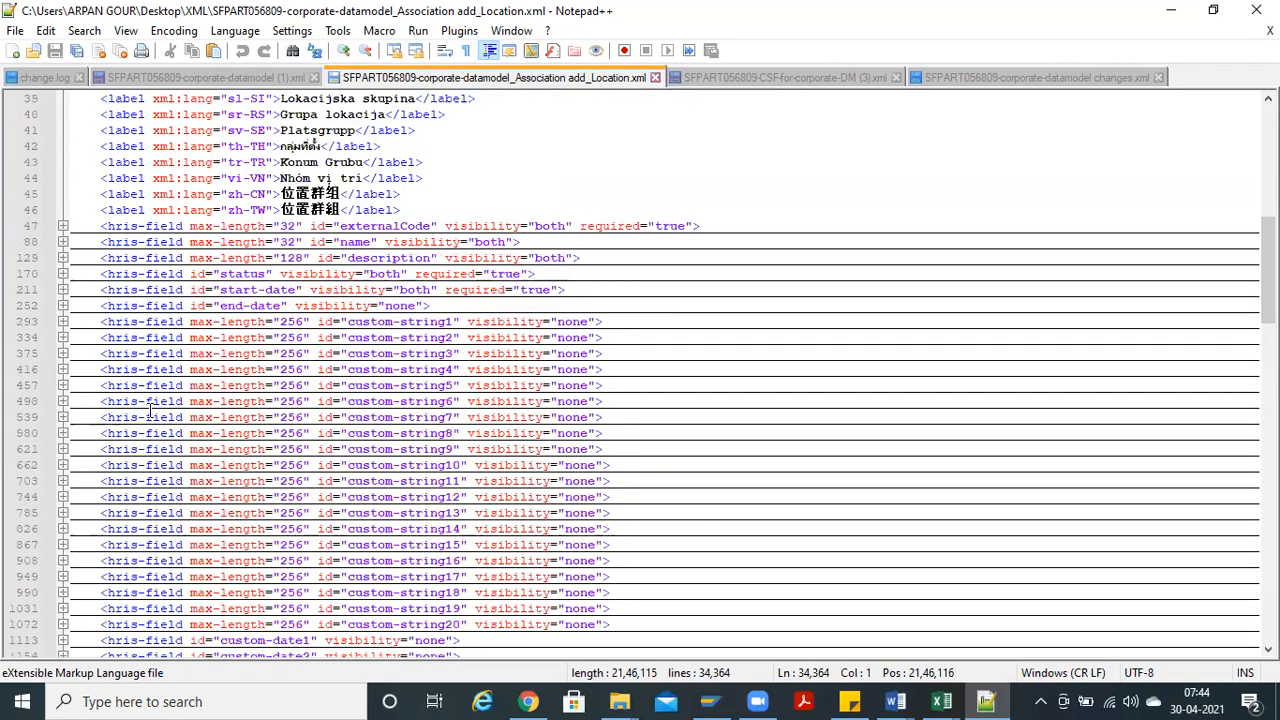
pyautogui.tripleClick(195, 324)
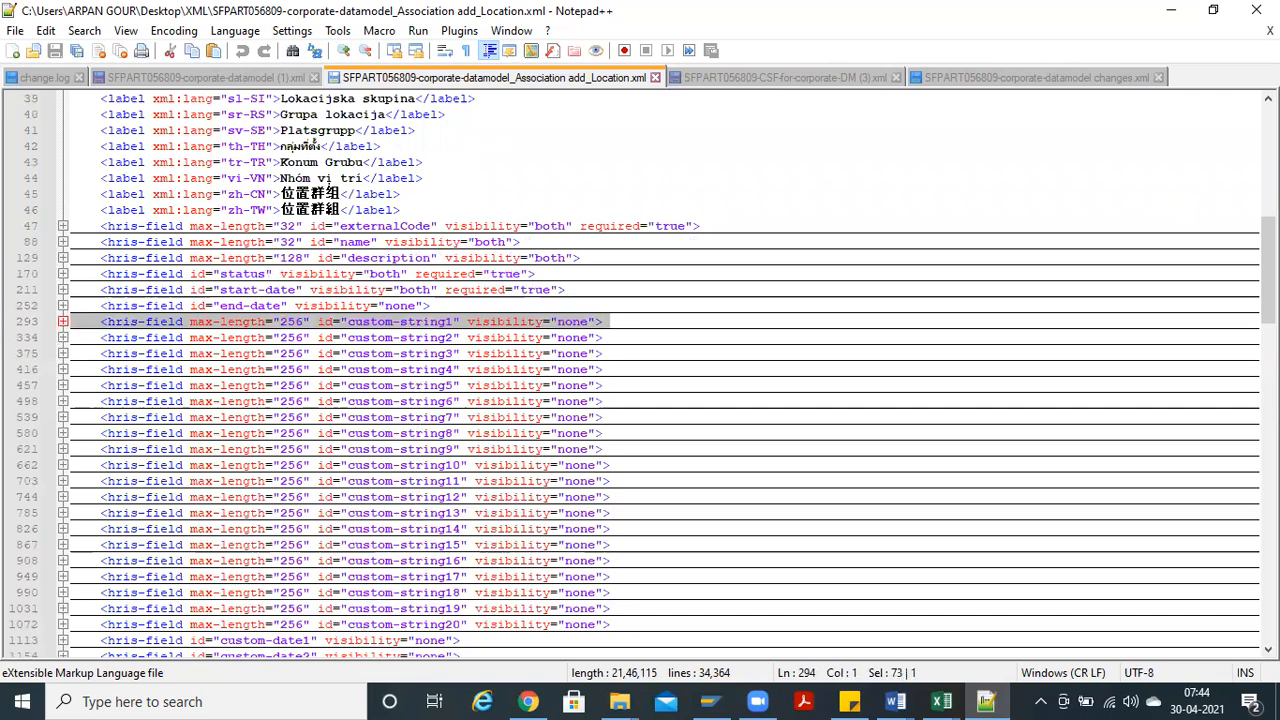
pyautogui.moveTo(1268, 270); pyautogui.dragTo(1268, 158)
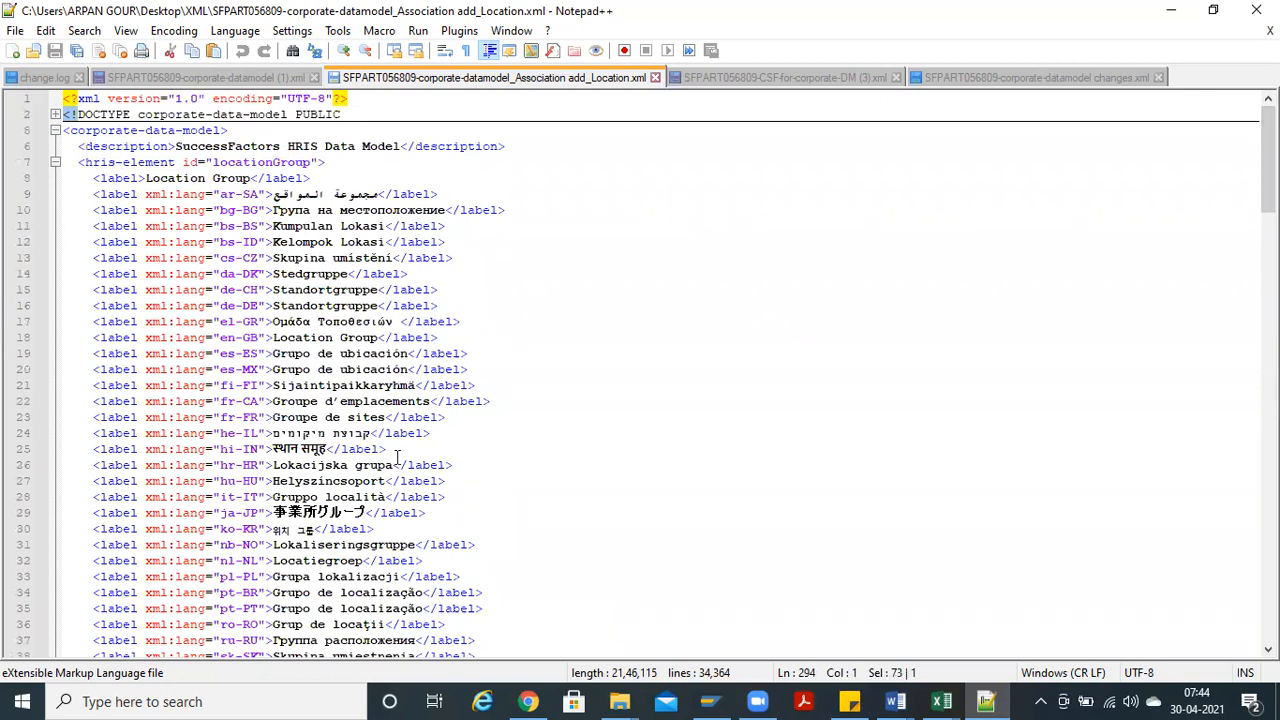
pyautogui.click(51, 166)
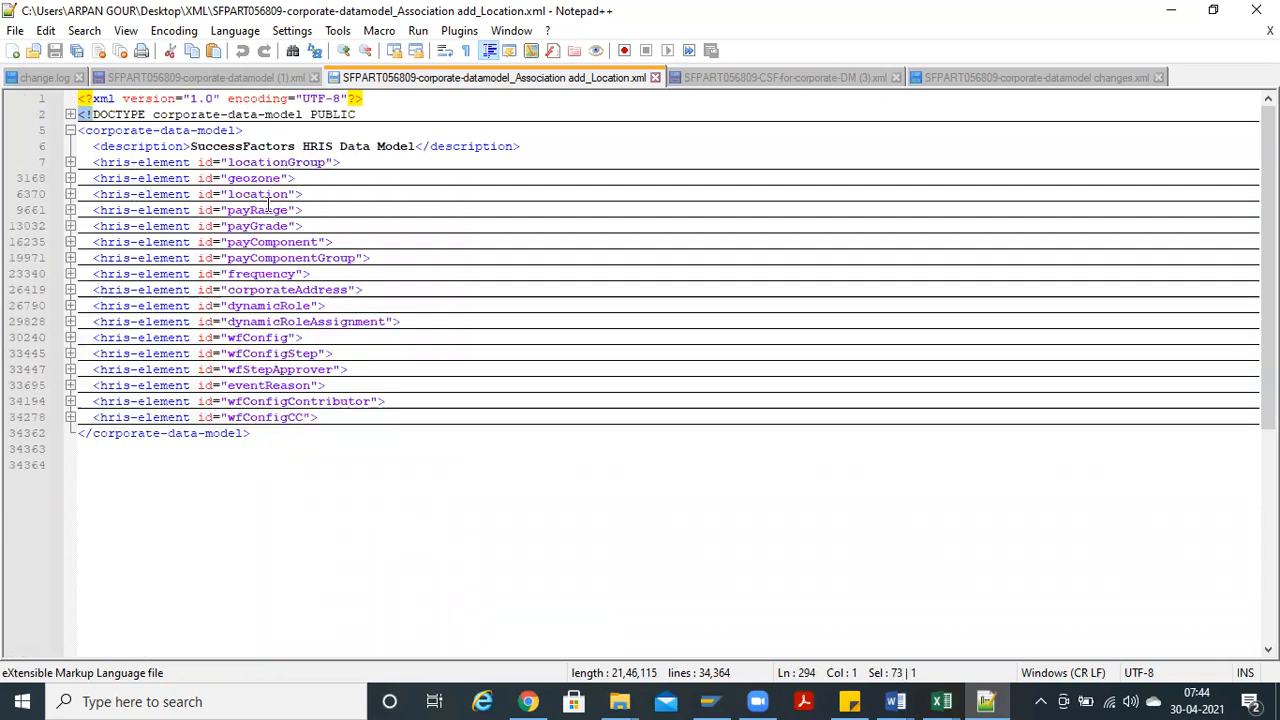
# Step: Close Notepad++ and highlight "Corporate Data Model" in the Employee Central - Theory document in Word
pyautogui.click(1256, 10)
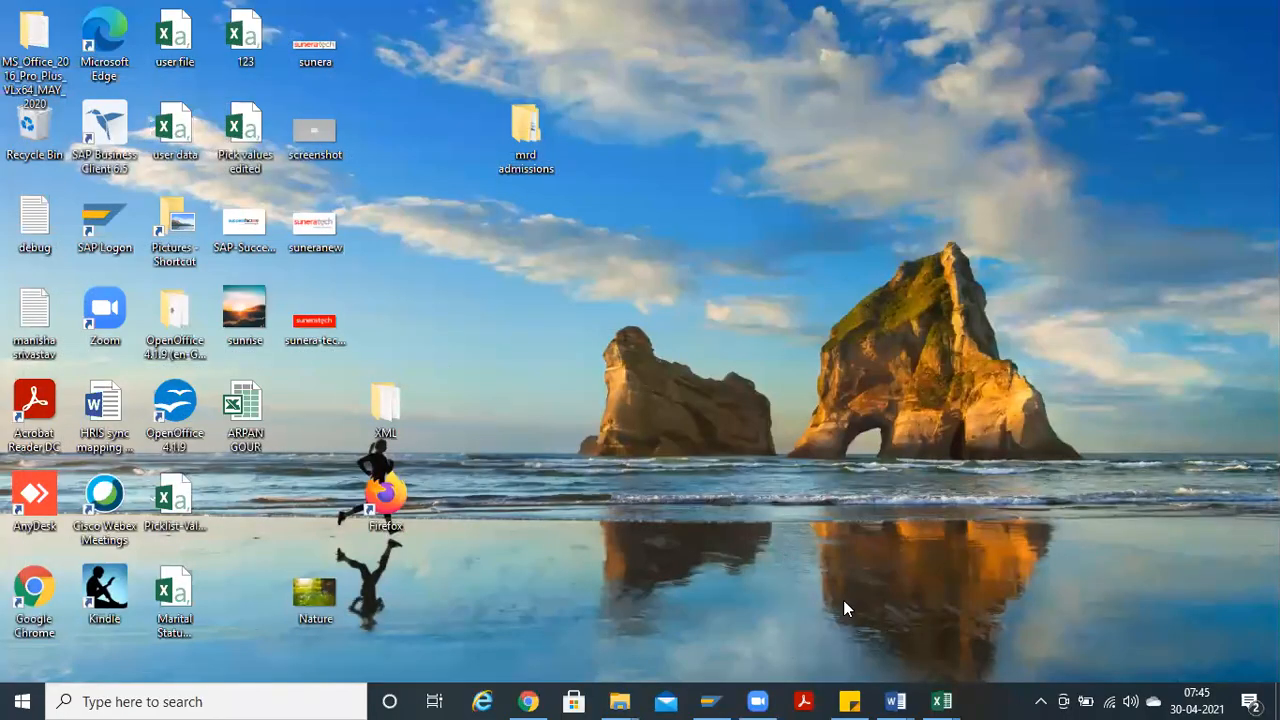
pyautogui.hotkey('alt', 'Tab')
pyautogui.hotkey('alt', 'Tab')
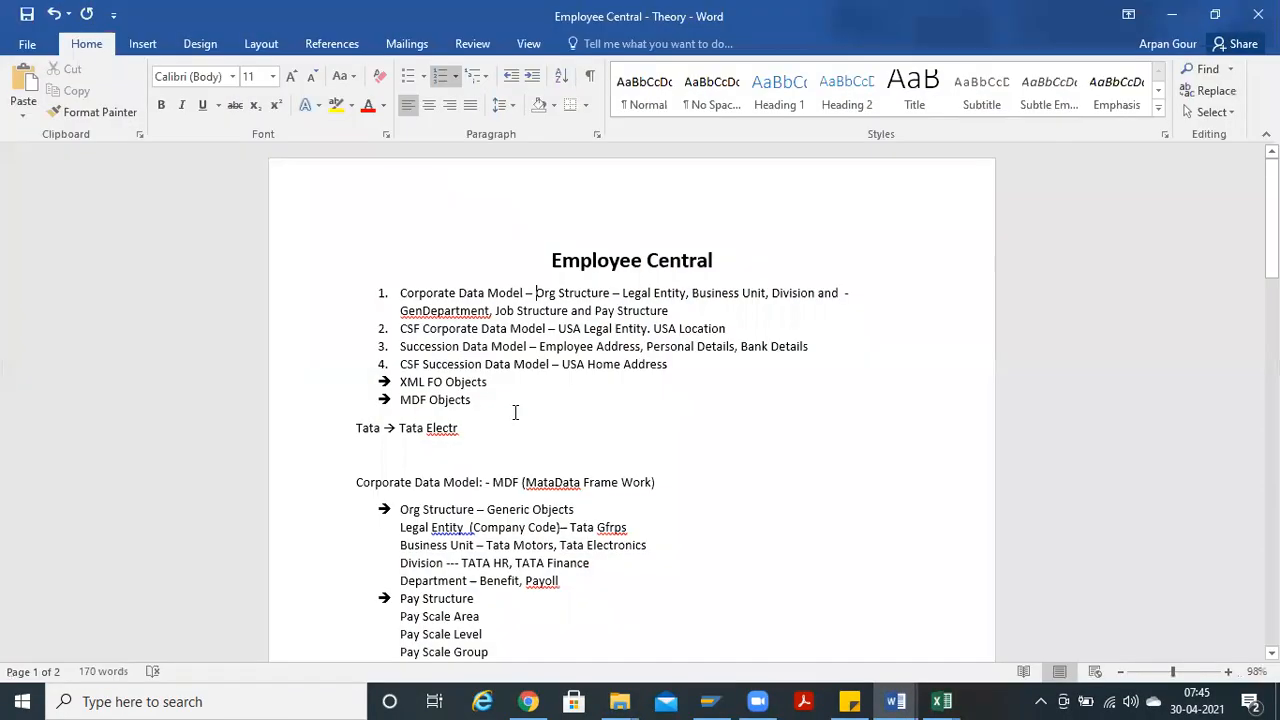
pyautogui.moveTo(400, 293); pyautogui.dragTo(522, 293)
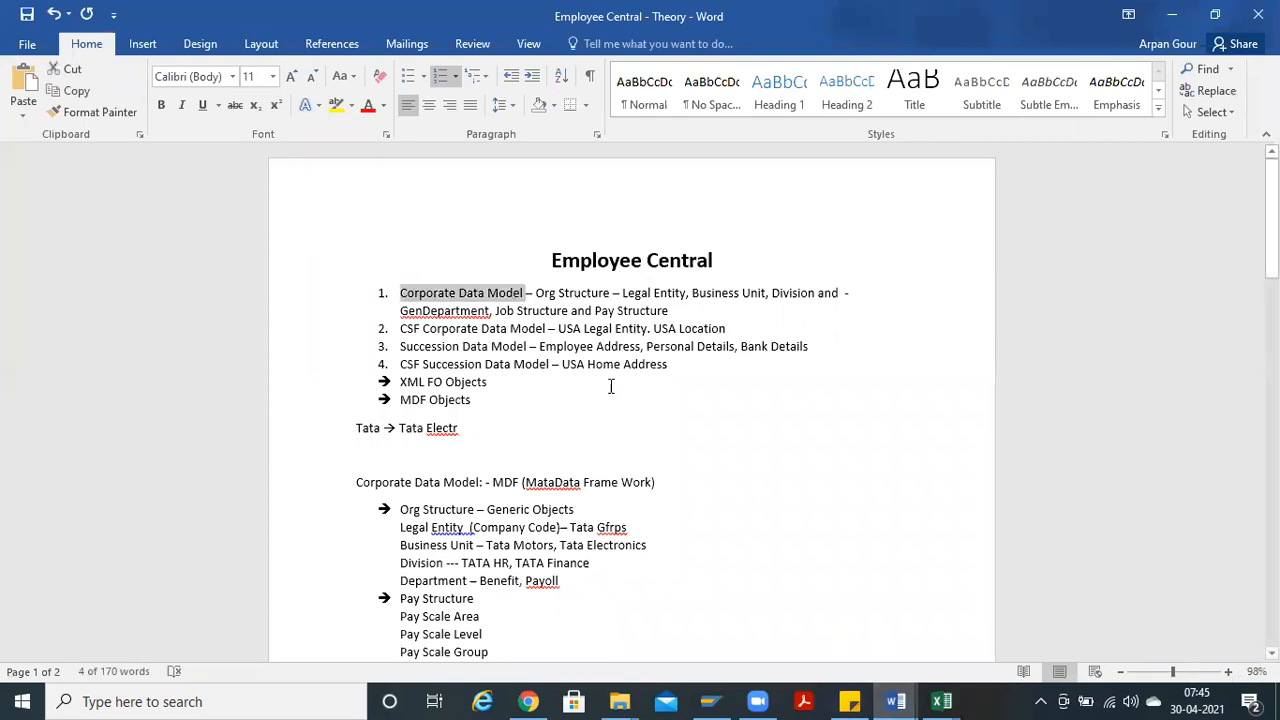
# Step: Consult the foundation tables in EC - DOC and review the succession data model entries in Employee Central - Theory
pyautogui.hotkey('alt', 'Tab')
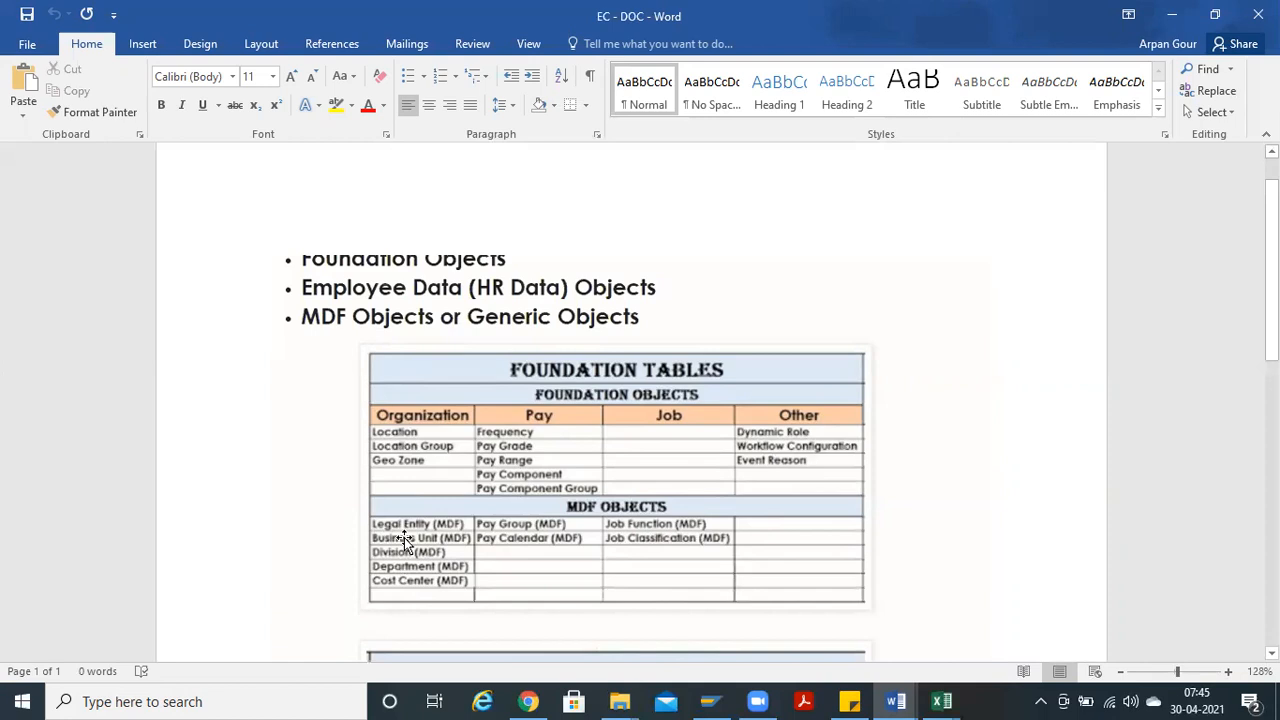
pyautogui.hotkey('alt', 'Tab')
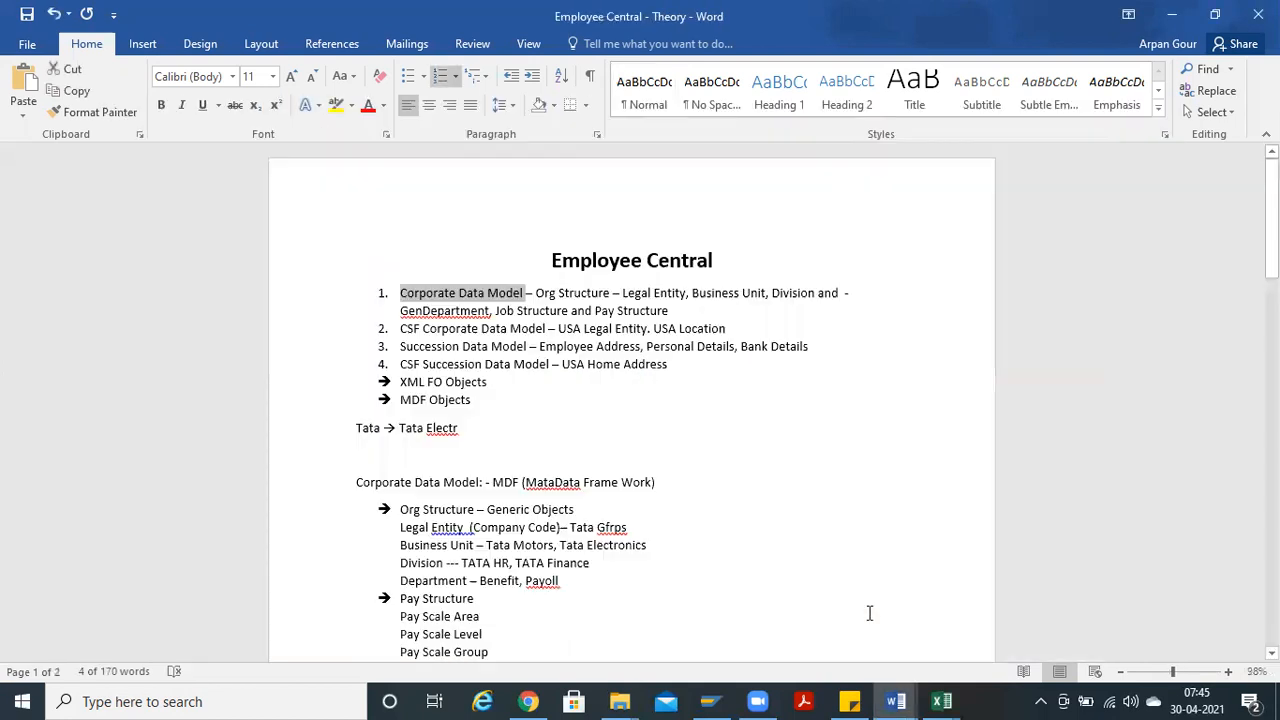
pyautogui.hotkey('alt', 'Tab')
pyautogui.moveTo(896, 698)
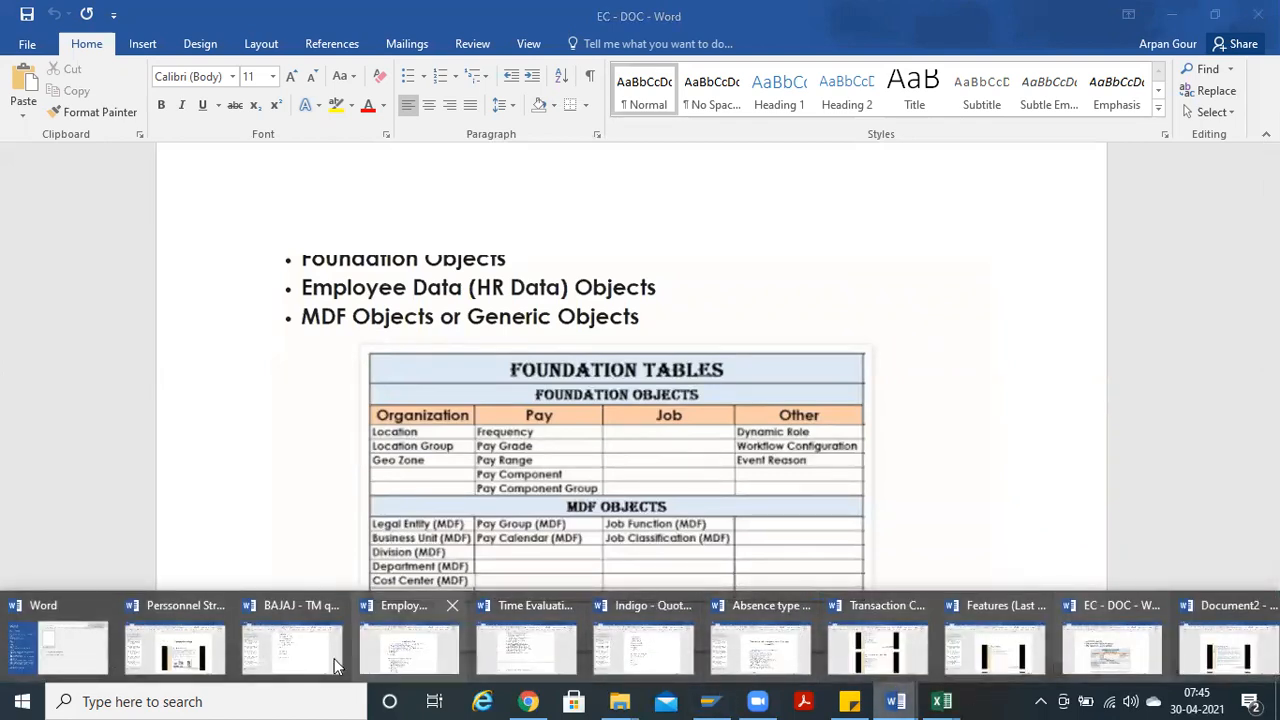
pyautogui.click(412, 652)
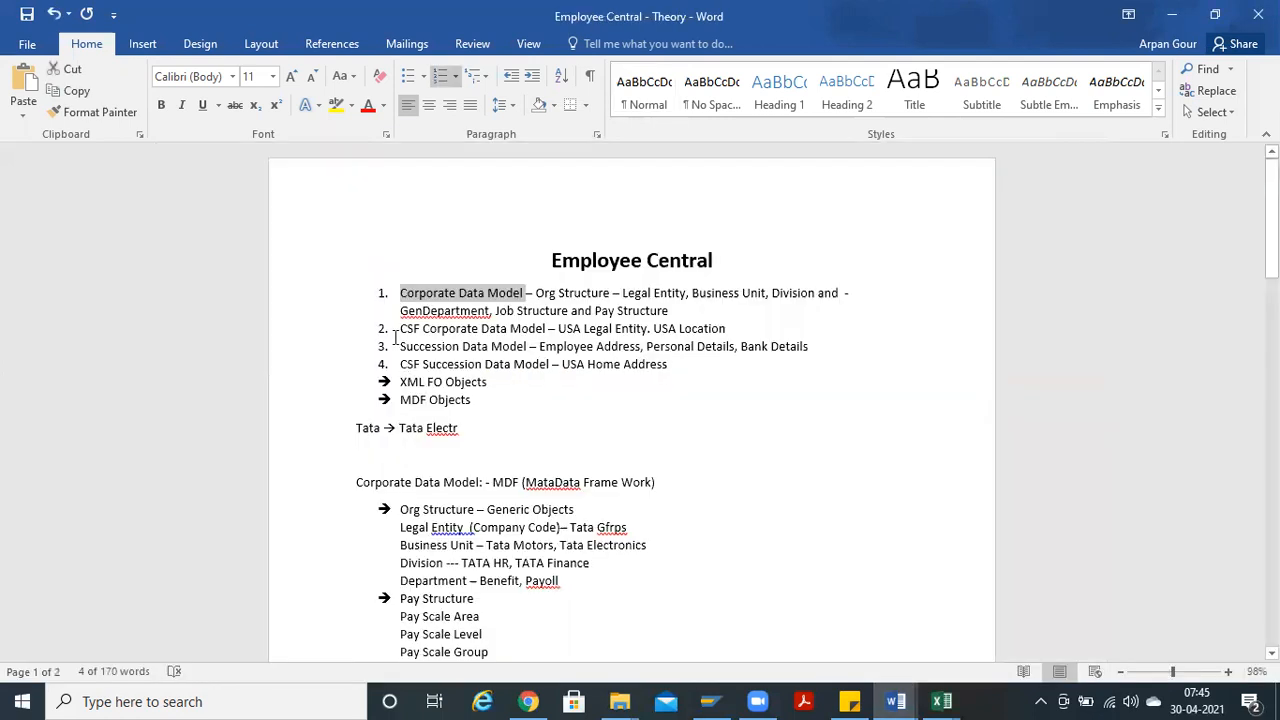
pyautogui.moveTo(400, 346); pyautogui.dragTo(561, 350)
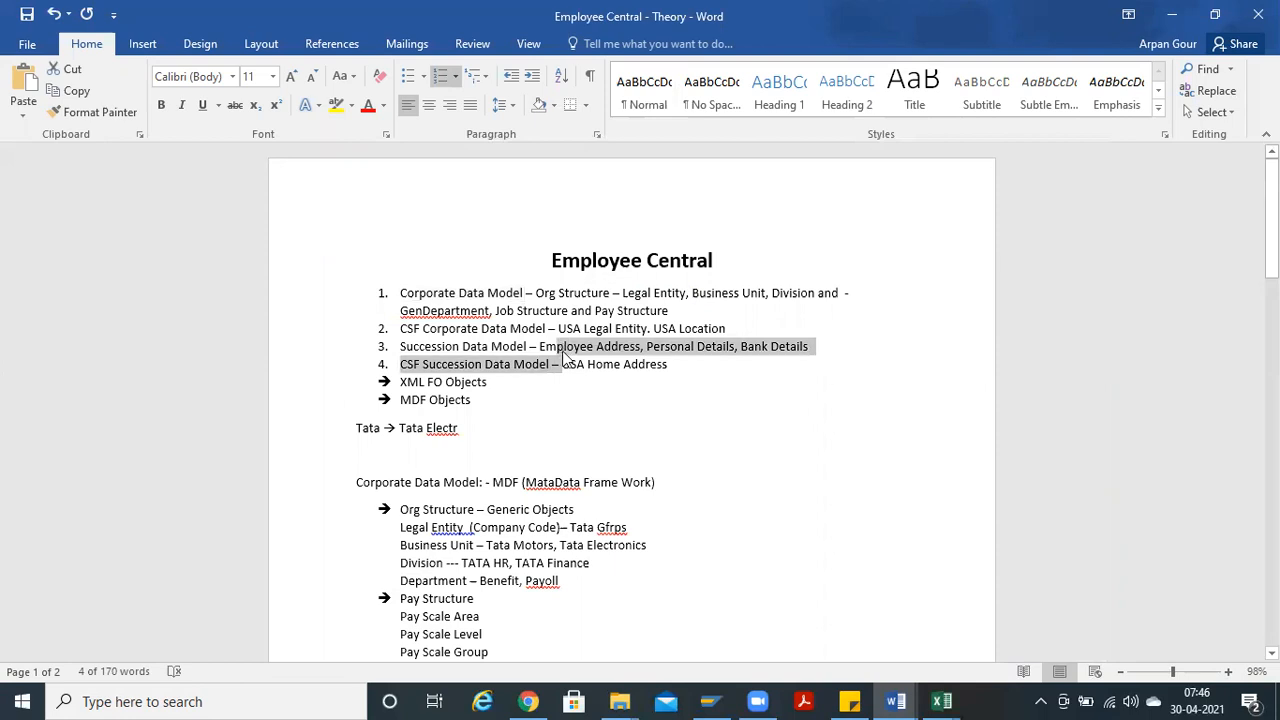
pyautogui.click(577, 364)
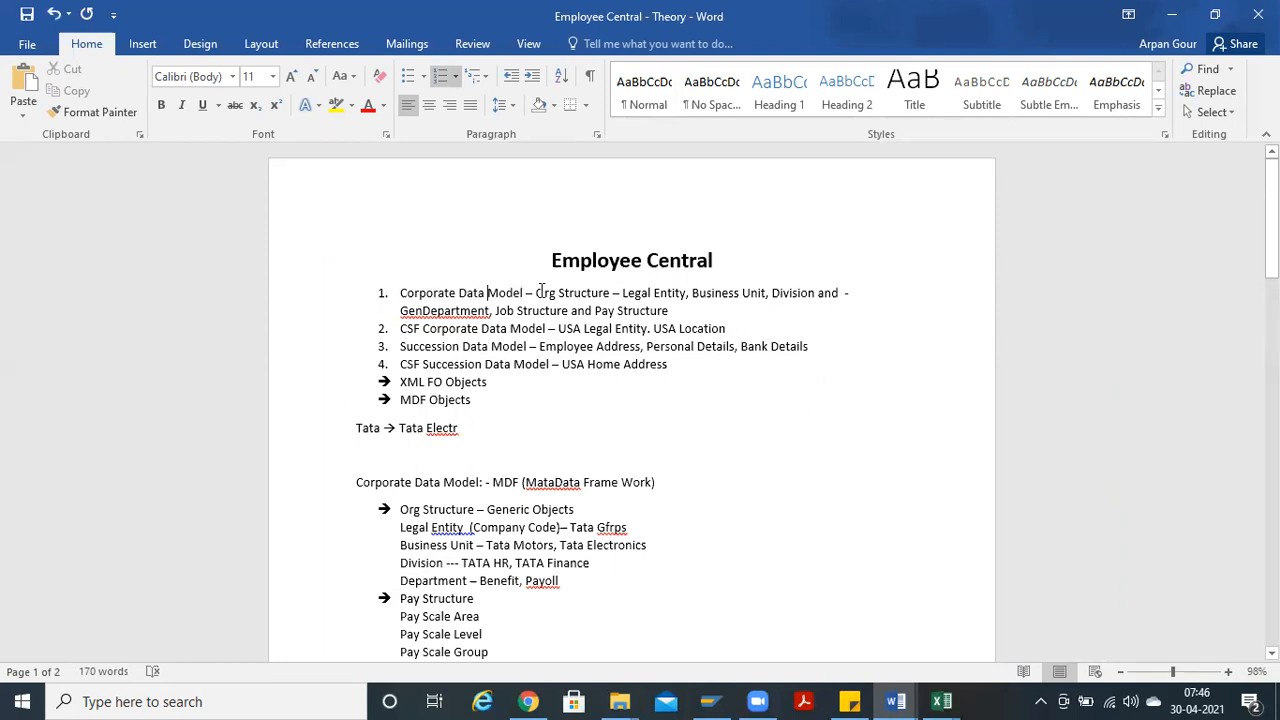
# Step: Switch to the Book4 workbook in Excel and enter "Legal Entity" in cell B1
pyautogui.hotkey('alt', 'Tab')
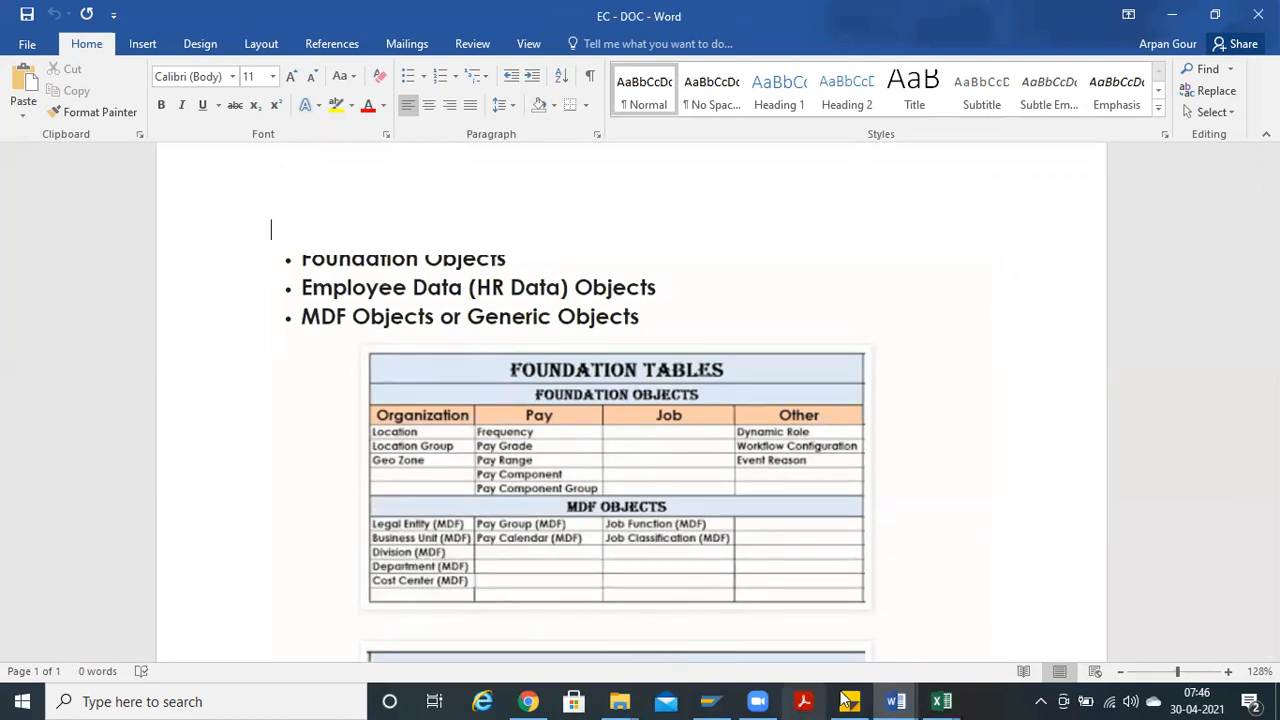
pyautogui.moveTo(938, 700)
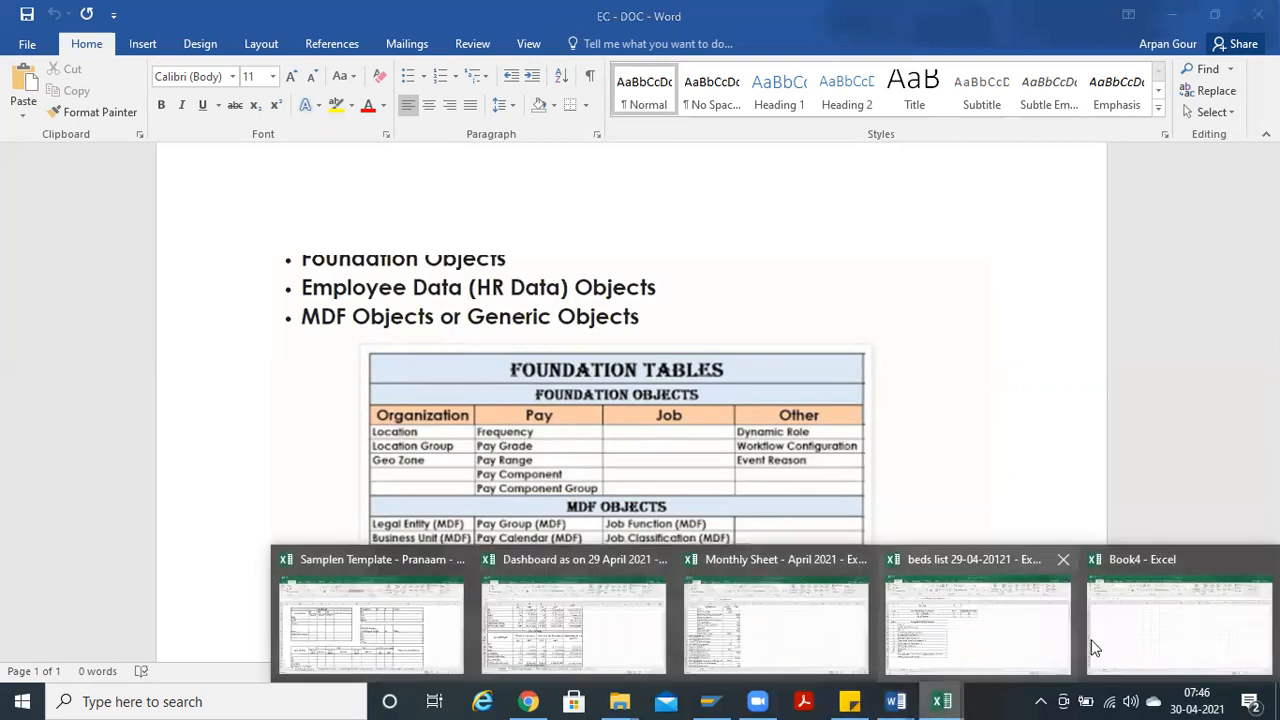
pyautogui.click(1160, 630)
pyautogui.click(136, 234)
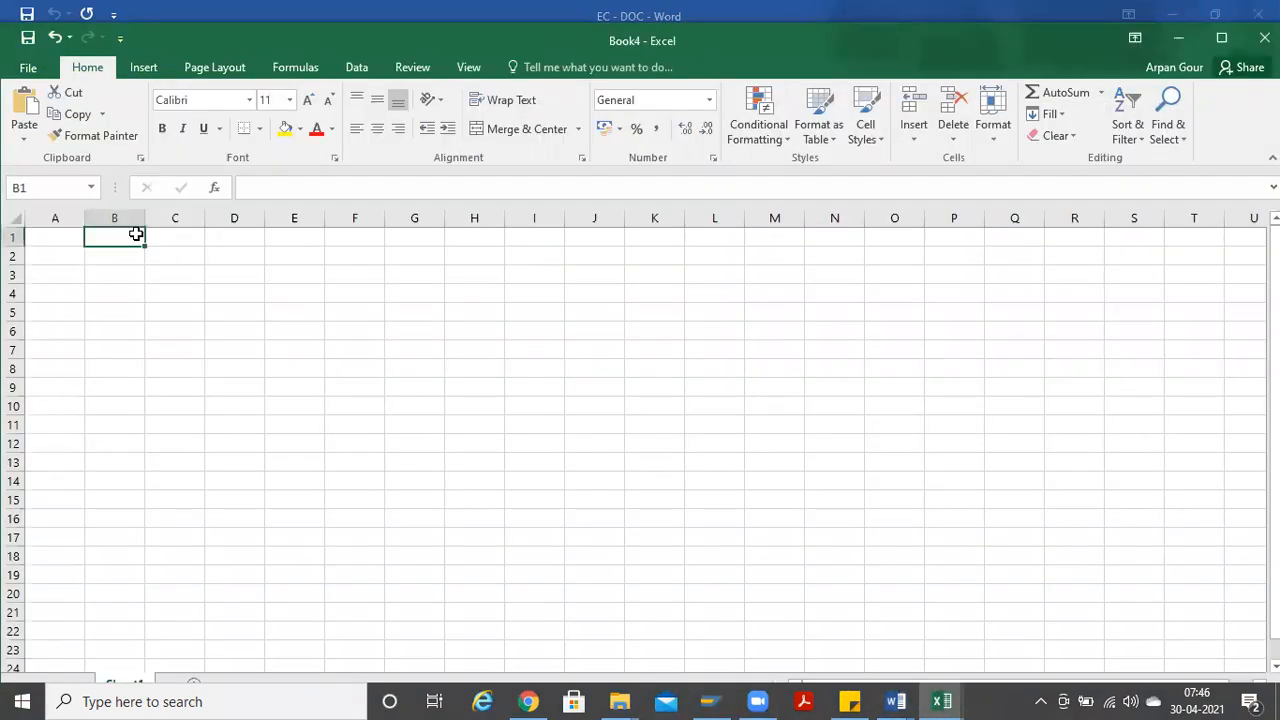
pyautogui.write('Le')
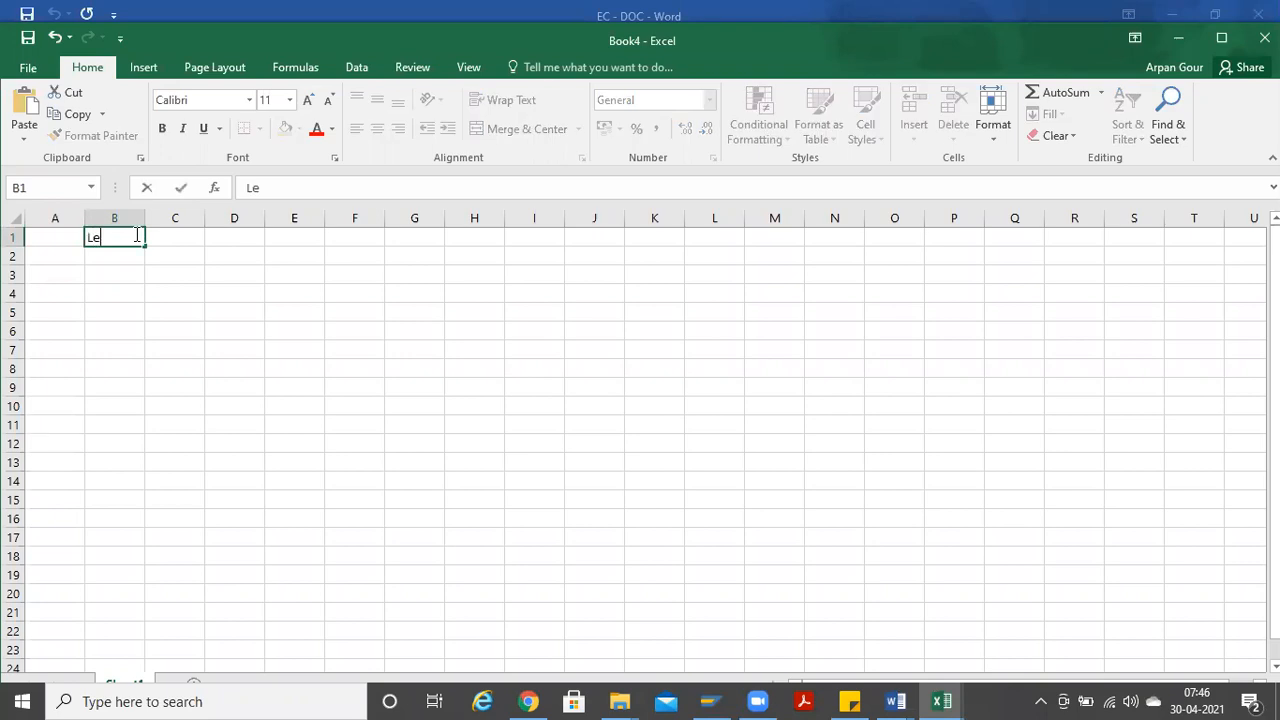
pyautogui.write('gal Entity')
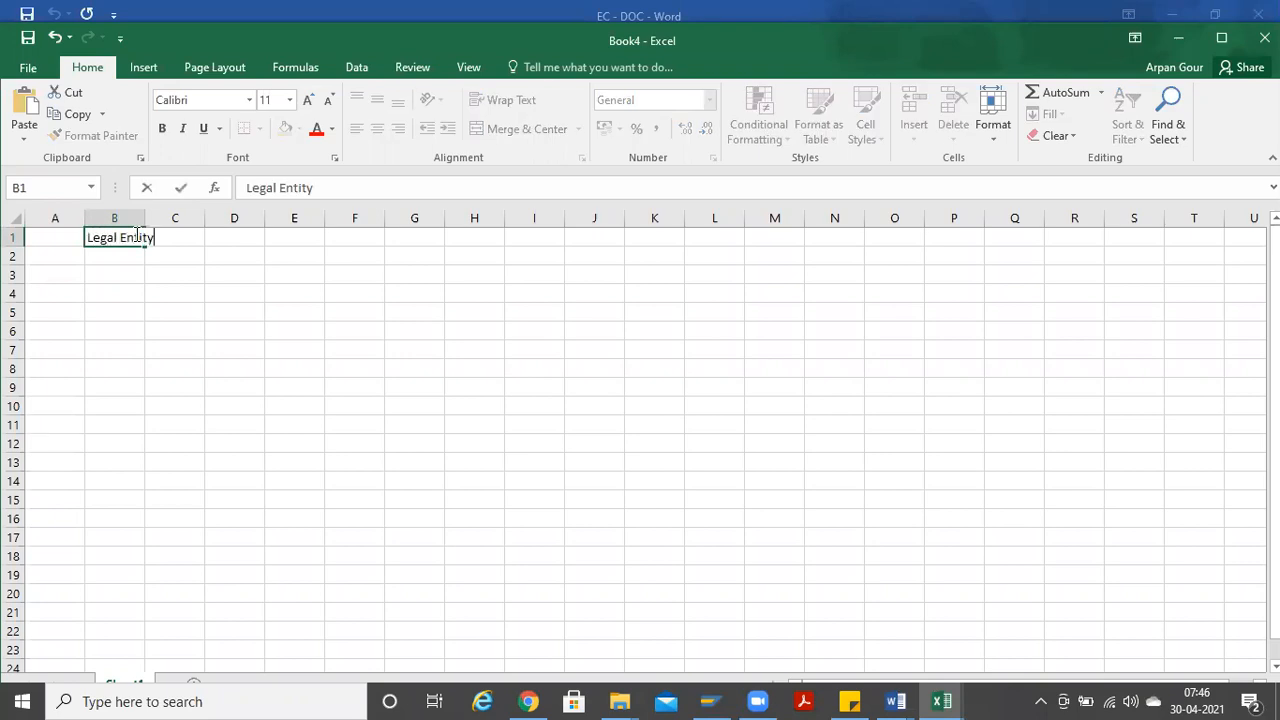
pyautogui.press('Return')
# Step: Autofit the width of column B to the text in B1
pyautogui.press('Up')
pyautogui.press('Right')
pyautogui.press('Left')
pyautogui.hotkey('alt', 'h')
pyautogui.press('o')
pyautogui.press('i')
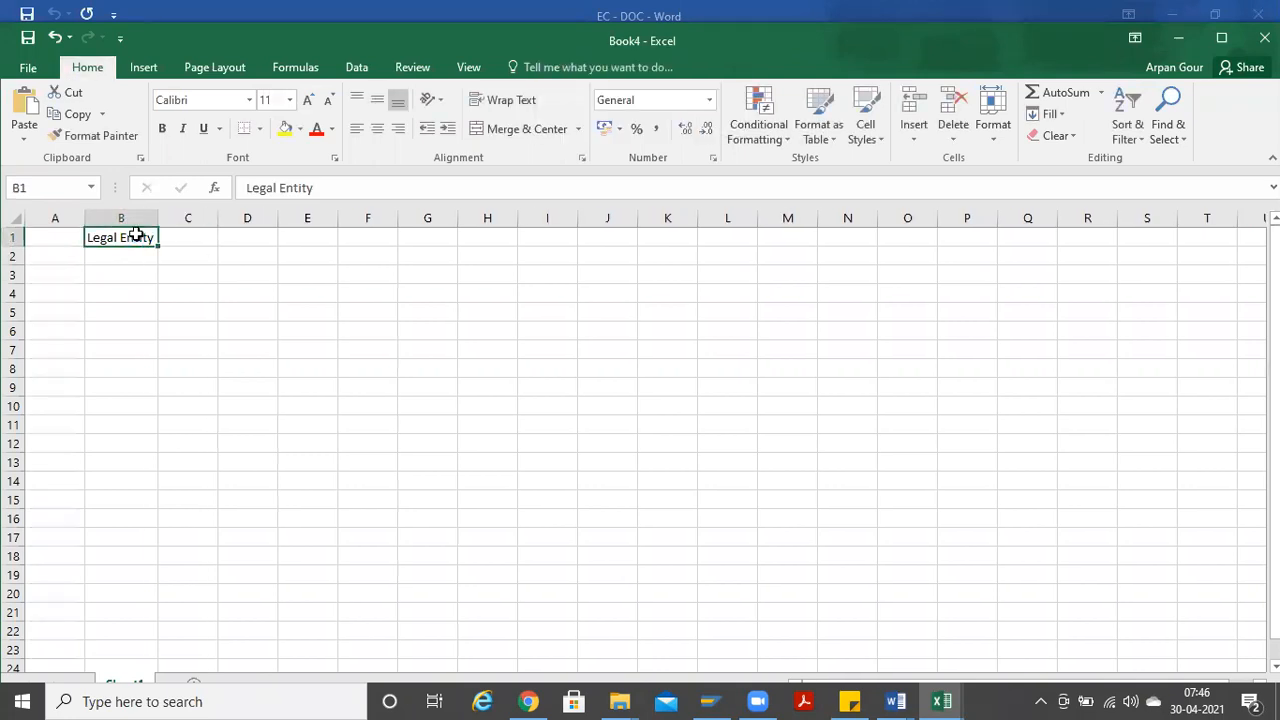
# Step: Enter "(Root Org Unit)" in cell C1 beside the legal entity
pyautogui.press('Right')
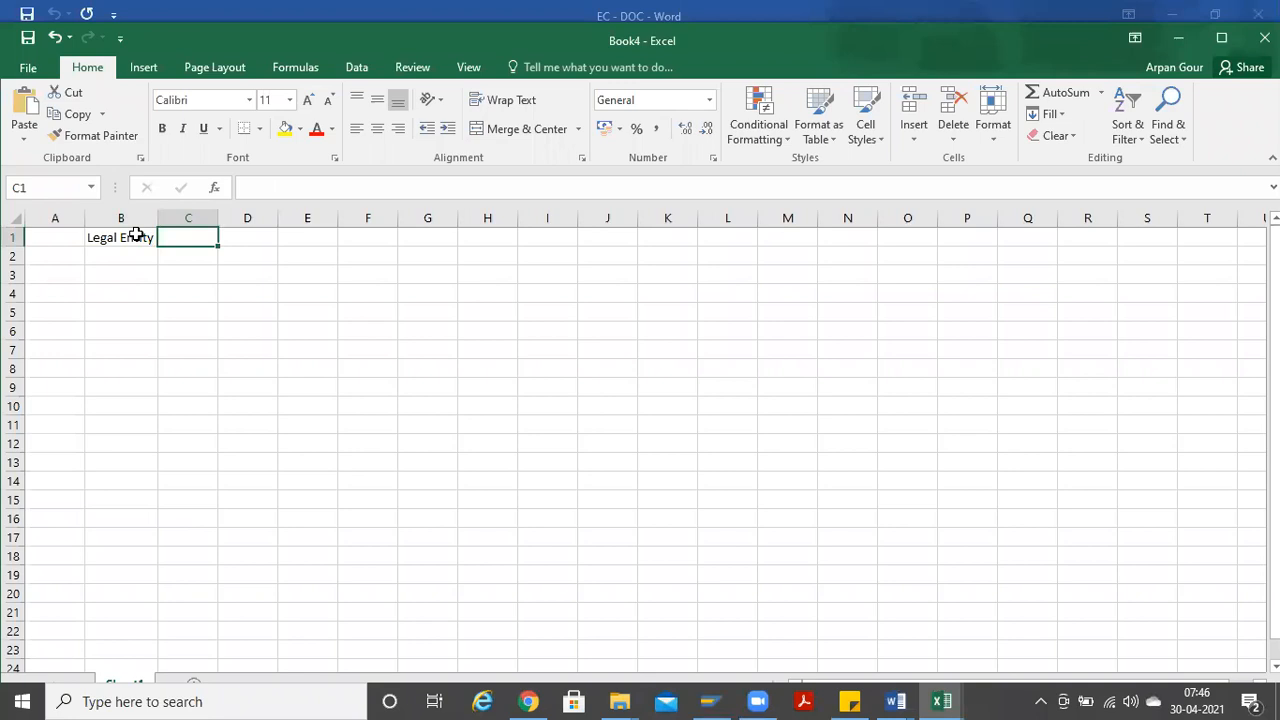
pyautogui.write('(')
pyautogui.write('Root')
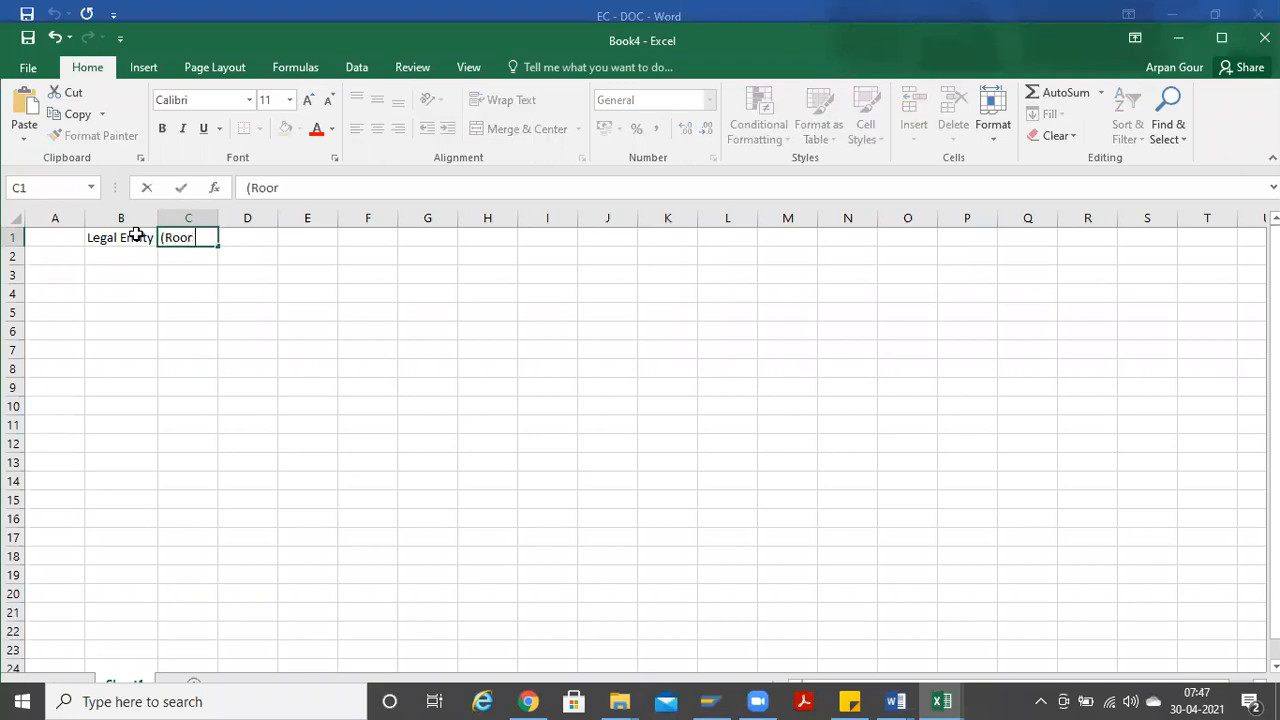
pyautogui.write(' Org Unit)')
pyautogui.press('Return')
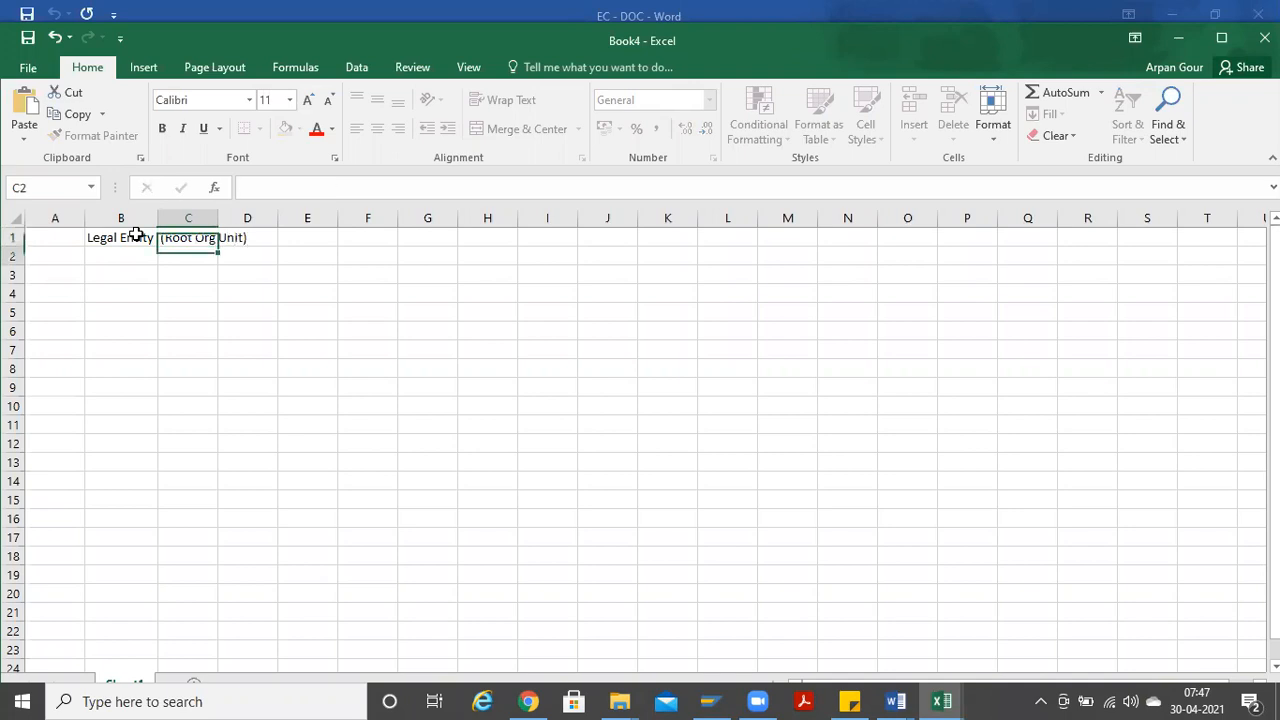
pyautogui.press('Left')
pyautogui.press('Left')
pyautogui.press('Down')
pyautogui.press('Up')
pyautogui.press('Up')
pyautogui.press('Down')
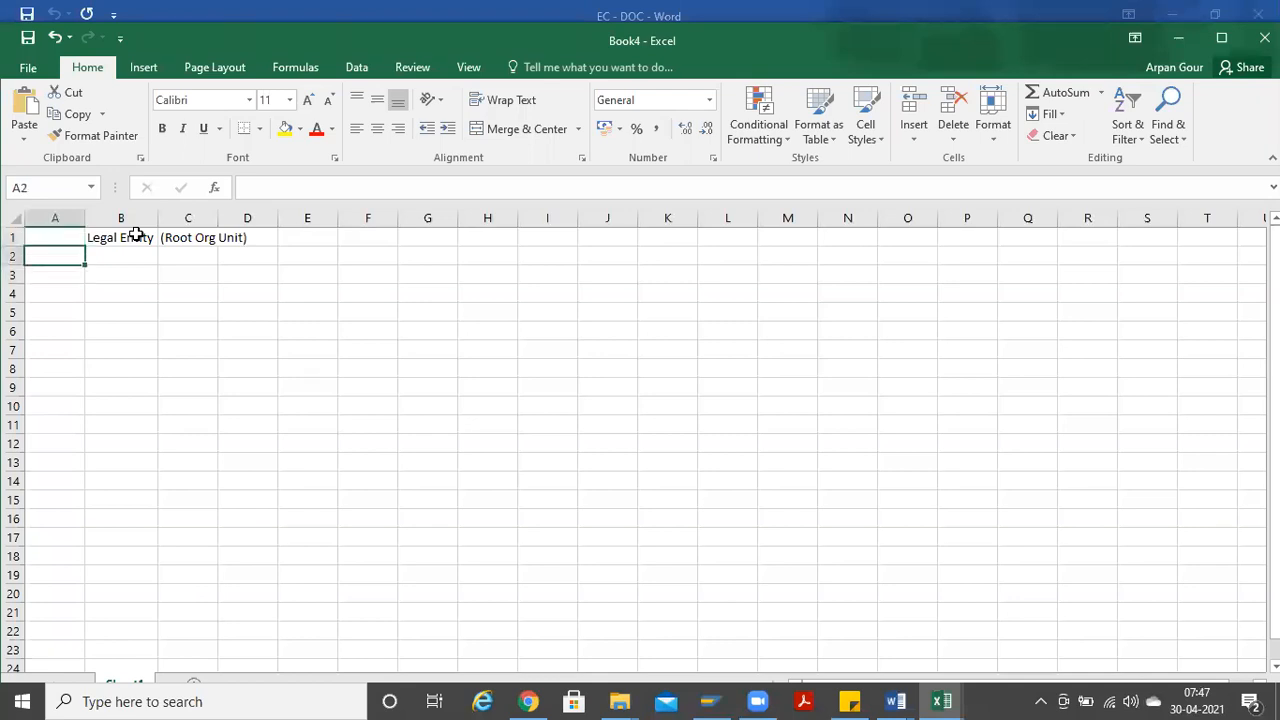
pyautogui.write('Bus')
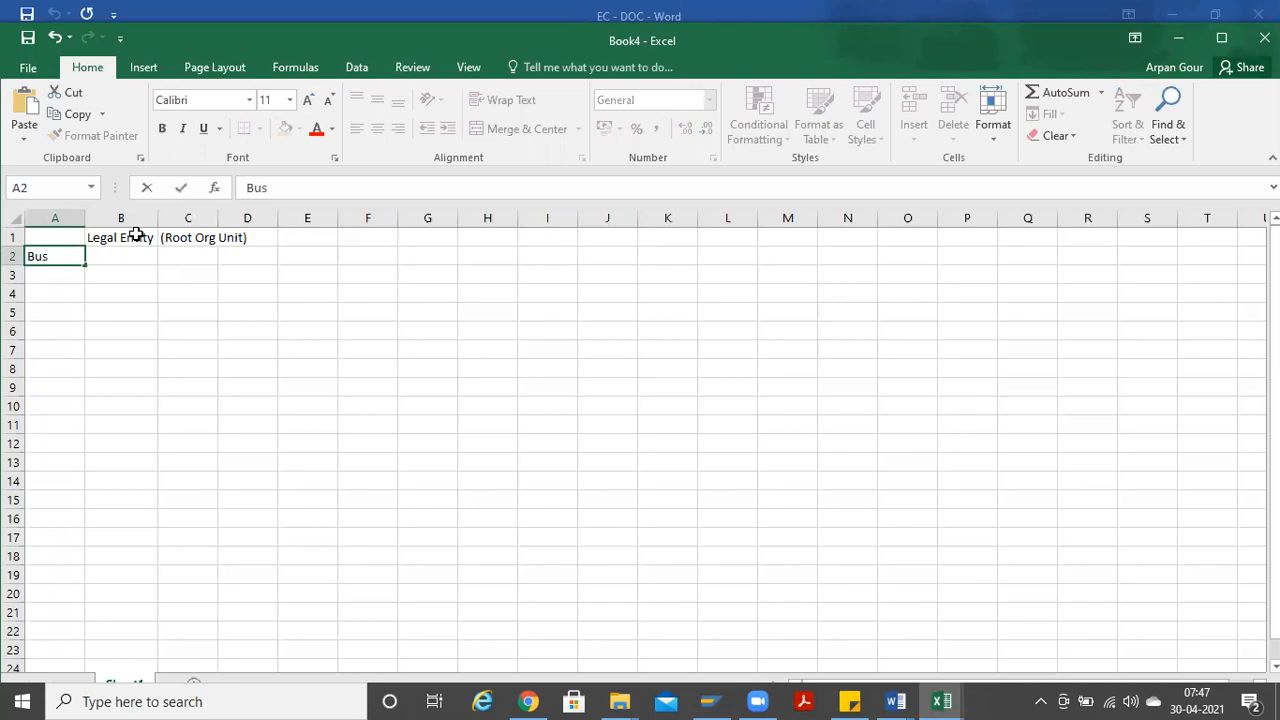
pyautogui.press('Escape')
# Step: Replace the text in cell B1 with "Tata Groups"
pyautogui.click(128, 238)
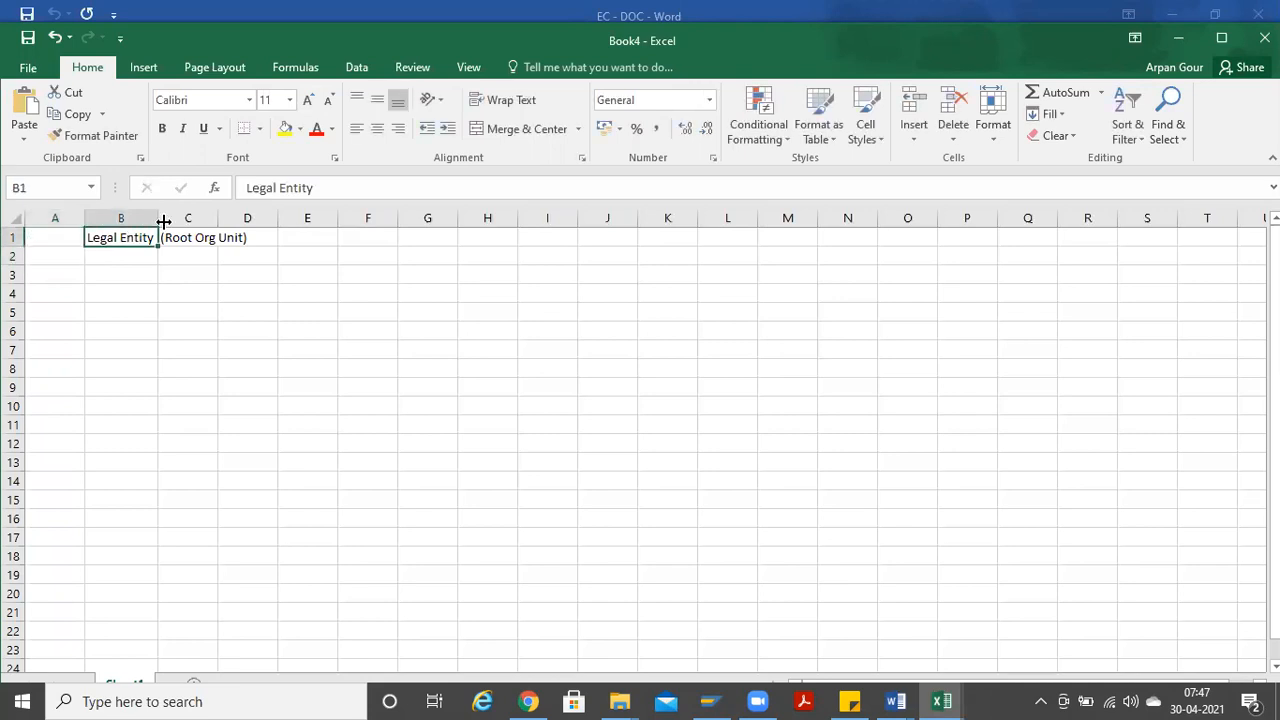
pyautogui.write('Ta')
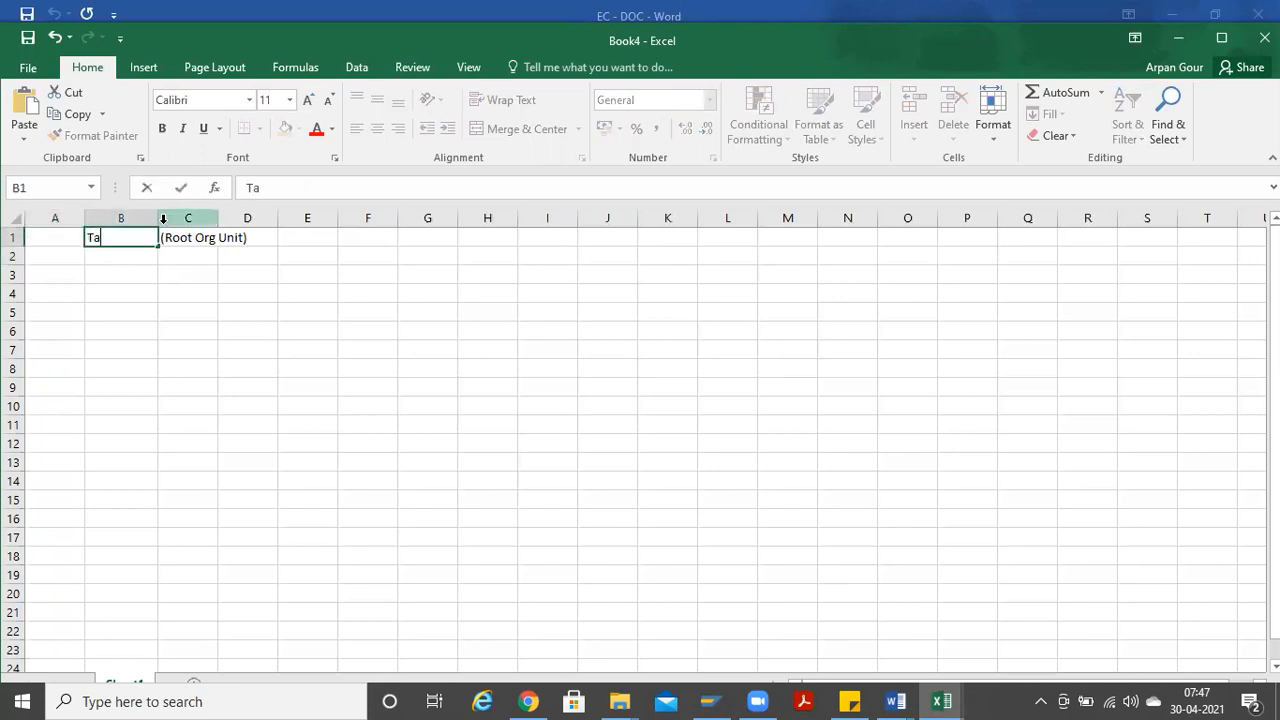
pyautogui.write('ta Groups')
pyautogui.press('Return')
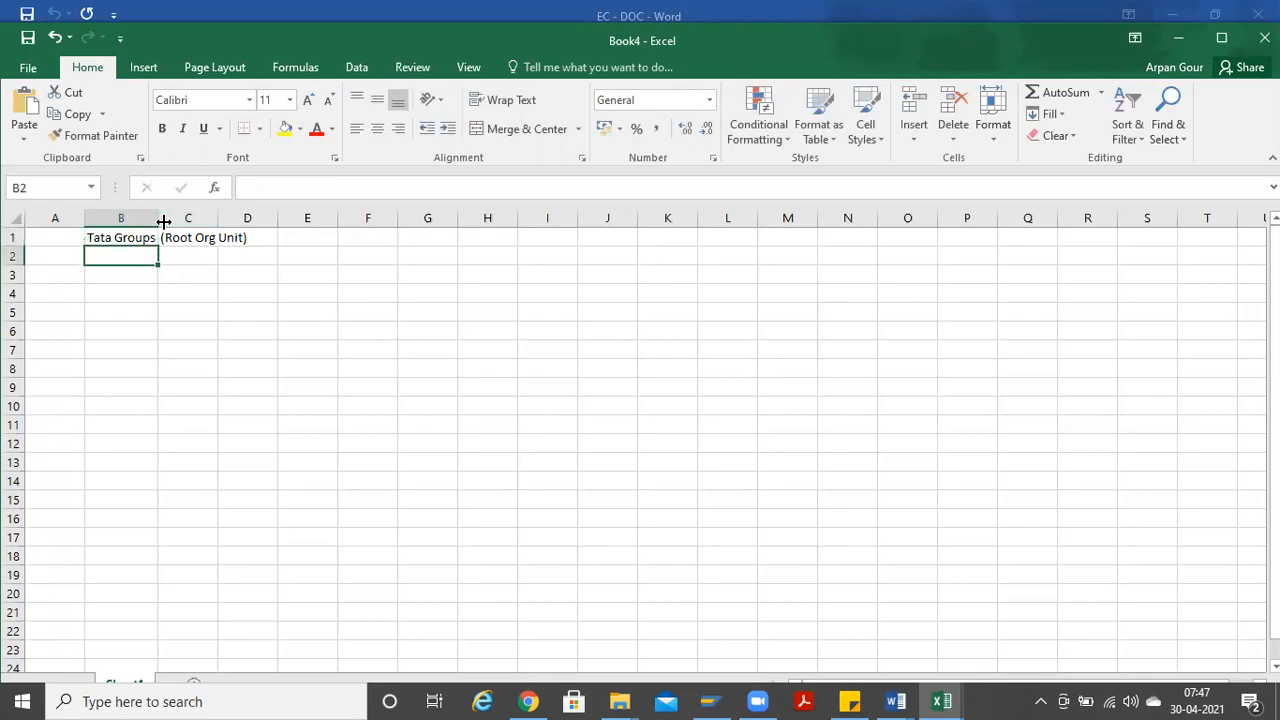
# Step: Enter "Tata Electricals" in cell A2, one level below Tata Groups
pyautogui.press('Left')
pyautogui.write('T')
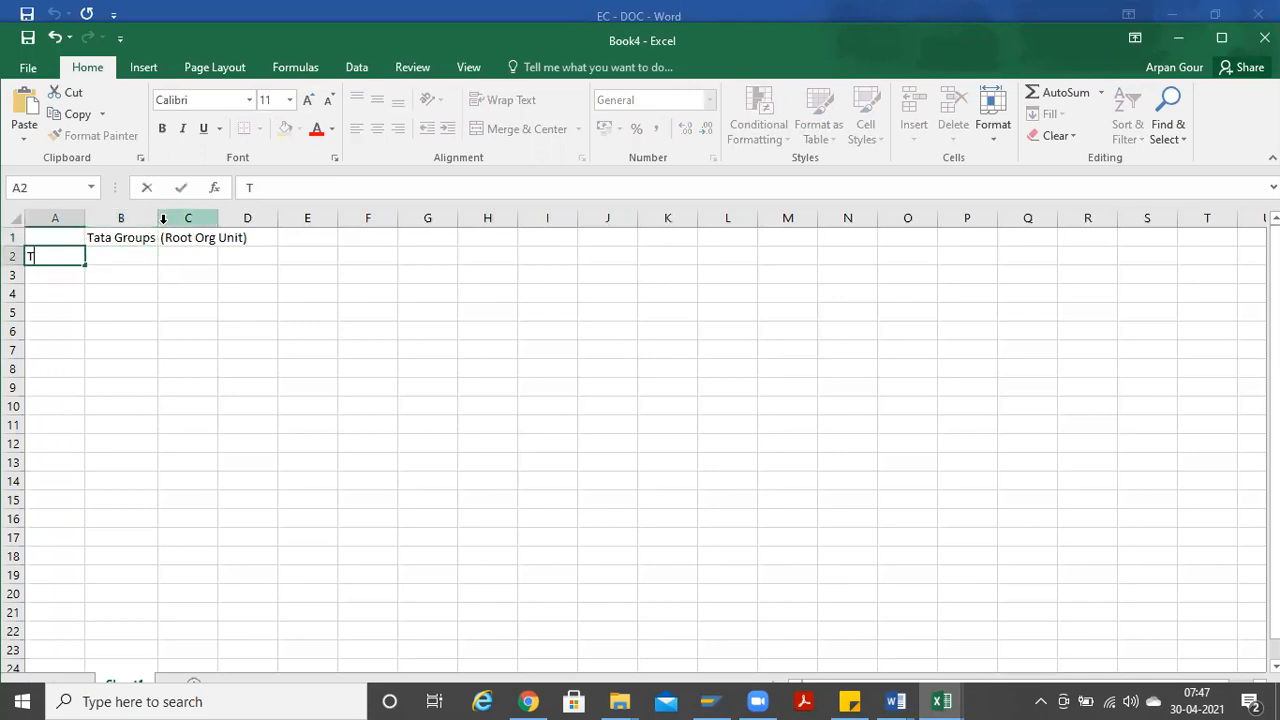
pyautogui.write('ata Electl')
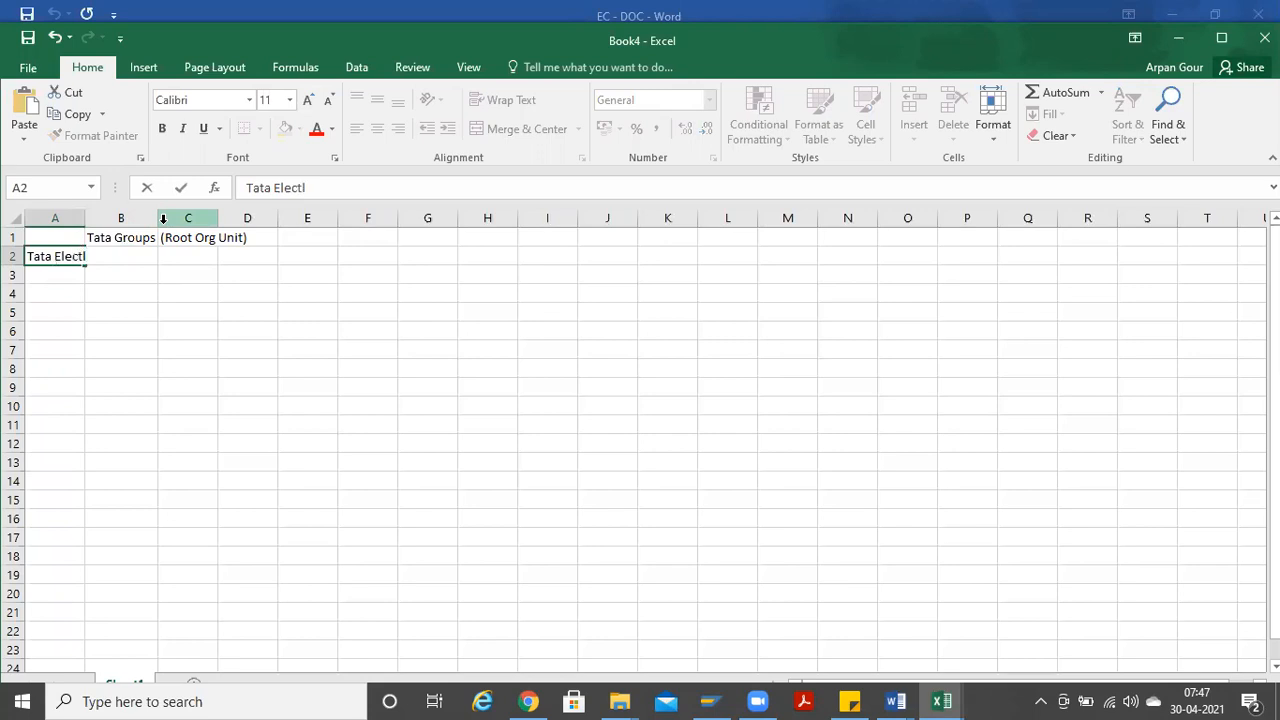
pyautogui.press('BackSpace')
pyautogui.write('ricals')
pyautogui.press('Return')
pyautogui.press('Up')
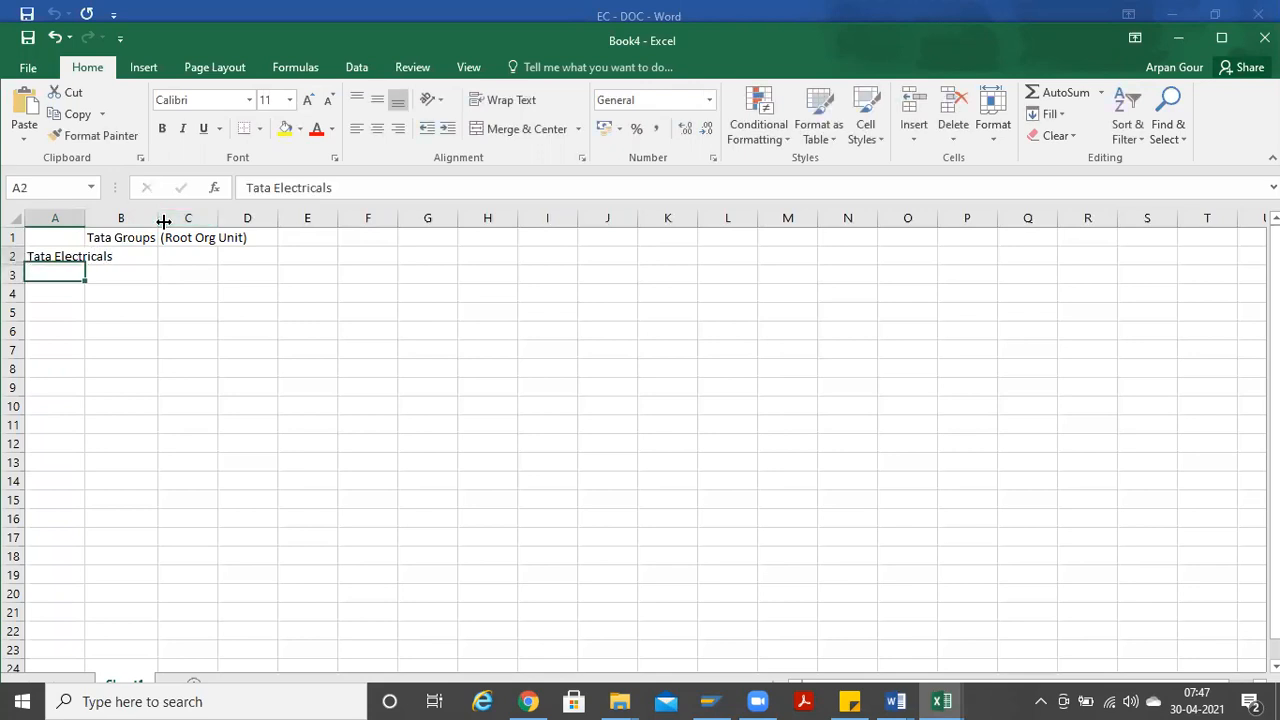
# Step: Enter "Tata Motors" in cell C2, on the same level as Tata Electricals
pyautogui.press('Right')
pyautogui.press('Right')
pyautogui.write('T')
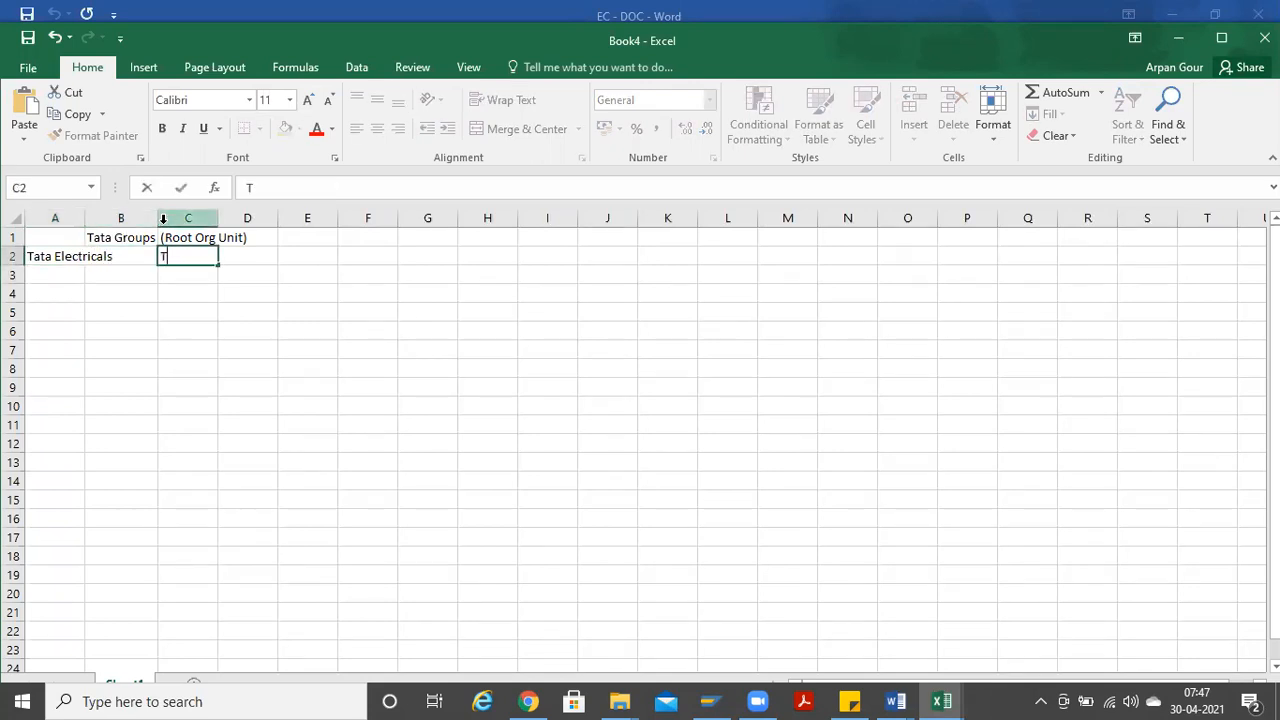
pyautogui.write('ata Motors')
pyautogui.press('Return')
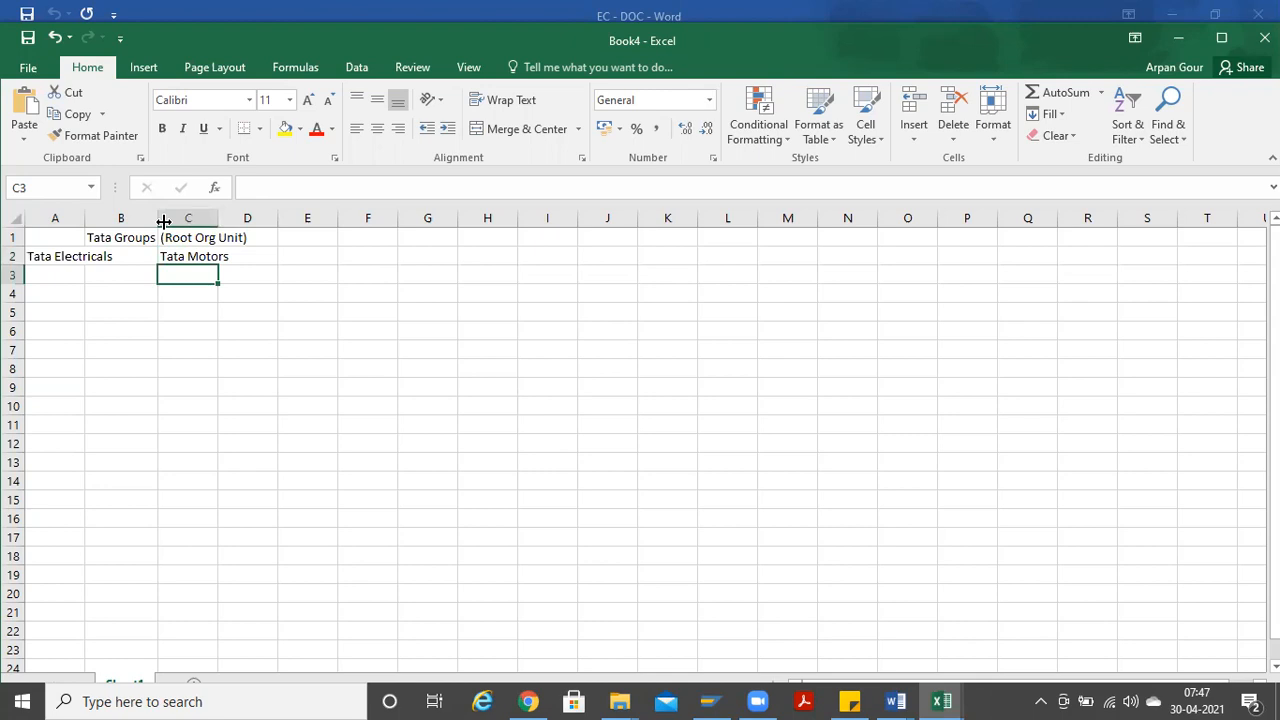
# Step: Insert two blank columns before column A, shifting the organization structure over by two columns
pyautogui.press('Left')
pyautogui.press('Left')
pyautogui.press('Down')
pyautogui.press('Up')
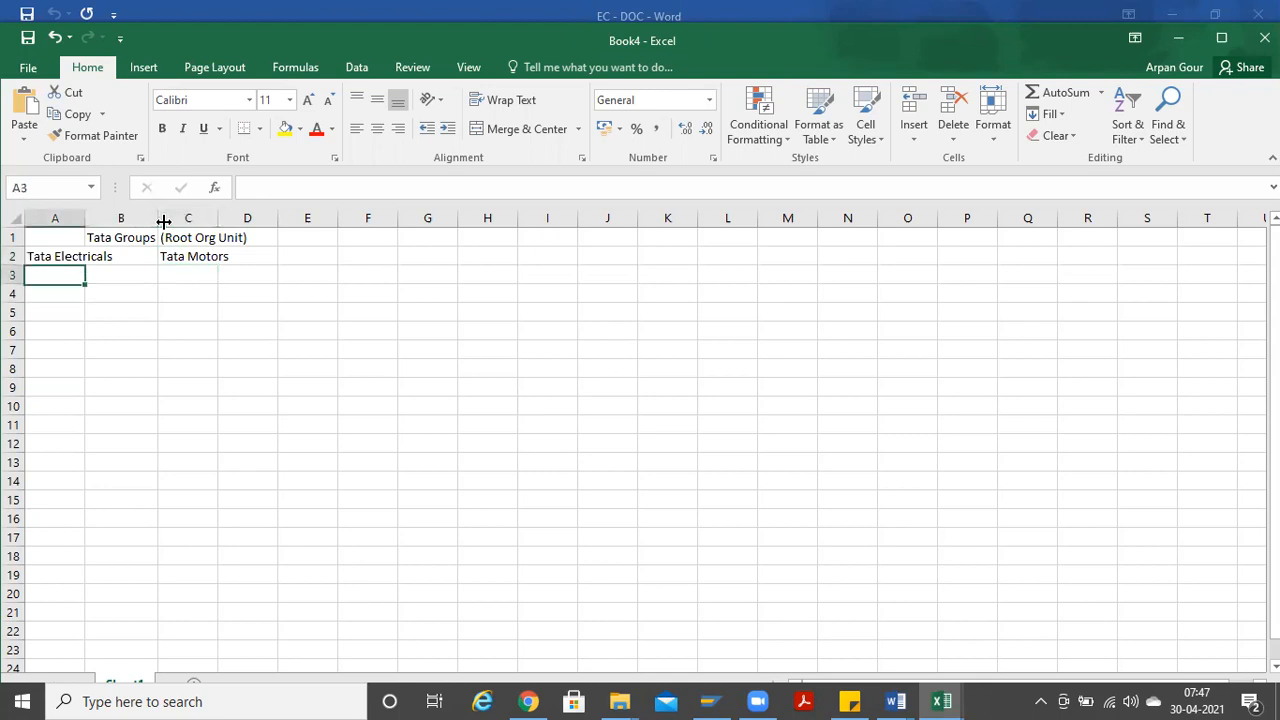
pyautogui.press('Up')
pyautogui.click(54, 219)
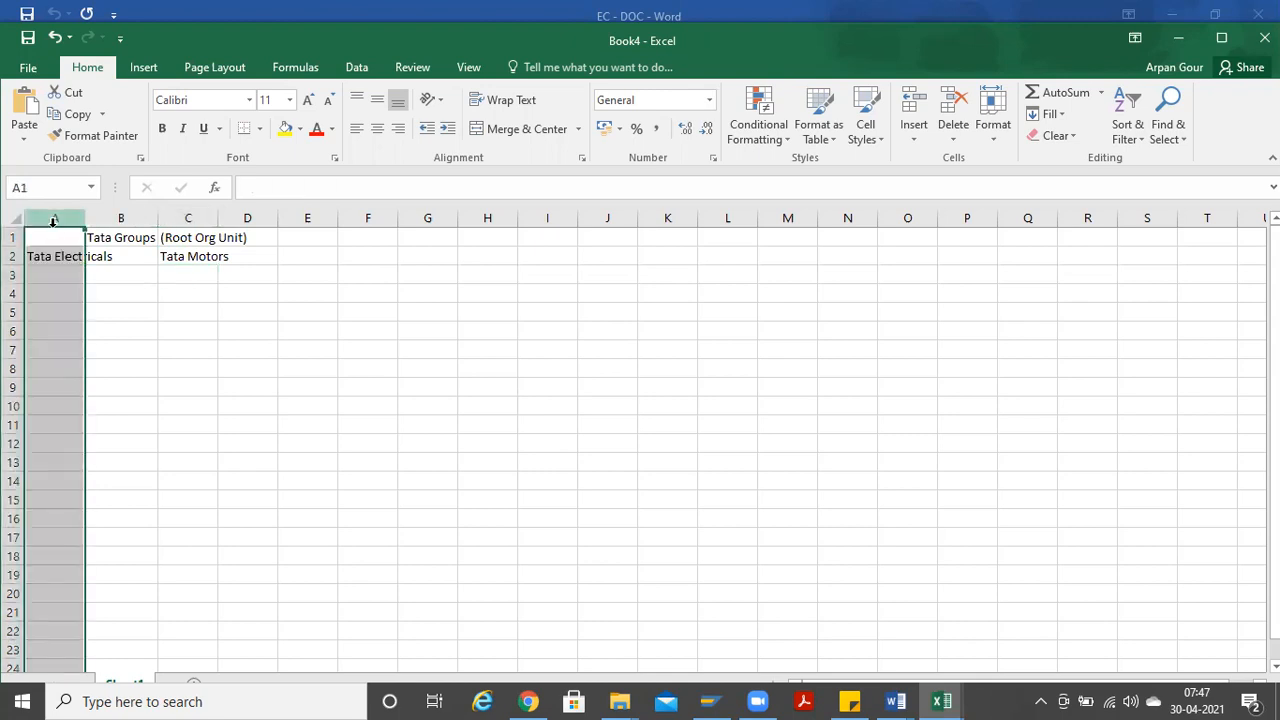
pyautogui.hotkey('ctrl', 'shift', '+')
pyautogui.hotkey('ctrl', 'shift', '+')
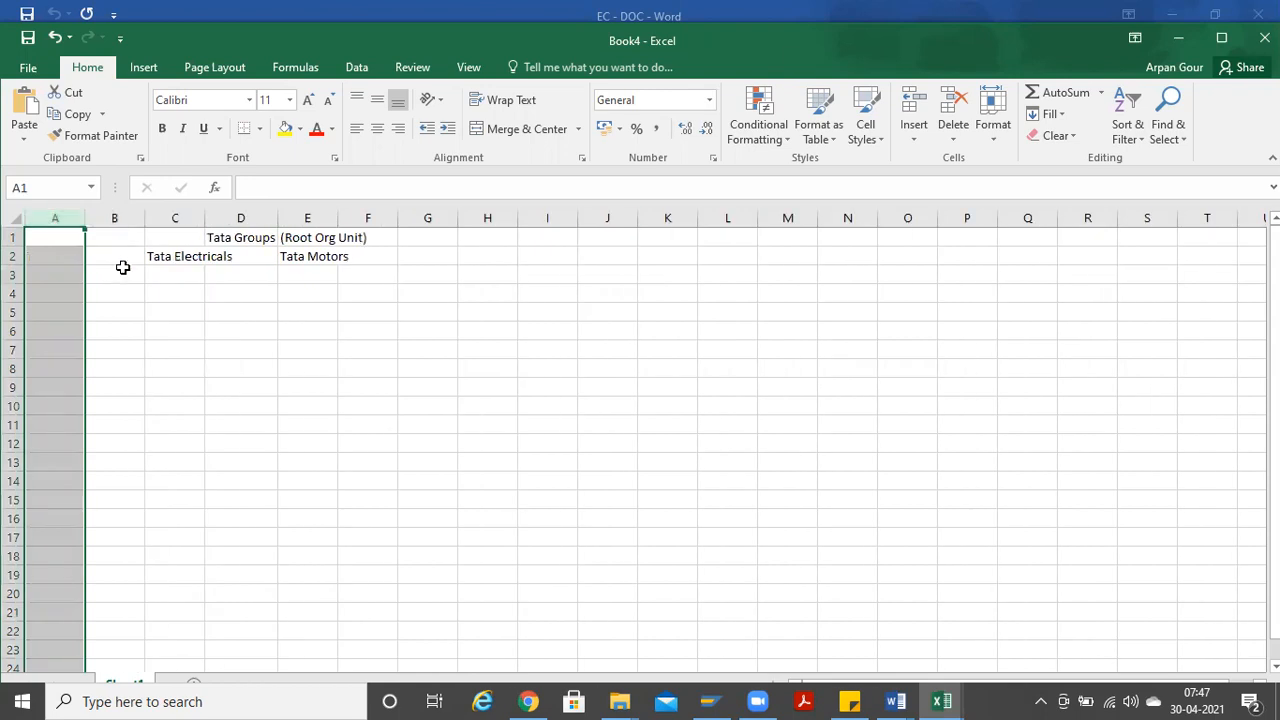
# Step: Enter "HR" in cell B3, one level below Tata Electricals
pyautogui.click(118, 274)
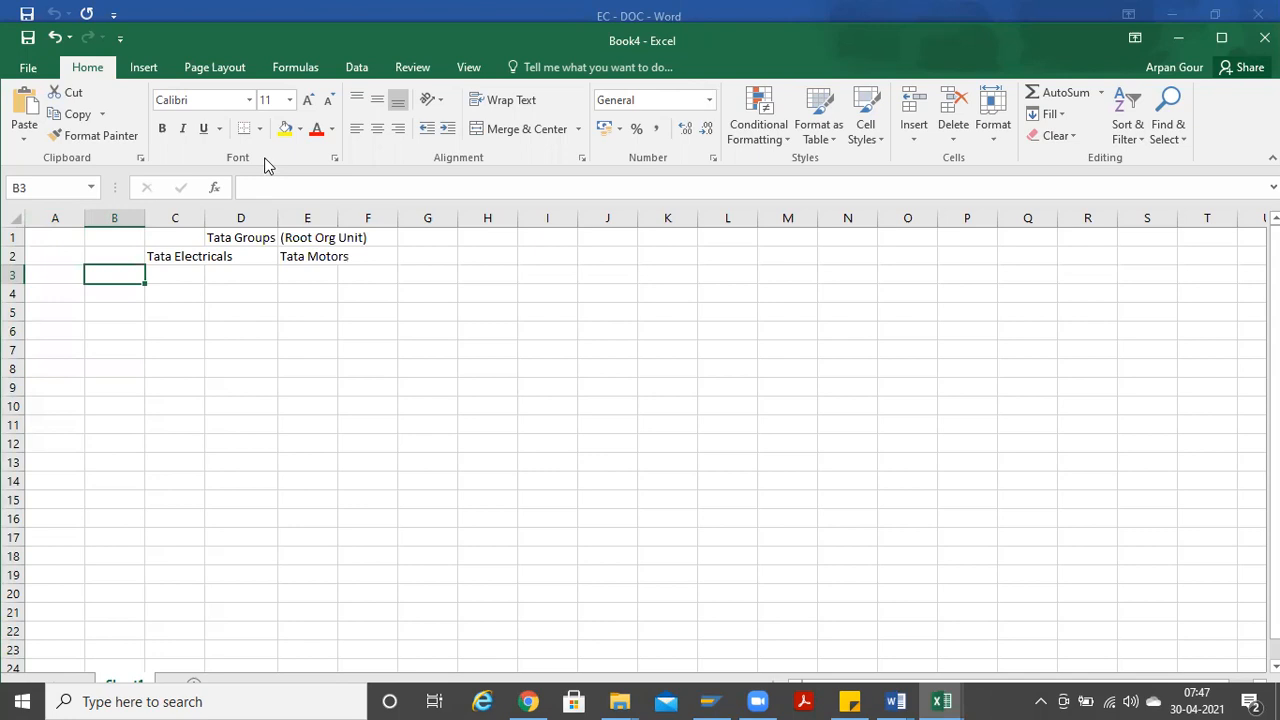
pyautogui.write('T')
pyautogui.press('BackSpace')
pyautogui.write('HR')
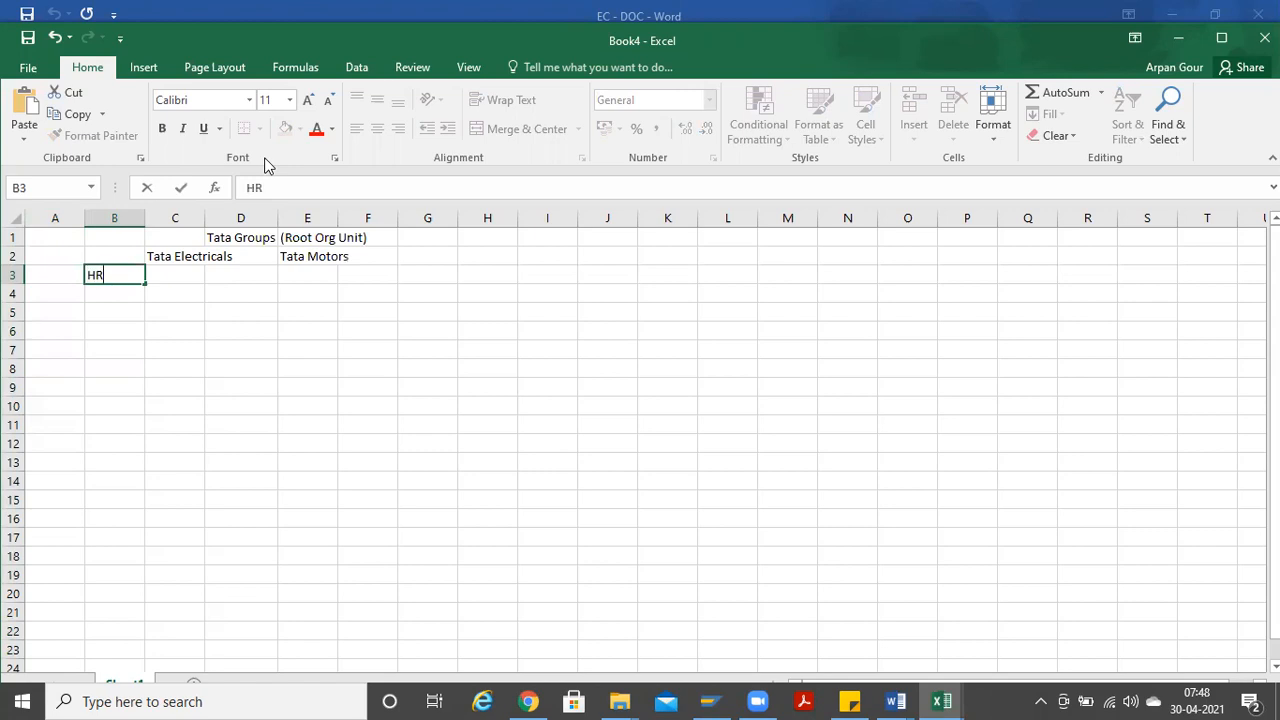
pyautogui.press('Tab')
# Step: Enter "Payroll" in cell C3 beside the HR unit
pyautogui.press('Up')
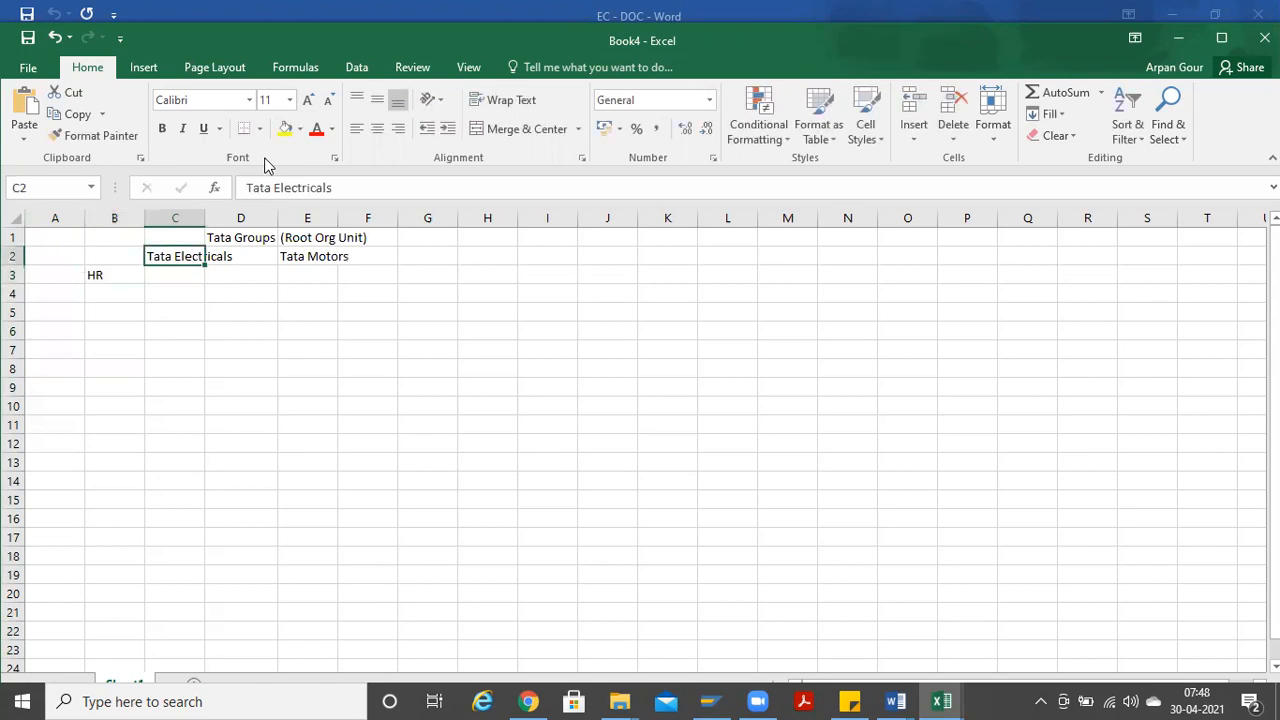
pyautogui.press('Down')
pyautogui.press('F2')
pyautogui.write('Payroll')
pyautogui.press('Return')
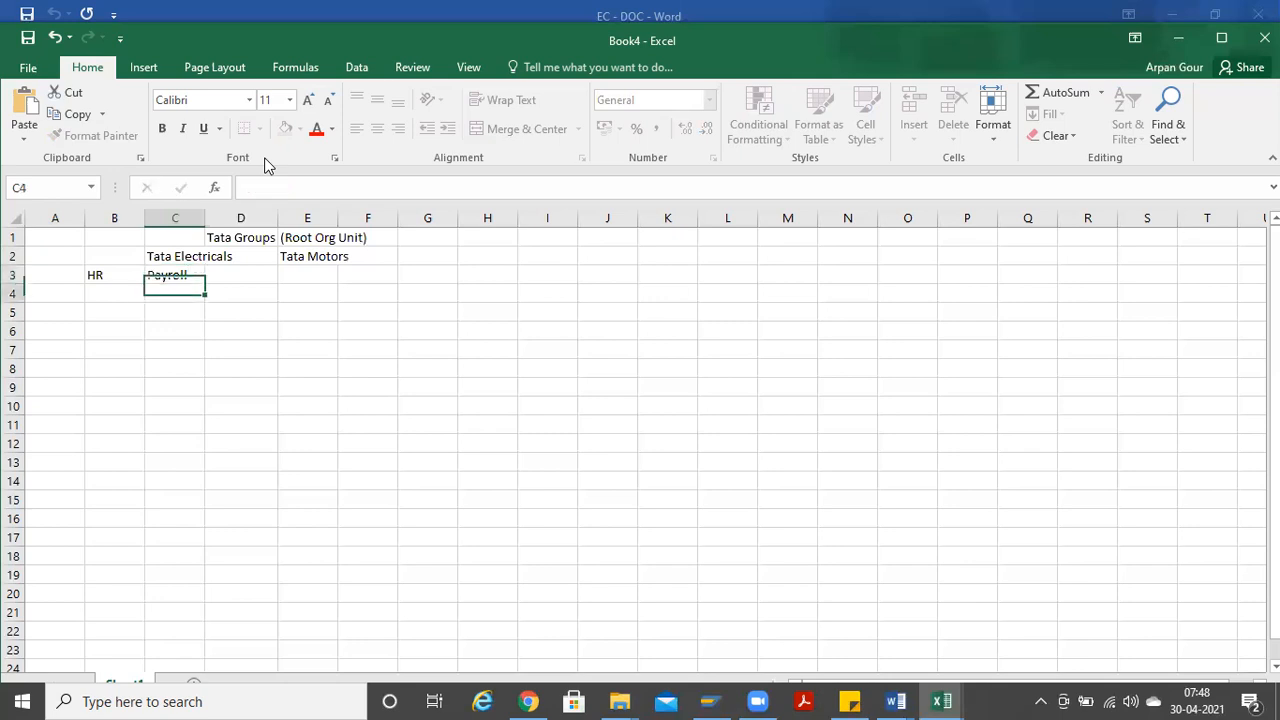
# Step: Replace the text in cell C3 with "Benefits"
pyautogui.press('Left')
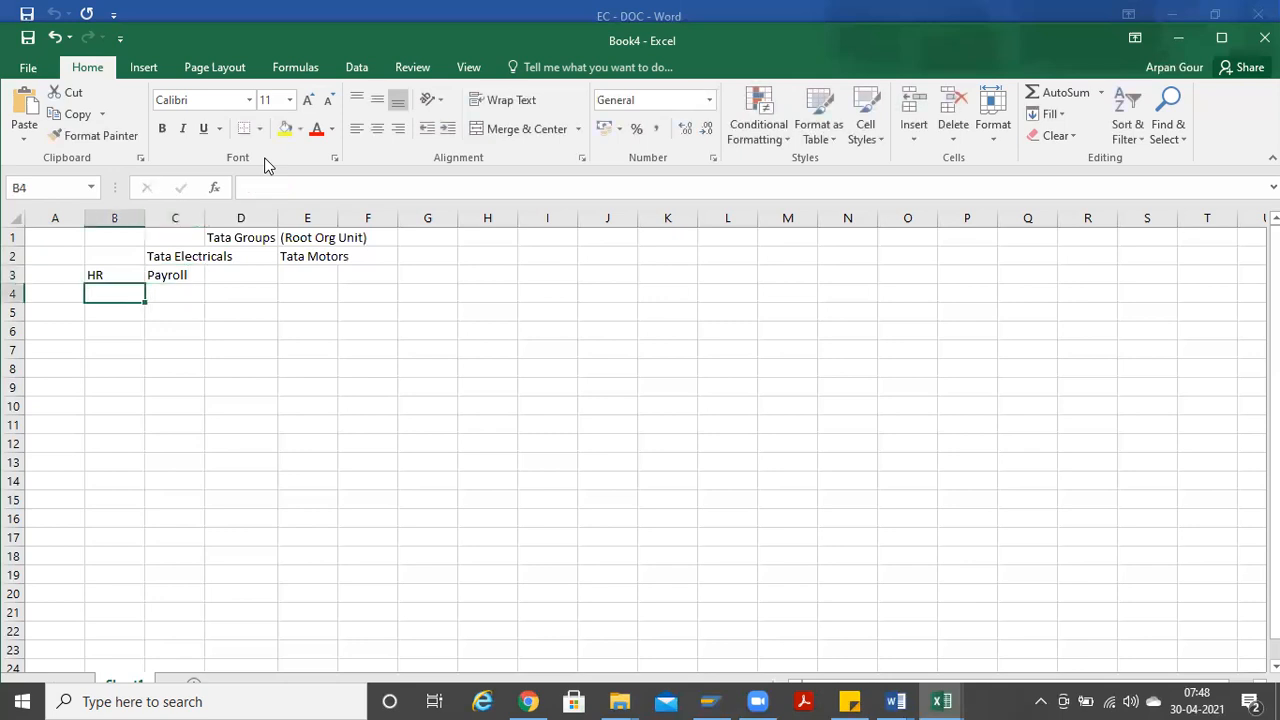
pyautogui.press('Left')
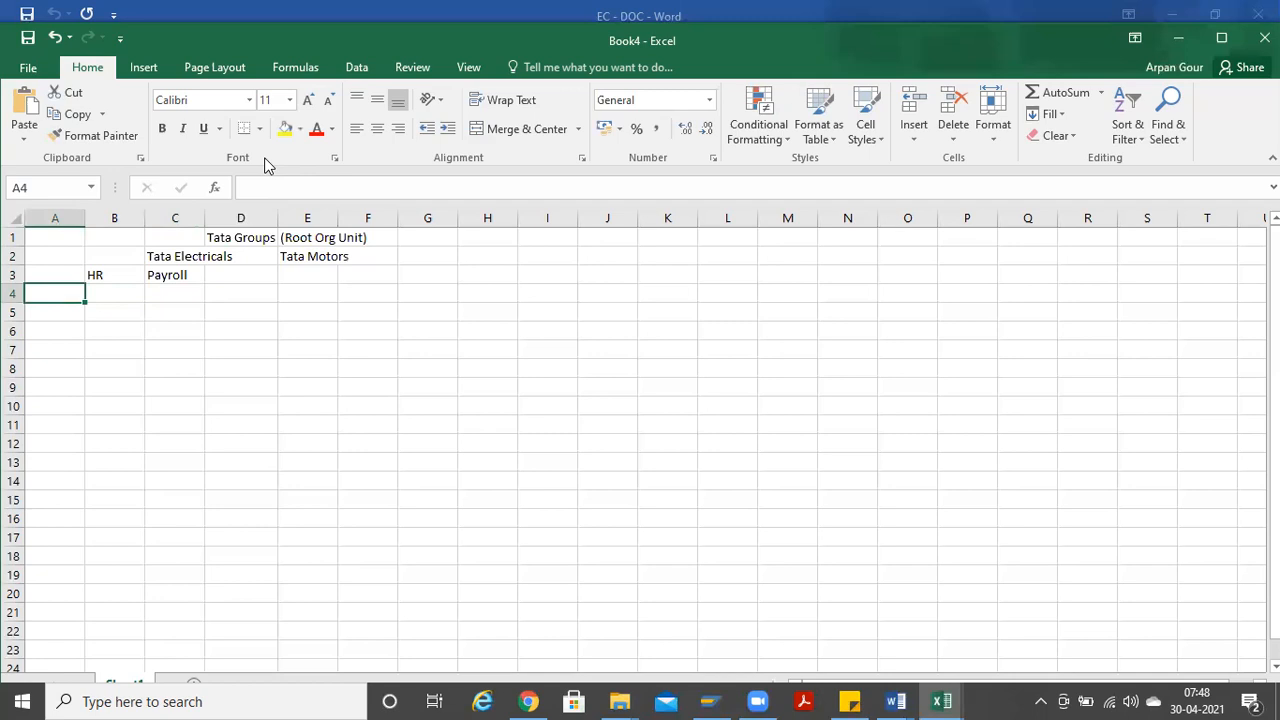
pyautogui.press('Up')
pyautogui.press('Right')
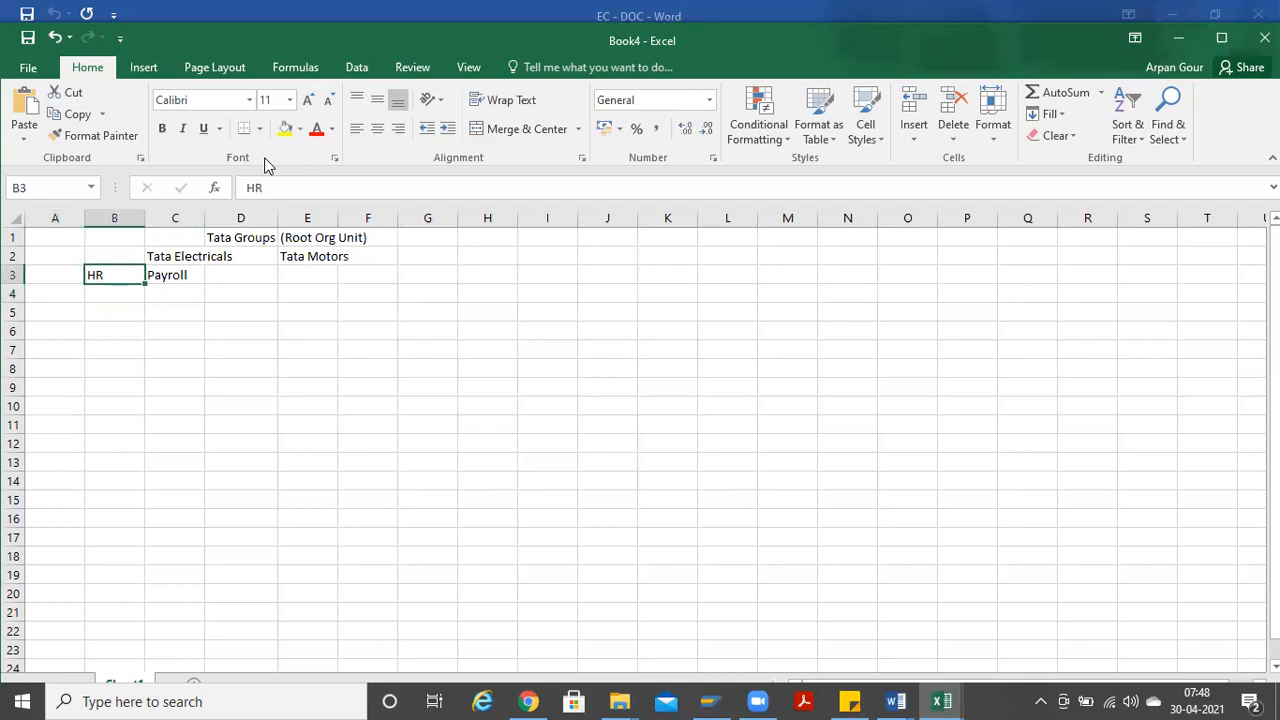
pyautogui.press('Right')
pyautogui.write('Ben')
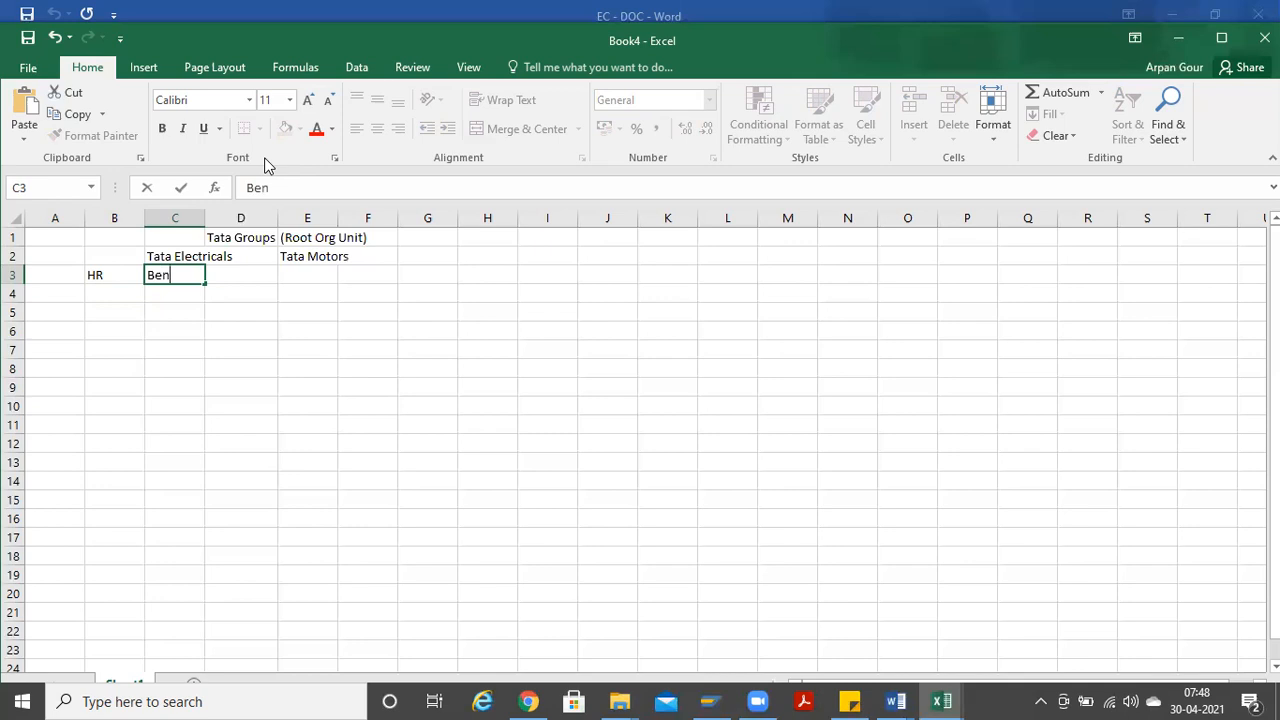
pyautogui.write('efits')
pyautogui.press('Down')
# Step: Enter "Payroll" in cell A4, one level below HR
pyautogui.press('Left')
pyautogui.press('Left')
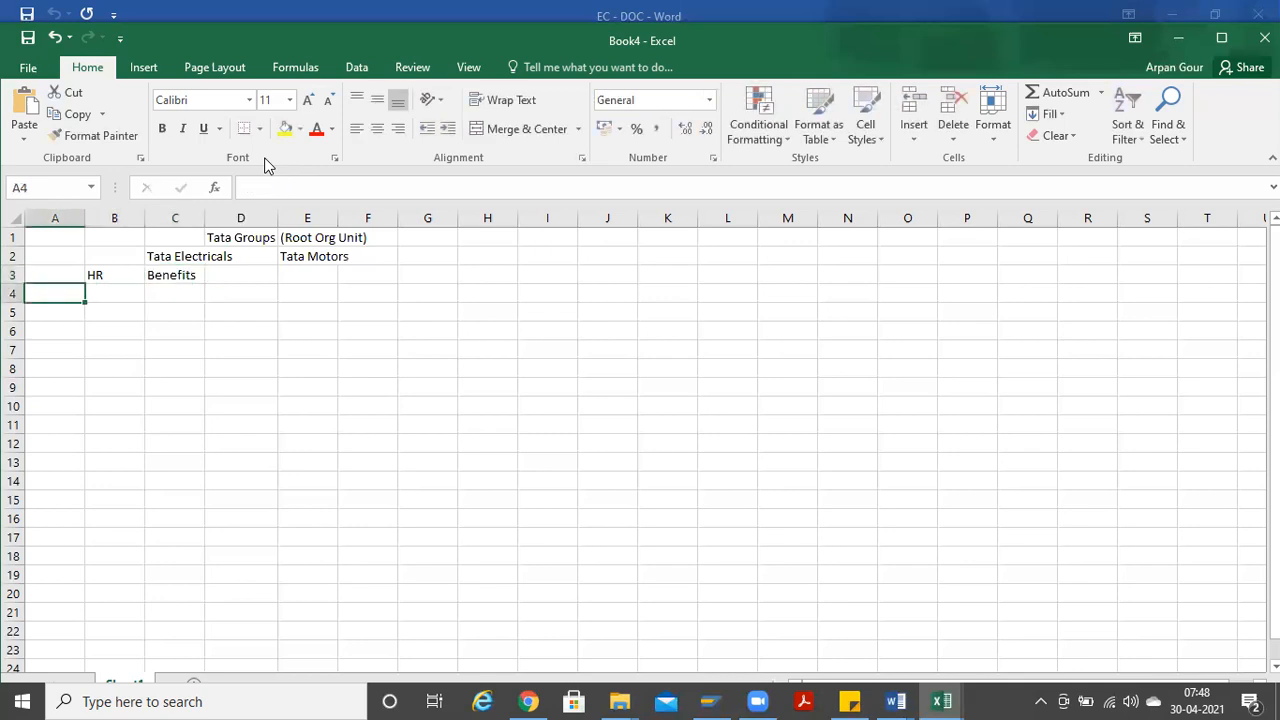
pyautogui.write('Payroll')
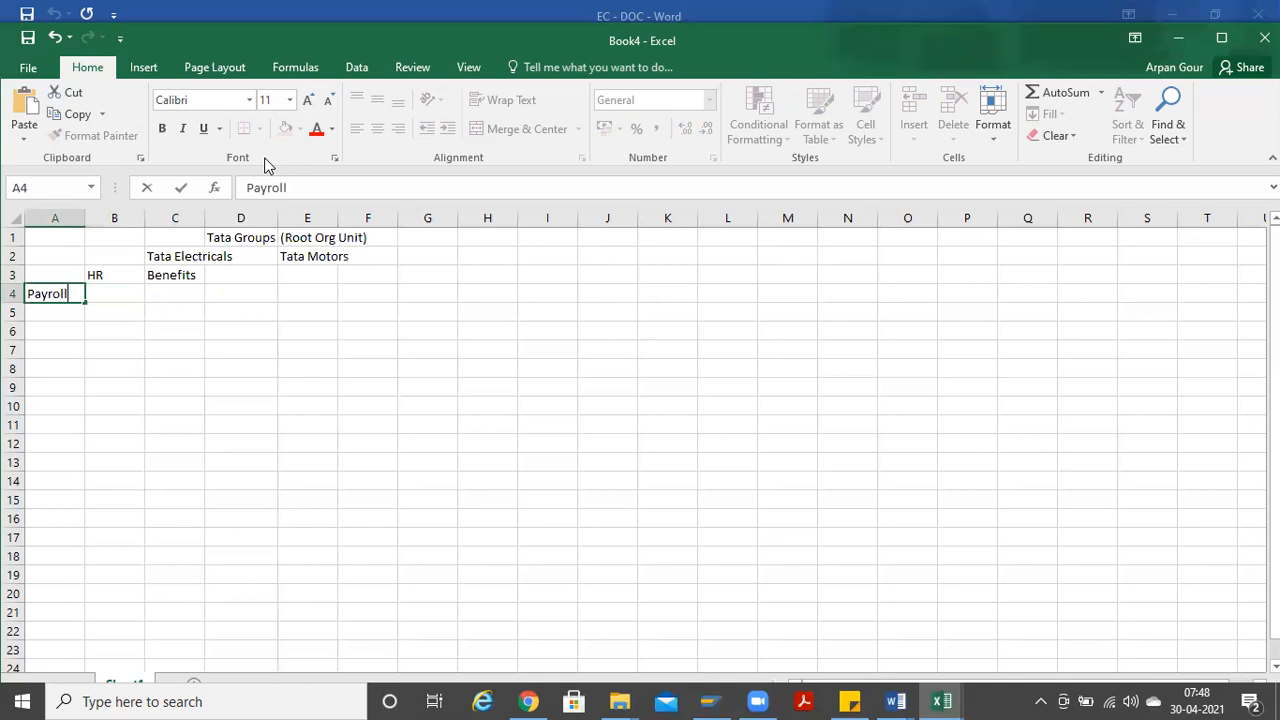
pyautogui.press('Return')
# Step: Enter "Recruitment" in cell B4 beside Payroll
pyautogui.press('Up')
pyautogui.press('Right')
pyautogui.write('Recrui')
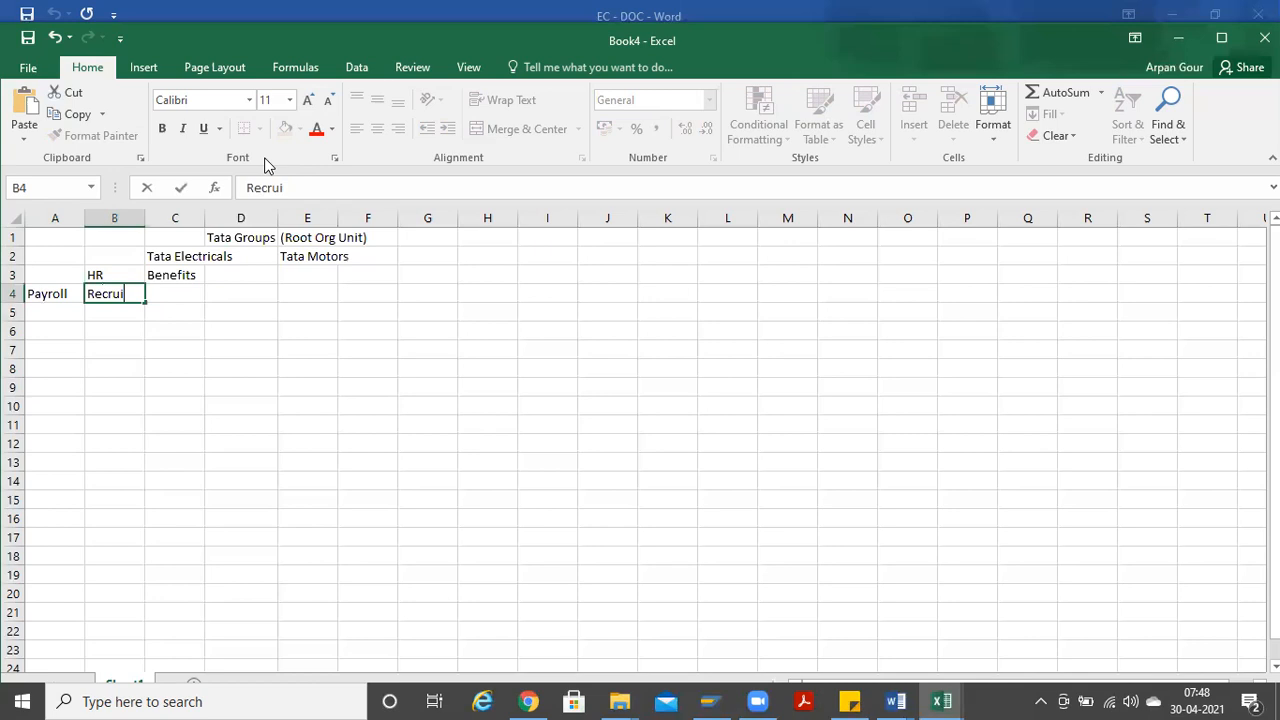
pyautogui.write('tment')
pyautogui.press('Return')
# Step: Autofit the width of column B to the Recruitment text in B4
pyautogui.press('Up')
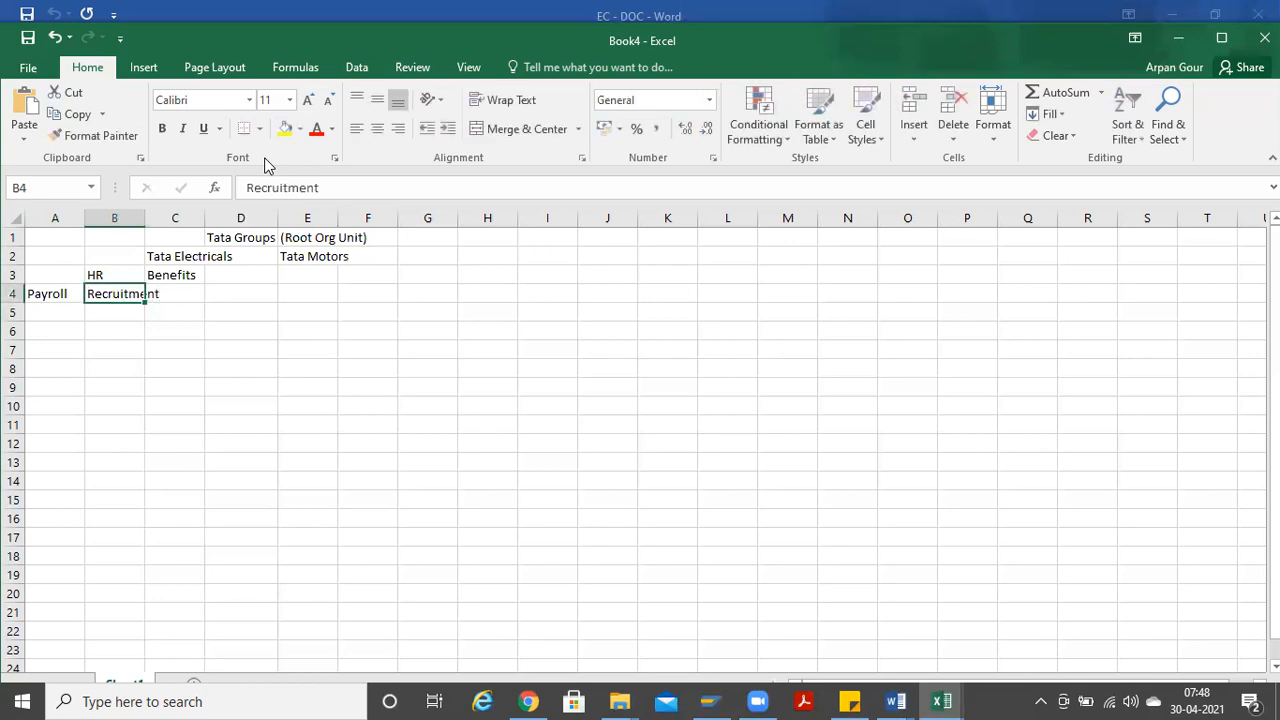
pyautogui.hotkey('alt', 'h')
pyautogui.press('o')
pyautogui.press('i')
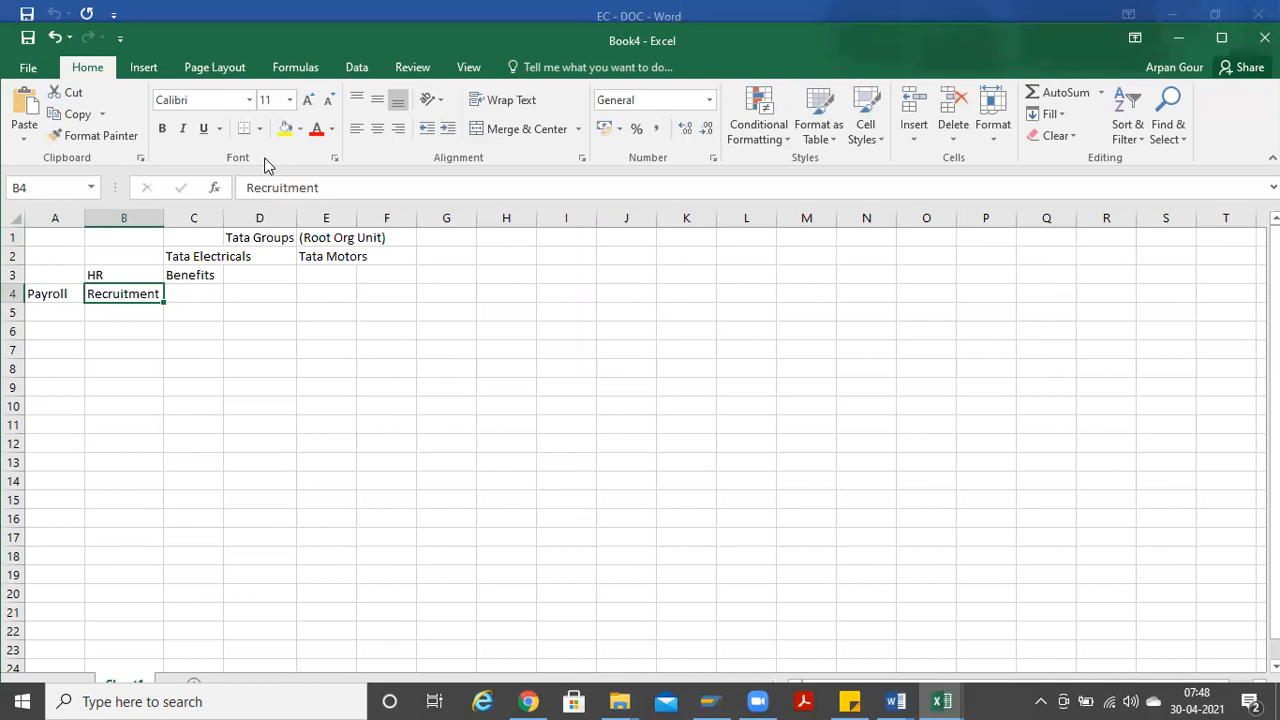
# Step: Examine the hierarchy from Tata Groups through Tata Electricals and Tata Motors down to HR and Benefits
pyautogui.press('Up')
pyautogui.press('Up')
pyautogui.press('Up')
pyautogui.press('Right')
pyautogui.press('Right')
pyautogui.press('Right')
pyautogui.press('Left')
pyautogui.press('Right')
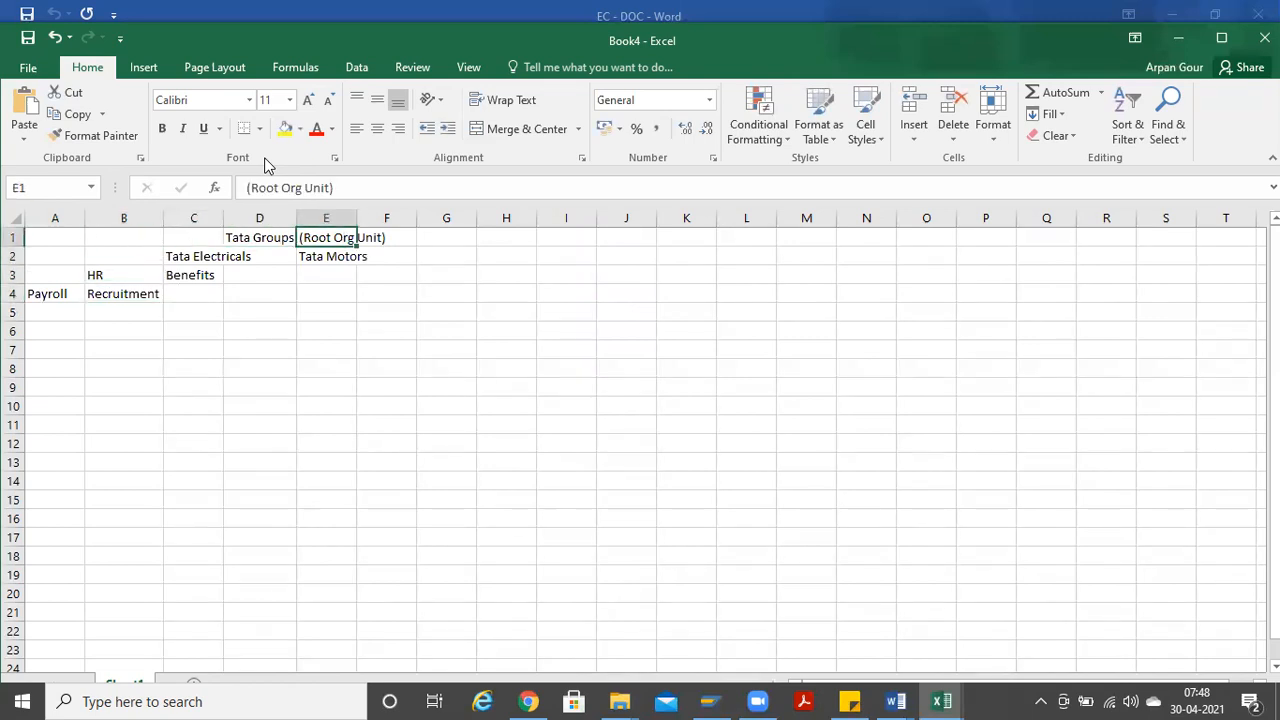
pyautogui.press('Left')
pyautogui.press('Left')
pyautogui.press('Right')
pyautogui.press('Down')
pyautogui.press('Left')
pyautogui.press('Right')
pyautogui.press('Right')
pyautogui.press('Left')
pyautogui.press('Left')
pyautogui.press('Down')
pyautogui.press('Left')
pyautogui.press('Left')
pyautogui.press('Right')
pyautogui.press('Right')
pyautogui.press('Up')
pyautogui.press('Down')
pyautogui.press('Left')
pyautogui.press('Left')
pyautogui.press('Right')
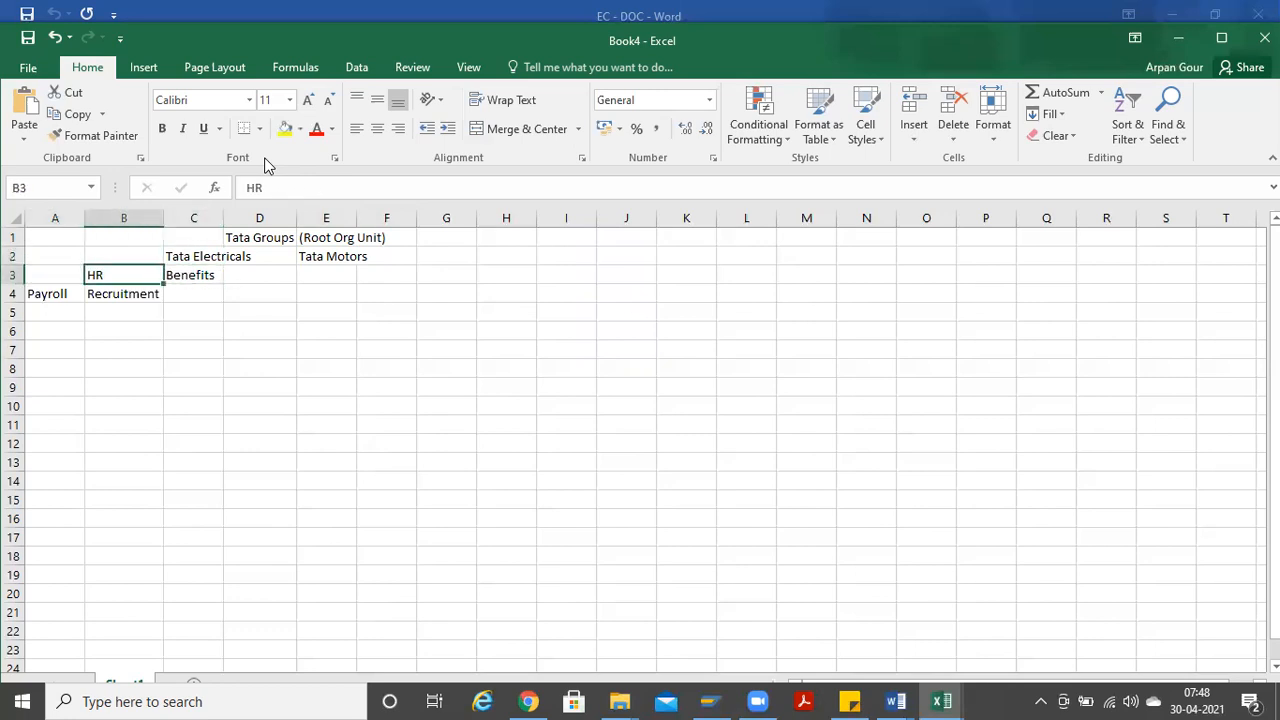
pyautogui.press('Up')
pyautogui.press('Right')
pyautogui.press('Up')
pyautogui.press('Down')
pyautogui.press('Down')
pyautogui.press('Left')
pyautogui.press('Left')
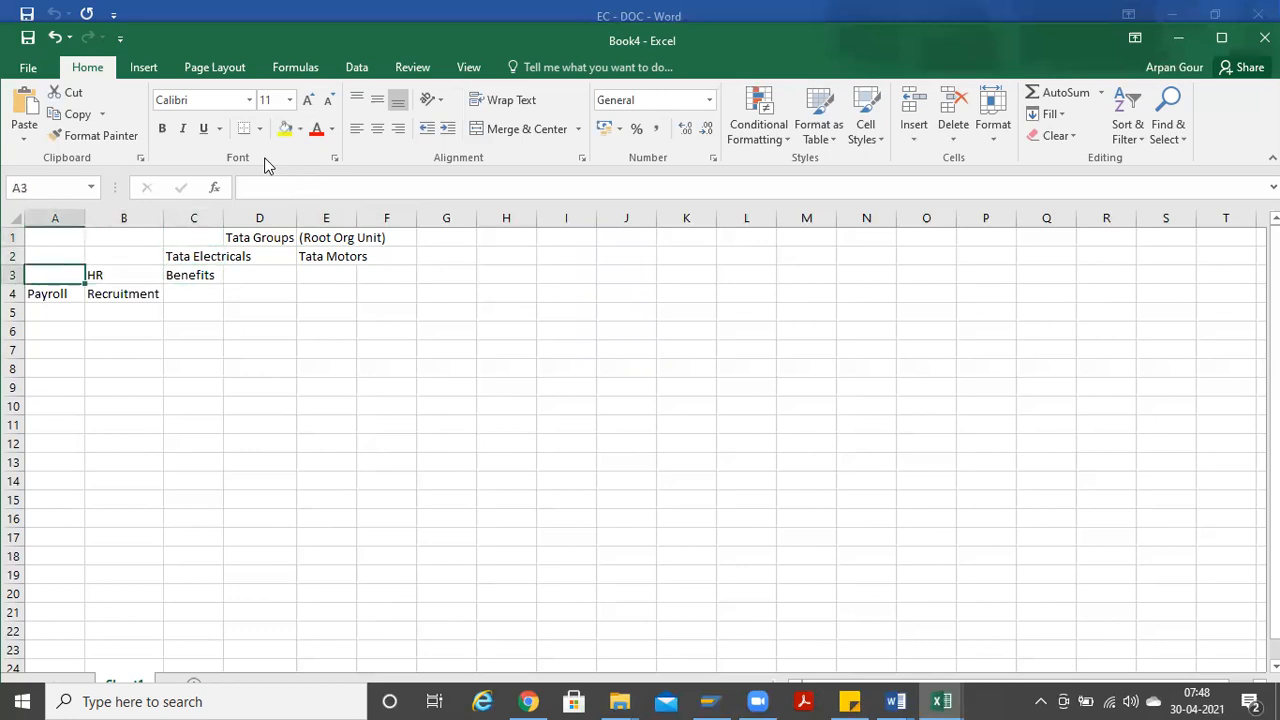
pyautogui.press('Right')
pyautogui.press('Right')
pyautogui.press('Left')
# Step: Examine the Payroll and Recruitment units in row 4 as the lowest level of the structure
pyautogui.press('Down')
pyautogui.press('Down')
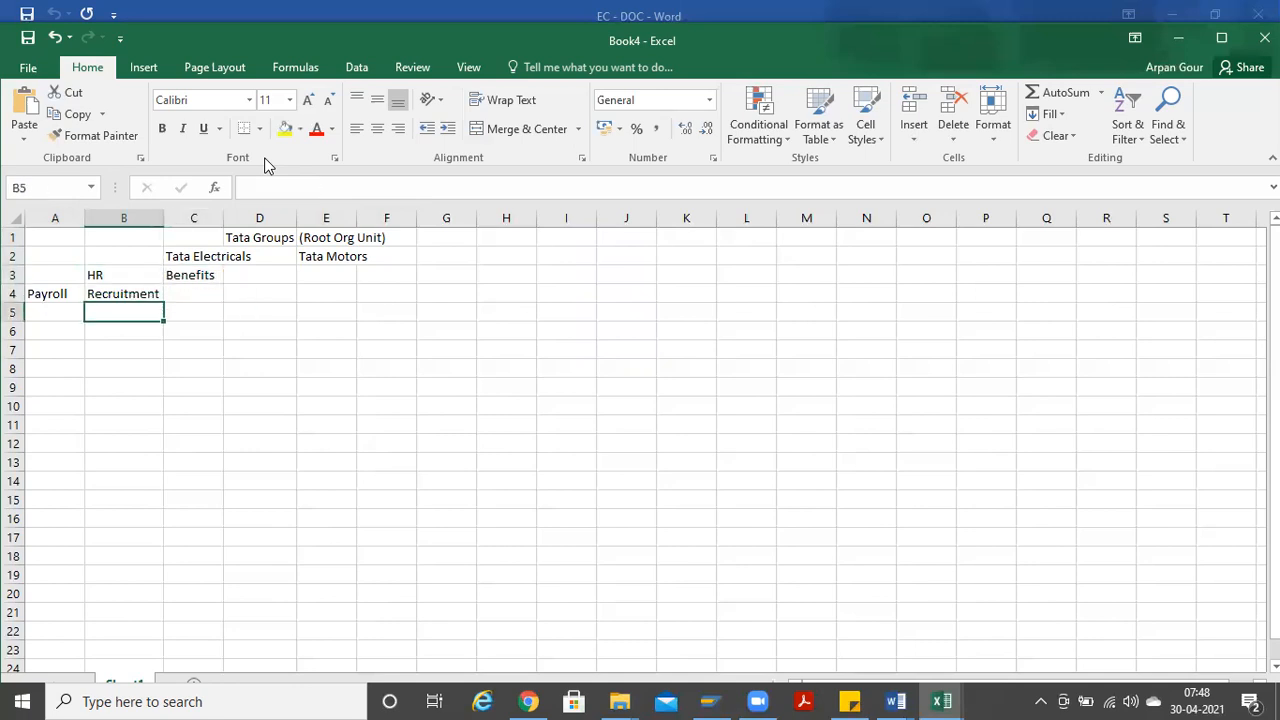
pyautogui.press('Left')
pyautogui.press('Up')
pyautogui.press('Up')
pyautogui.press('Down')
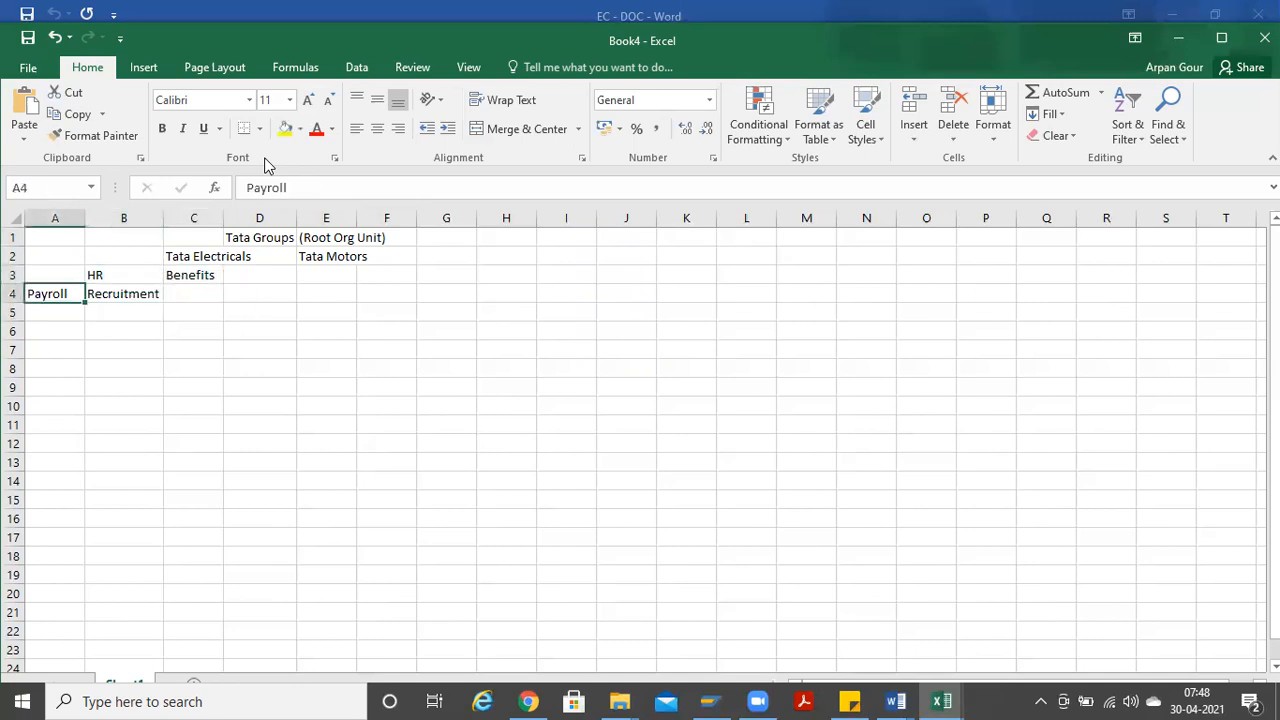
pyautogui.press('Right')
pyautogui.press('Left')
pyautogui.press('Right')
pyautogui.press('Left')
pyautogui.press('Right')
pyautogui.press('Left')
pyautogui.press('Right')
pyautogui.press('Right')
pyautogui.press('Left')
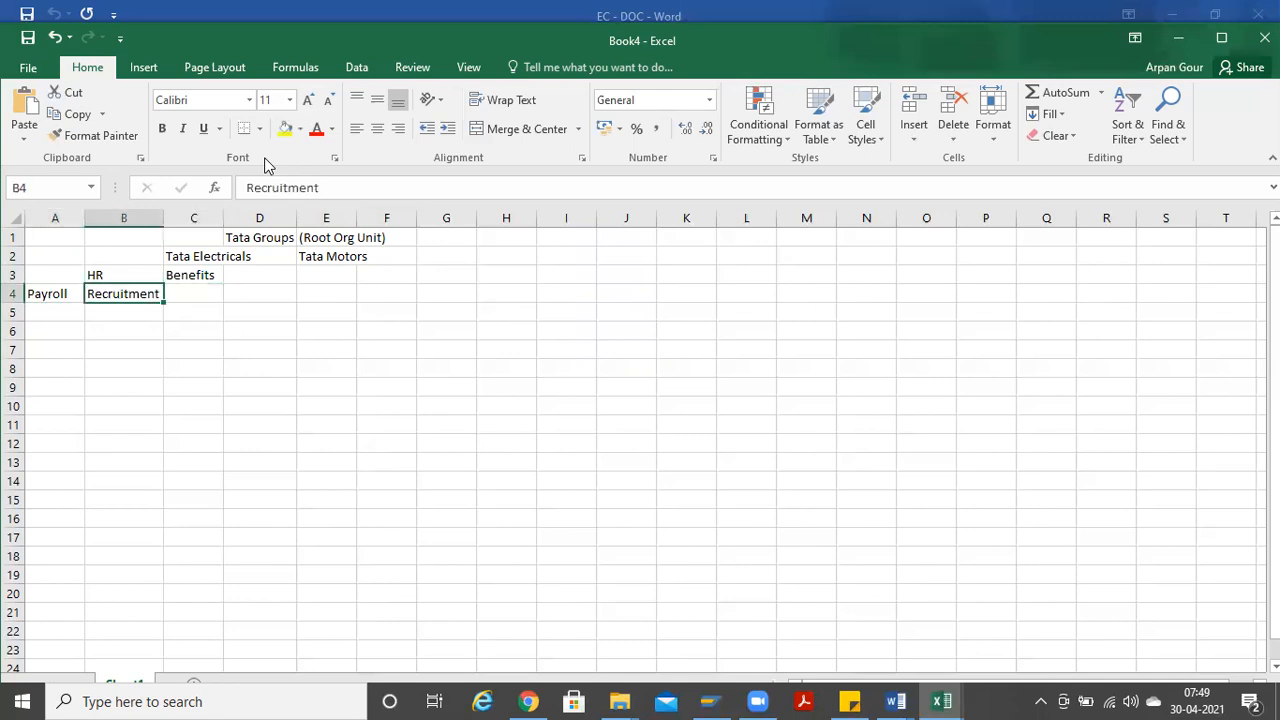
pyautogui.press('Left')
pyautogui.hotkey('shift', 'Right')
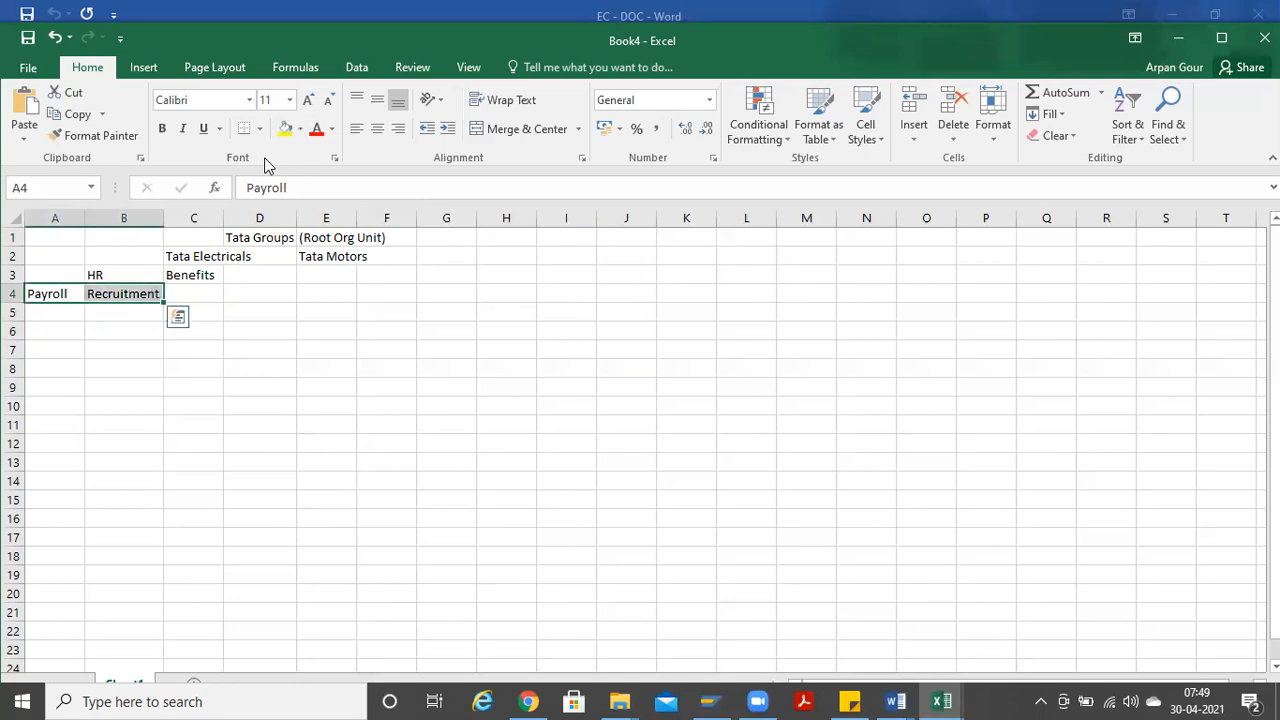
pyautogui.press('Down')
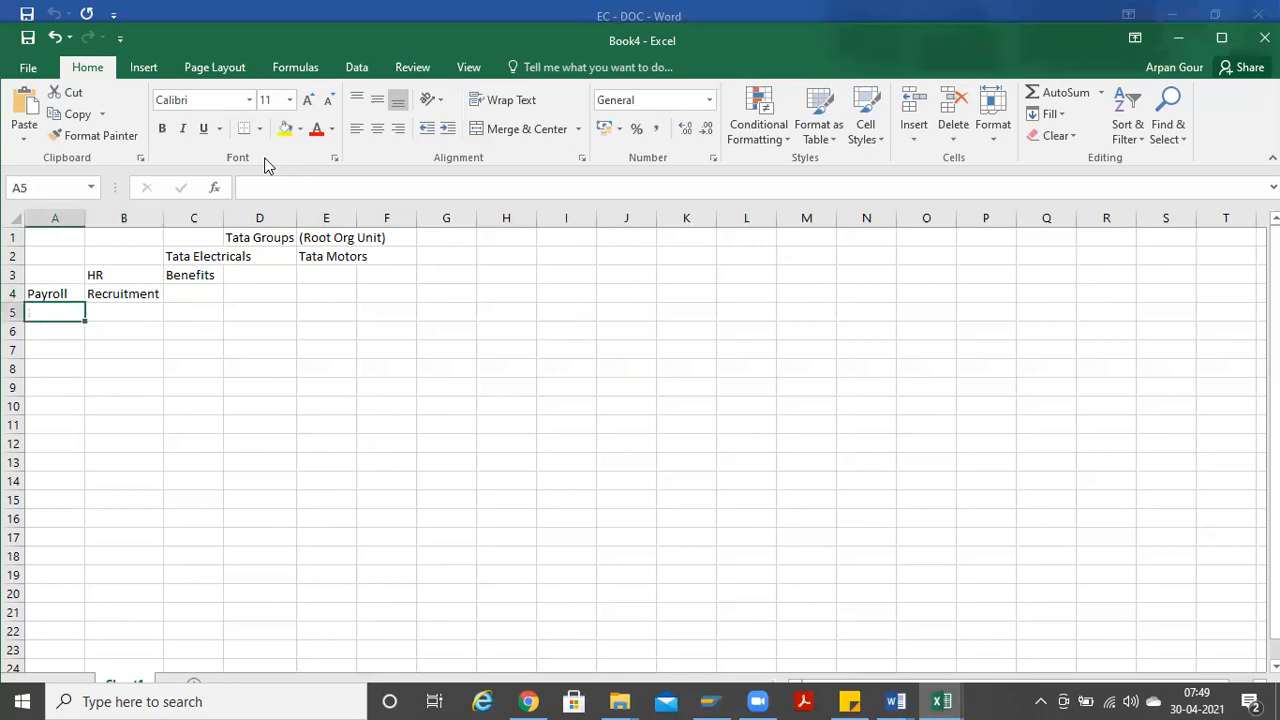
pyautogui.press('Down')
pyautogui.press('Up')
pyautogui.press('Up')
pyautogui.press('Down')
pyautogui.press('Up')
pyautogui.press('Down')
pyautogui.press('Up')
pyautogui.press('Right')
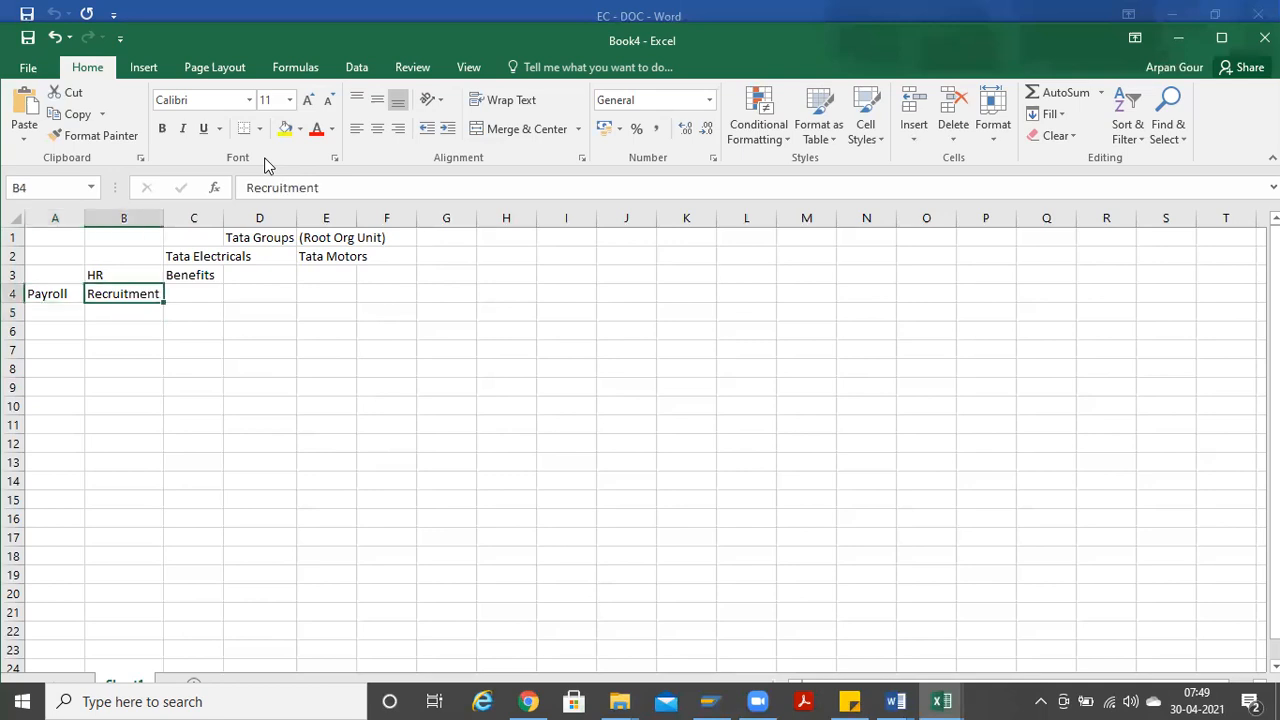
pyautogui.press('Left')
pyautogui.press('Right')
# Step: Trace how the row 3 and row 4 units relate to Tata Electricals and the root Tata Groups
pyautogui.press('Right')
pyautogui.press('Right')
pyautogui.press('Up')
pyautogui.press('Up')
pyautogui.press('Up')
pyautogui.press('Down')
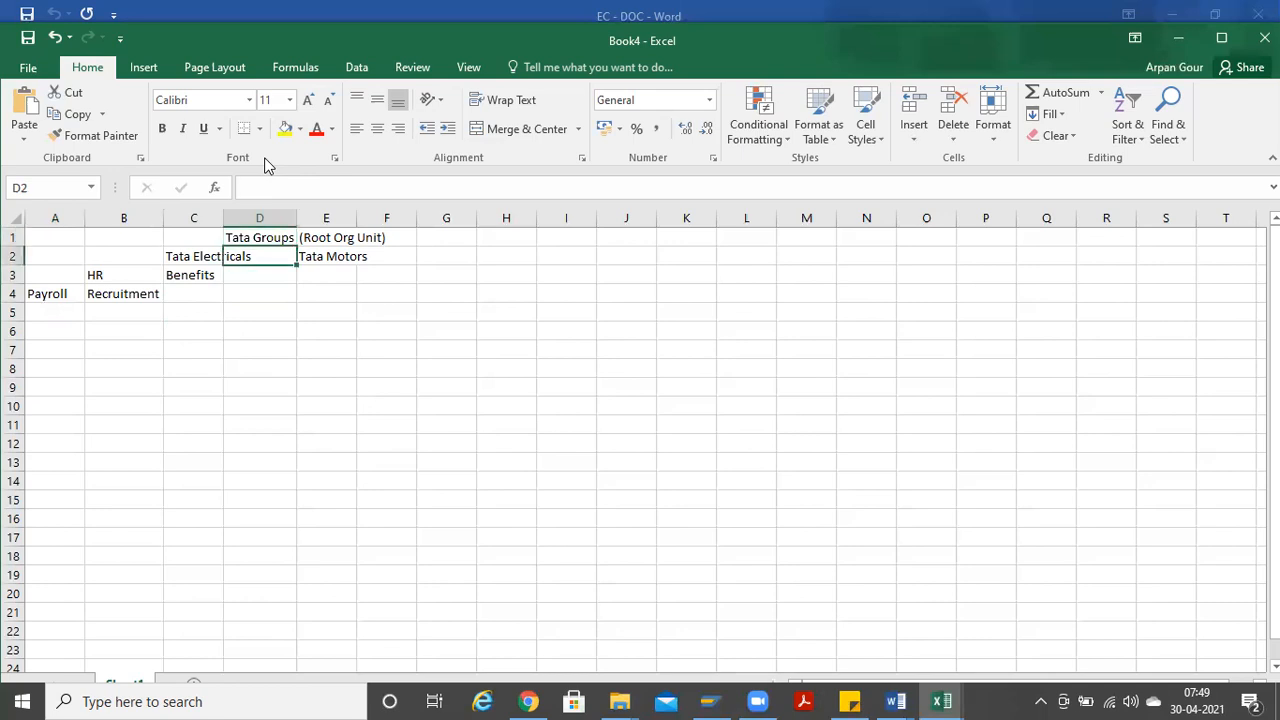
pyautogui.press('Left')
pyautogui.press('Down')
pyautogui.press('Left')
pyautogui.press('Left')
pyautogui.press('Down')
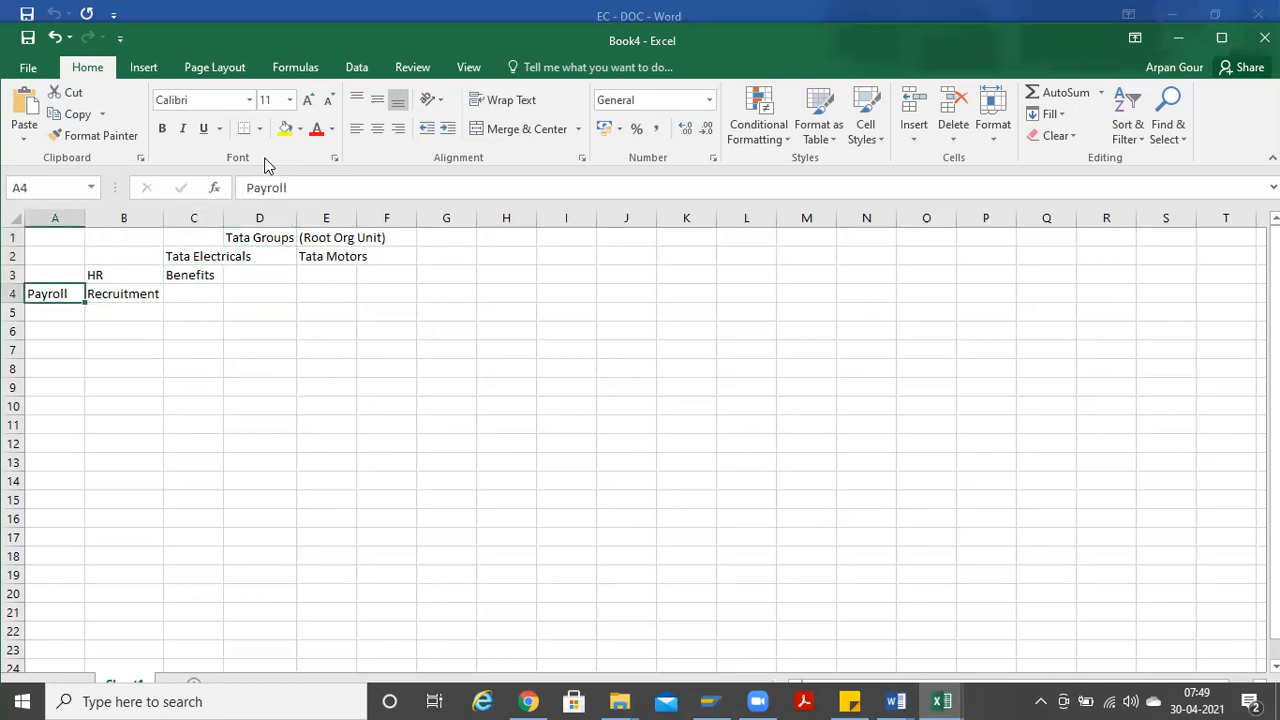
pyautogui.press('Up')
pyautogui.press('Up')
pyautogui.press('Right')
pyautogui.press('Right')
pyautogui.press('Right')
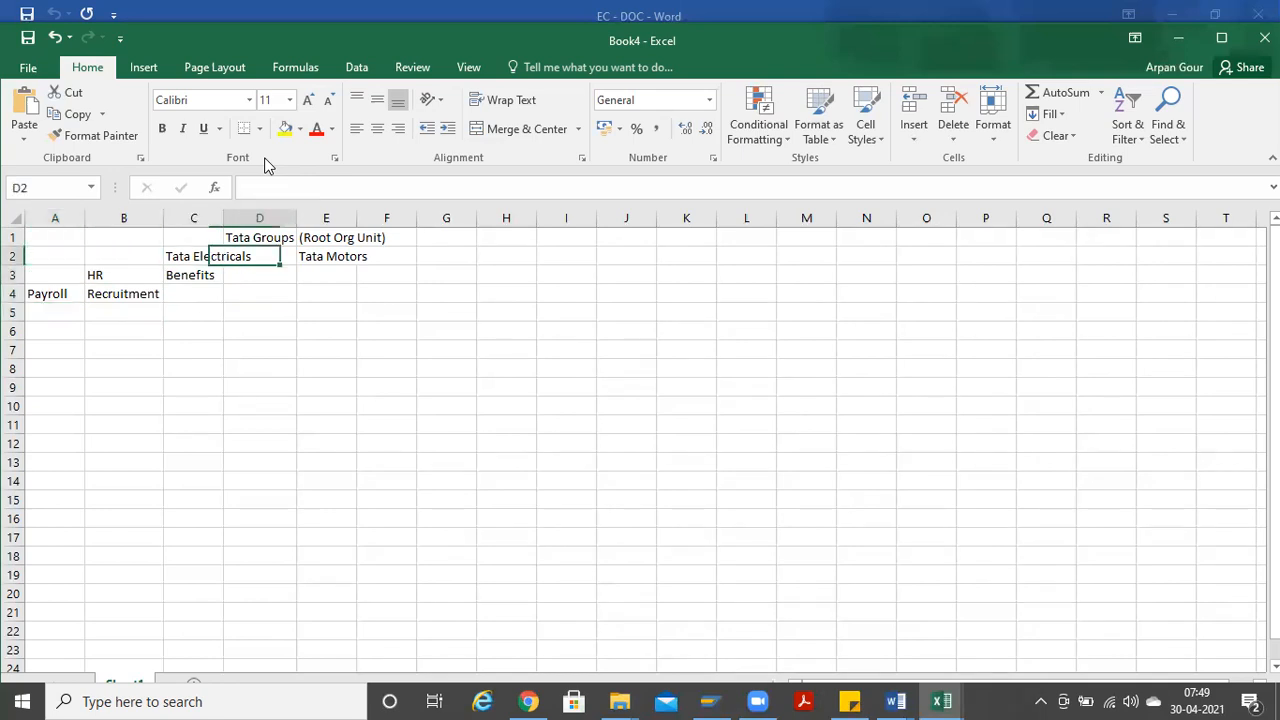
pyautogui.press('Up')
pyautogui.press('Down')
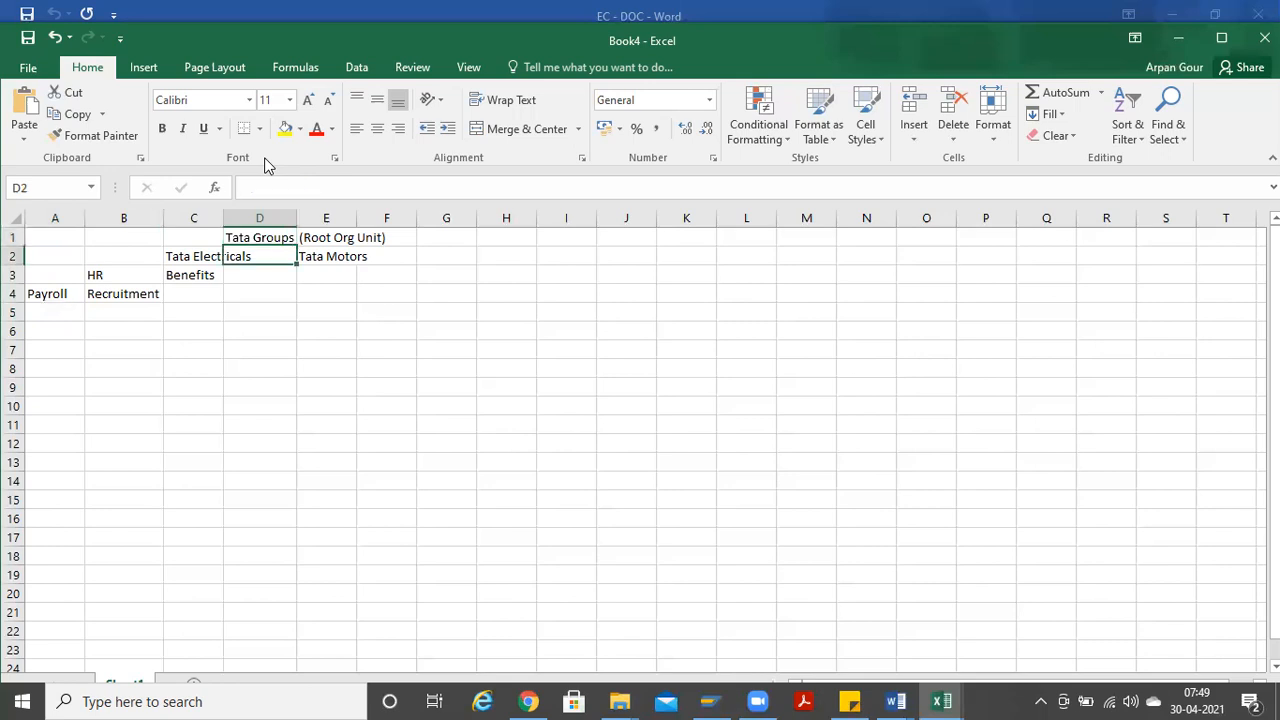
pyautogui.press('Left')
pyautogui.press('Left')
pyautogui.press('Down')
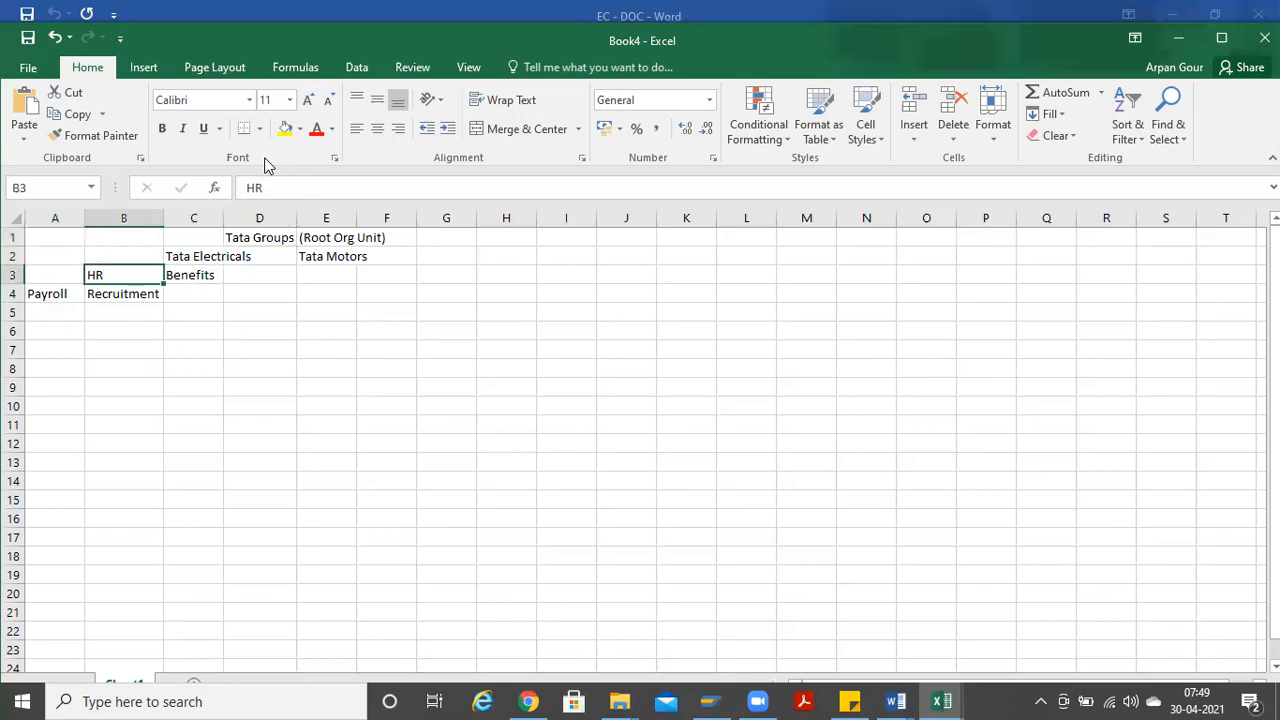
pyautogui.press('Right')
pyautogui.press('Up')
pyautogui.press('Up')
pyautogui.press('Right')
pyautogui.press('Down')
pyautogui.press('Left')
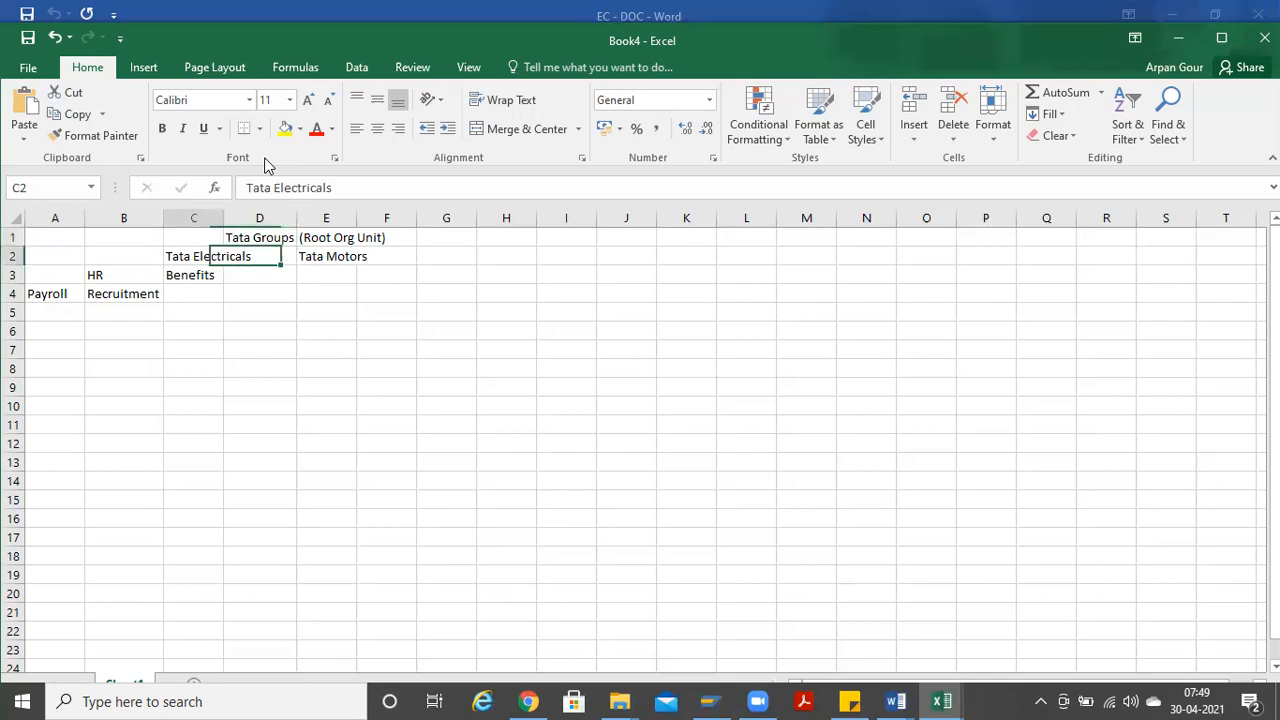
pyautogui.press('Down')
pyautogui.press('Left')
pyautogui.press('Left')
pyautogui.press('Down')
pyautogui.press('Right')
pyautogui.press('Right')
pyautogui.press('Left')
pyautogui.press('Left')
pyautogui.press('Right')
pyautogui.press('Right')
pyautogui.press('Right')
# Step: Delete the whole of row 3 containing HR and Benefits
pyautogui.press('Up')
pyautogui.press('Left')
pyautogui.press('Left')
pyautogui.press('Left')
pyautogui.hotkey('shift', 'Right')
pyautogui.hotkey('shift', 'Right')
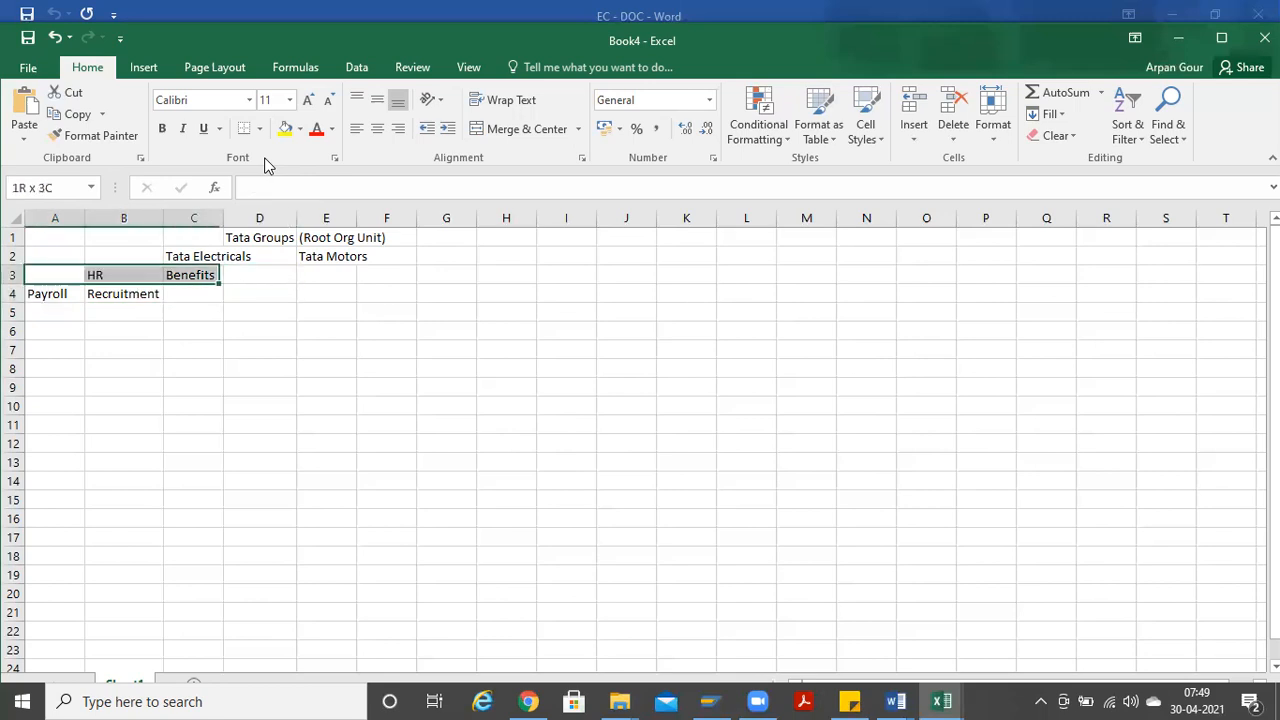
pyautogui.hotkey('shift', 'space')
pyautogui.hotkey('ctrl', '-')
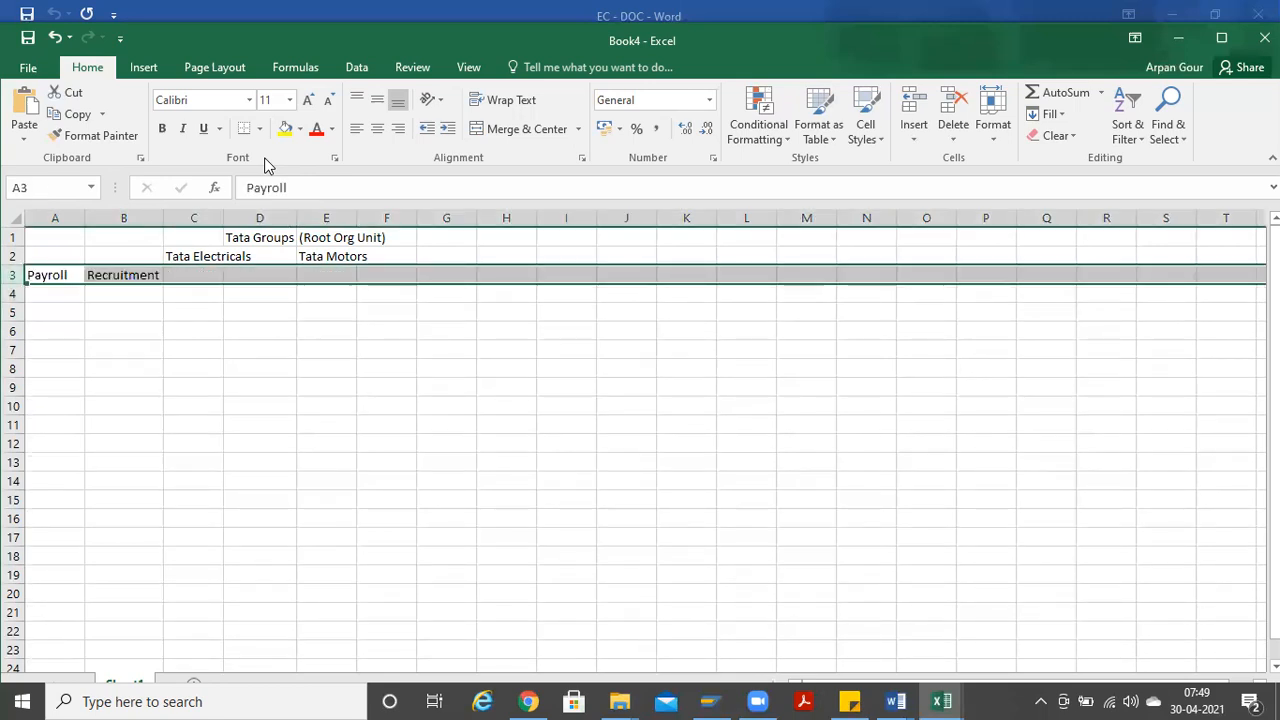
# Step: Examine how Payroll and Recruitment in row 3 relate to Tata Electricals and Tata Groups without the HR and Benefits level
pyautogui.press('Up')
pyautogui.press('Right')
pyautogui.press('Right')
pyautogui.press('Left')
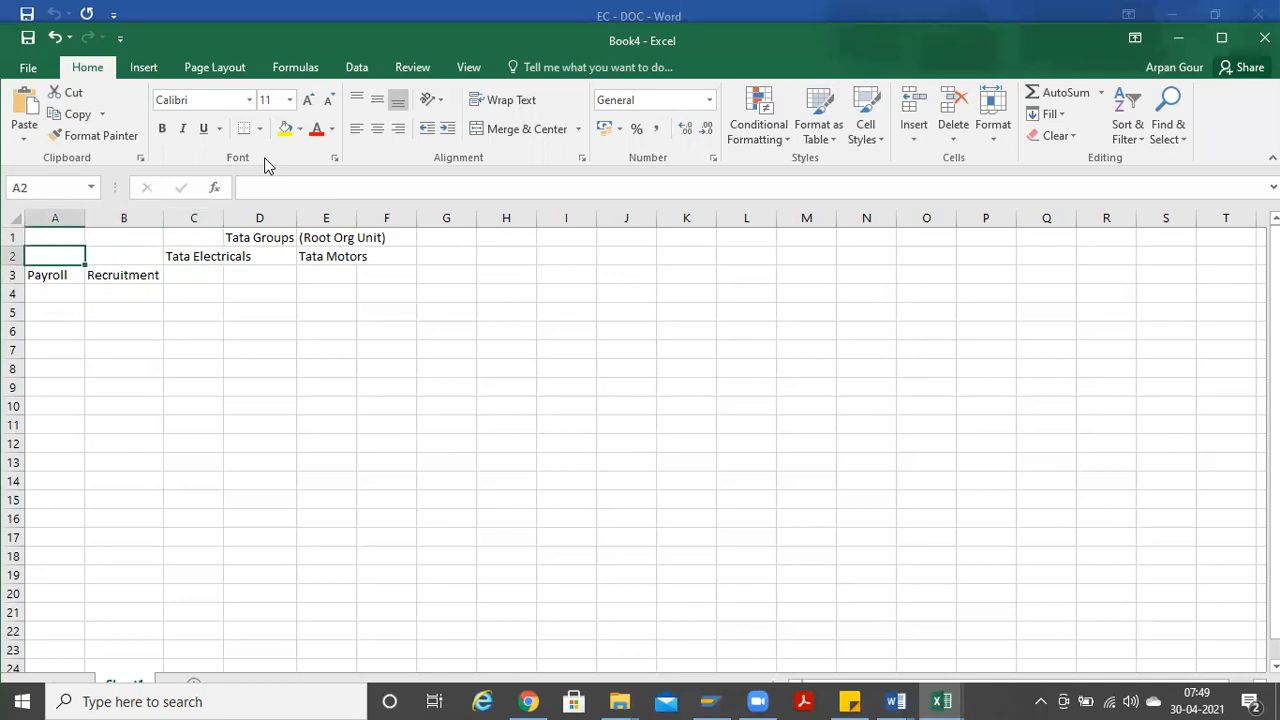
pyautogui.press('Down')
pyautogui.press('Down')
pyautogui.press('Up')
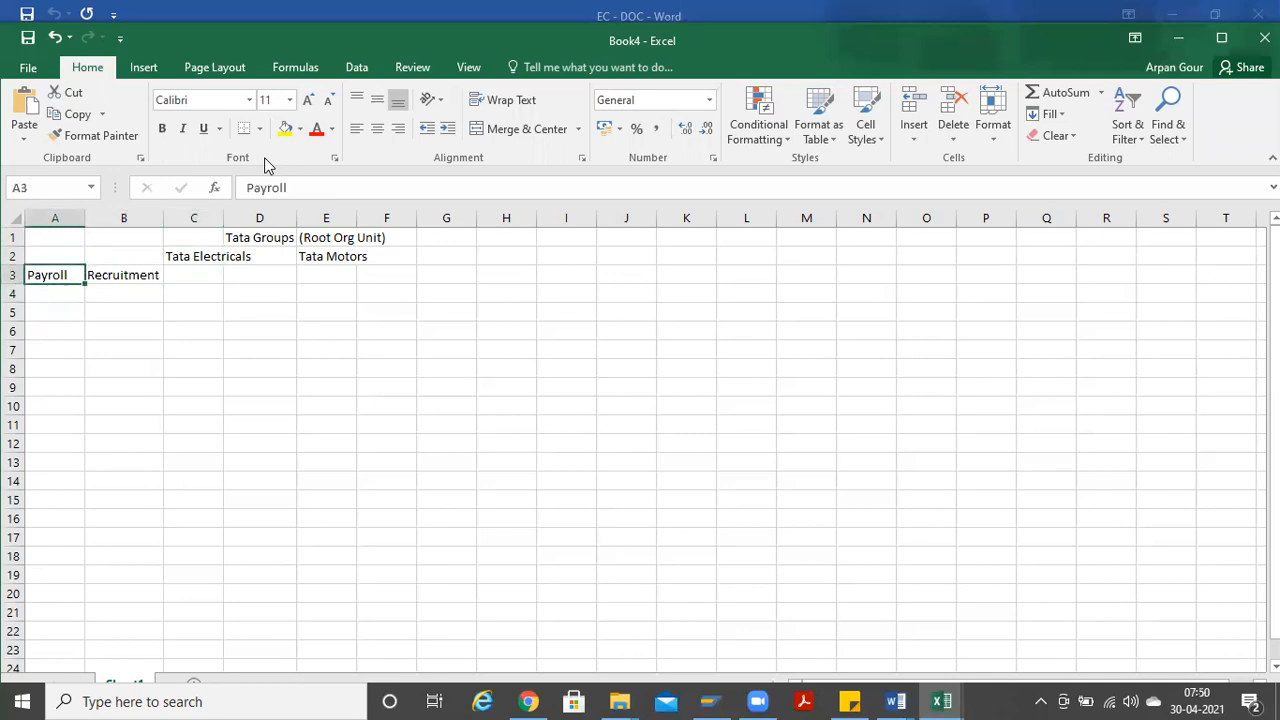
pyautogui.press('Right')
pyautogui.press('Right')
pyautogui.press('Up')
pyautogui.press('Right')
# Step: Undo the deletion of the row containing HR and Benefits
pyautogui.hotkey('ctrl', 'z')
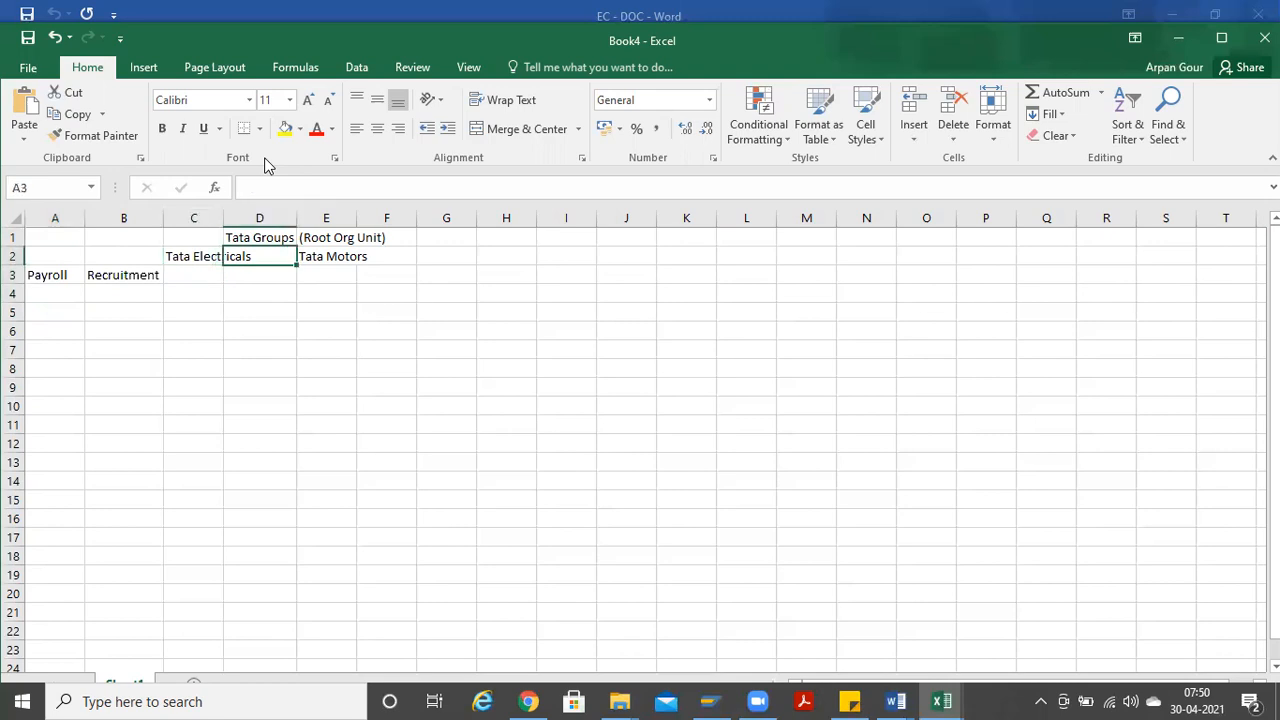
pyautogui.press('Right')
pyautogui.press('Right')
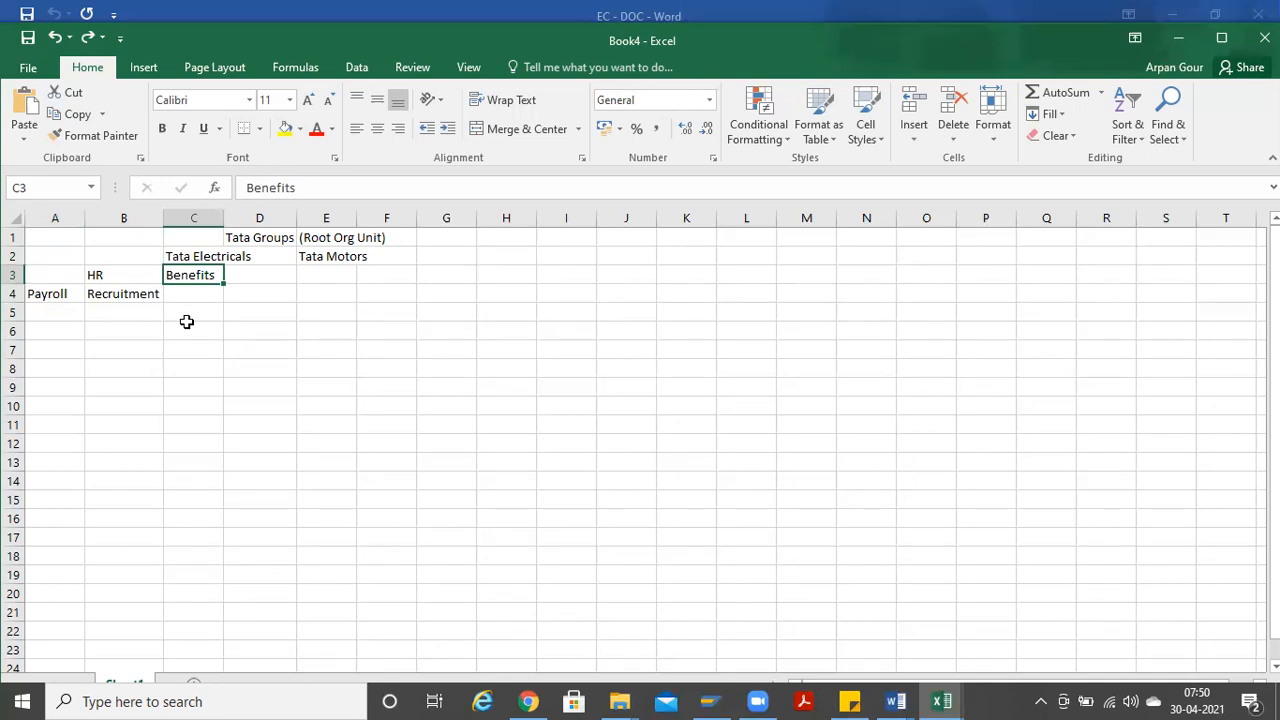
# Step: Move Tata Electricals from C2 to D1, overwriting Tata Groups as the root org unit
pyautogui.click(241, 241)
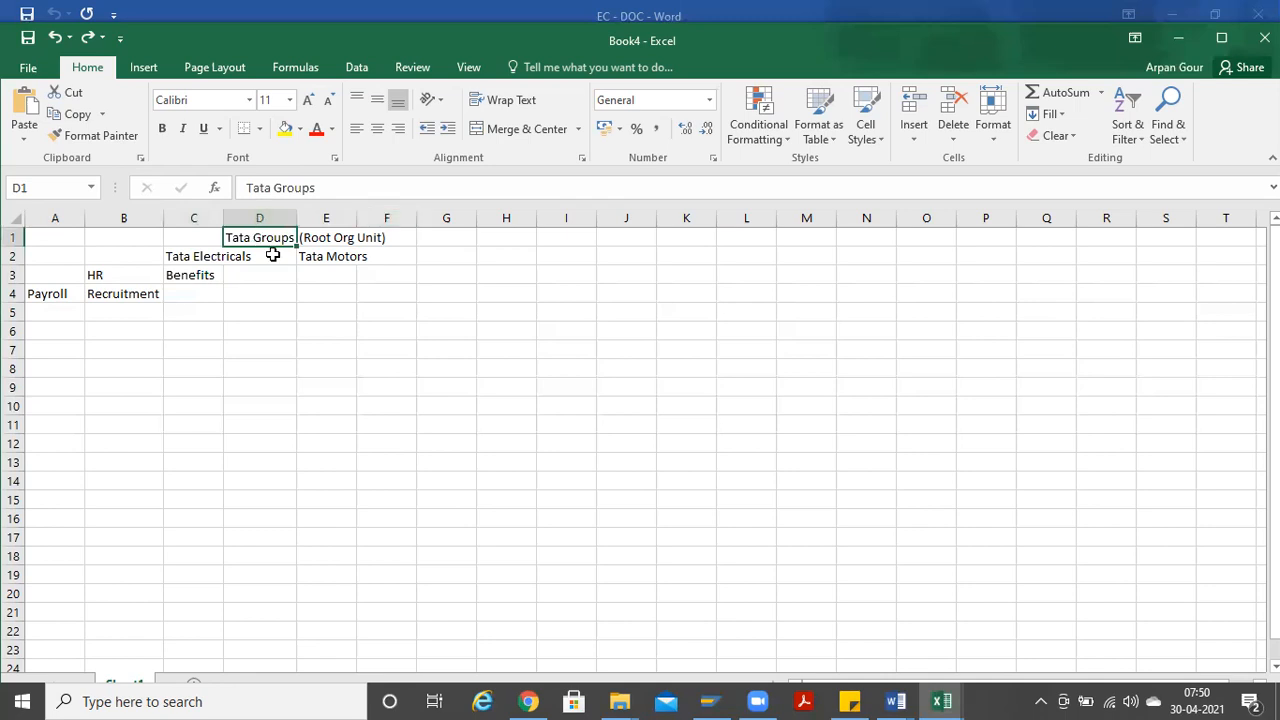
pyautogui.click(190, 256)
pyautogui.hotkey('ctrl', 'c')
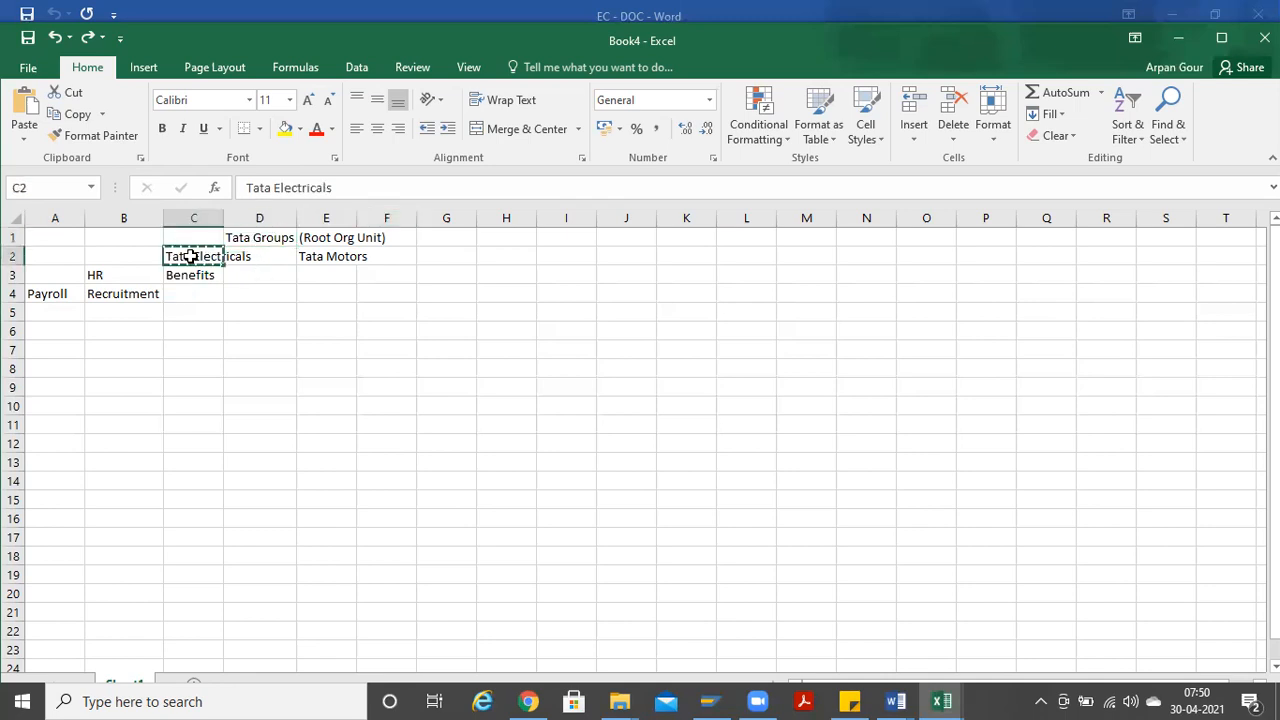
pyautogui.press('Up')
pyautogui.press('Right')
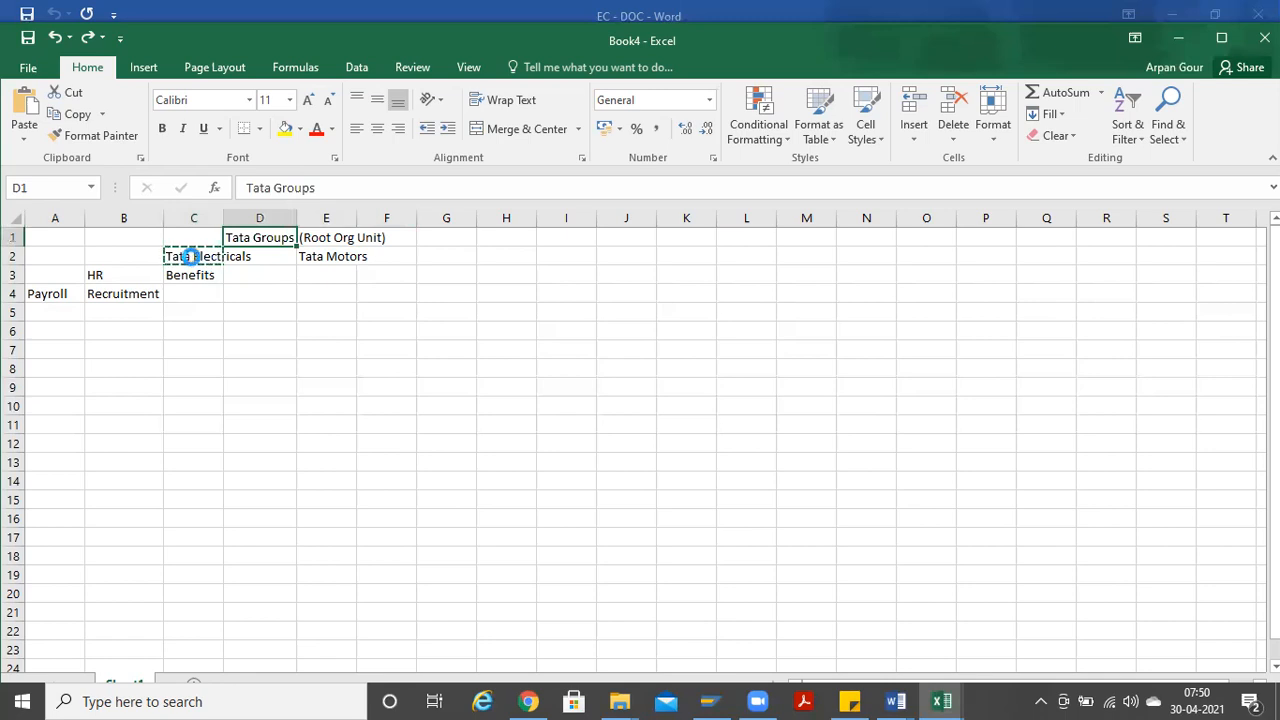
pyautogui.hotkey('ctrl', 'v')
# Step: Copy HR and Benefits from B3:C3 into B2:C2, directly beneath Tata Electricals
pyautogui.press('Down')
pyautogui.press('Left')
pyautogui.press('Left')
pyautogui.press('Left')
pyautogui.press('Down')
pyautogui.press('Right')
pyautogui.hotkey('shift', 'Right')
pyautogui.hotkey('ctrl', 'x')
pyautogui.click(190, 256)
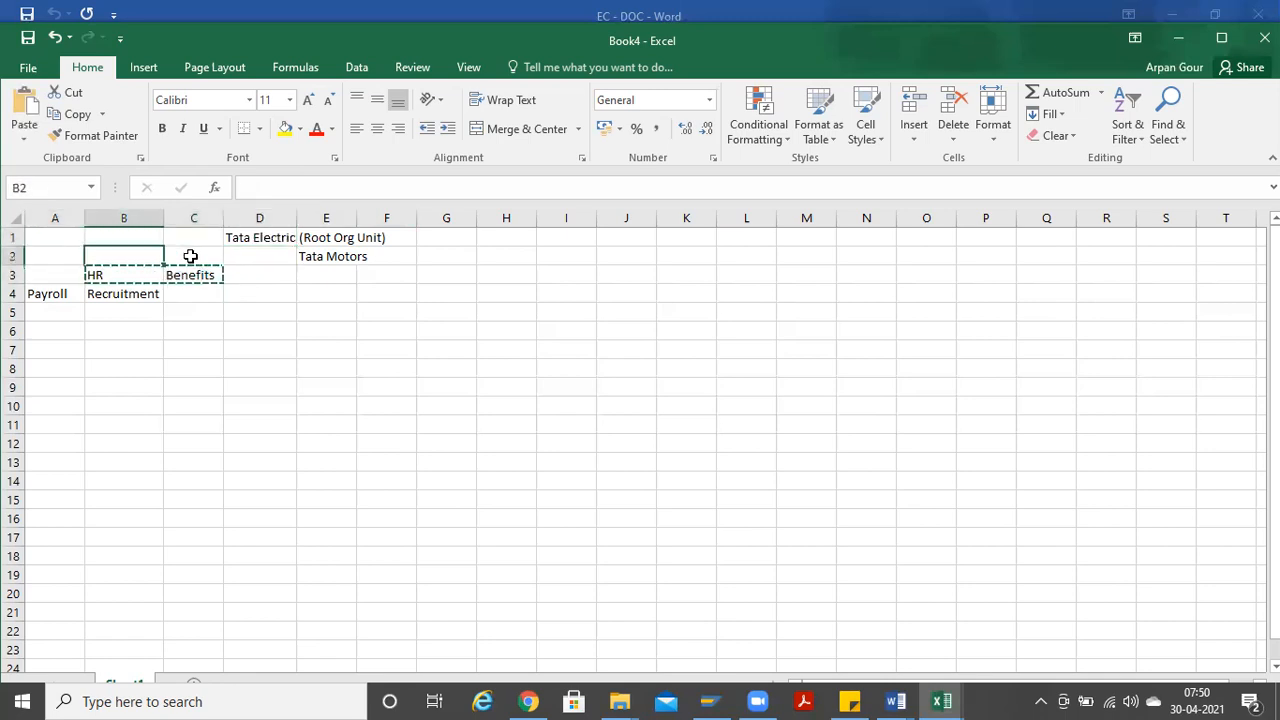
pyautogui.press('Left')
pyautogui.hotkey('ctrl', 'v')
# Step: Delete the whole of row 3 containing the duplicate HR and Benefits entries
pyautogui.press('Down')
pyautogui.press('Left')
pyautogui.hotkey('shift', 'Right')
pyautogui.hotkey('shift', 'Right')
pyautogui.hotkey('shift', 'space')
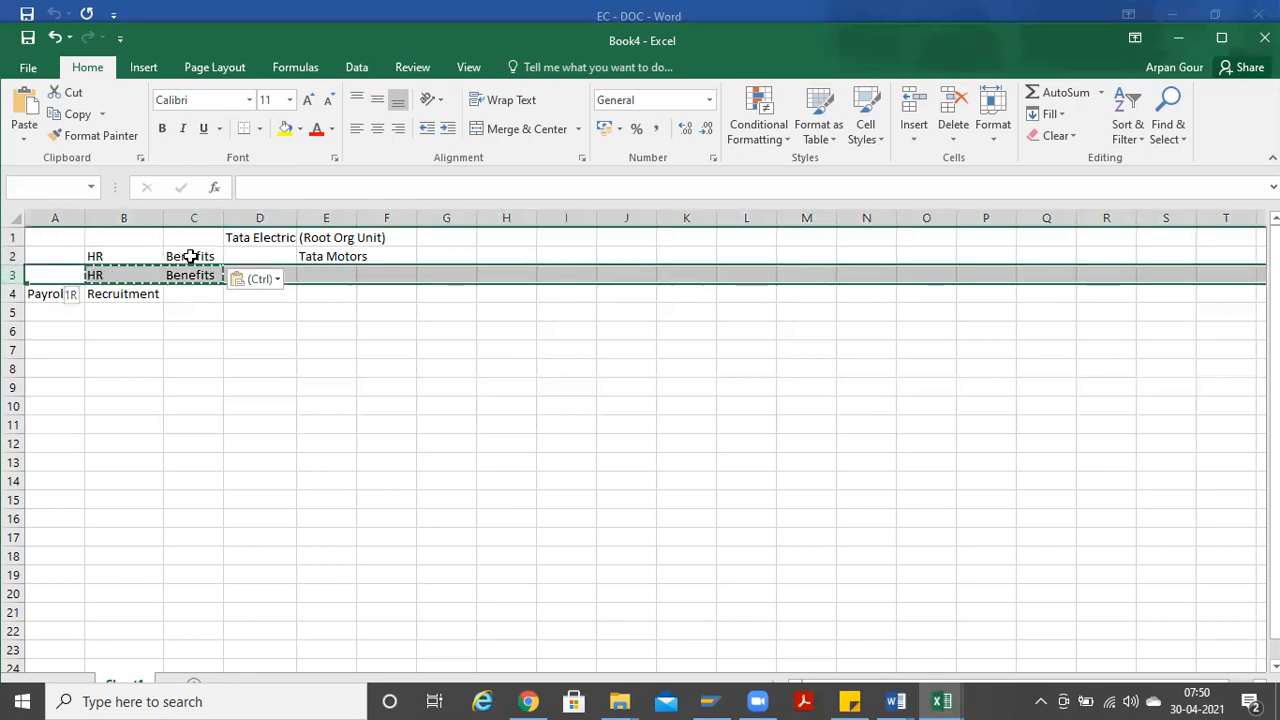
pyautogui.hotkey('ctrl', '-')
pyautogui.press('Right')
pyautogui.press('Left')
pyautogui.press('Right')
pyautogui.press('Left')
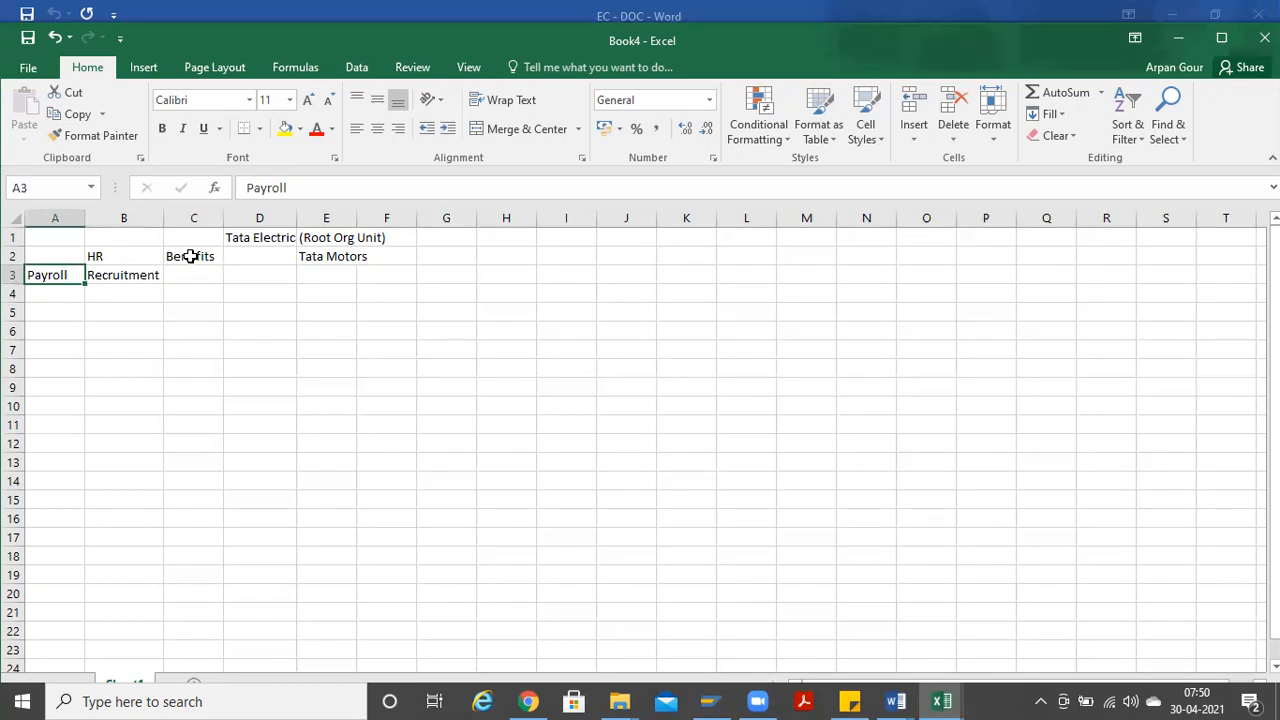
# Step: Examine Tata Electricals in D1 as the root together with its HR and Benefits units in row 2
pyautogui.click(258, 237)
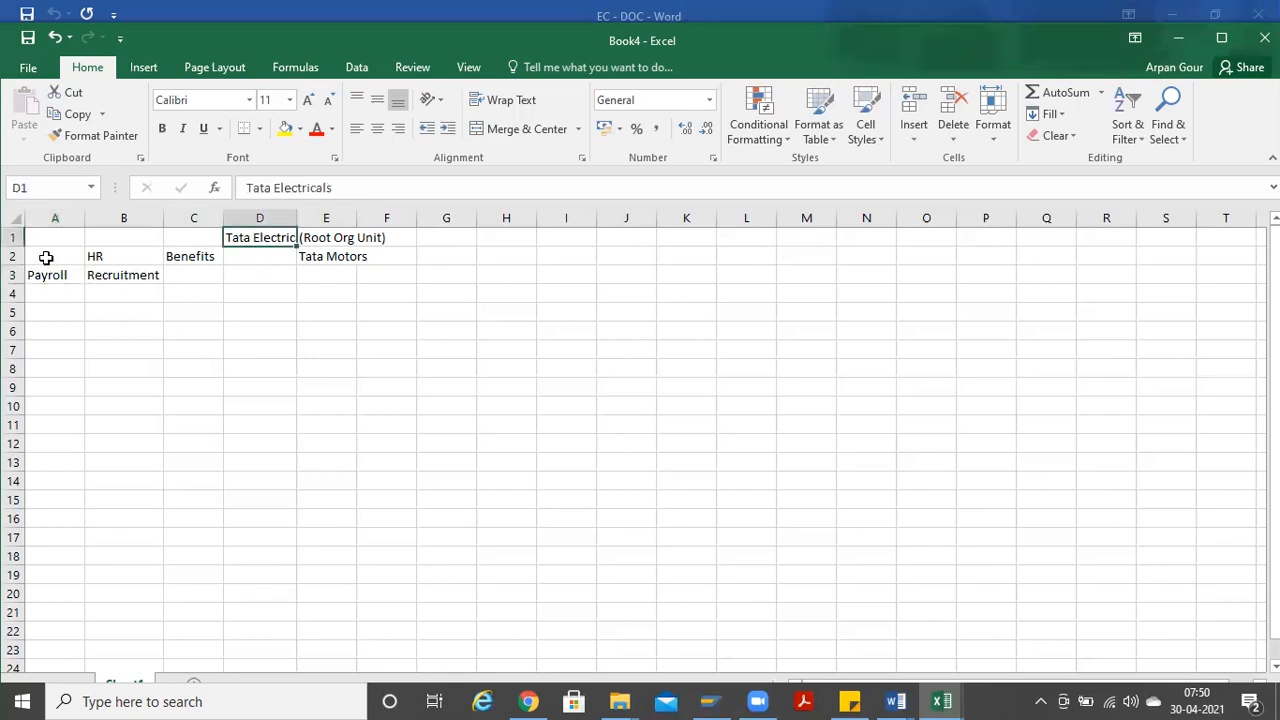
pyautogui.click(96, 256)
pyautogui.click(211, 250)
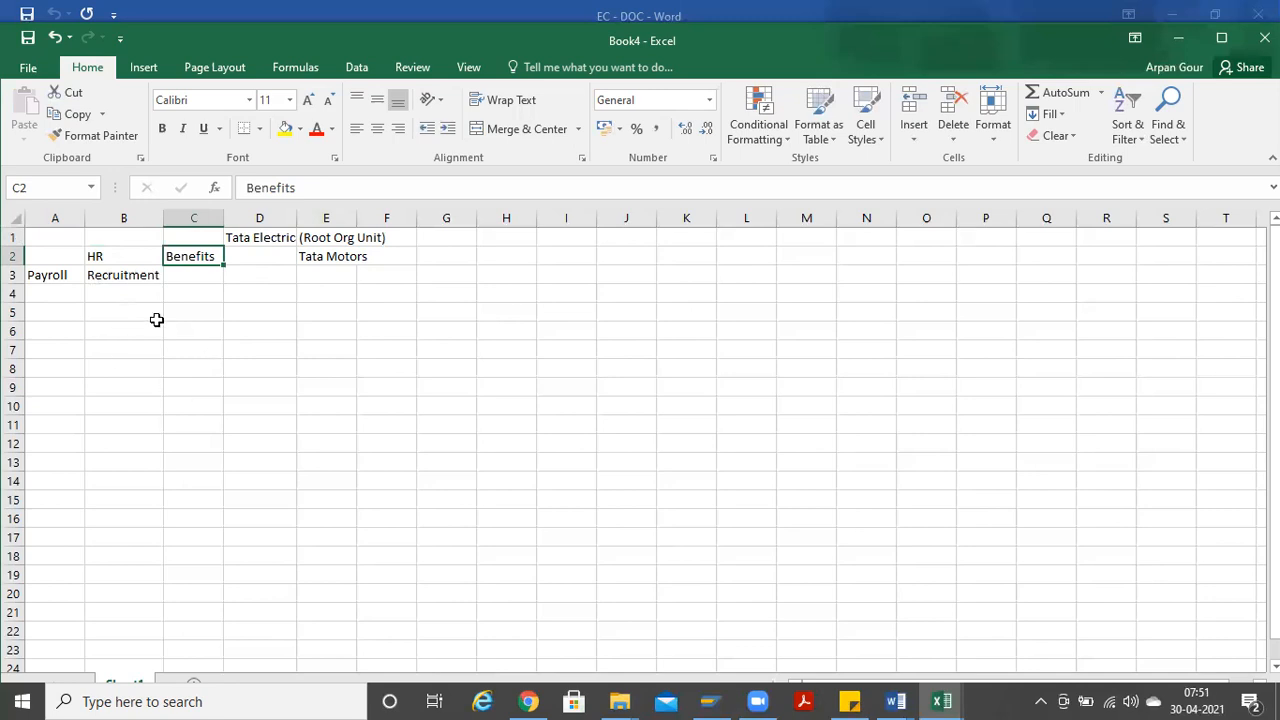
pyautogui.click(114, 268)
pyautogui.click(128, 250)
pyautogui.click(190, 257)
pyautogui.hotkey('shift', 'Left')
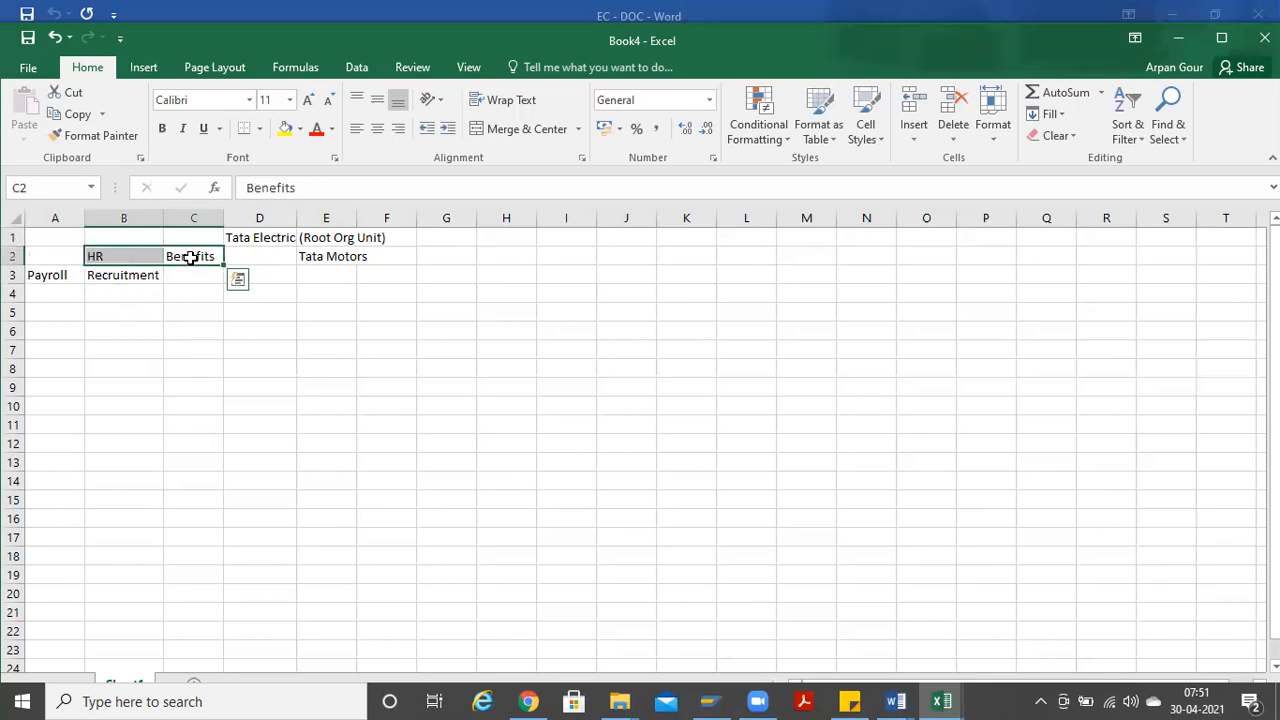
pyautogui.press('Right')
pyautogui.press('Right')
pyautogui.press('Up')
pyautogui.press('Left')
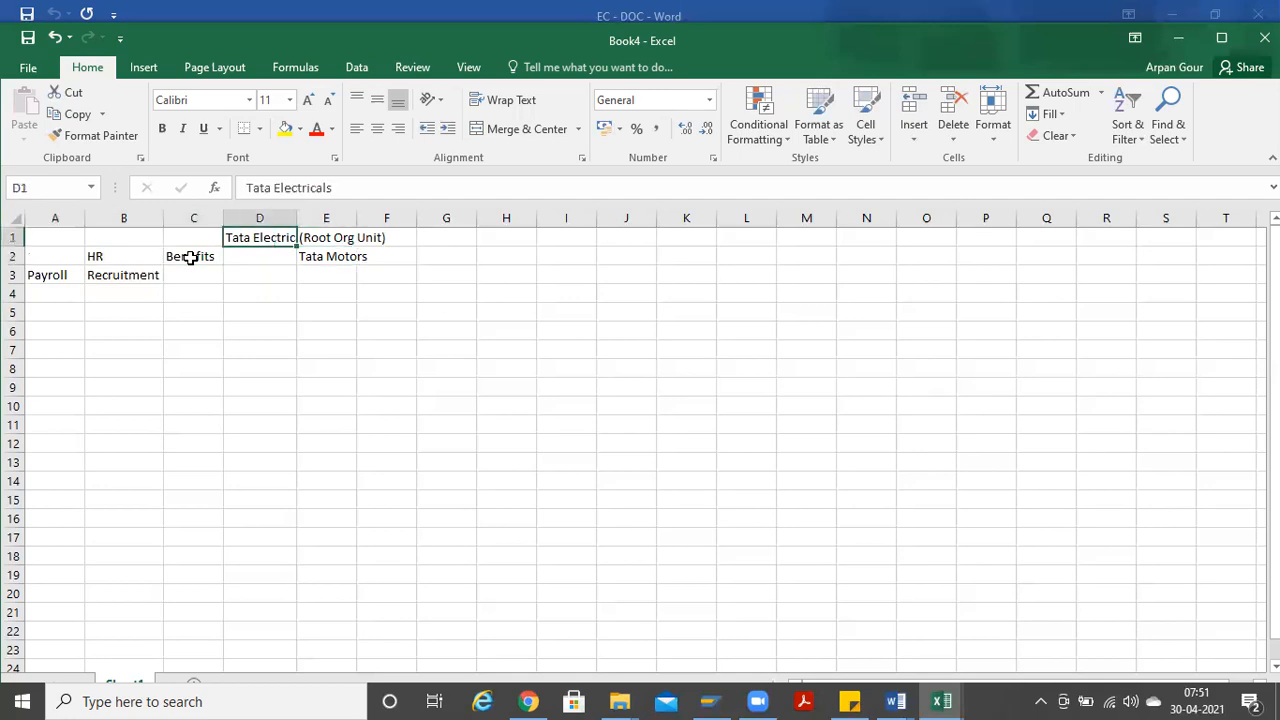
# Step: Check each level of the restructured hierarchy across rows 1 to 3, from Tata Electricals down to Payroll and Recruitment
pyautogui.press('Down')
pyautogui.press('Down')
pyautogui.press('Up')
pyautogui.press('Up')
pyautogui.press('Left')
pyautogui.press('Left')
pyautogui.press('Down')
pyautogui.press('Right')
pyautogui.press('Left')
pyautogui.press('Up')
pyautogui.press('Right')
pyautogui.press('Right')
pyautogui.press('Down')
pyautogui.press('Down')
pyautogui.press('Left')
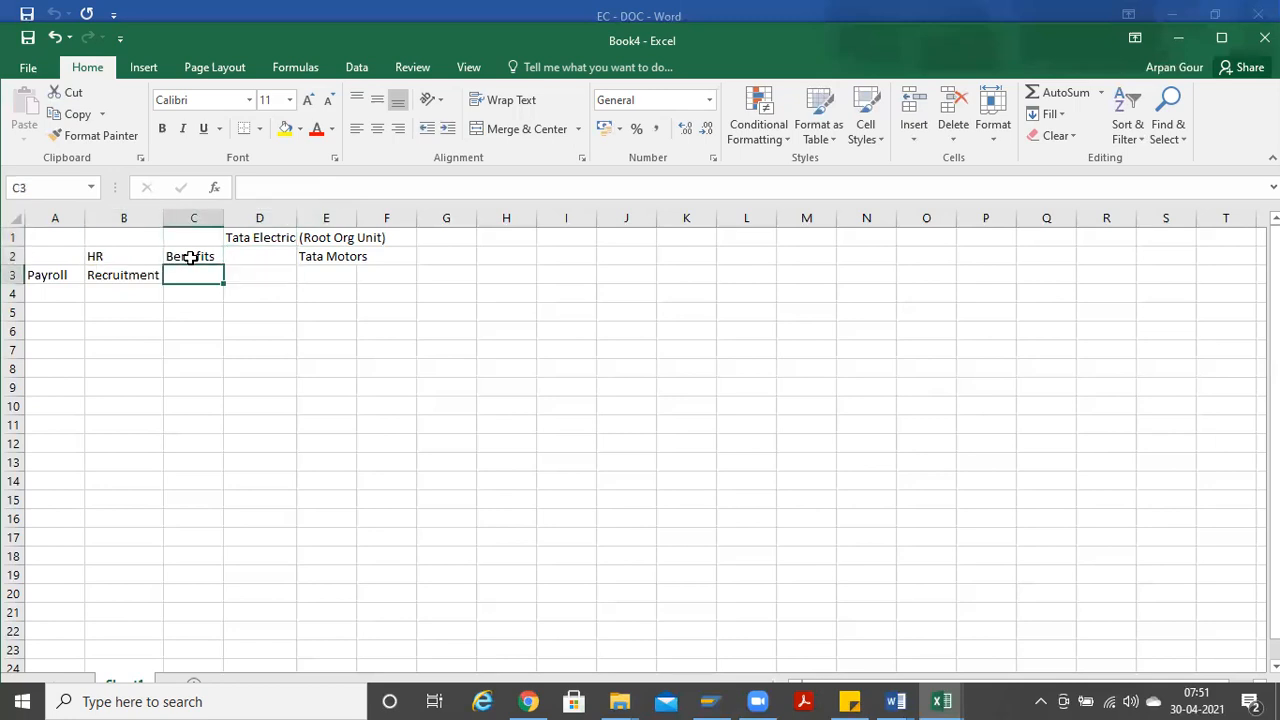
pyautogui.press('Left')
pyautogui.press('Left')
pyautogui.press('Right')
pyautogui.press('Up')
pyautogui.press('Left')
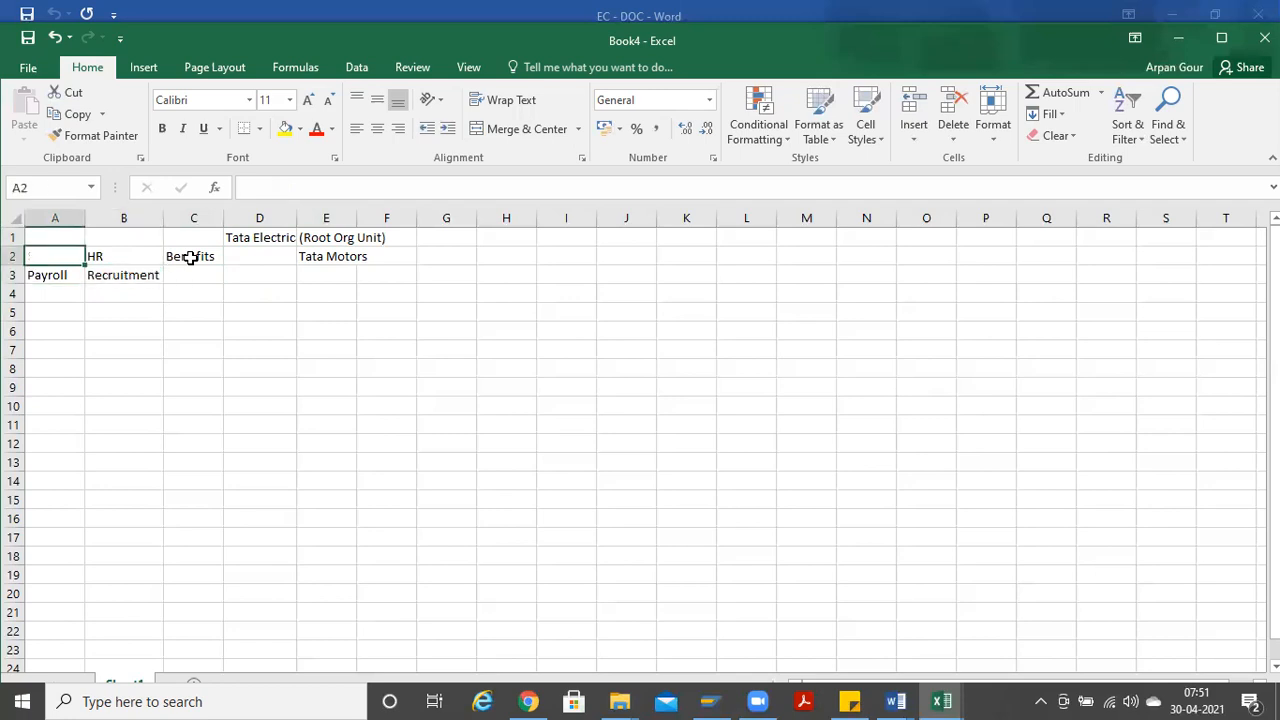
# Step: Compare the HR and Benefits level with Payroll in row 3 and trace both back to Tata Electricals
pyautogui.press('Right')
pyautogui.press('Right')
pyautogui.press('Right')
pyautogui.press('Up')
pyautogui.press('Down')
pyautogui.press('Left')
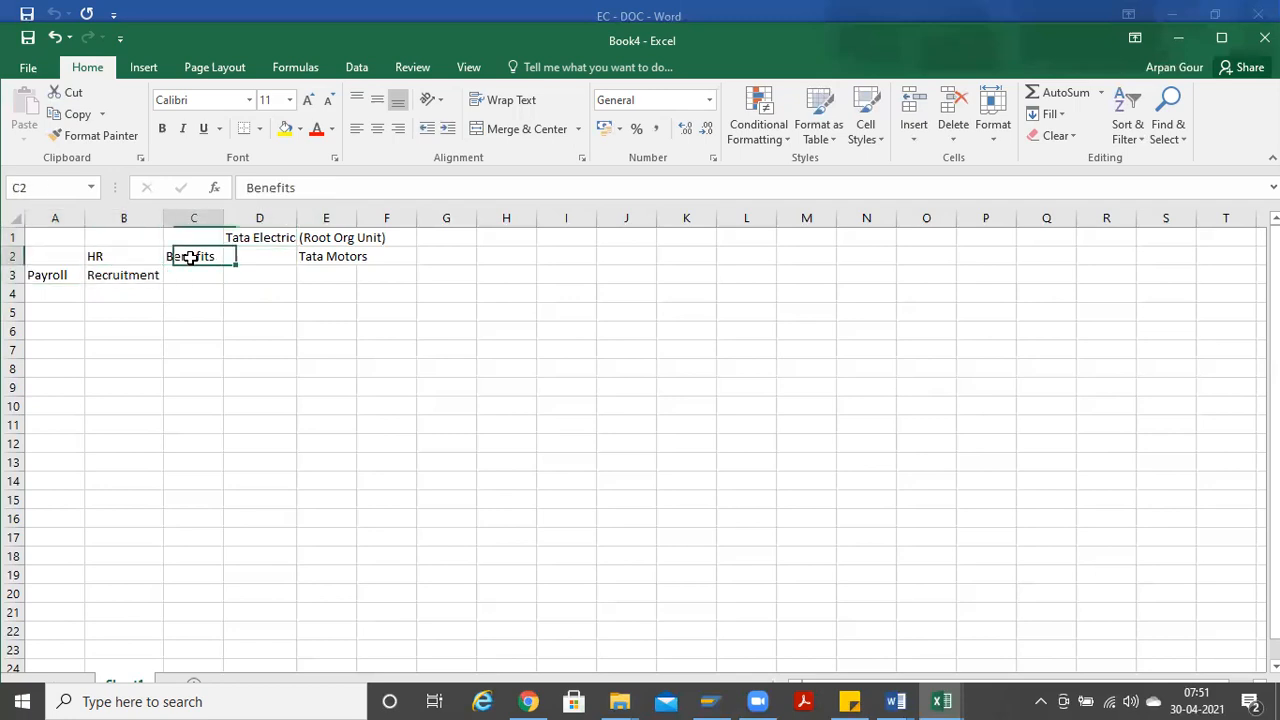
pyautogui.press('Left')
pyautogui.hotkey('shift', 'Right')
pyautogui.press('Down')
pyautogui.press('Left')
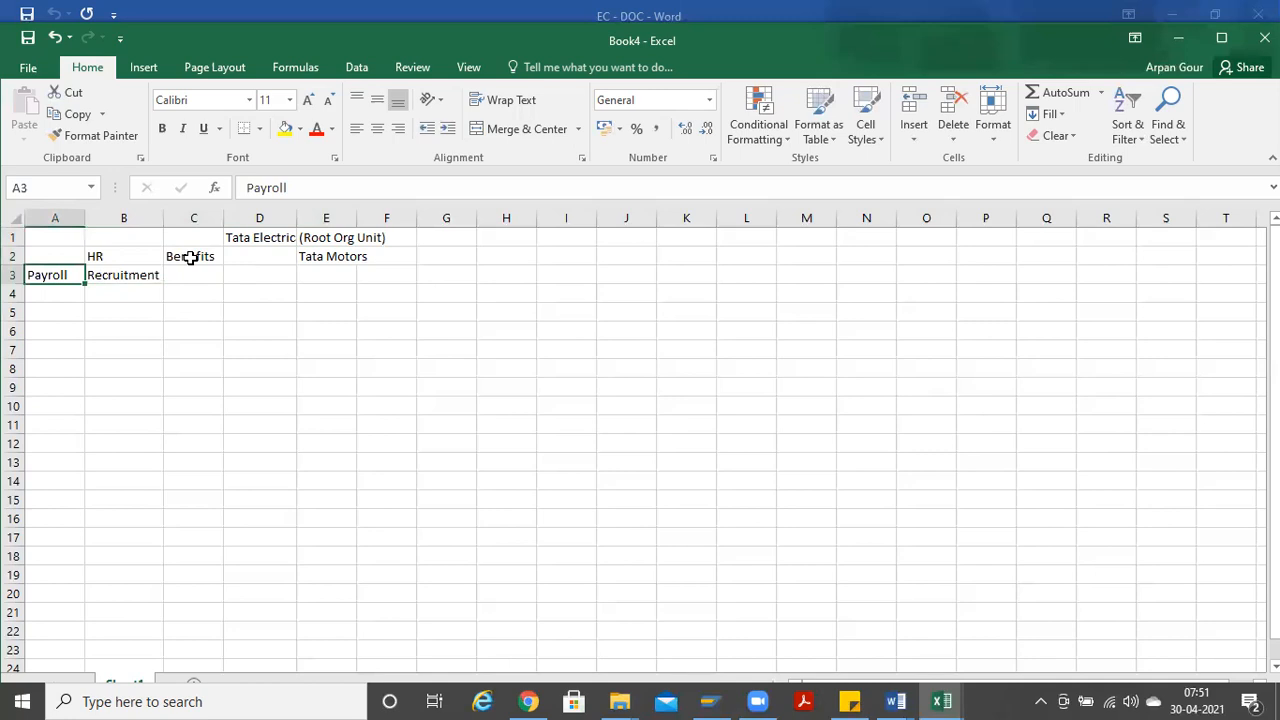
pyautogui.press('Right')
pyautogui.press('Right')
pyautogui.press('Up')
pyautogui.press('Up')
pyautogui.press('Right')
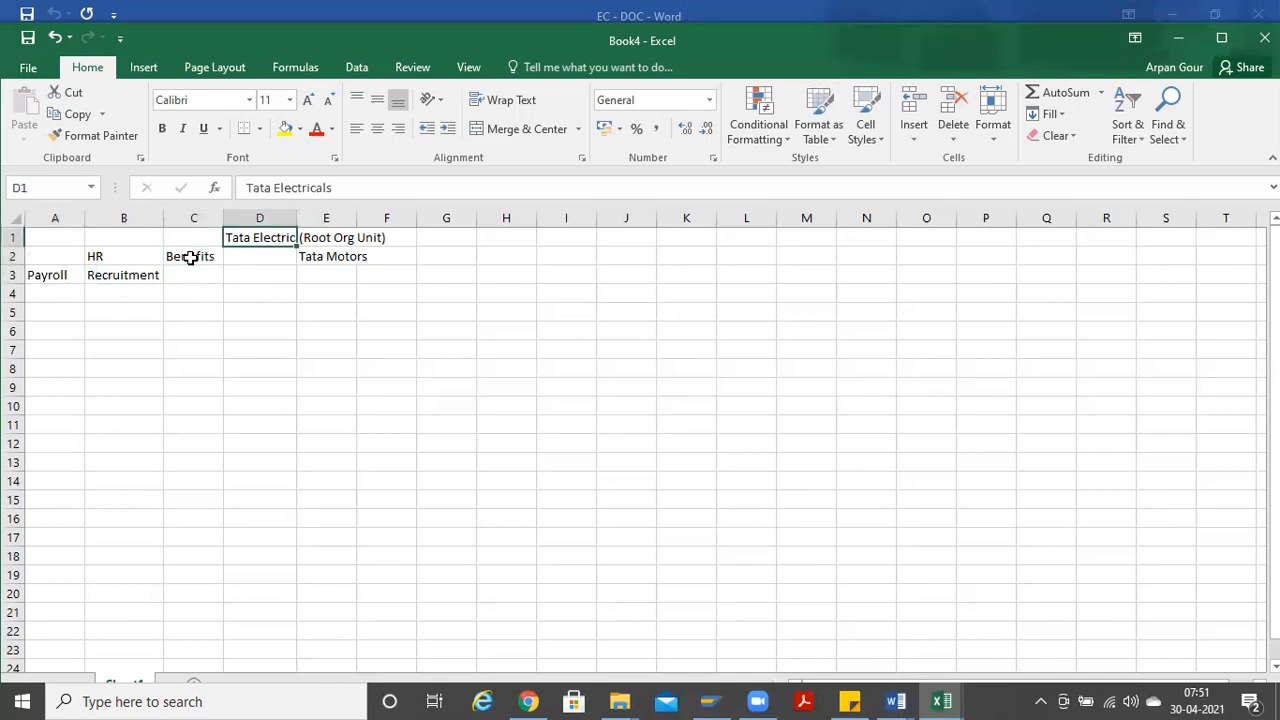
pyautogui.press('Down')
pyautogui.press('Left')
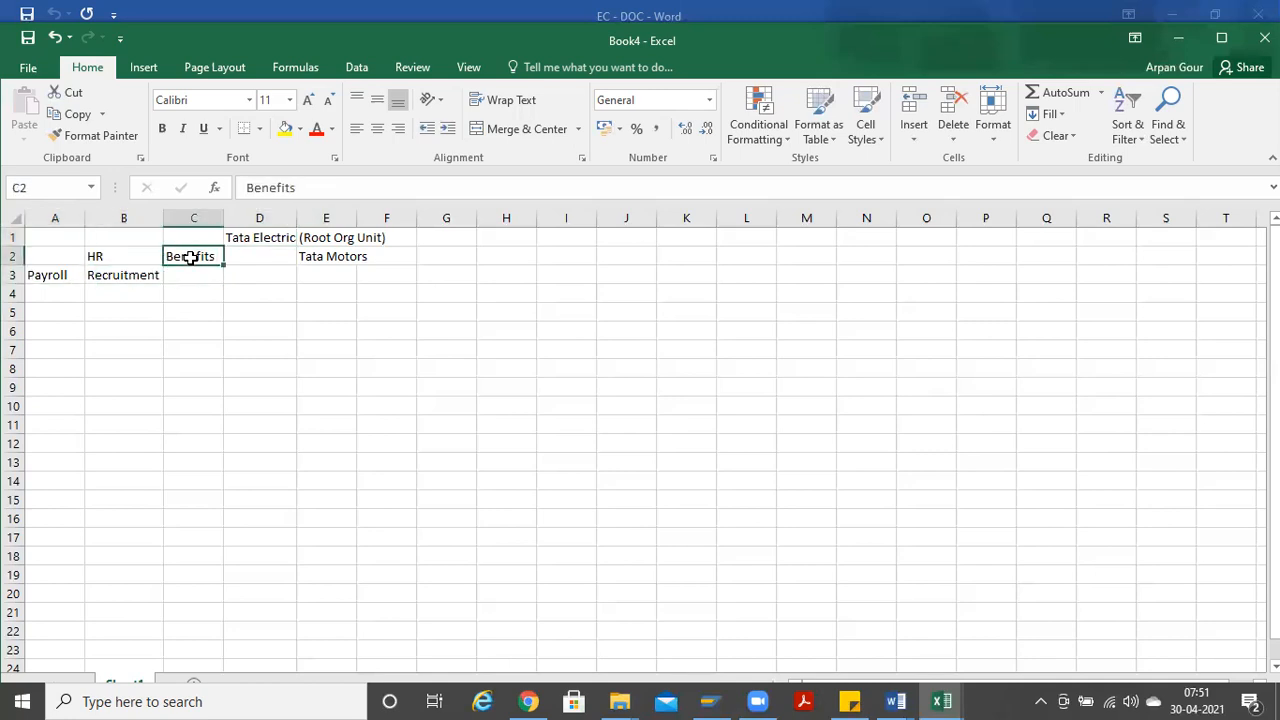
# Step: Trace Recruitment in B3 up through HR in B2 to Tata Electricals in D1
pyautogui.press('Left')
pyautogui.press('Left')
pyautogui.press('Down')
pyautogui.press('Right')
pyautogui.press('Up')
pyautogui.press('Right')
pyautogui.press('Left')
pyautogui.press('Down')
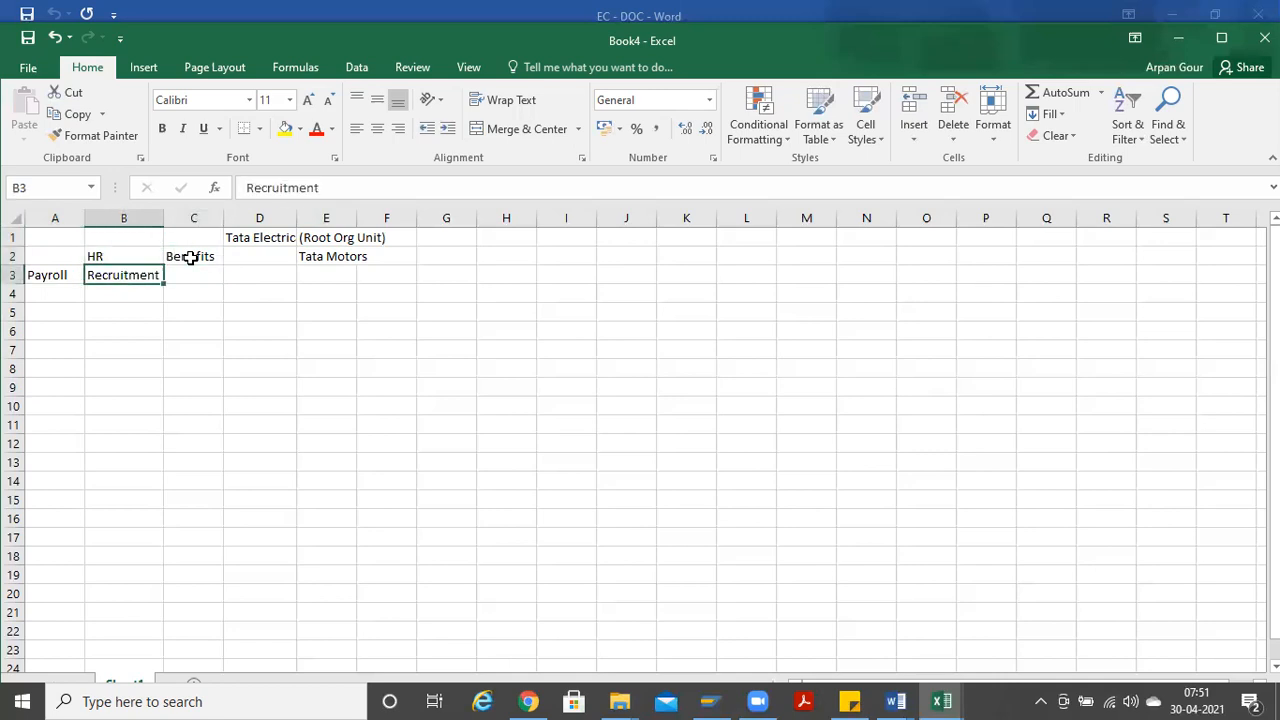
pyautogui.press('Up')
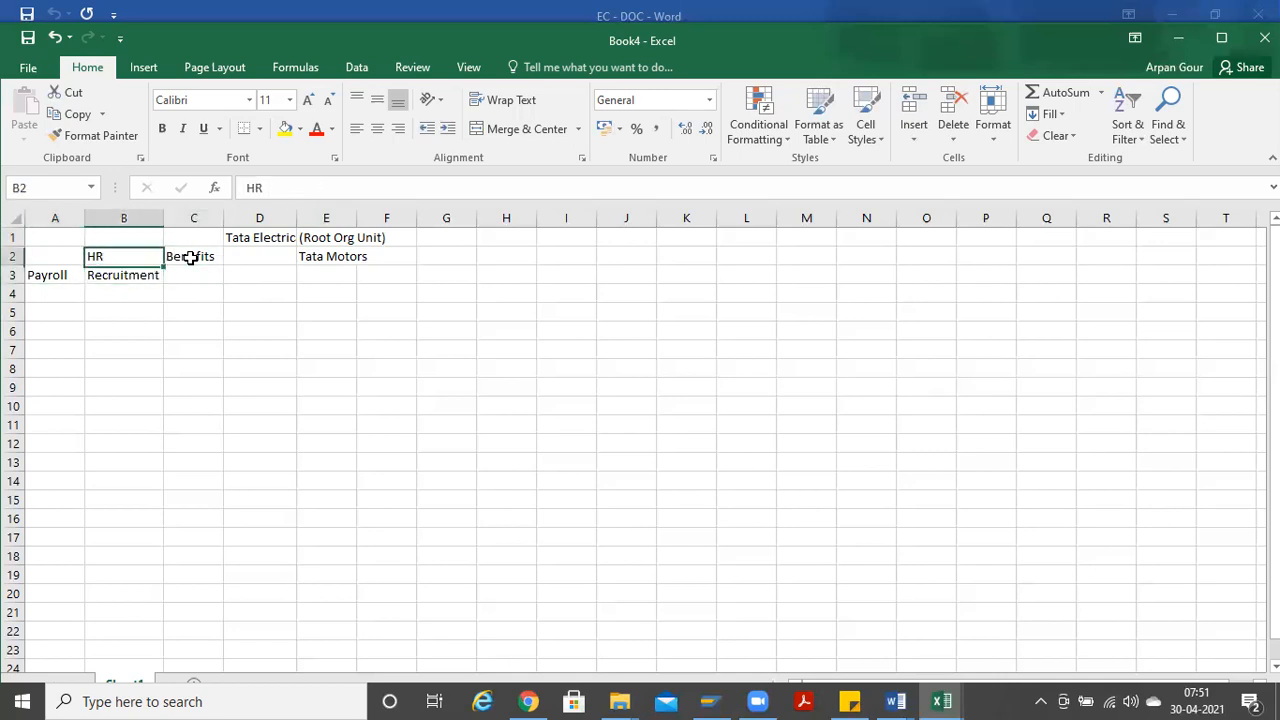
pyautogui.press('Right')
pyautogui.press('Up')
pyautogui.press('Right')
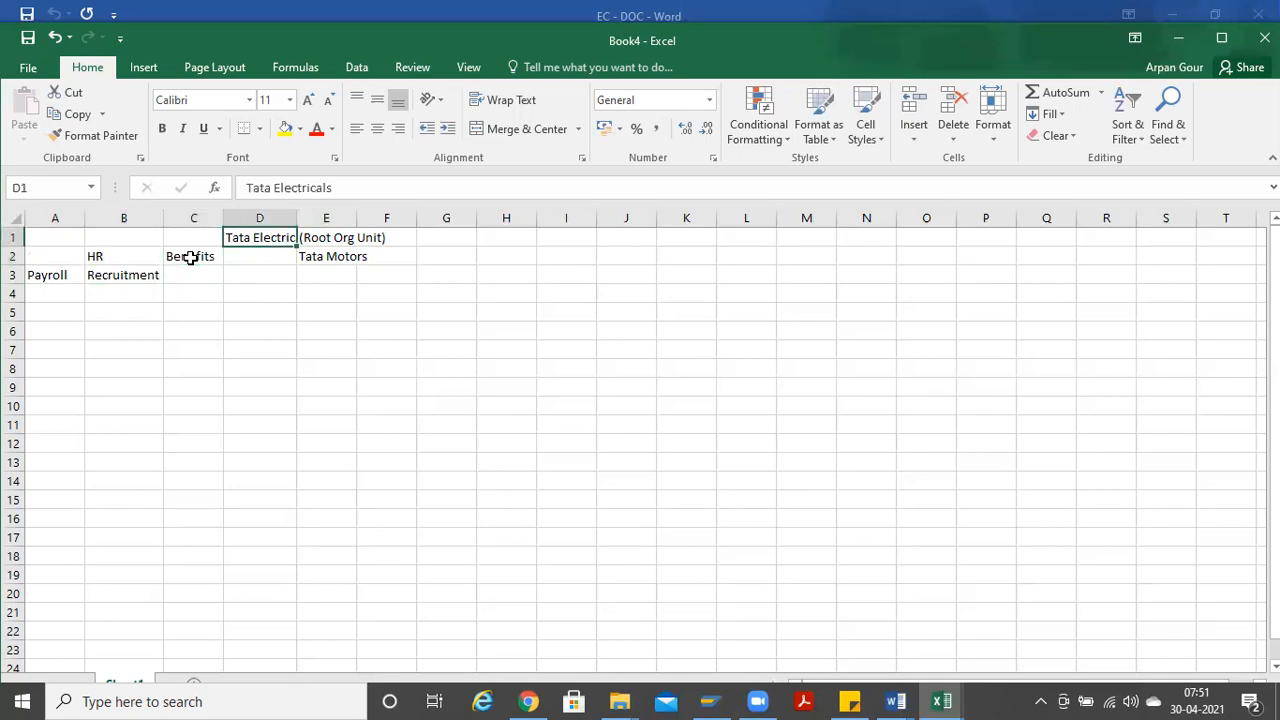
pyautogui.press('Down')
# Step: Switch to Chrome, open the bookmarked SuccessFactors login page and log in with the prefilled credentials
pyautogui.hotkey('alt', 'Tab')
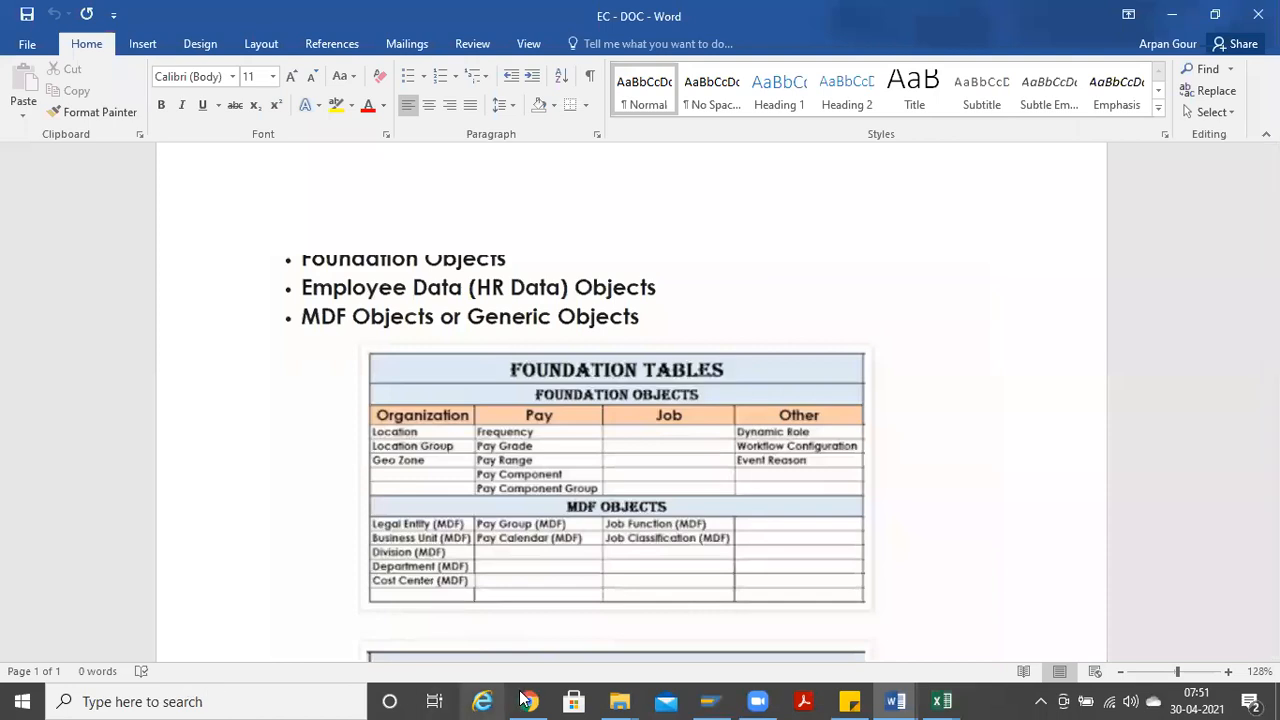
pyautogui.click(528, 701)
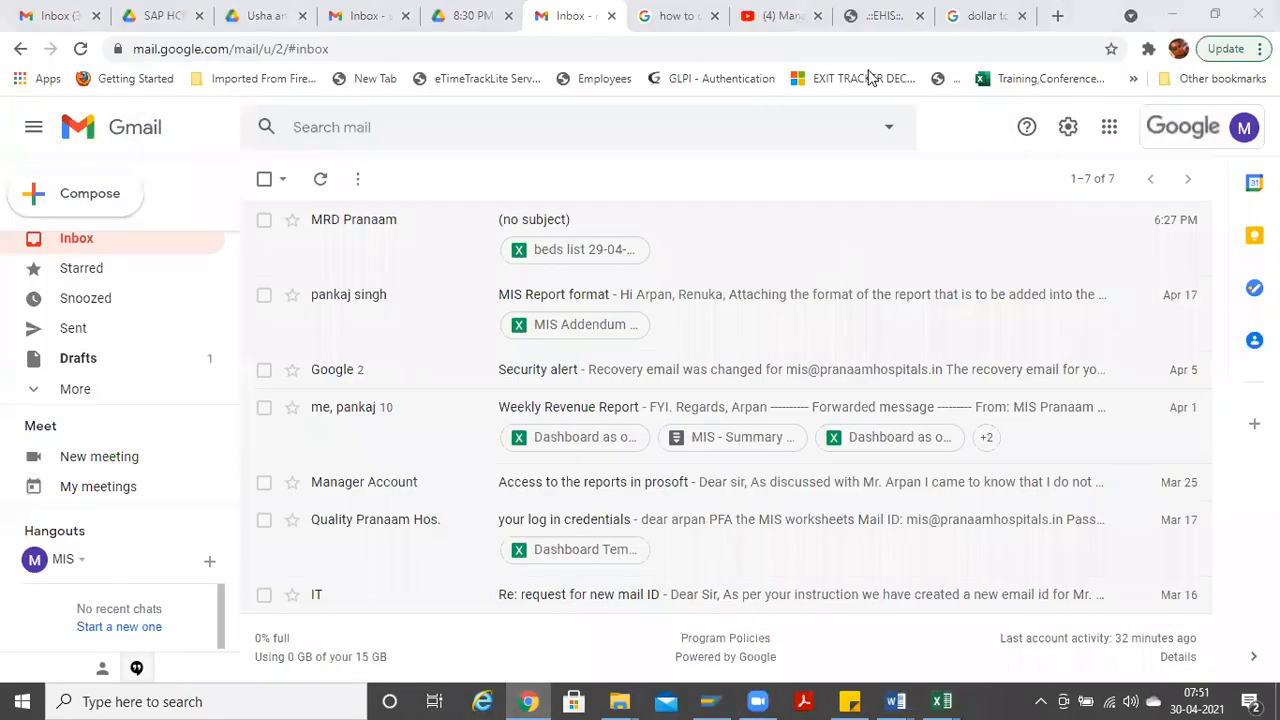
pyautogui.click(984, 16)
pyautogui.click(1178, 81)
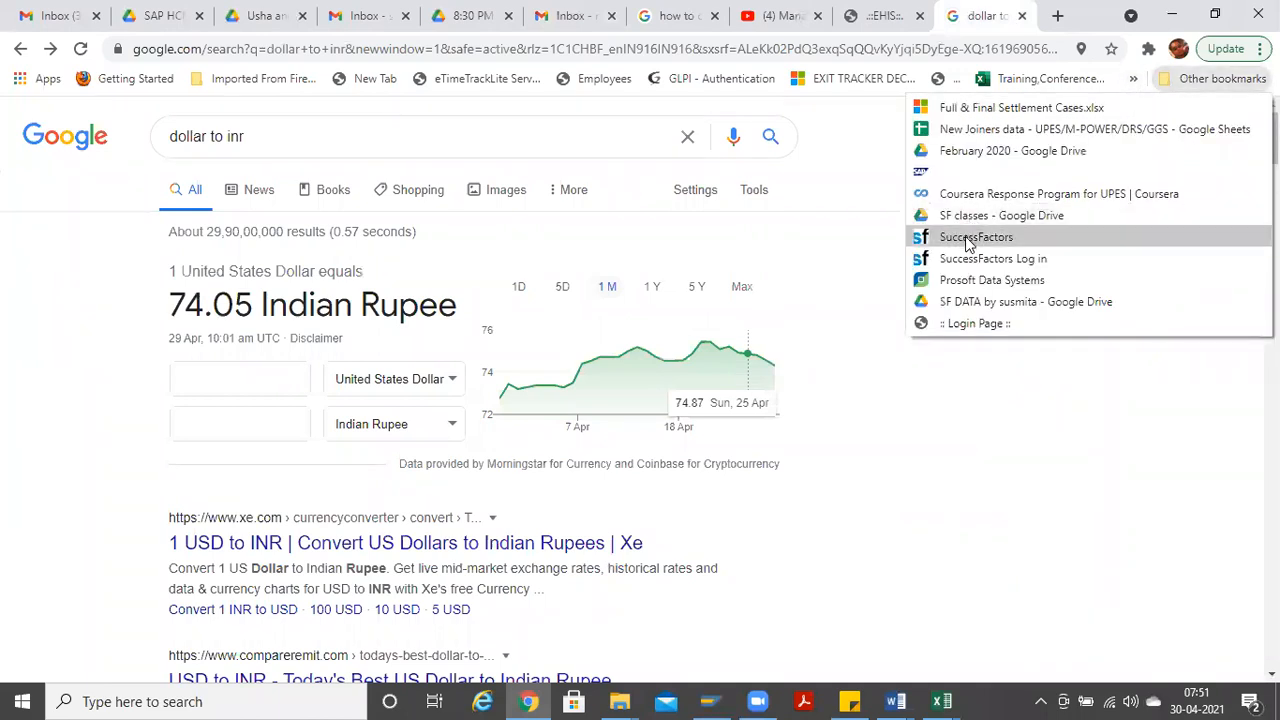
pyautogui.click(950, 254)
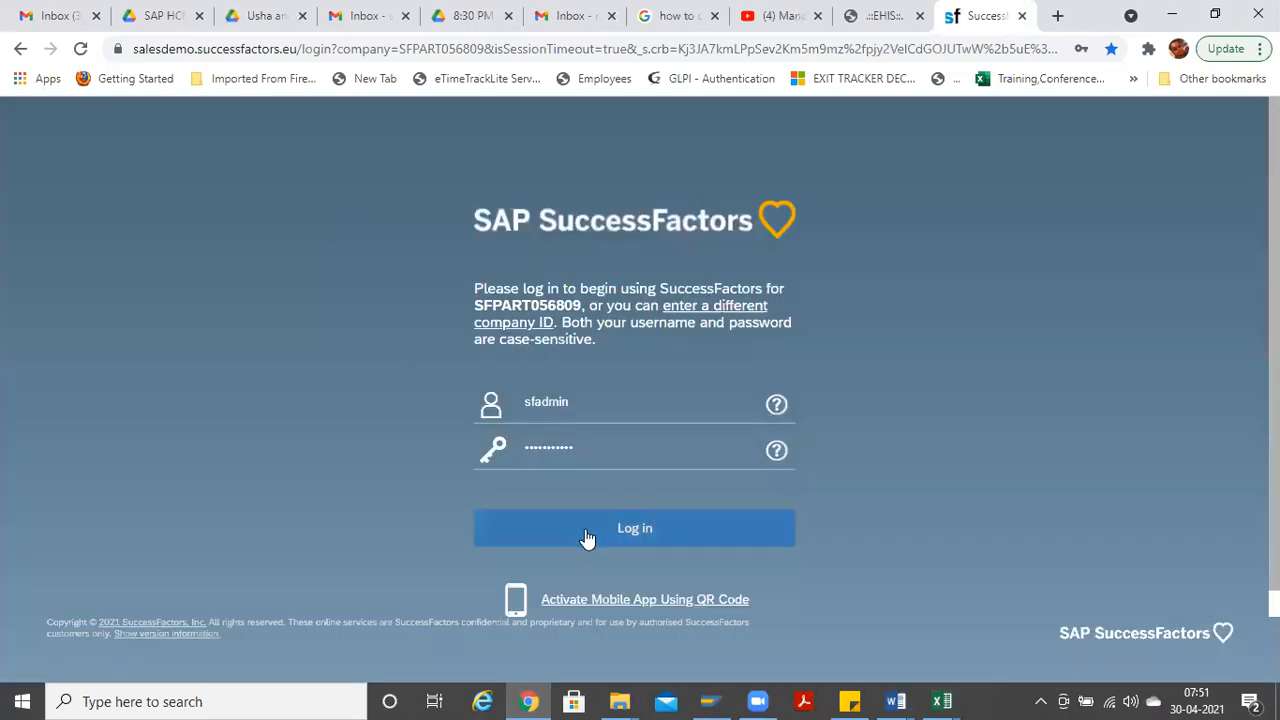
pyautogui.click(585, 529)
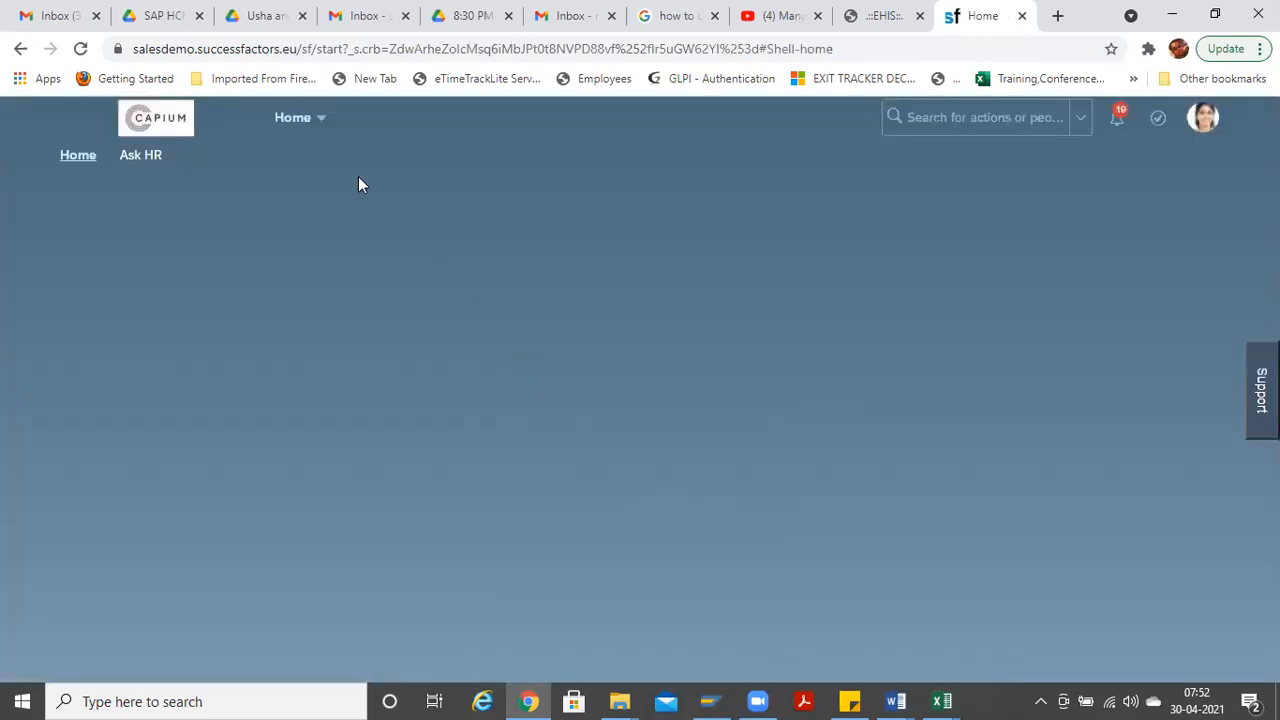
# Step: Switch to the Book4 workbook in Excel and review Tata Electricals with the Benefits and HR units
pyautogui.hotkey('alt', 'Tab')
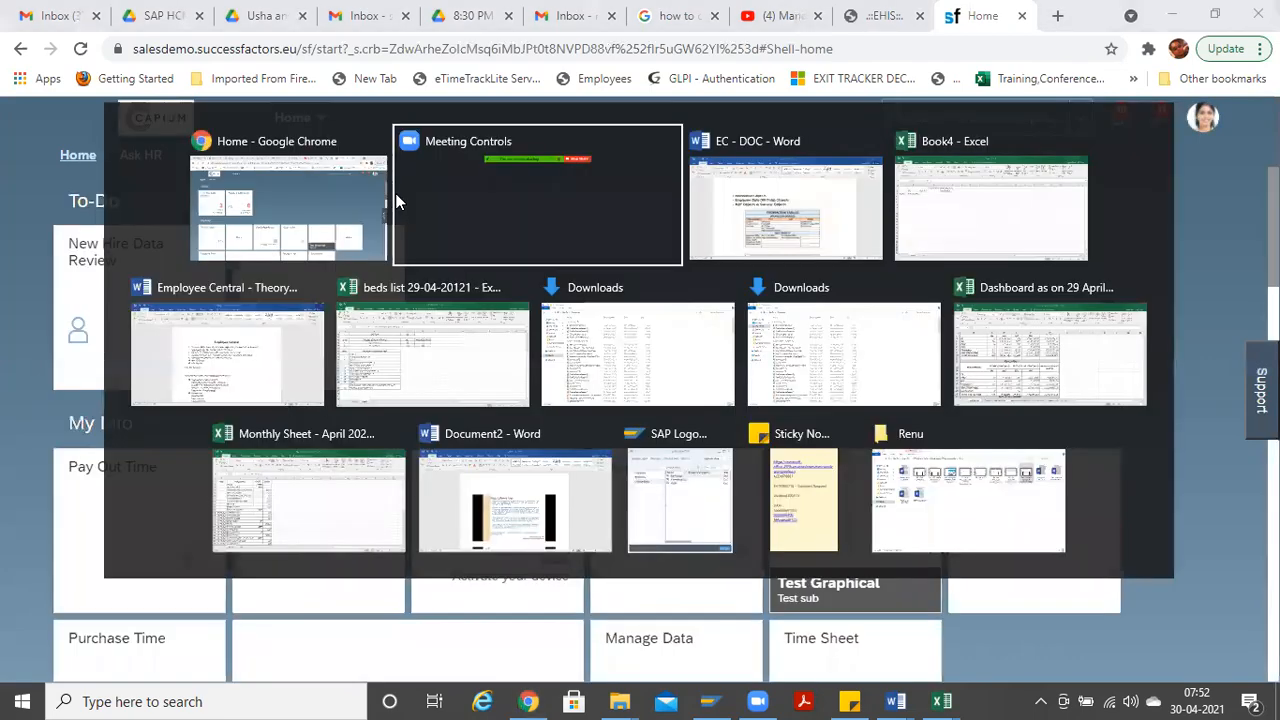
pyautogui.hotkey('alt', 'Tab')
pyautogui.hotkey('alt', 'Tab')
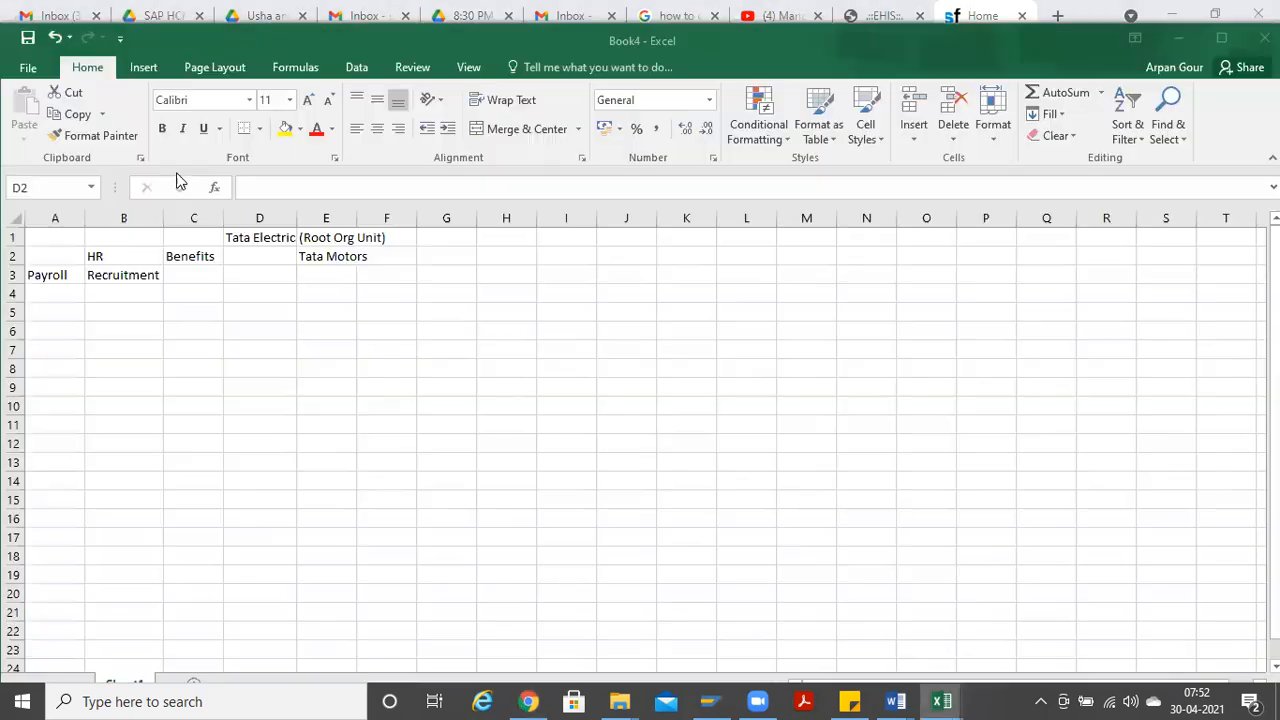
pyautogui.click(274, 237)
pyautogui.click(199, 260)
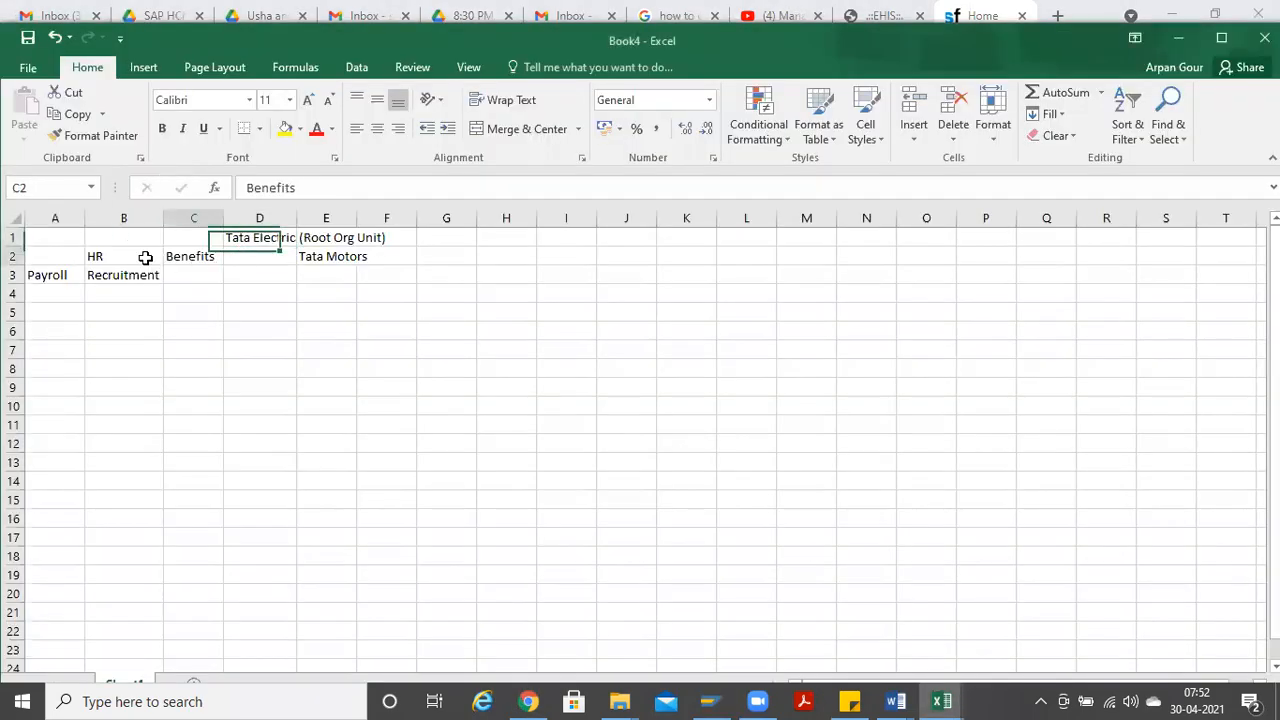
pyautogui.click(127, 258)
pyautogui.click(283, 237)
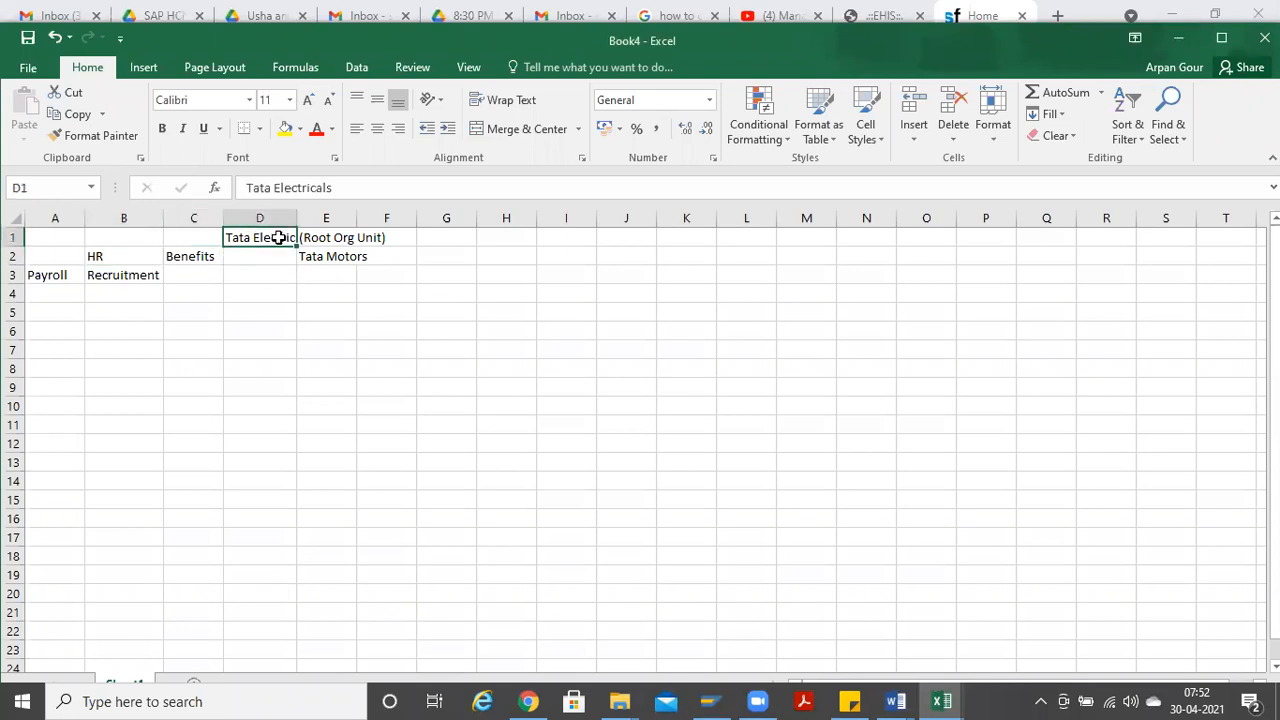
# Step: Review the hierarchy from Tata Electricals through Benefits and HR down to Recruitment, and return to the SuccessFactors home page in Chrome
pyautogui.click(191, 257)
pyautogui.click(123, 262)
pyautogui.click(189, 256)
pyautogui.click(259, 241)
pyautogui.click(178, 258)
pyautogui.click(135, 260)
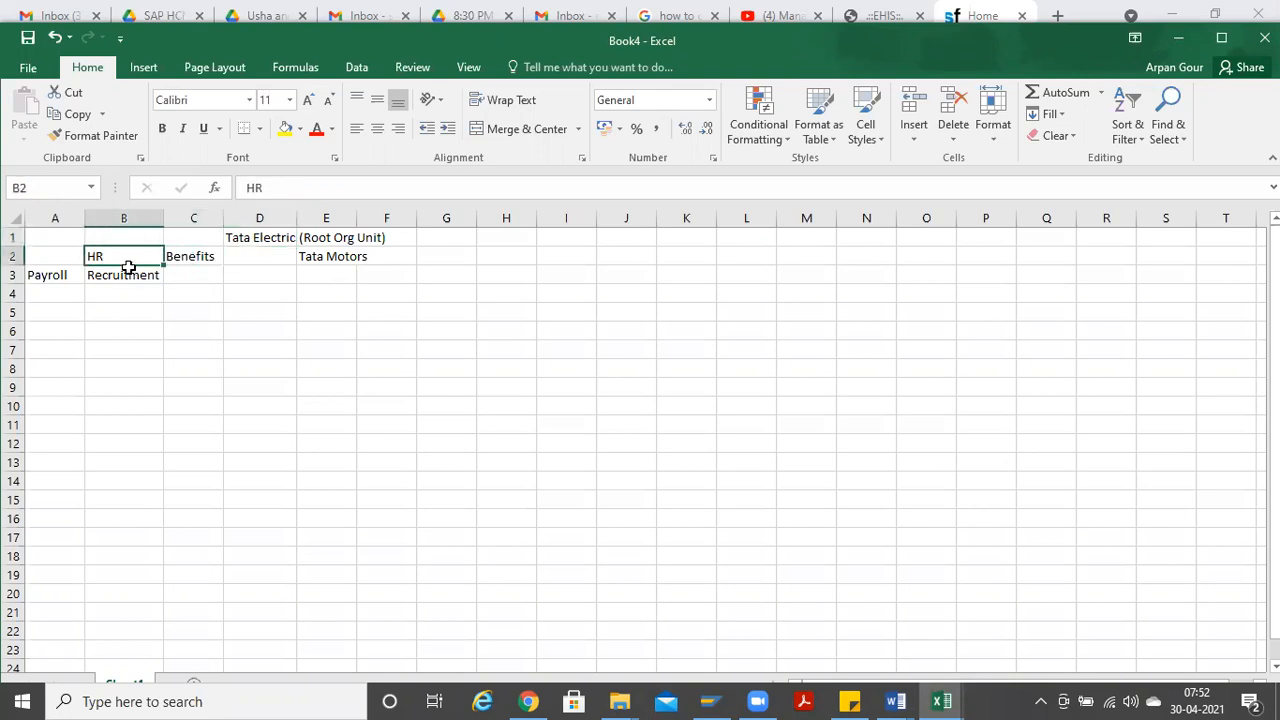
pyautogui.click(126, 282)
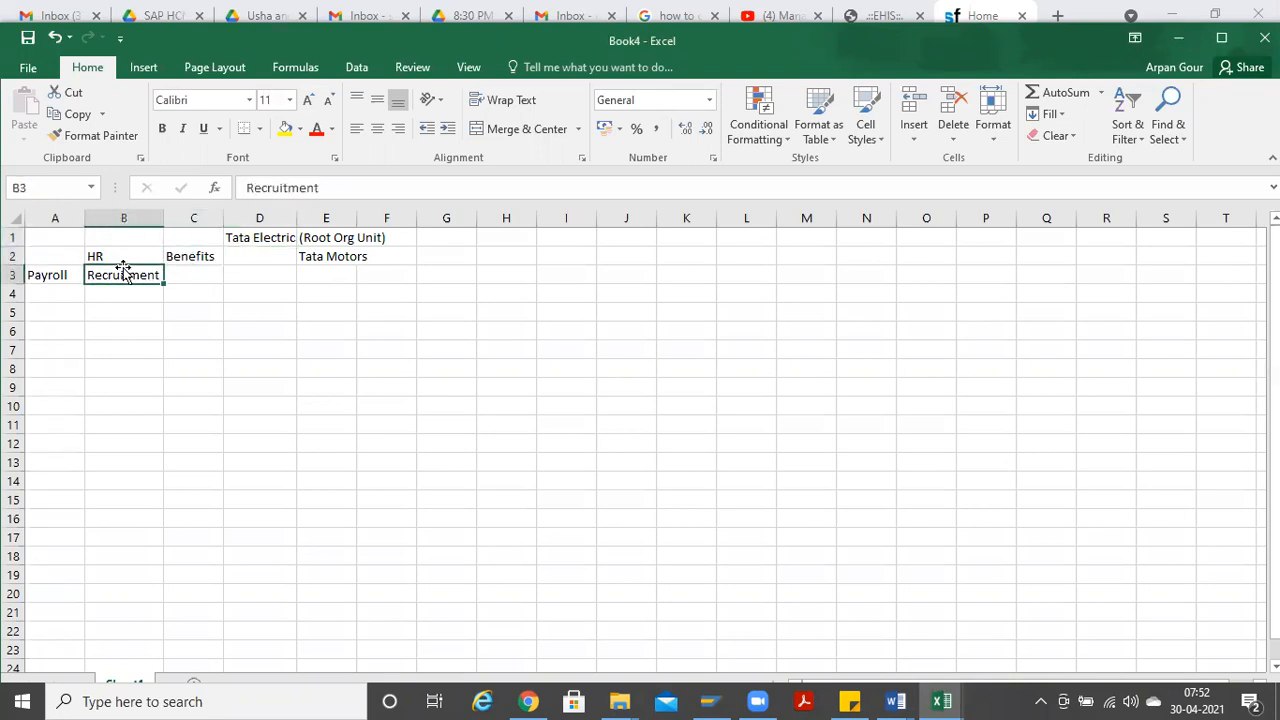
pyautogui.hotkey('alt', 'Tab')
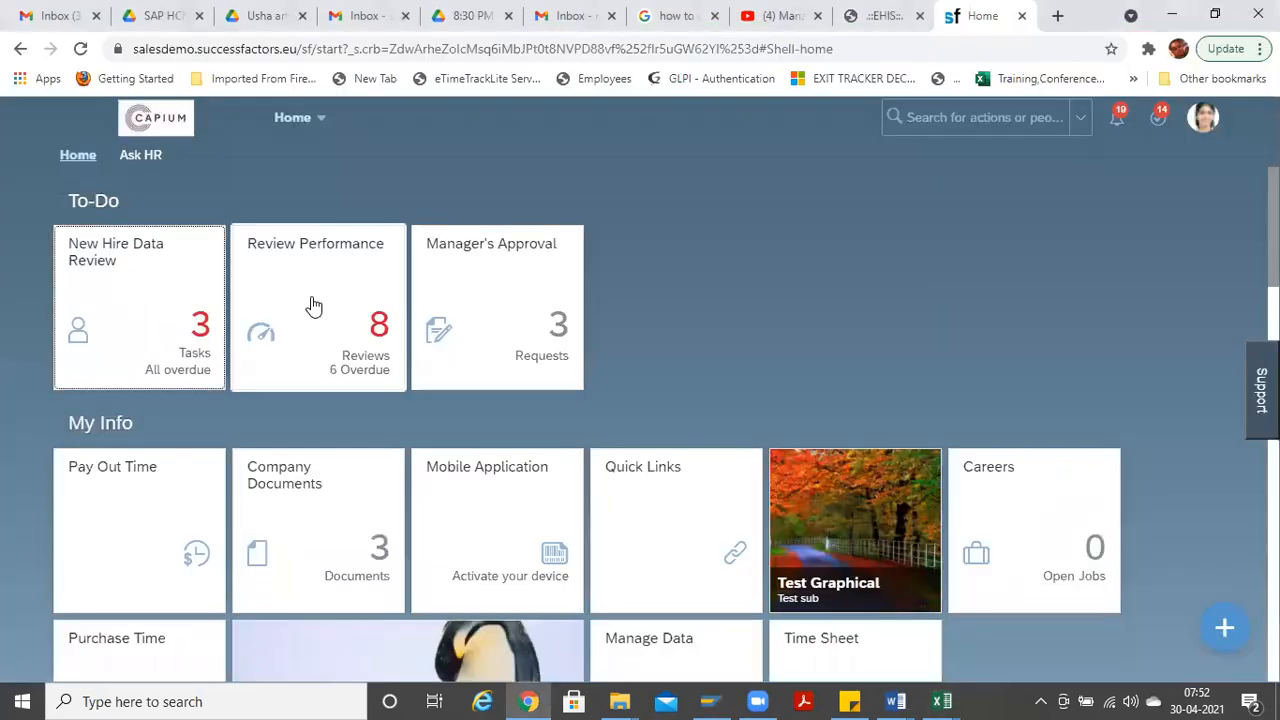
# Step: Compare the Tata Electricals hierarchy in the Book4 Excel workbook with the SuccessFactors home page, finishing in Chrome
pyautogui.hotkey('alt', 'Tab')
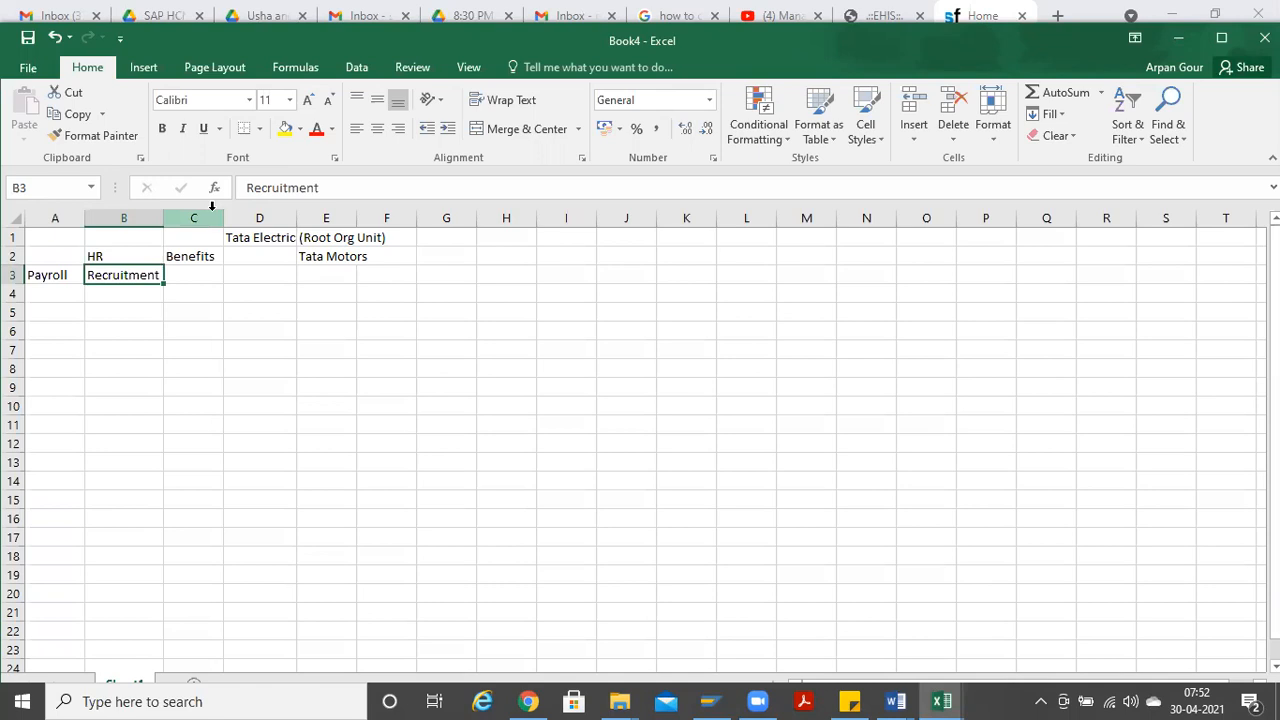
pyautogui.hotkey('alt', 'Tab')
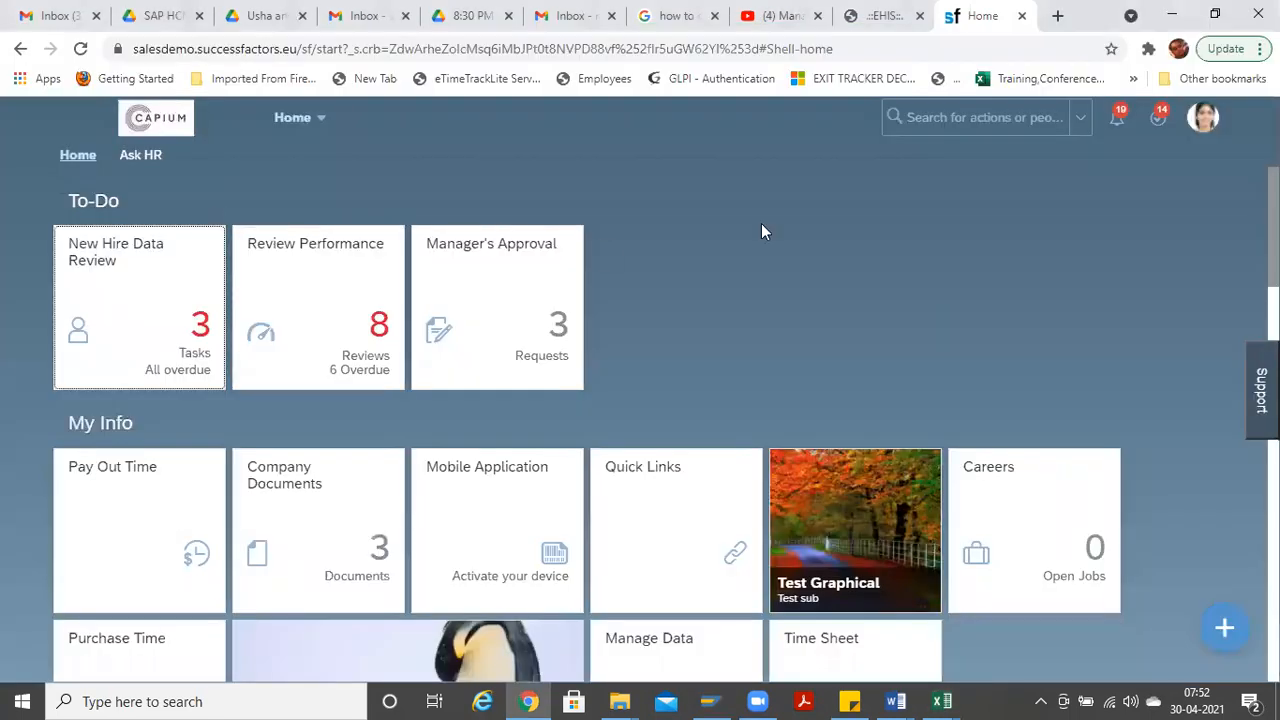
pyautogui.hotkey('alt', 'Tab')
pyautogui.click(473, 209)
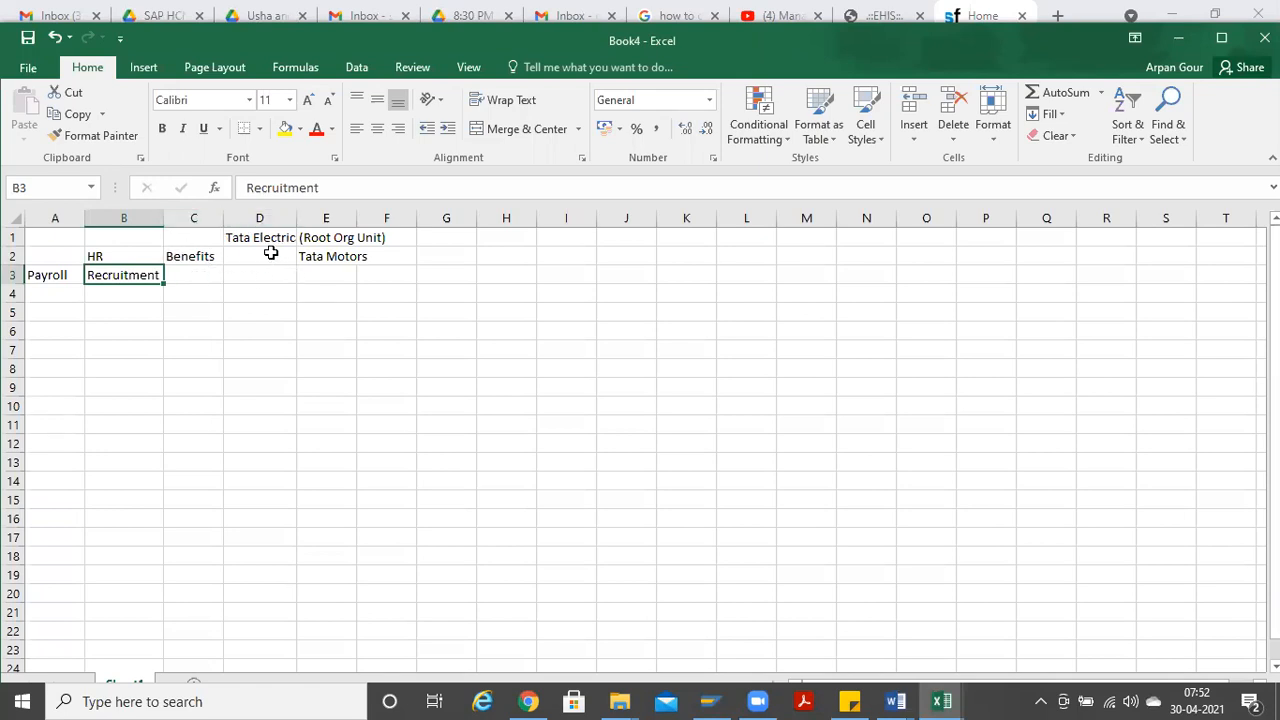
pyautogui.hotkey('alt', 'Tab')
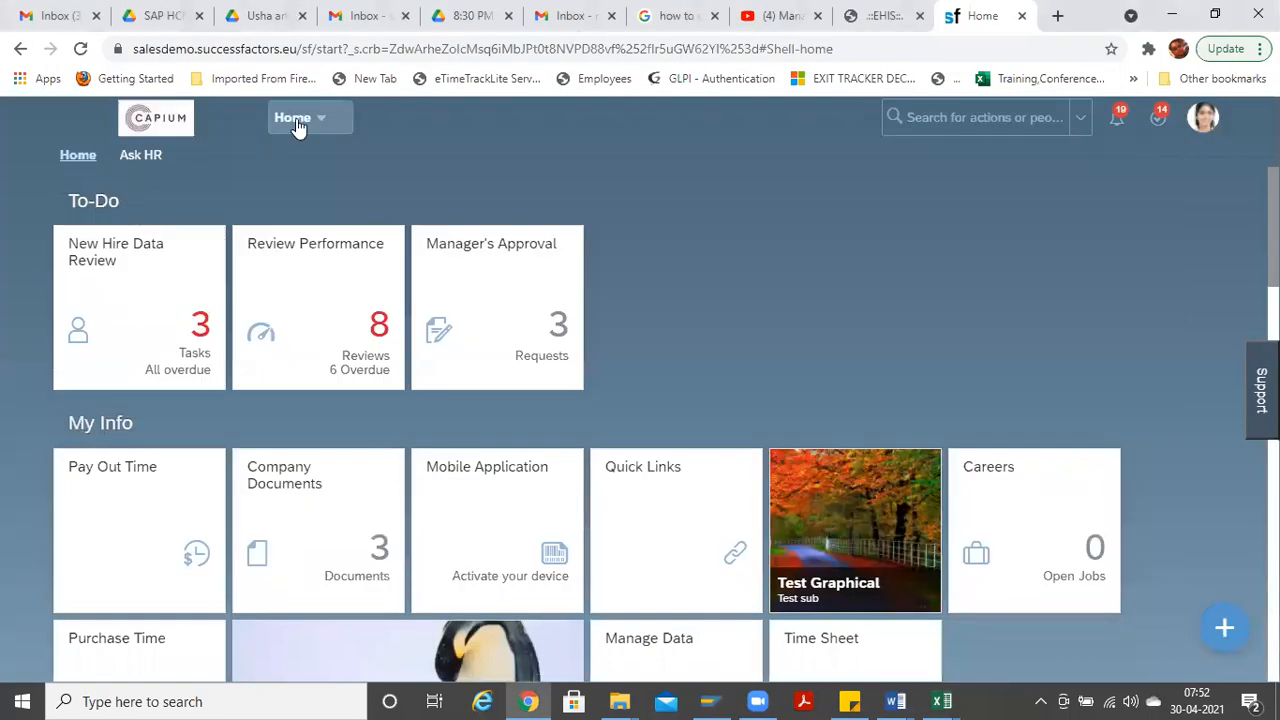
# Step: Go to the Org Chart module and view the Org Chart, the Position Org Chart and the Company Structure Overview
pyautogui.click(296, 117)
pyautogui.click(328, 512)
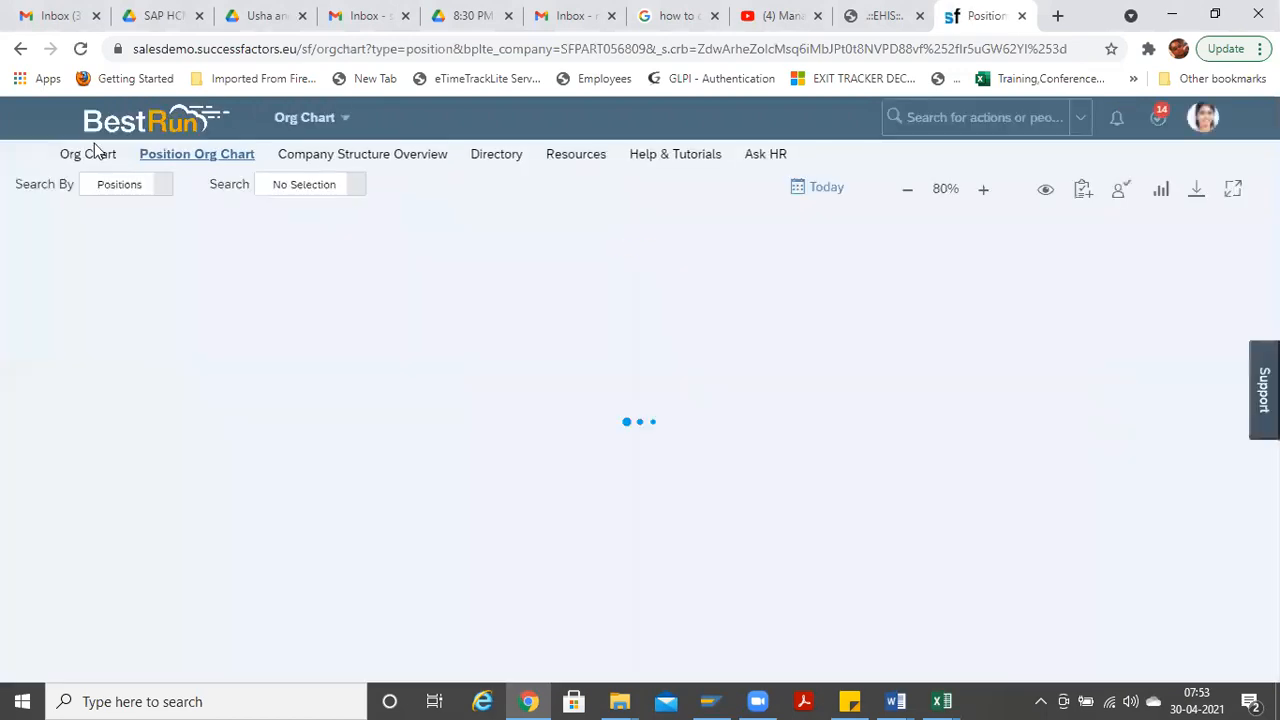
pyautogui.click(92, 157)
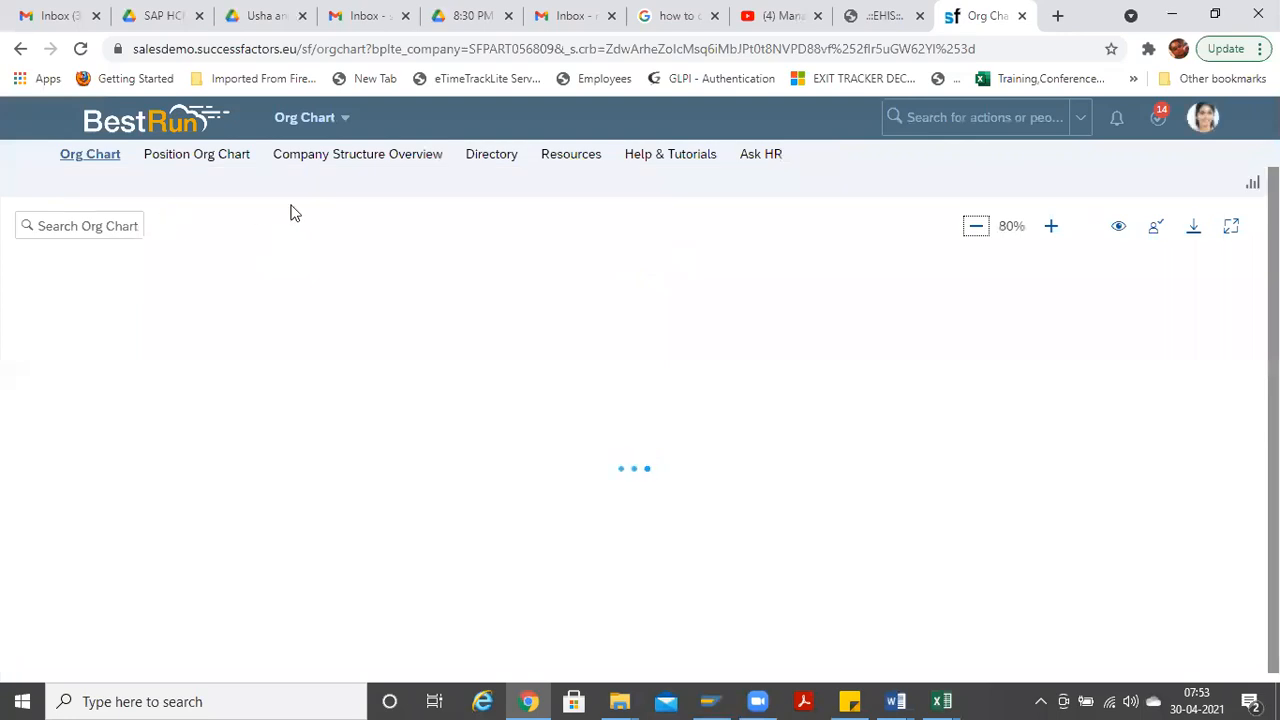
pyautogui.click(212, 160)
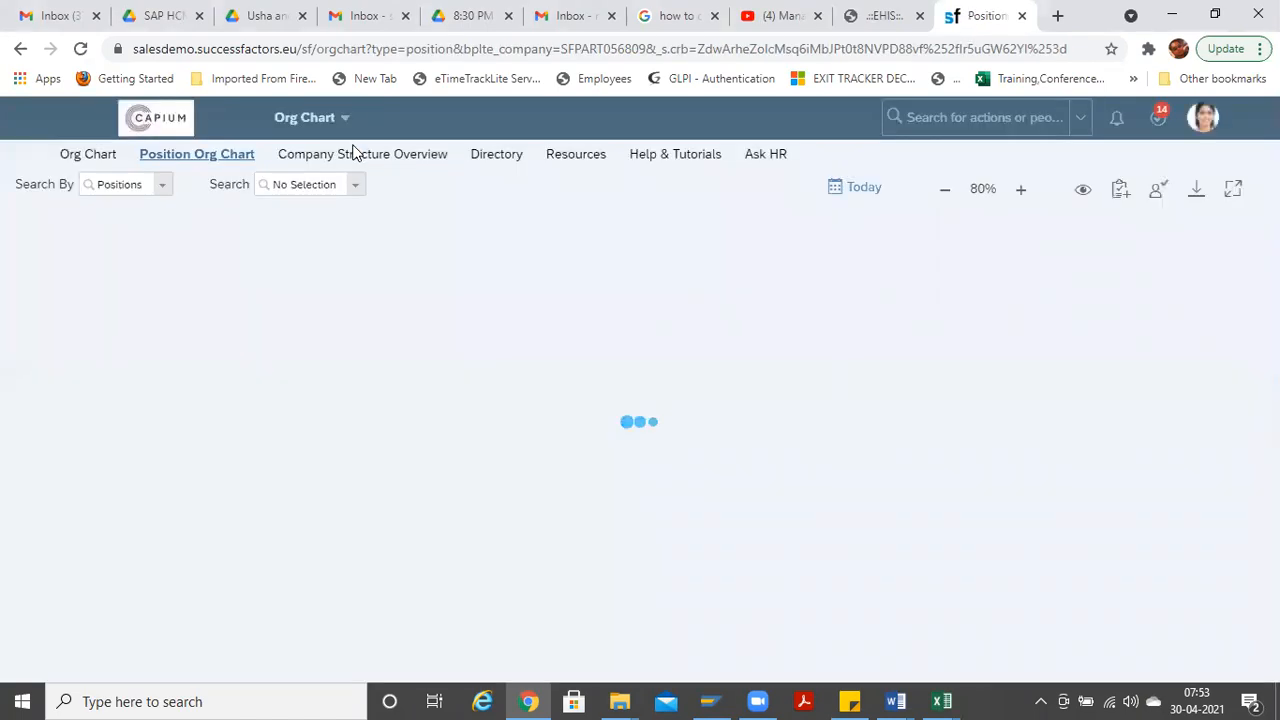
pyautogui.click(362, 157)
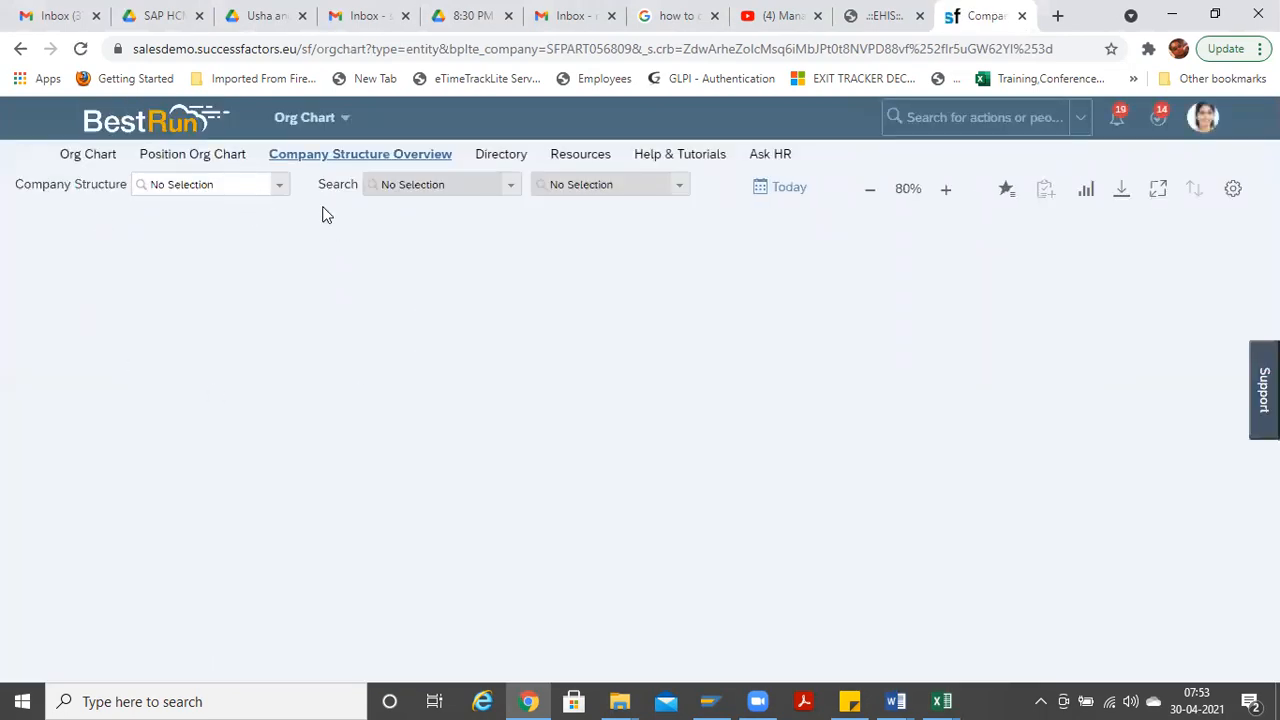
# Step: Try to display the XYZ Legal Entity structure in the Company Structure Overview
pyautogui.click(281, 193)
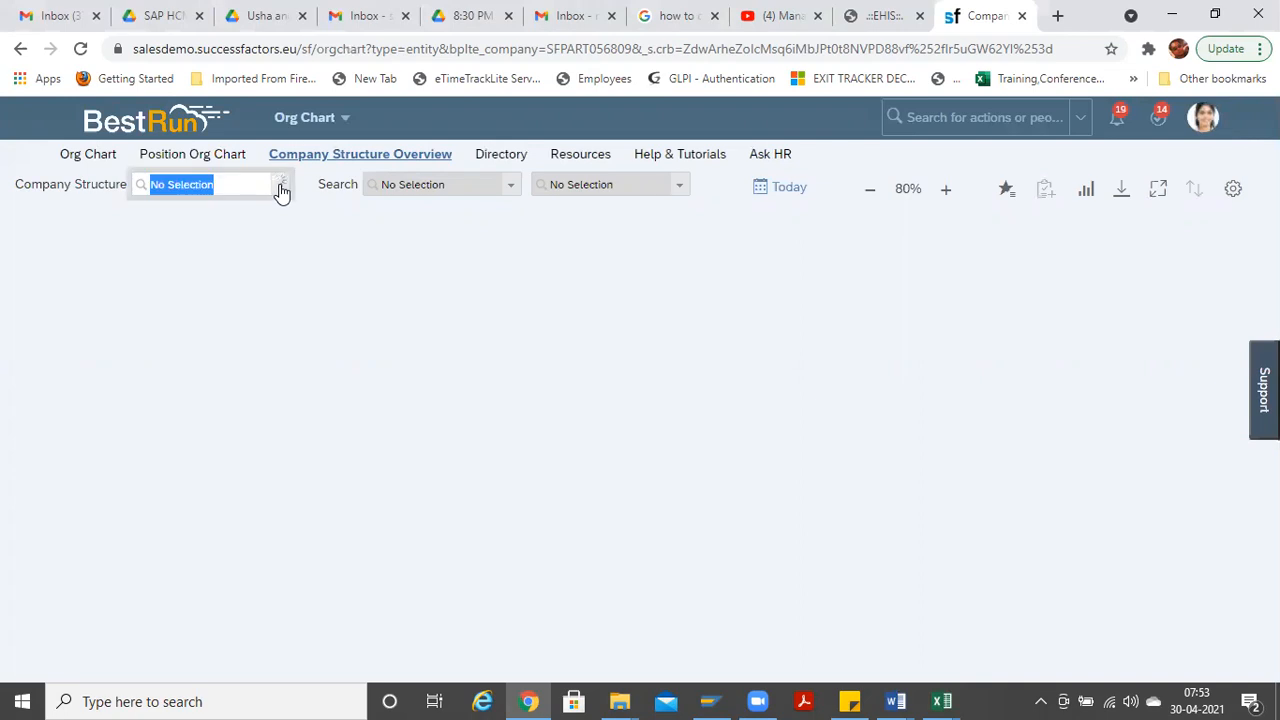
pyautogui.moveTo(331, 230); pyautogui.dragTo(328, 300)
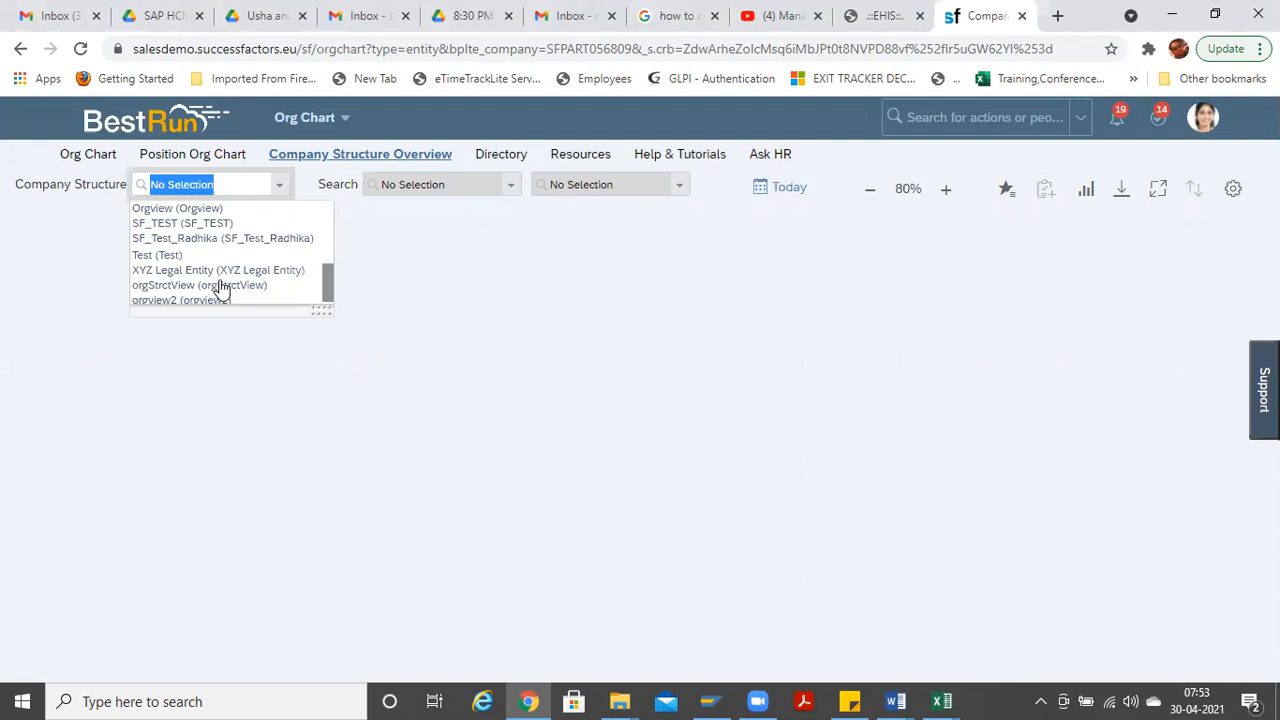
pyautogui.click(218, 271)
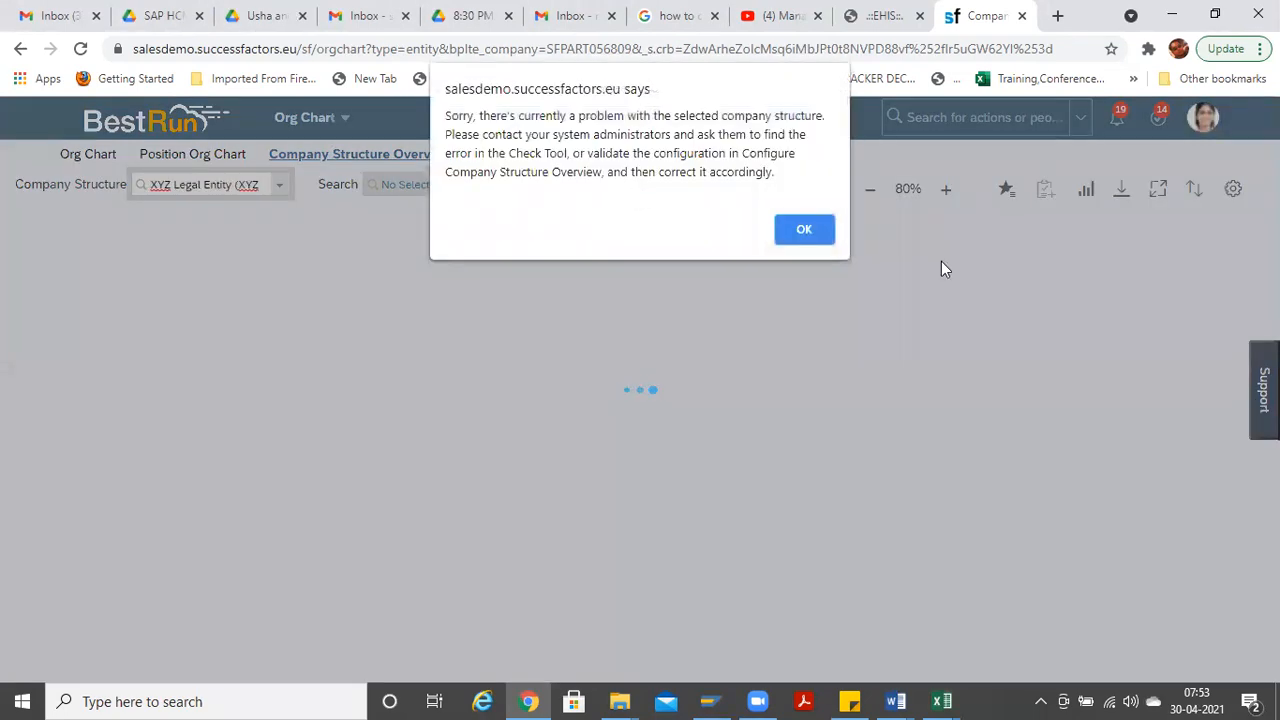
pyautogui.click(804, 230)
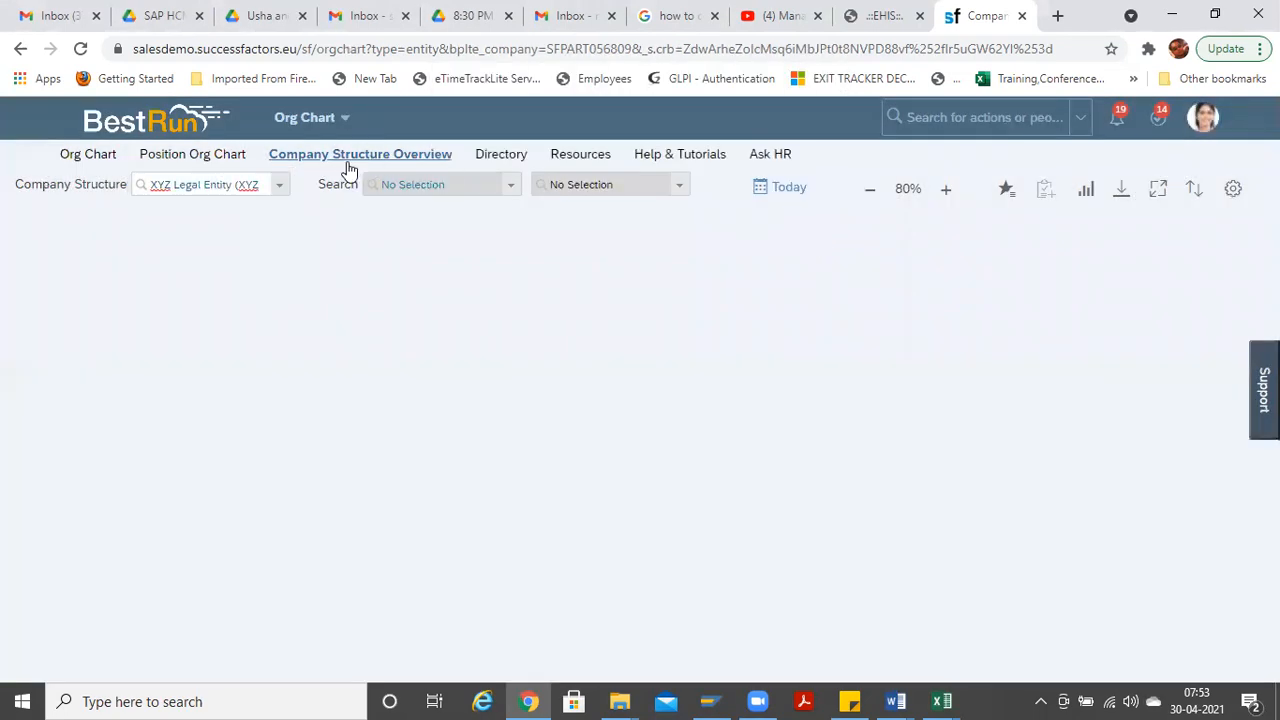
# Step: Try to display the orgStrctView company structure instead
pyautogui.click(281, 195)
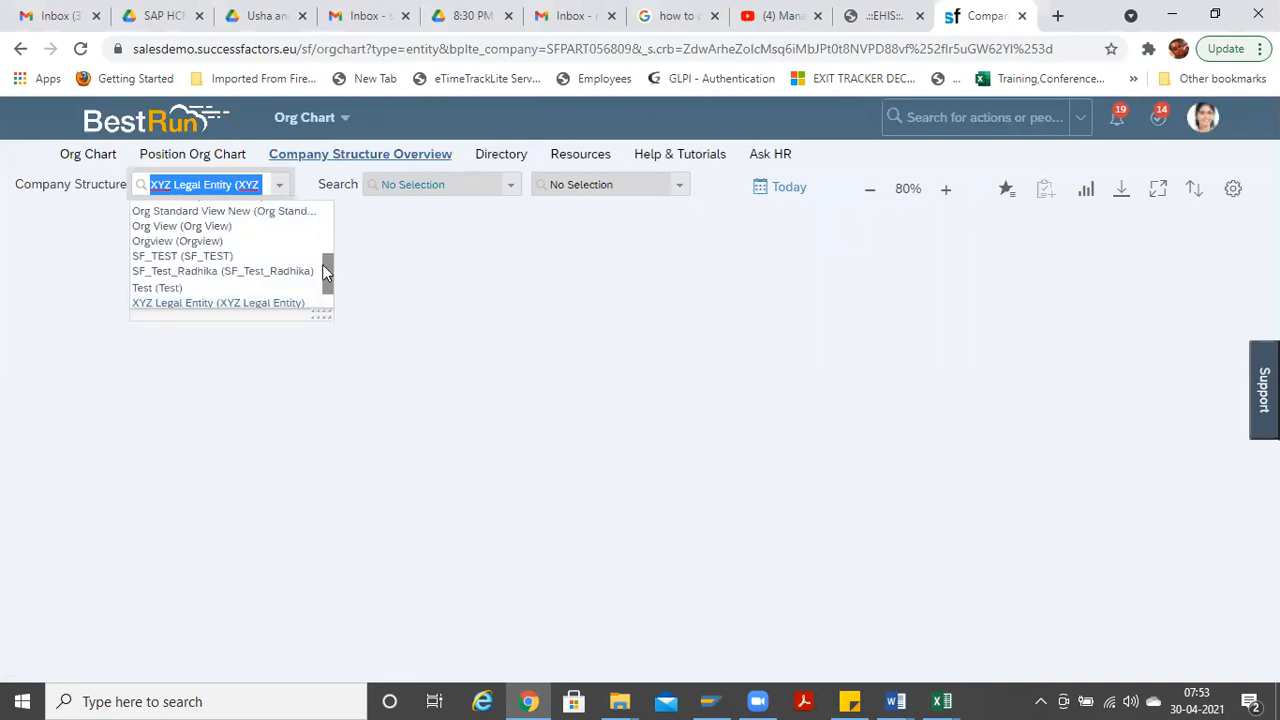
pyautogui.scroll(-2, 330, 284)
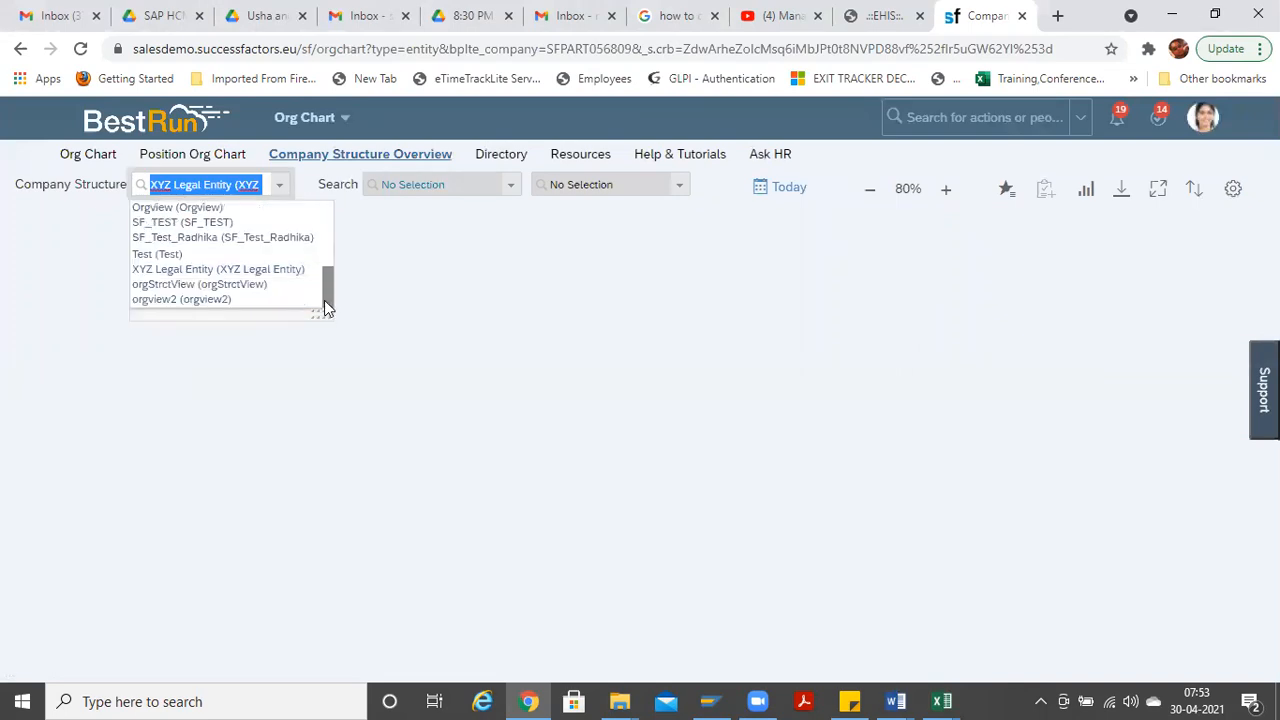
pyautogui.click(233, 286)
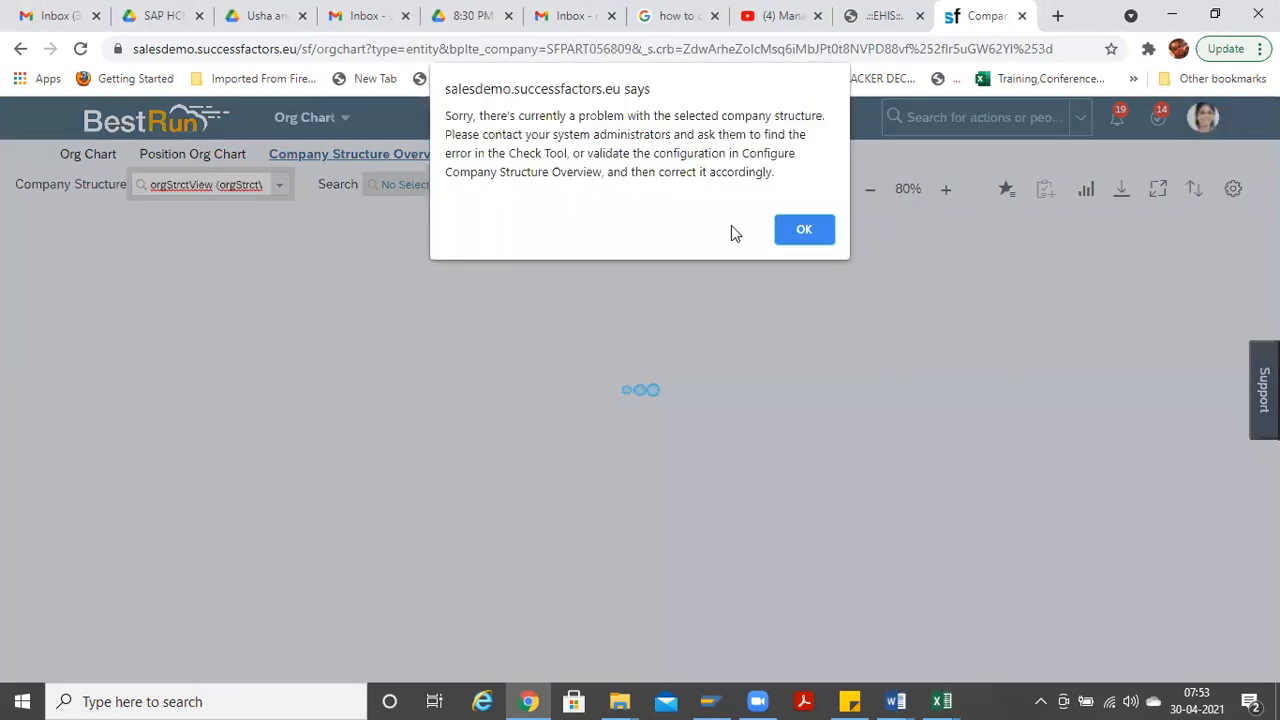
pyautogui.click(789, 234)
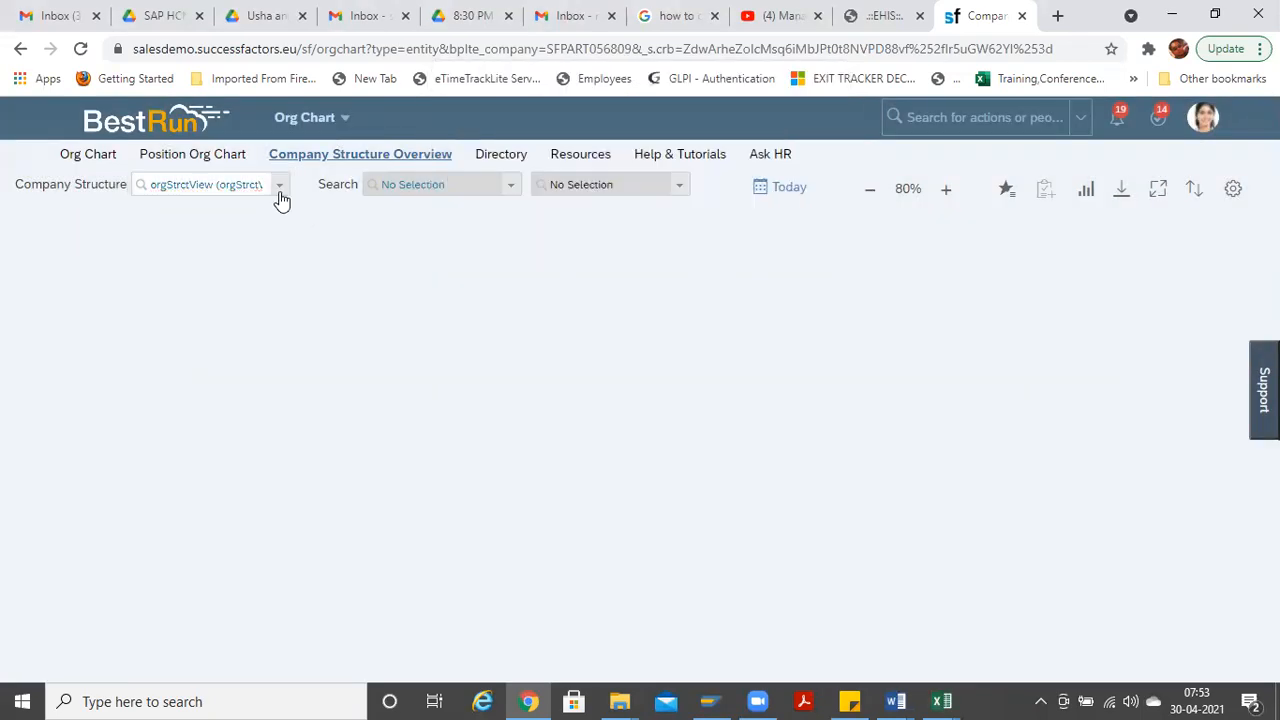
# Step: Look through the available company structures and try XYZ Legal Entity once more
pyautogui.click(281, 197)
pyautogui.click(280, 195)
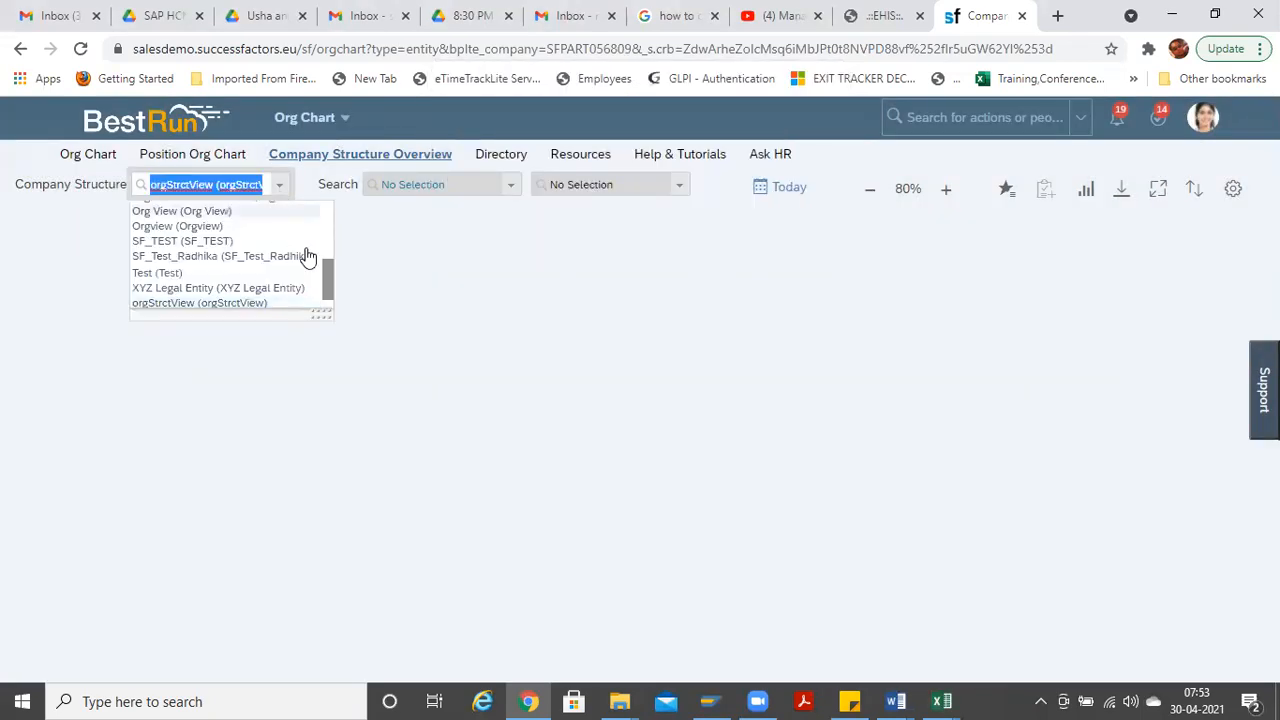
pyautogui.moveTo(325, 287); pyautogui.dragTo(326, 216)
pyautogui.scroll(3, 324, 280)
pyautogui.scroll(-5, 333, 262)
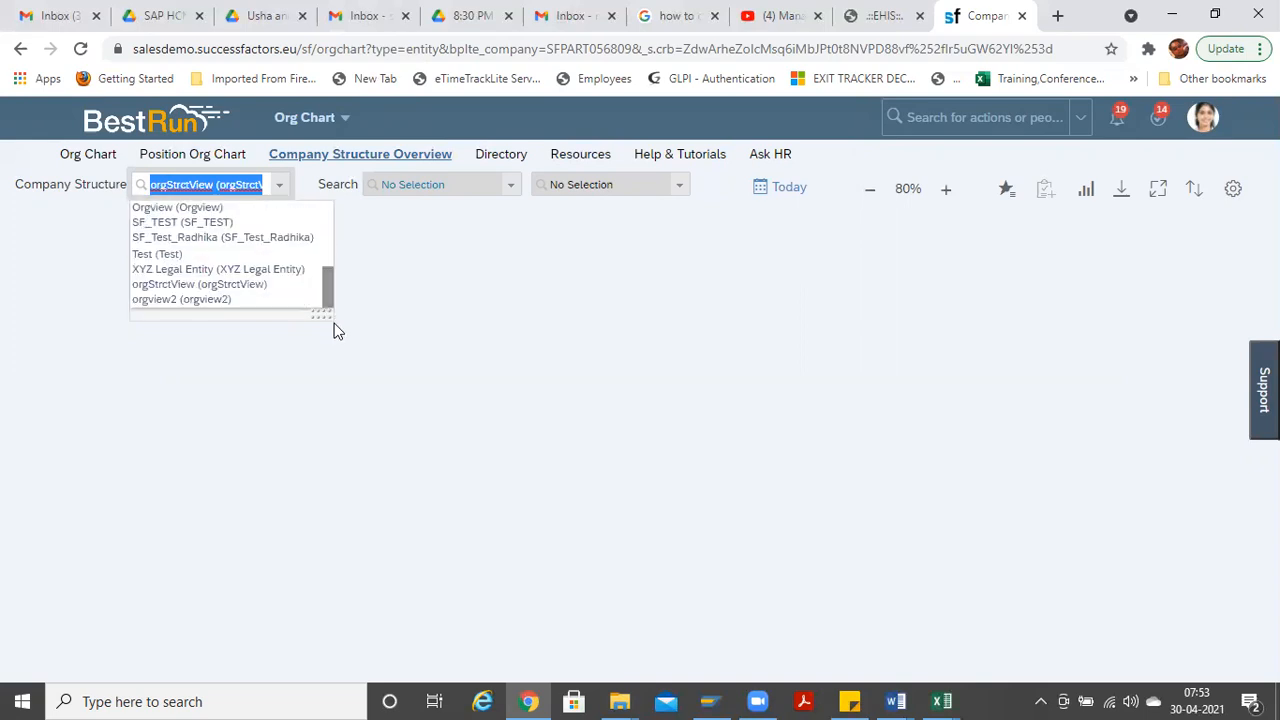
pyautogui.click(231, 272)
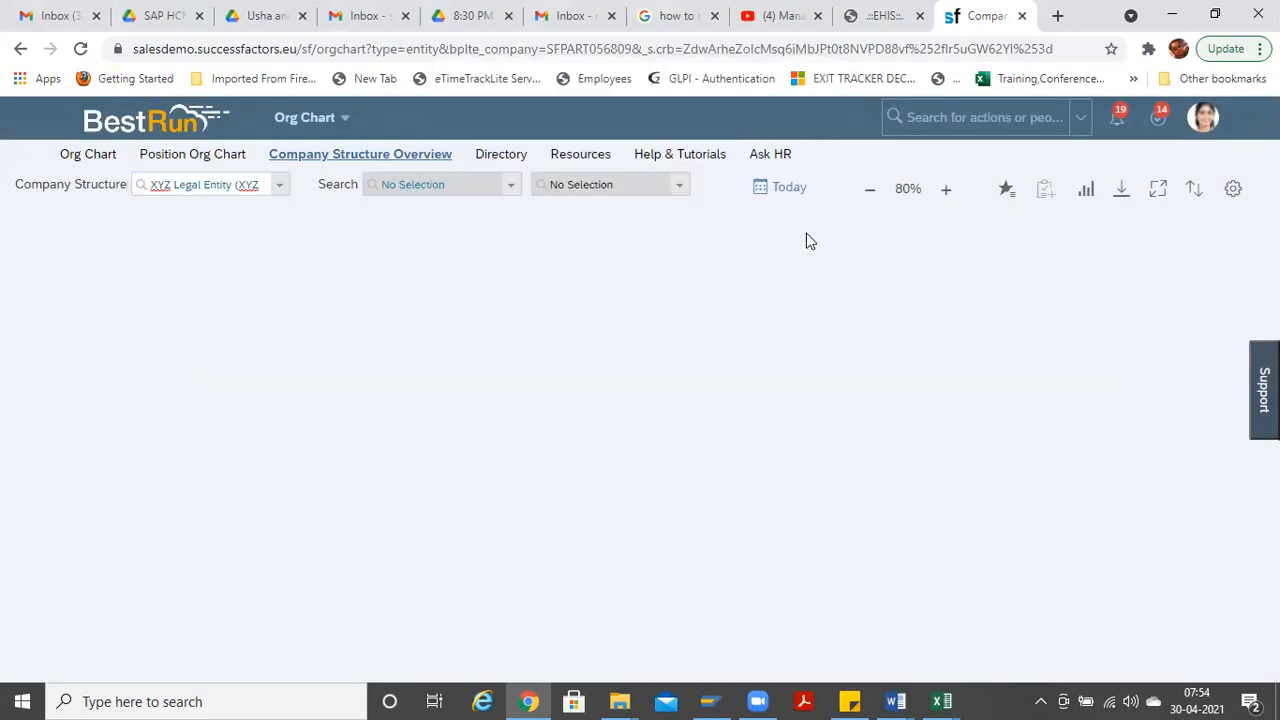
pyautogui.click(804, 230)
# Step: Try to display the Orgview (Orgview) company structure
pyautogui.click(276, 192)
pyautogui.click(279, 186)
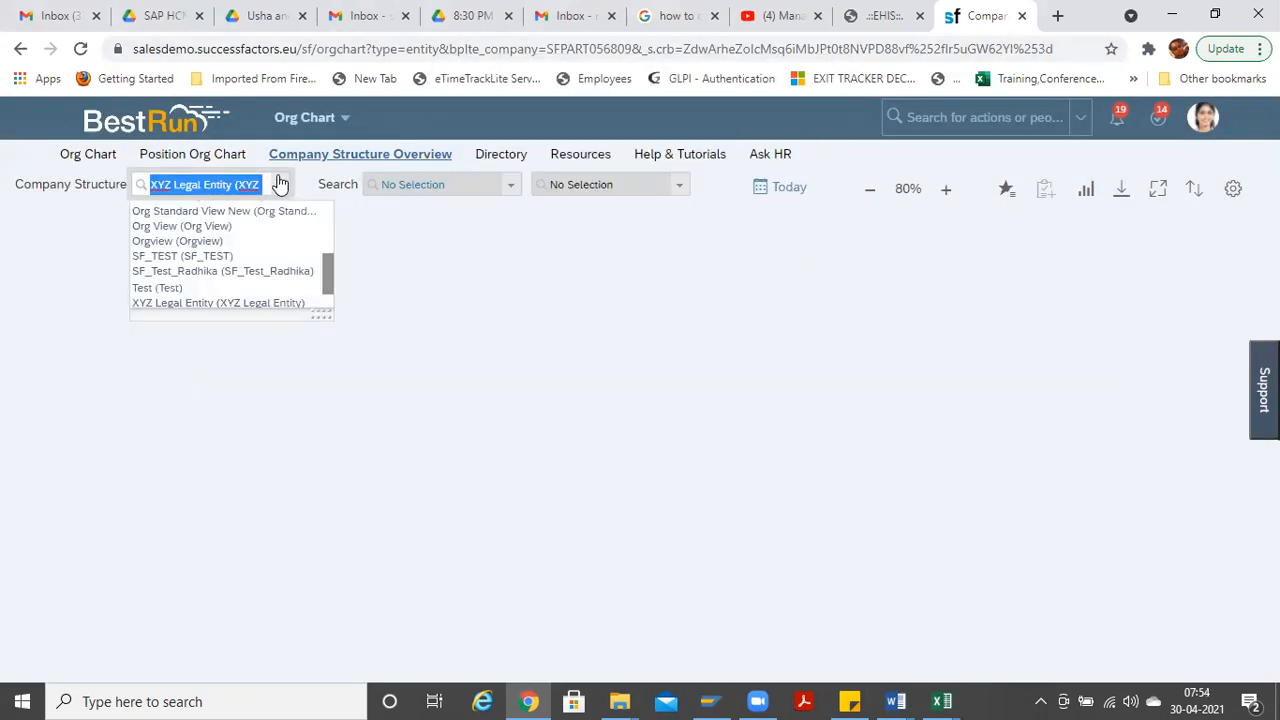
pyautogui.moveTo(328, 277); pyautogui.dragTo(328, 261)
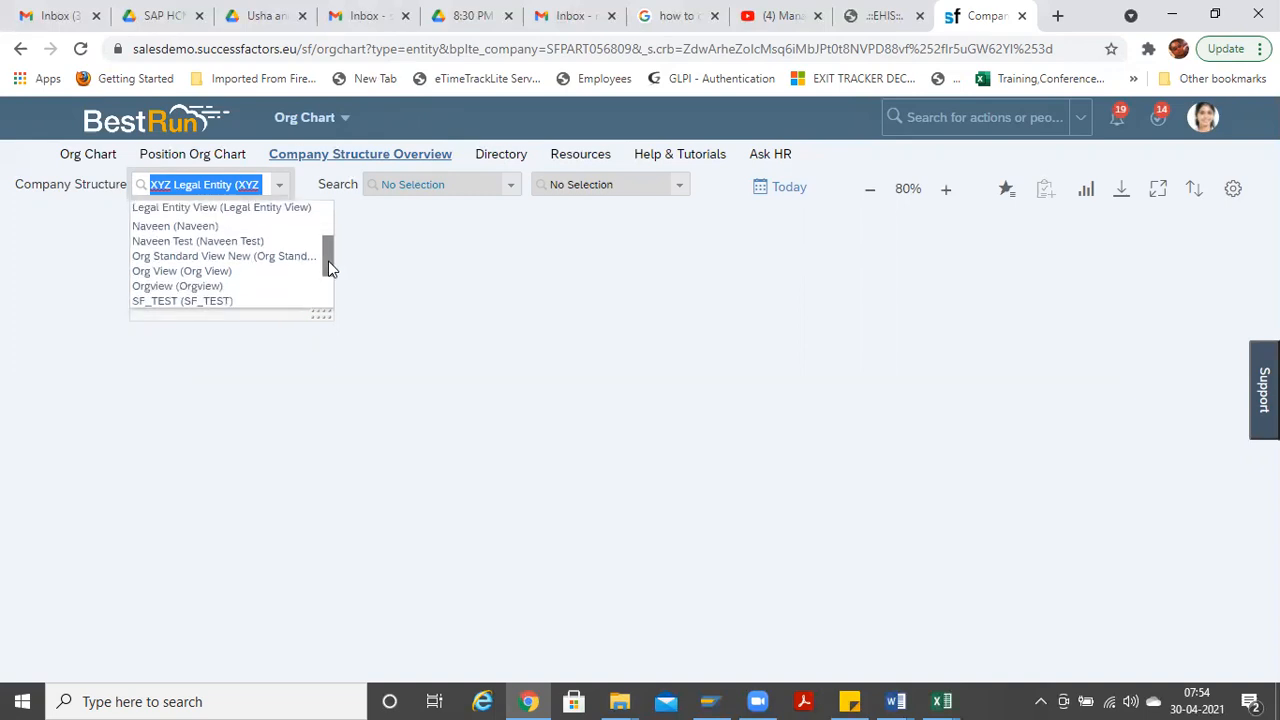
pyautogui.click(148, 284)
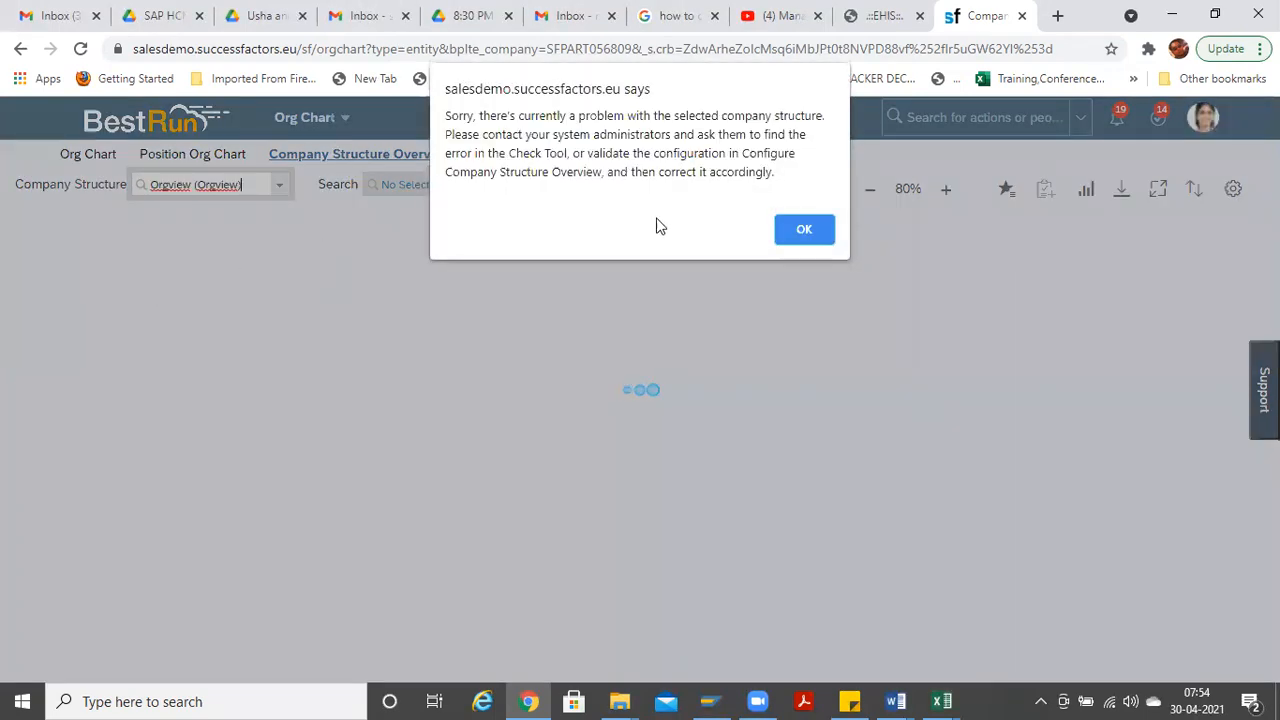
pyautogui.click(806, 230)
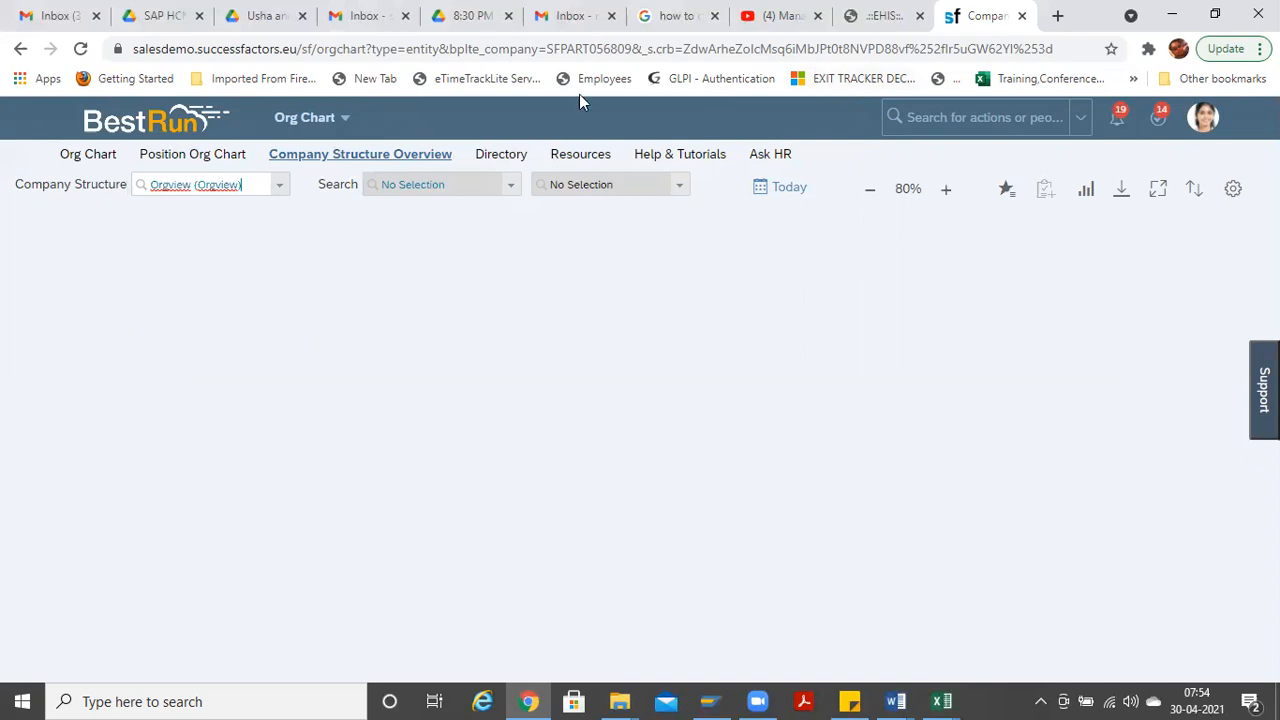
# Step: Search the actions for "manage data" and try to open Manage Data, closing the dialogs that follow to return to the home page
pyautogui.click(991, 118)
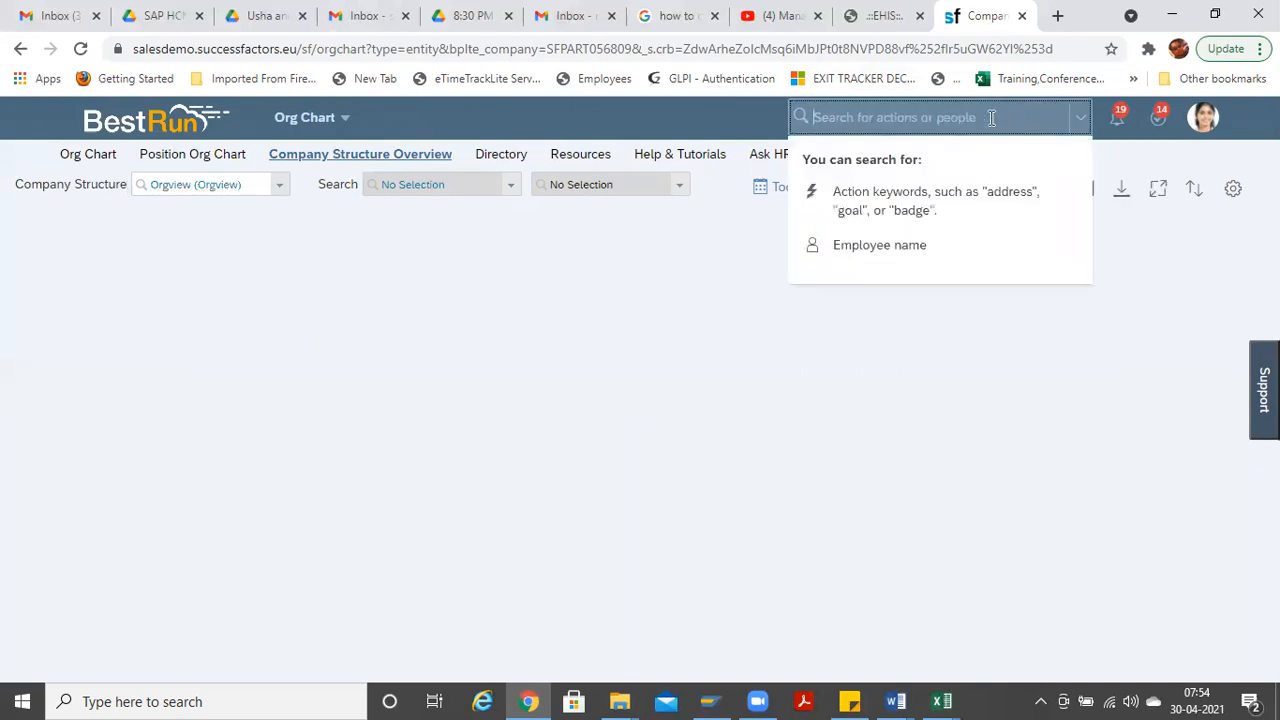
pyautogui.write('manage data')
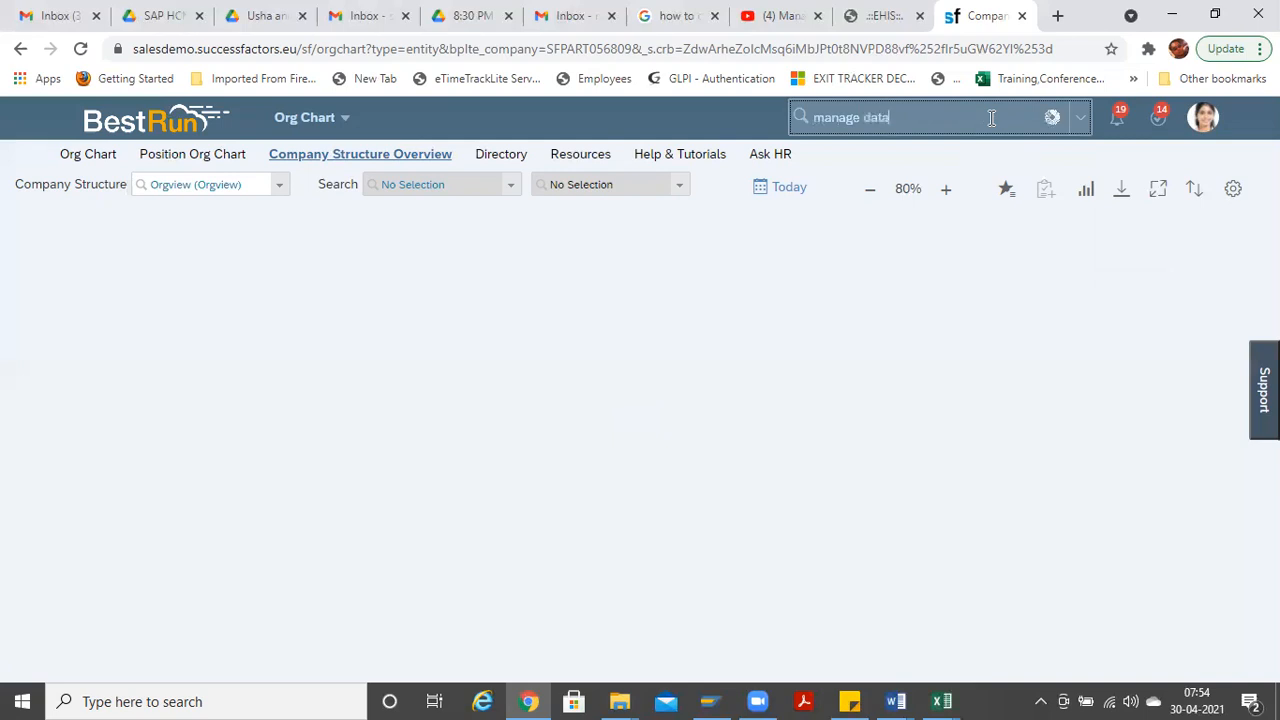
pyautogui.click(850, 155)
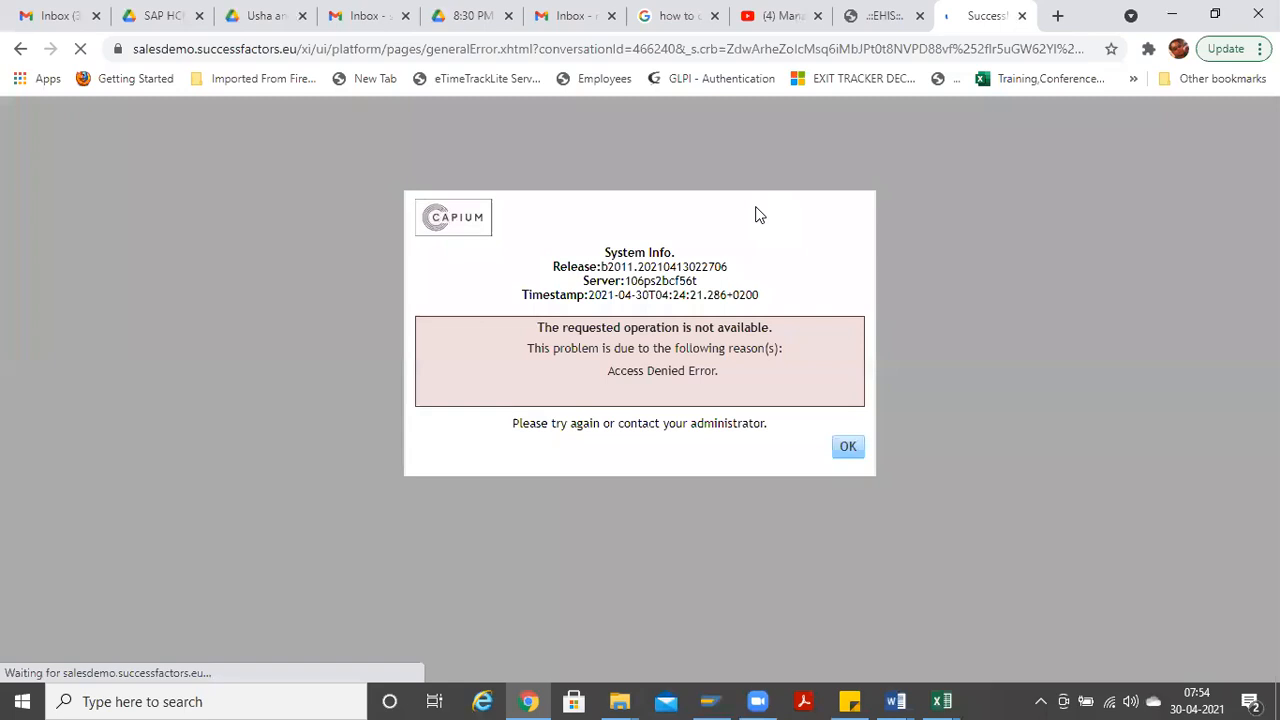
pyautogui.click(847, 447)
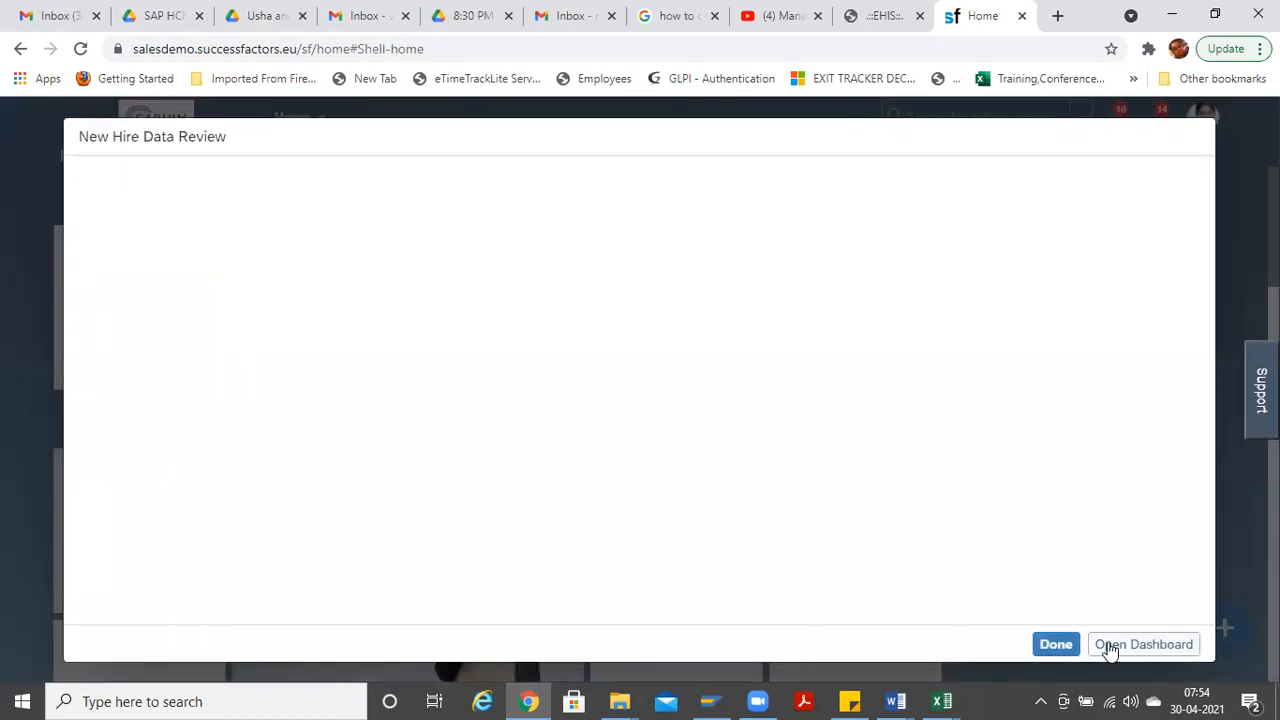
pyautogui.click(1055, 644)
# Step: Try again to open Manage Data through the action search, this time from the home page
pyautogui.click(1003, 119)
pyautogui.write('manage data')
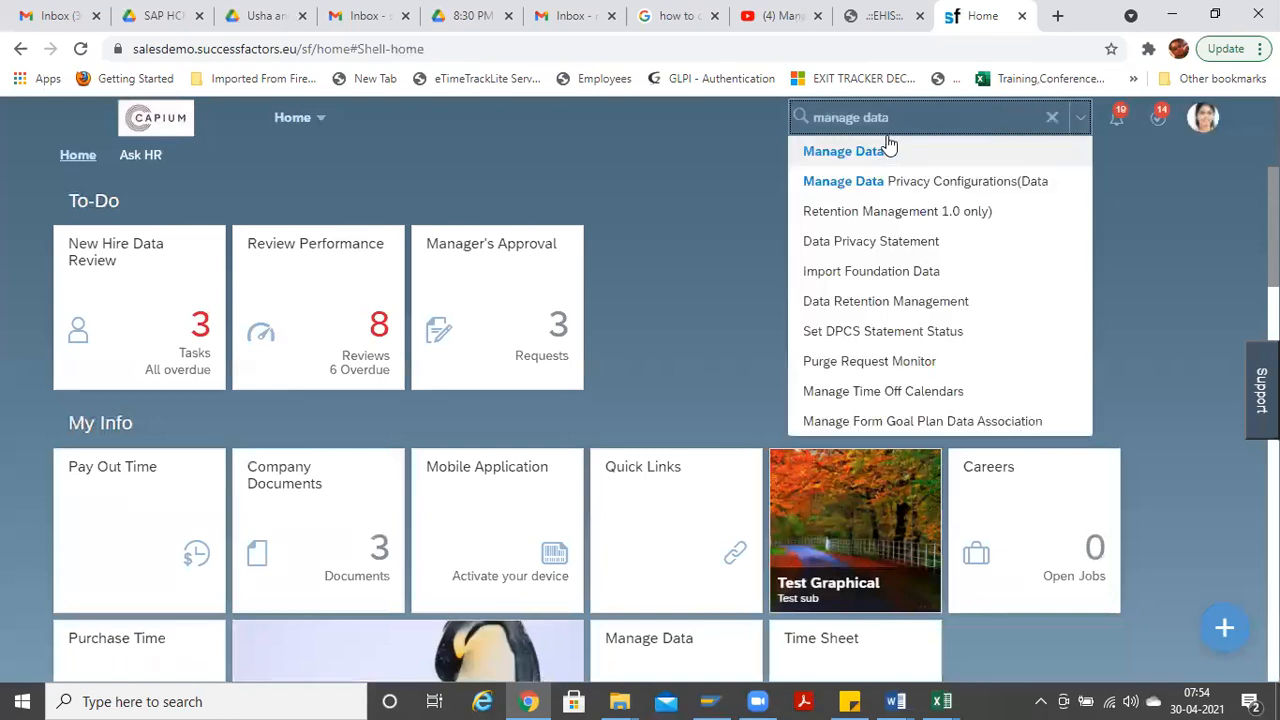
pyautogui.click(881, 155)
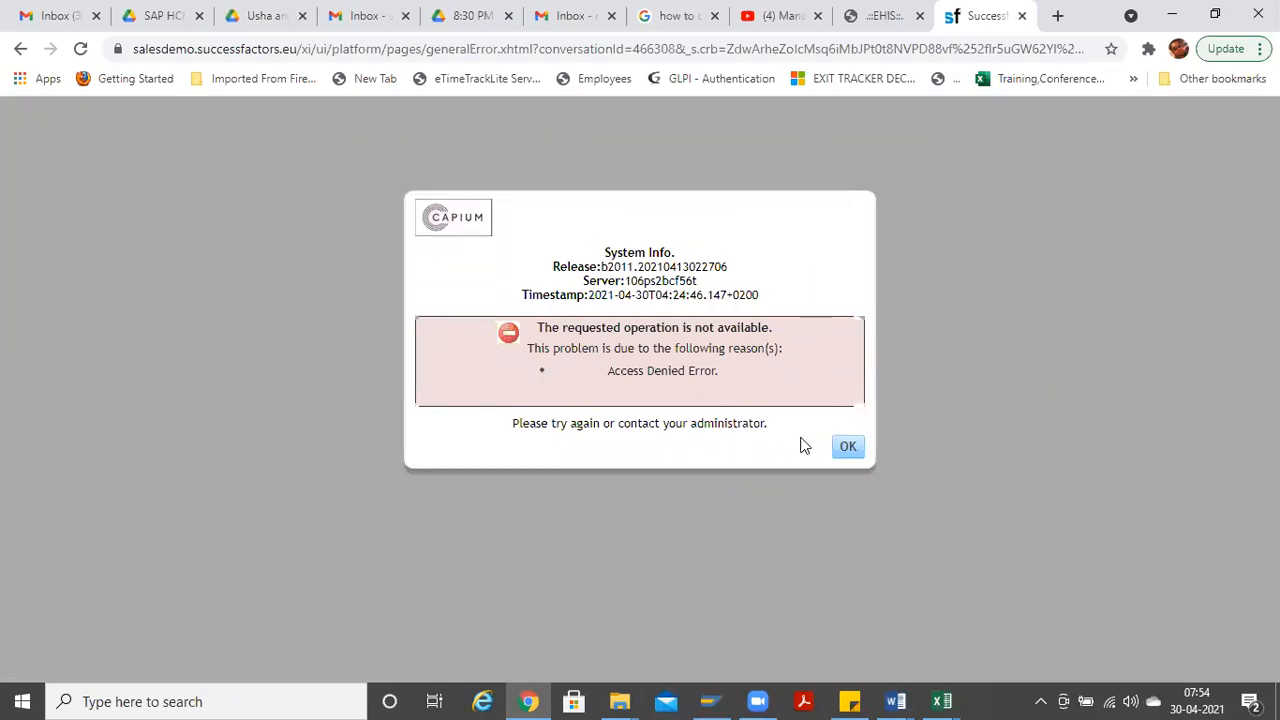
pyautogui.click(849, 450)
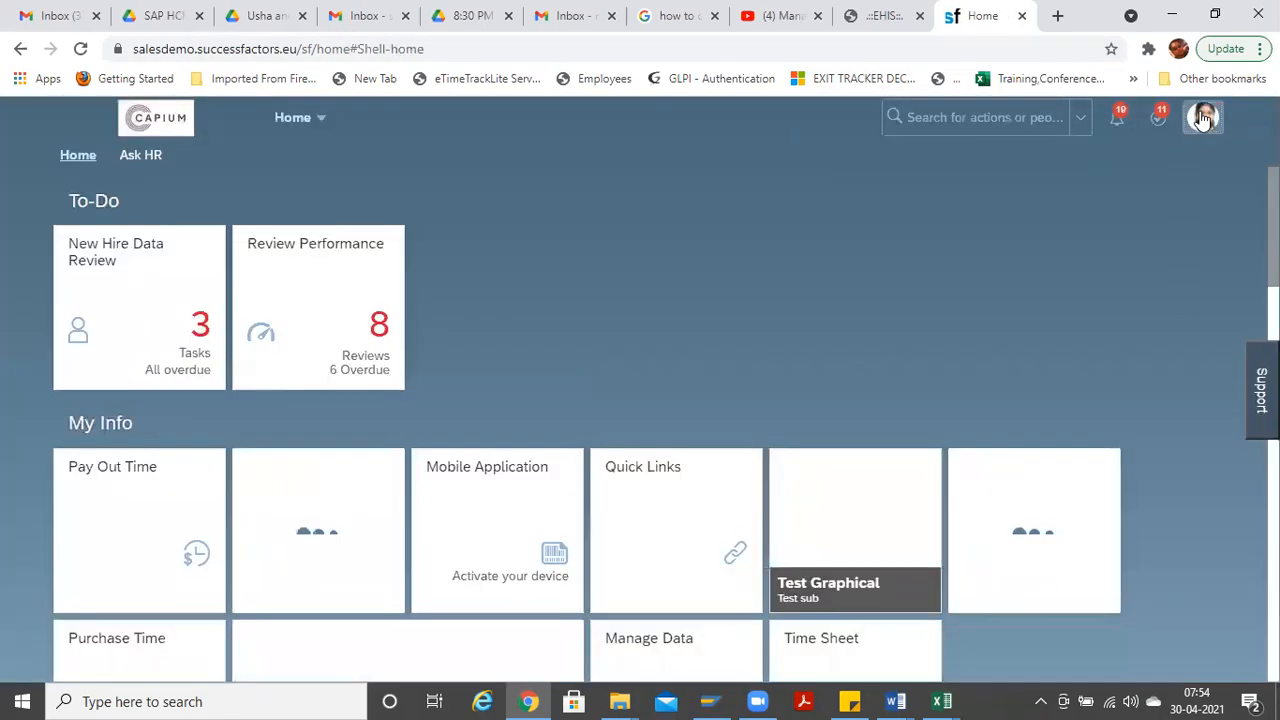
# Step: Log out of SuccessFactors and close its browser tab
pyautogui.click(1203, 118)
pyautogui.click(1120, 380)
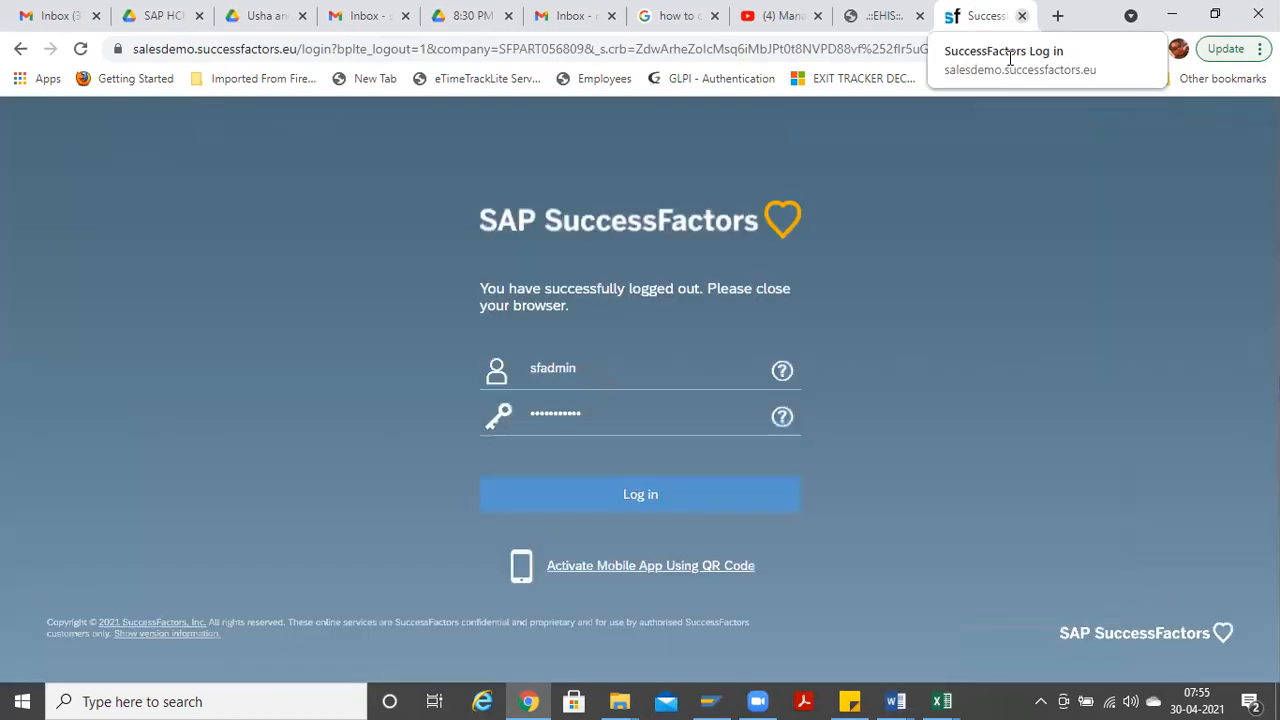
pyautogui.click(1022, 15)
# Step: Open the bookmarked SuccessFactors login page in a new tab and log in with the prefilled credentials
pyautogui.click(1057, 14)
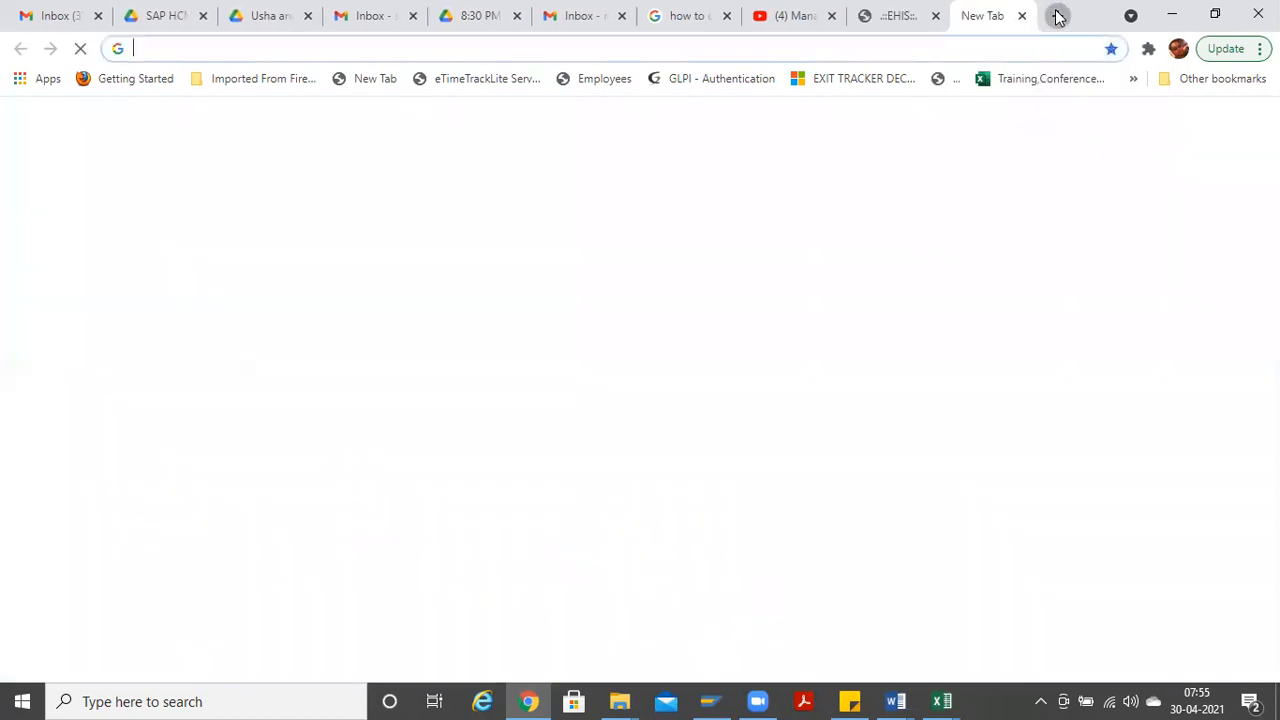
pyautogui.click(1205, 78)
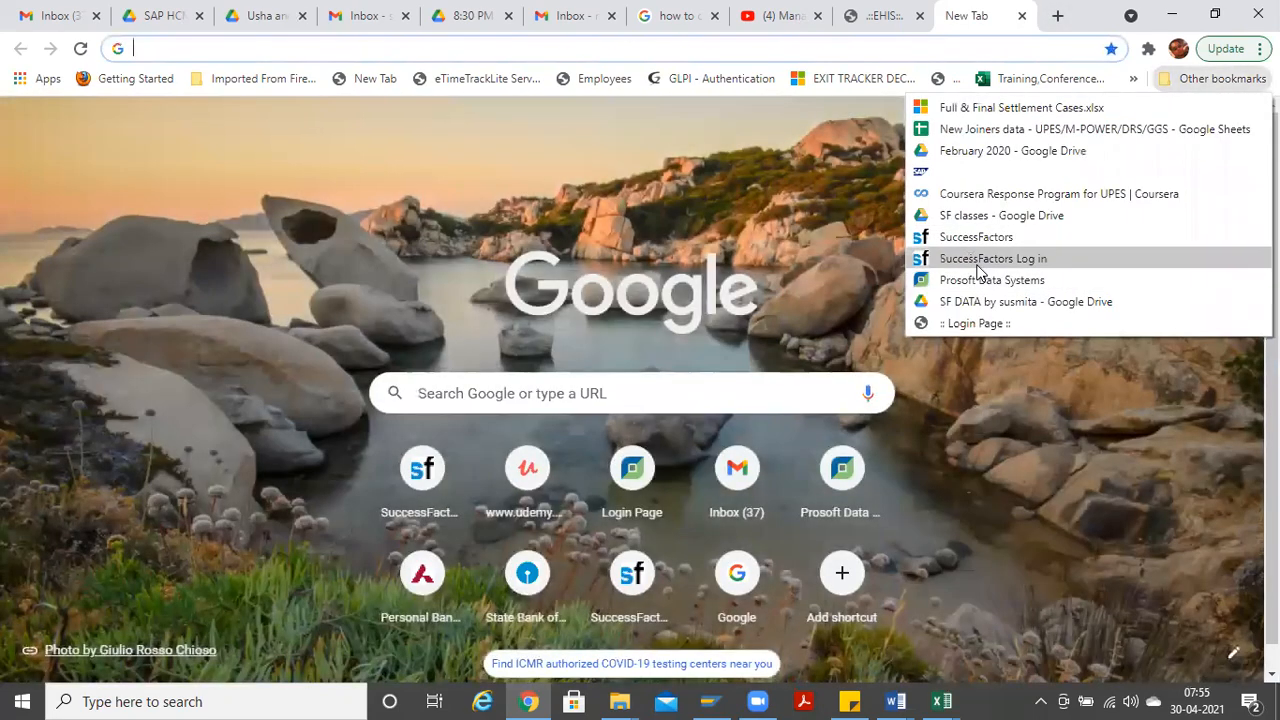
pyautogui.click(978, 260)
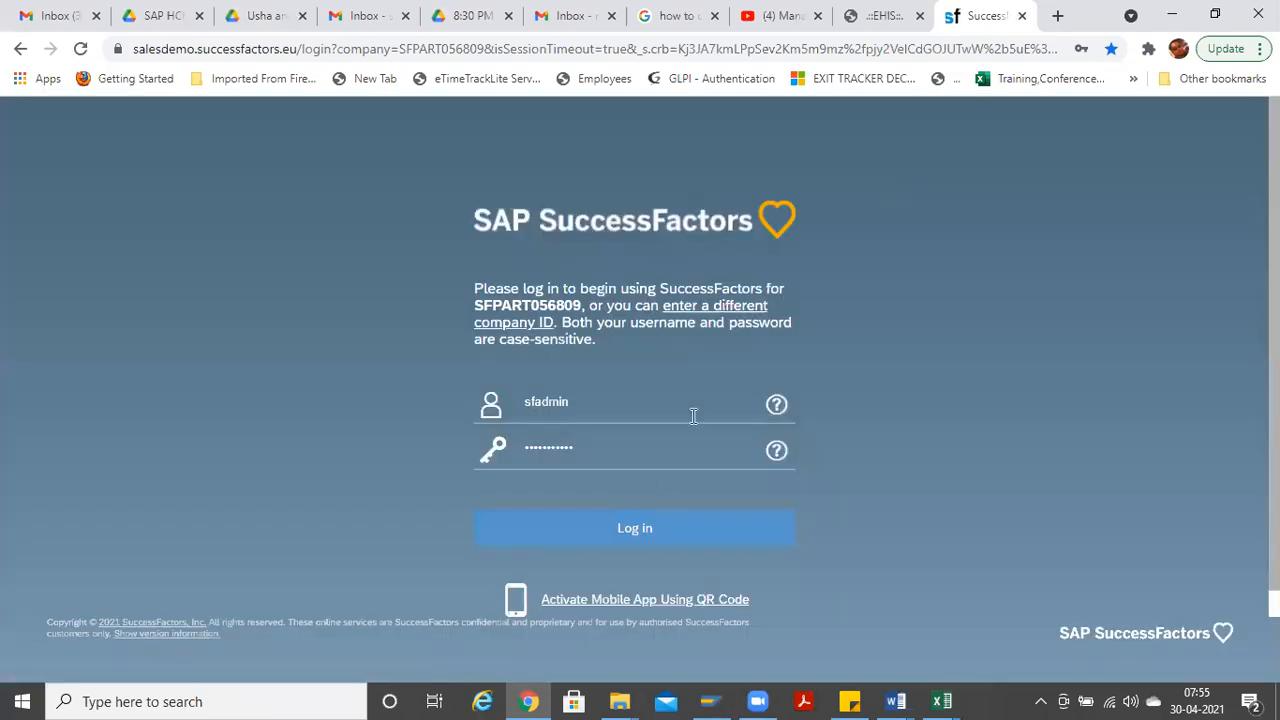
pyautogui.click(652, 520)
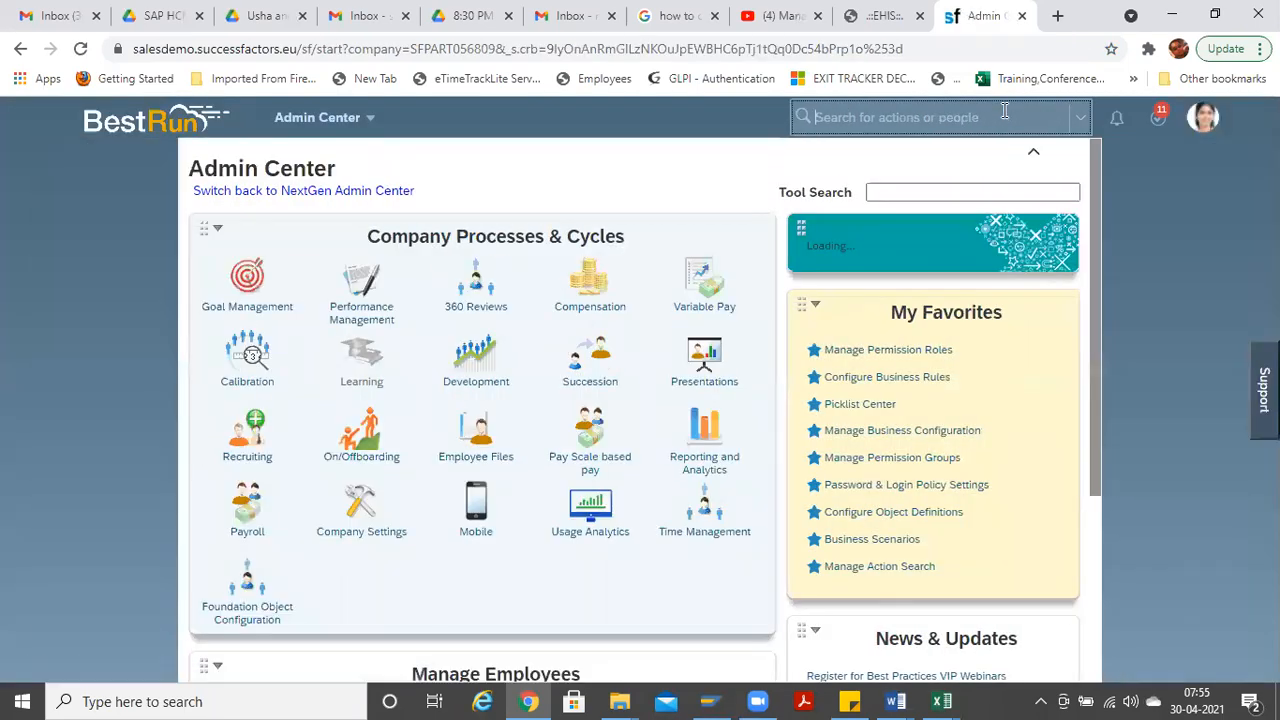
# Step: Search the actions for "manage data" and open the Manage Data page
pyautogui.click(1005, 113)
pyautogui.write('manage')
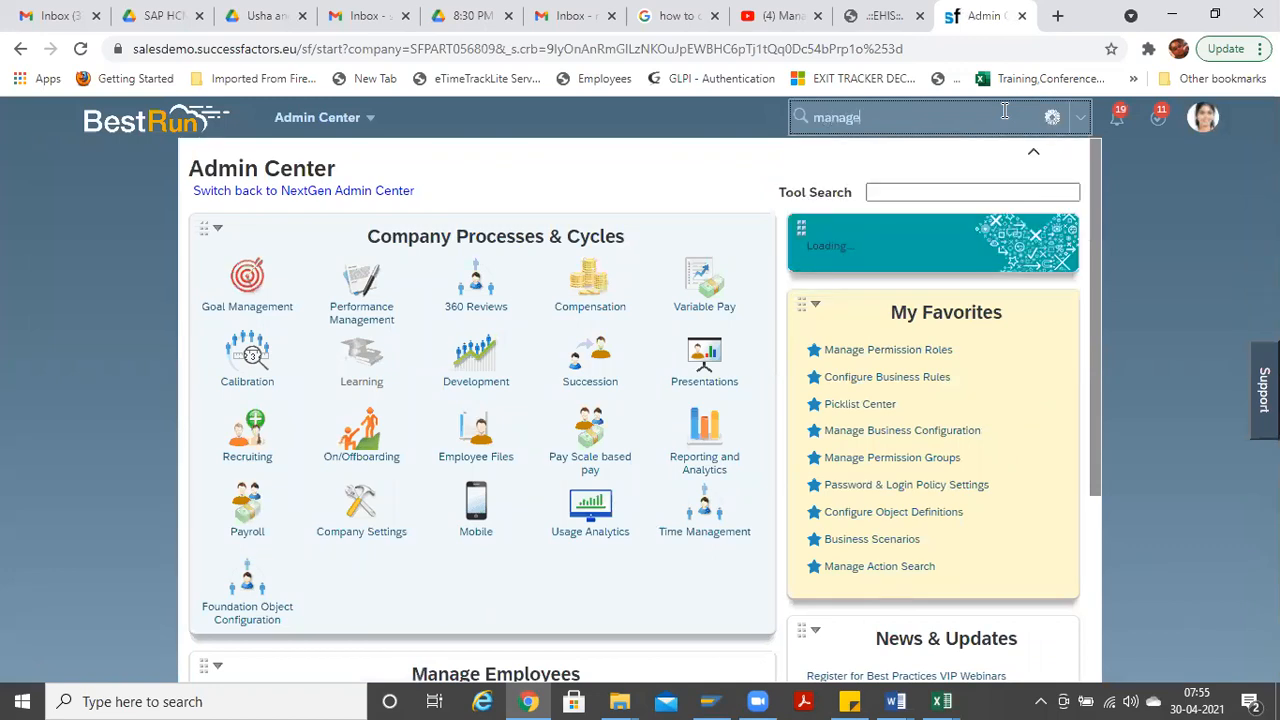
pyautogui.write(' data')
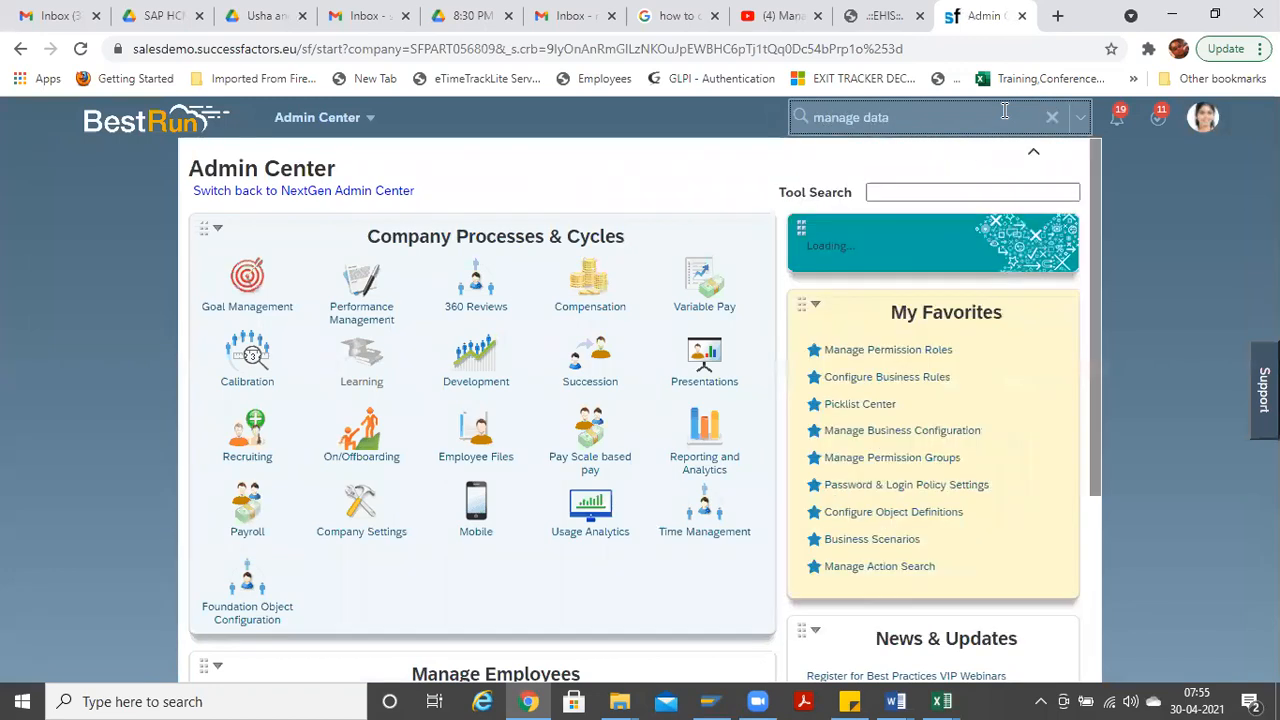
pyautogui.click(897, 160)
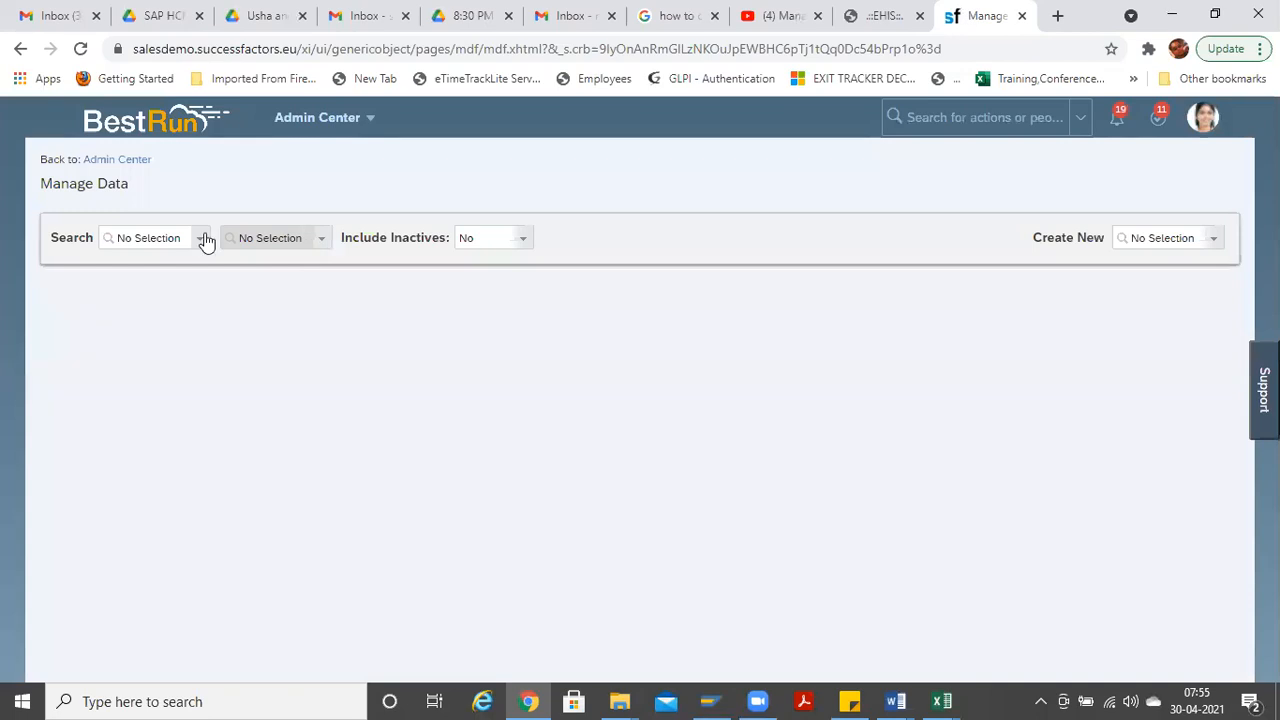
# Step: Search for the Business Unit object in Manage Data and open the Global Consulting Services (GCS) record
pyautogui.click(198, 244)
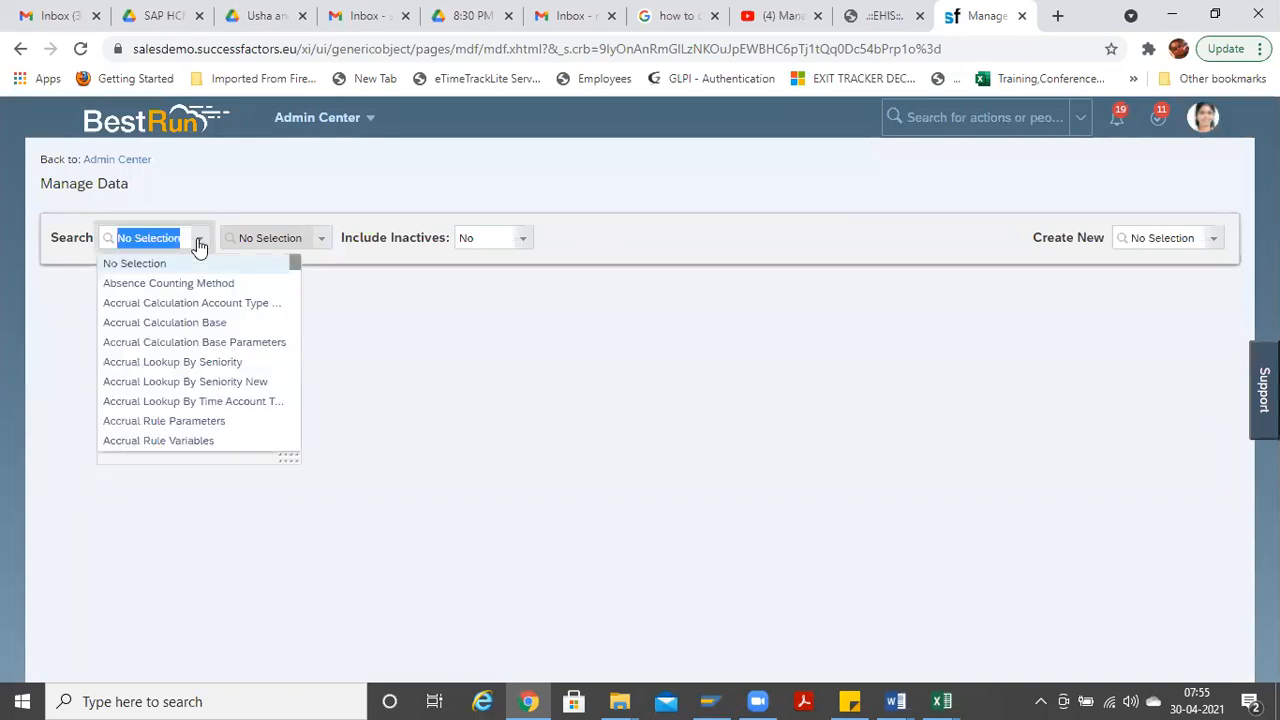
pyautogui.write('b')
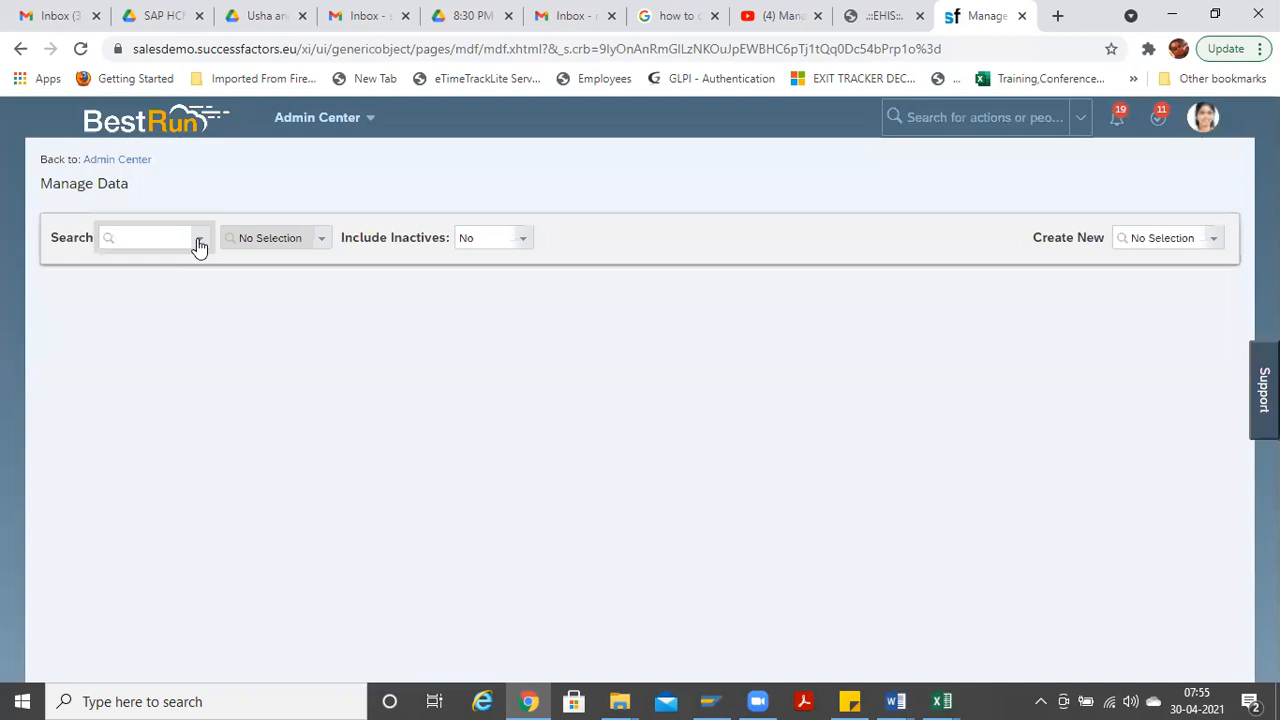
pyautogui.write('busine')
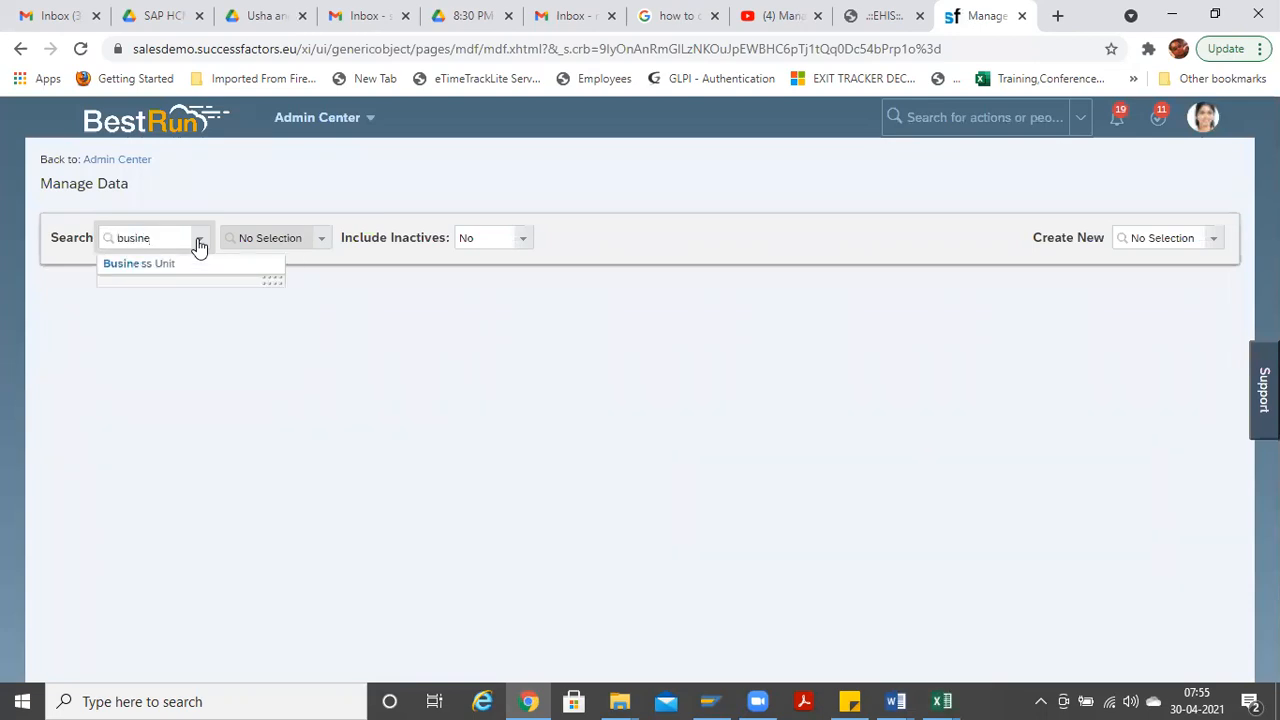
pyautogui.press('Return')
pyautogui.click(200, 247)
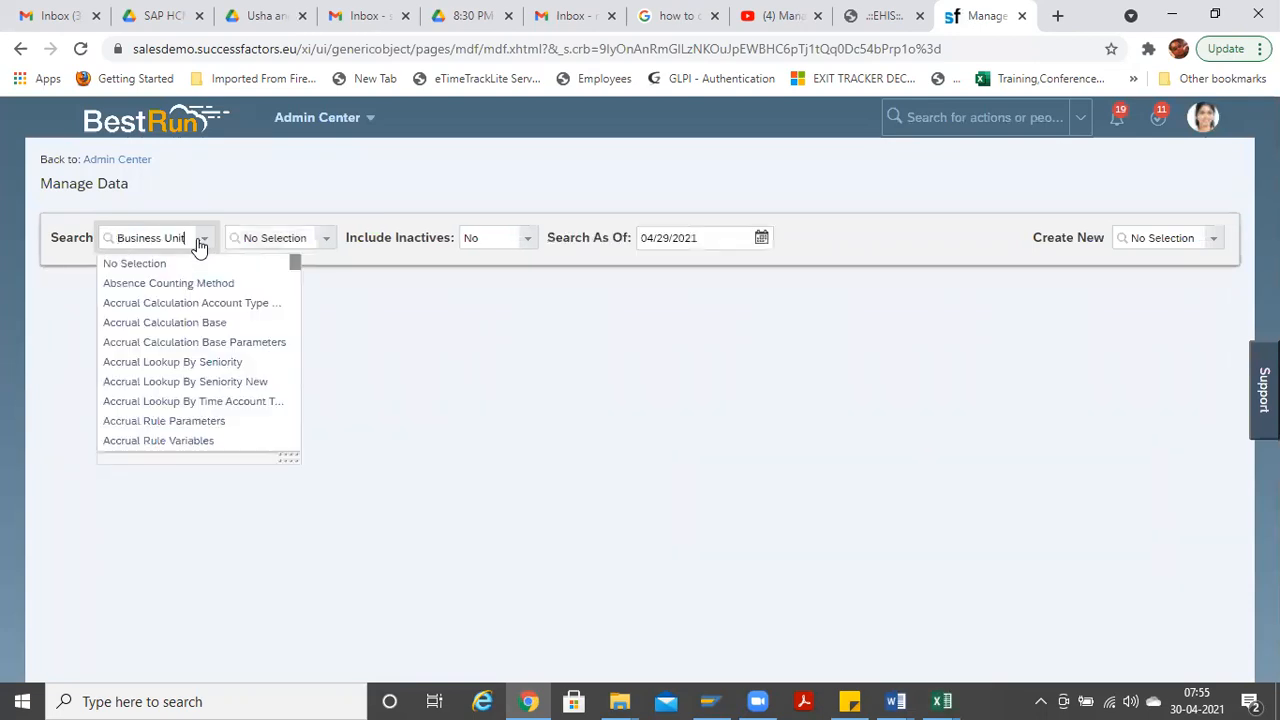
pyautogui.click(377, 286)
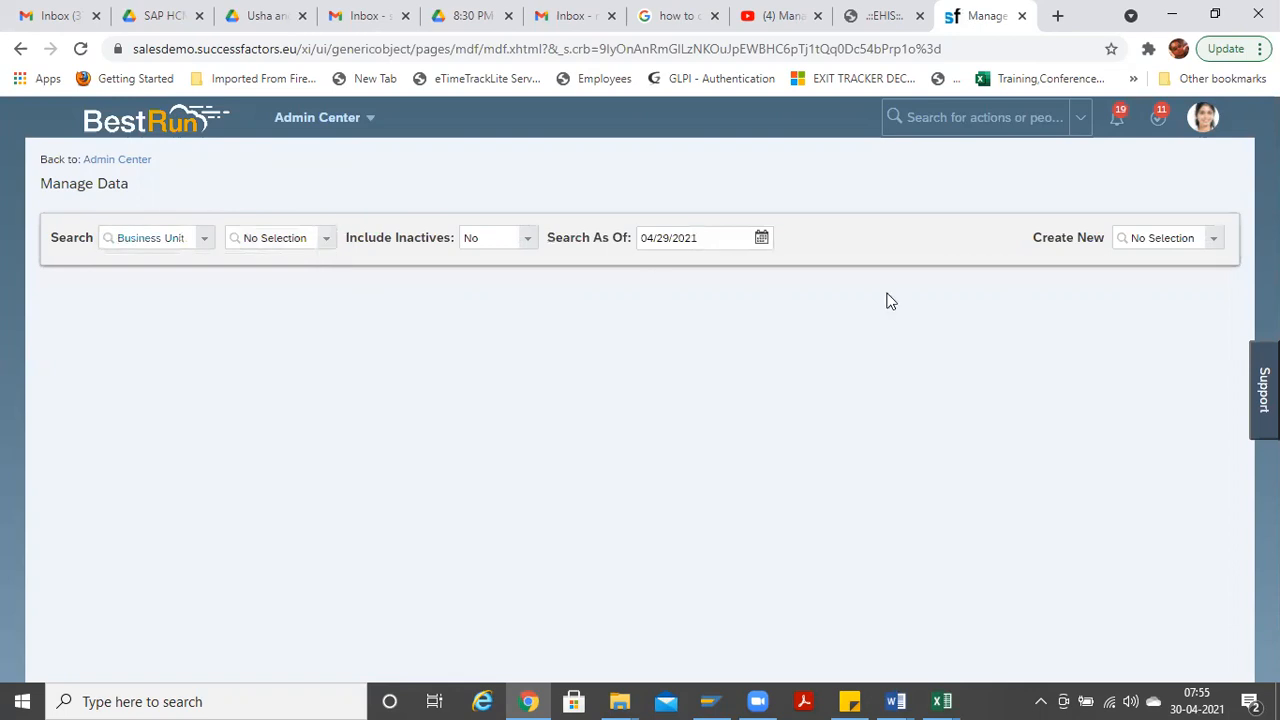
pyautogui.click(1215, 240)
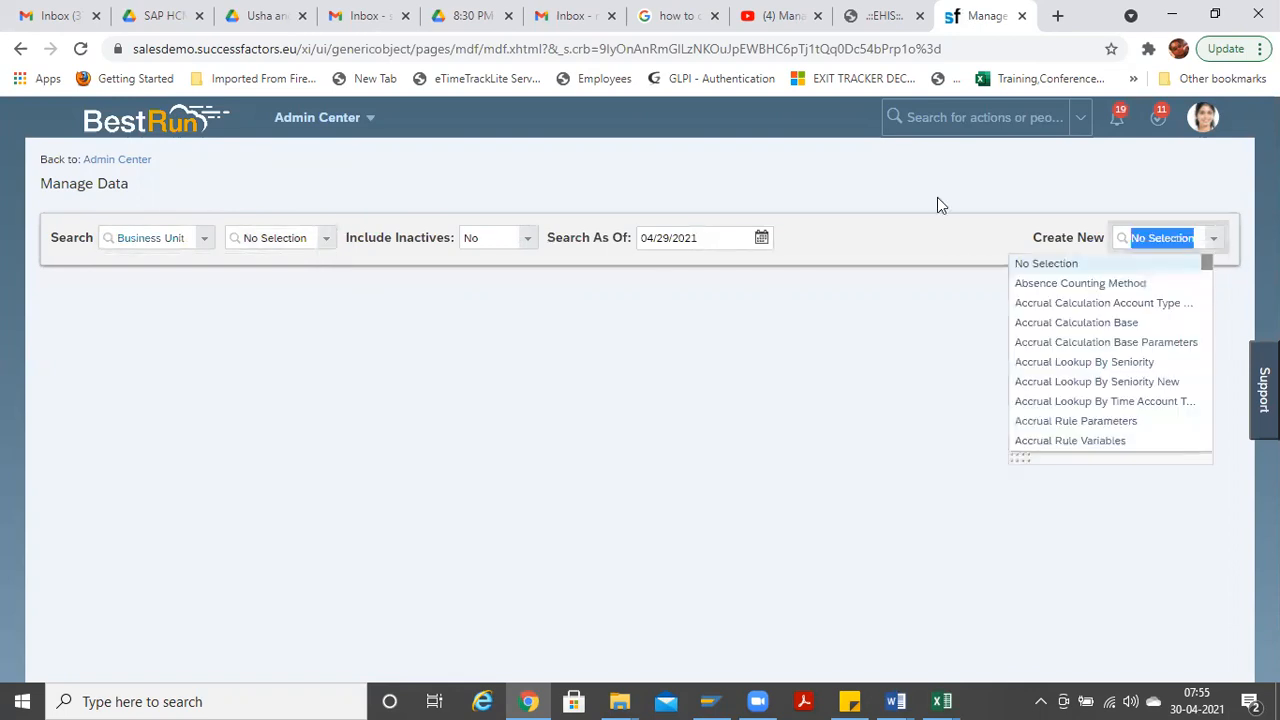
pyautogui.click(321, 249)
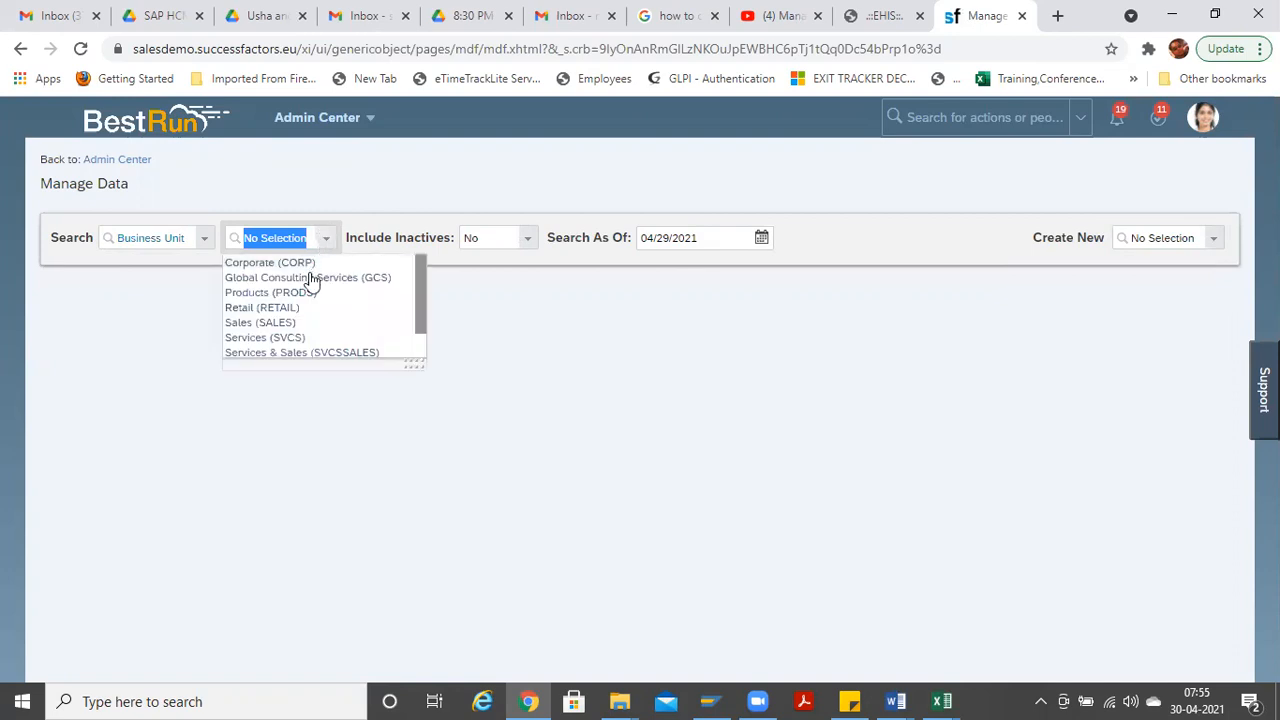
pyautogui.click(322, 280)
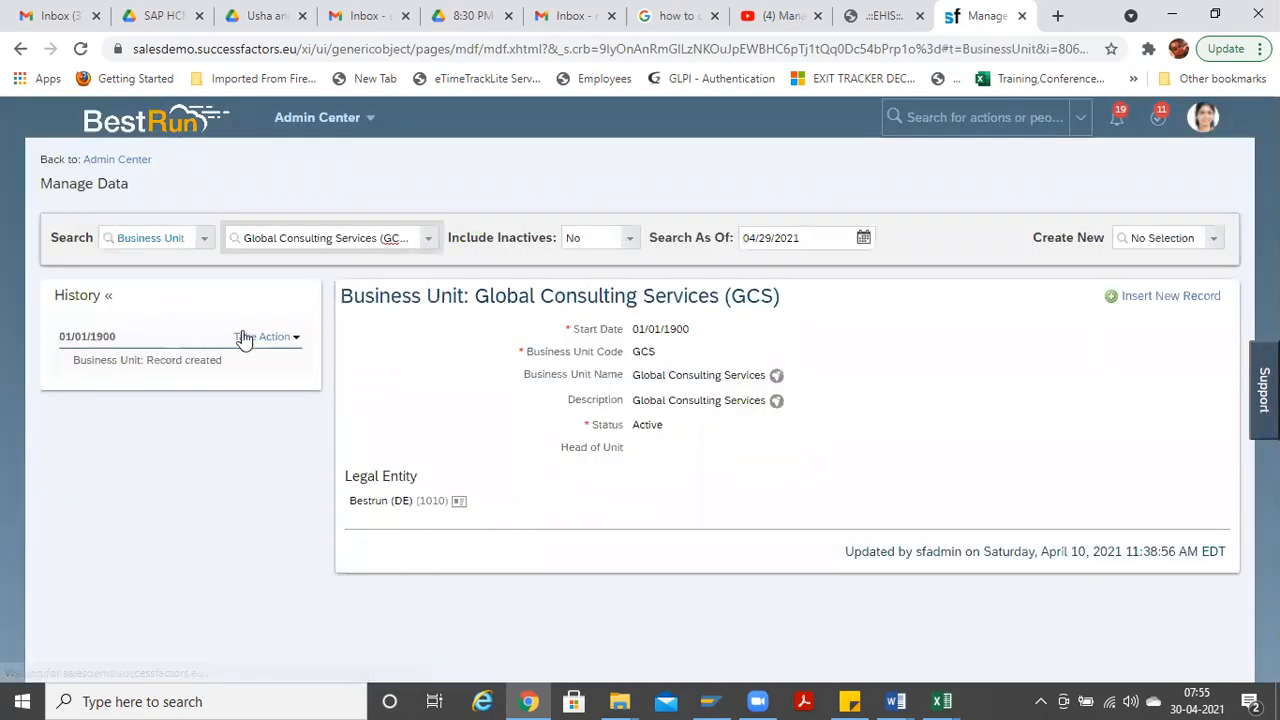
# Step: Highlight the legal entity assigned to the Global Consulting Services business unit and look at the actions available for its history entry
pyautogui.click(268, 337)
pyautogui.moveTo(351, 502); pyautogui.dragTo(459, 494)
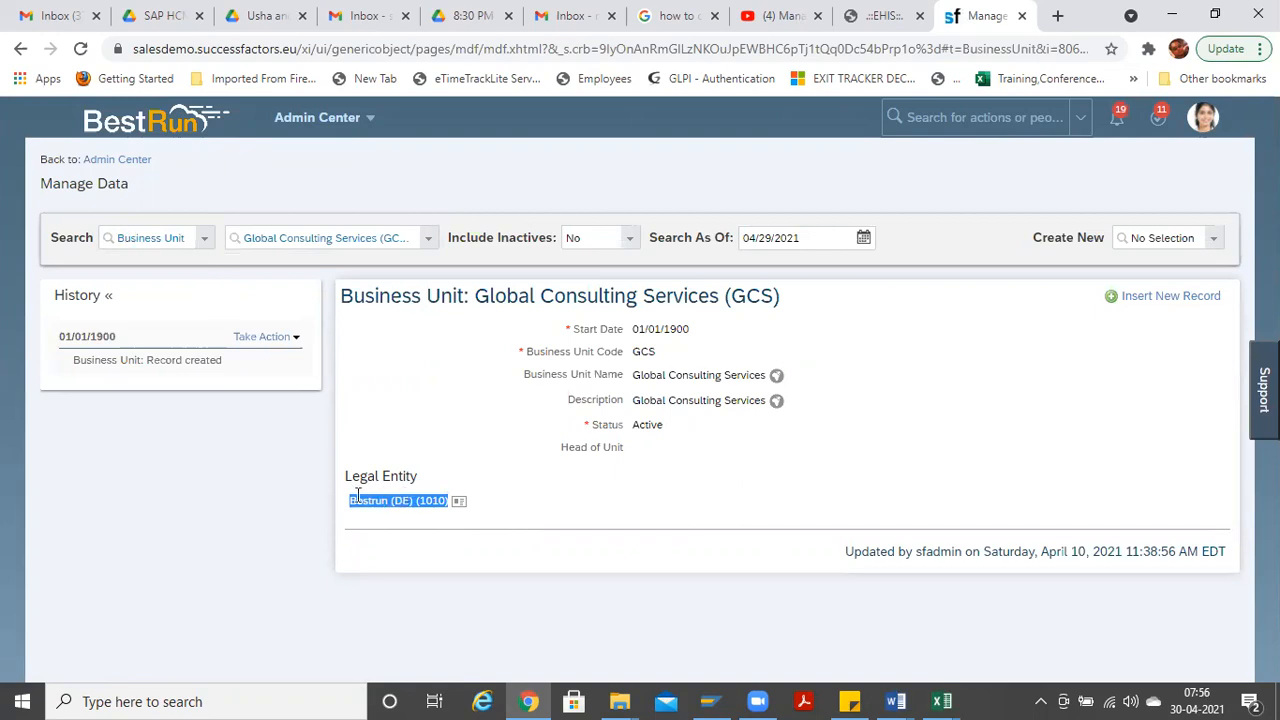
pyautogui.moveTo(387, 499); pyautogui.dragTo(371, 476)
pyautogui.click(263, 337)
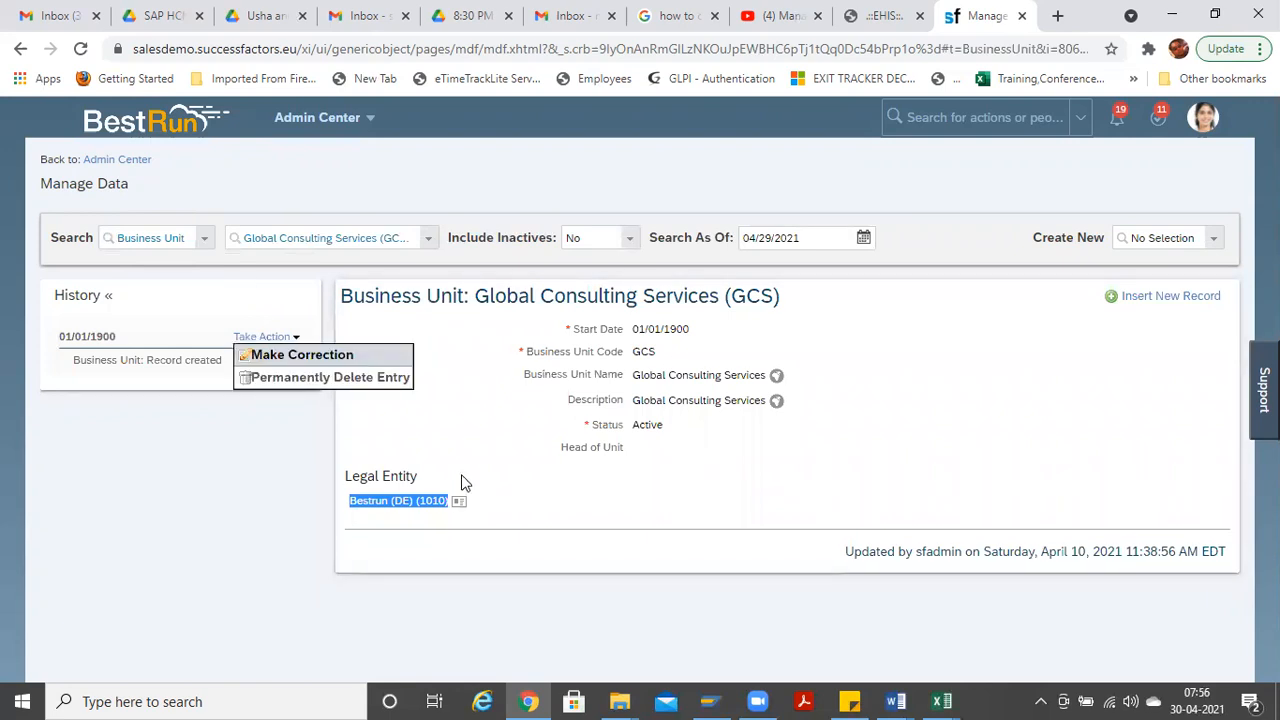
pyautogui.click(472, 470)
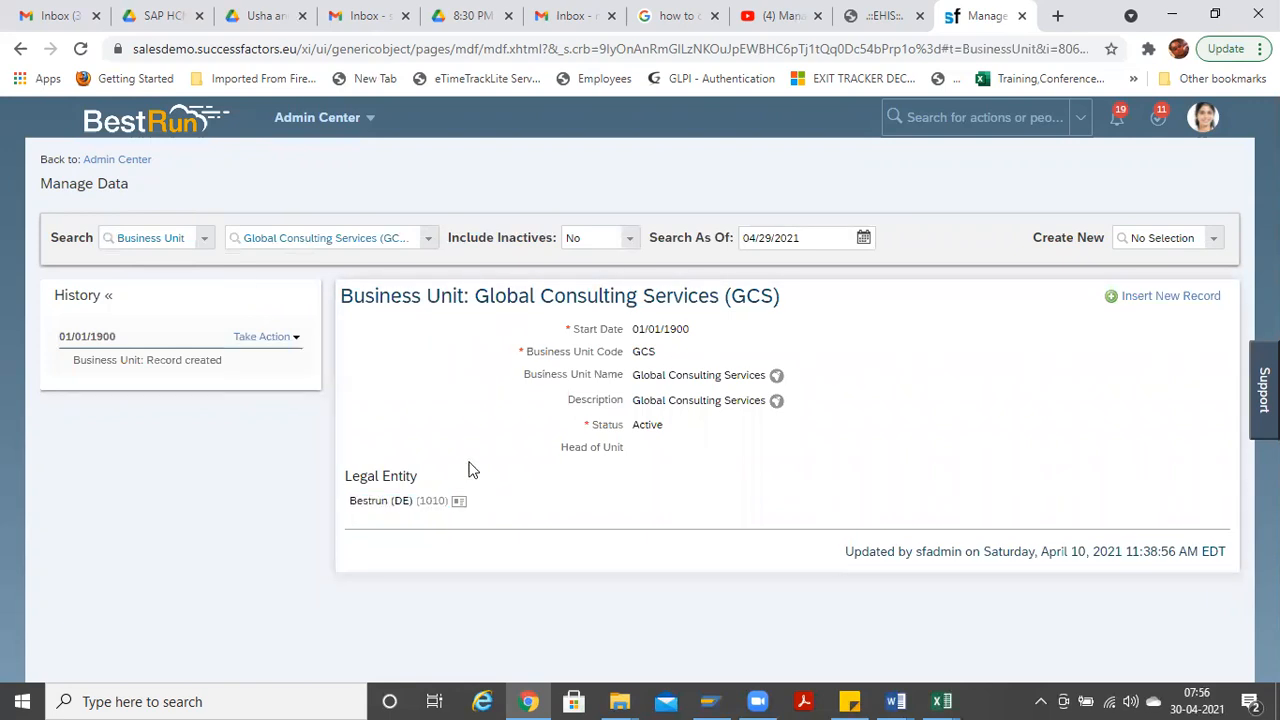
# Step: Open the Corporate Services (CORP_SVCS) record of the Division object and highlight its Business Unit association
pyautogui.click(204, 245)
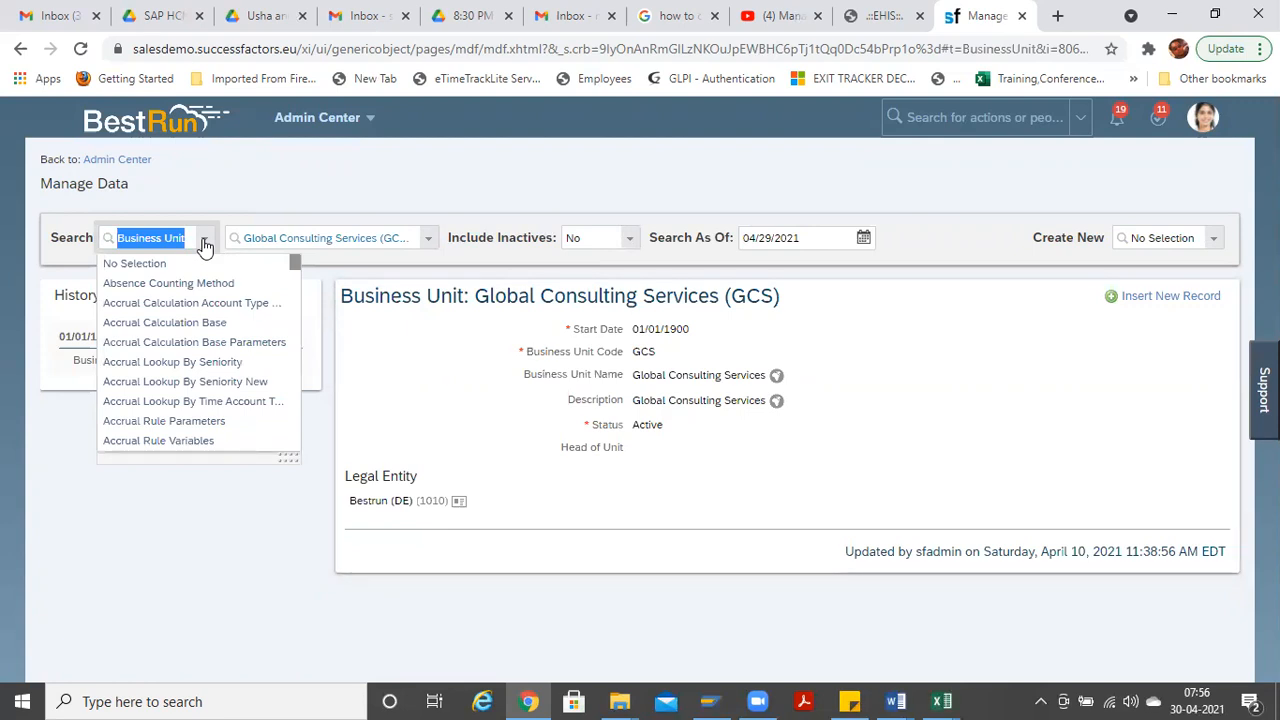
pyautogui.write('divi')
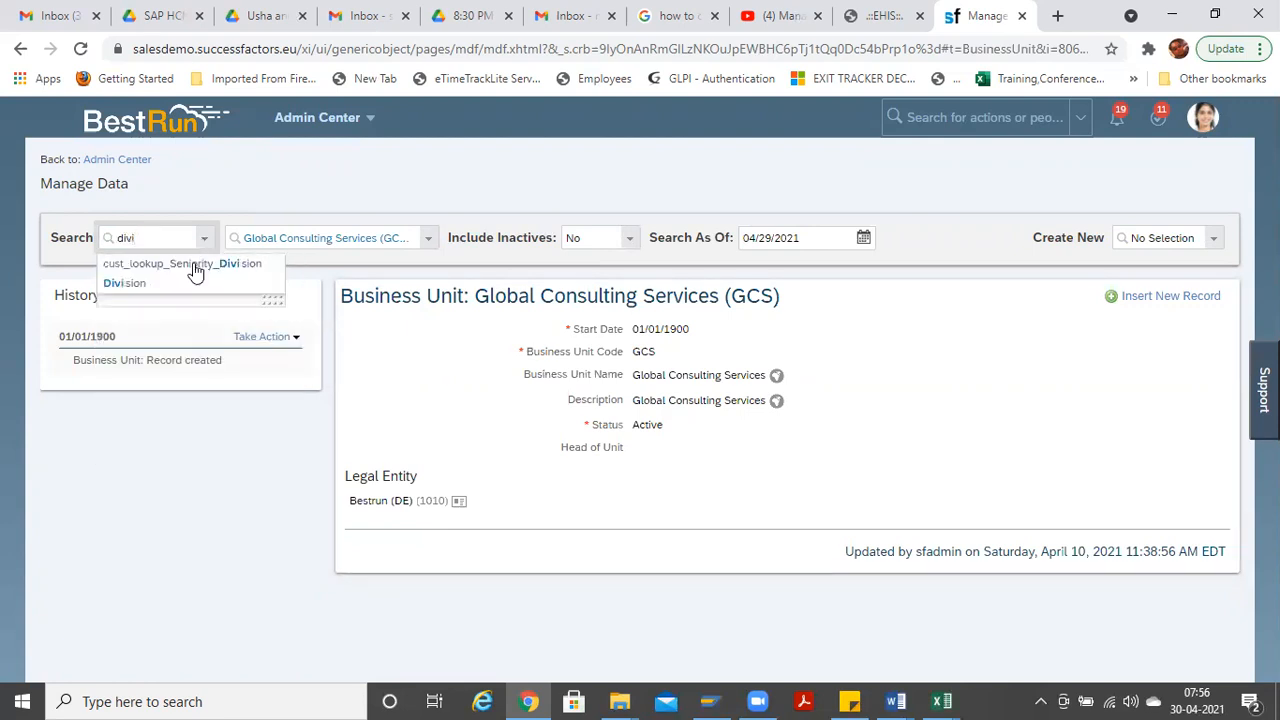
pyautogui.click(184, 286)
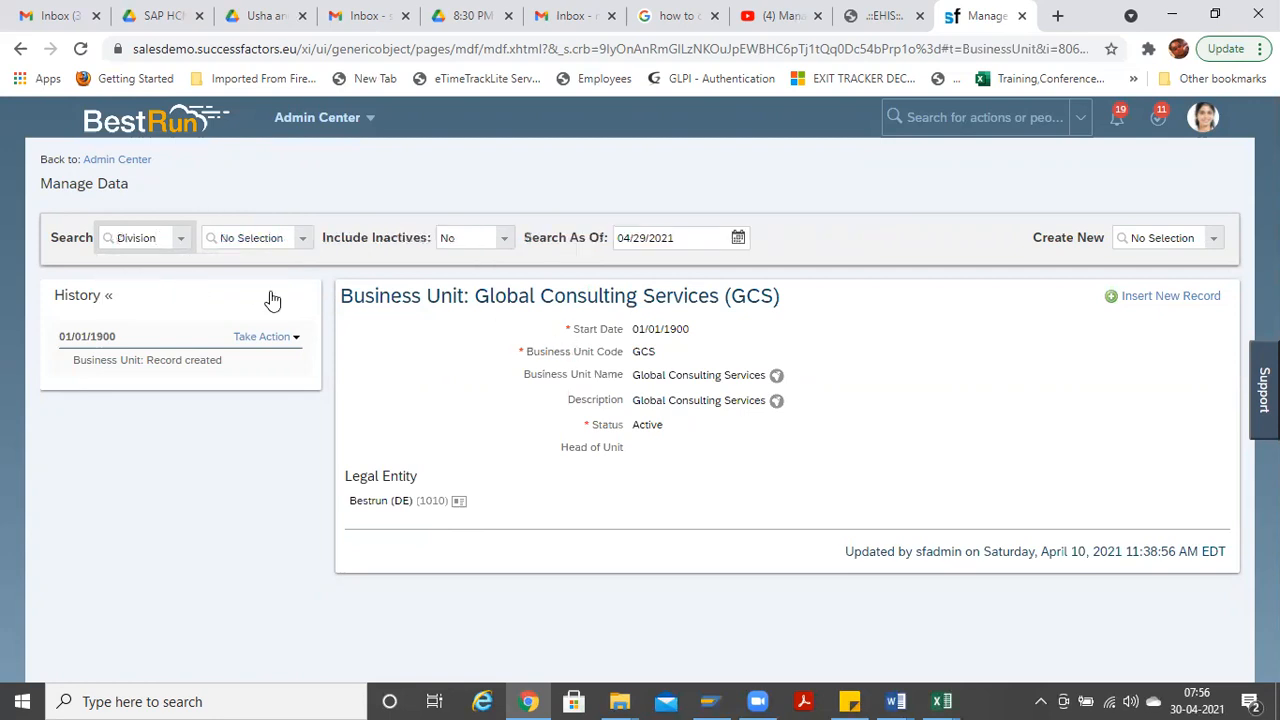
pyautogui.click(300, 240)
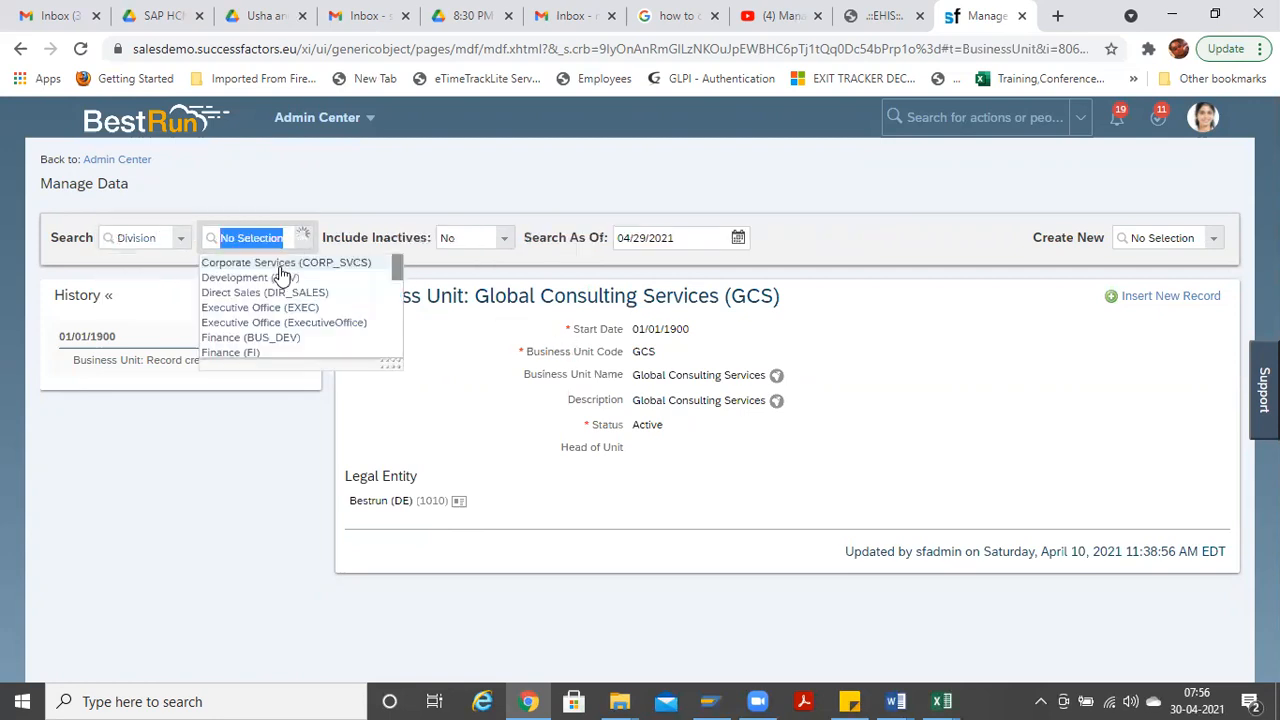
pyautogui.click(264, 264)
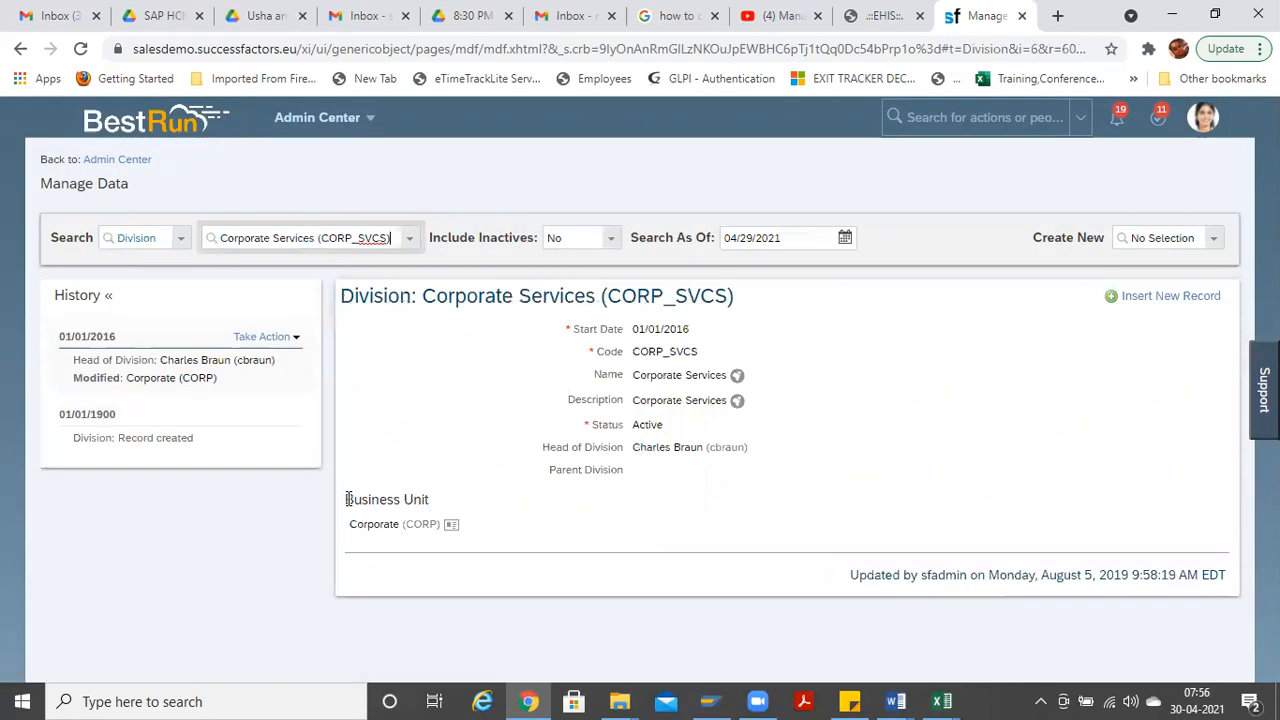
pyautogui.moveTo(346, 499); pyautogui.dragTo(460, 499)
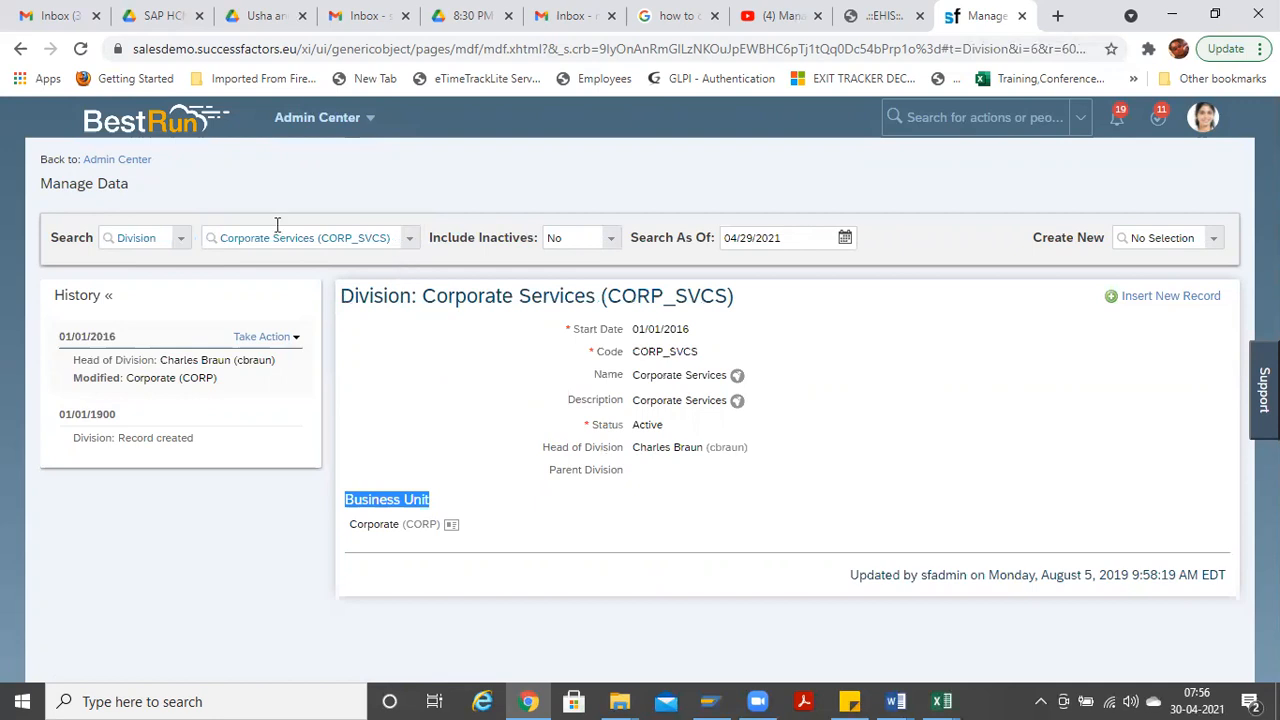
# Step: Open the ACCPAY (5000146) record of the Department object and highlight its details down to the associated division
pyautogui.click(179, 243)
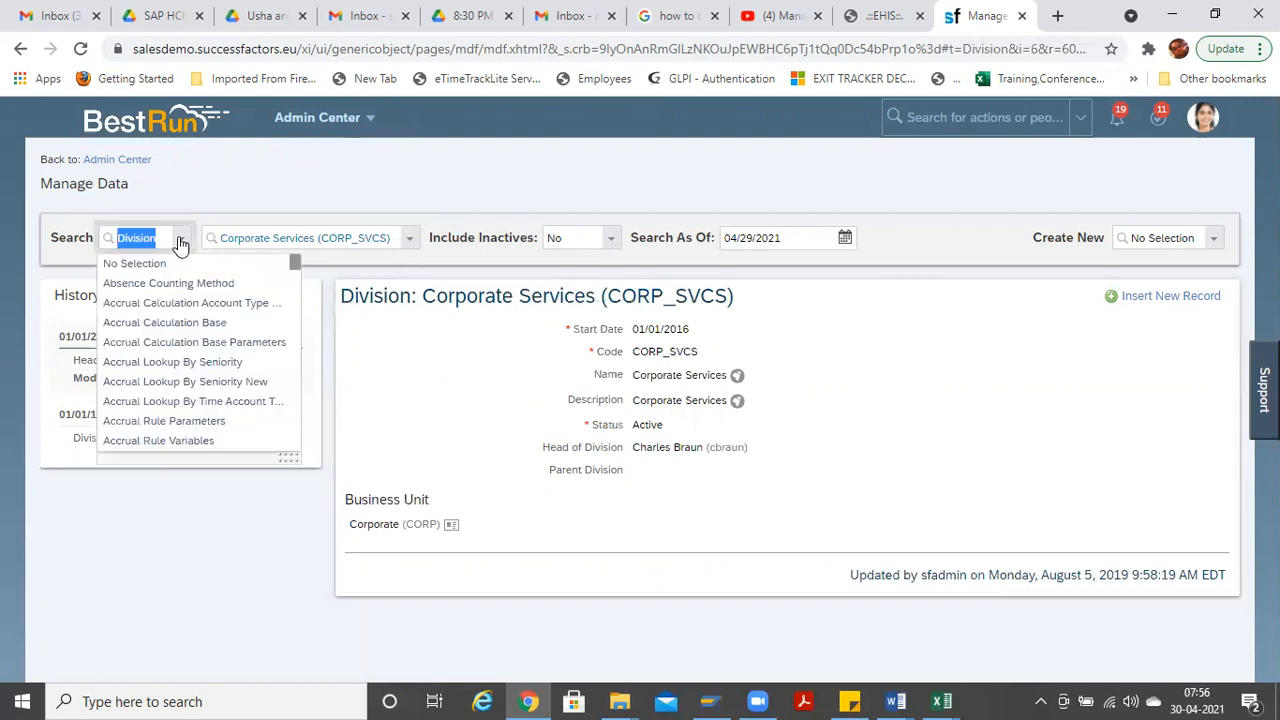
pyautogui.write('depart')
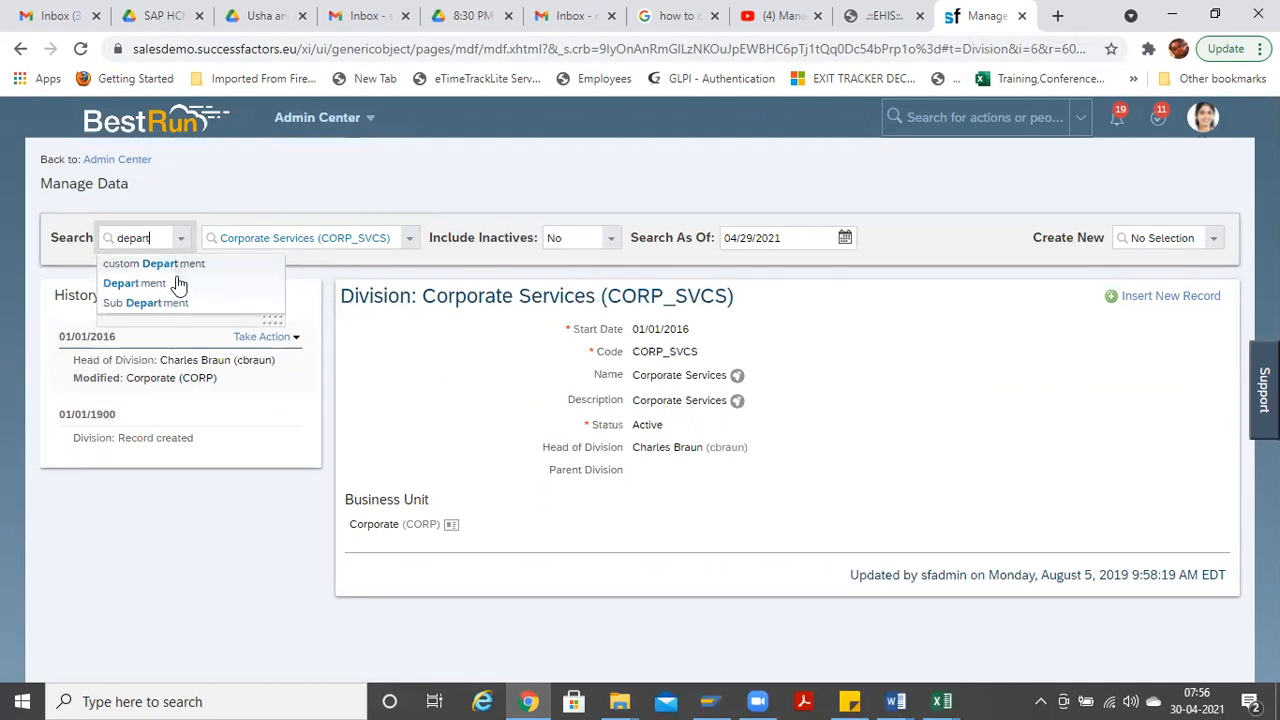
pyautogui.click(177, 285)
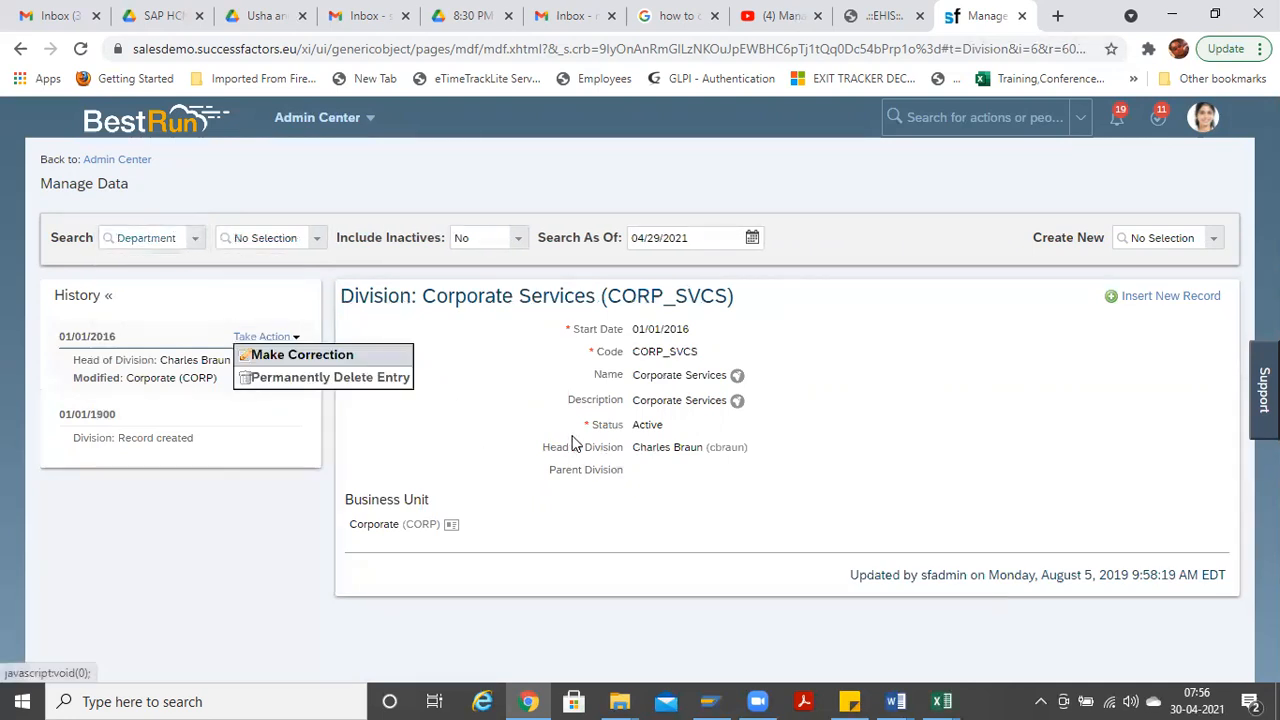
pyautogui.click(316, 248)
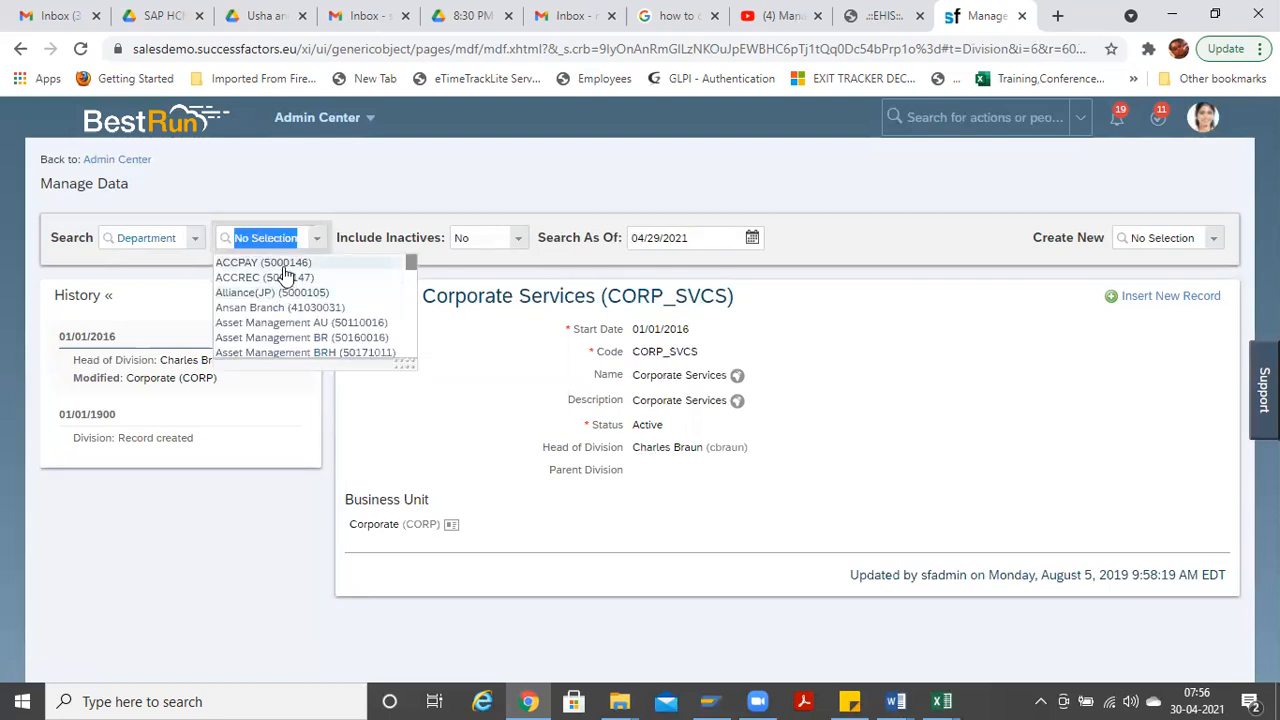
pyautogui.click(283, 266)
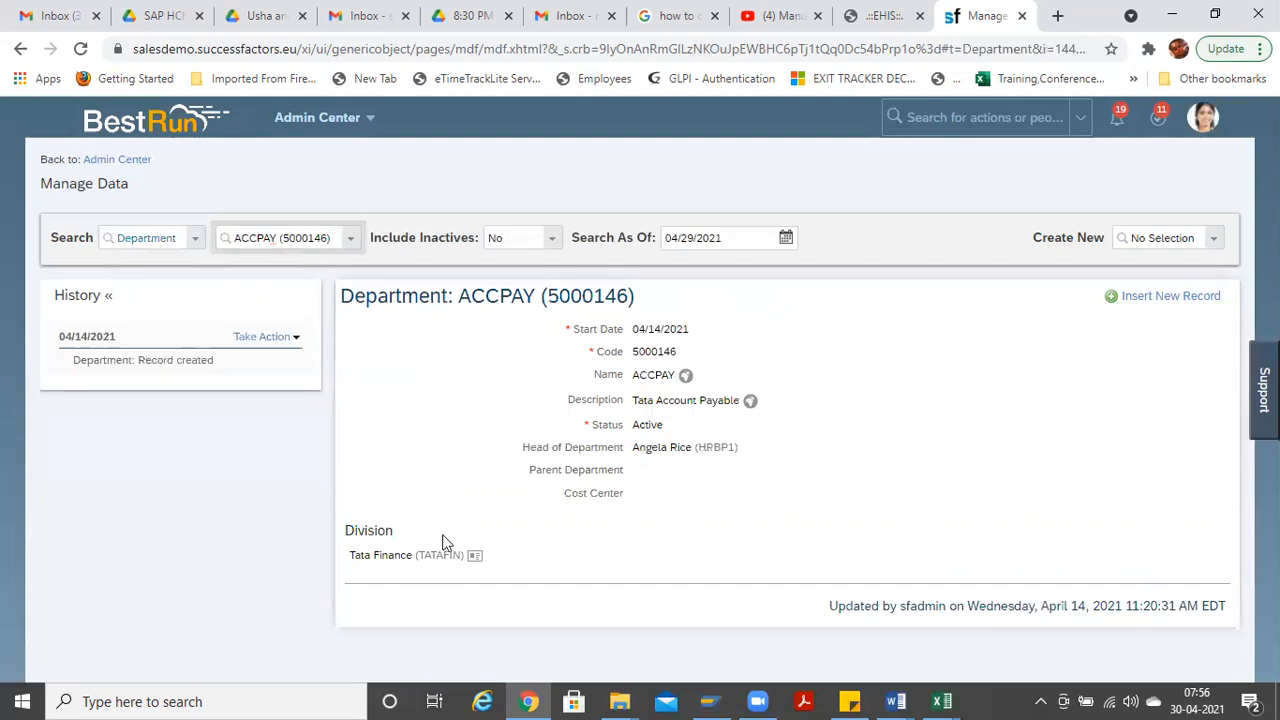
pyautogui.moveTo(443, 543); pyautogui.dragTo(465, 555)
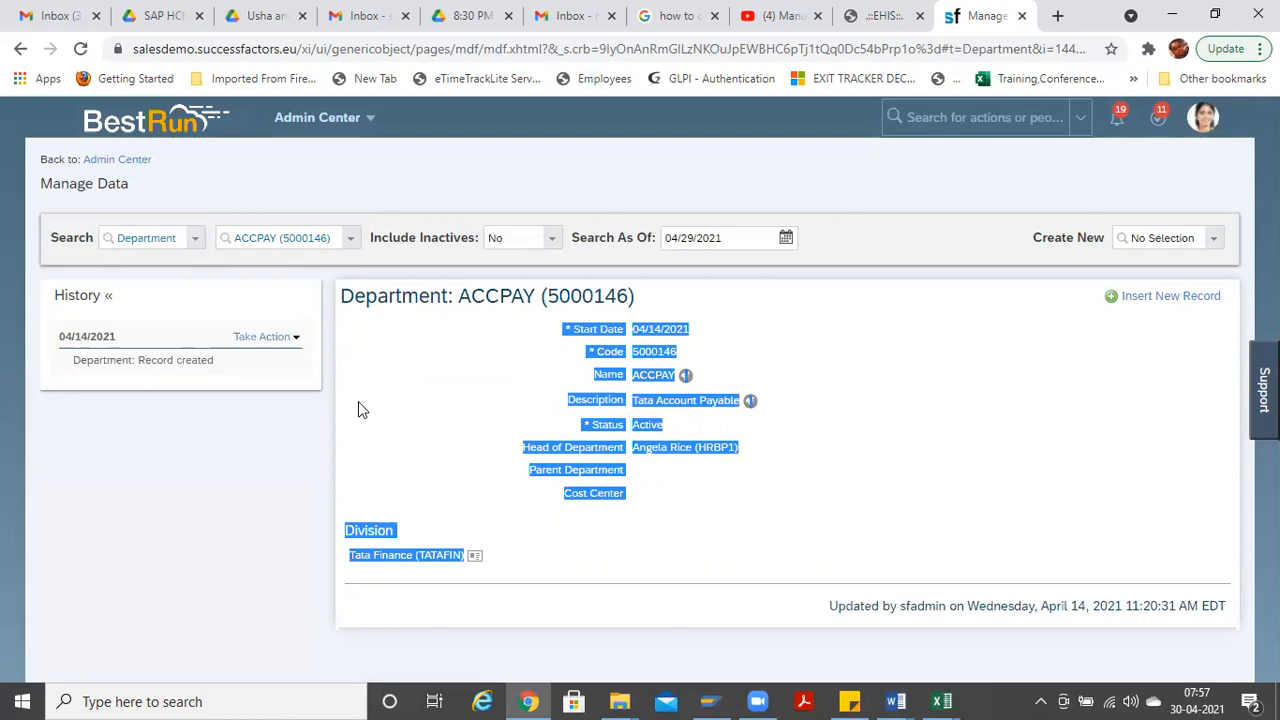
# Step: Switch to the Excel workbook Book4 and trace the hierarchy from Tata Electricals through HR and Benefits to Payroll and Recruitment
pyautogui.hotkey('alt', 'Tab')
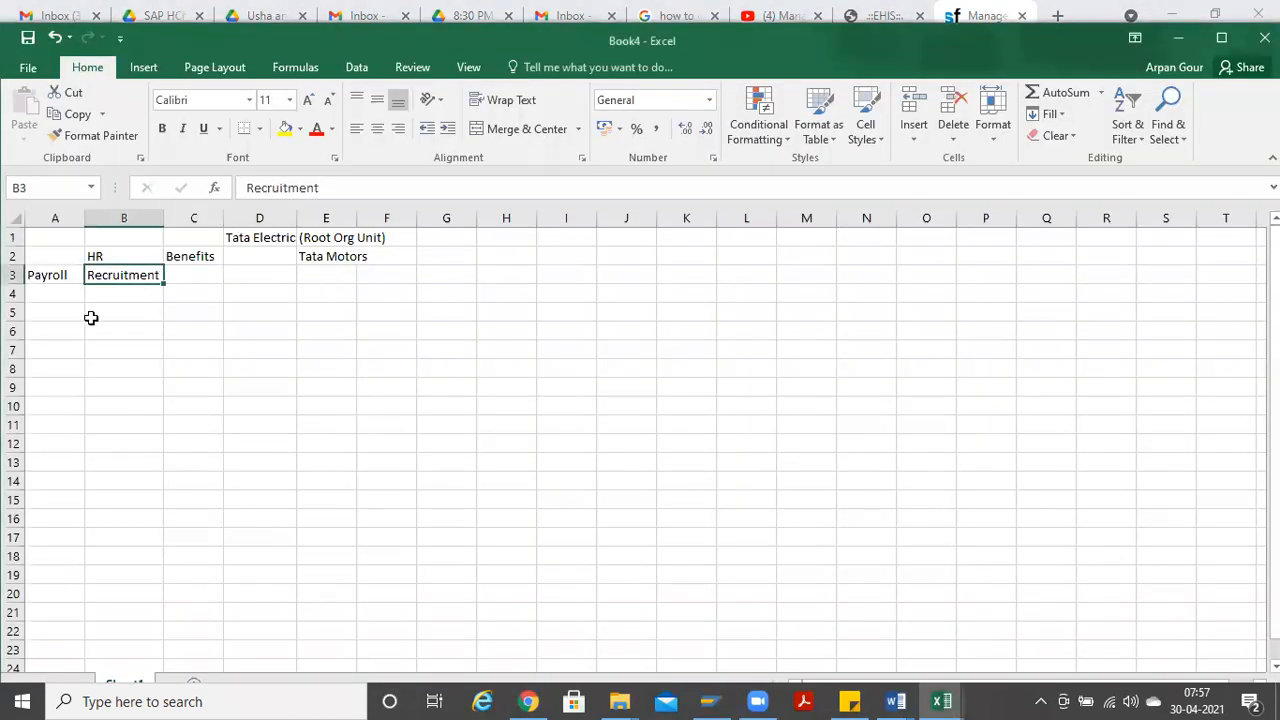
pyautogui.click(262, 236)
pyautogui.click(200, 252)
pyautogui.click(118, 254)
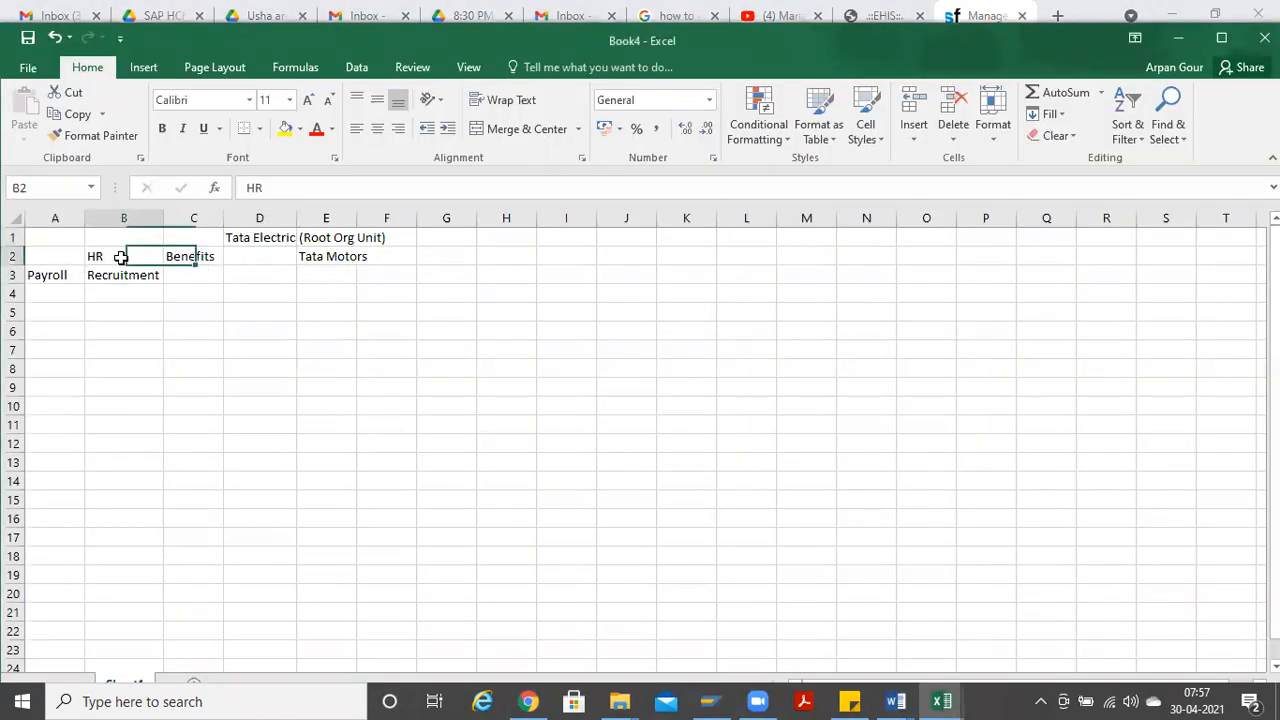
pyautogui.click(115, 278)
pyautogui.click(64, 275)
pyautogui.click(119, 279)
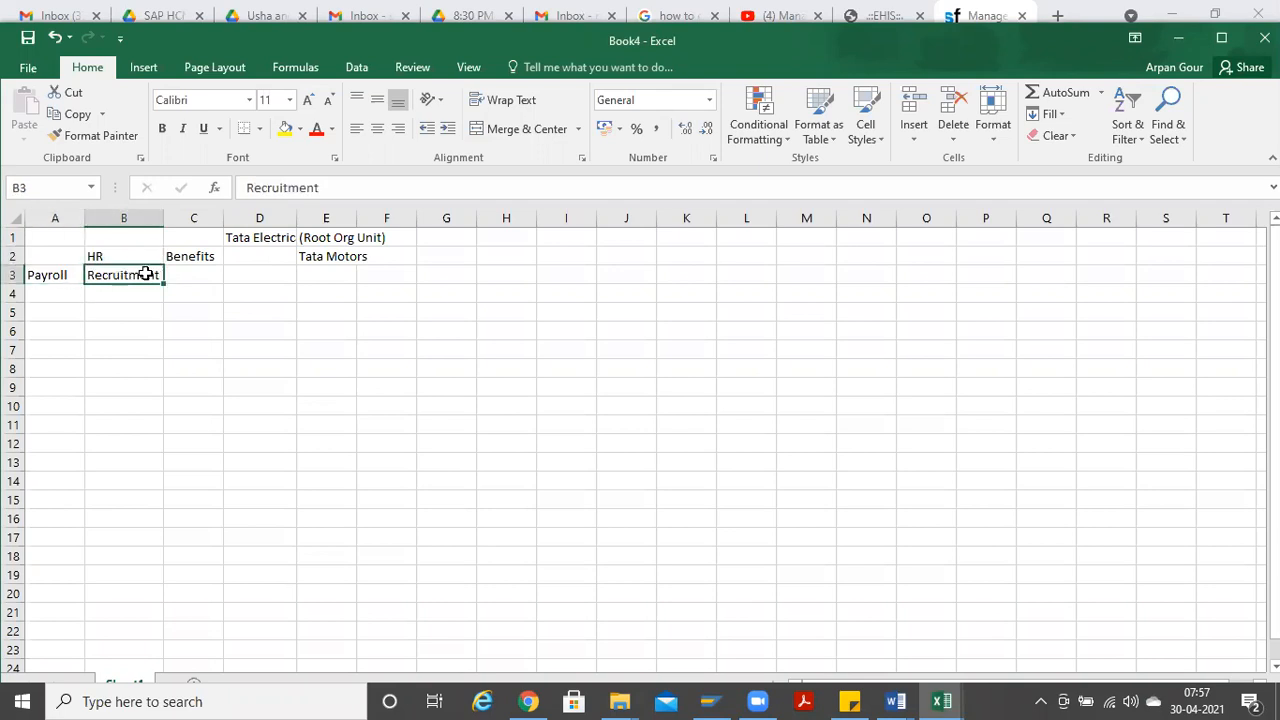
pyautogui.click(252, 237)
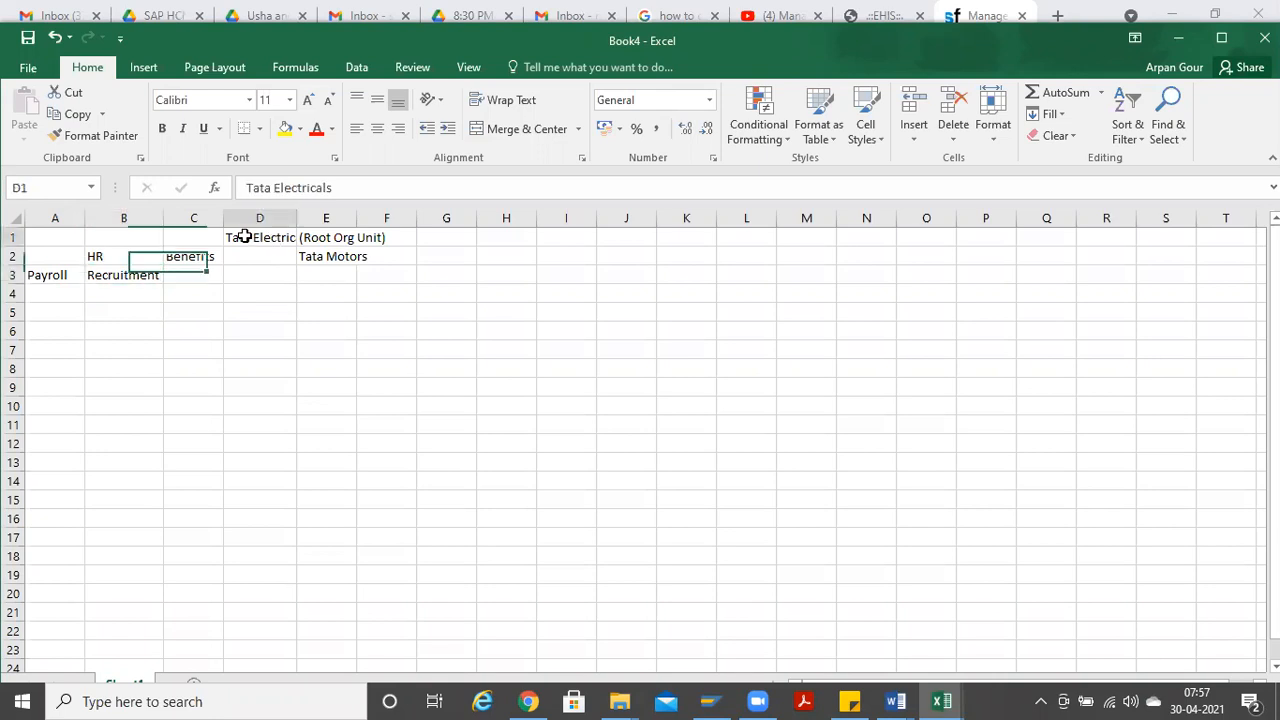
pyautogui.click(94, 255)
pyautogui.write('HR')
pyautogui.click(183, 257)
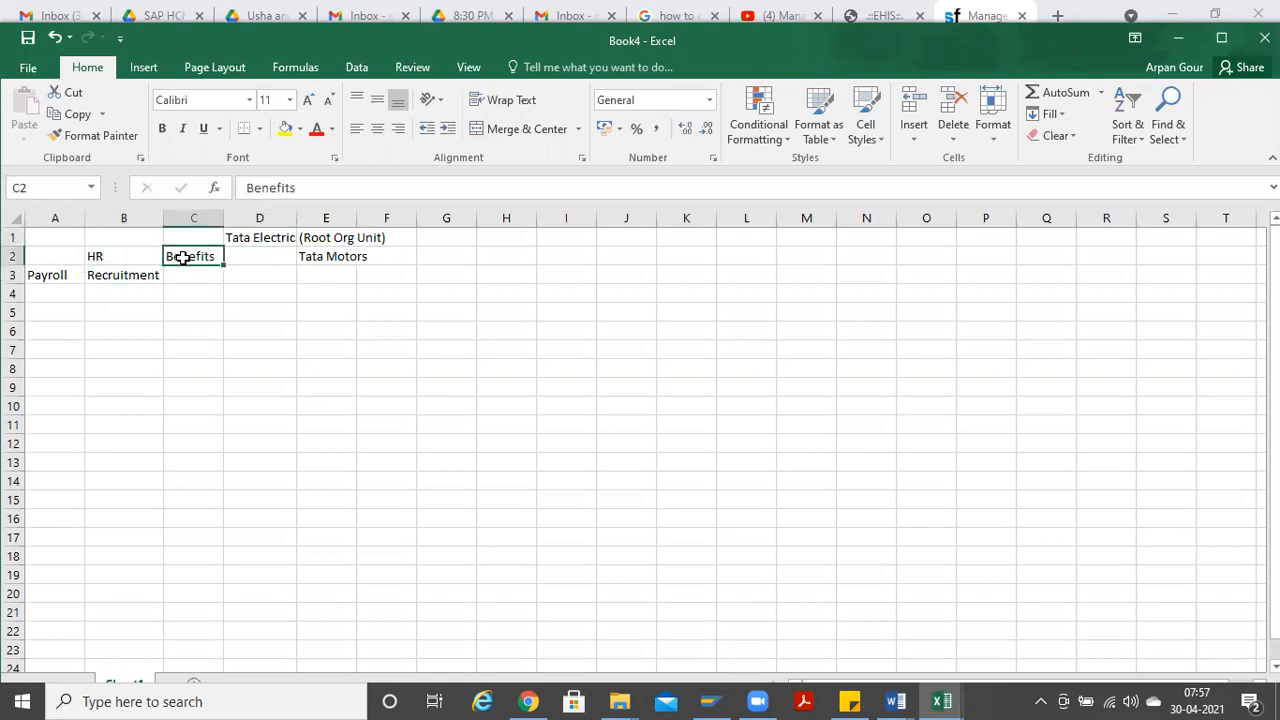
pyautogui.click(43, 274)
pyautogui.click(130, 271)
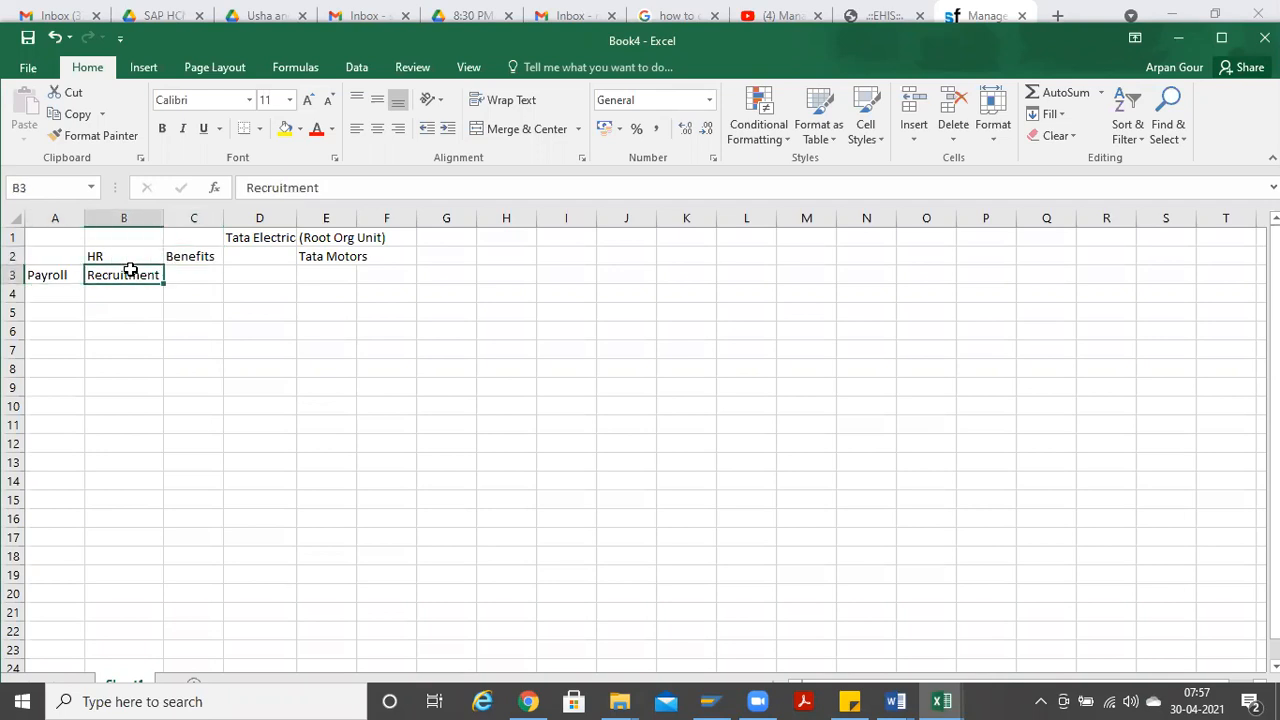
# Step: Point out the empty level beneath Payroll and Recruitment by selecting cells A5:C5, ending on cell A4
pyautogui.click(48, 292)
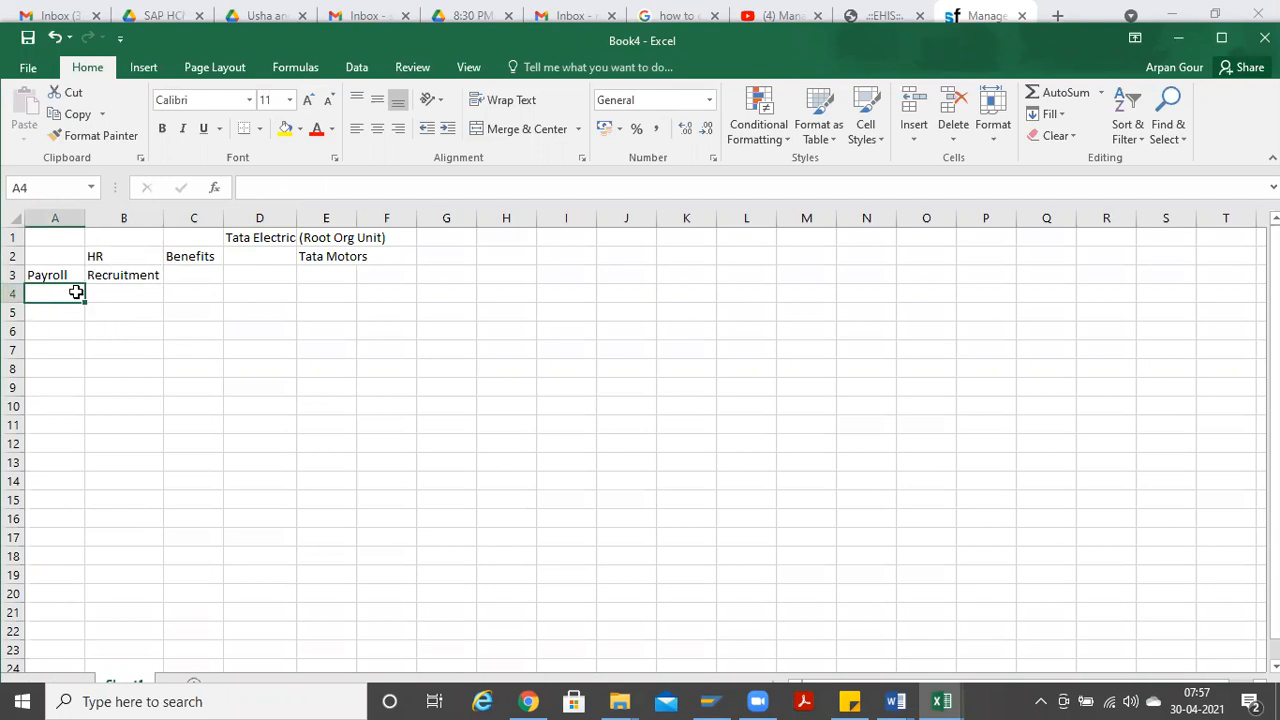
pyautogui.press('Down')
pyautogui.hotkey('shift', 'Right')
pyautogui.hotkey('shift', 'Right')
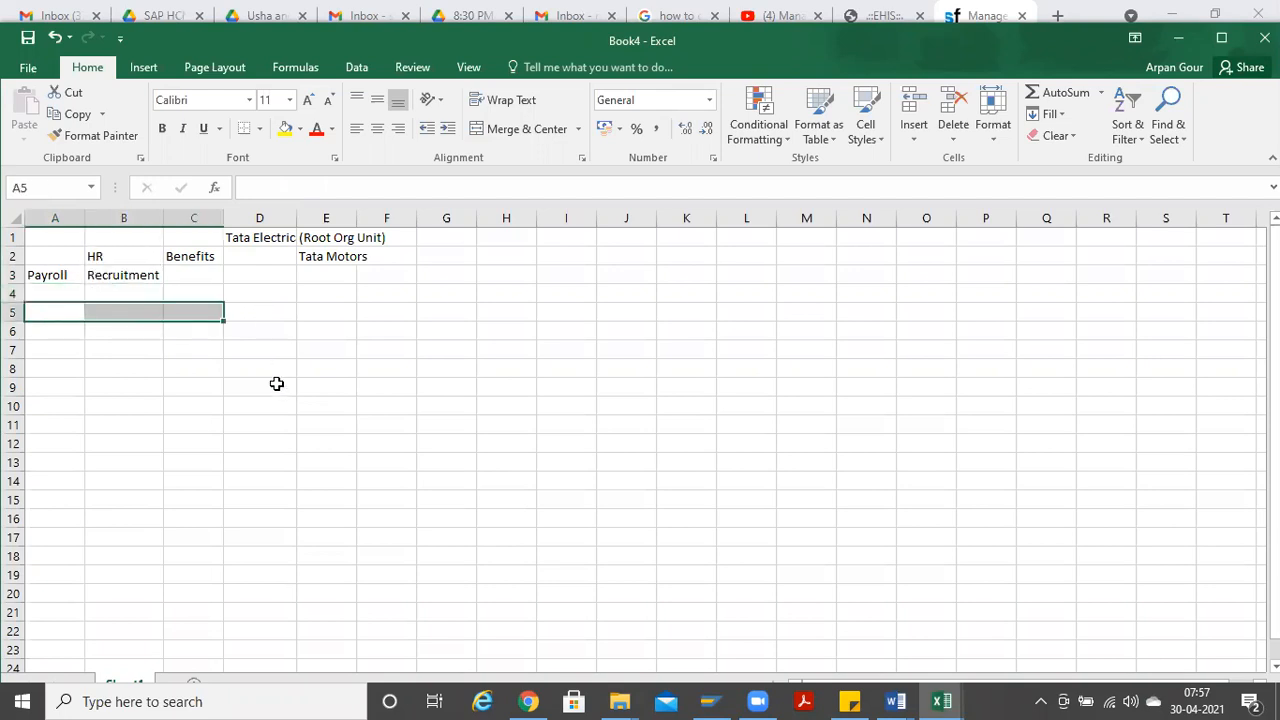
pyautogui.click(38, 291)
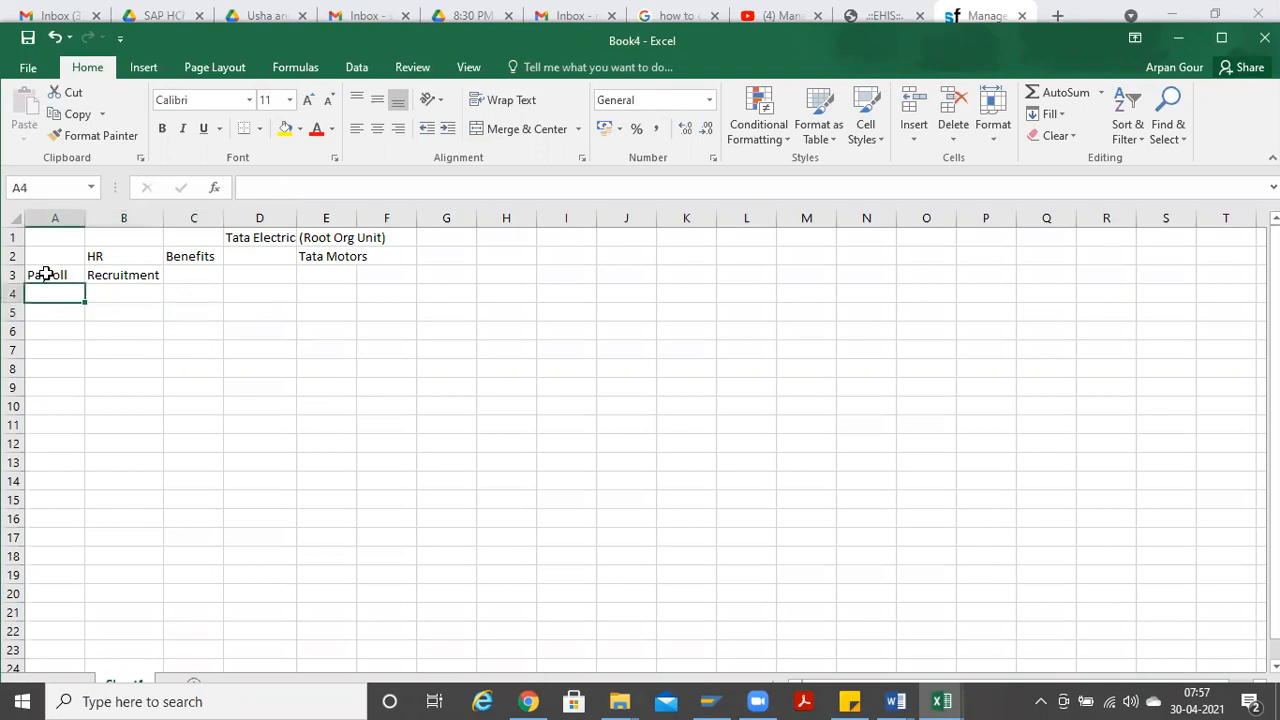
# Step: Switch back to SuccessFactors in the browser and open the Company Structure Overview of the Org Chart
pyautogui.click(40, 274)
pyautogui.hotkey('alt', 'Tab')
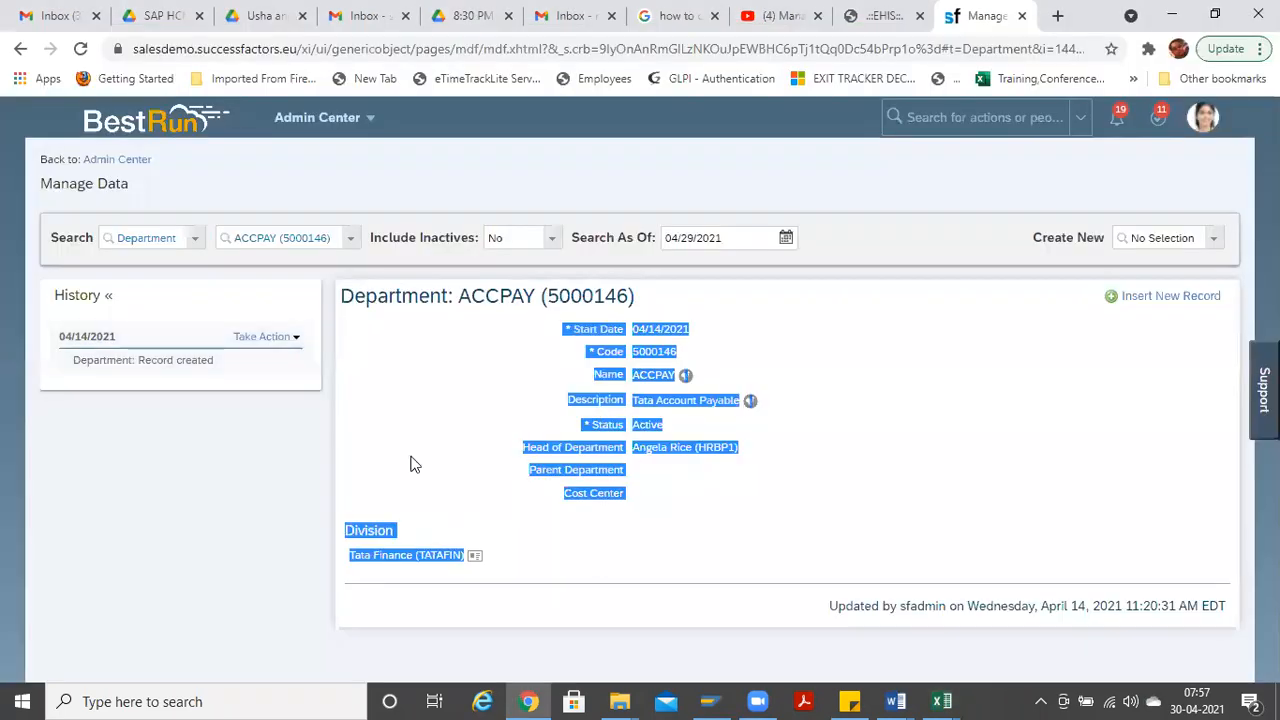
pyautogui.click(317, 117)
pyautogui.click(318, 537)
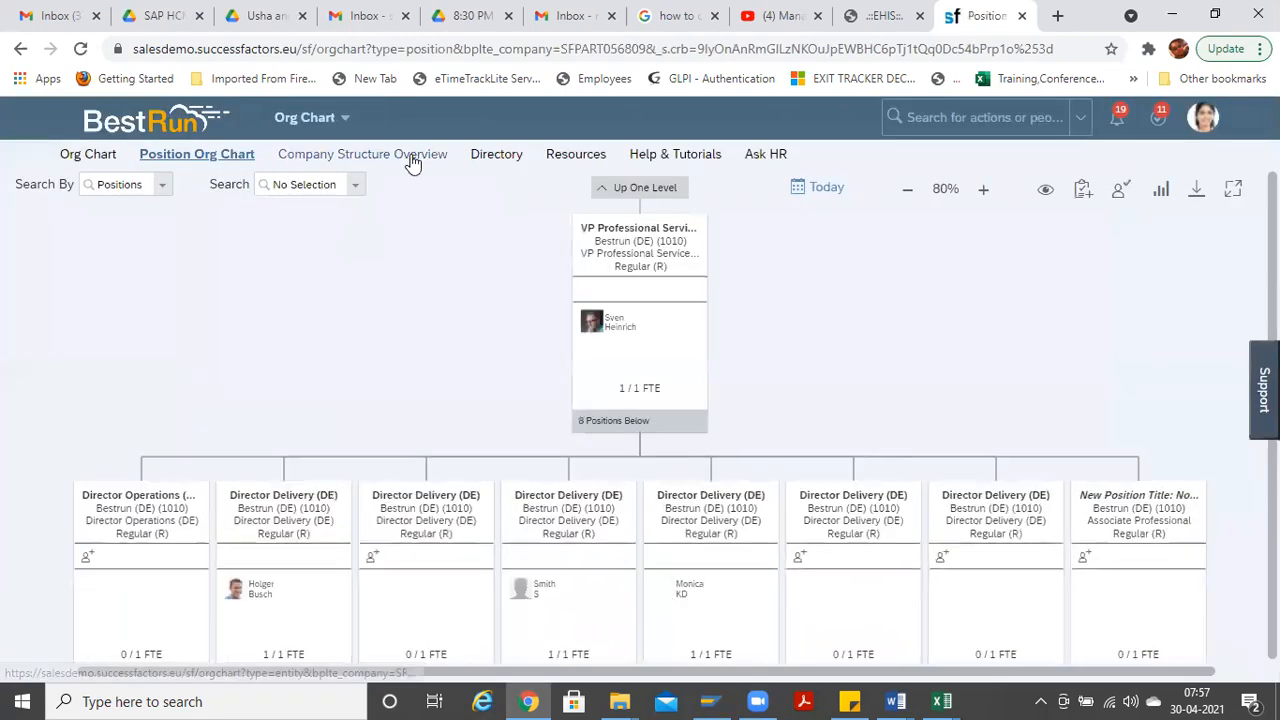
pyautogui.click(410, 158)
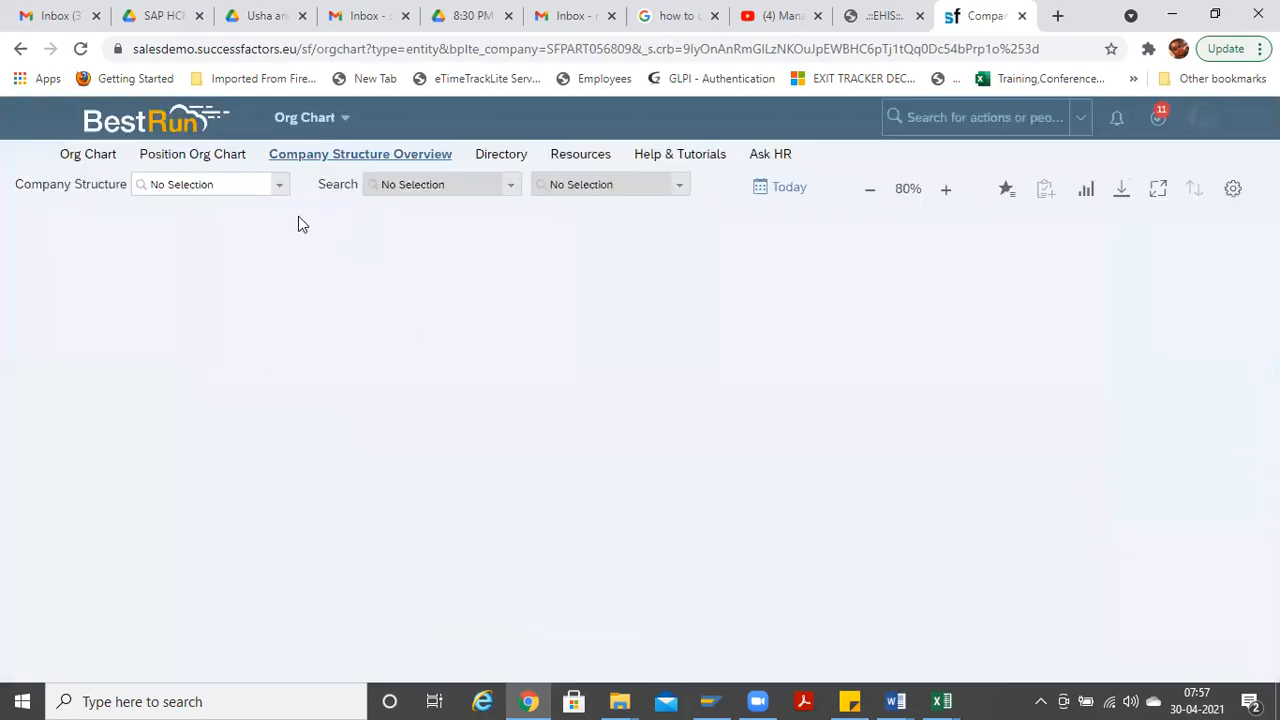
# Step: Try to display the XYZ Legal Entity company structure in the overview
pyautogui.click(283, 197)
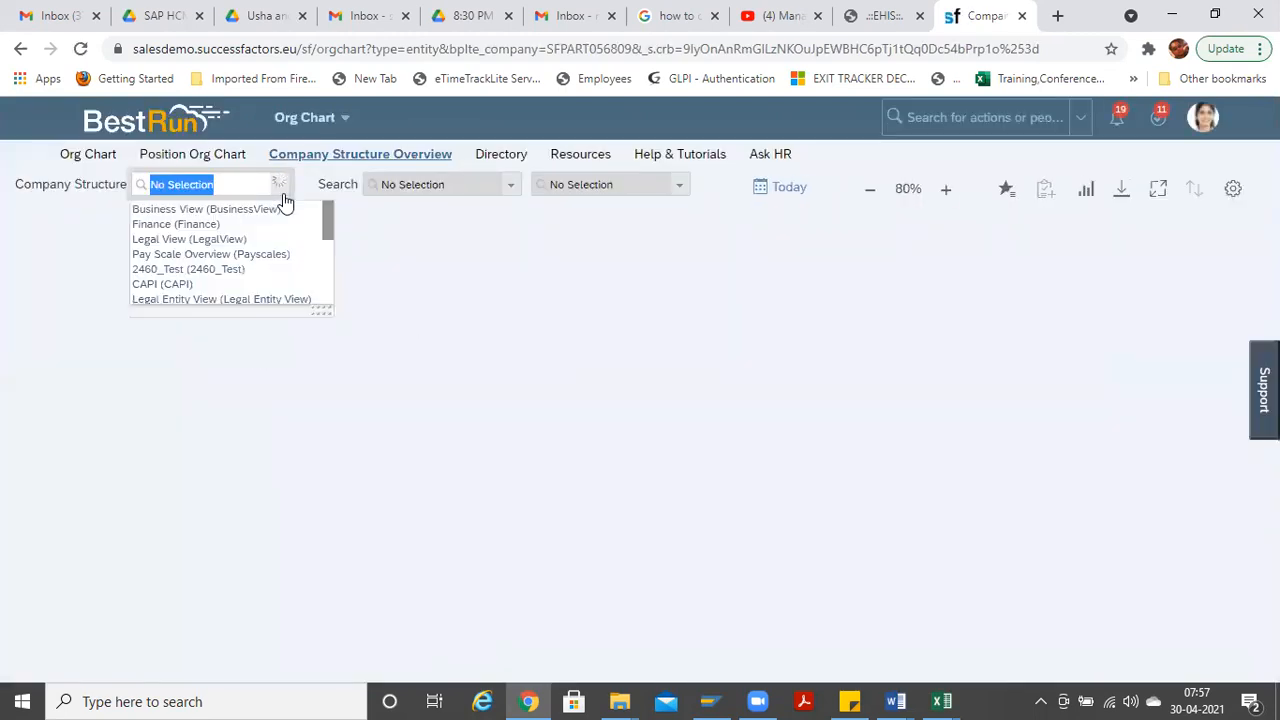
pyautogui.moveTo(326, 226); pyautogui.dragTo(327, 314)
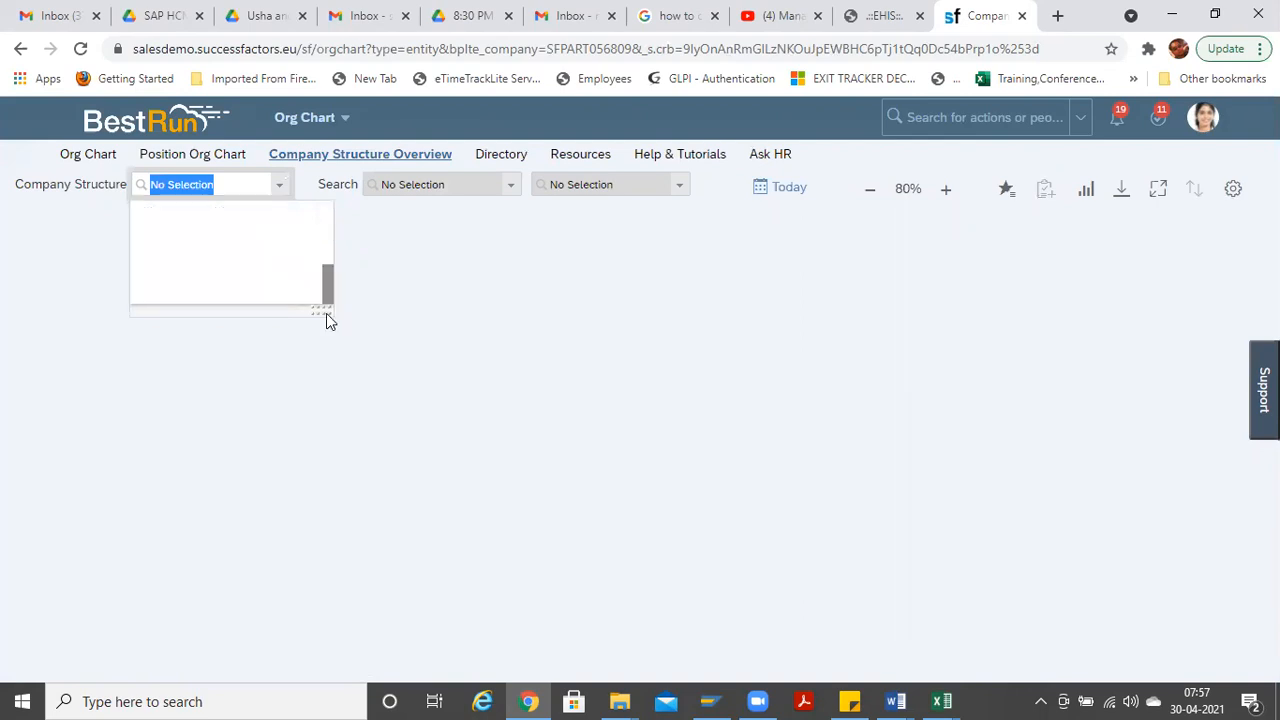
pyautogui.click(235, 270)
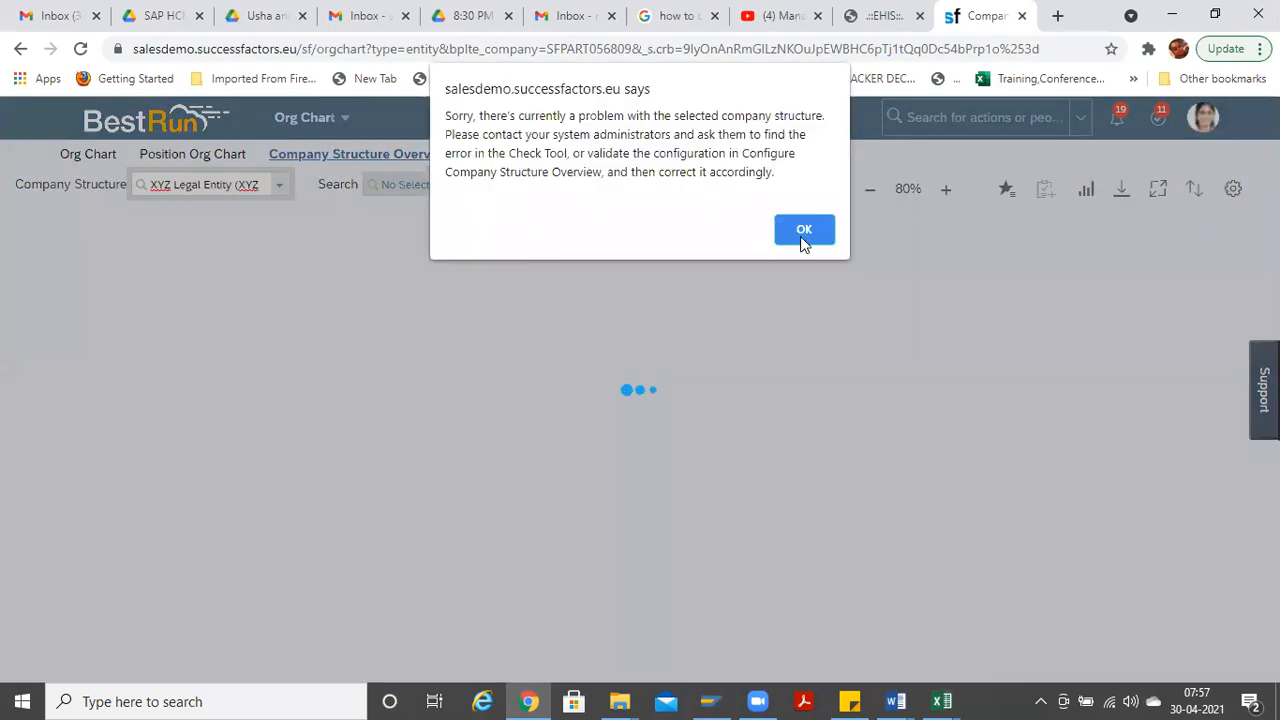
pyautogui.click(803, 230)
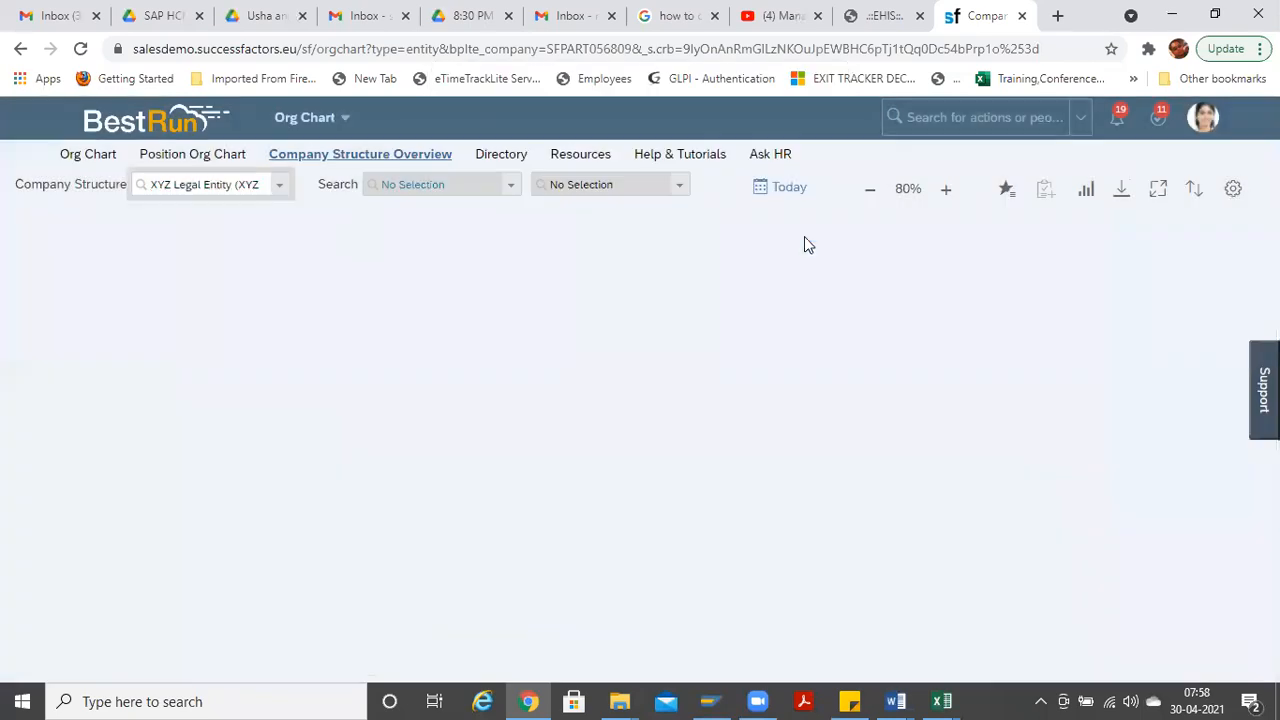
# Step: Search the available actions for the company structure configuration and open the Company Structure Configuration page
pyautogui.click(974, 117)
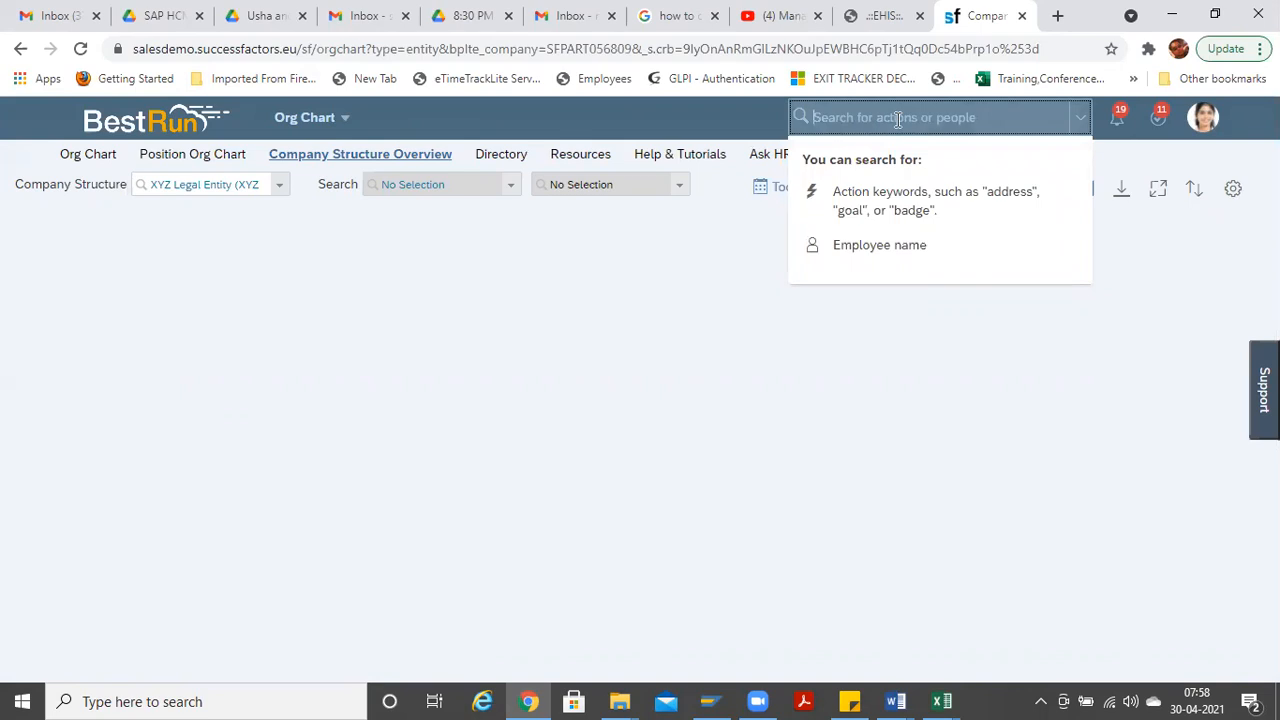
pyautogui.write('d')
pyautogui.write('ompany stru')
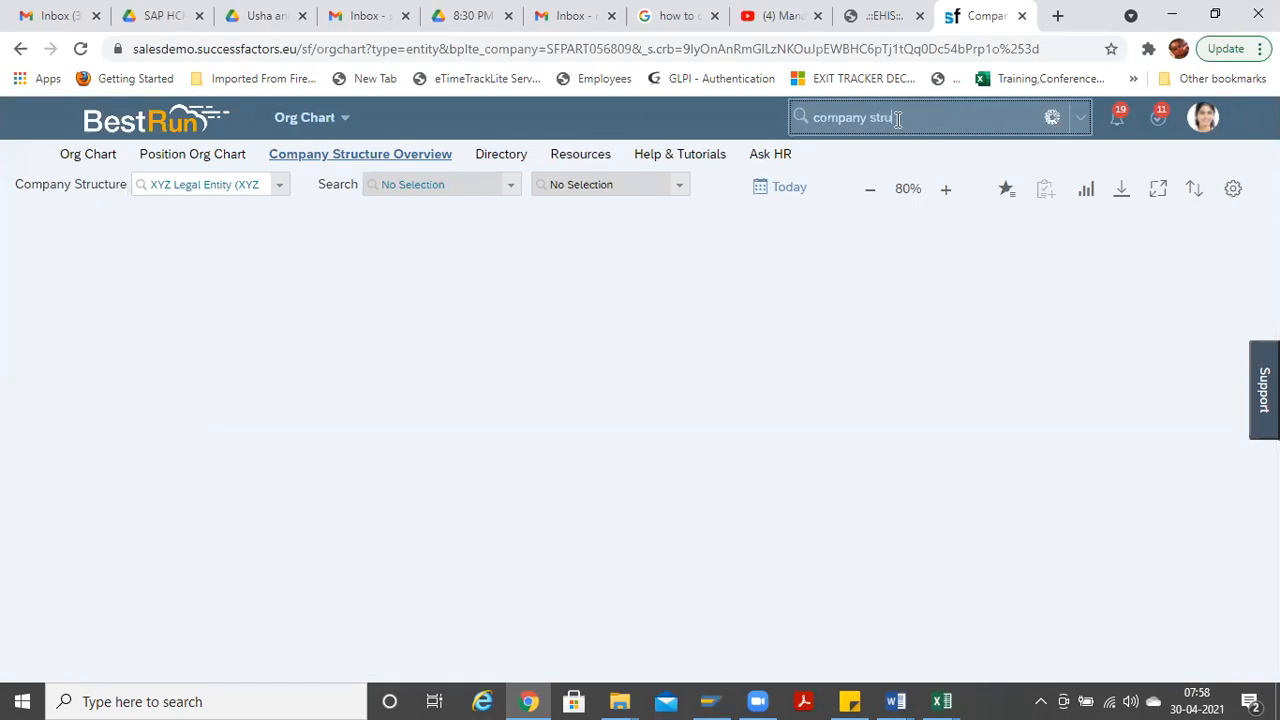
pyautogui.write('c')
pyautogui.press('BackSpace')
pyautogui.press('BackSpace')
pyautogui.press('BackSpace')
pyautogui.write('ture')
pyautogui.click(898, 156)
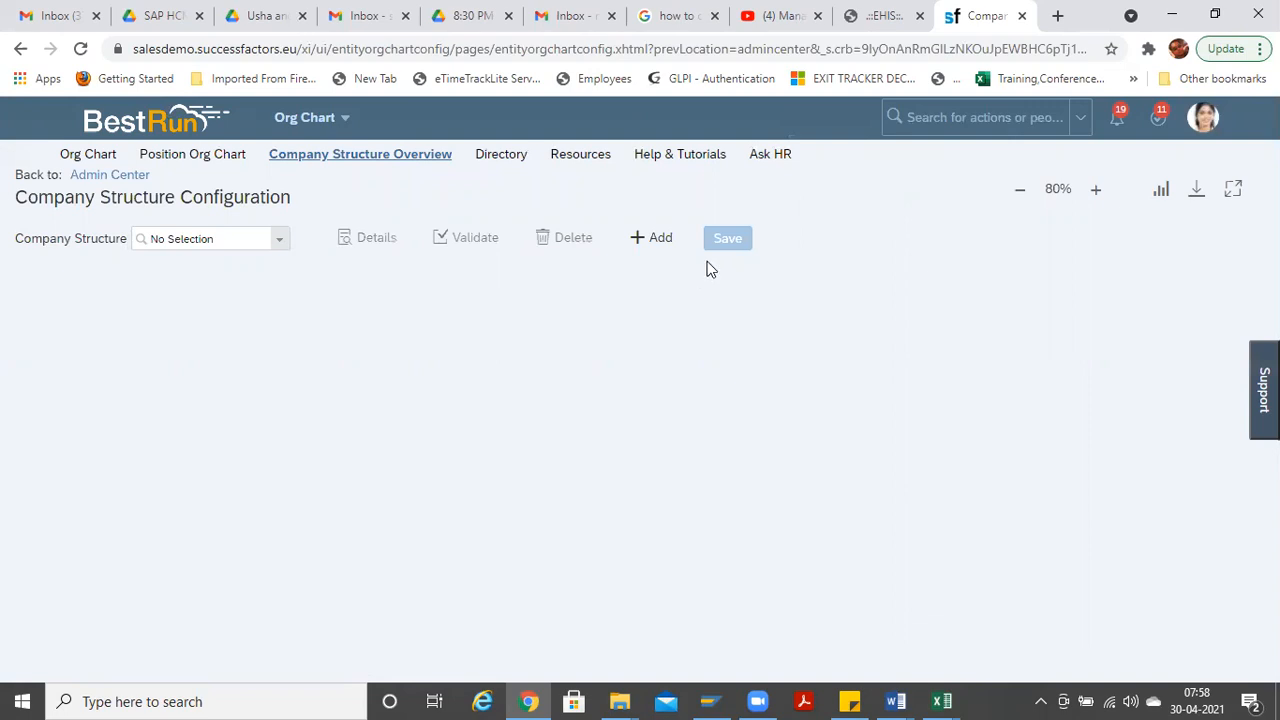
# Step: Load the XYZ Legal Entity structure for configuration and review its levels from Legal Entity downward
pyautogui.click(281, 248)
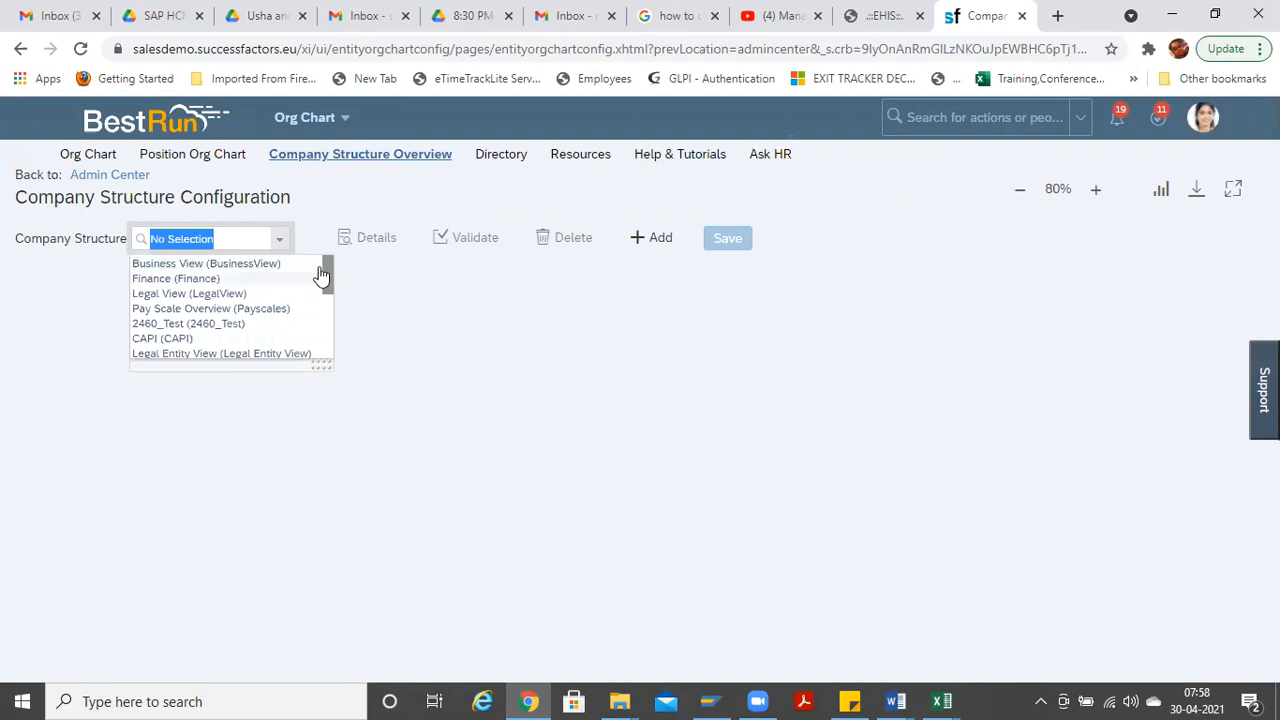
pyautogui.moveTo(327, 277); pyautogui.dragTo(334, 368)
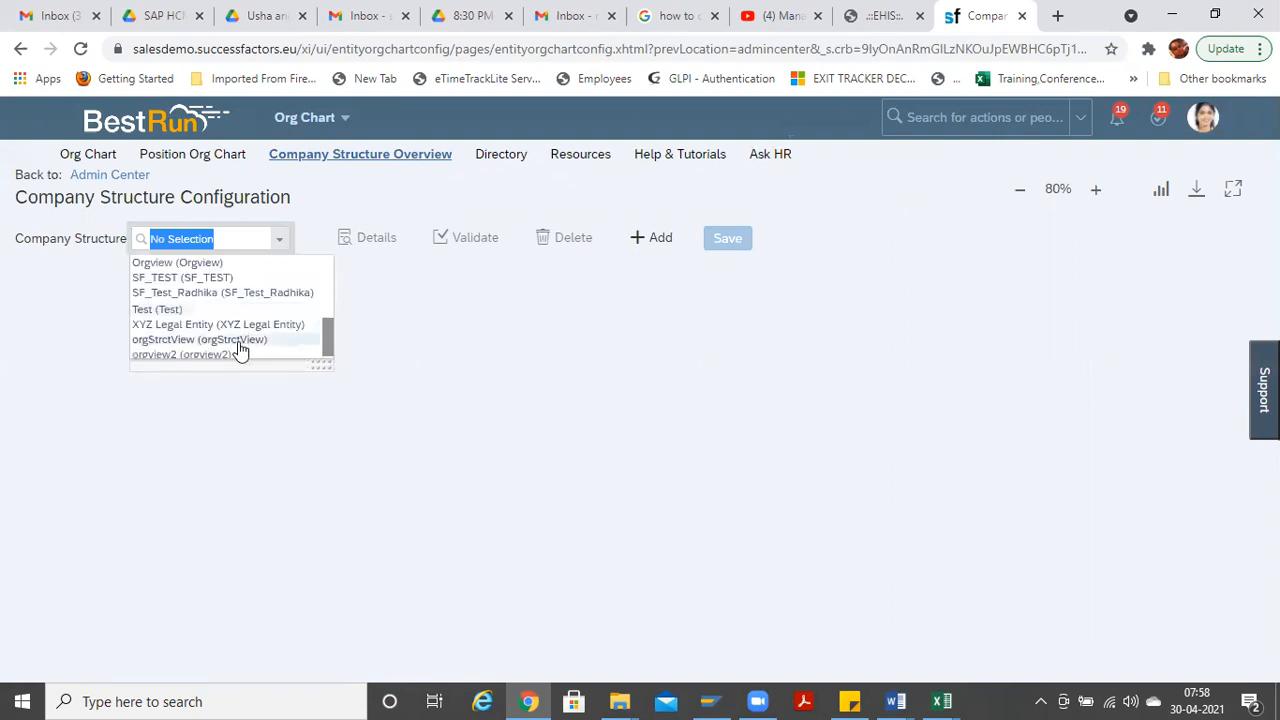
pyautogui.click(238, 328)
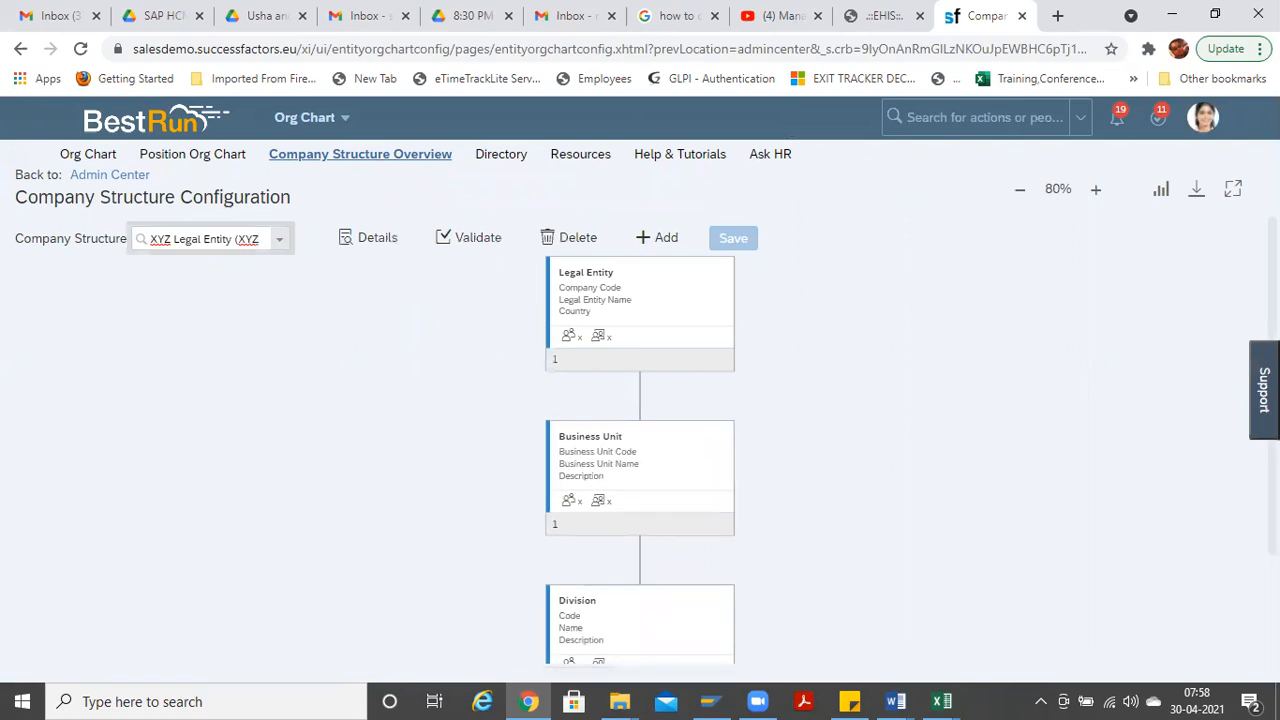
pyautogui.scroll(-4, 640, 420)
pyautogui.scroll(5, 640, 420)
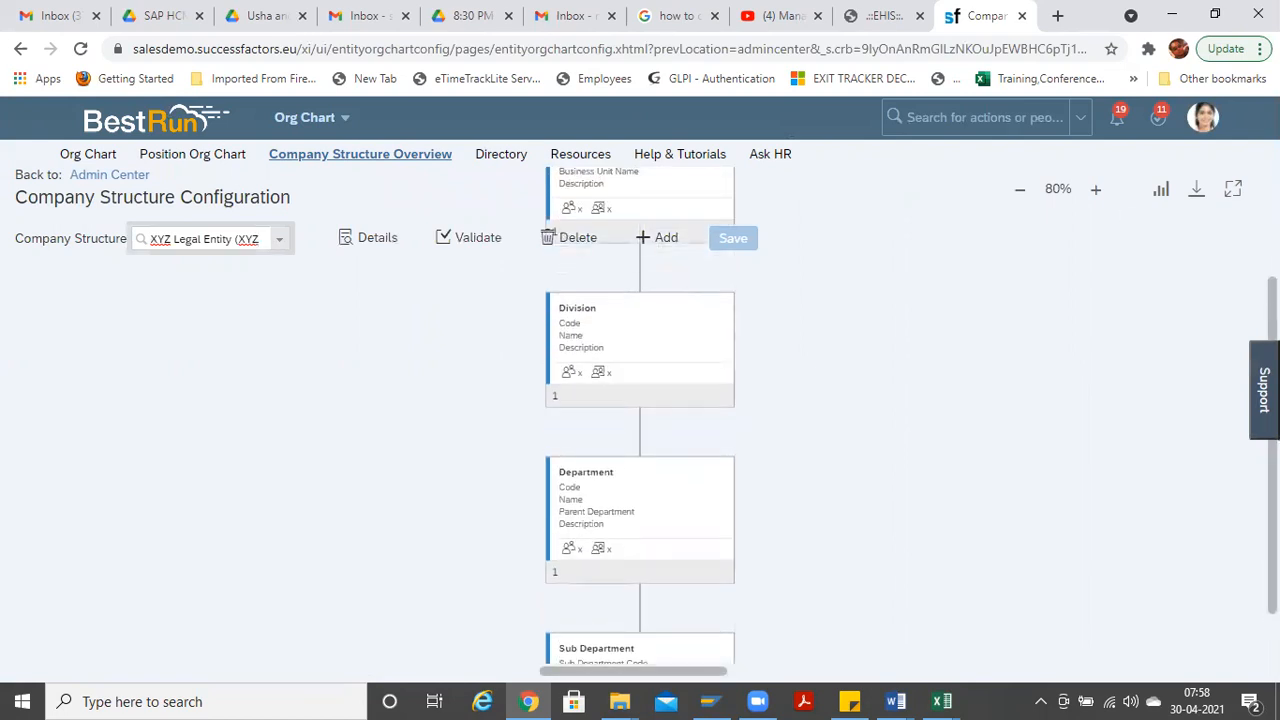
pyautogui.scroll(-1, 640, 480)
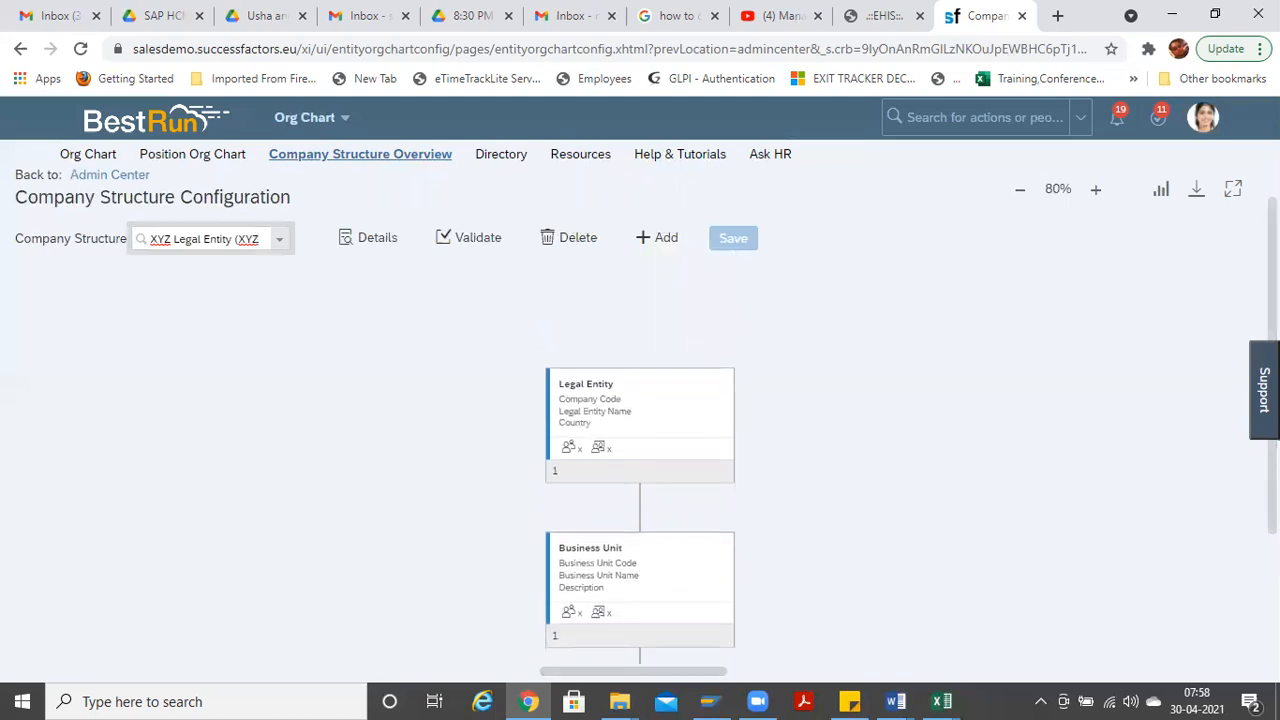
pyautogui.scroll(-2, 733, 270)
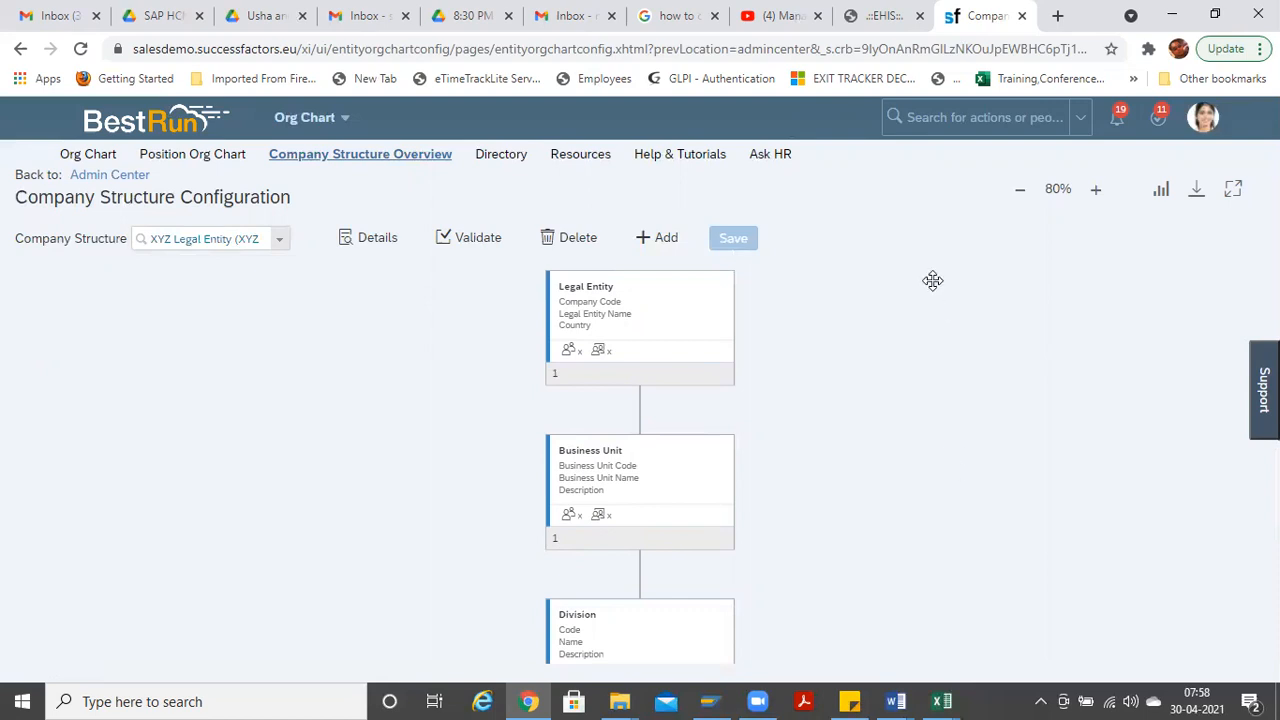
# Step: Delete the Sub Department entity beneath Department and save the XYZ Legal Entity structure
pyautogui.scroll(-2, 930, 270)
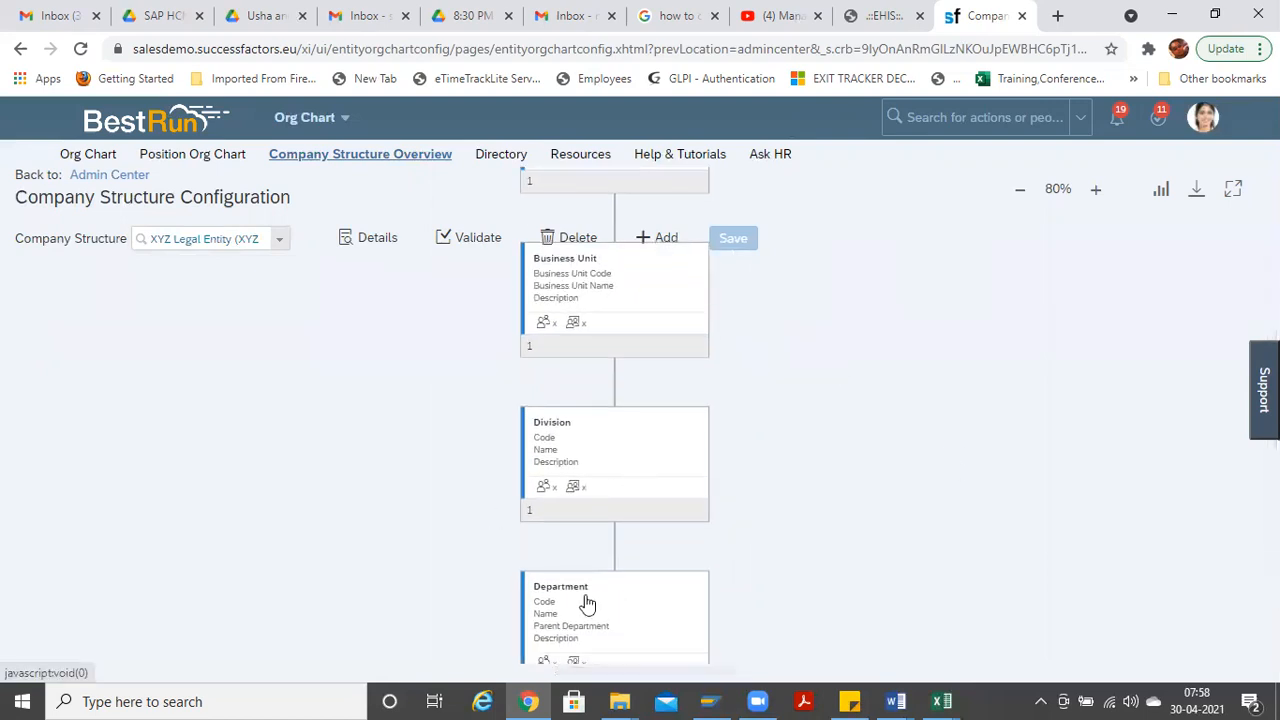
pyautogui.scroll(-1, 1111, 266)
pyautogui.scroll(-2, 1111, 266)
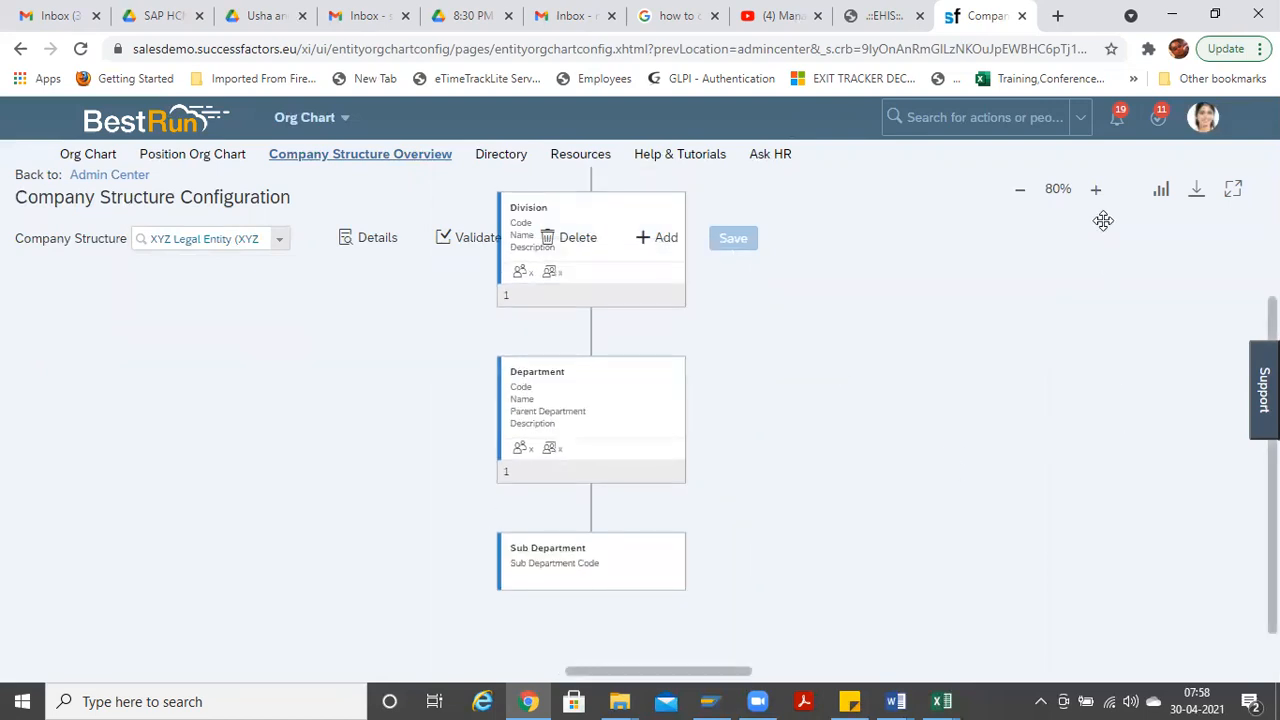
pyautogui.click(543, 565)
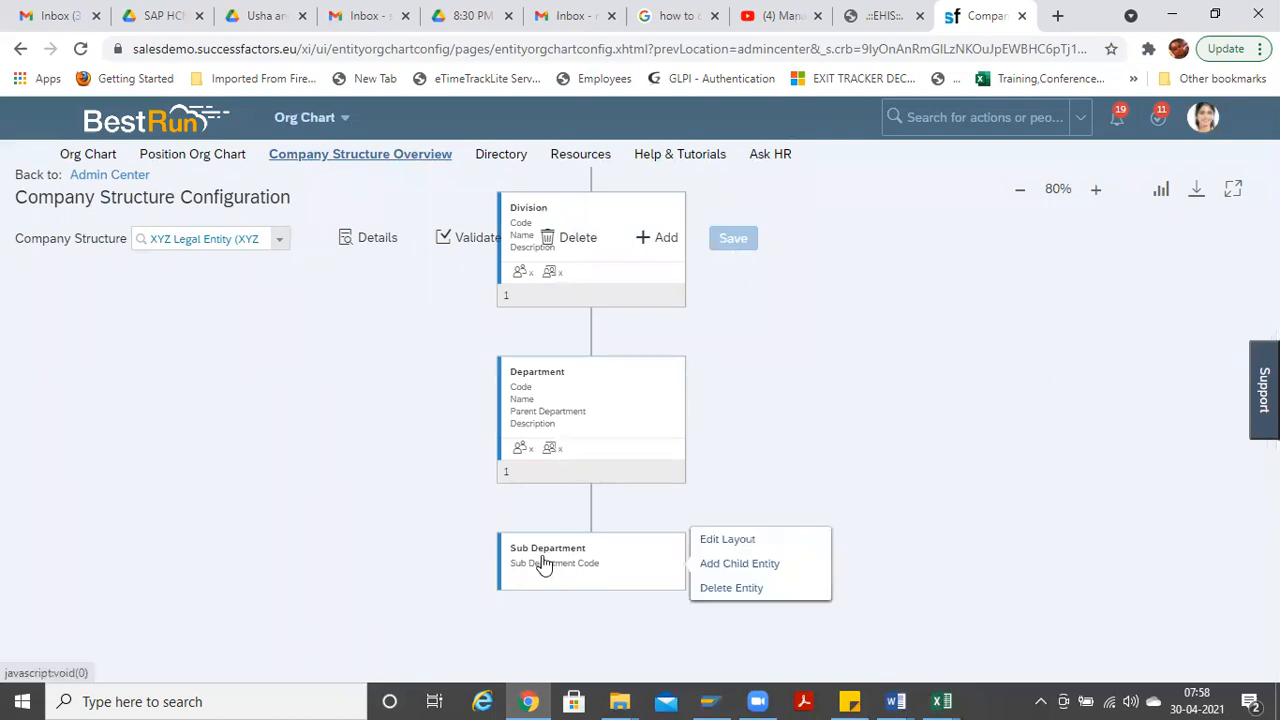
pyautogui.click(727, 590)
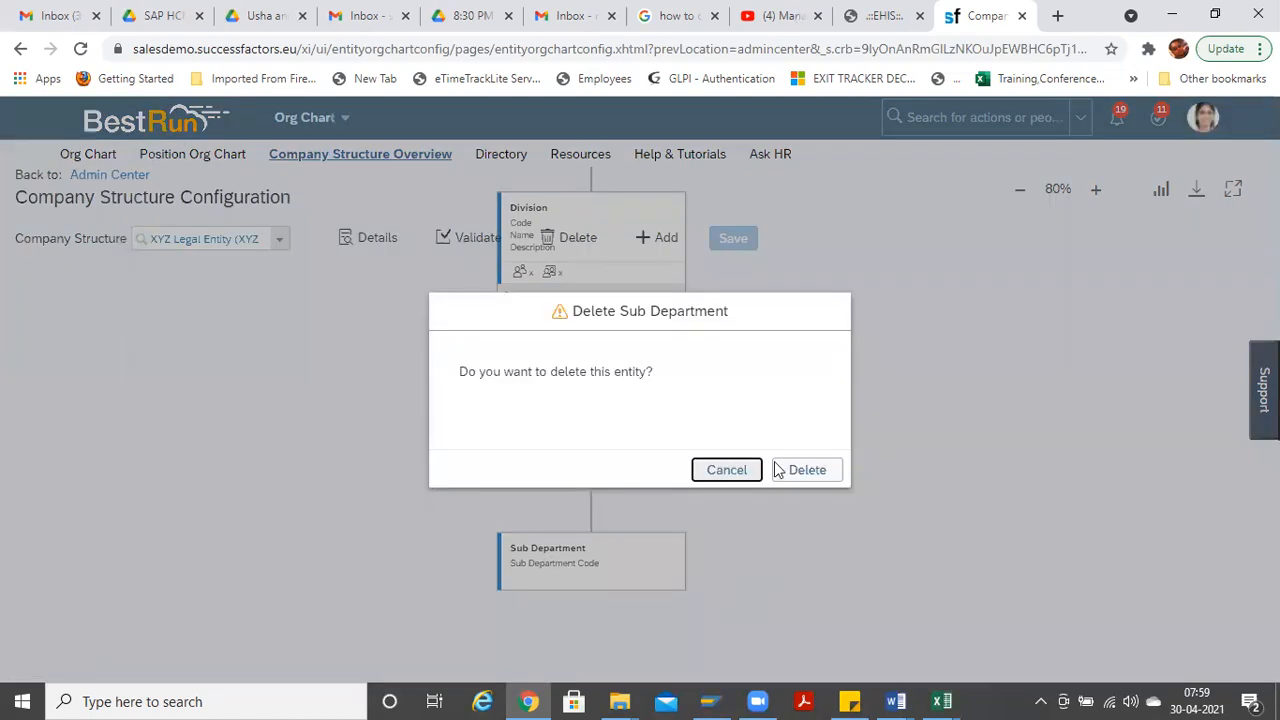
pyautogui.click(807, 470)
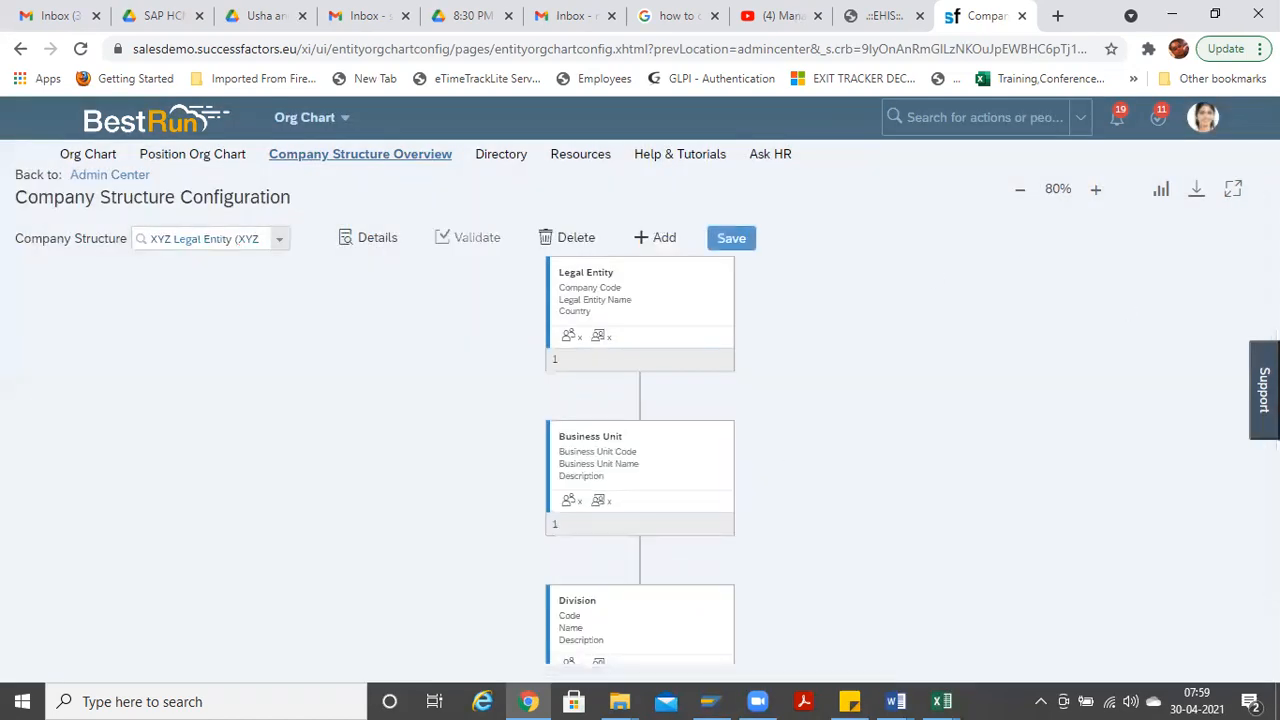
pyautogui.scroll(-4, 640, 450)
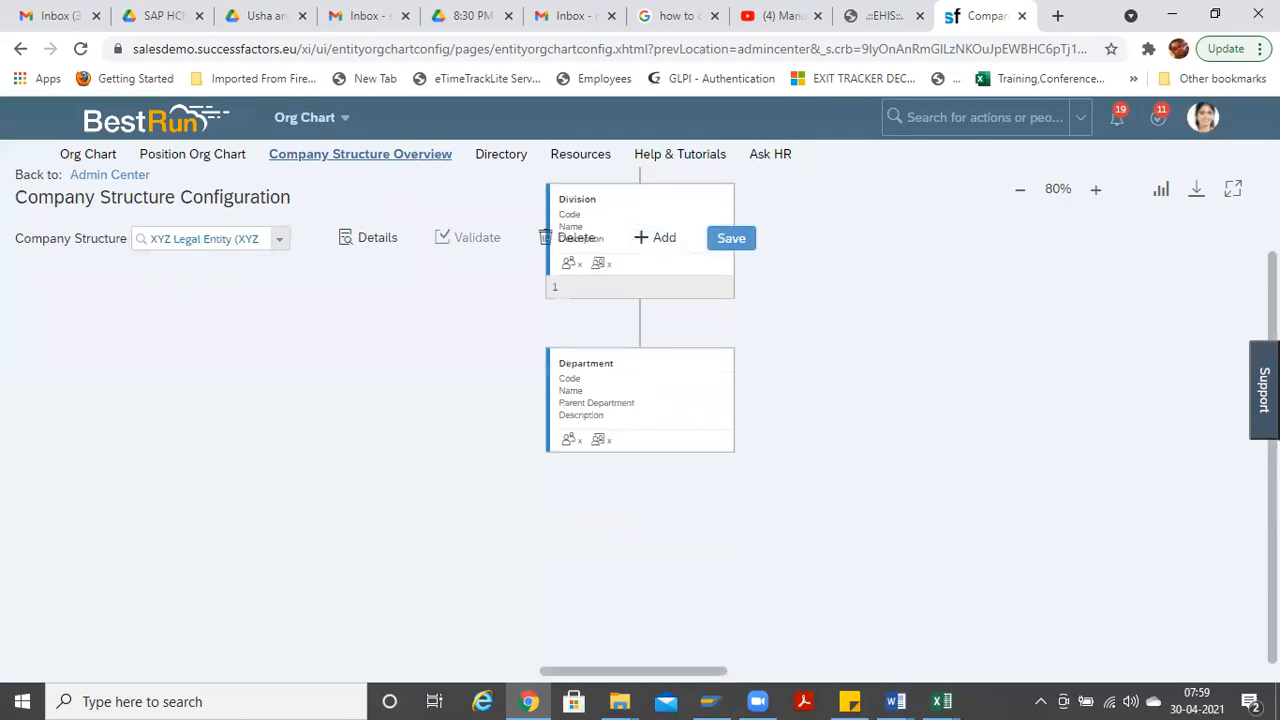
pyautogui.click(731, 240)
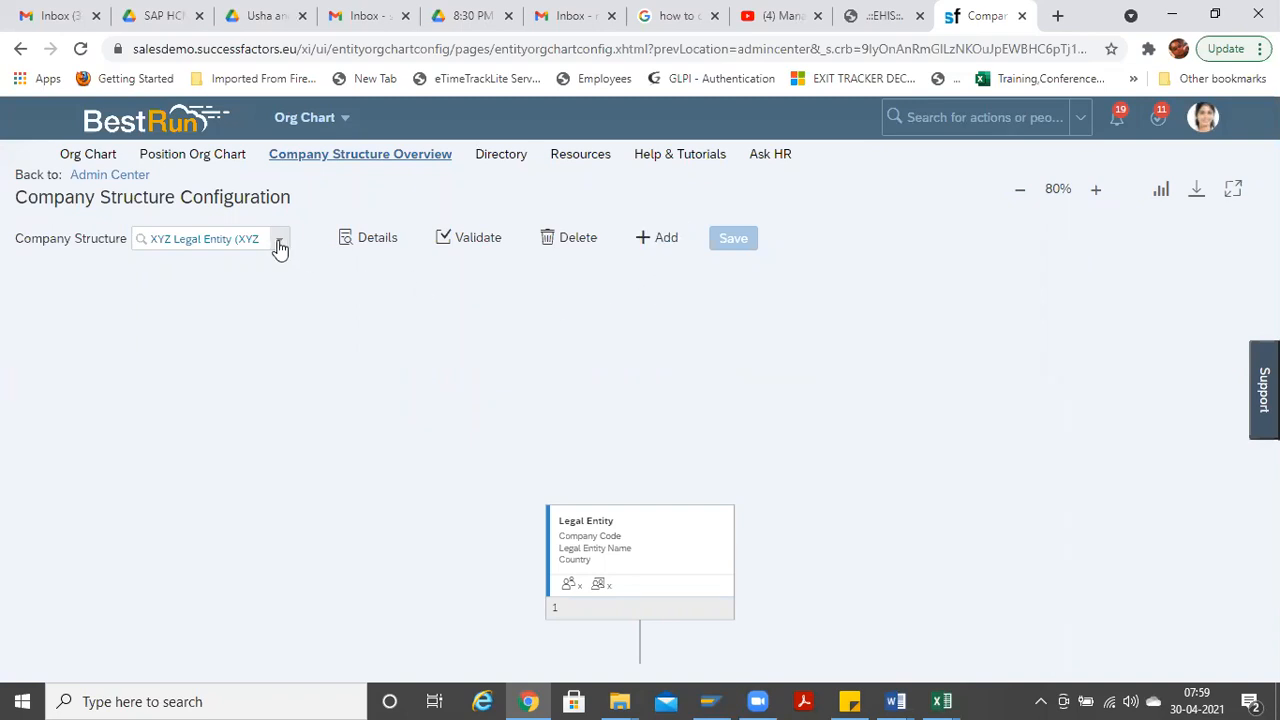
# Step: Return to the Company Structure Overview and choose XYZ Legal Entity as the company structure
pyautogui.click(371, 165)
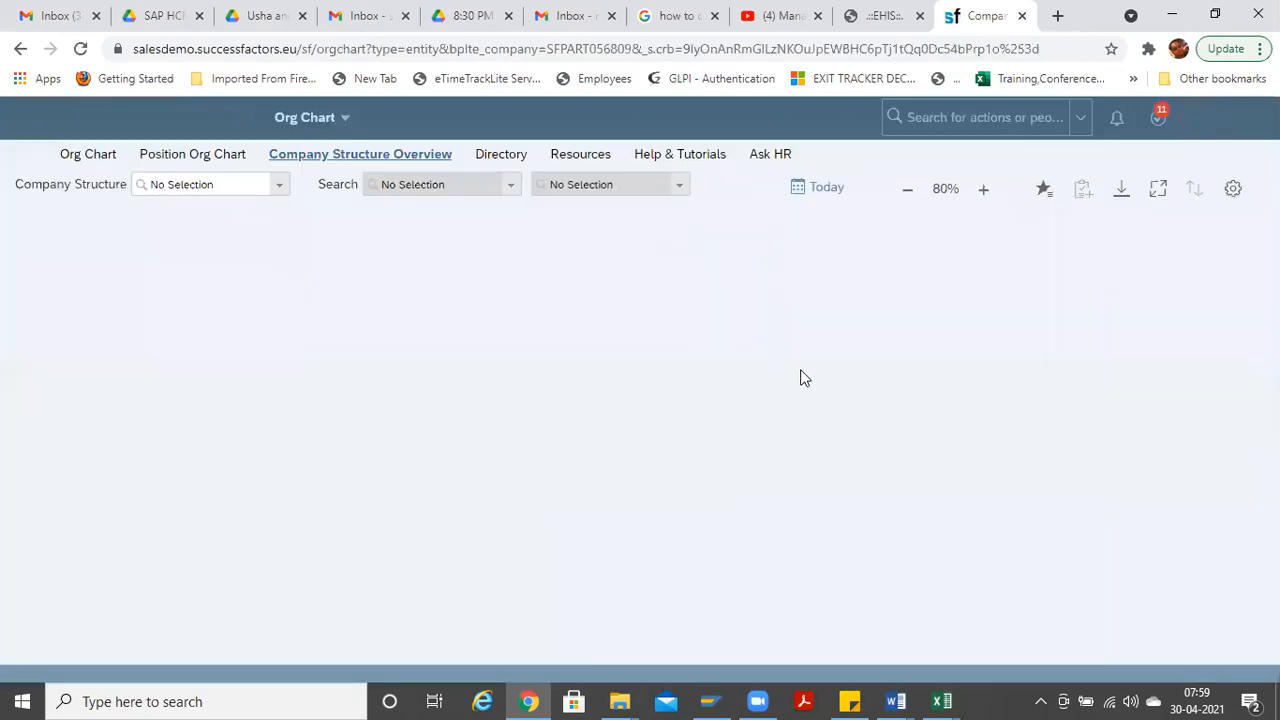
pyautogui.click(283, 192)
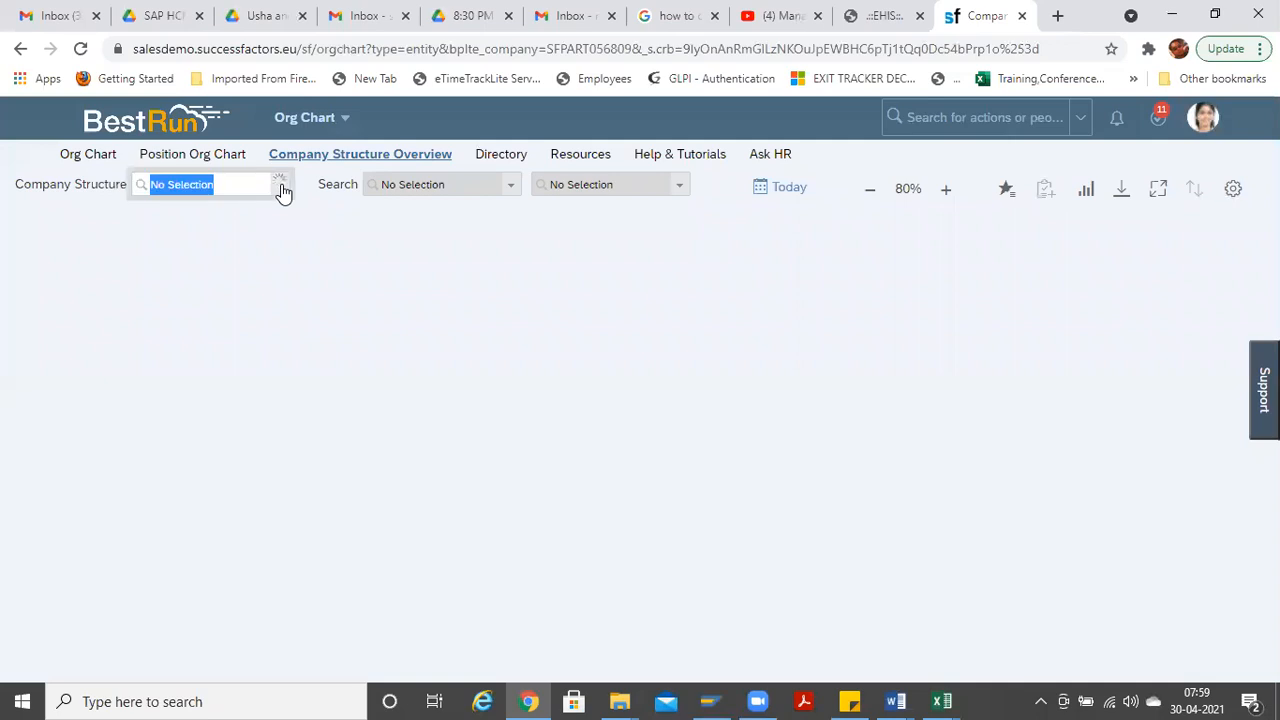
pyautogui.moveTo(328, 222); pyautogui.dragTo(323, 303)
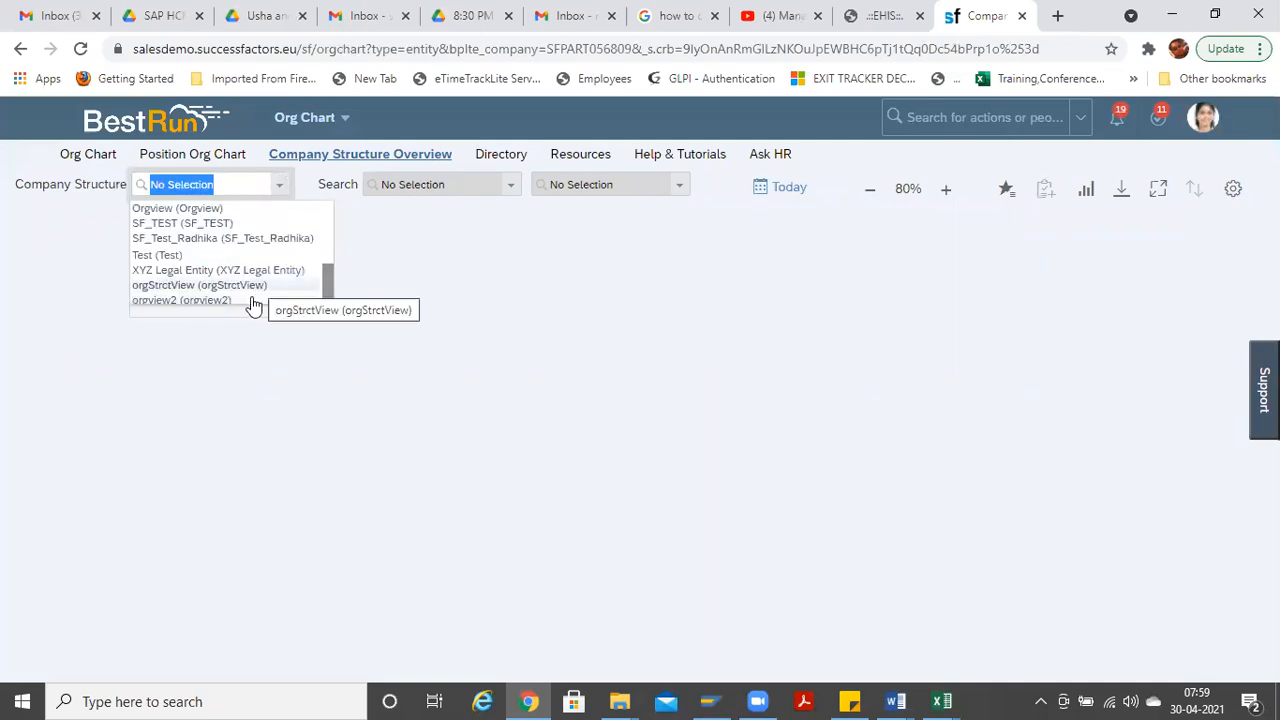
pyautogui.click(240, 272)
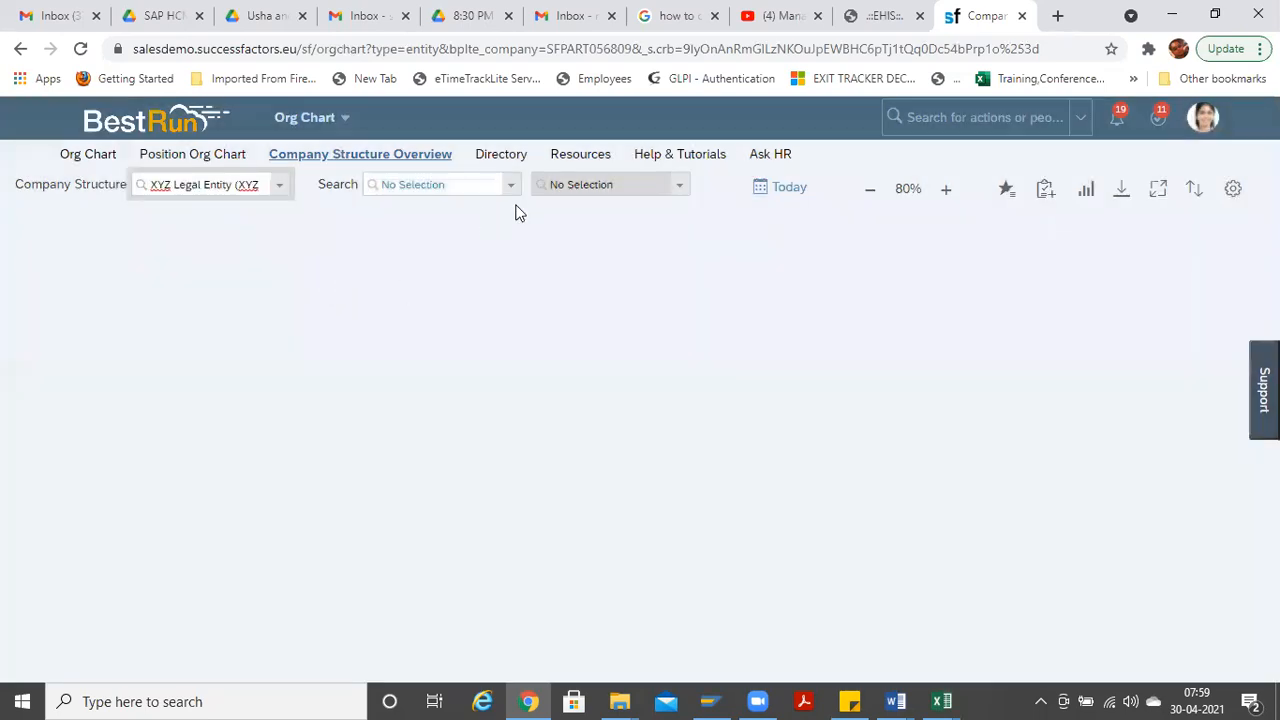
# Step: Search the structure by Legal Entity for "tata" and display the chart of Tata Groups (TATA1234)
pyautogui.click(512, 192)
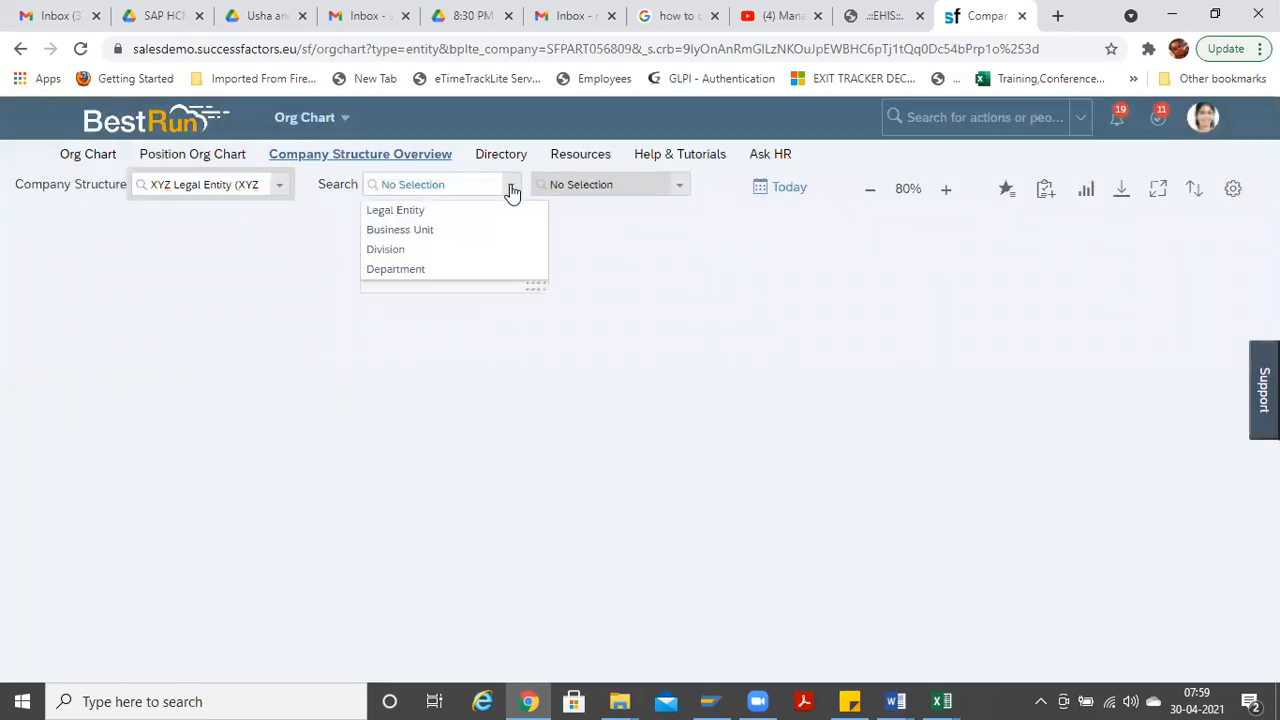
pyautogui.click(594, 224)
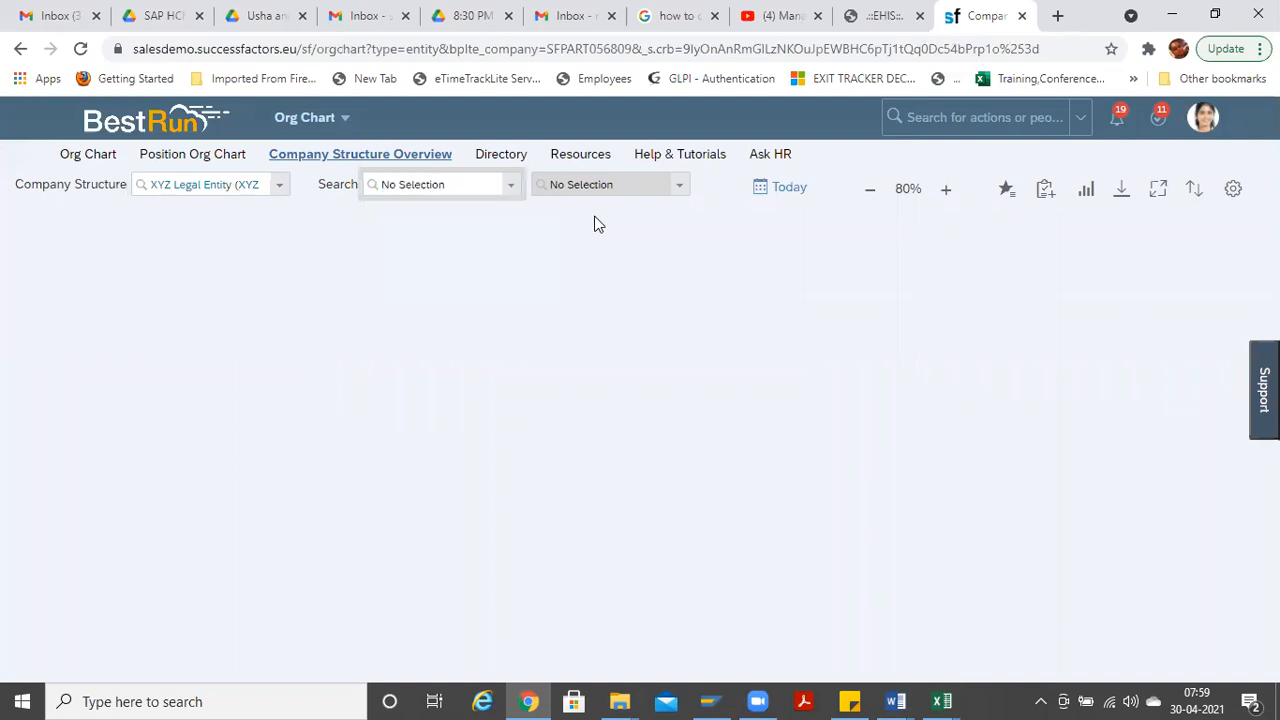
pyautogui.click(512, 192)
pyautogui.click(748, 261)
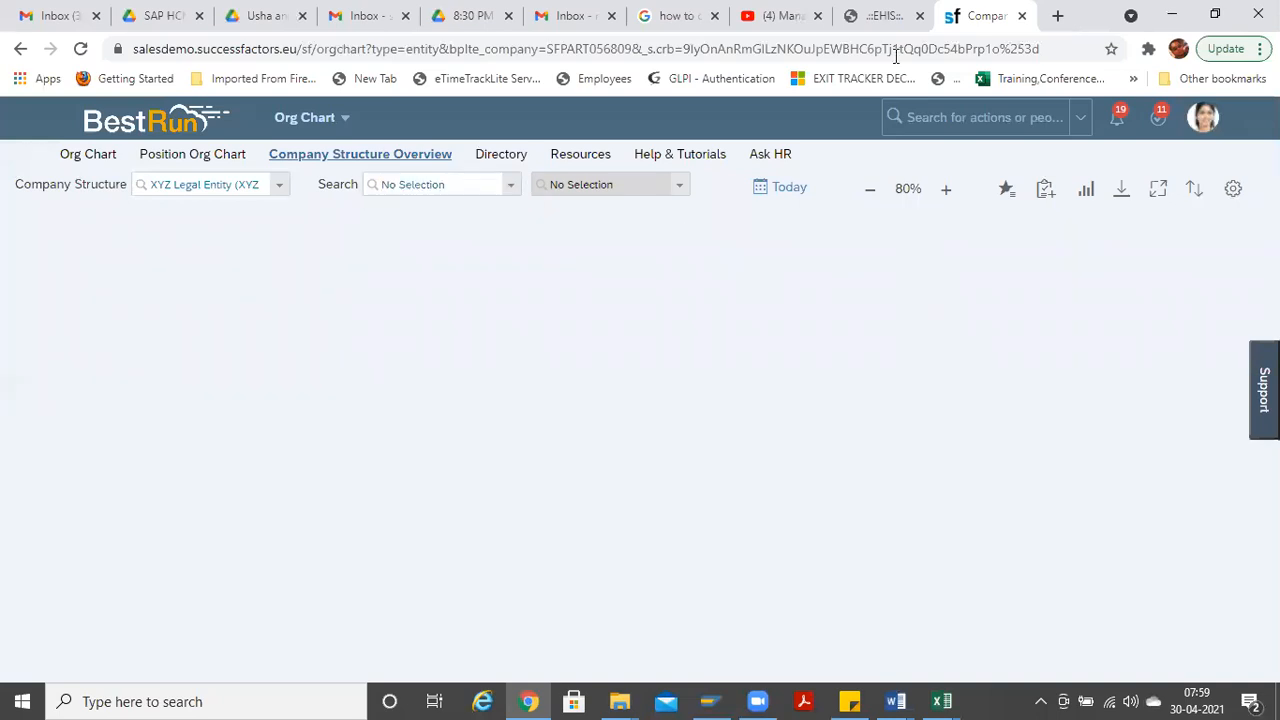
pyautogui.click(514, 185)
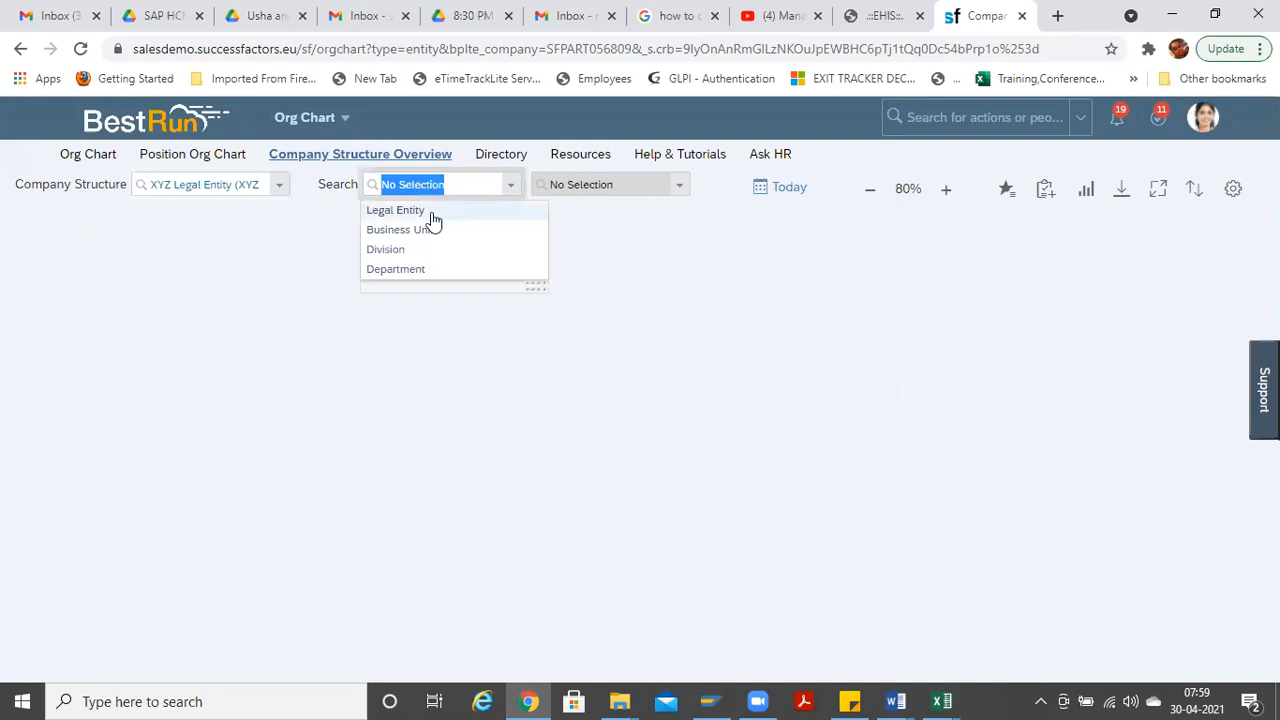
pyautogui.click(432, 212)
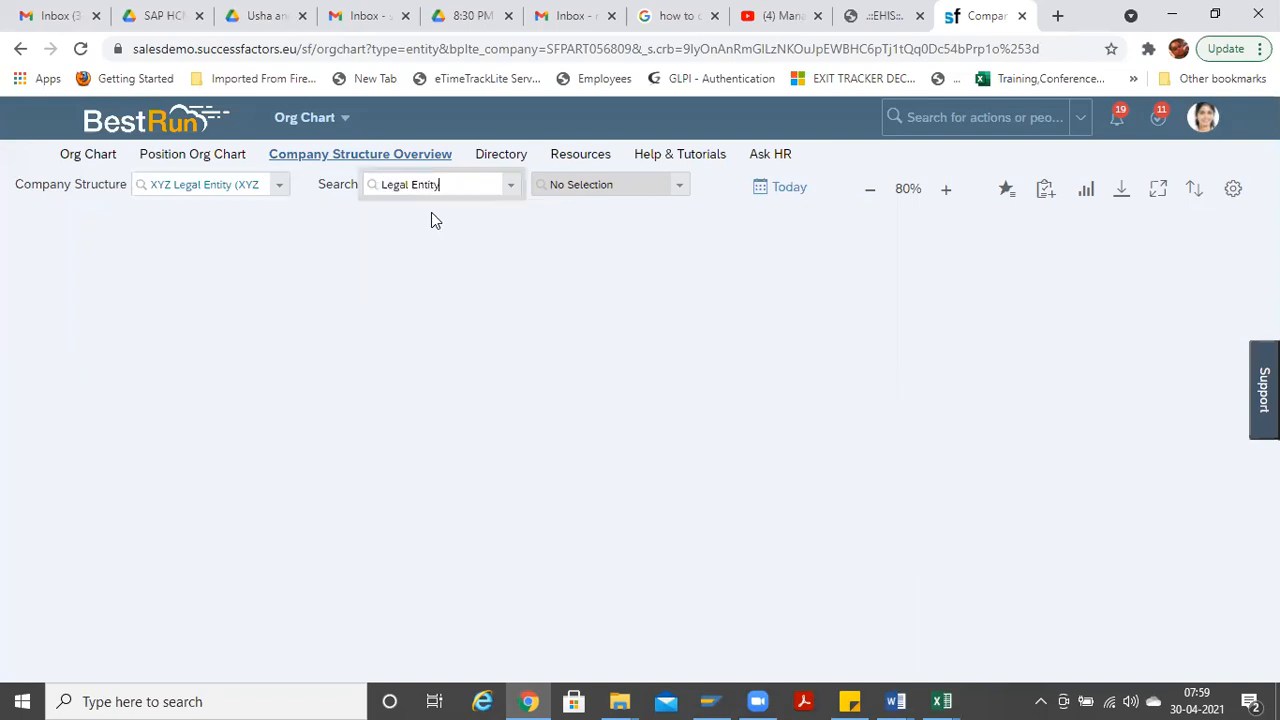
pyautogui.click(677, 188)
pyautogui.write('tata')
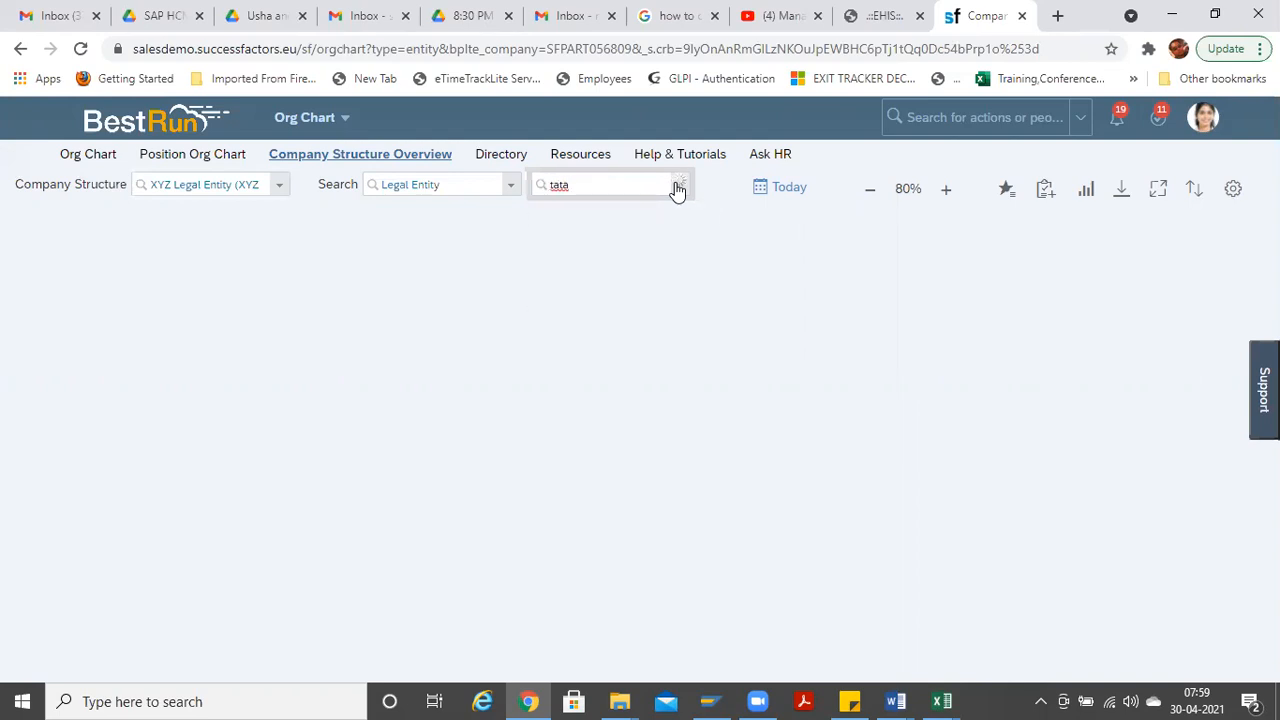
pyautogui.click(637, 213)
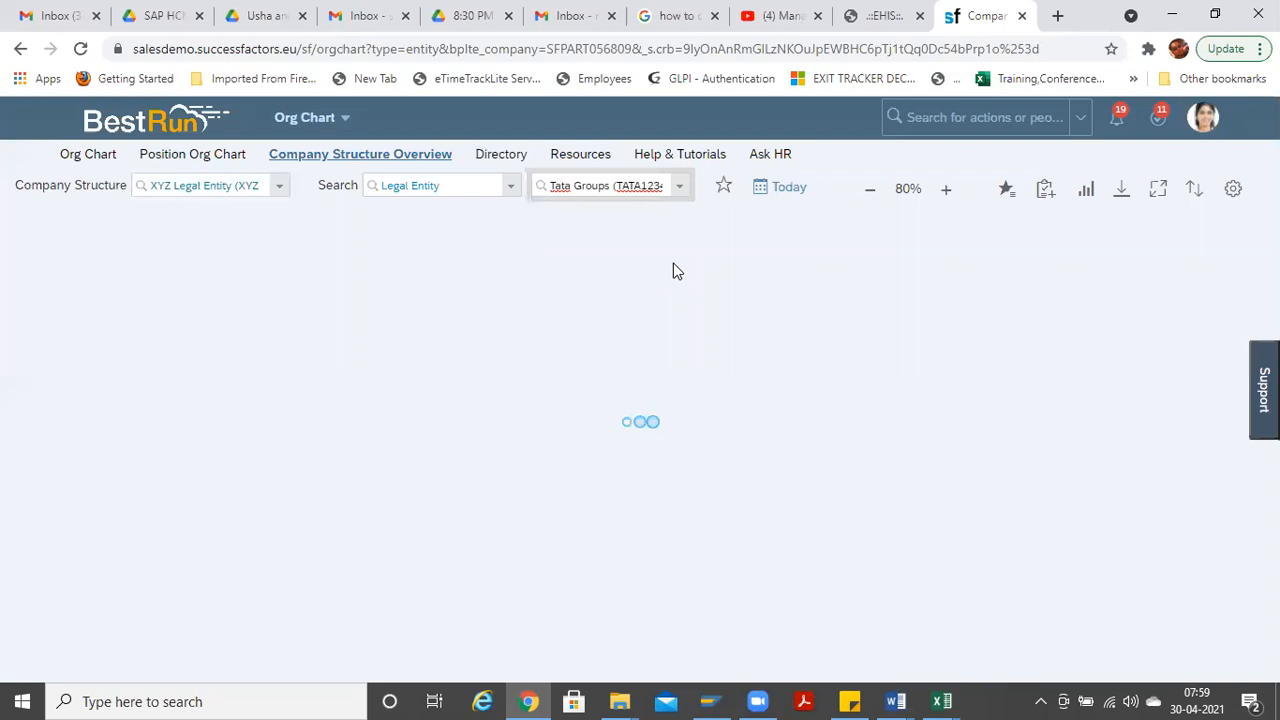
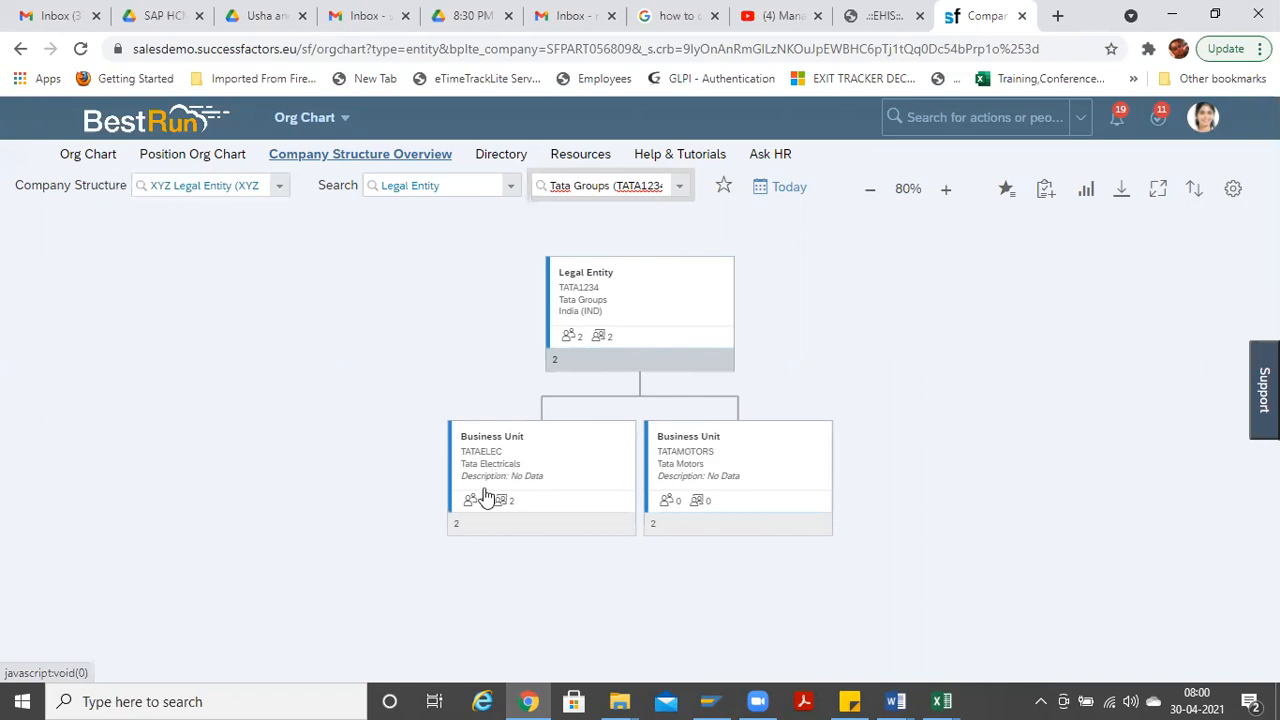
# Step: Expand the Tata Electricals business unit, then its Tata Finance and Tata HR divisions down to their departments
pyautogui.click(532, 538)
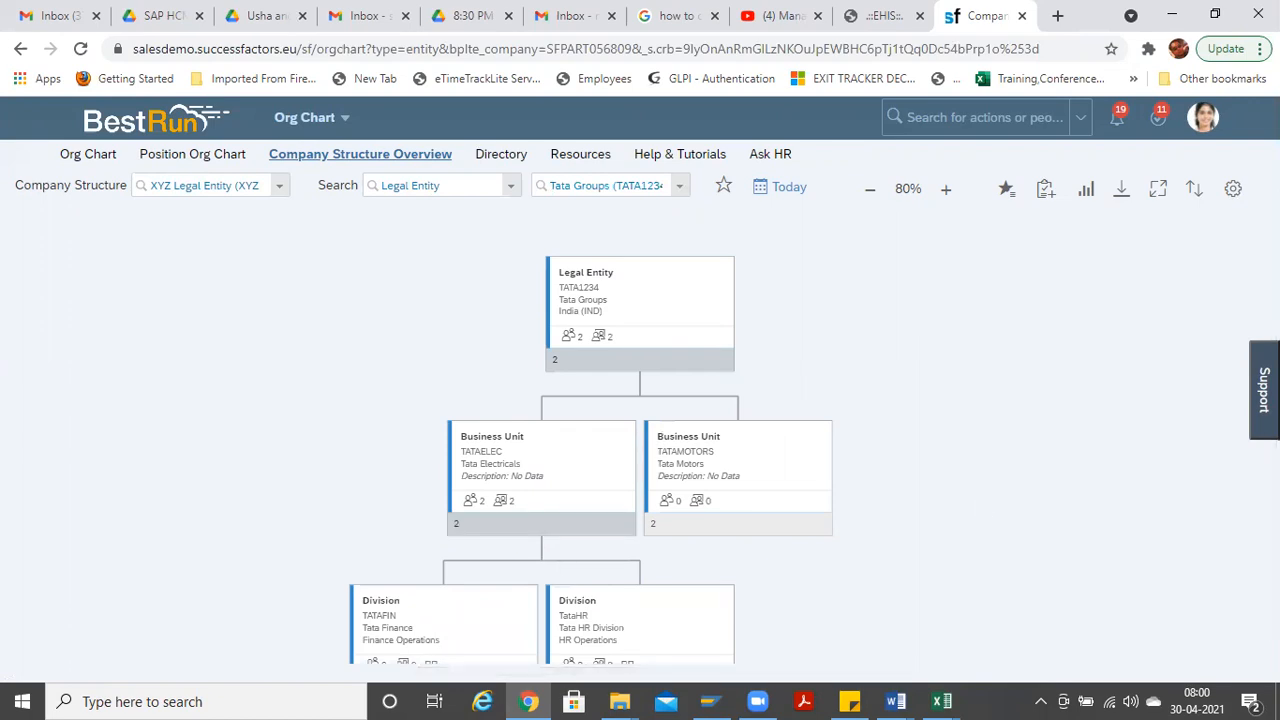
pyautogui.scroll(-3, 258, 483)
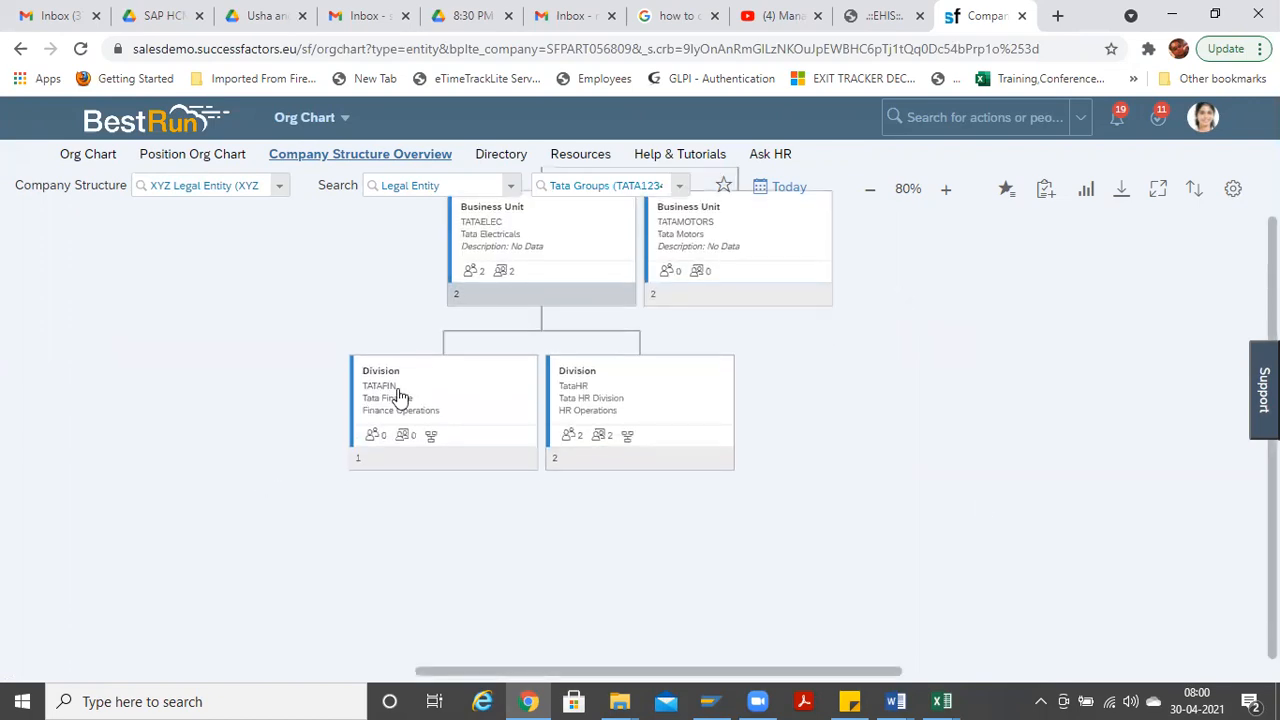
pyautogui.click(424, 470)
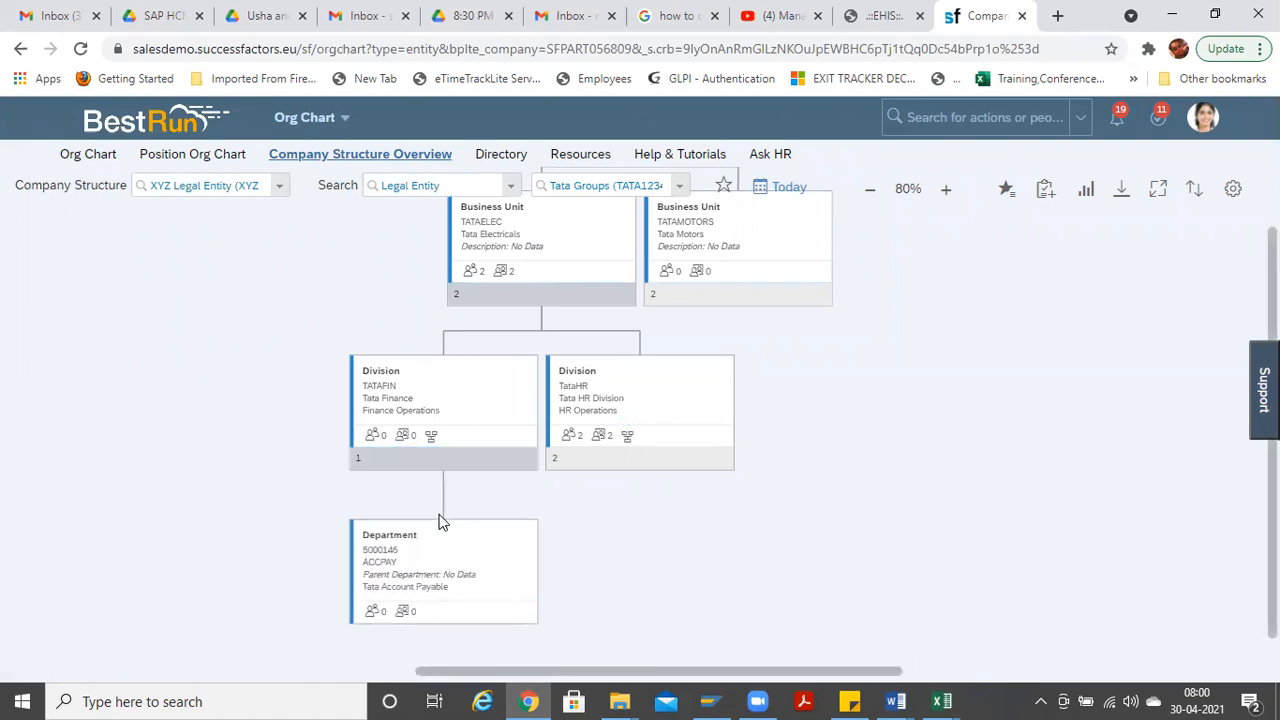
pyautogui.click(613, 456)
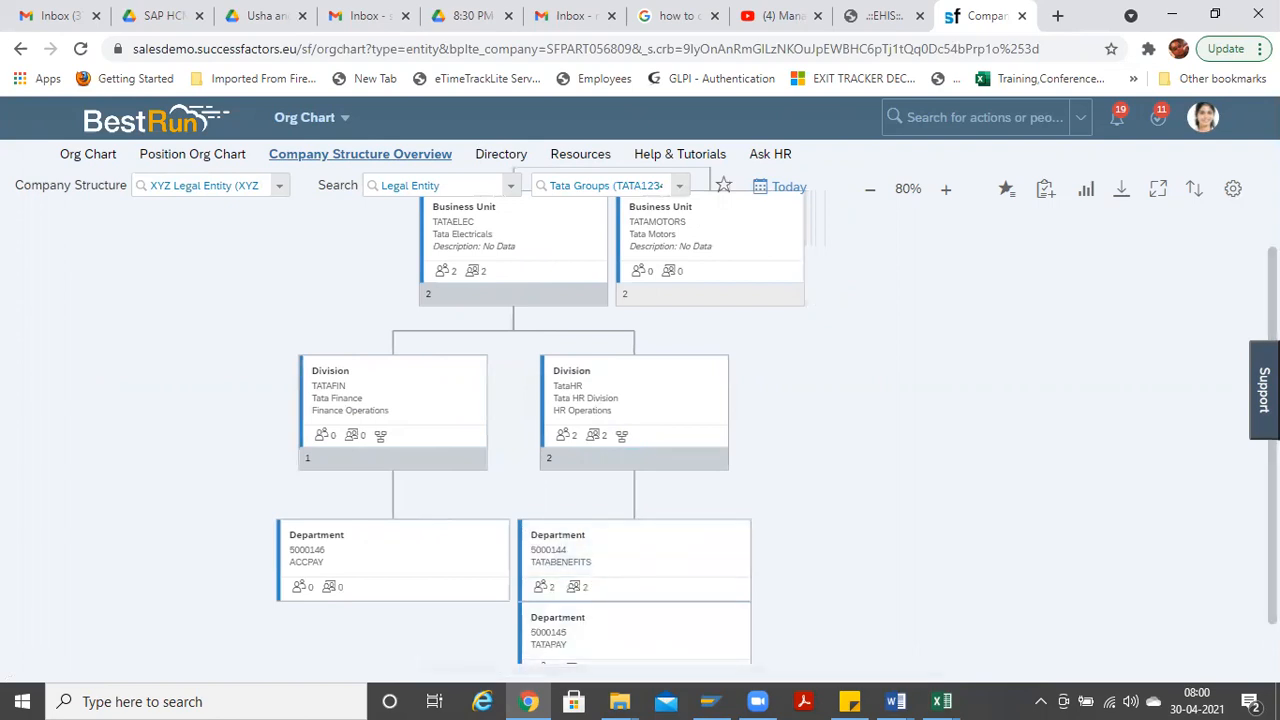
# Step: Set the company structure chart's zoom to 70% with the Tata Groups hierarchy in view
pyautogui.hotkey('ctrl', 'a')
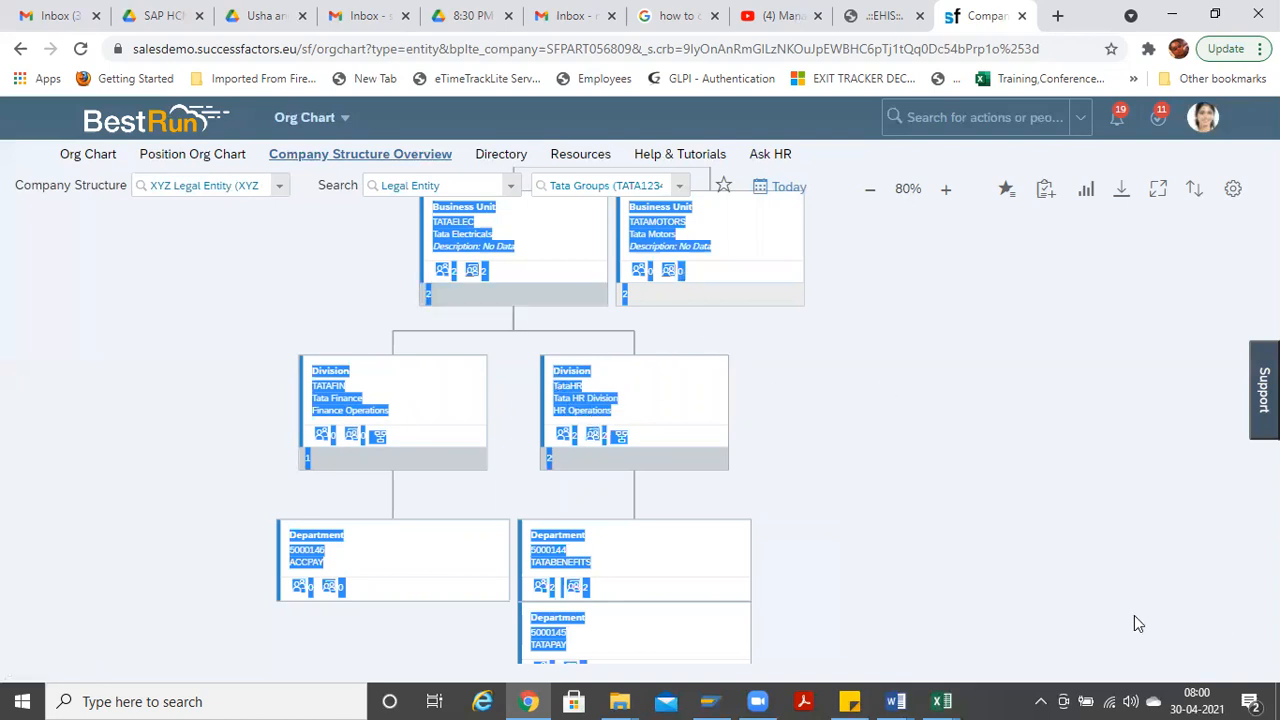
pyautogui.moveTo(1126, 598); pyautogui.dragTo(1205, 717)
pyautogui.rightClick(1205, 717)
pyautogui.click(1060, 391)
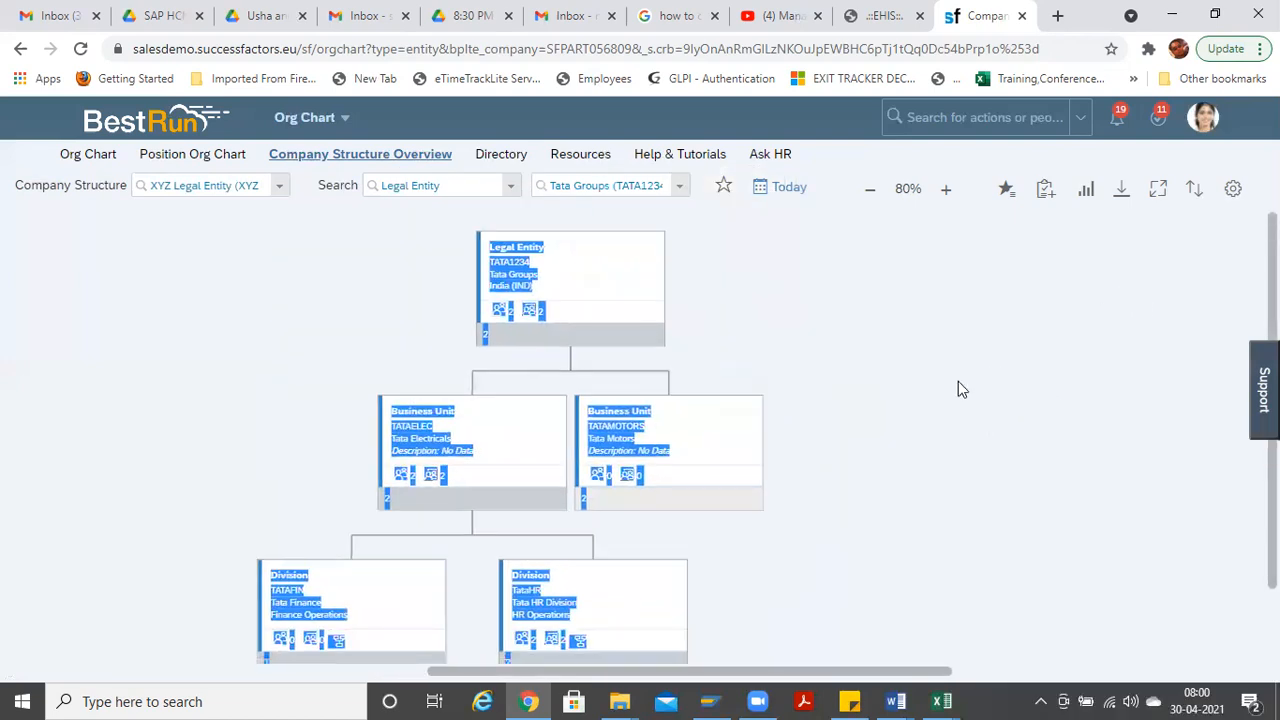
pyautogui.click(880, 193)
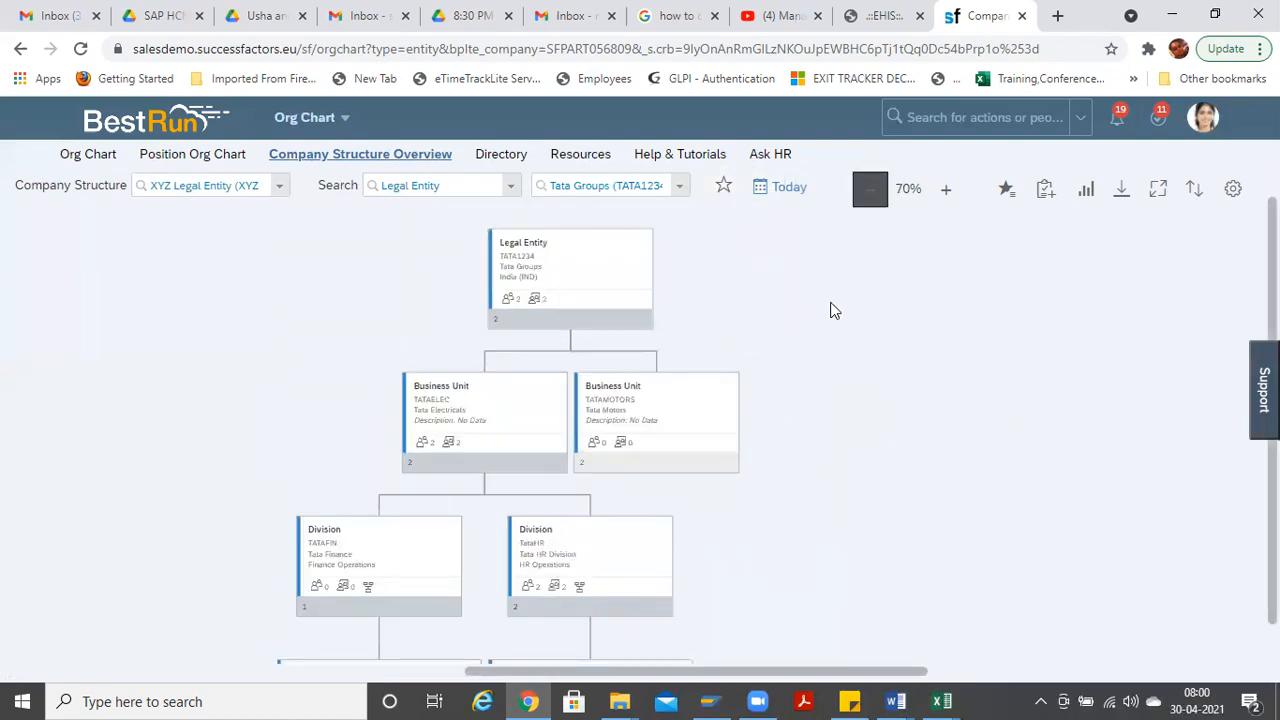
pyautogui.click(872, 192)
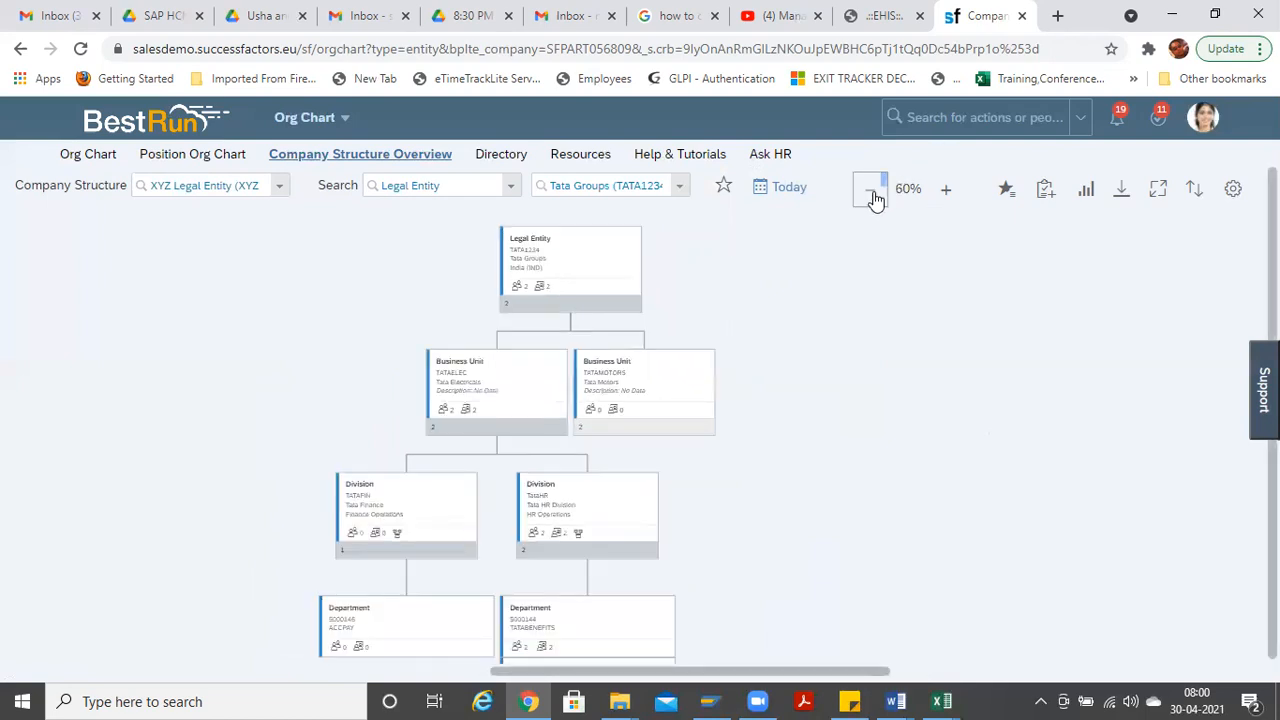
pyautogui.moveTo(1031, 488); pyautogui.dragTo(977, 486)
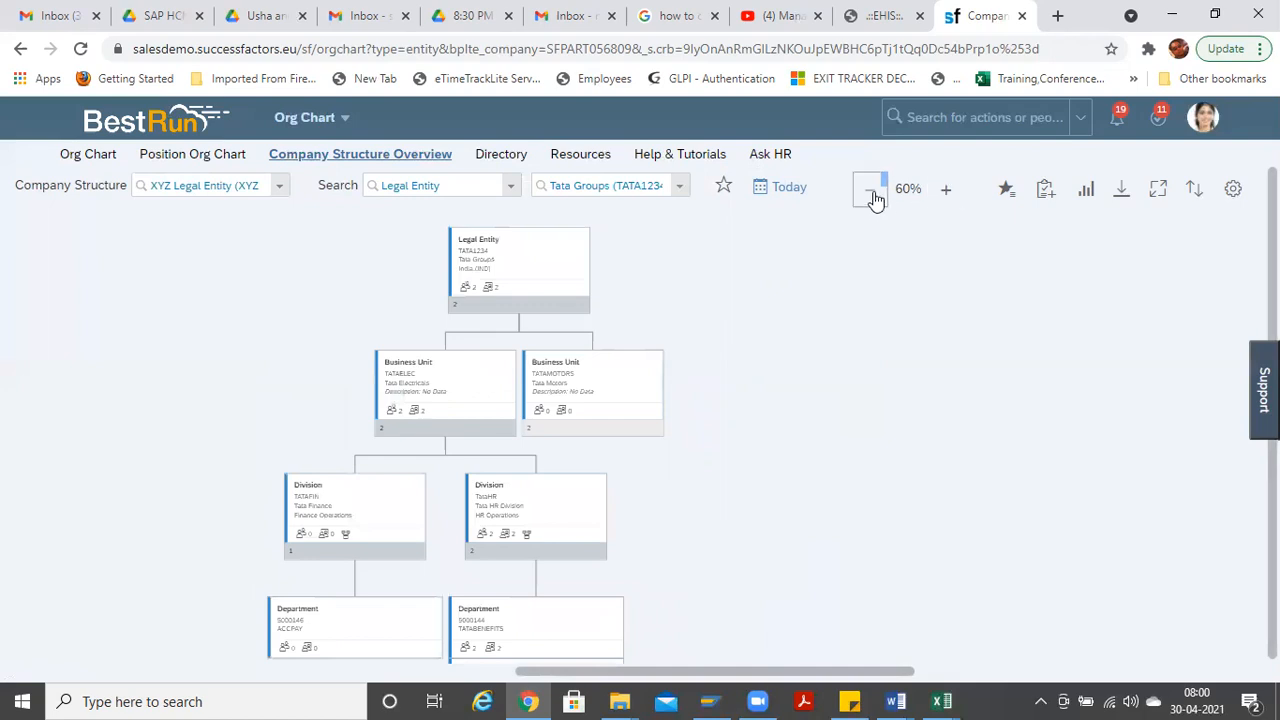
pyautogui.click(946, 189)
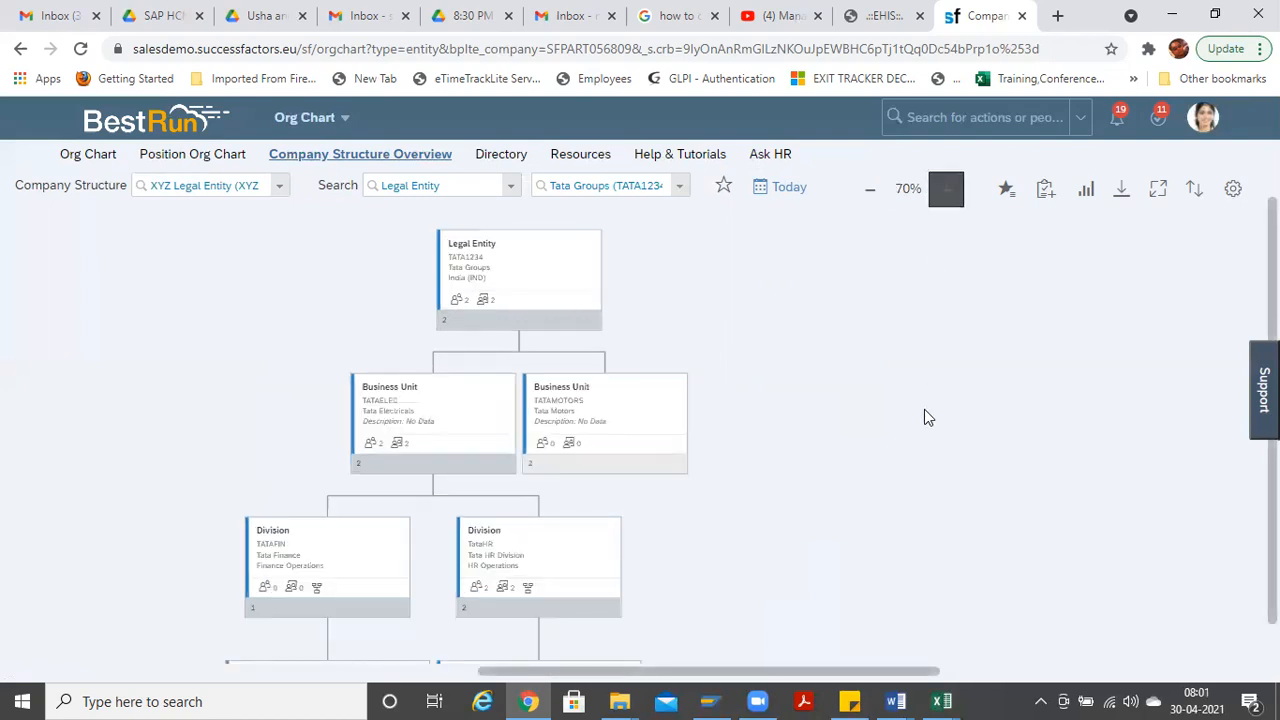
pyautogui.moveTo(926, 417); pyautogui.dragTo(916, 382)
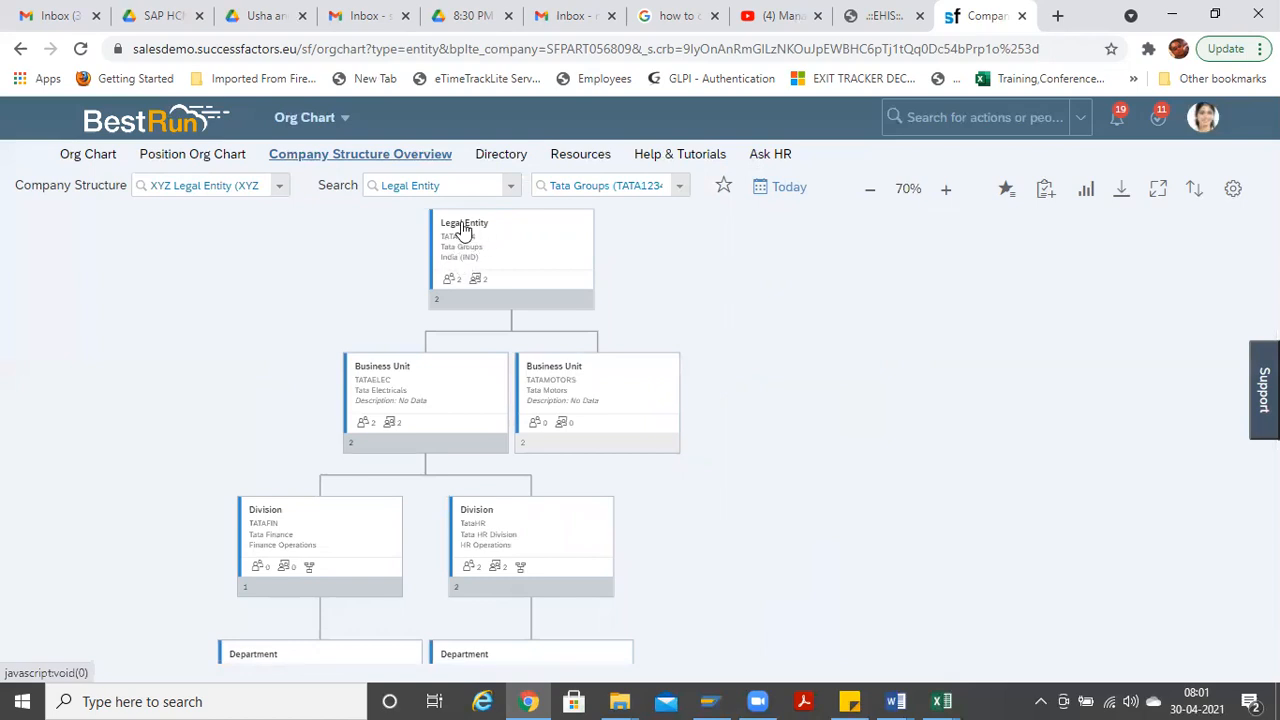
# Step: Review the Tata Groups hierarchy from Legal Entity down to Department, including the Tata Electricals business unit's details
pyautogui.moveTo(463, 228)
pyautogui.click(371, 408)
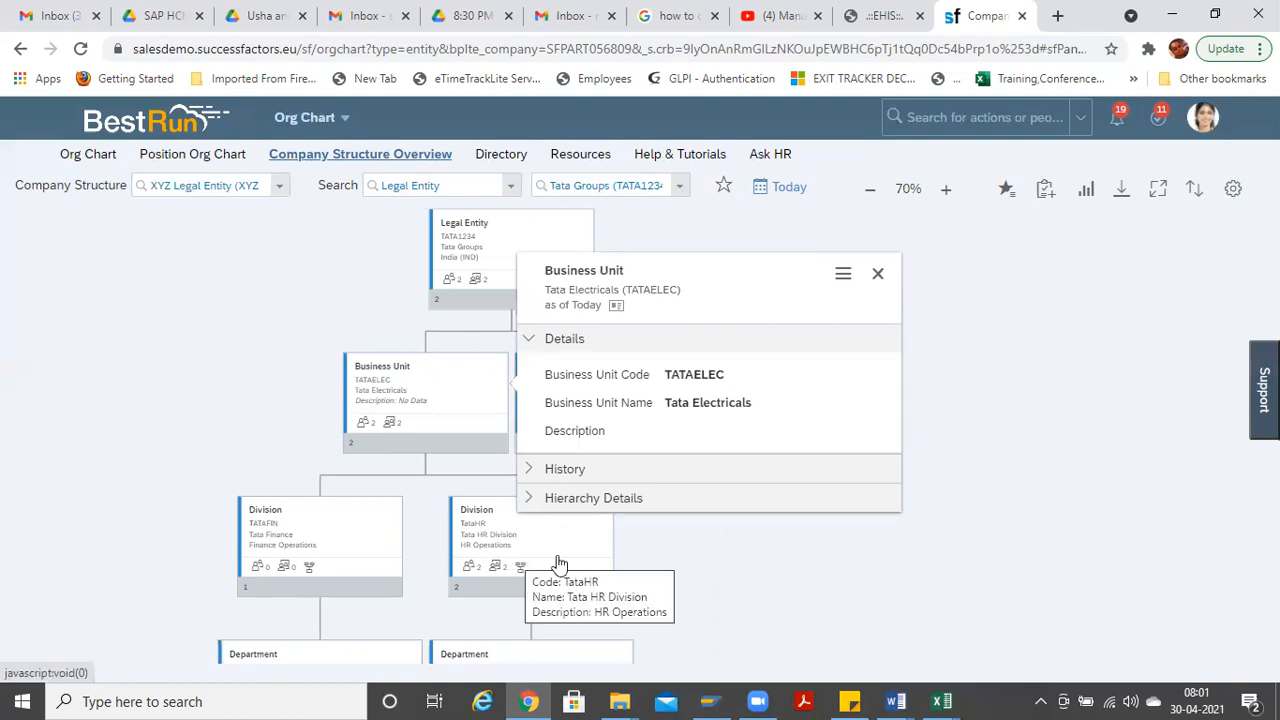
pyautogui.click(855, 561)
pyautogui.moveTo(845, 451); pyautogui.dragTo(799, 303)
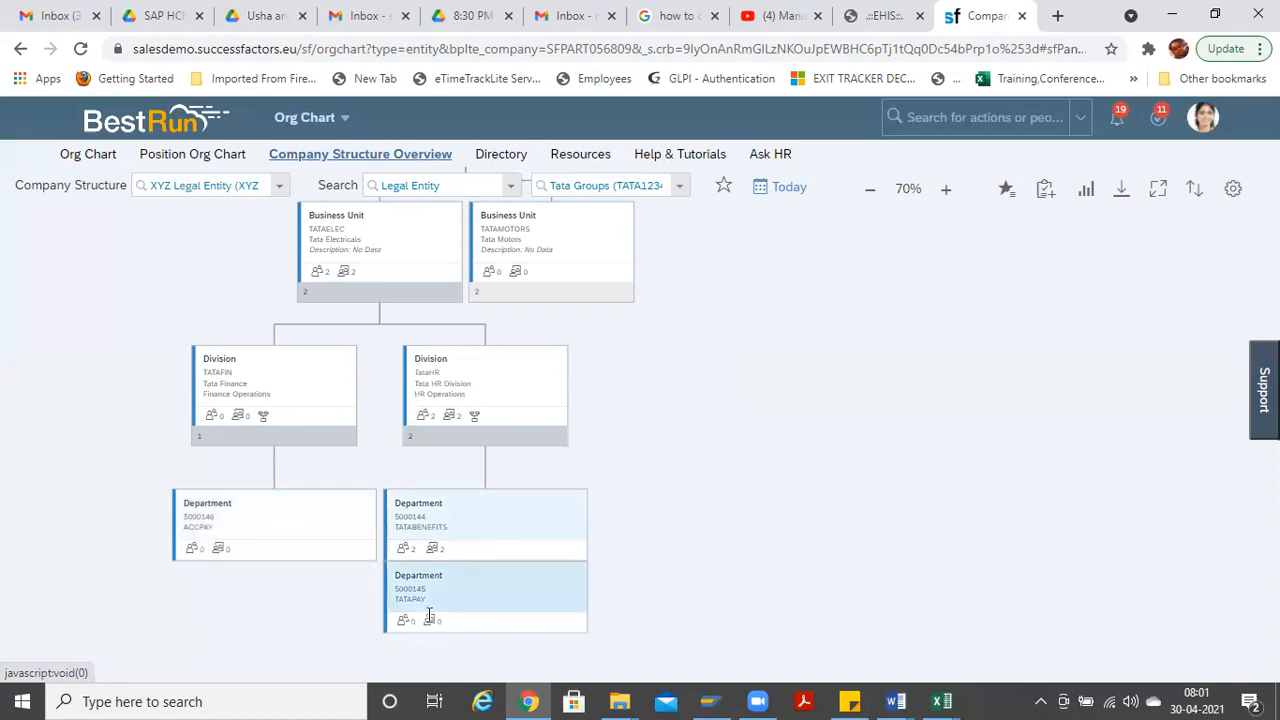
pyautogui.moveTo(637, 491); pyautogui.dragTo(601, 660)
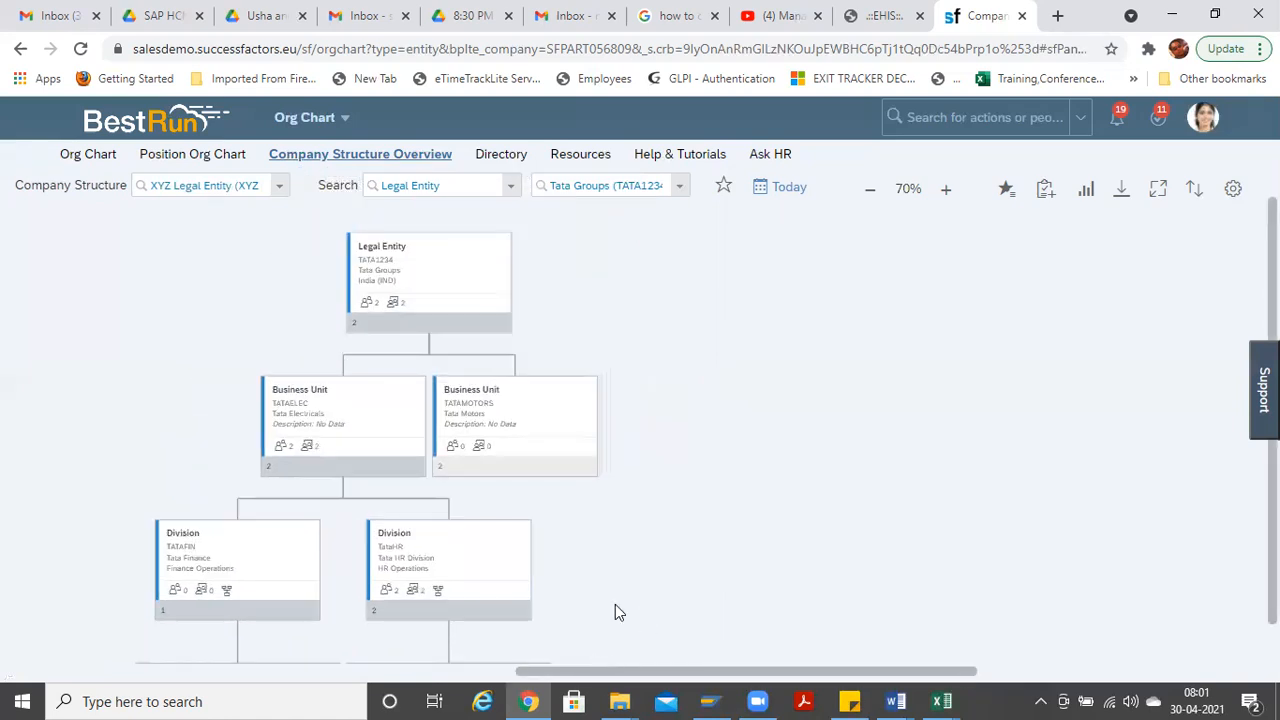
pyautogui.moveTo(690, 361); pyautogui.dragTo(689, 416)
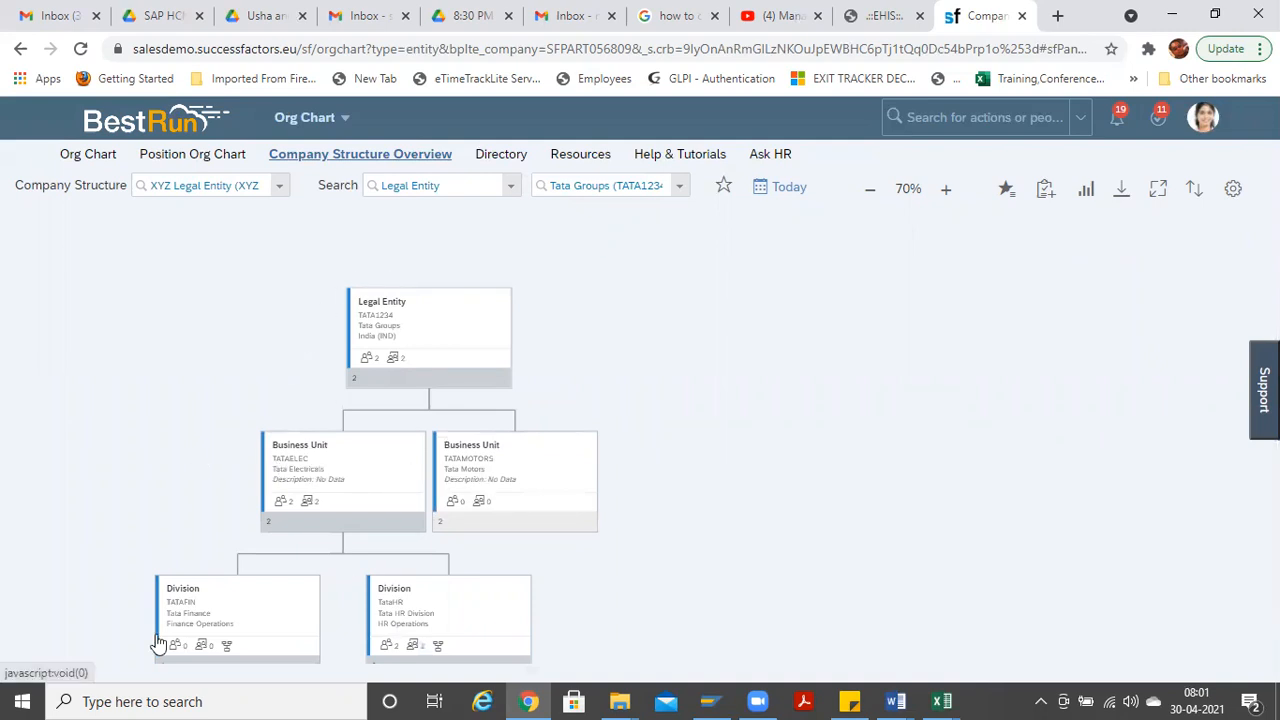
pyautogui.moveTo(783, 510); pyautogui.dragTo(784, 438)
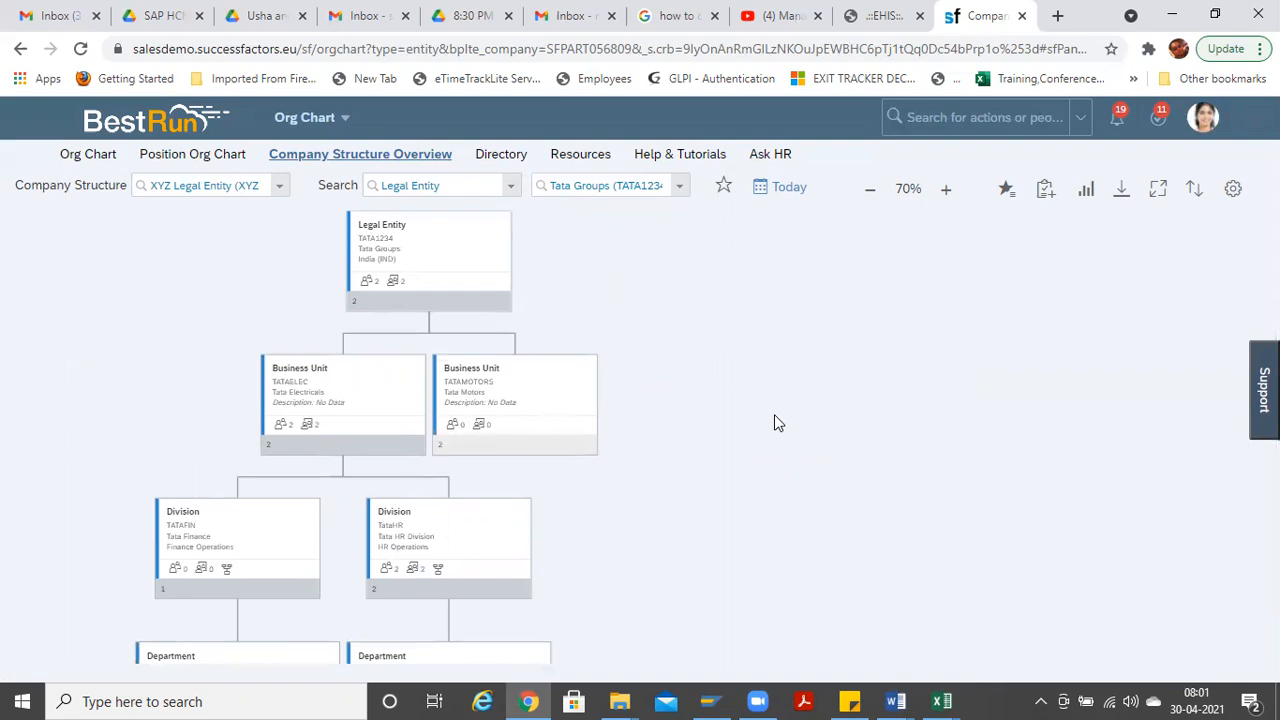
pyautogui.hotkey('alt', 'Tab')
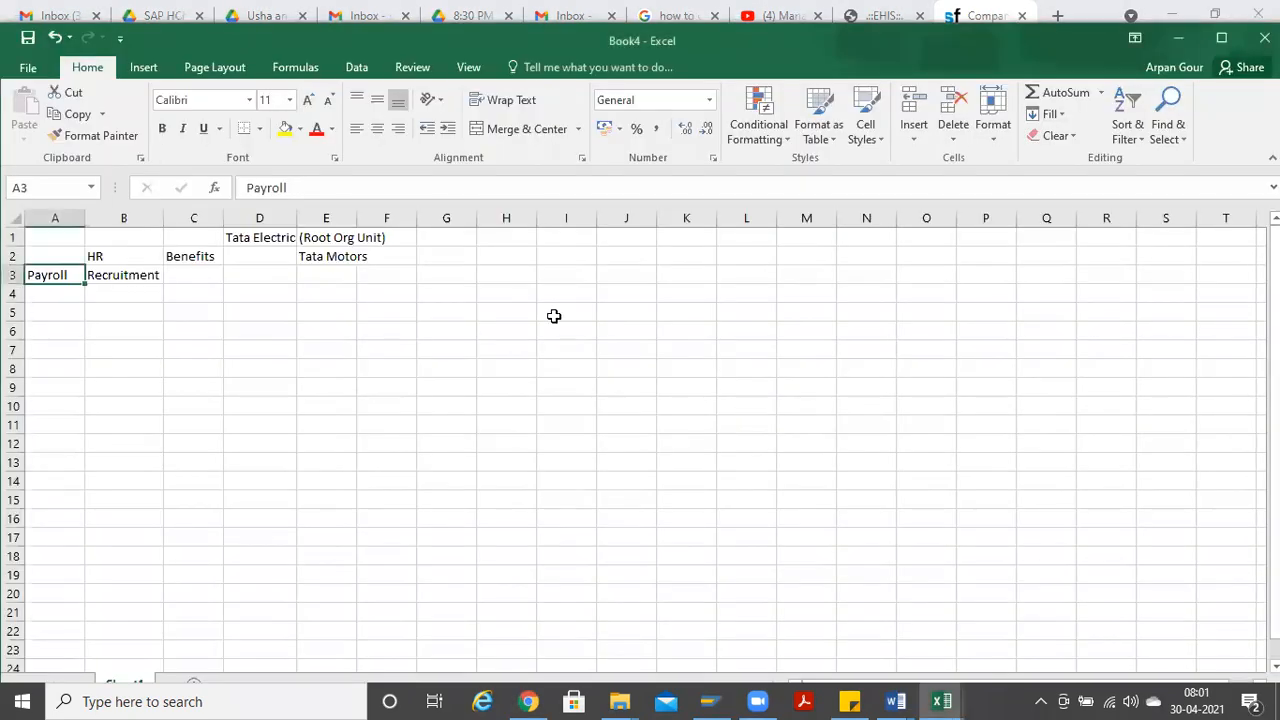
pyautogui.hotkey('alt', 'Tab')
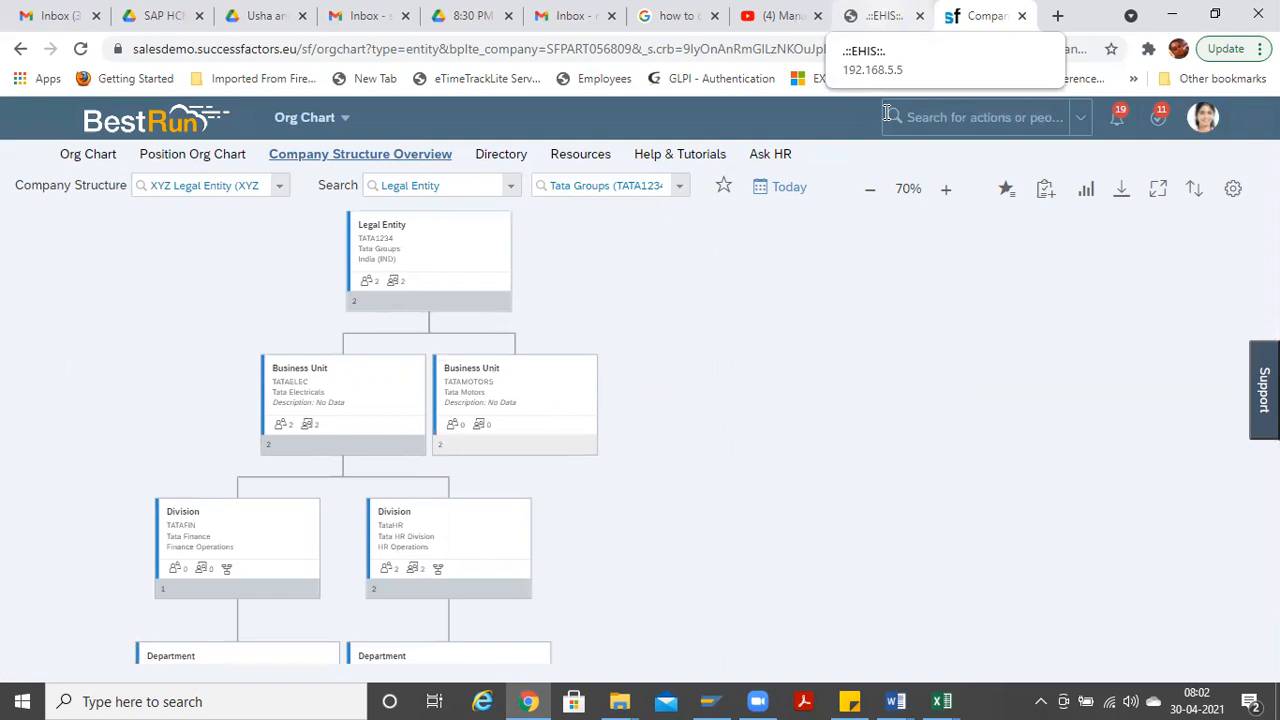
pyautogui.click(884, 17)
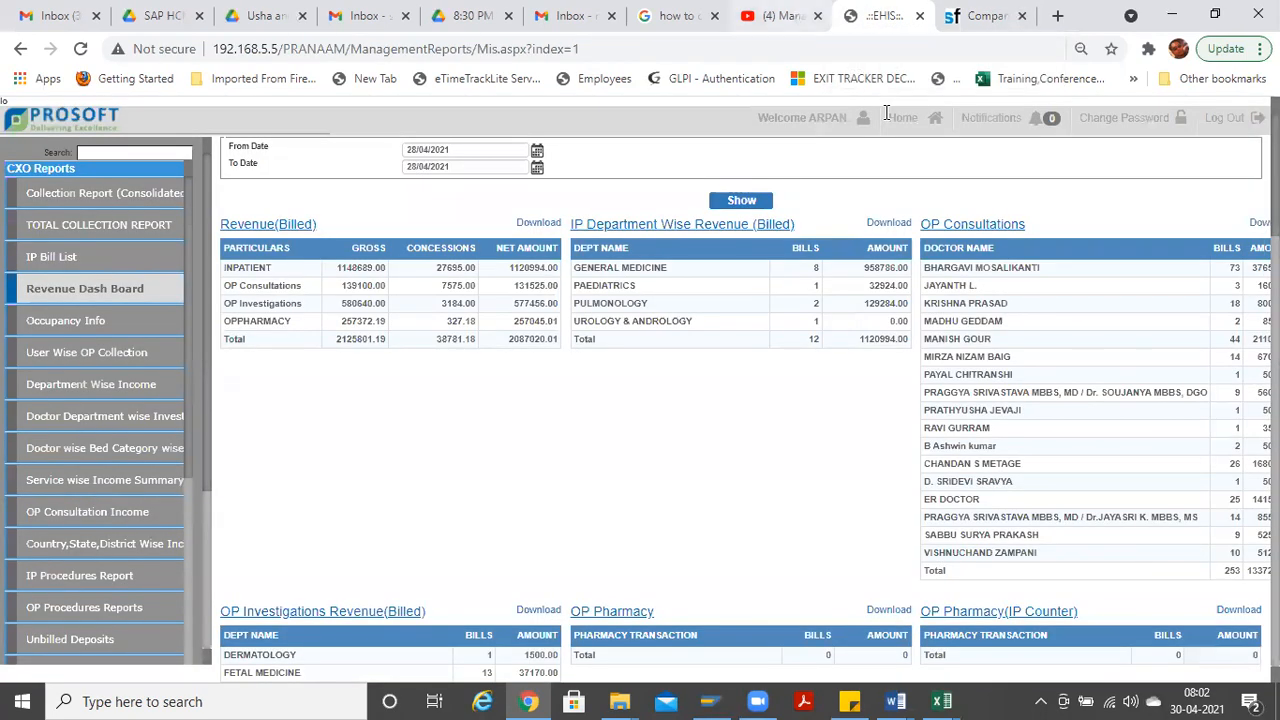
pyautogui.click(780, 17)
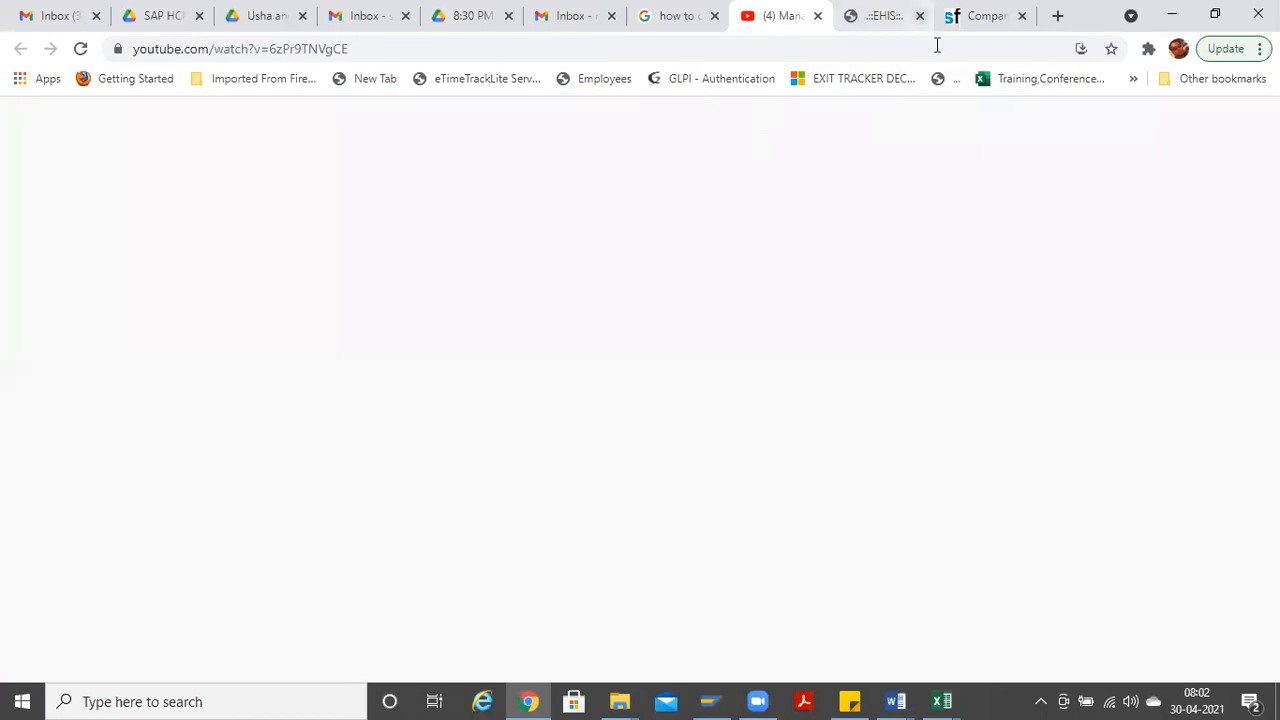
pyautogui.click(978, 17)
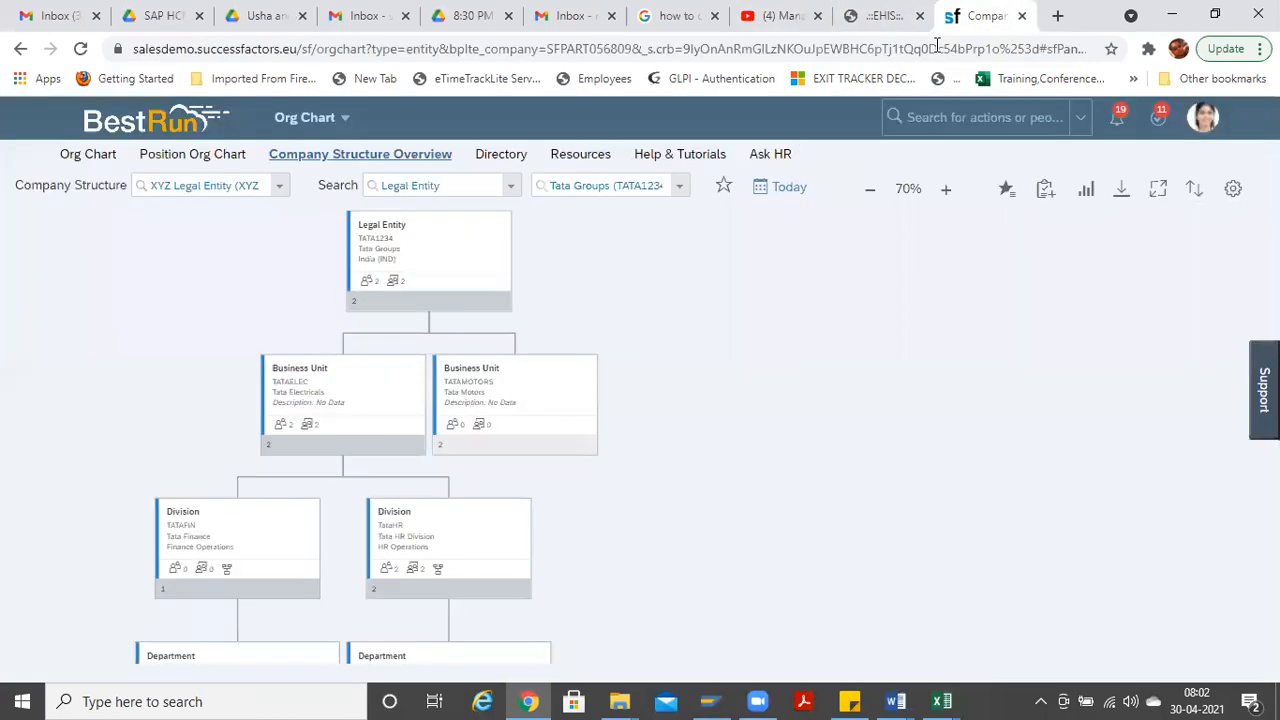
# Step: Duplicate the Company Structure Overview browser tab and open My Employee File in the copy
pyautogui.rightClick(988, 18)
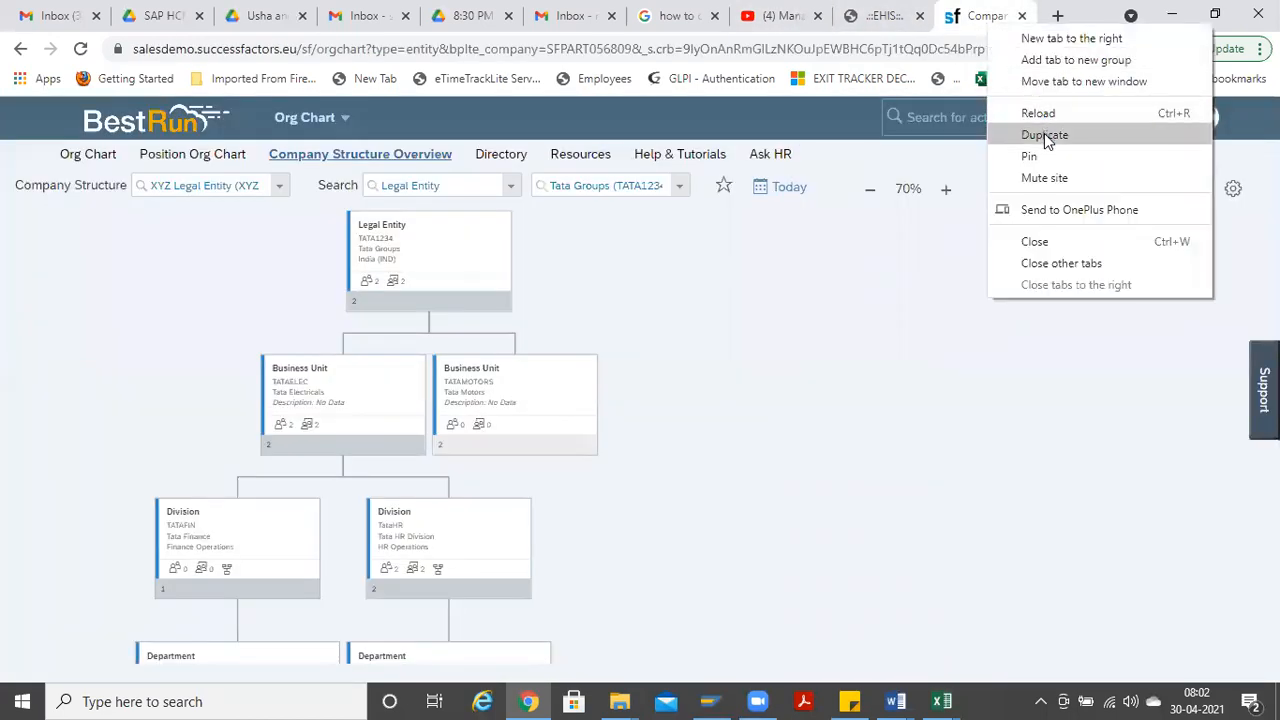
pyautogui.click(1044, 136)
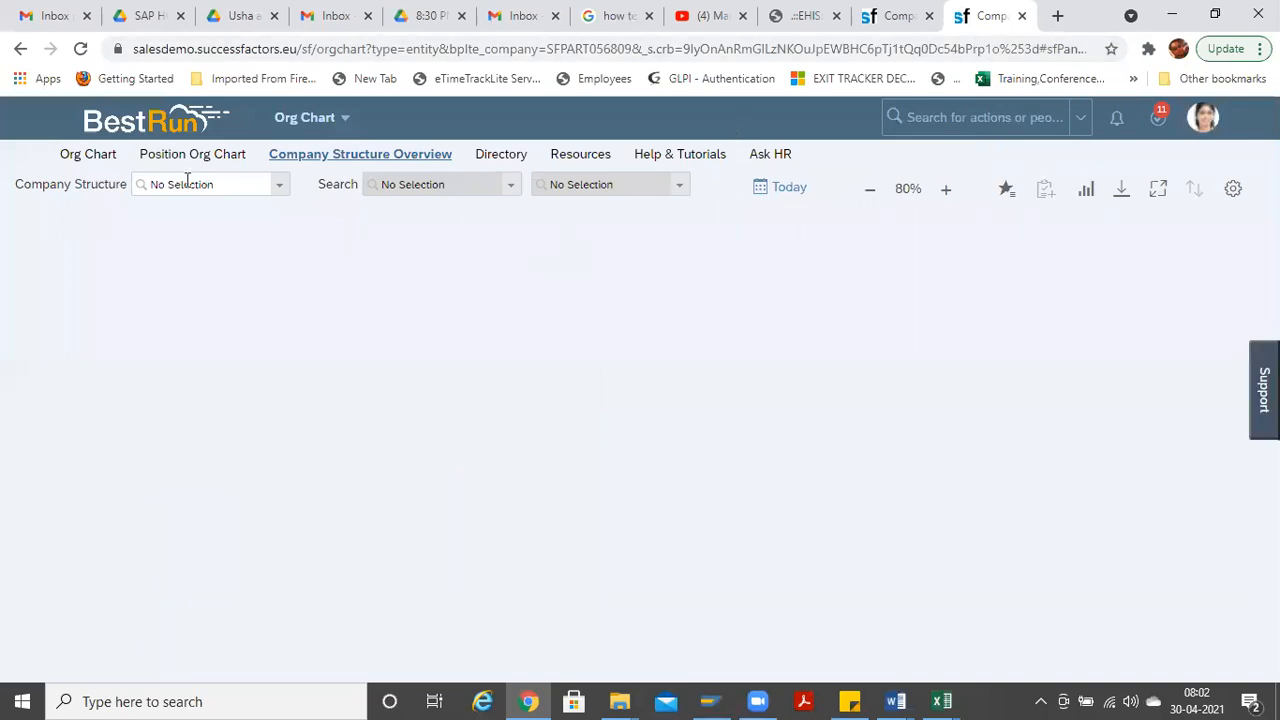
pyautogui.click(961, 121)
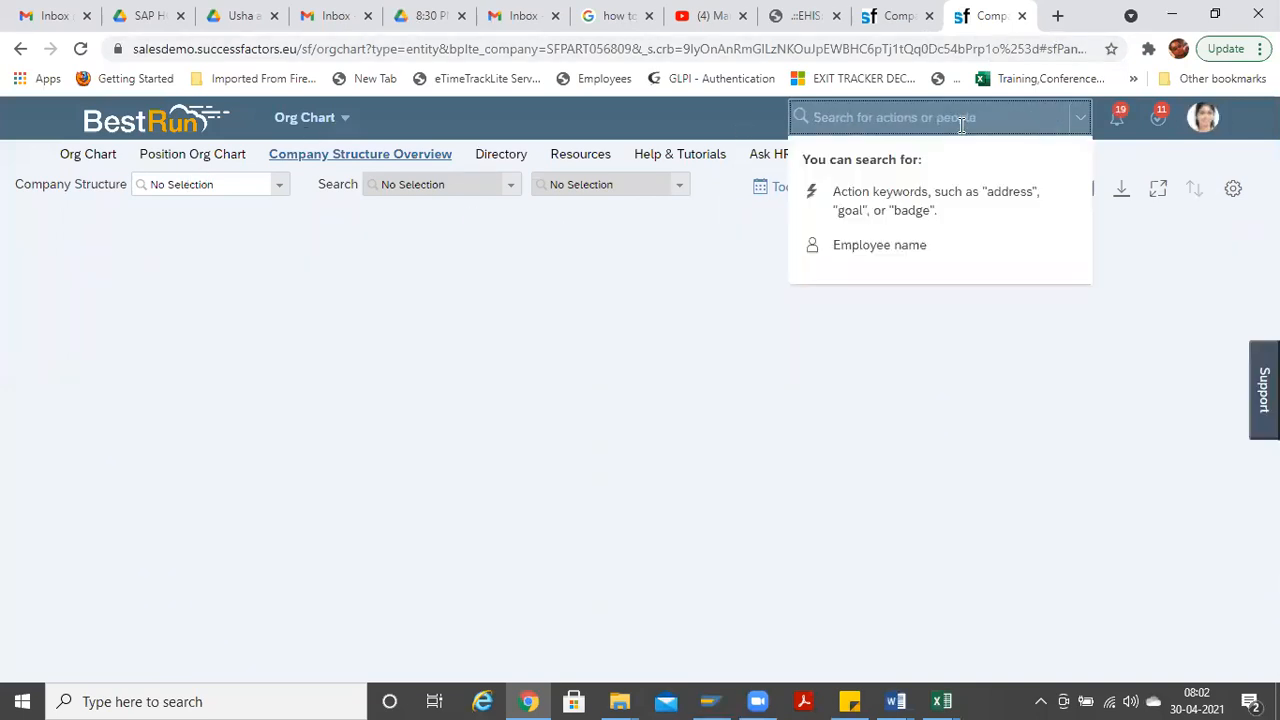
pyautogui.click(337, 122)
pyautogui.click(320, 561)
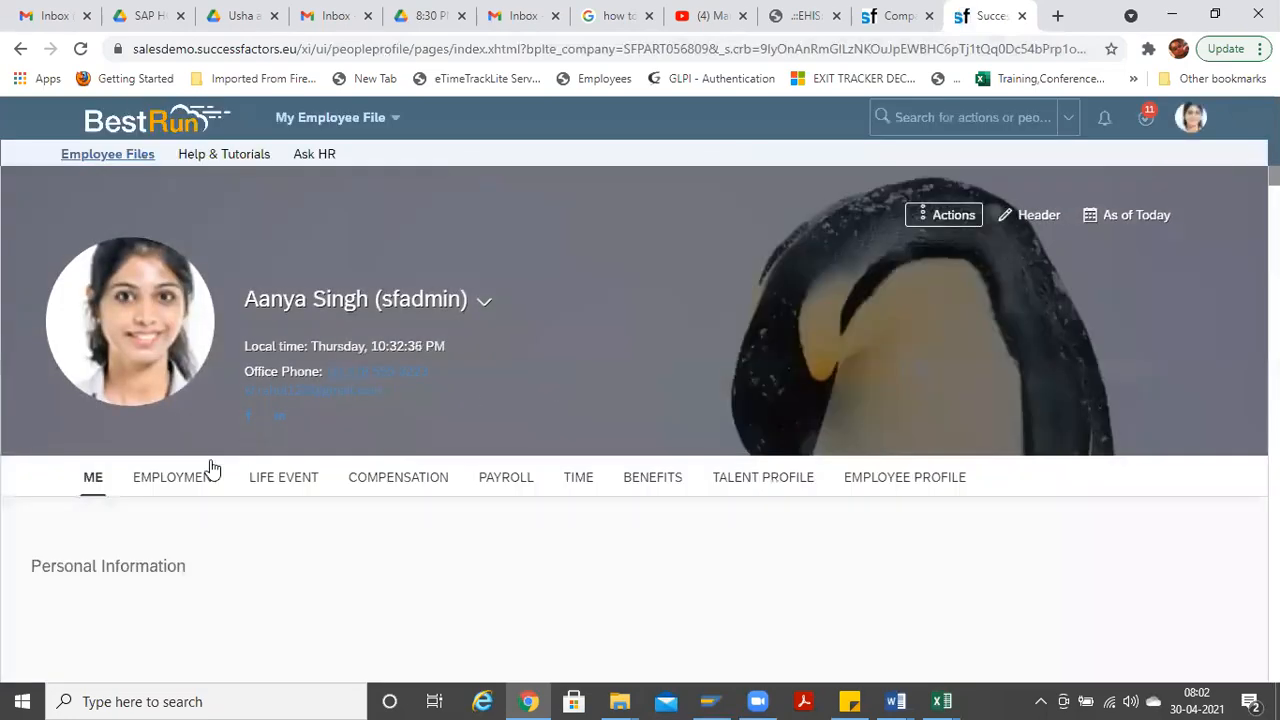
# Step: Open the employment section's Position Information for editing with changes effective Apr 02, 2021
pyautogui.click(176, 518)
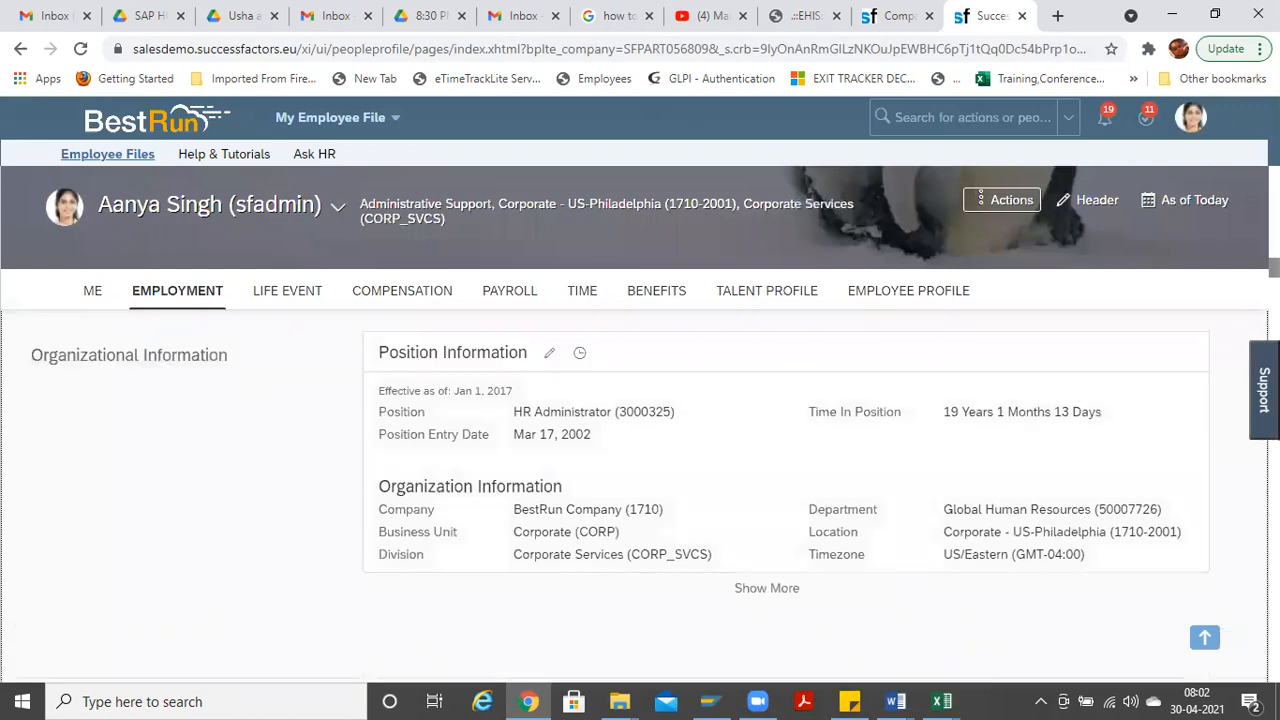
pyautogui.click(553, 351)
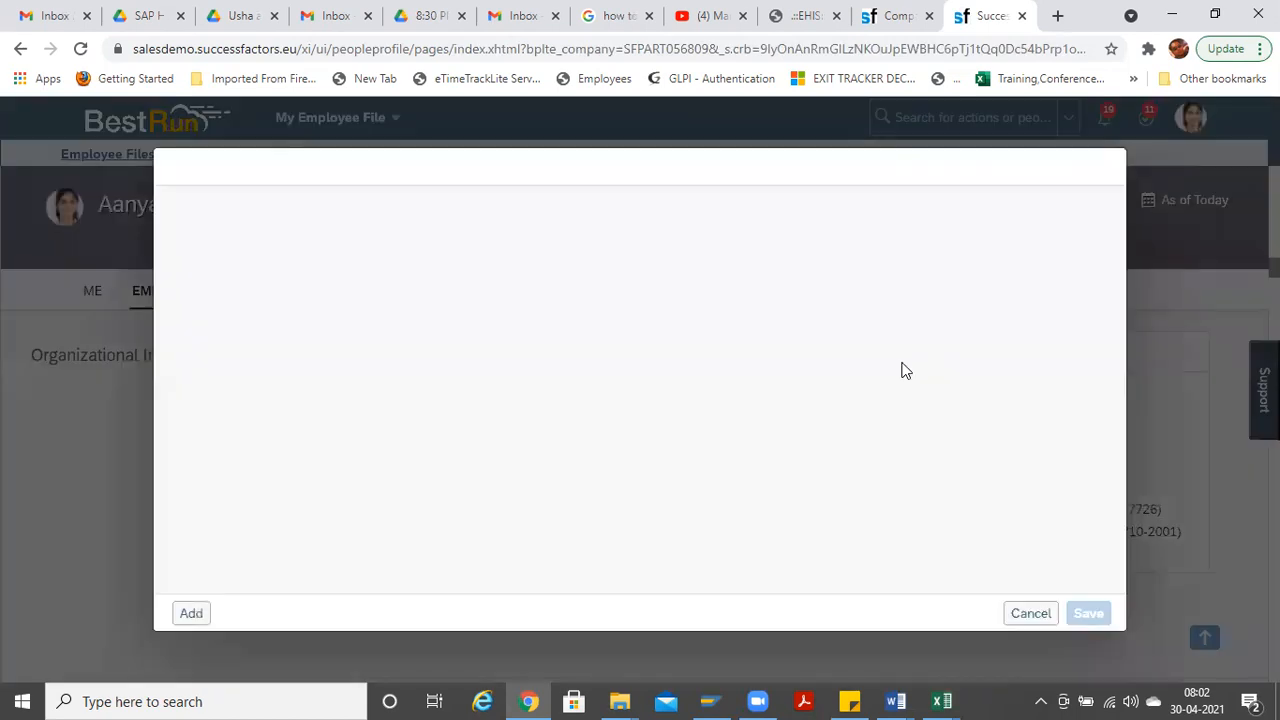
pyautogui.click(317, 272)
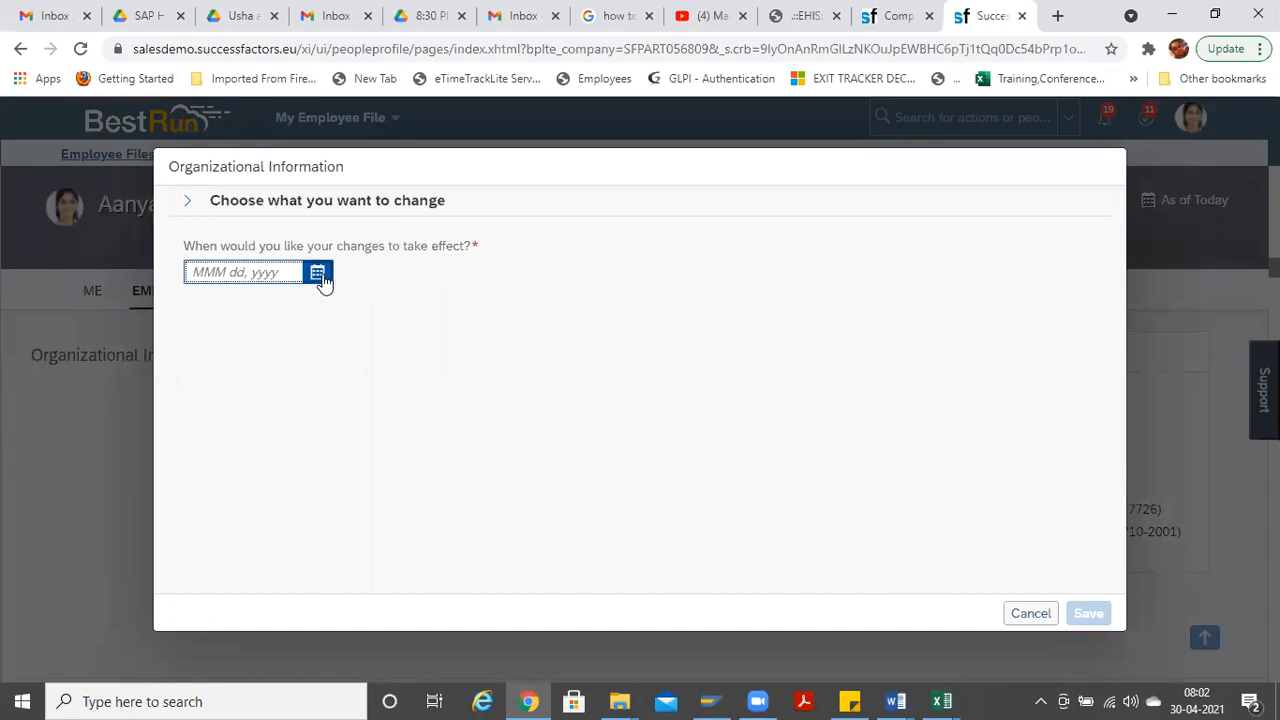
pyautogui.click(386, 367)
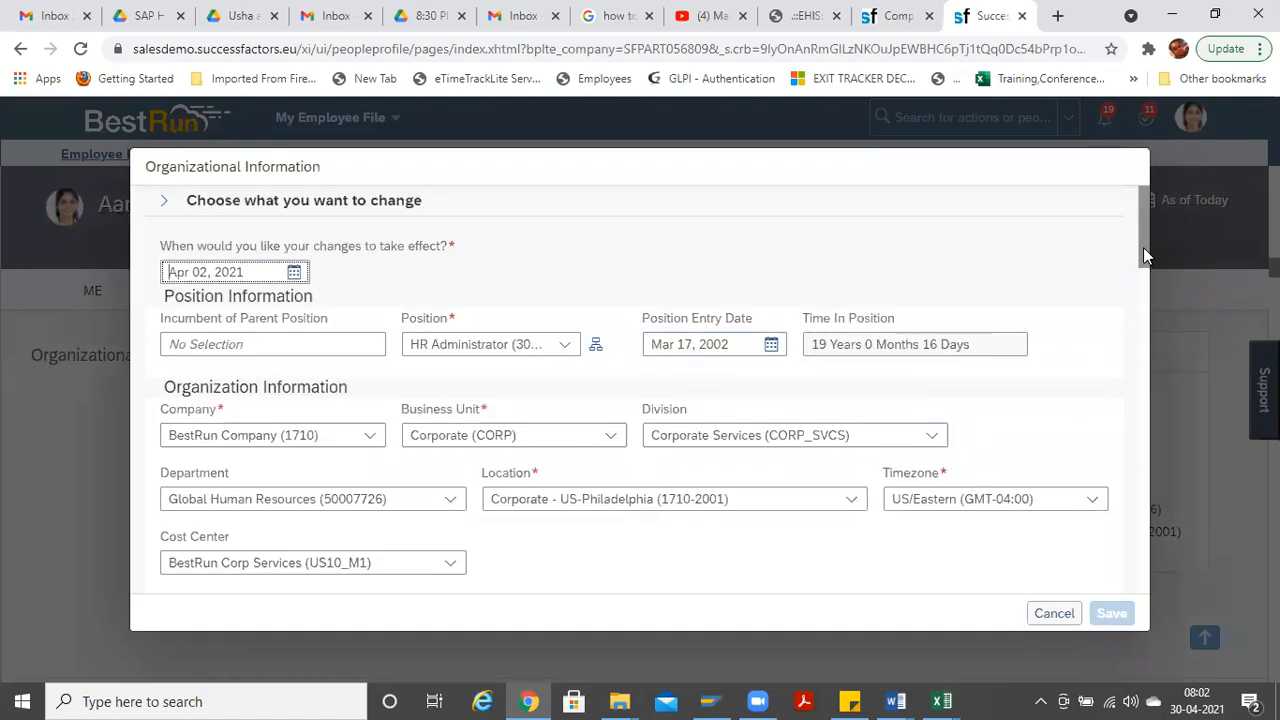
# Step: Examine the Sub Department choices under Organization Information and cancel the edit without saving
pyautogui.moveTo(1145, 255); pyautogui.dragTo(1147, 296)
pyautogui.click(368, 479)
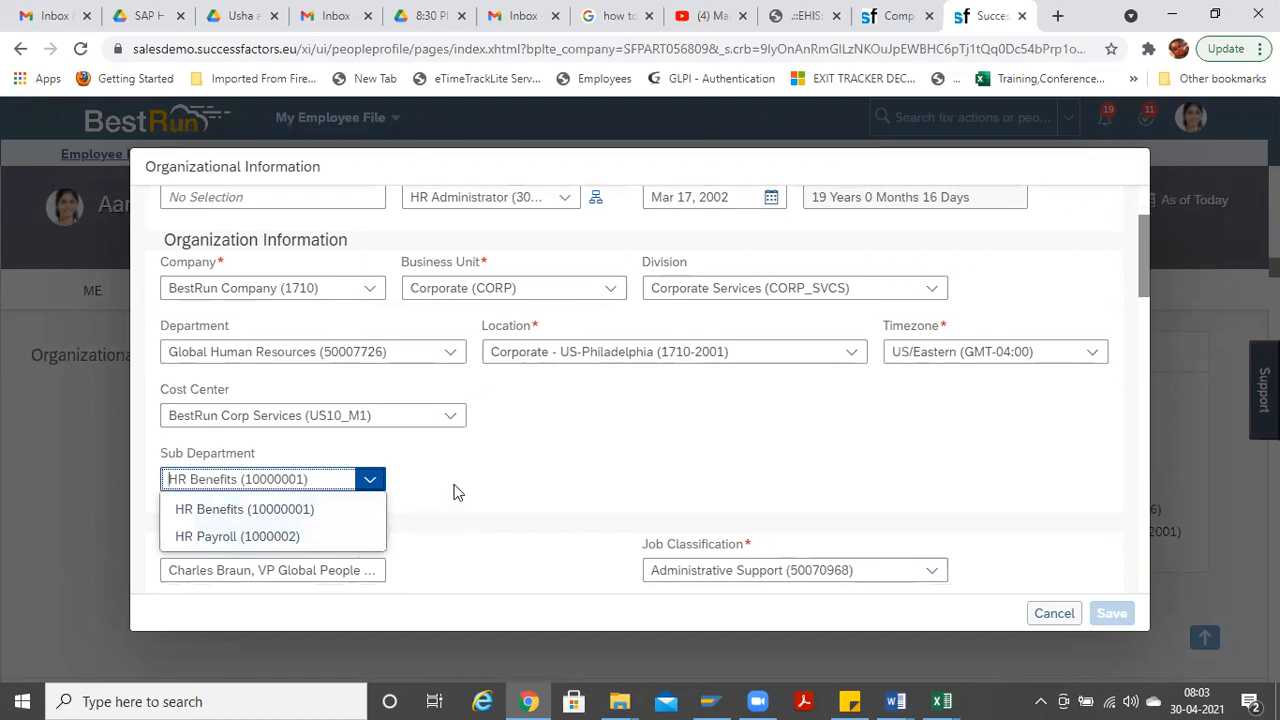
pyautogui.press('Escape')
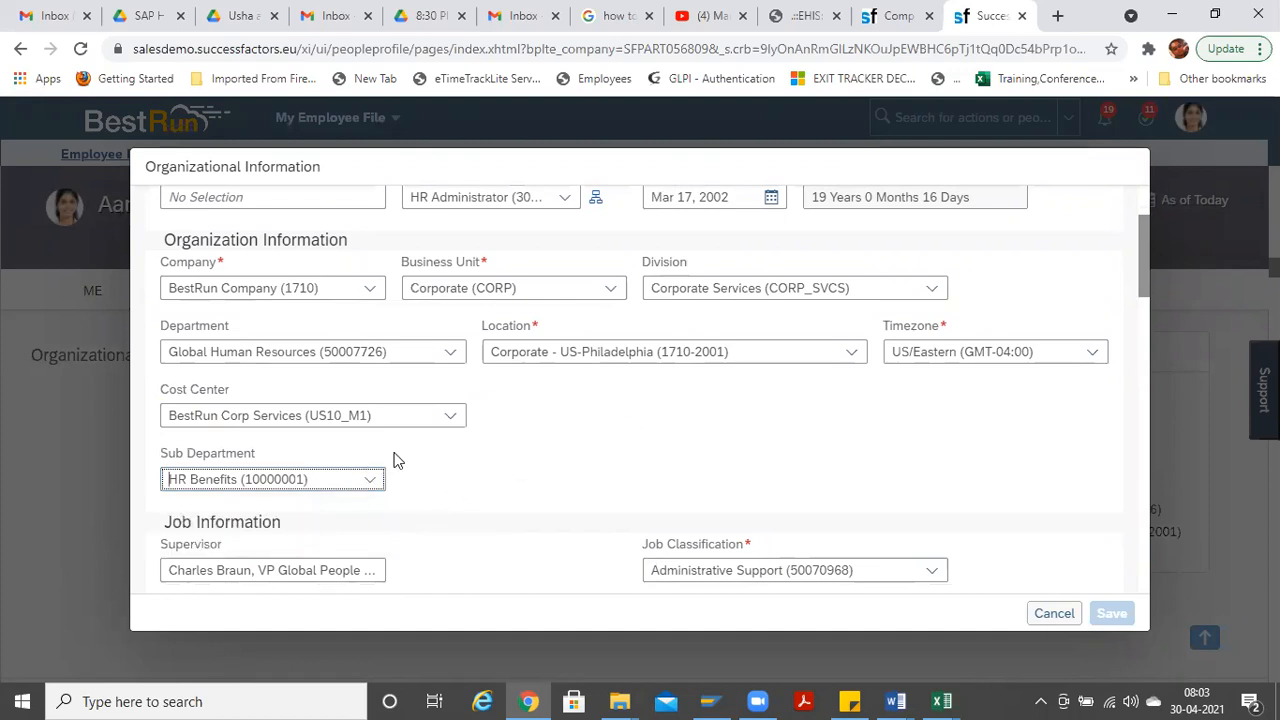
pyautogui.click(370, 480)
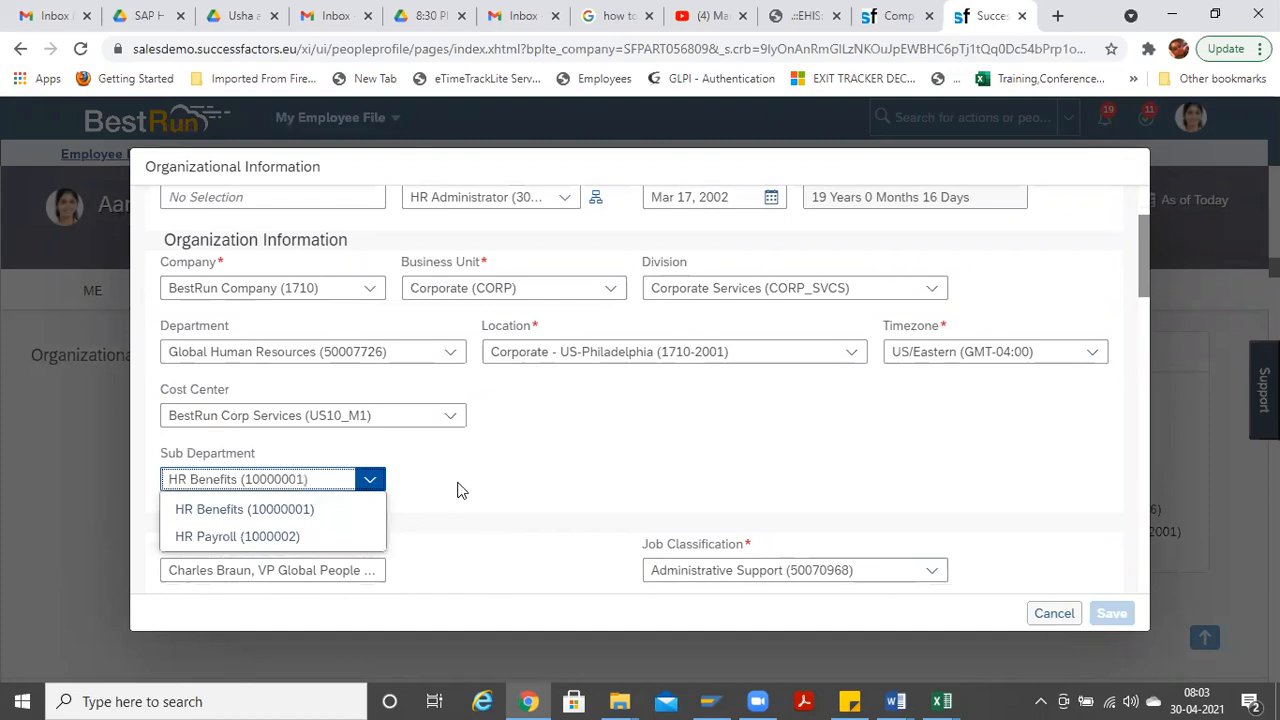
pyautogui.press('Escape')
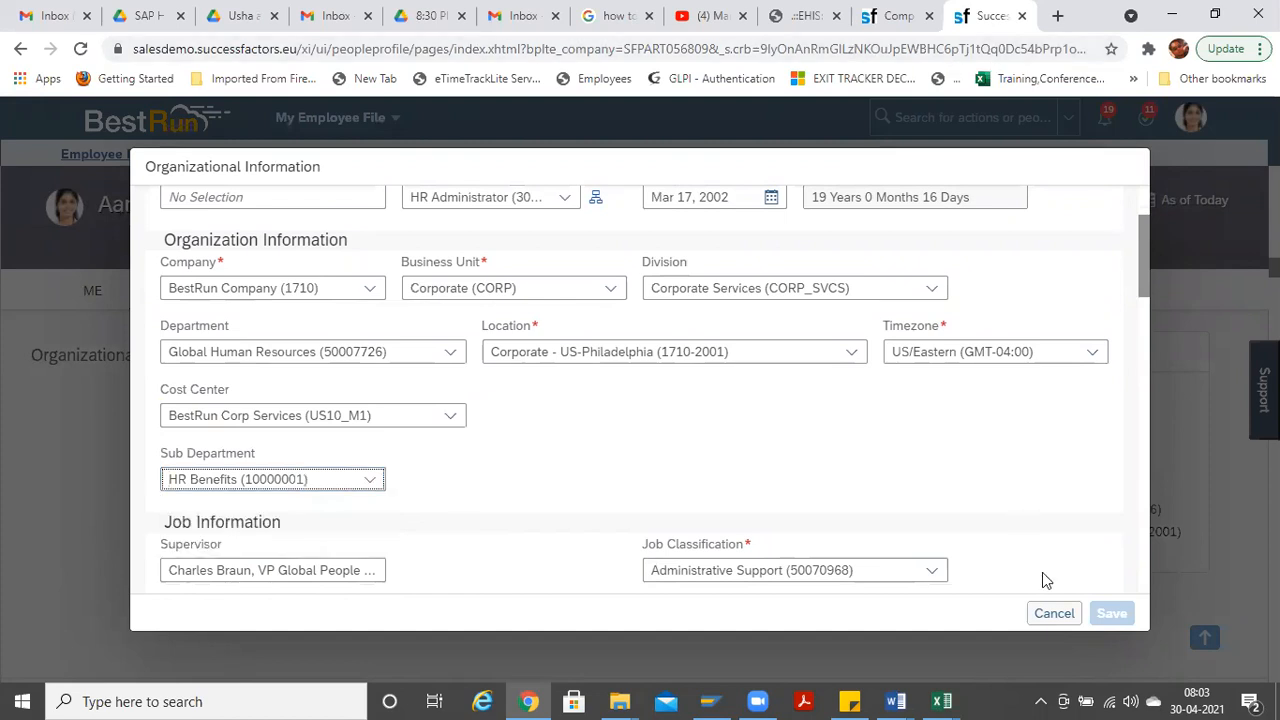
pyautogui.click(1054, 613)
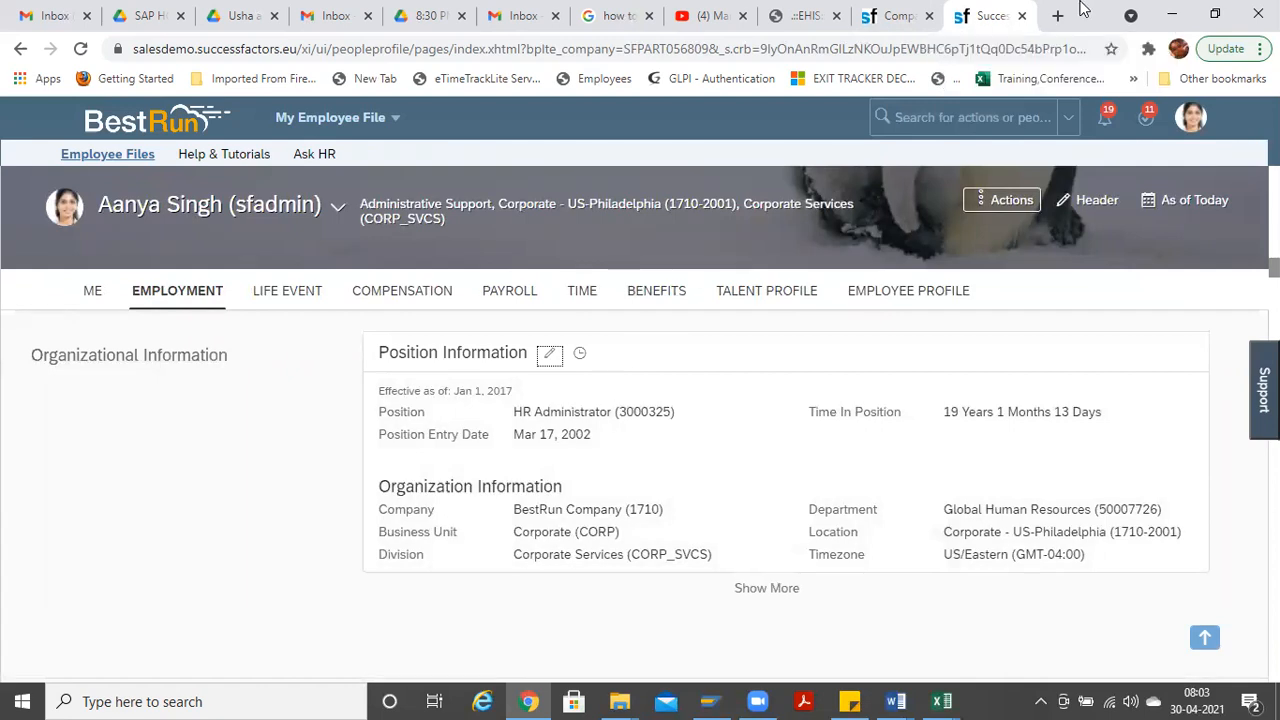
# Step: Duplicate the employee file's browser tab and open Configure Object Definitions in the copy
pyautogui.rightClick(997, 27)
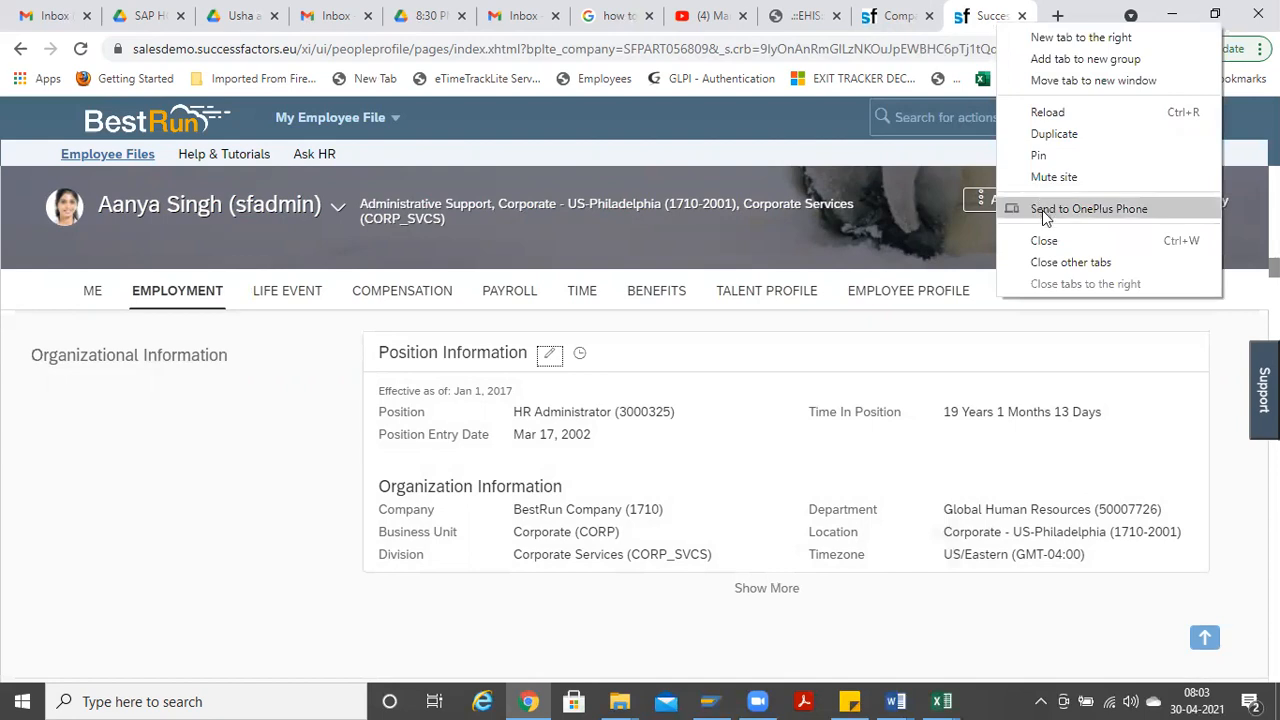
pyautogui.click(1052, 135)
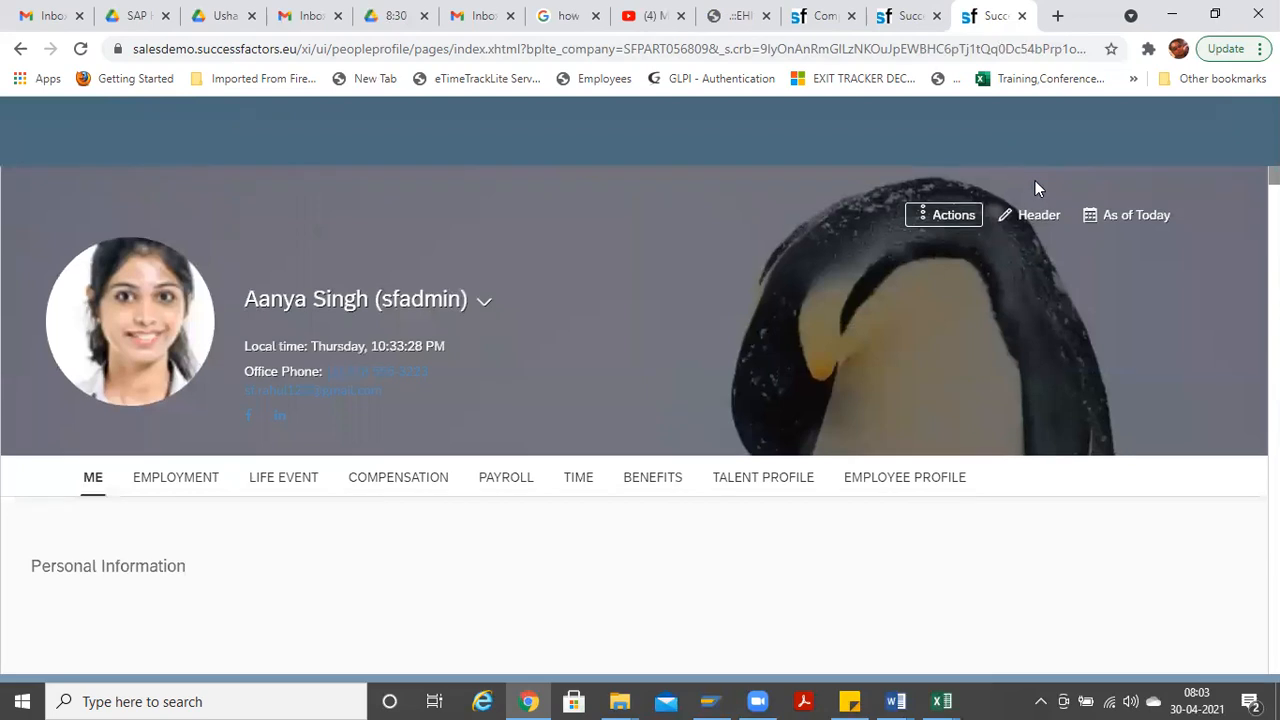
pyautogui.click(967, 118)
pyautogui.write('configure object')
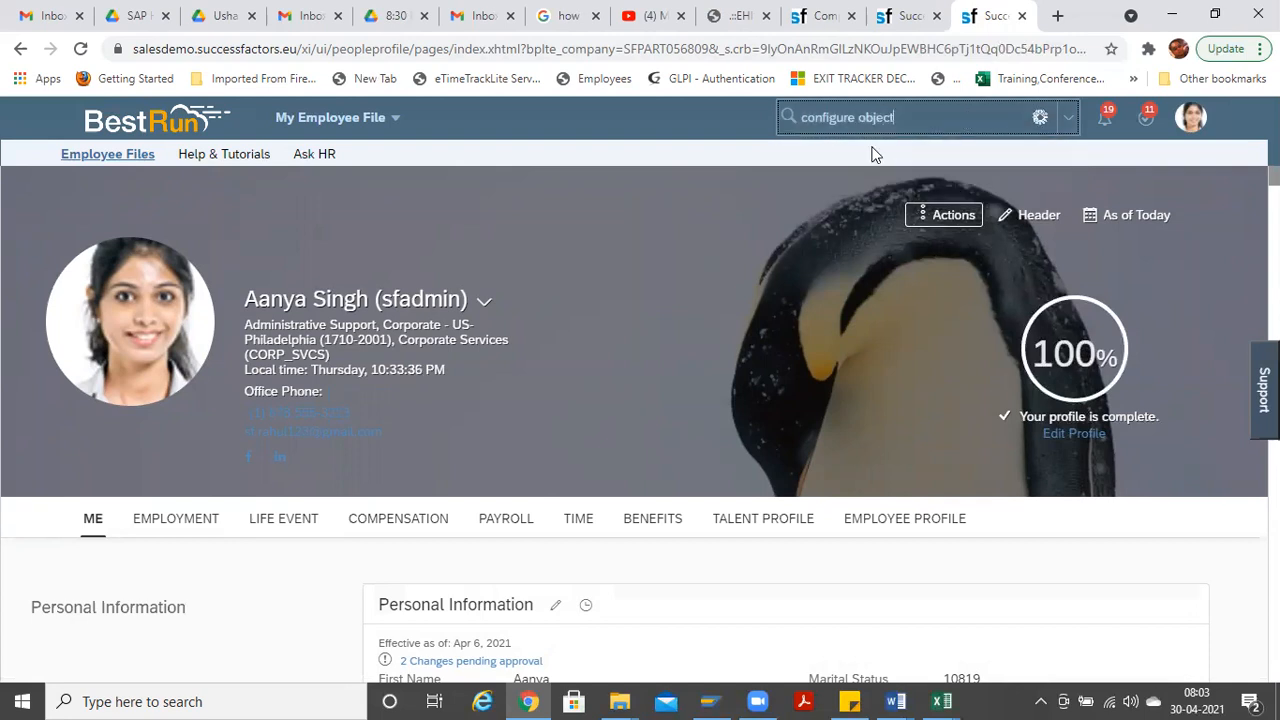
pyautogui.click(874, 157)
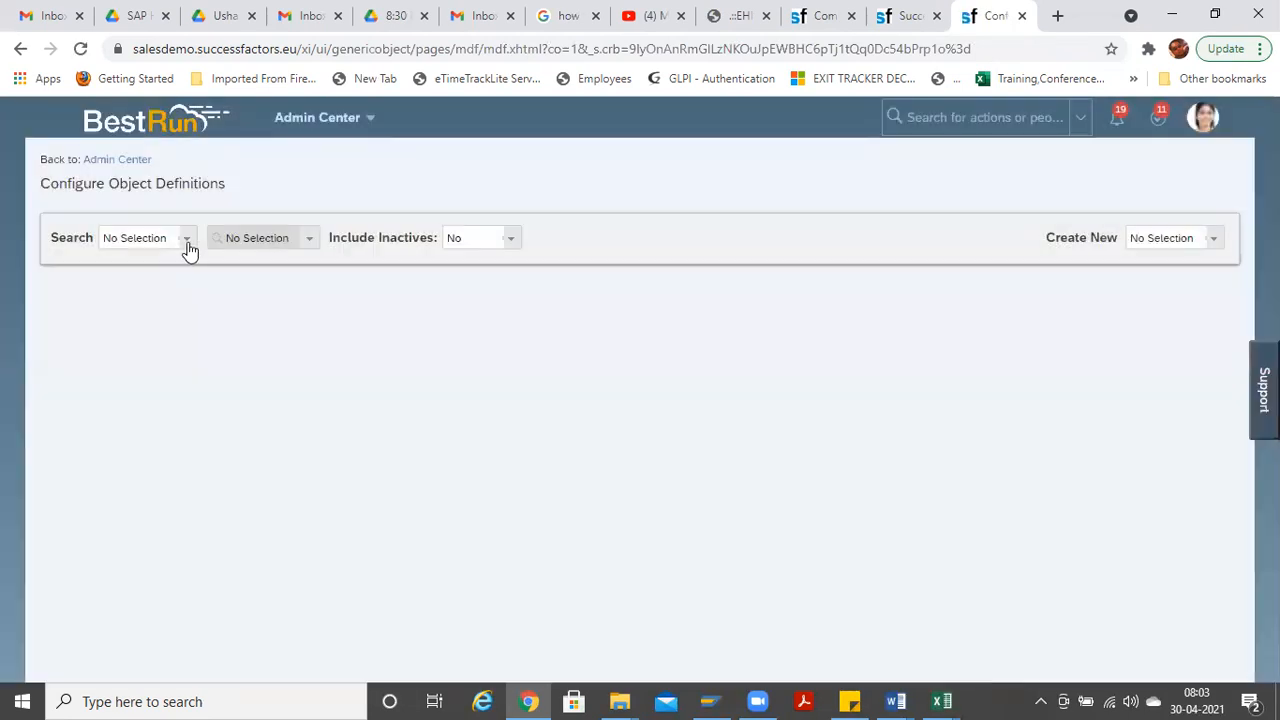
# Step: Search the object definitions for Sub Department and display its definition
pyautogui.click(187, 242)
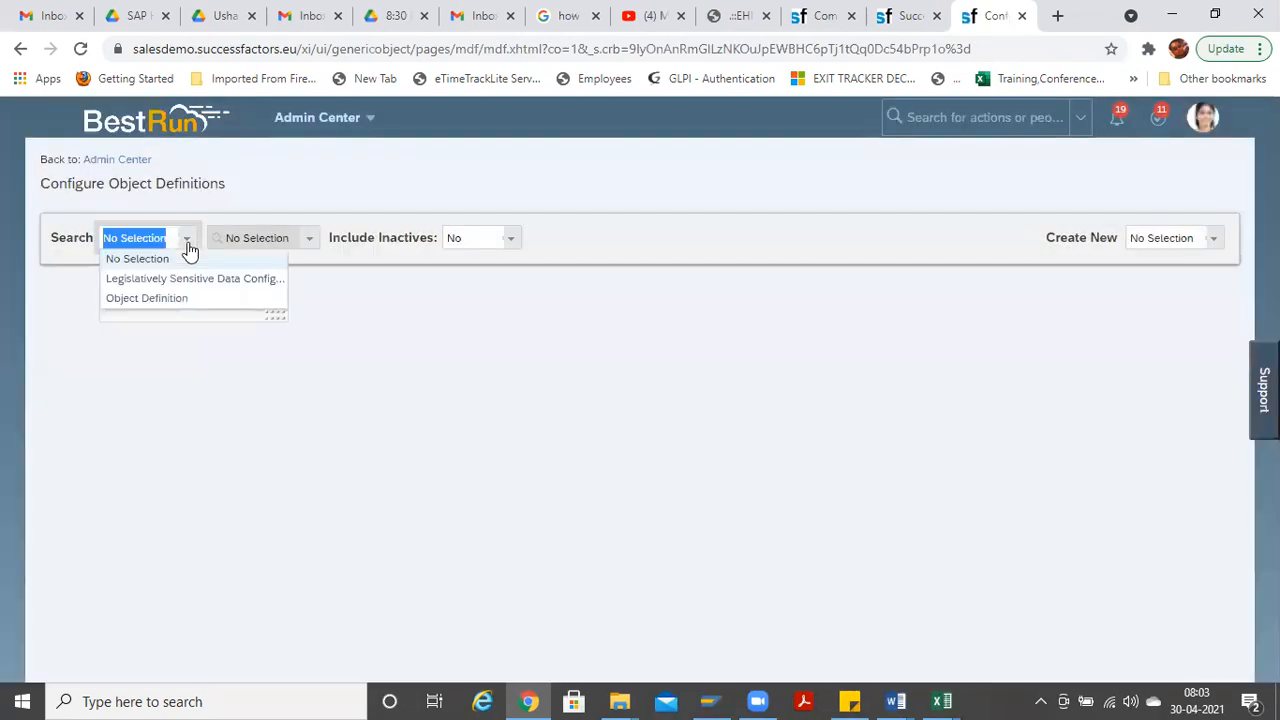
pyautogui.click(191, 299)
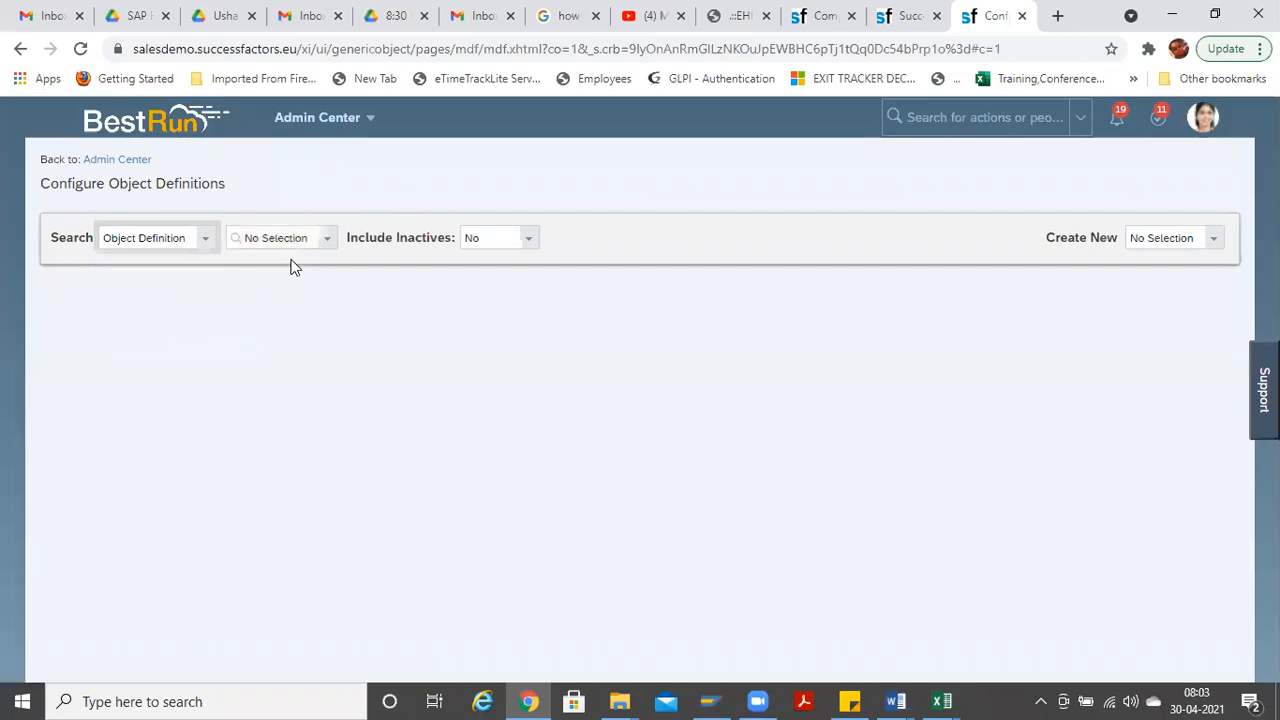
pyautogui.click(329, 243)
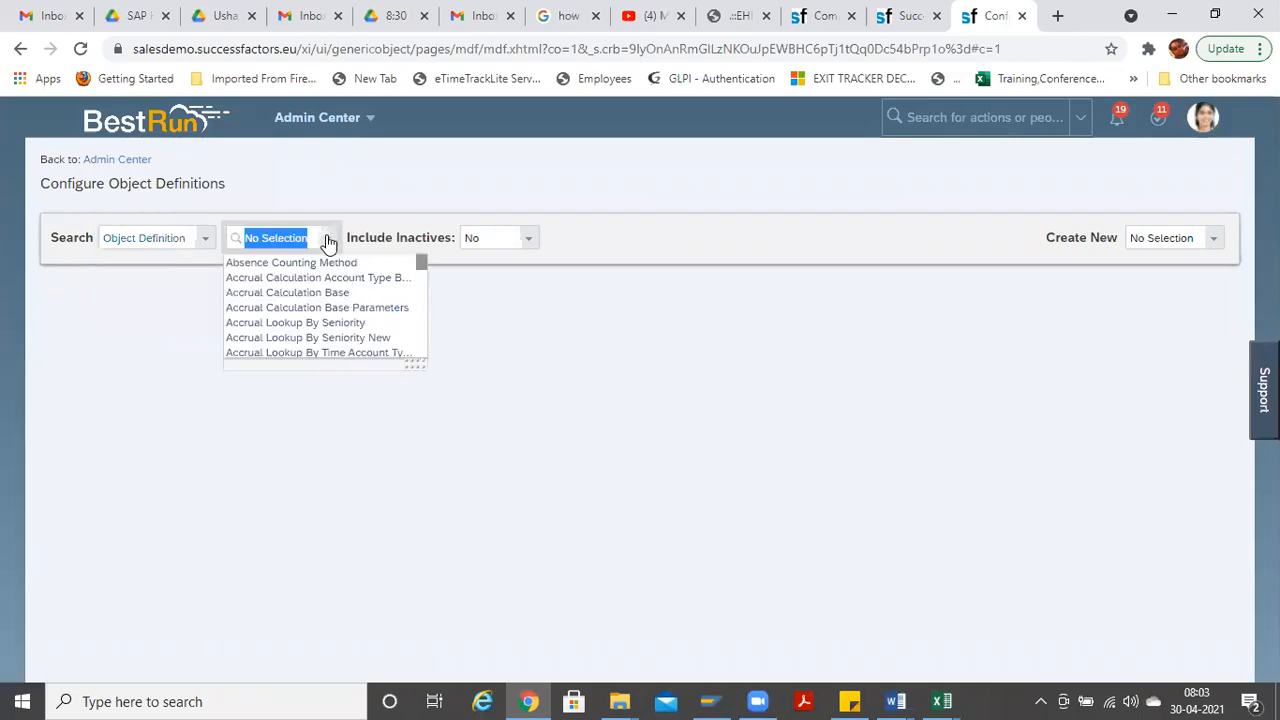
pyautogui.write('sub')
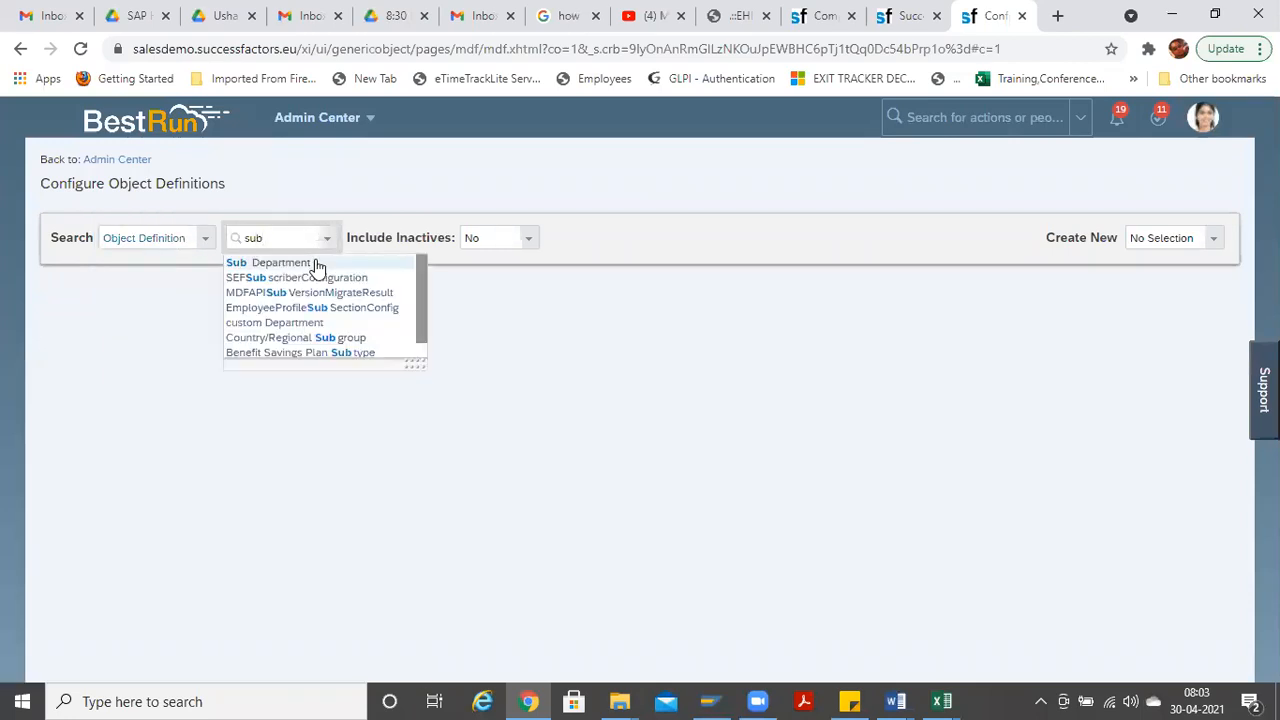
pyautogui.click(315, 260)
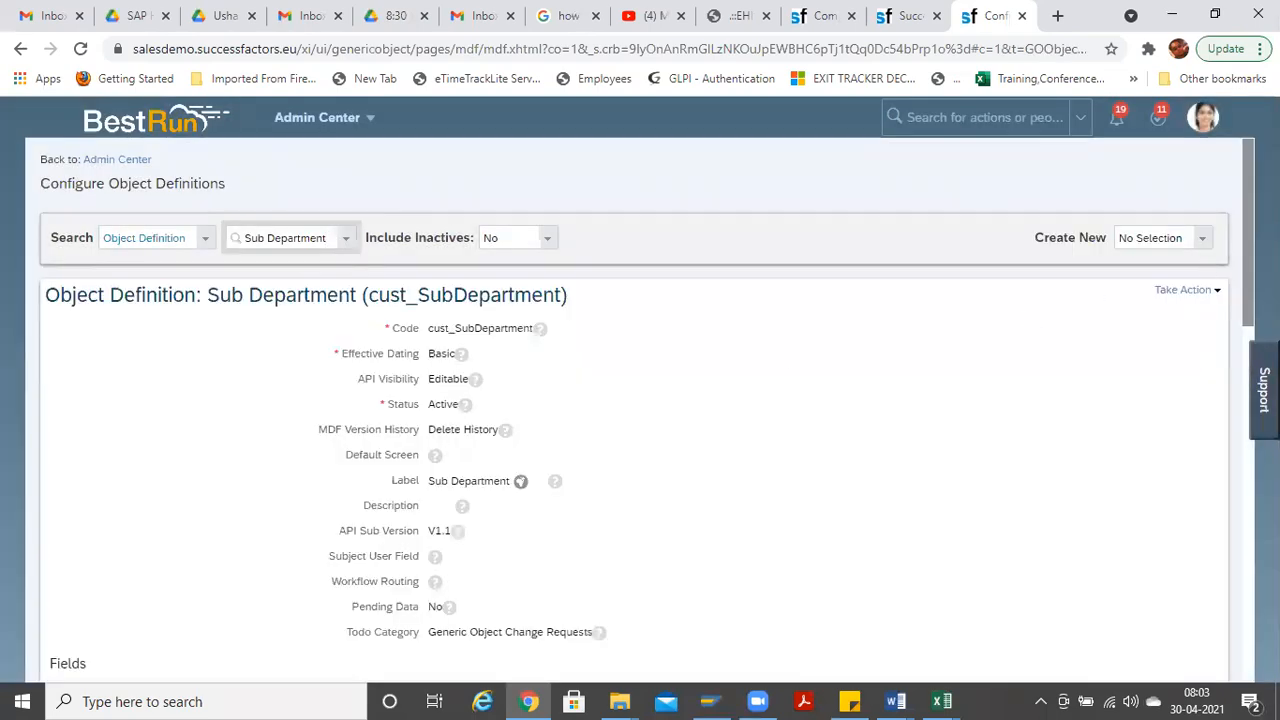
# Step: Examine the Sub Department object's field list and its security settings, including the Permission Category
pyautogui.scroll(-8, 640, 410)
pyautogui.scroll(4, 640, 410)
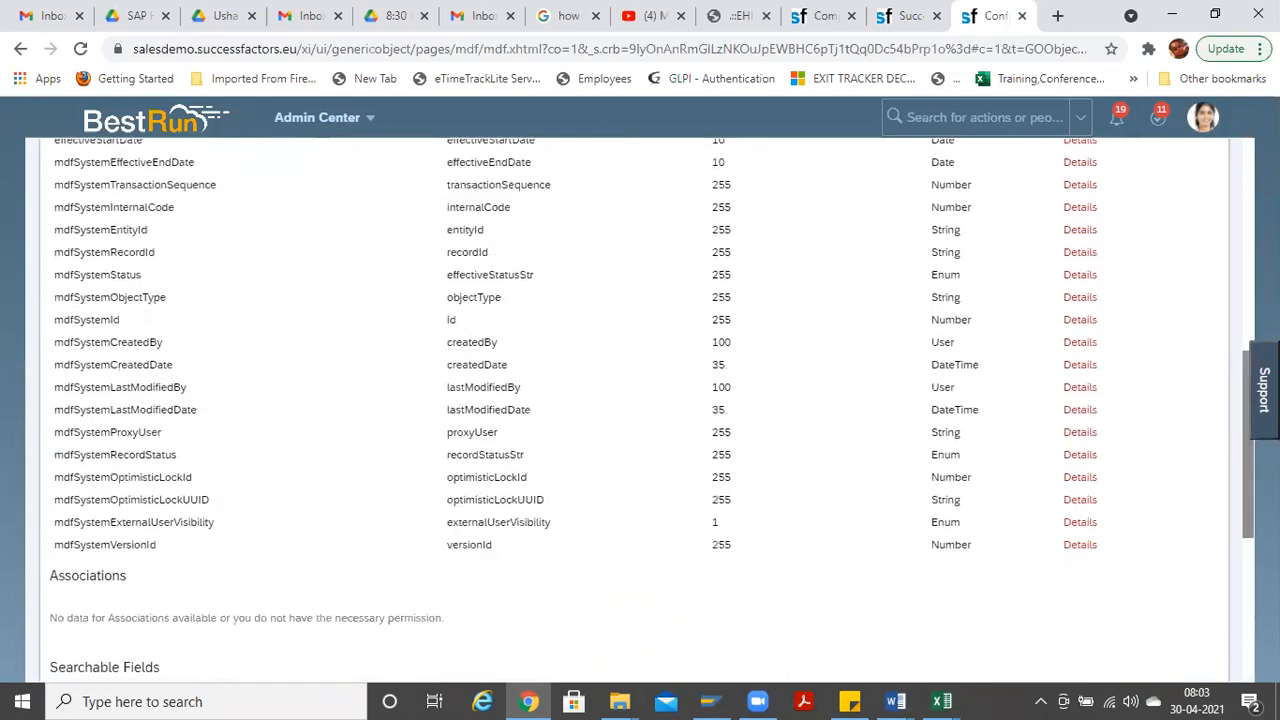
pyautogui.scroll(1, 640, 410)
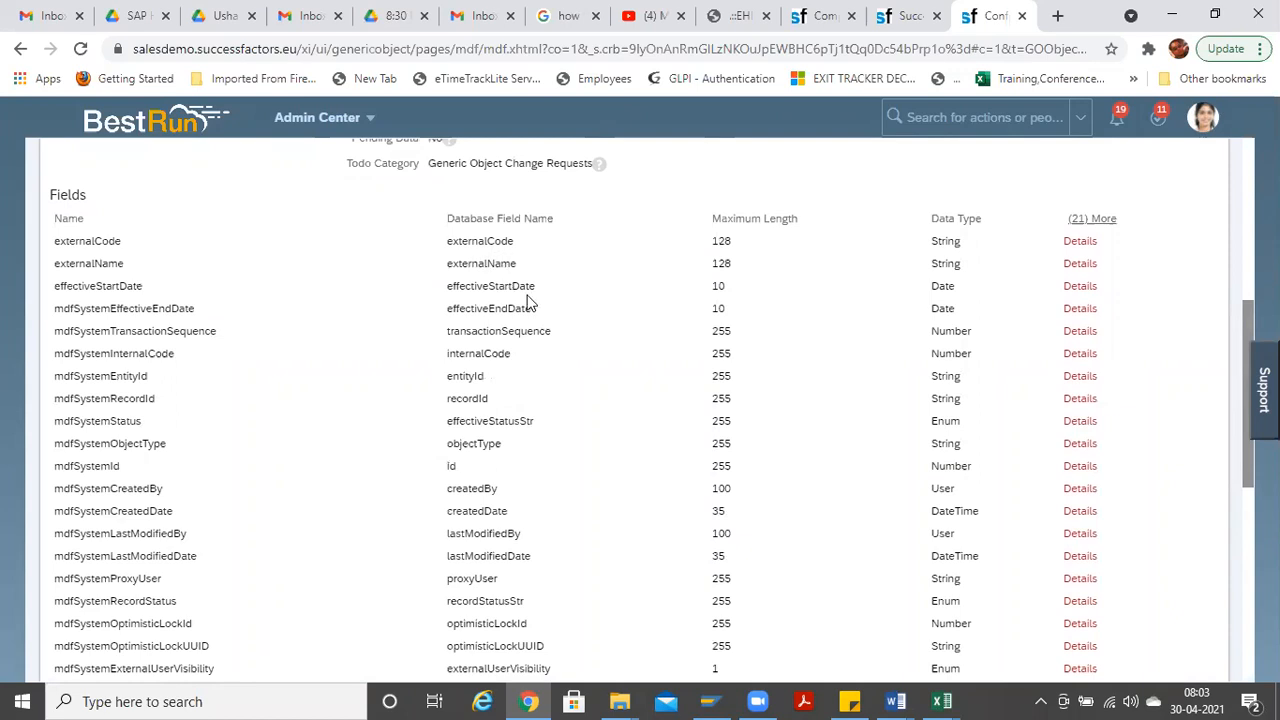
pyautogui.moveTo(124, 263); pyautogui.dragTo(32, 270)
pyautogui.click(32, 270)
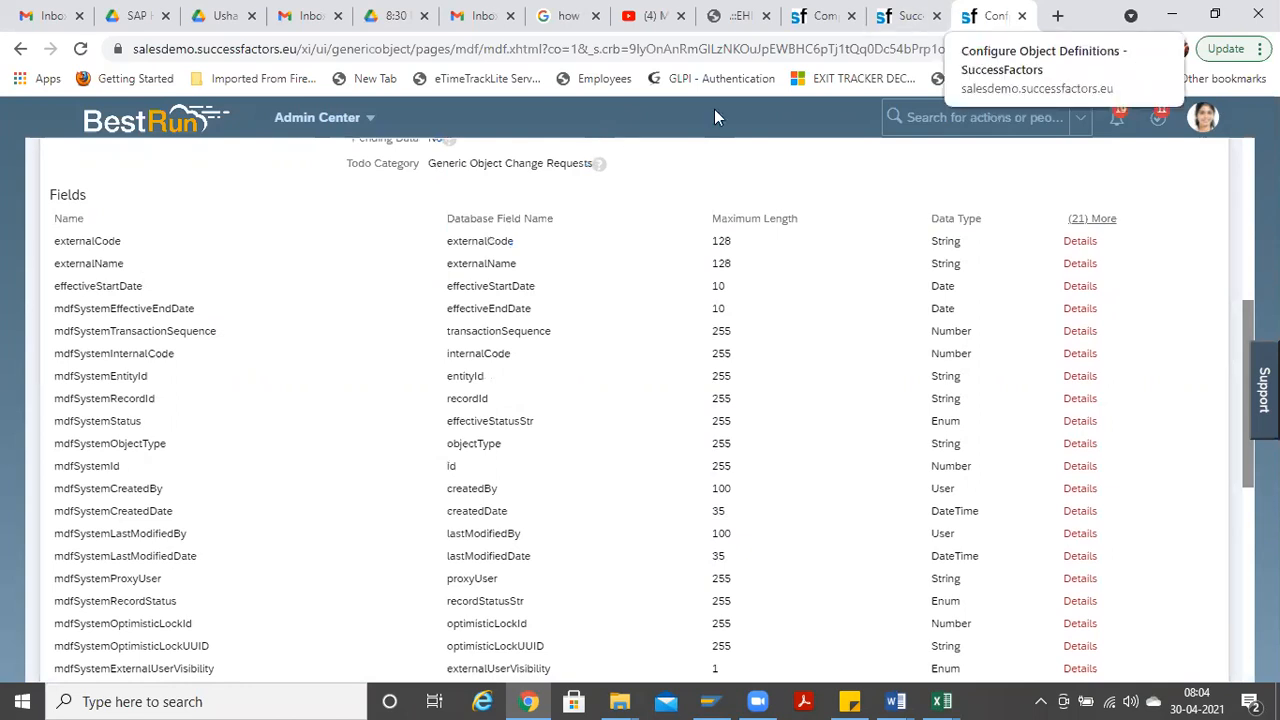
pyautogui.rightClick(1002, 17)
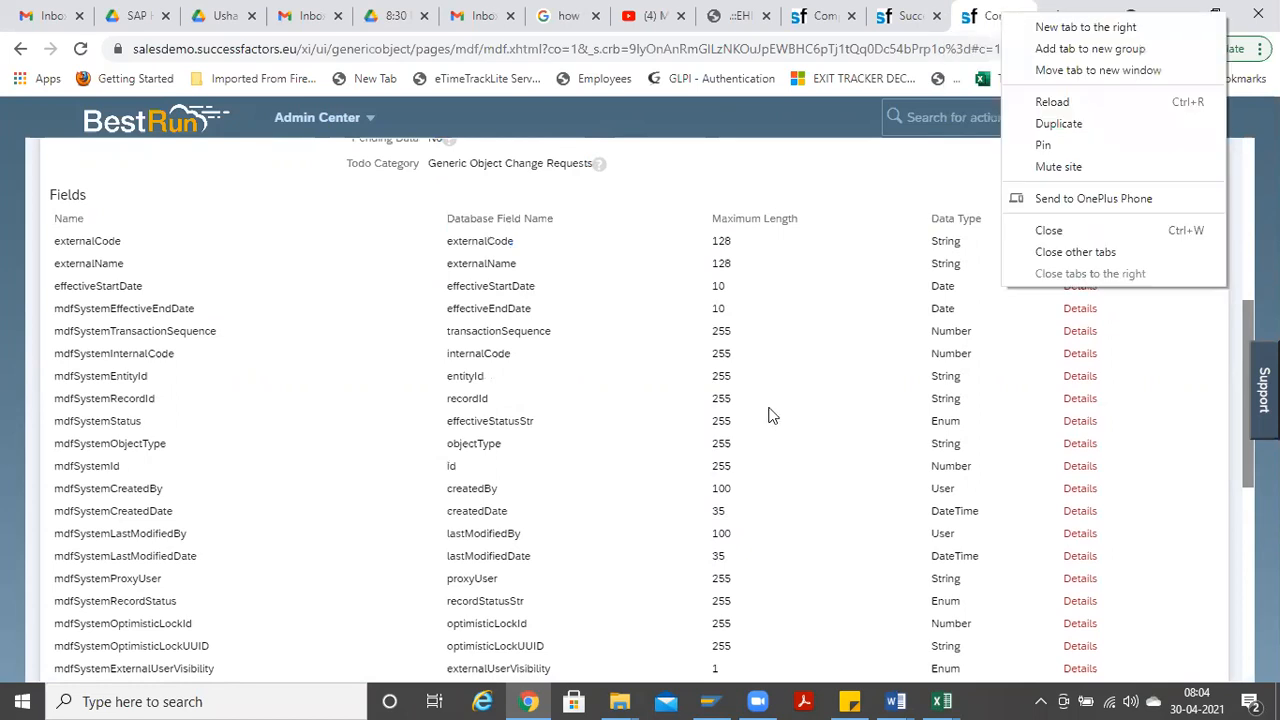
pyautogui.moveTo(1248, 333); pyautogui.dragTo(1248, 523)
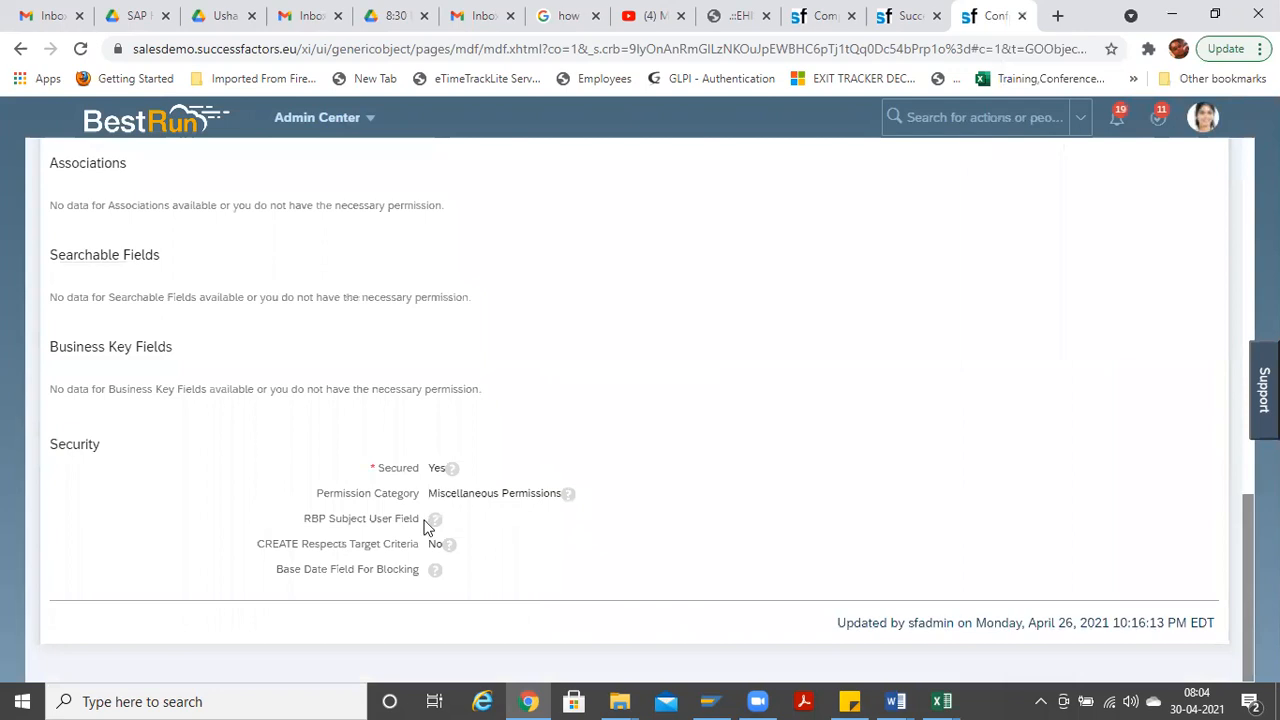
pyautogui.moveTo(430, 490); pyautogui.dragTo(592, 493)
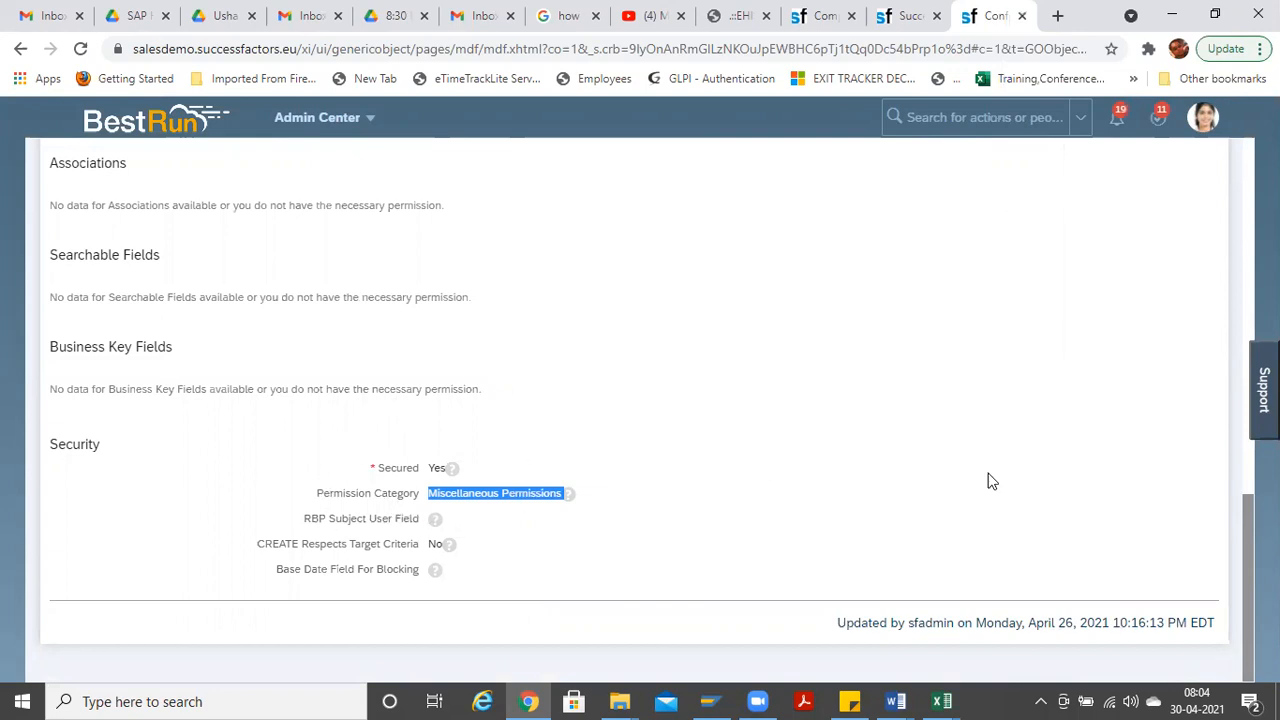
pyautogui.scroll(10, 646, 409)
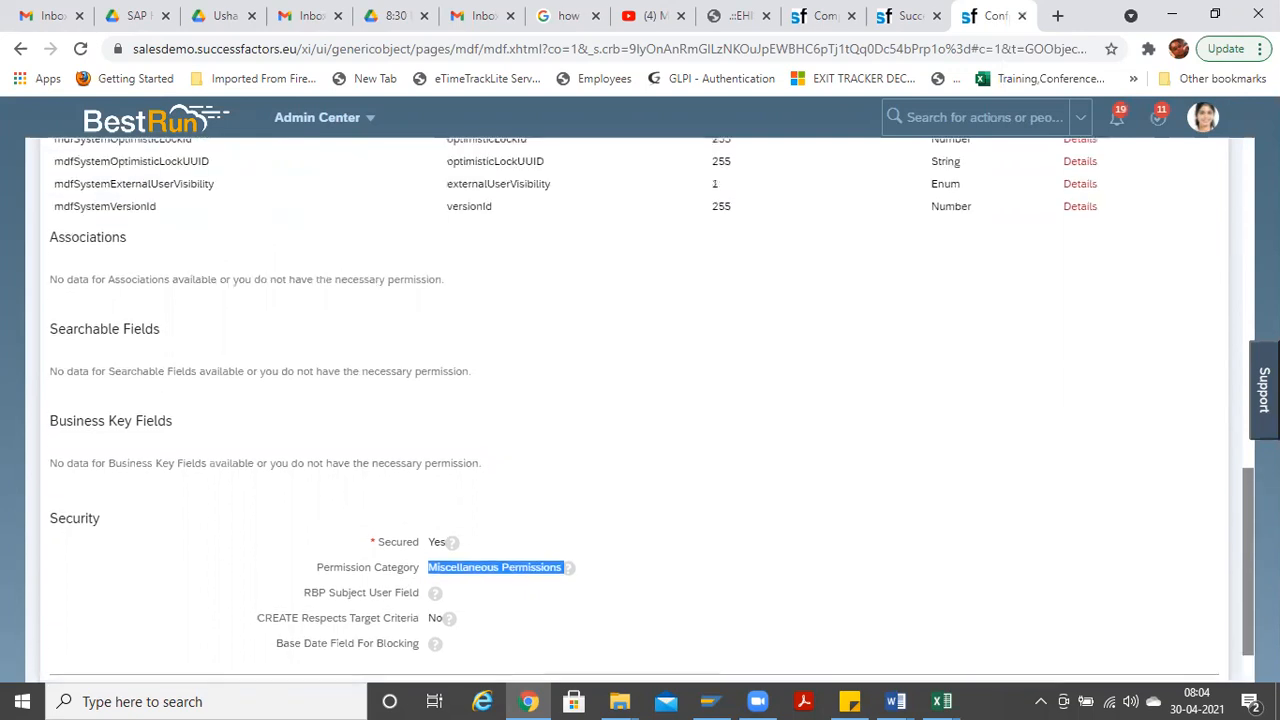
# Step: Duplicate the Sub Department object definition's browser tab and open Manage Data in the copy
pyautogui.click(1062, 3)
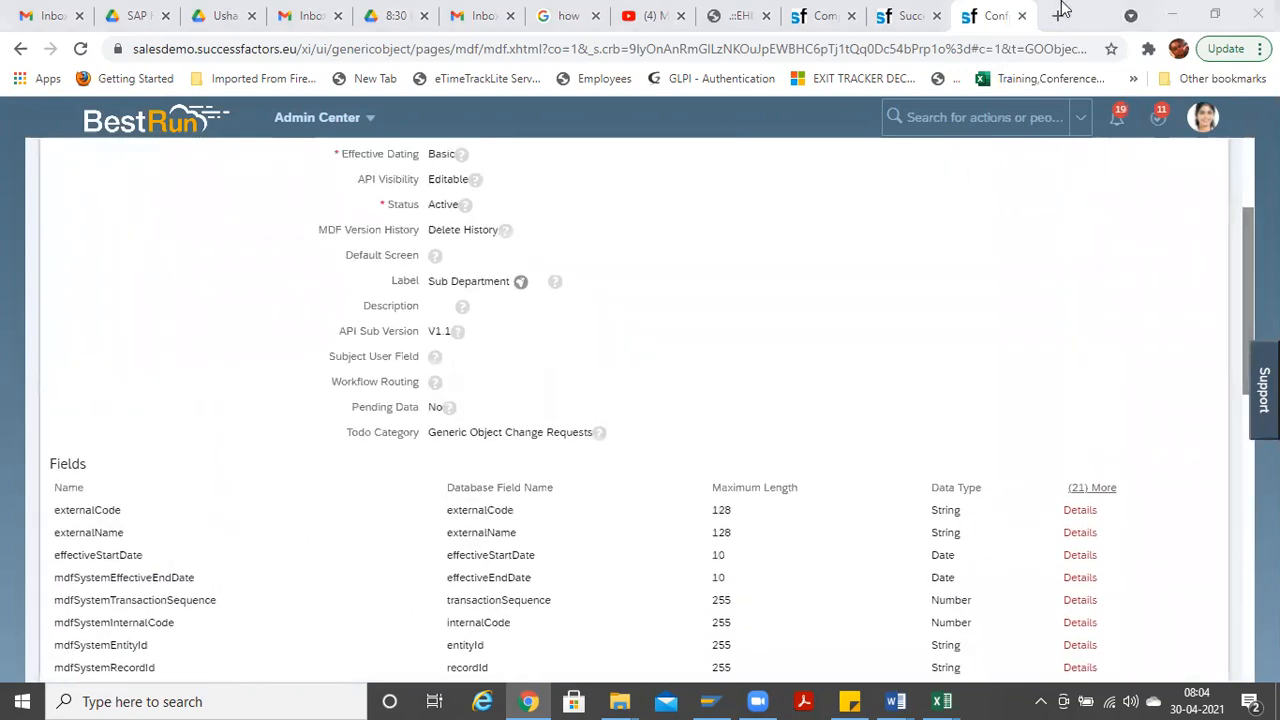
pyautogui.rightClick(1000, 12)
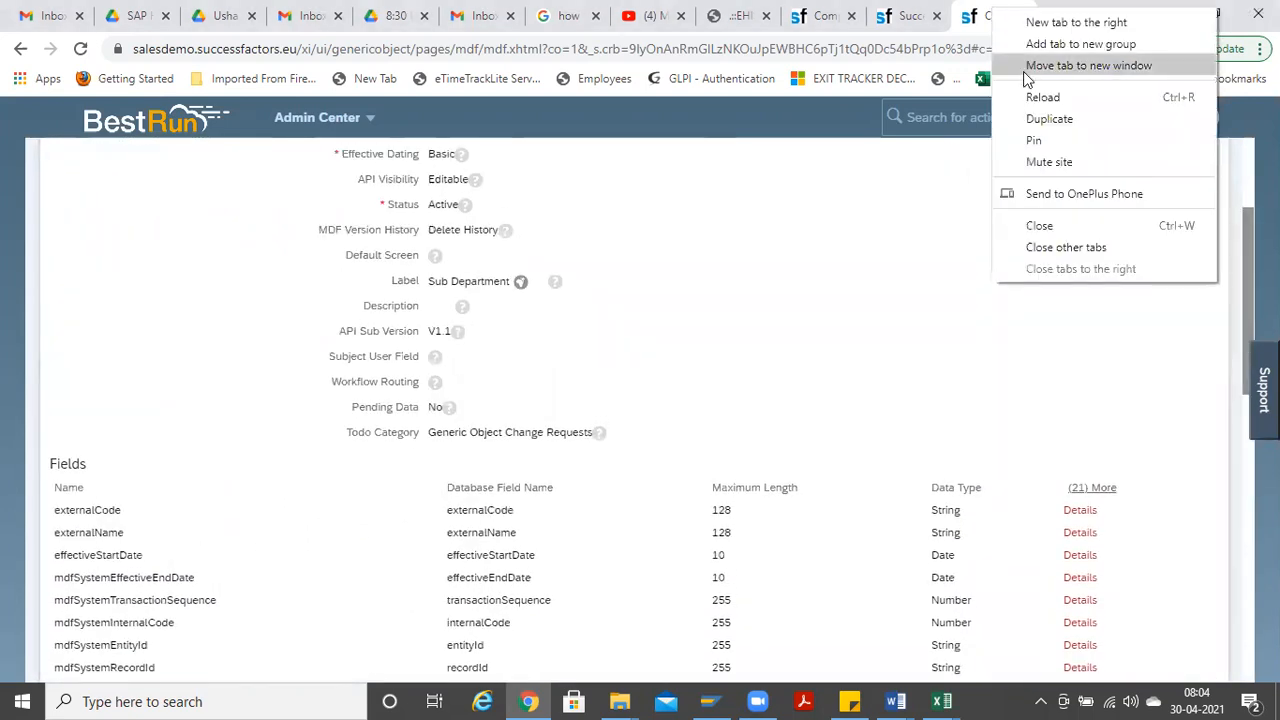
pyautogui.click(1042, 117)
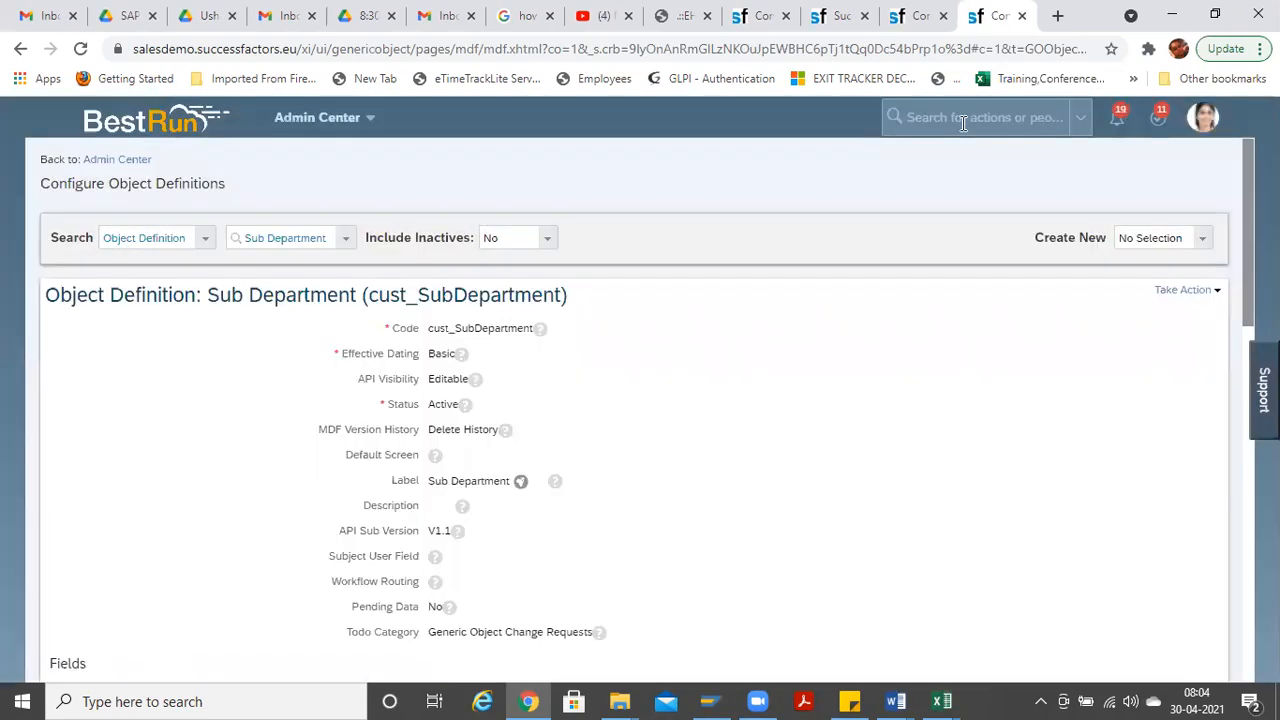
pyautogui.click(963, 120)
pyautogui.write('manage data')
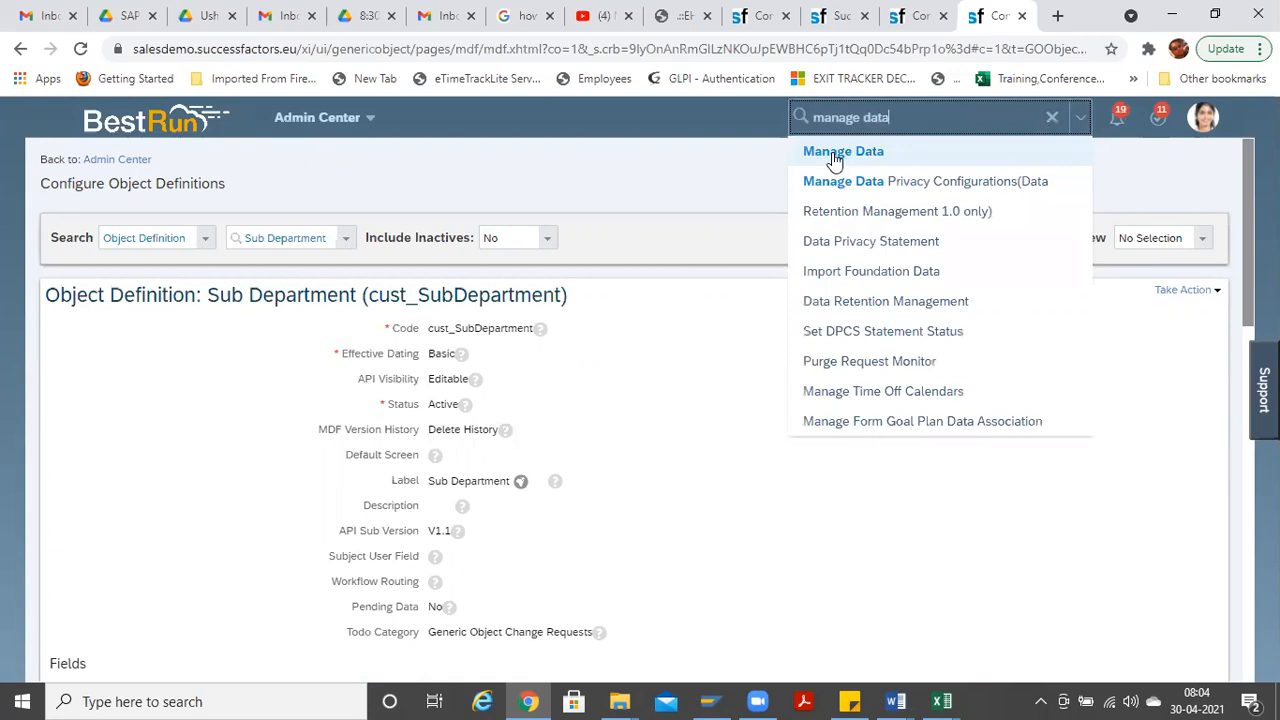
pyautogui.click(830, 158)
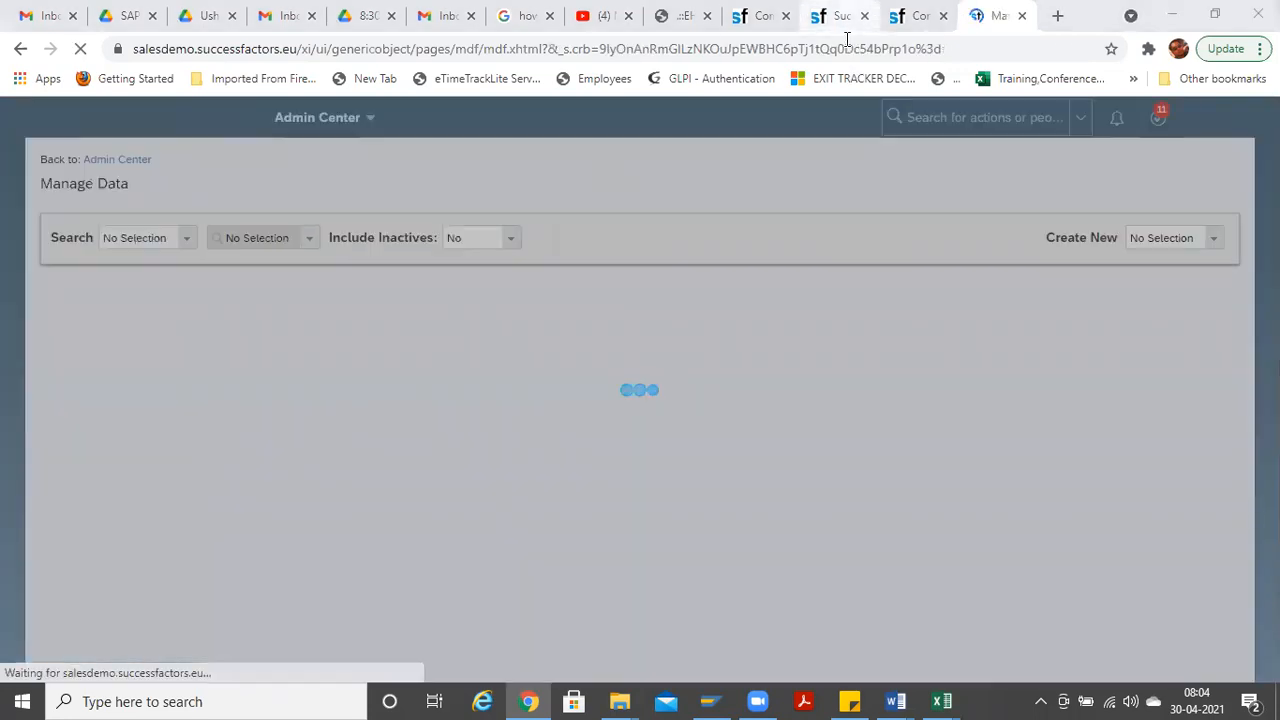
# Step: Revisit the open employee file and Sub Department object definition pages, ending back on Manage Data
pyautogui.click(840, 16)
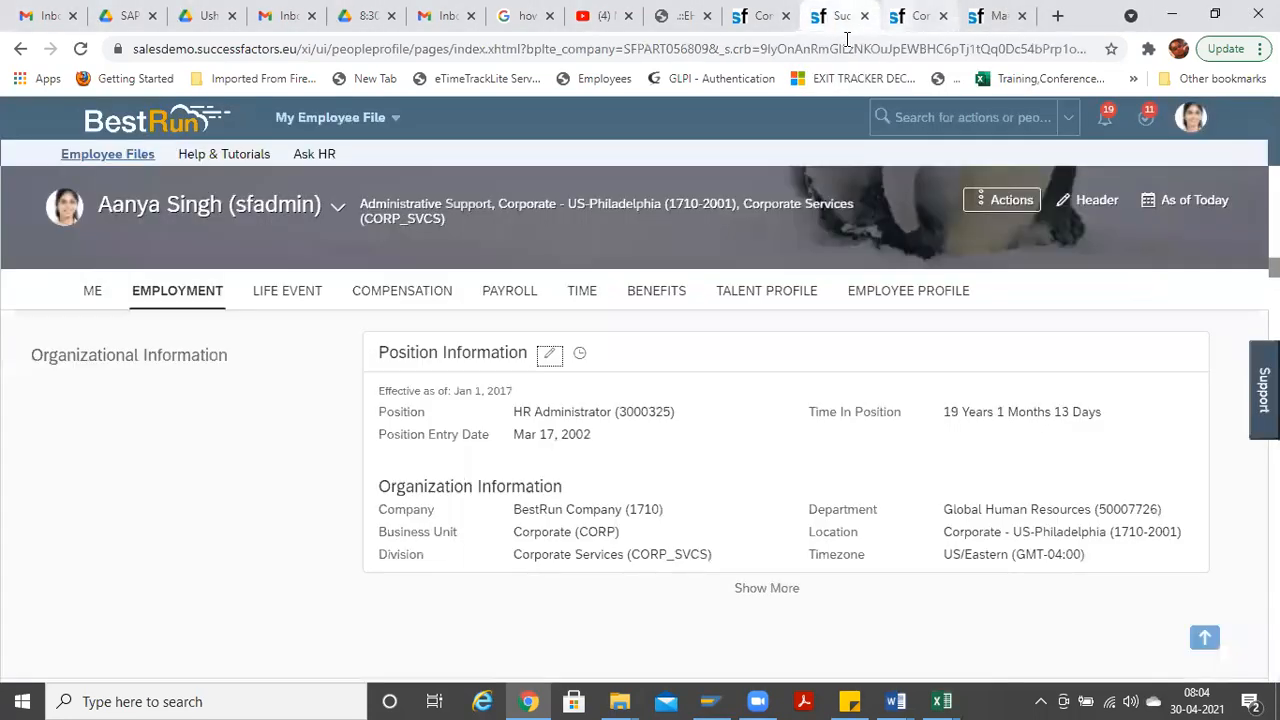
pyautogui.click(915, 16)
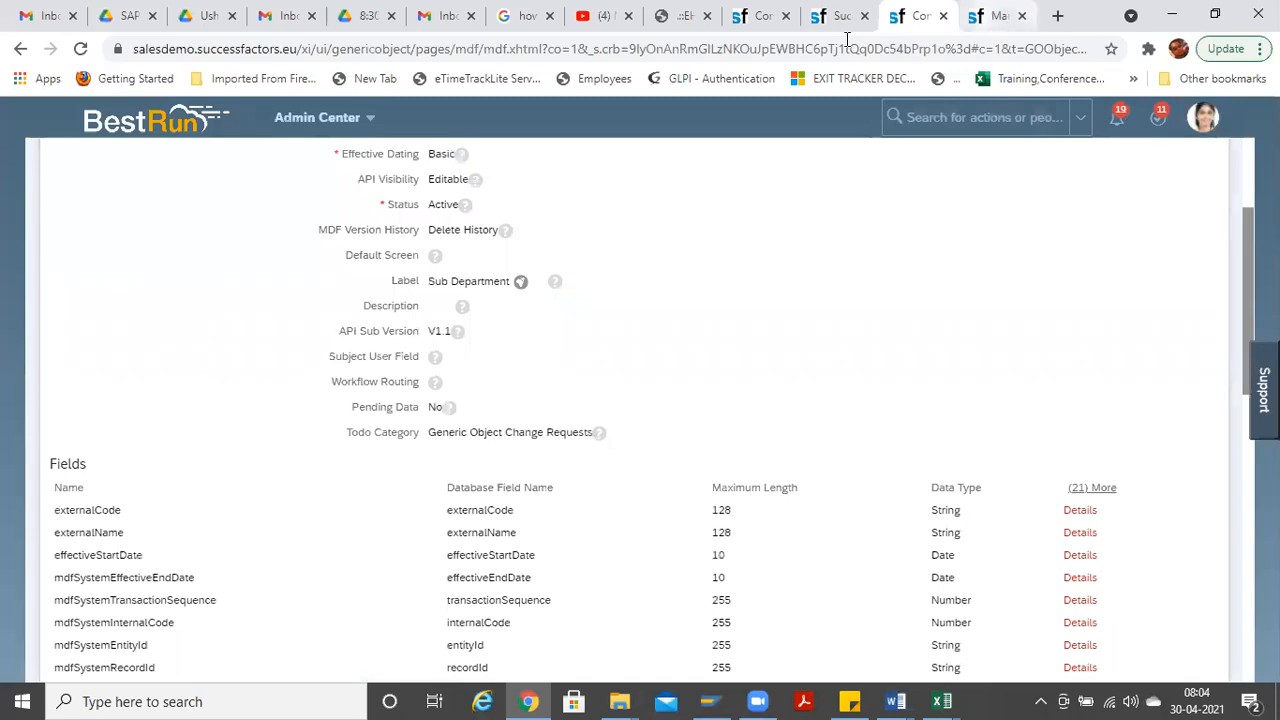
pyautogui.click(995, 16)
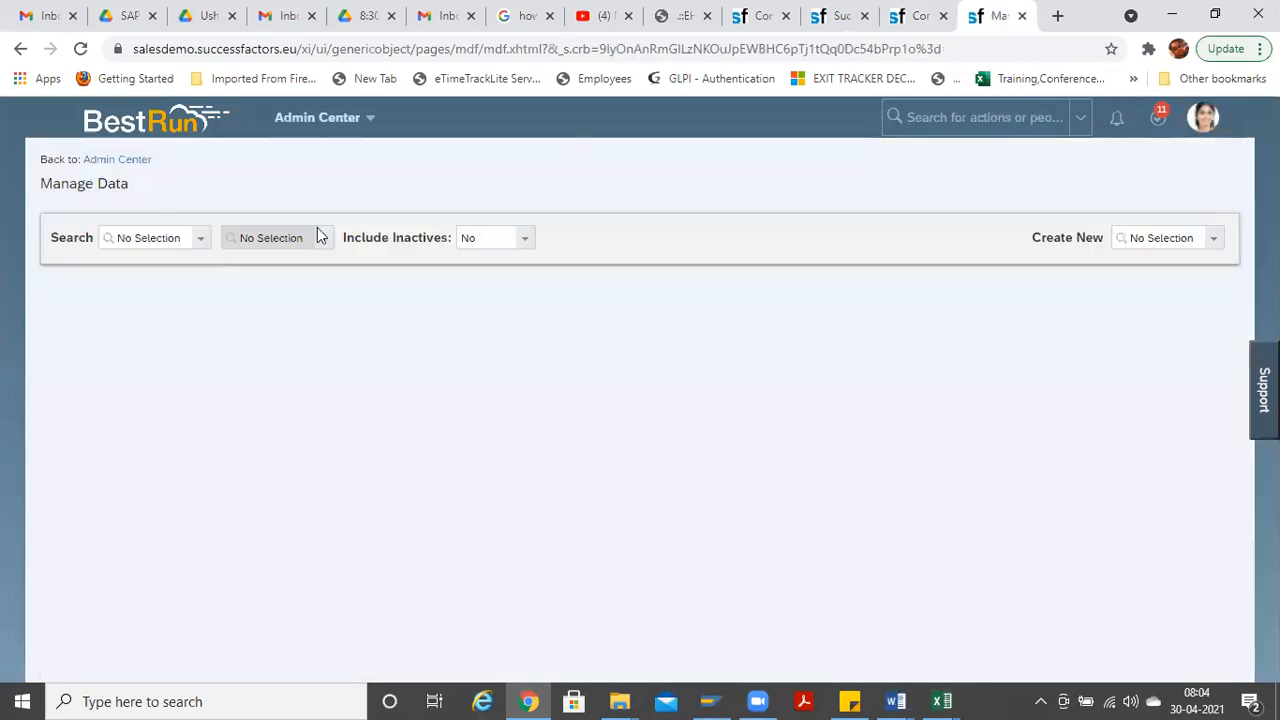
# Step: Set the Manage Data search to Sub Department and check its list of records without opening one
pyautogui.click(202, 242)
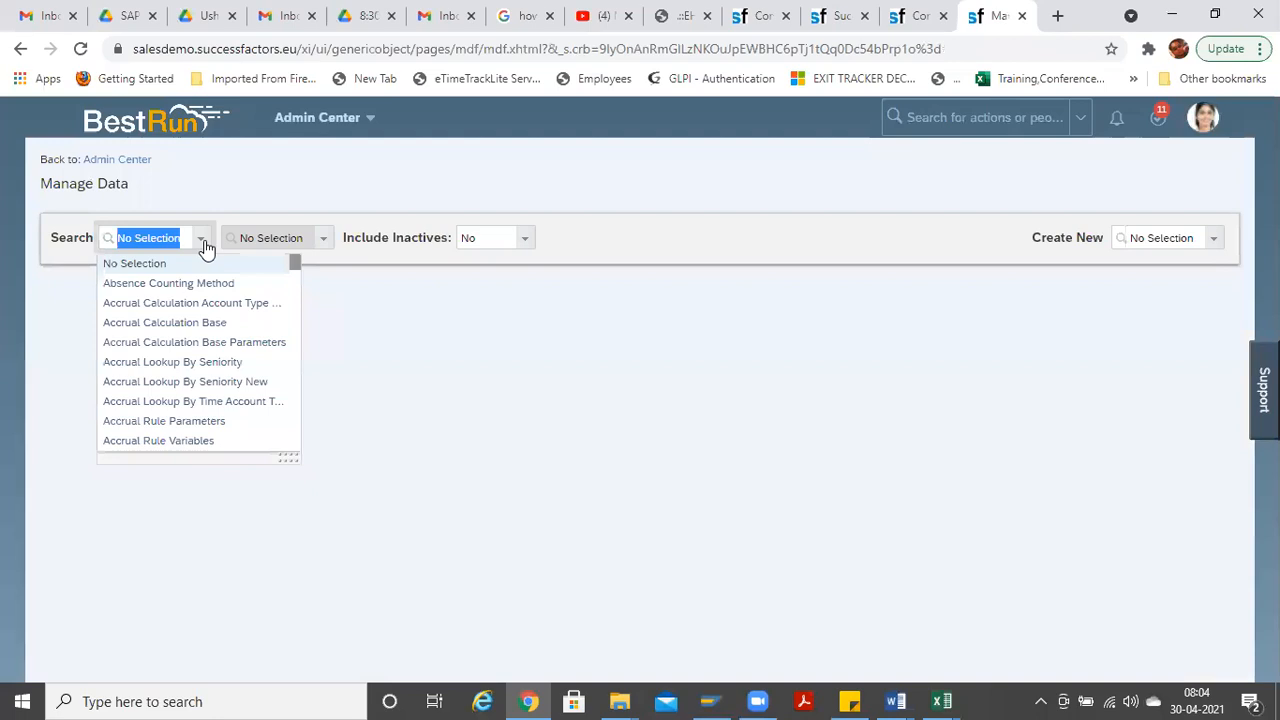
pyautogui.write('sub')
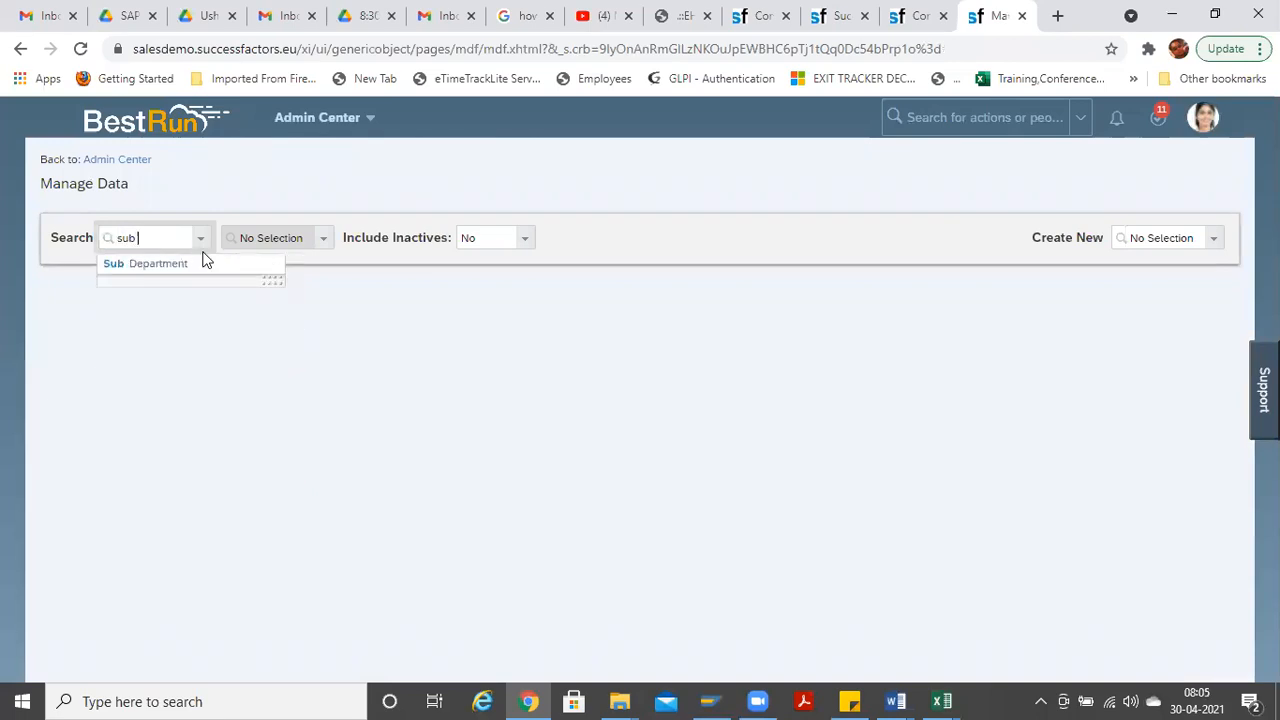
pyautogui.click(206, 266)
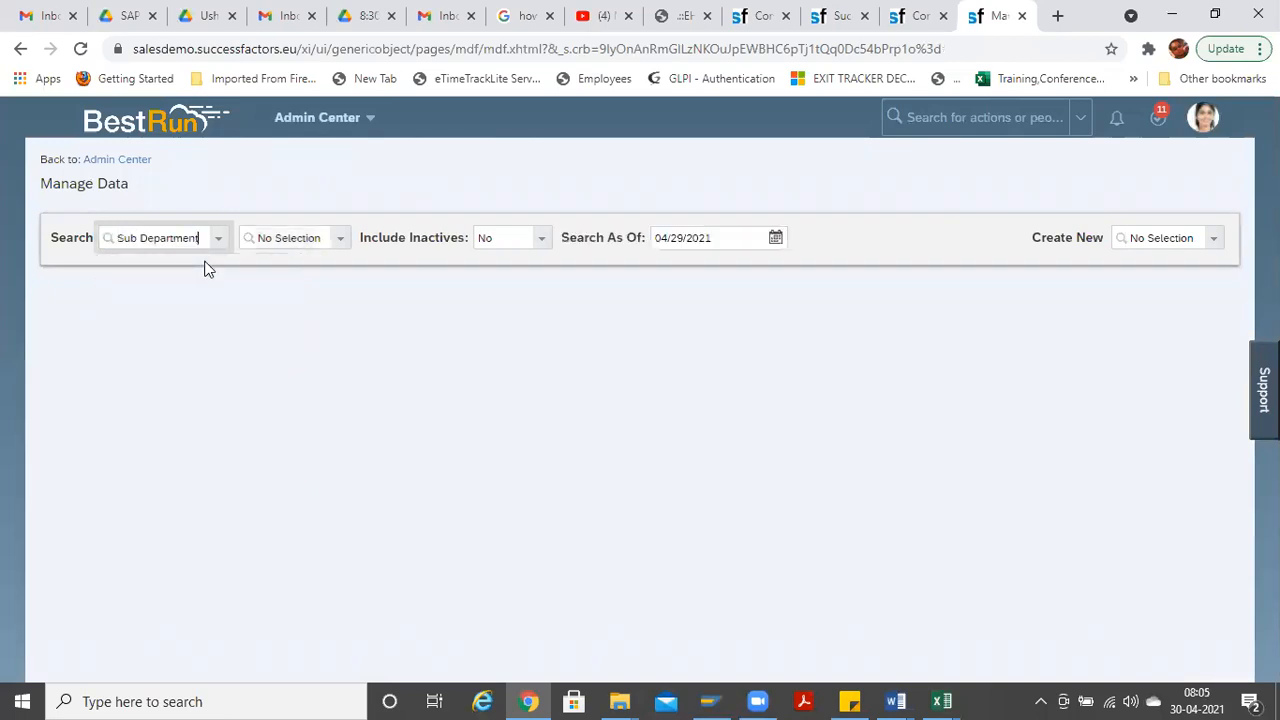
pyautogui.click(337, 242)
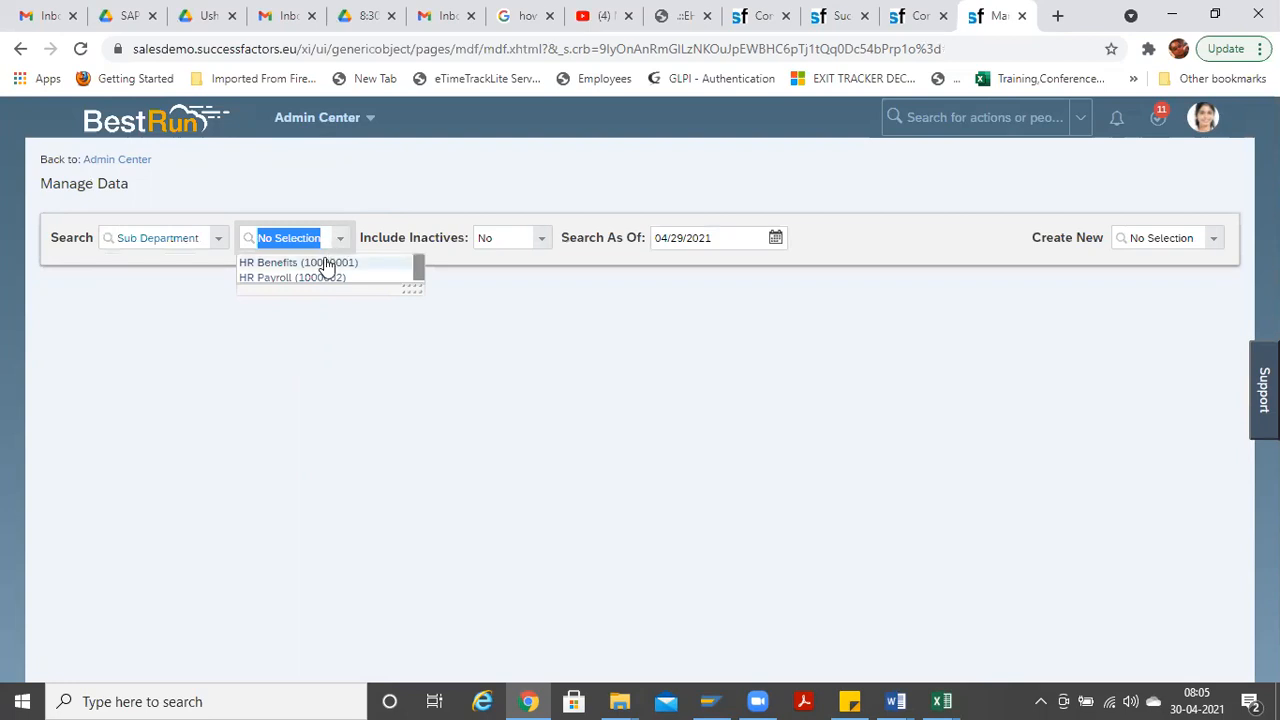
pyautogui.click(321, 318)
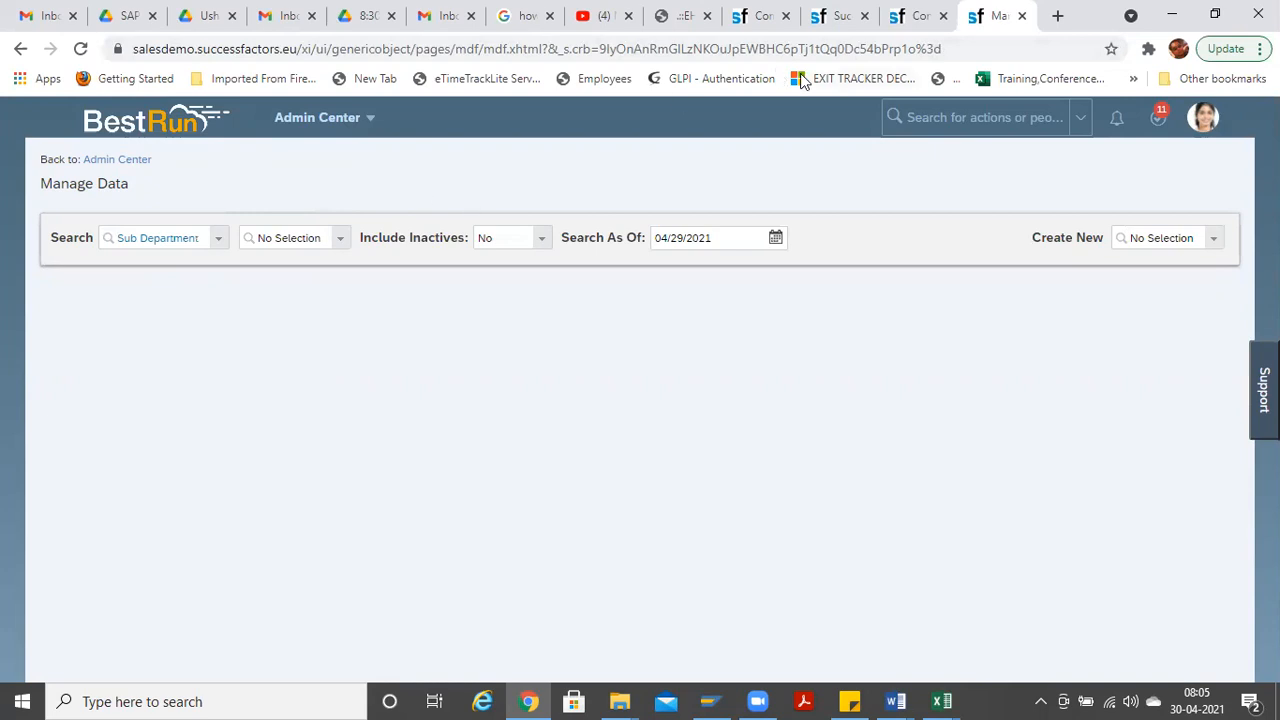
# Step: Revisit the Organizational Information section of the employee file and compare it with the Manage Data page
pyautogui.hotkey('alt', 'Tab')
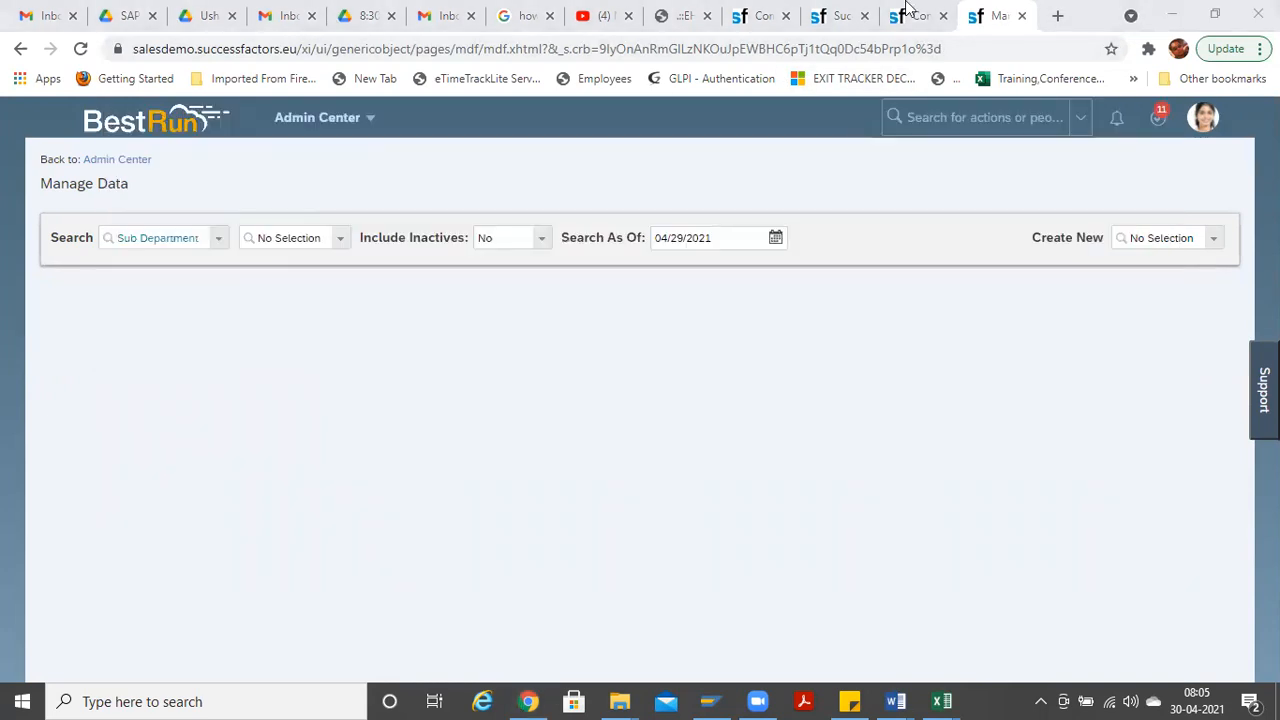
pyautogui.click(838, 16)
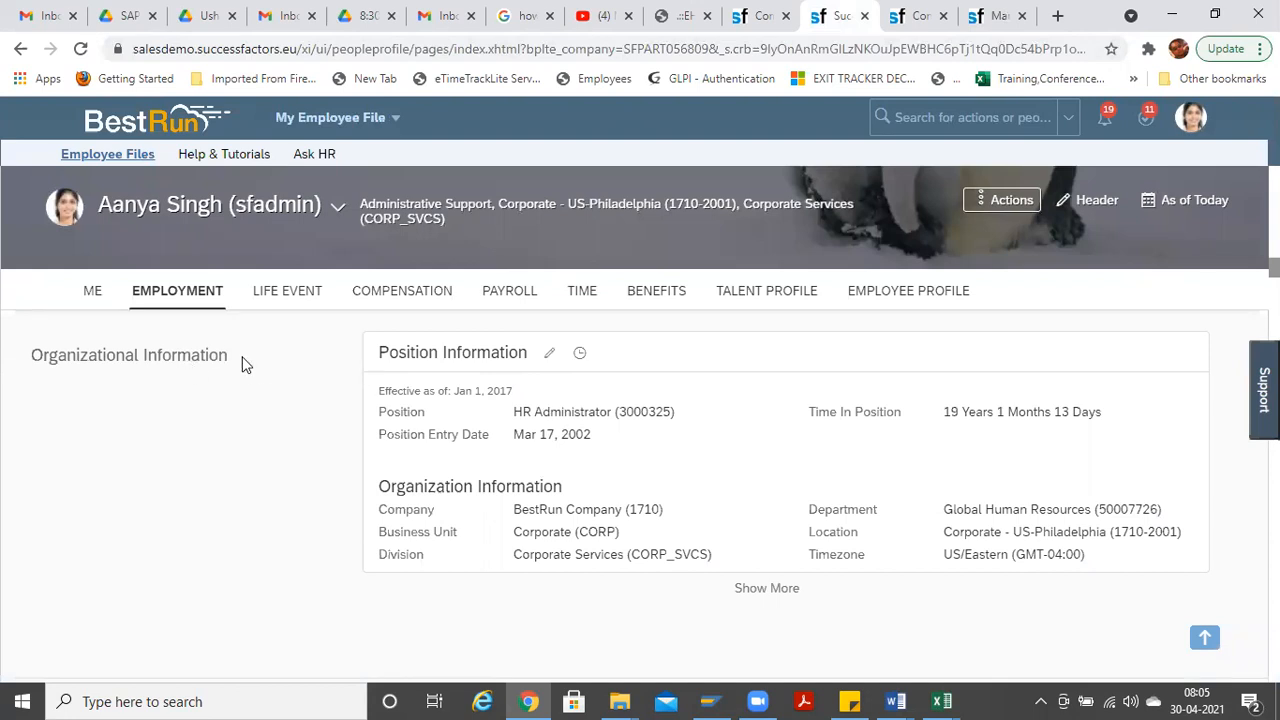
pyautogui.moveTo(228, 362); pyautogui.dragTo(10, 372)
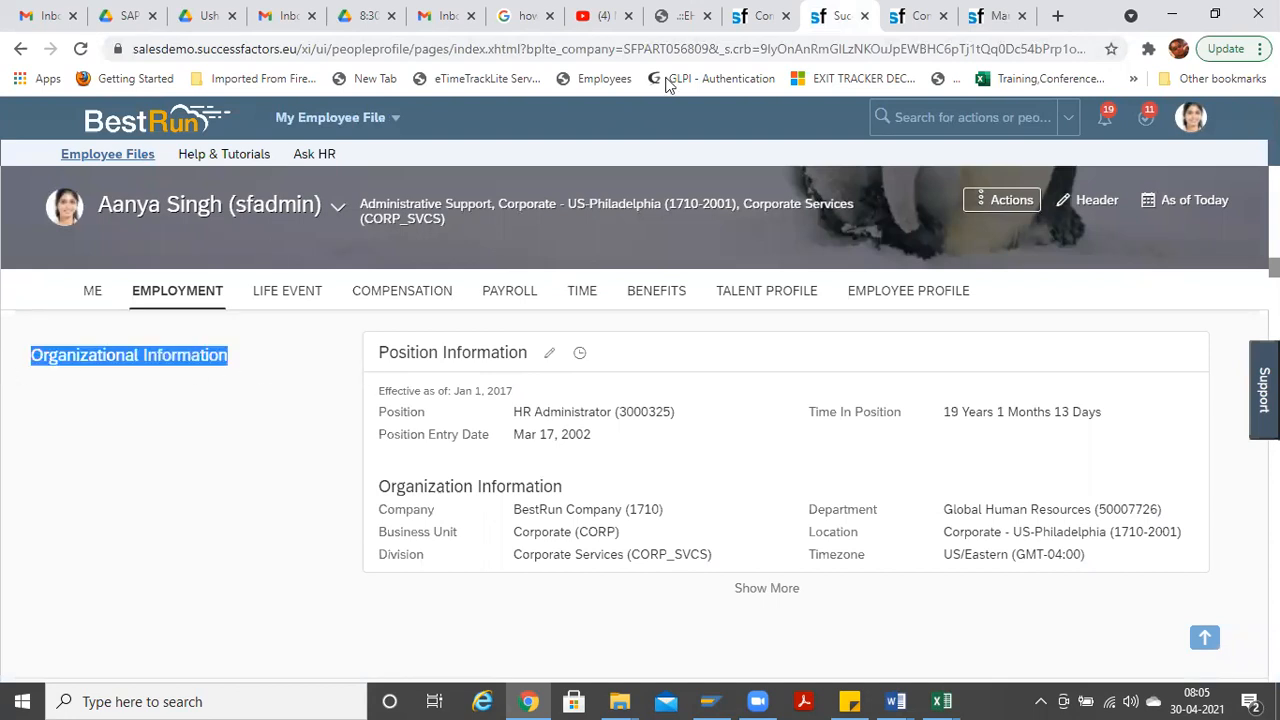
pyautogui.click(924, 34)
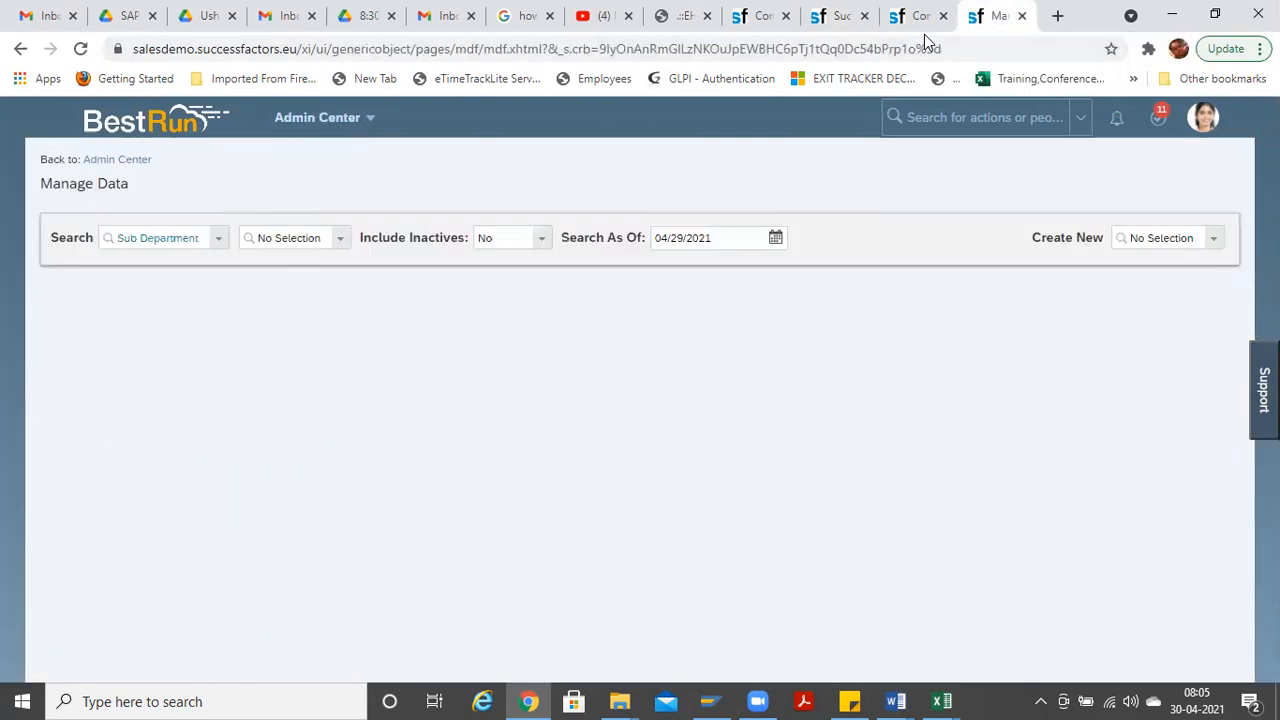
pyautogui.click(845, 16)
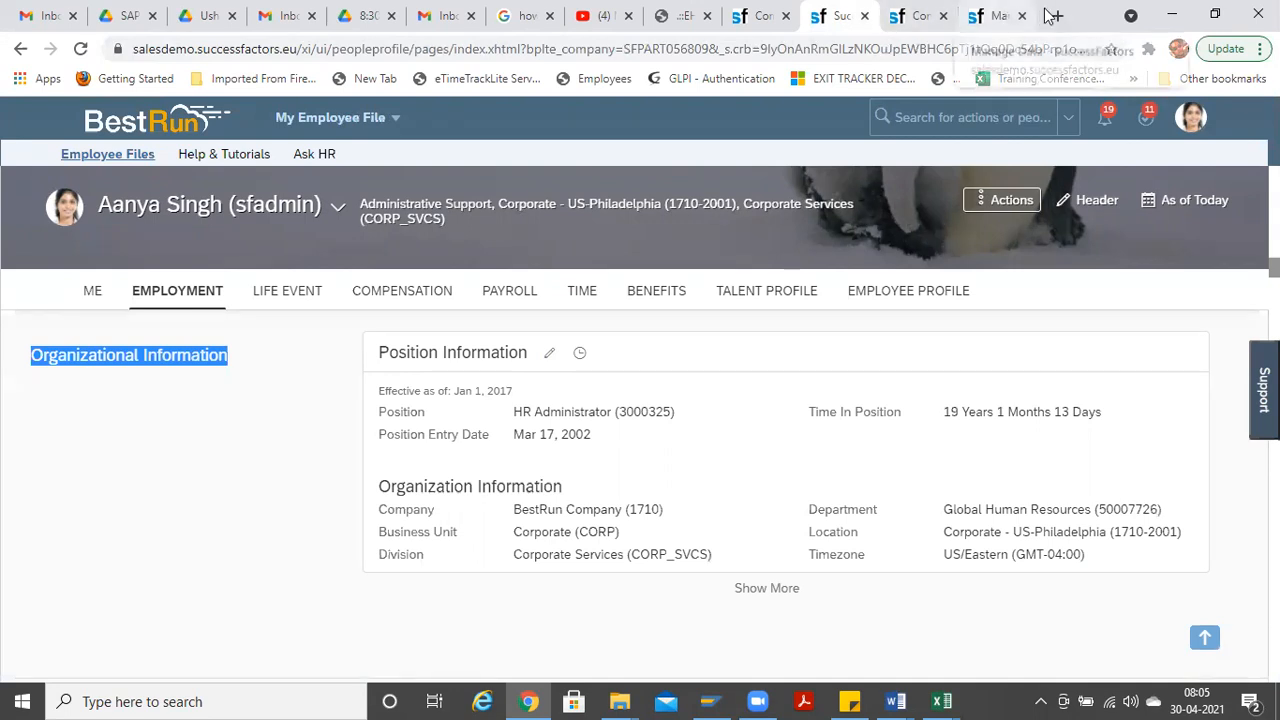
# Step: Duplicate the Manage Data browser tab and open Manage Business Configuration in the copy
pyautogui.click(998, 16)
pyautogui.rightClick(1010, 16)
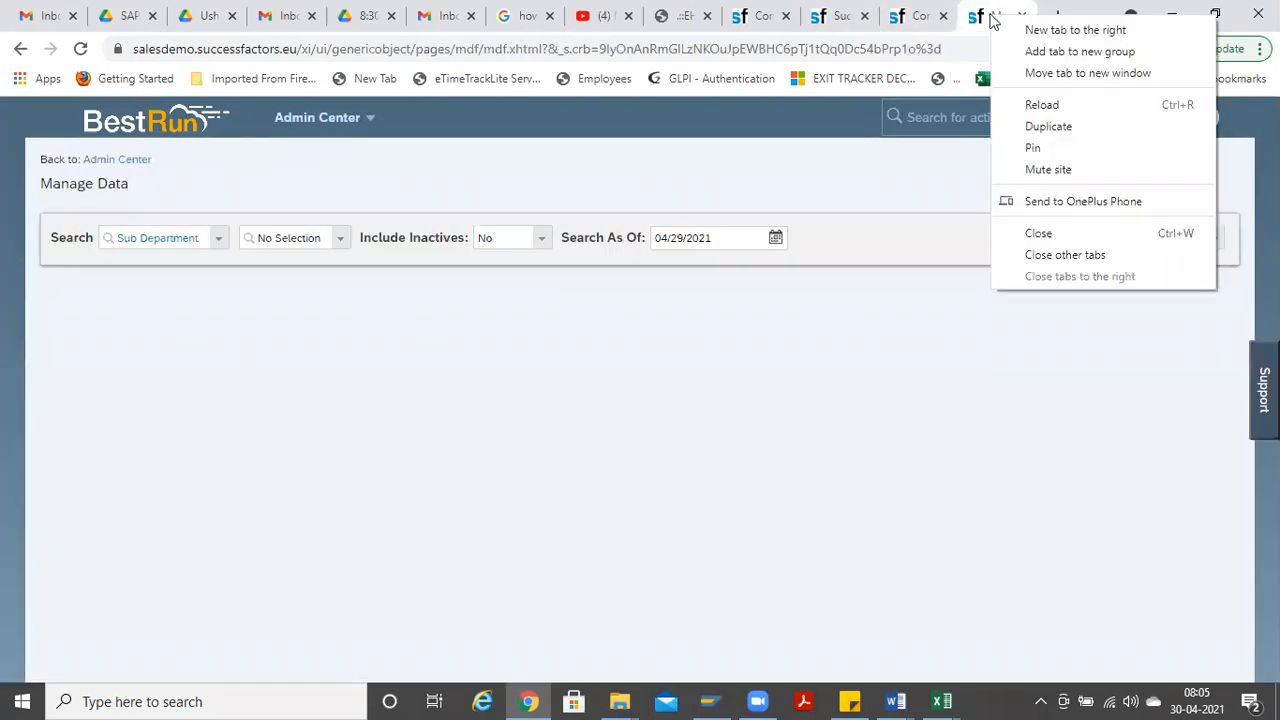
pyautogui.click(1042, 127)
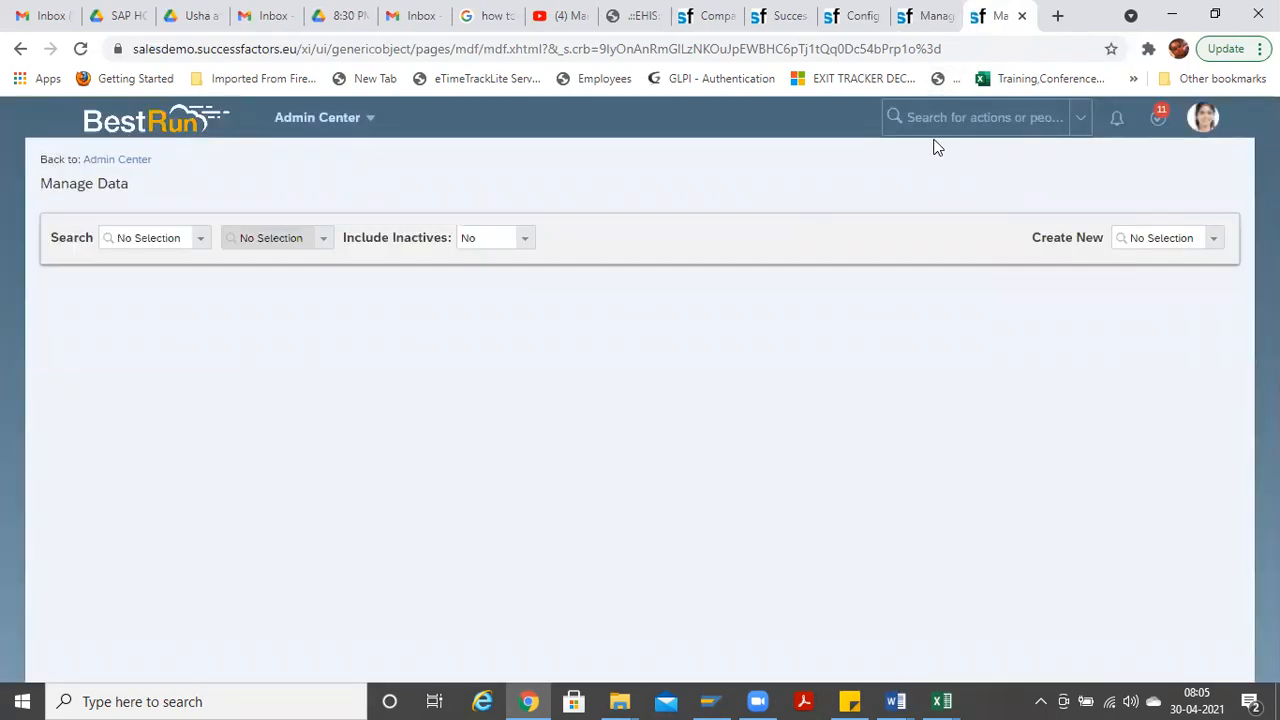
pyautogui.click(944, 119)
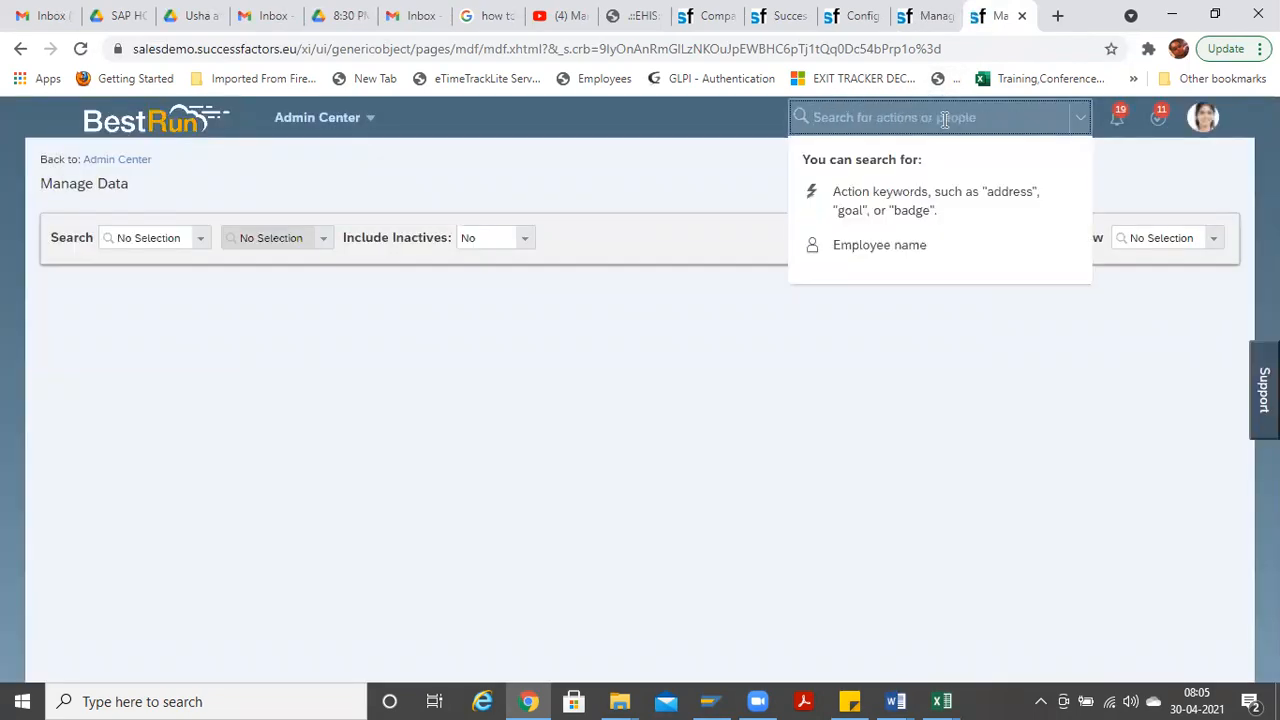
pyautogui.write('manage bus')
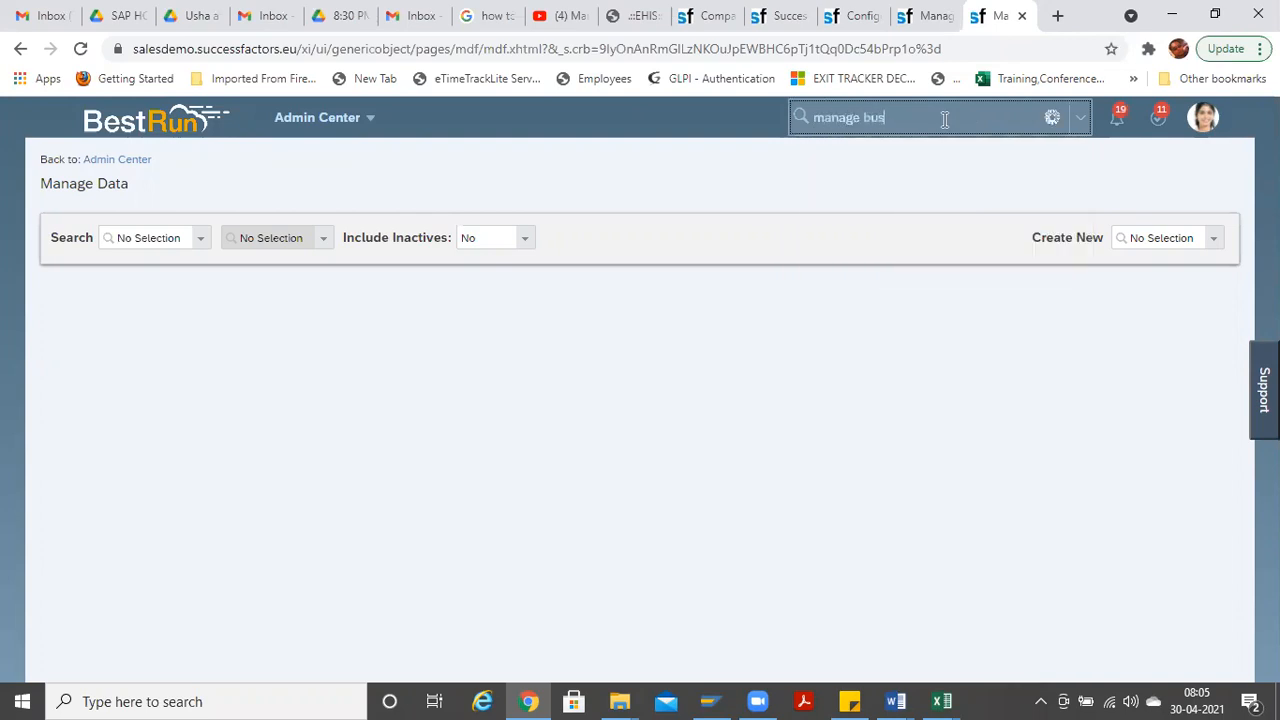
pyautogui.write('ioness conf')
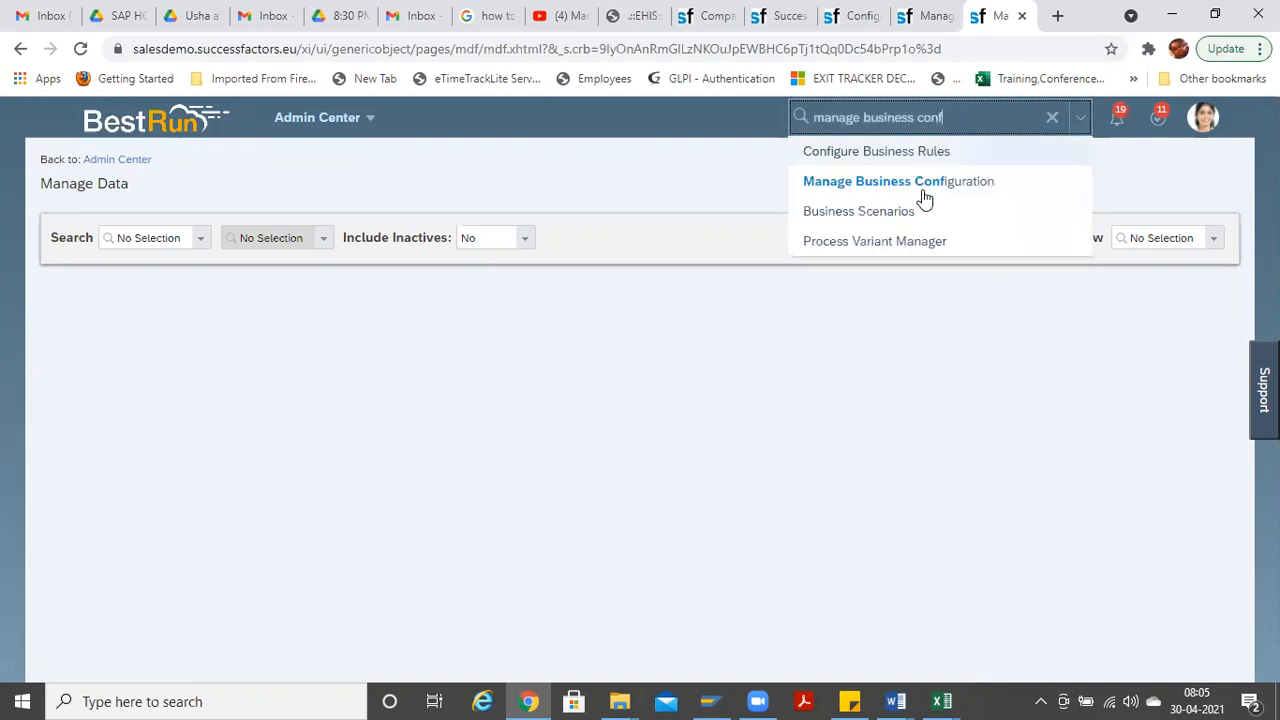
pyautogui.click(922, 194)
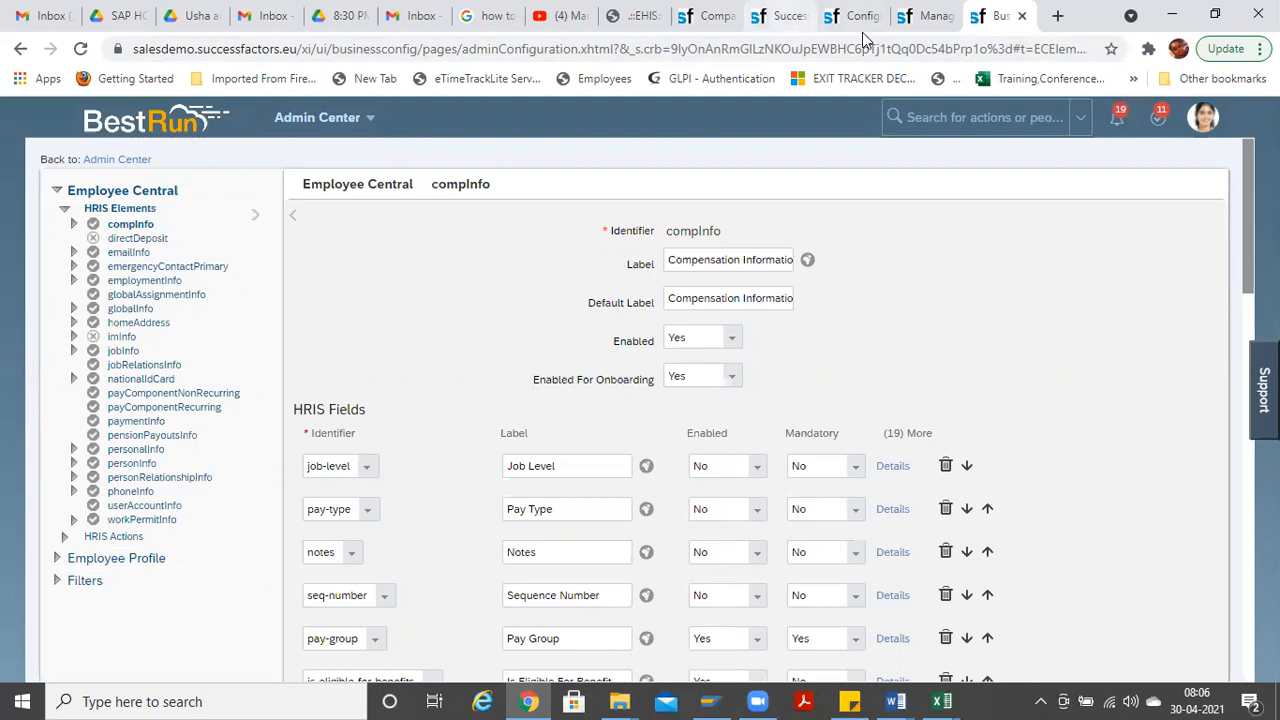
# Step: Revisit the employee file's Organizational Information and the Sub Department object definition, ending back on the business configuration page
pyautogui.click(780, 16)
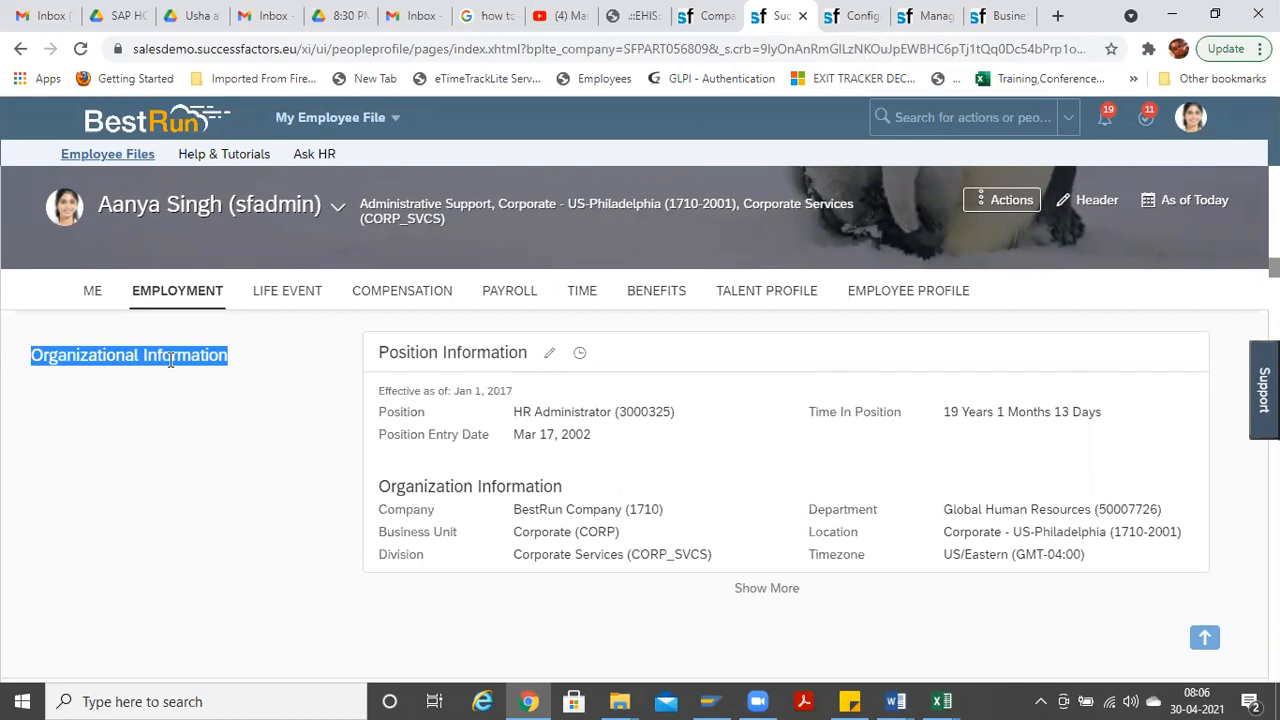
pyautogui.click(879, 32)
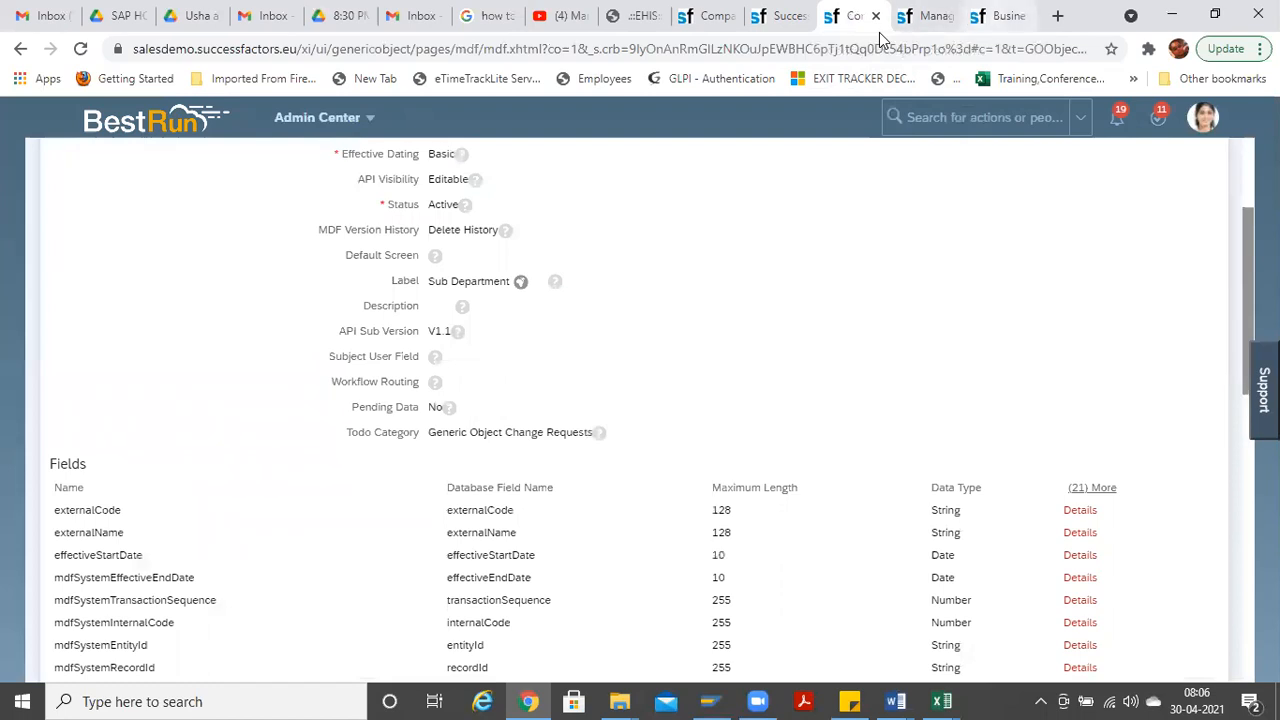
pyautogui.click(1000, 16)
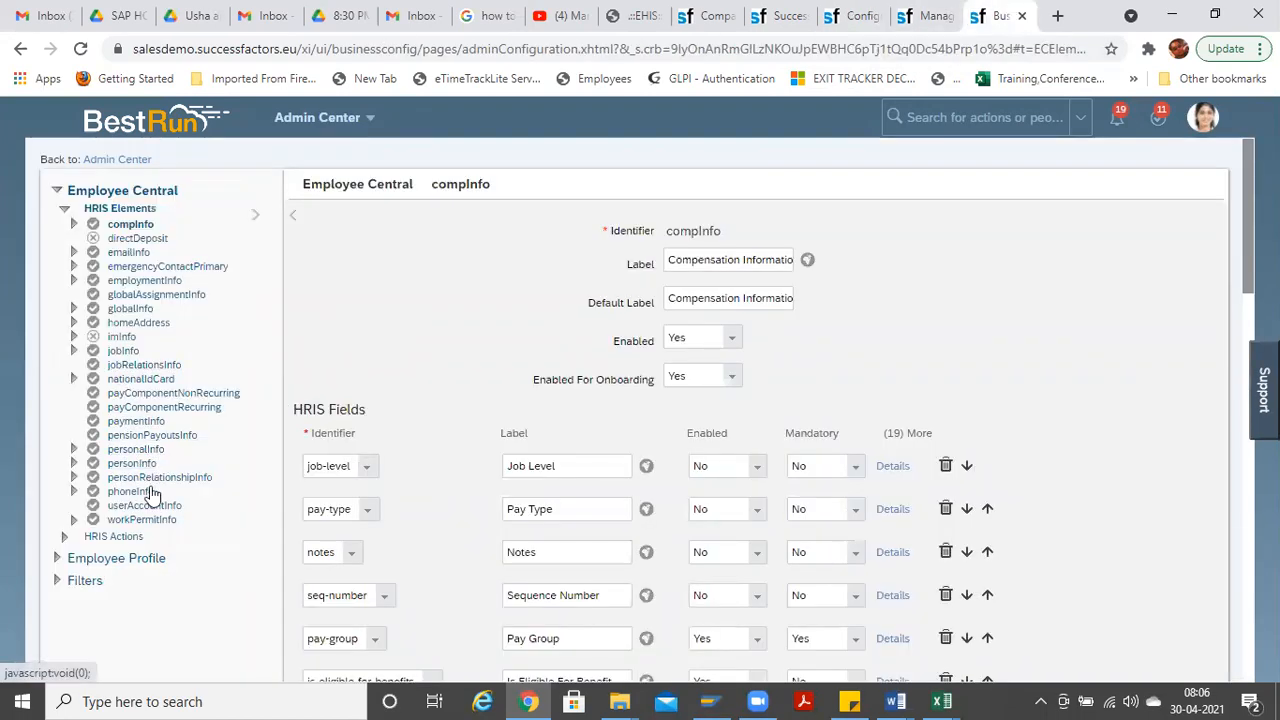
# Step: Open the jobInfo HRIS element and review its position and organization fields
pyautogui.click(126, 351)
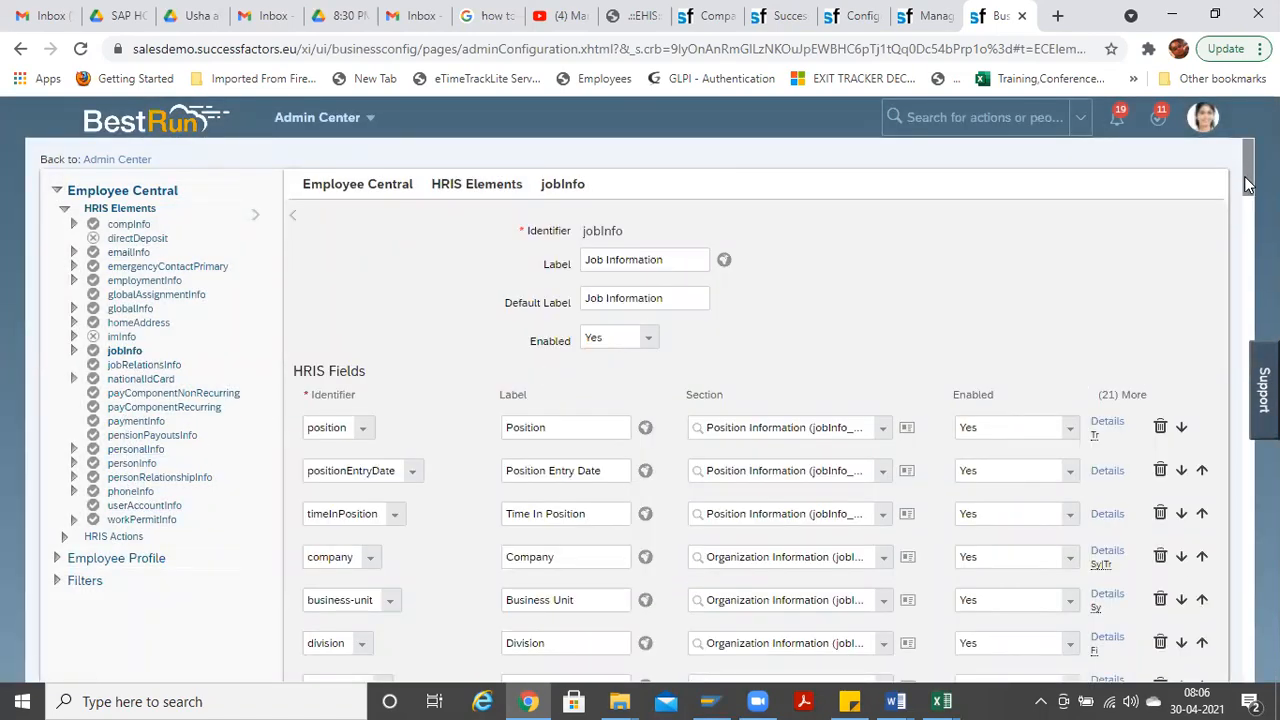
pyautogui.scroll(-2, 233, 385)
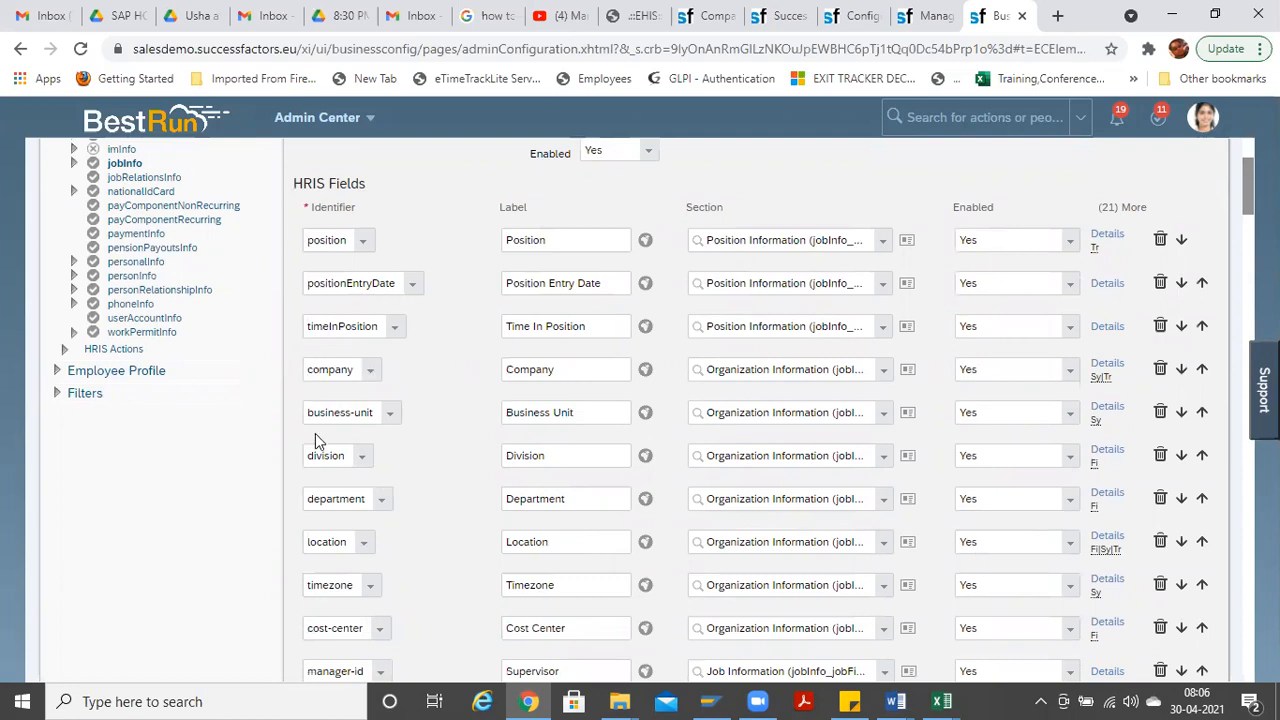
pyautogui.scroll(-3, 1036, 230)
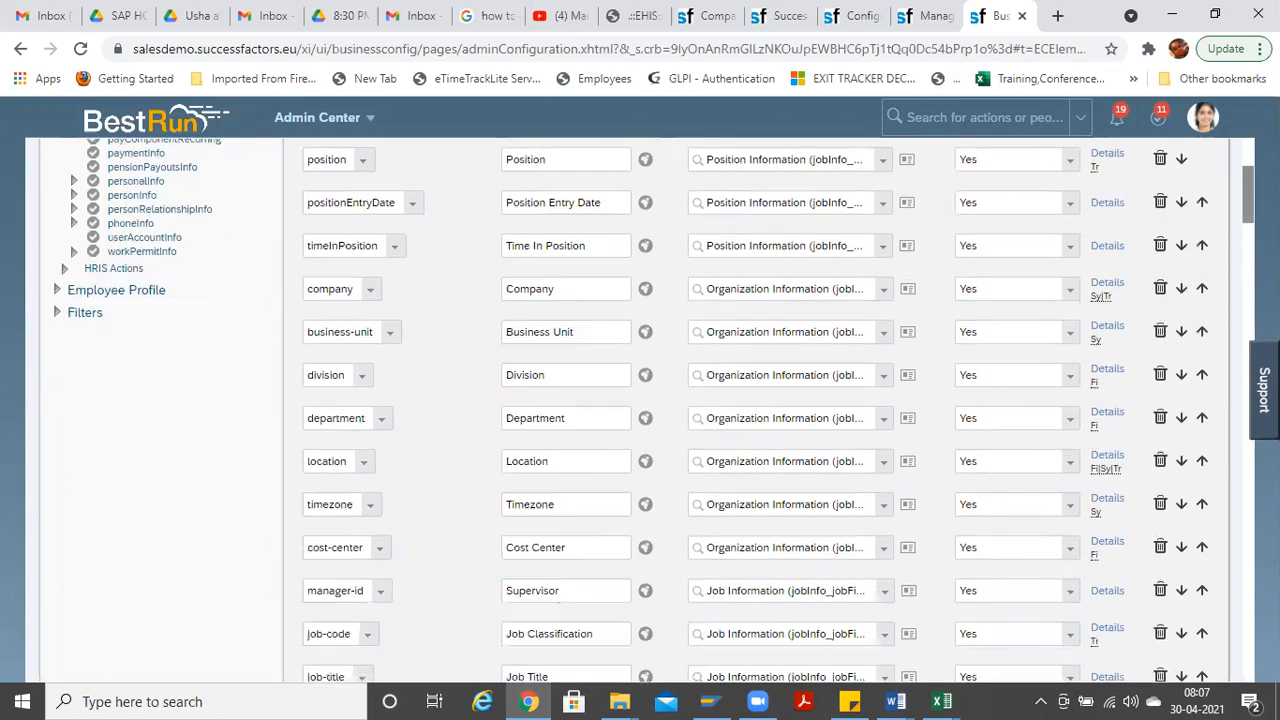
pyautogui.scroll(1, 1036, 230)
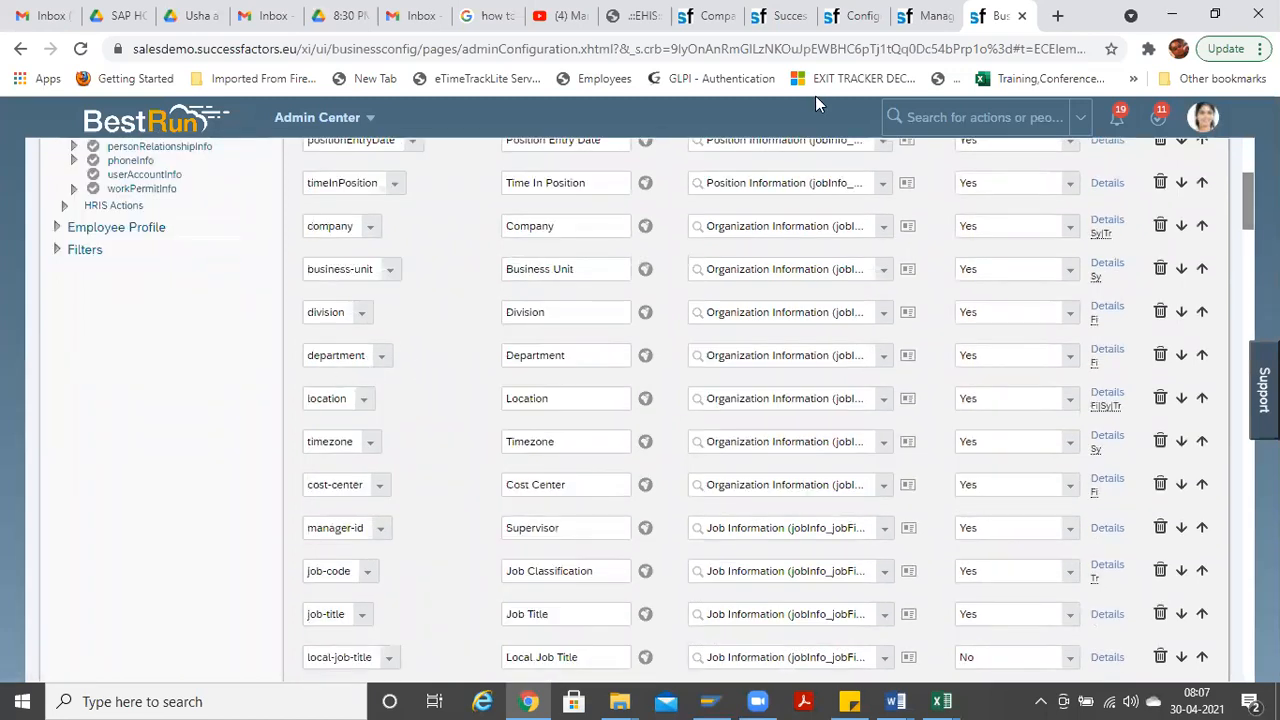
# Step: Compare the Company Structure Overview and the employee file's organization fields, ending back on the jobInfo configuration
pyautogui.click(712, 16)
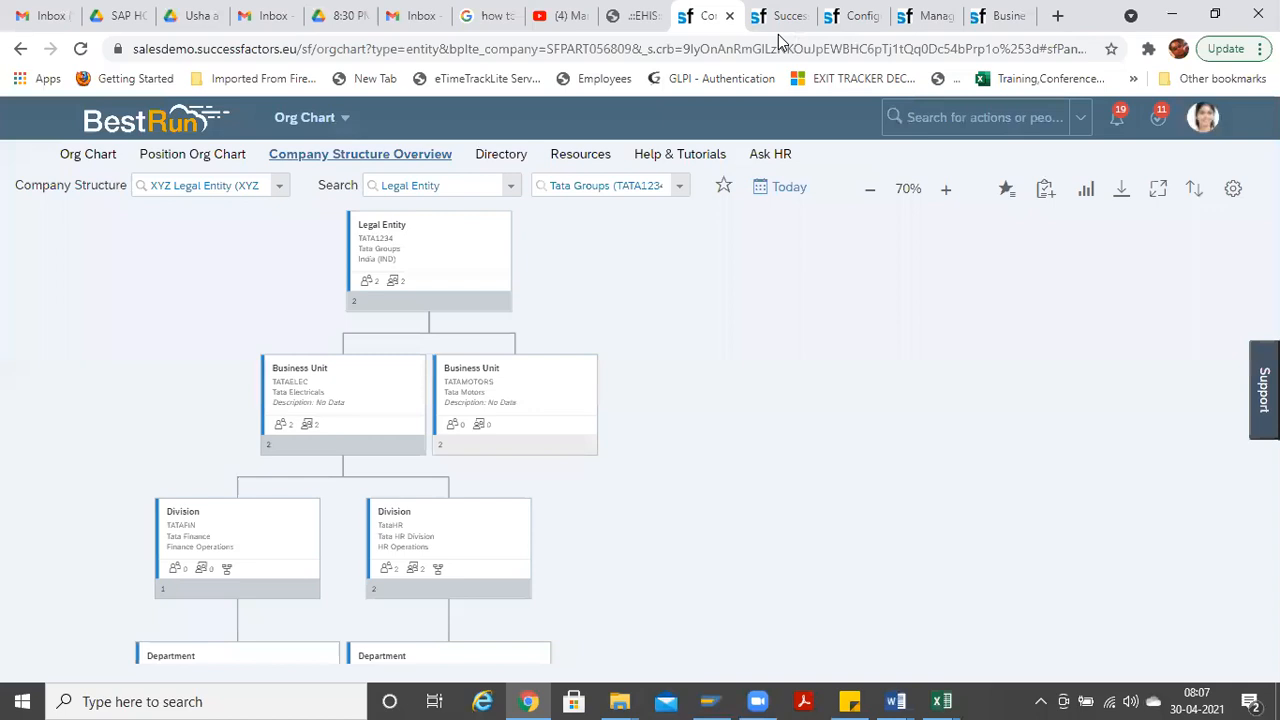
pyautogui.click(780, 16)
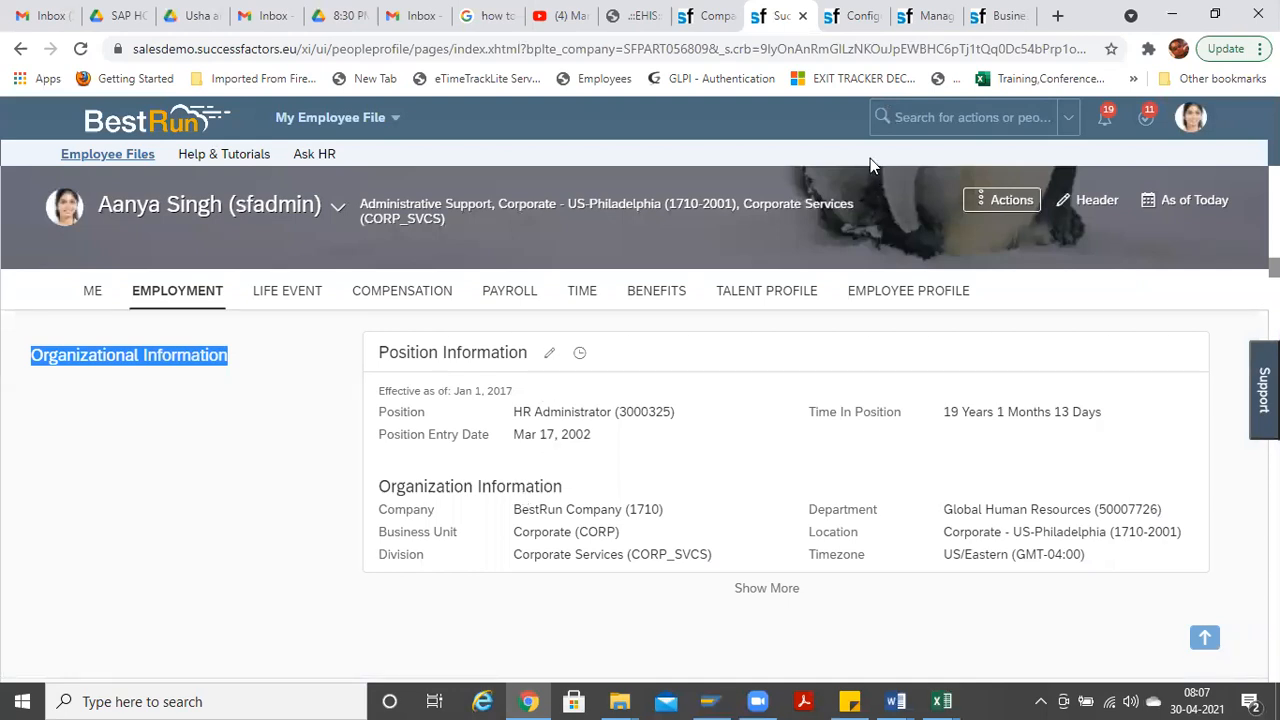
pyautogui.hotkey('ctrl', '9')
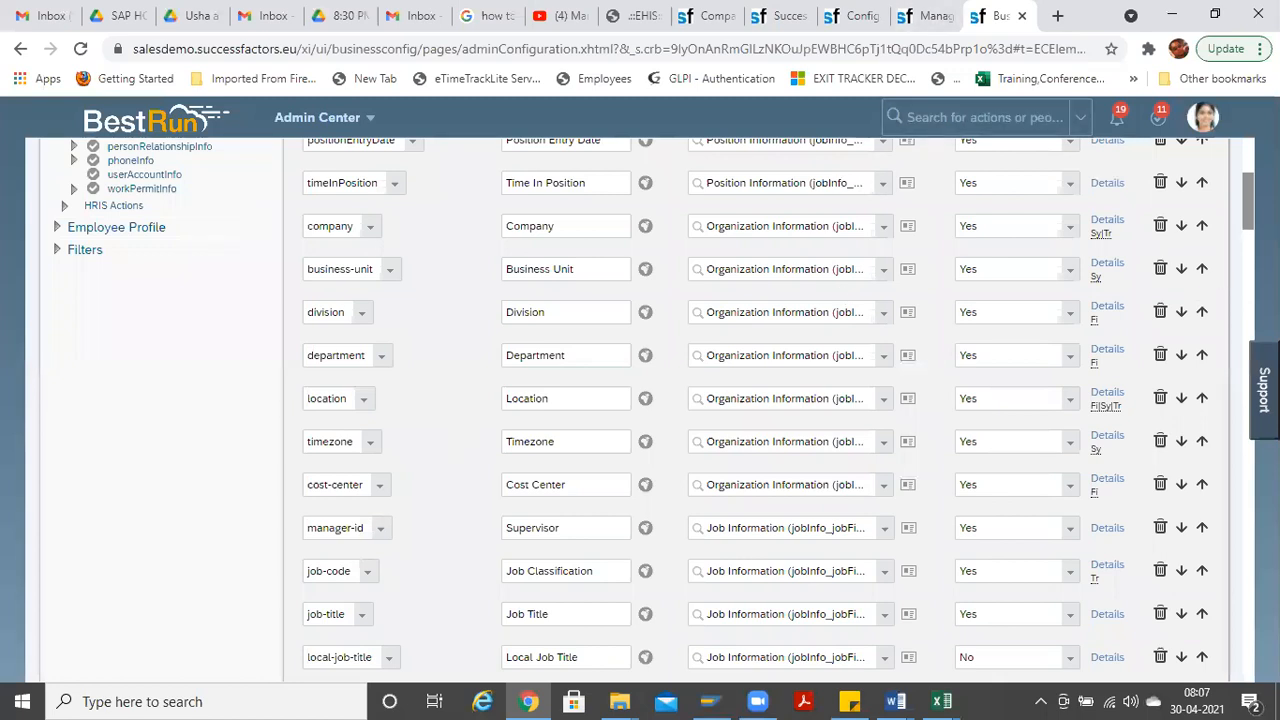
# Step: Locate the Sub Department field among the jobInfo HRIS fields and examine its label and the custom-string identifiers on offer
pyautogui.scroll(-4, 640, 400)
pyautogui.scroll(-10, 640, 400)
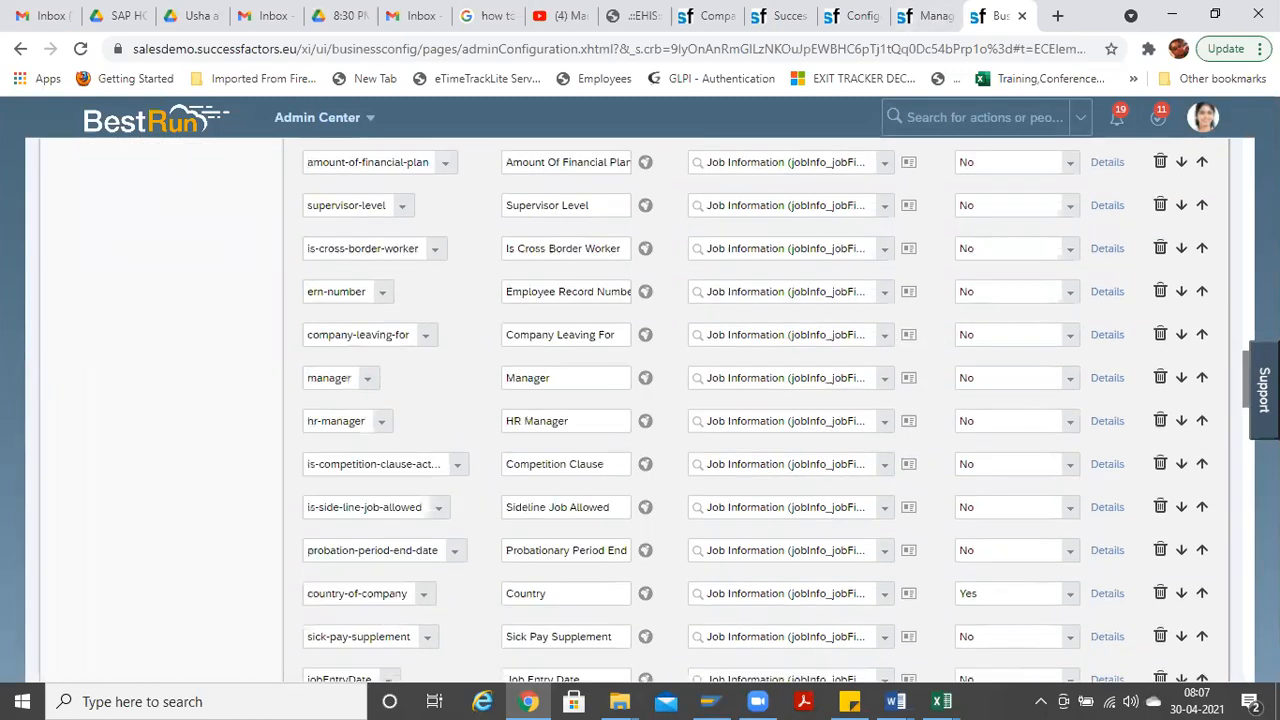
pyautogui.scroll(-15, 640, 400)
pyautogui.scroll(10, 640, 400)
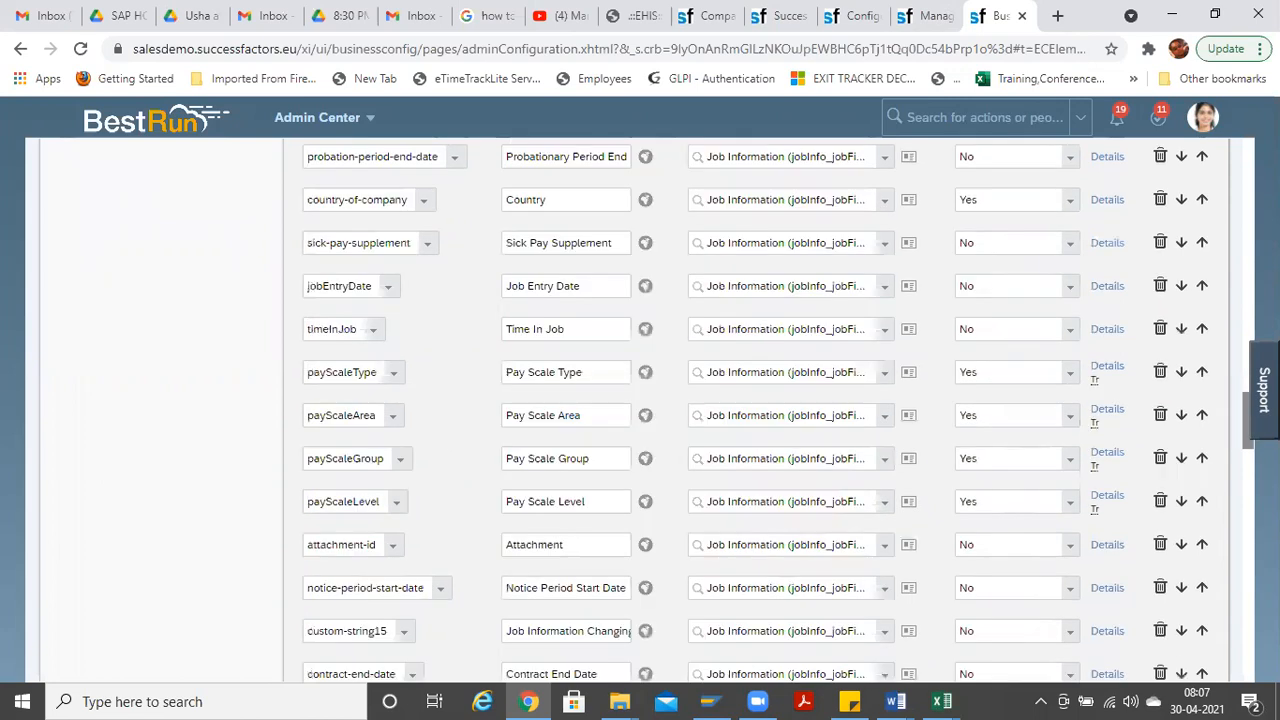
pyautogui.scroll(-5, 775, 409)
pyautogui.scroll(-1, 978, 430)
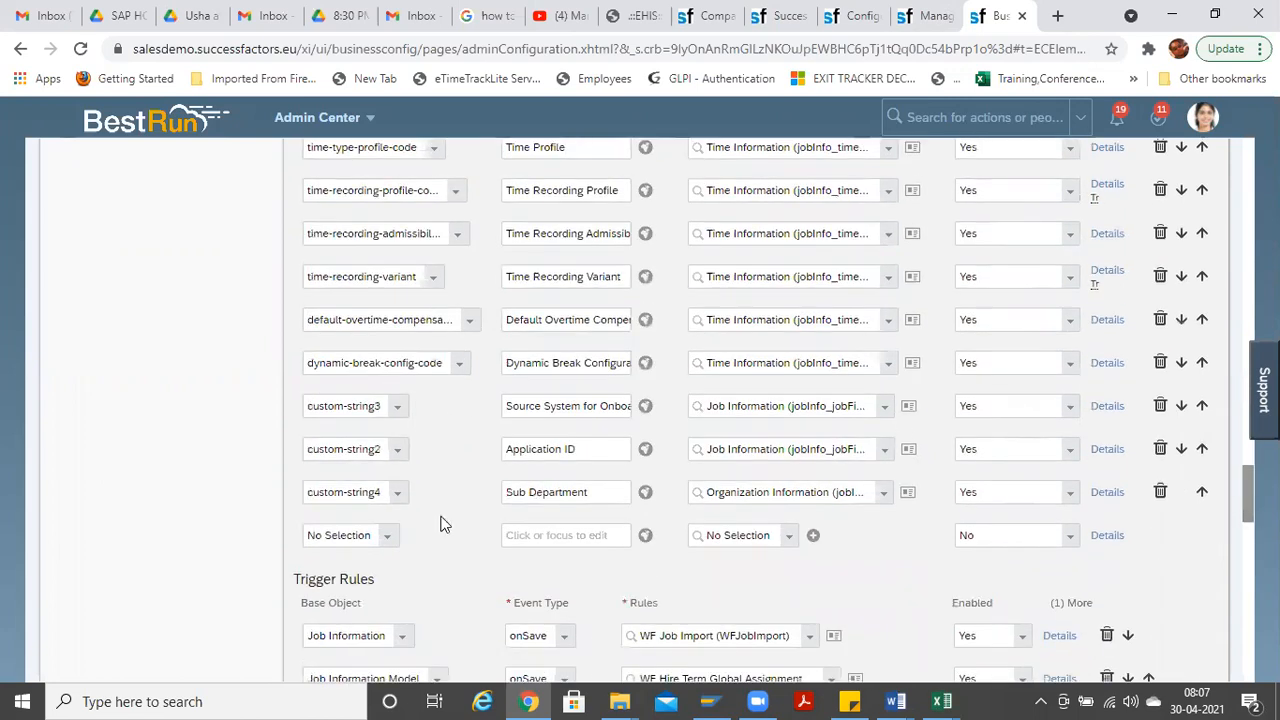
pyautogui.click(390, 501)
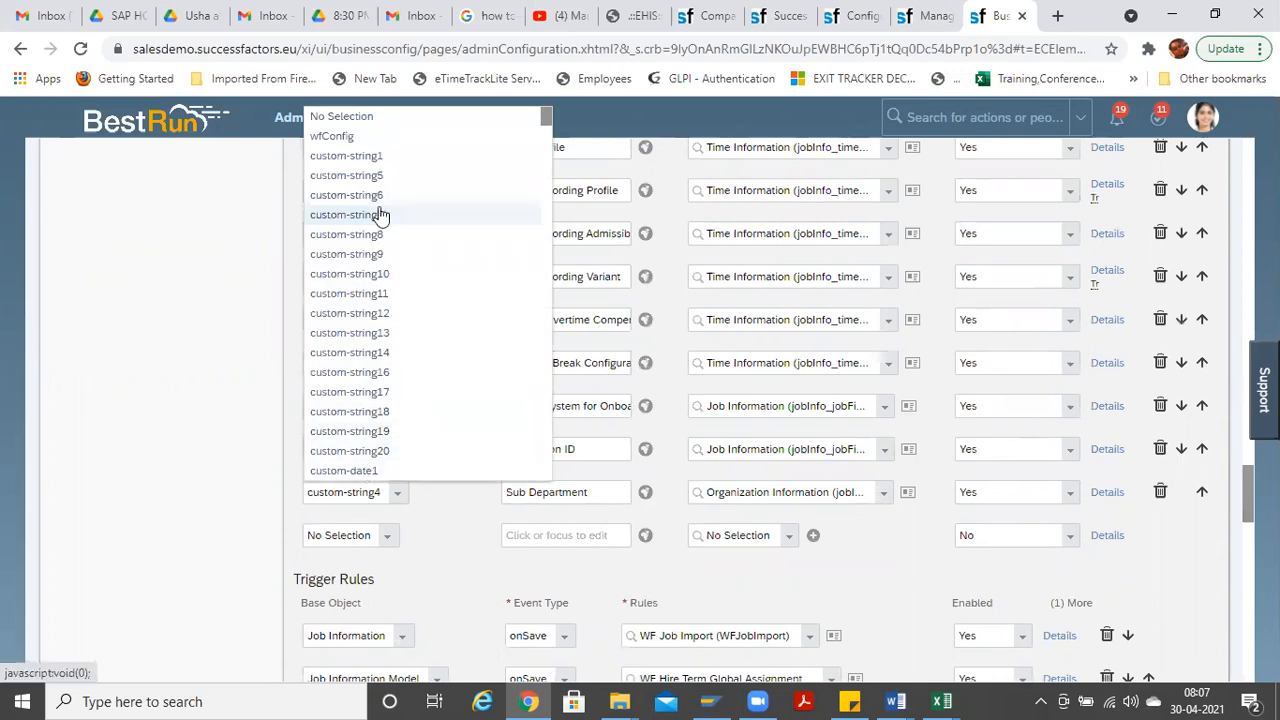
pyautogui.click(399, 494)
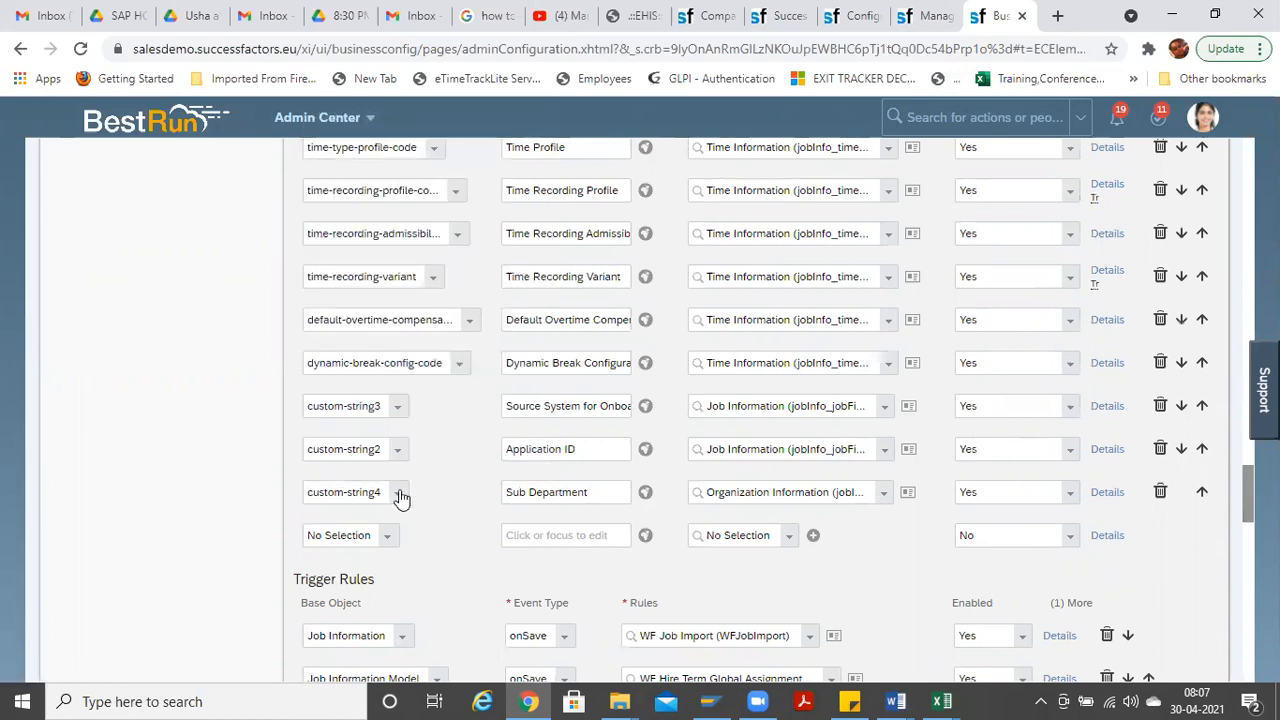
pyautogui.click(399, 494)
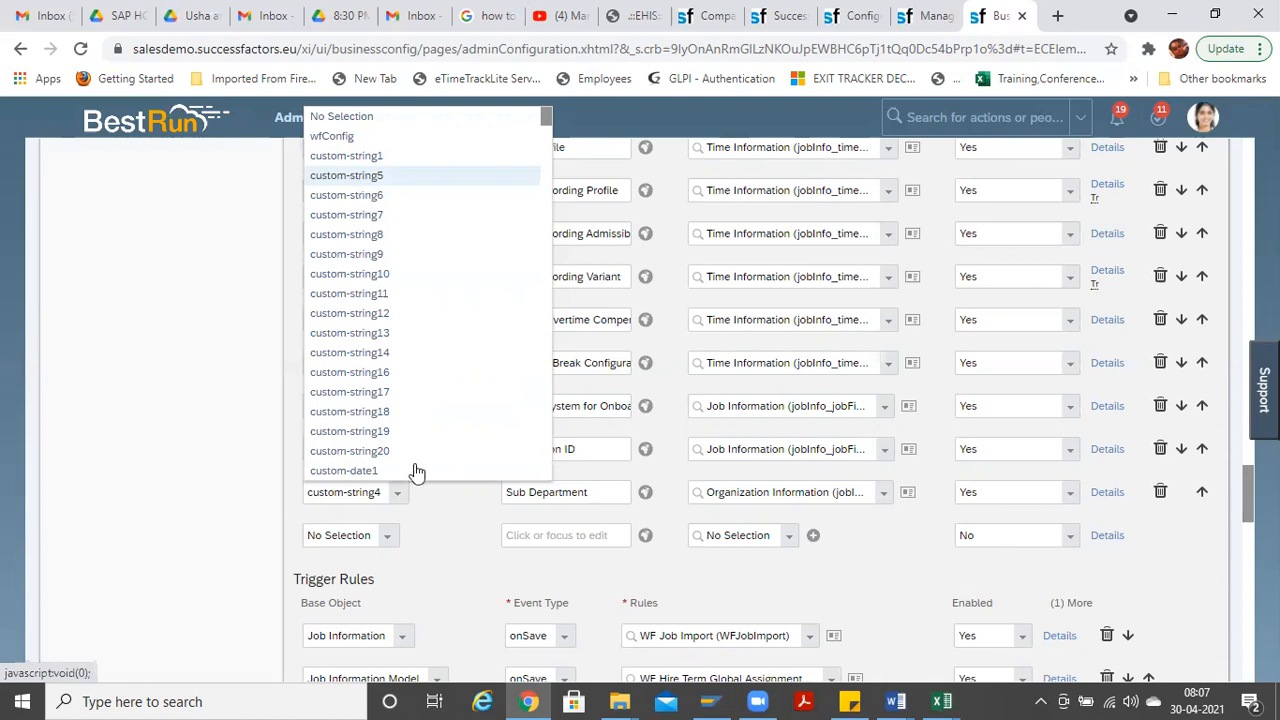
pyautogui.click(312, 498)
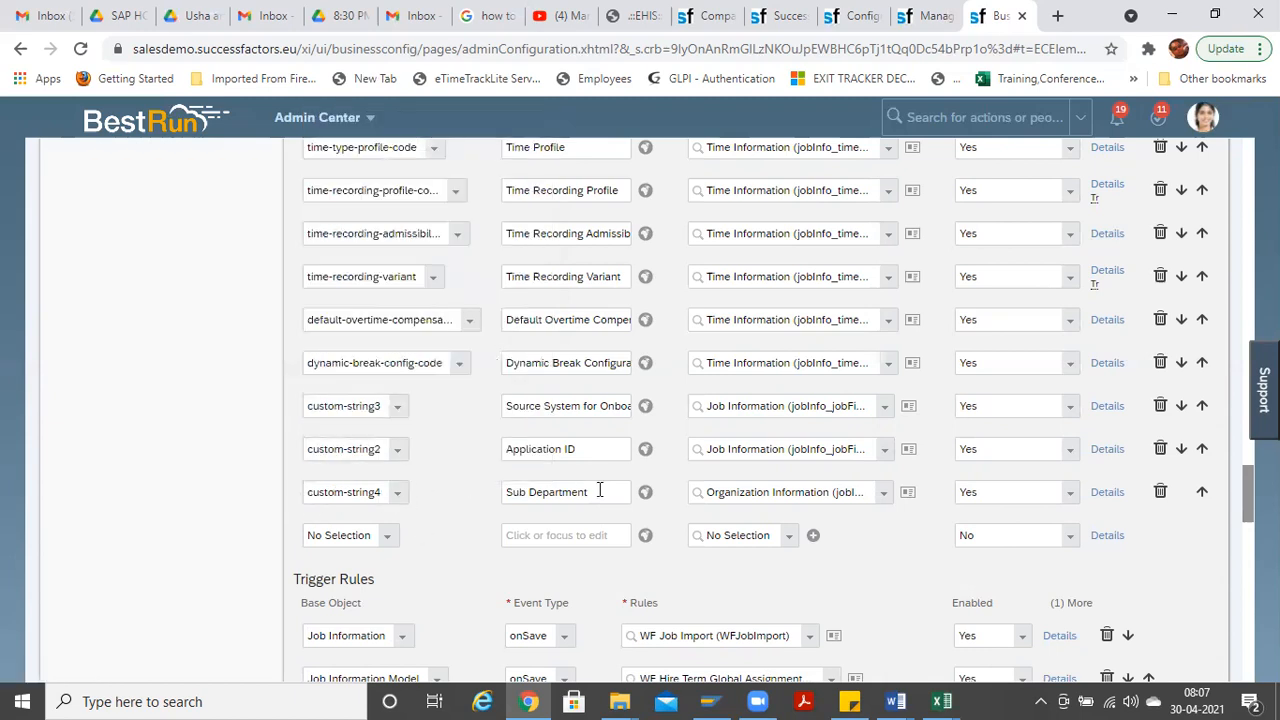
pyautogui.moveTo(599, 490); pyautogui.dragTo(416, 480)
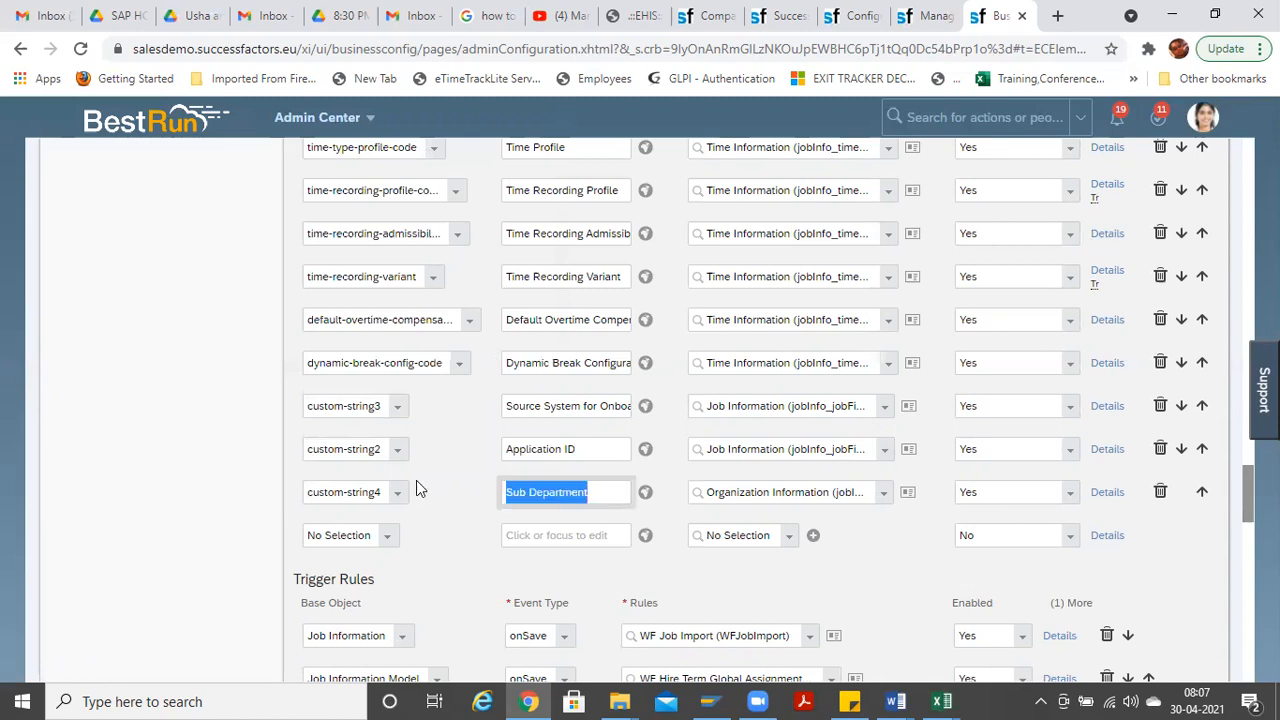
# Step: Check the section options available for the Sub Department field without changing the selection
pyautogui.click(884, 500)
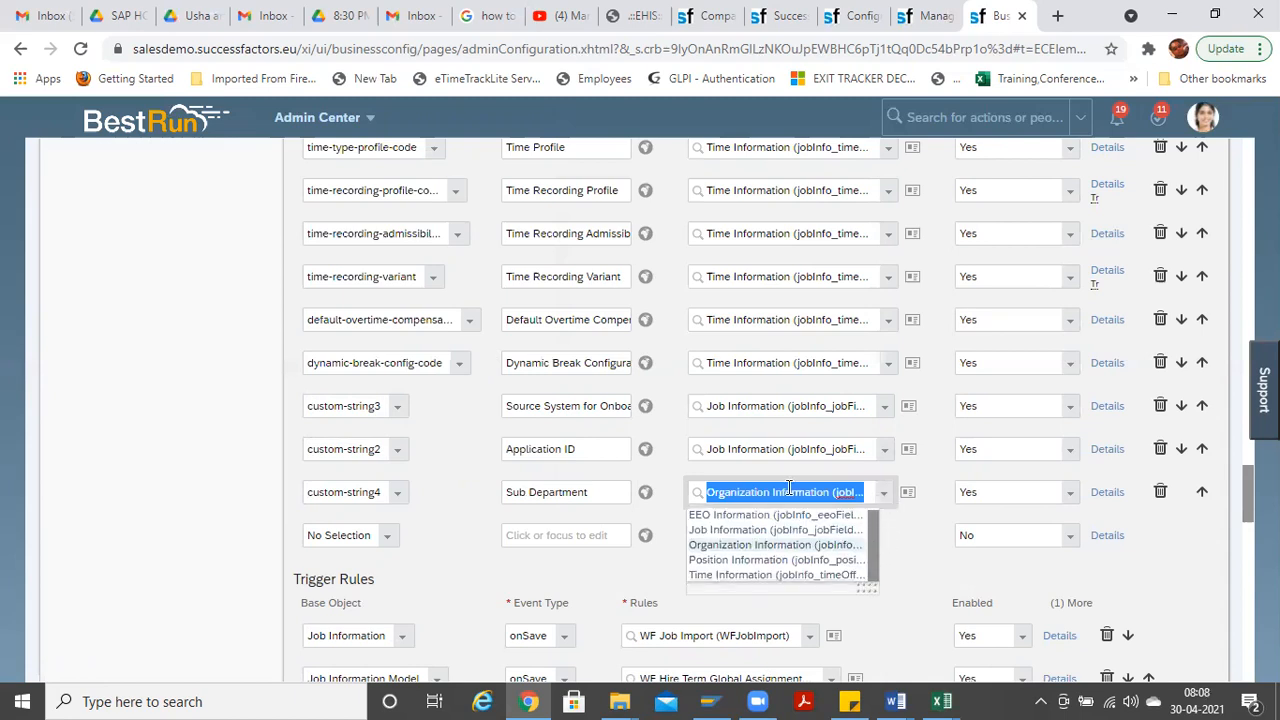
pyautogui.click(888, 522)
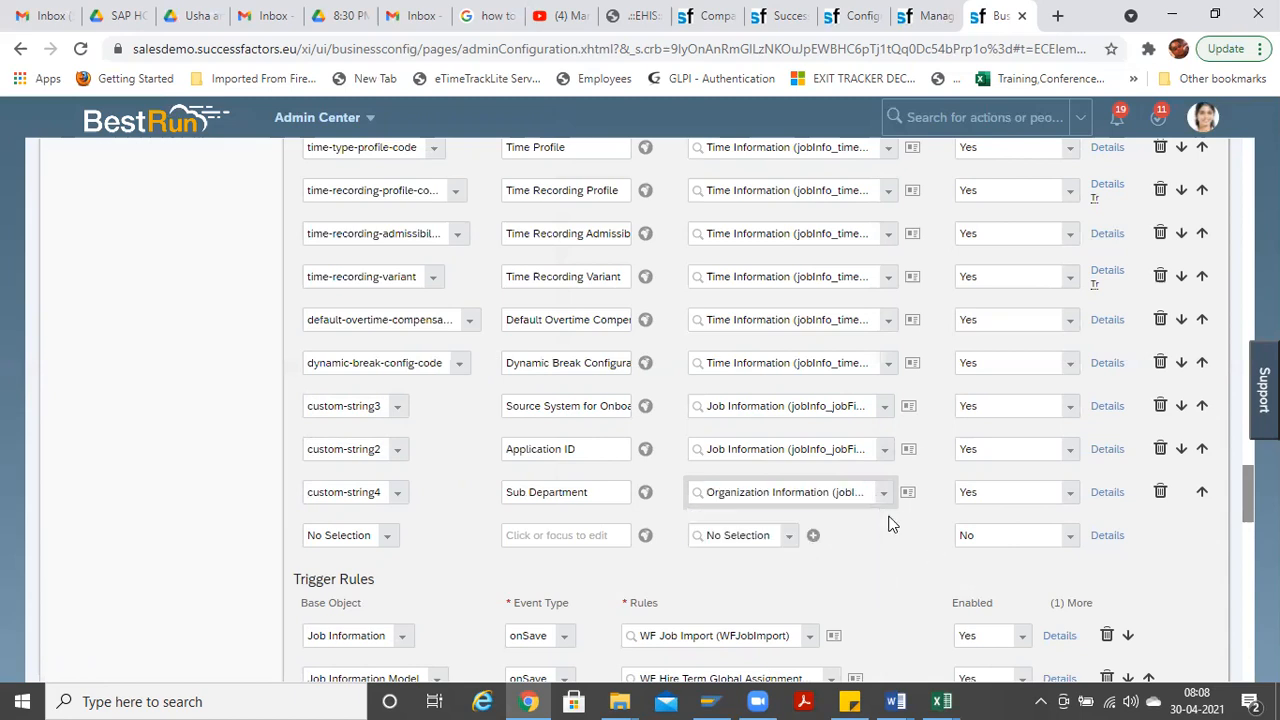
pyautogui.click(883, 500)
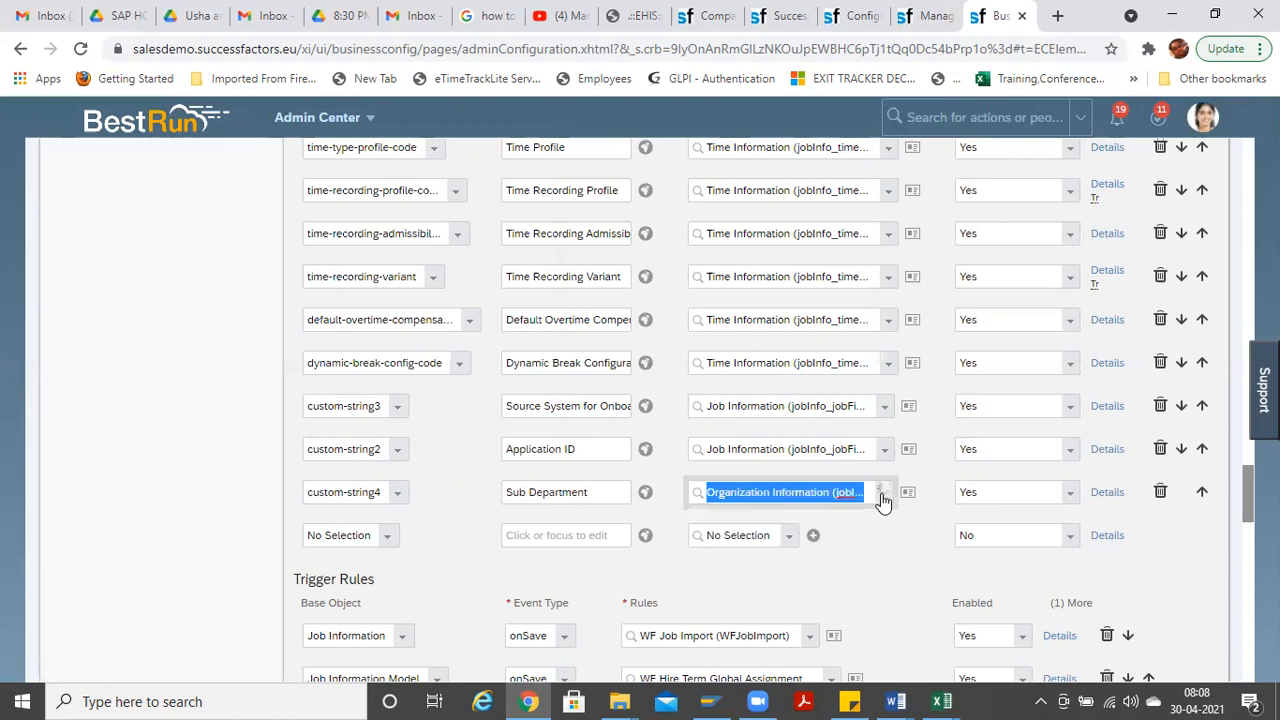
pyautogui.click(889, 542)
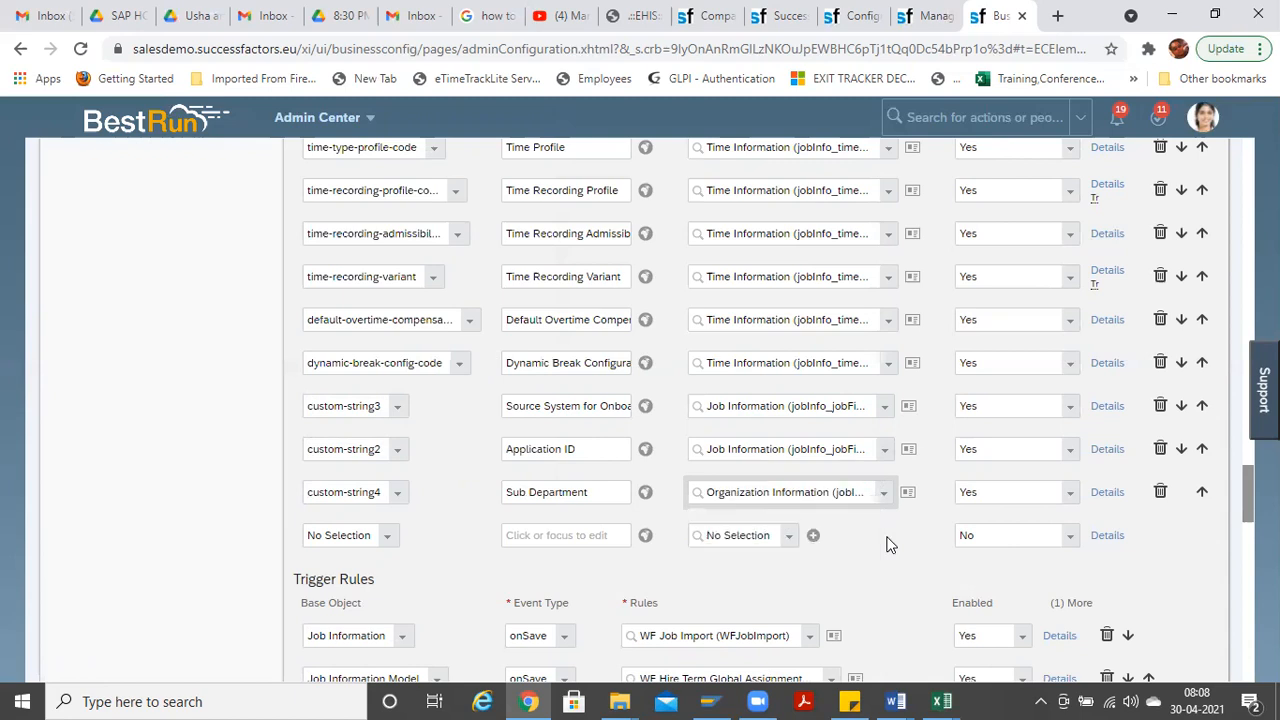
# Step: Check the Enabled options of the Sub Department field and open its details
pyautogui.click(1073, 497)
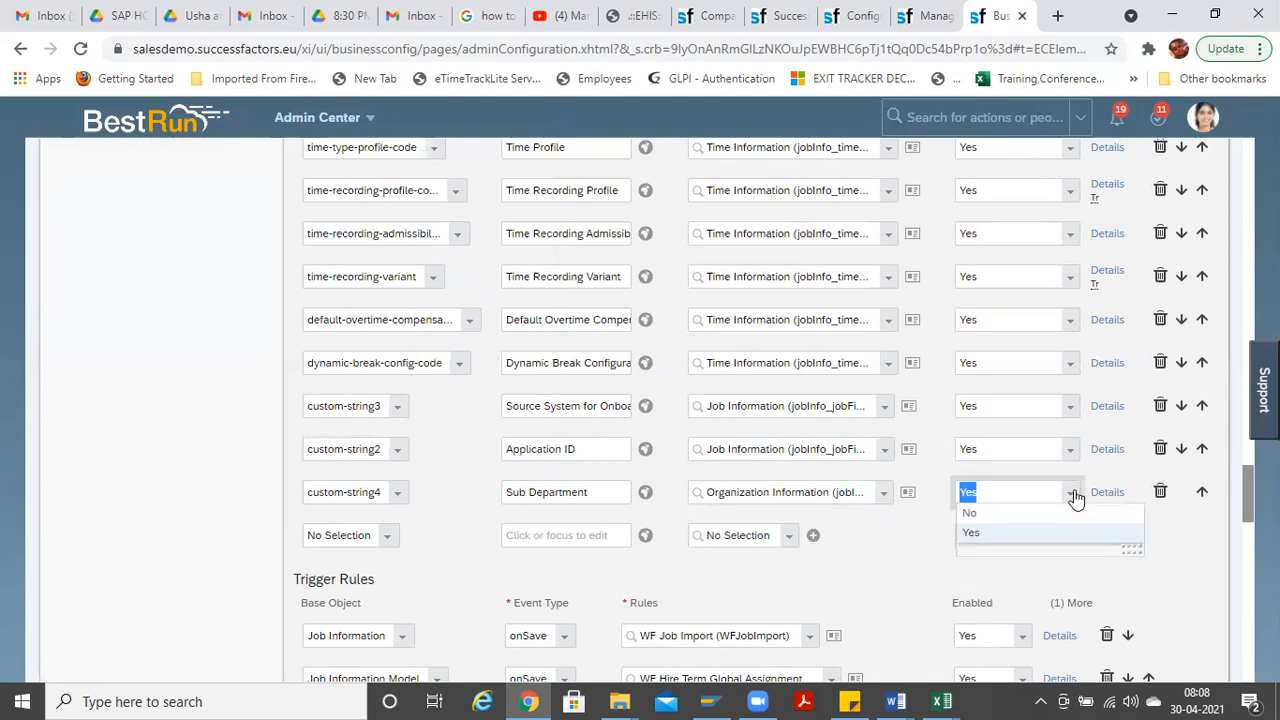
pyautogui.click(1073, 497)
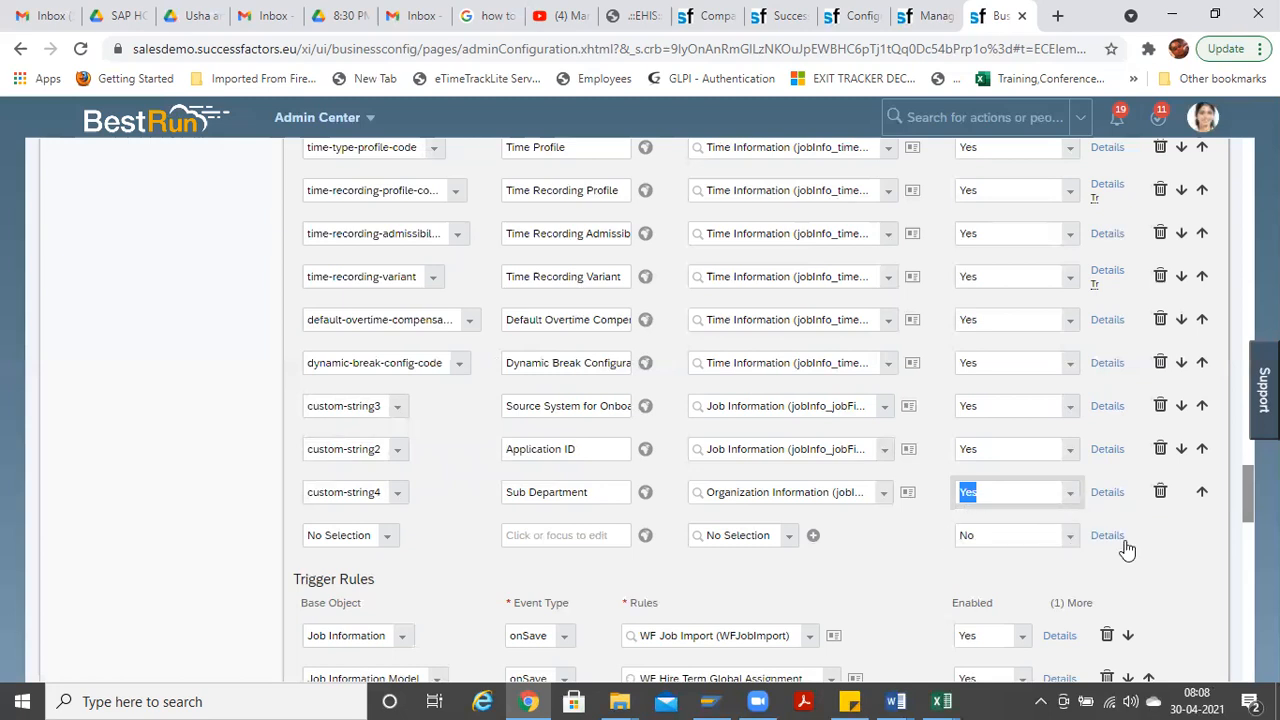
pyautogui.moveTo(1128, 503); pyautogui.dragTo(1113, 495)
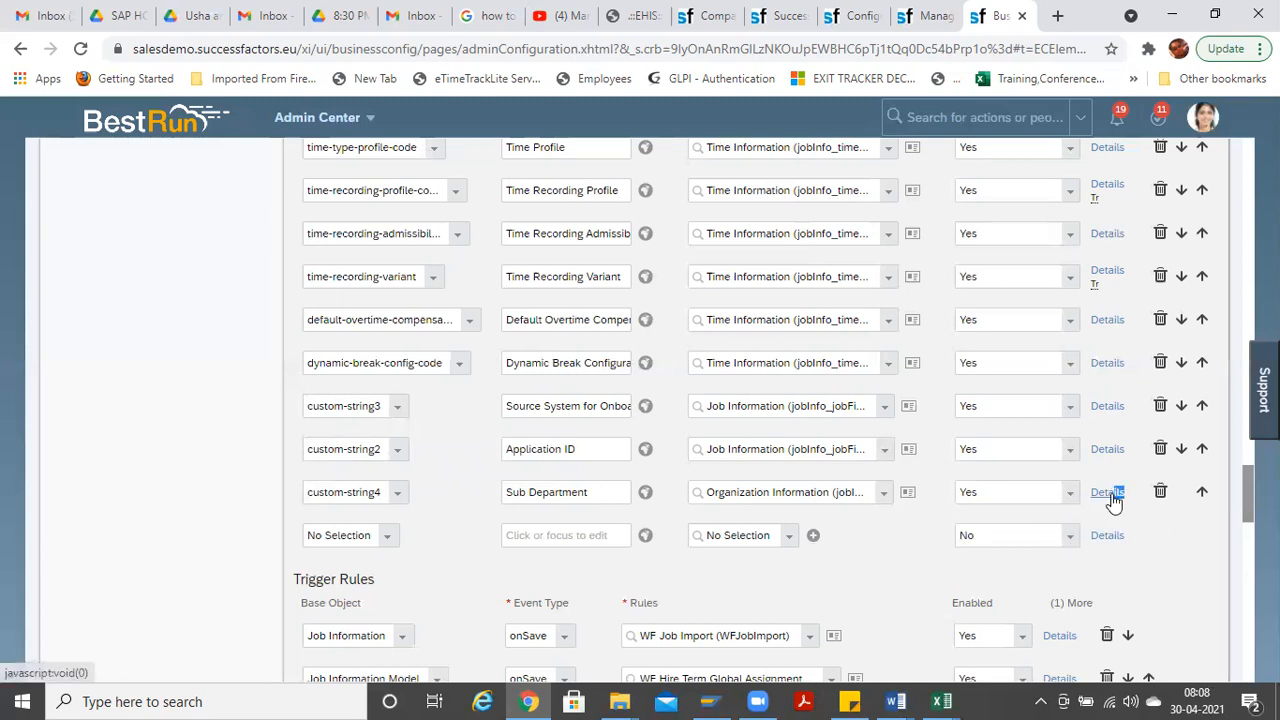
pyautogui.click(1110, 493)
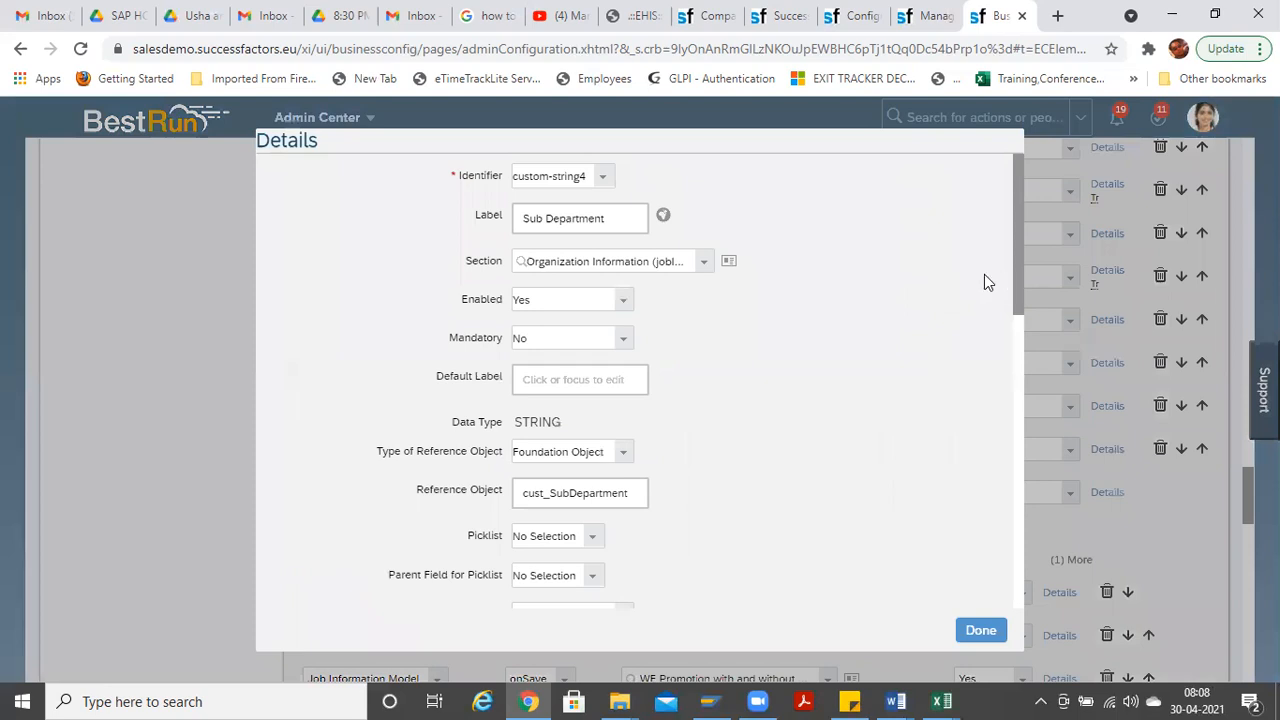
# Step: Examine the Label and Default Label fields in the custom-string4 details
pyautogui.moveTo(640, 218); pyautogui.dragTo(459, 240)
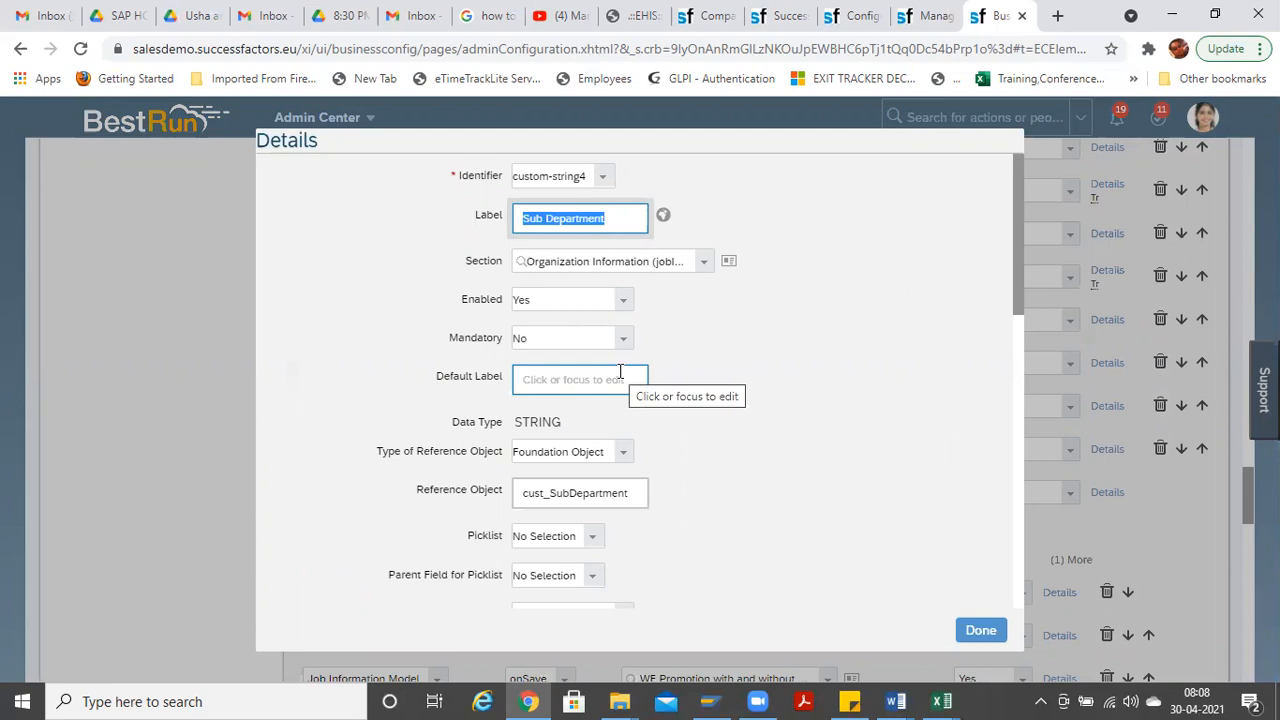
pyautogui.click(555, 372)
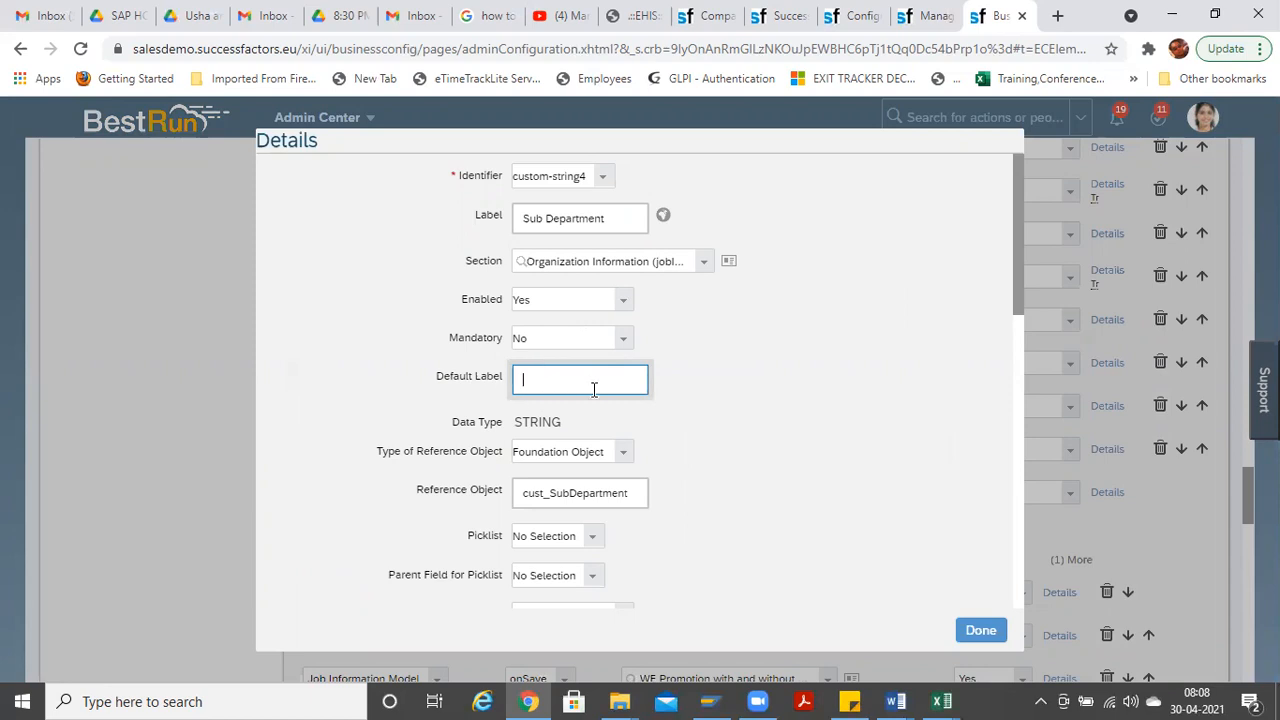
pyautogui.moveTo(1018, 263); pyautogui.dragTo(1068, 195)
pyautogui.click(604, 218)
pyautogui.moveTo(604, 218); pyautogui.dragTo(514, 218)
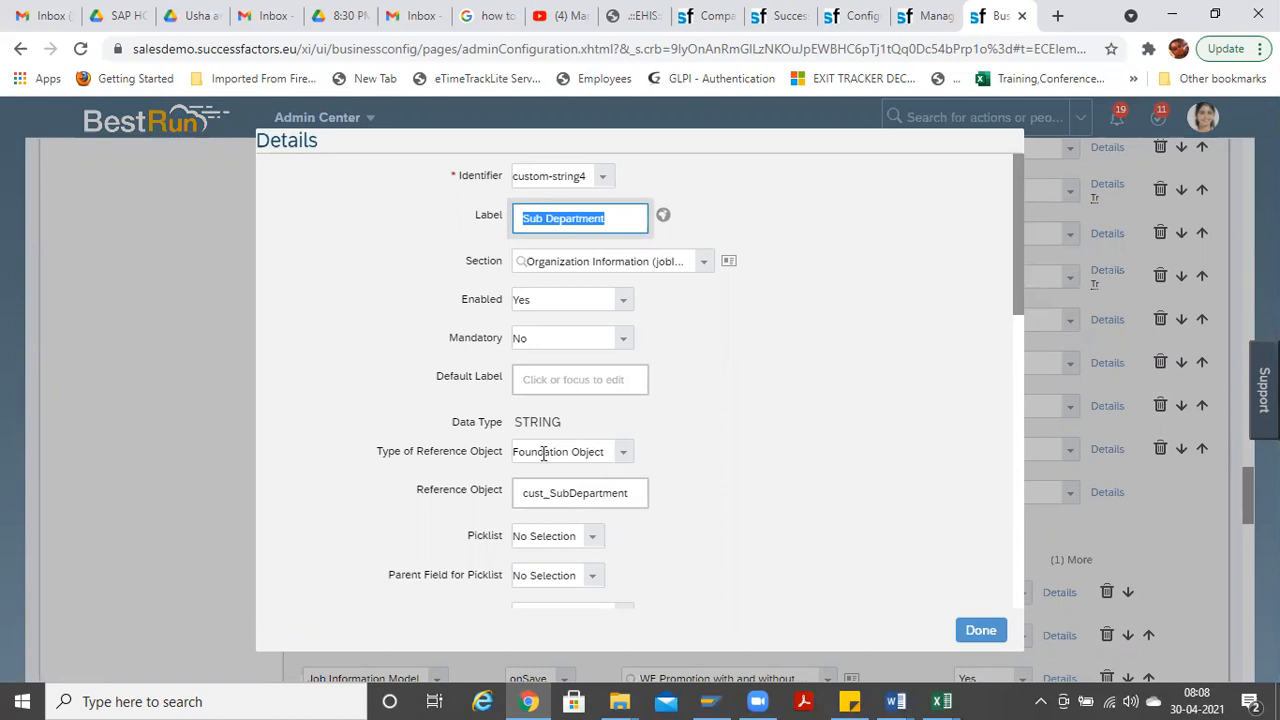
# Step: Examine the available options for the Sub Department field's Type of Reference Object
pyautogui.moveTo(501, 451); pyautogui.dragTo(387, 451)
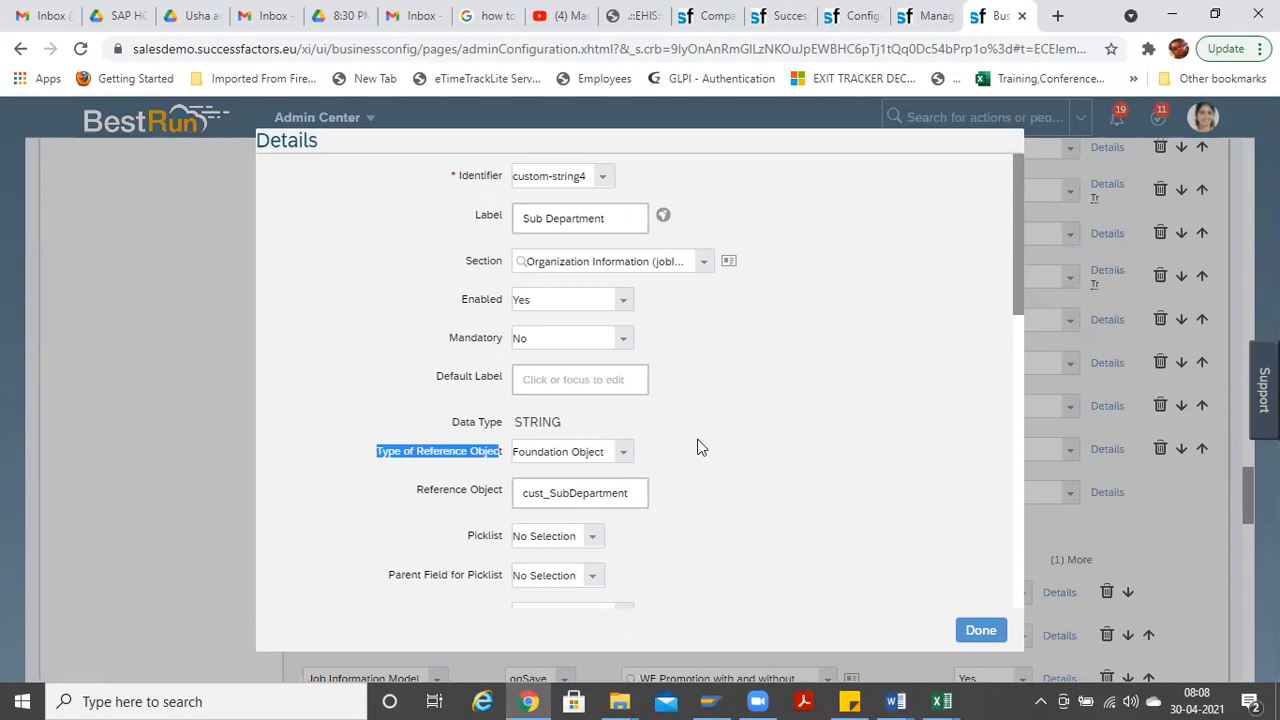
pyautogui.click(624, 462)
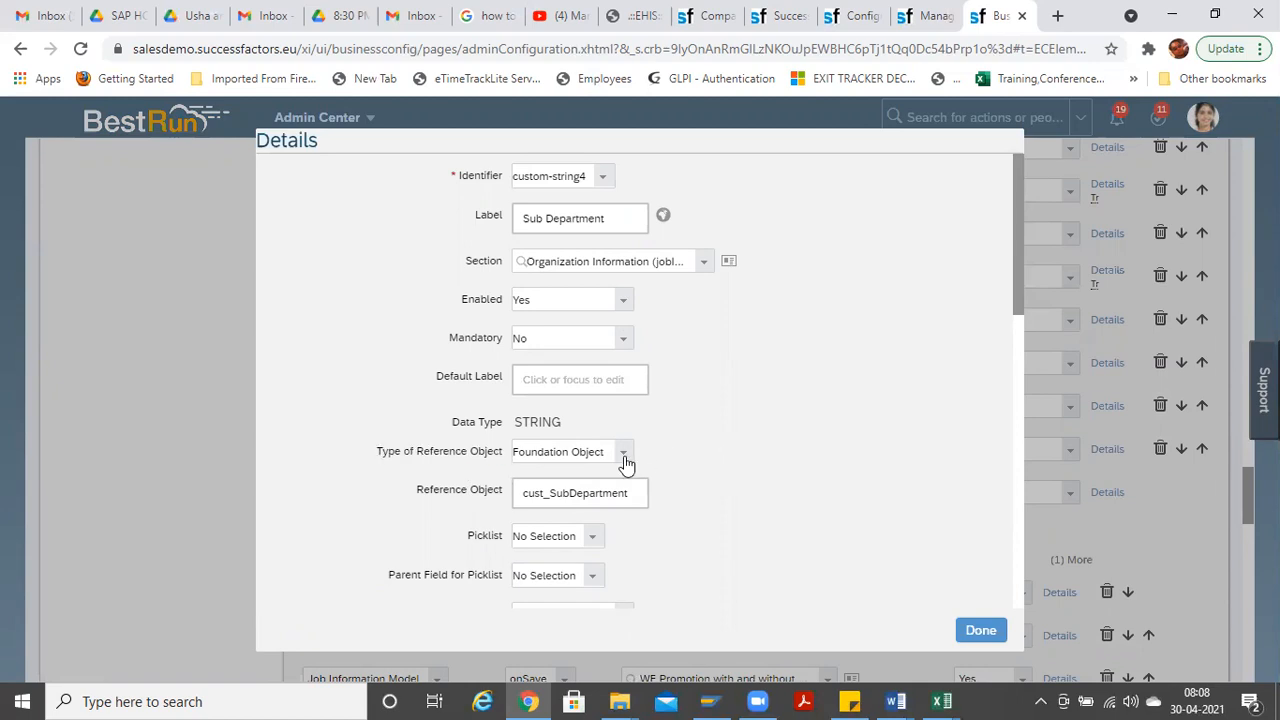
pyautogui.click(718, 437)
pyautogui.click(573, 222)
pyautogui.click(623, 457)
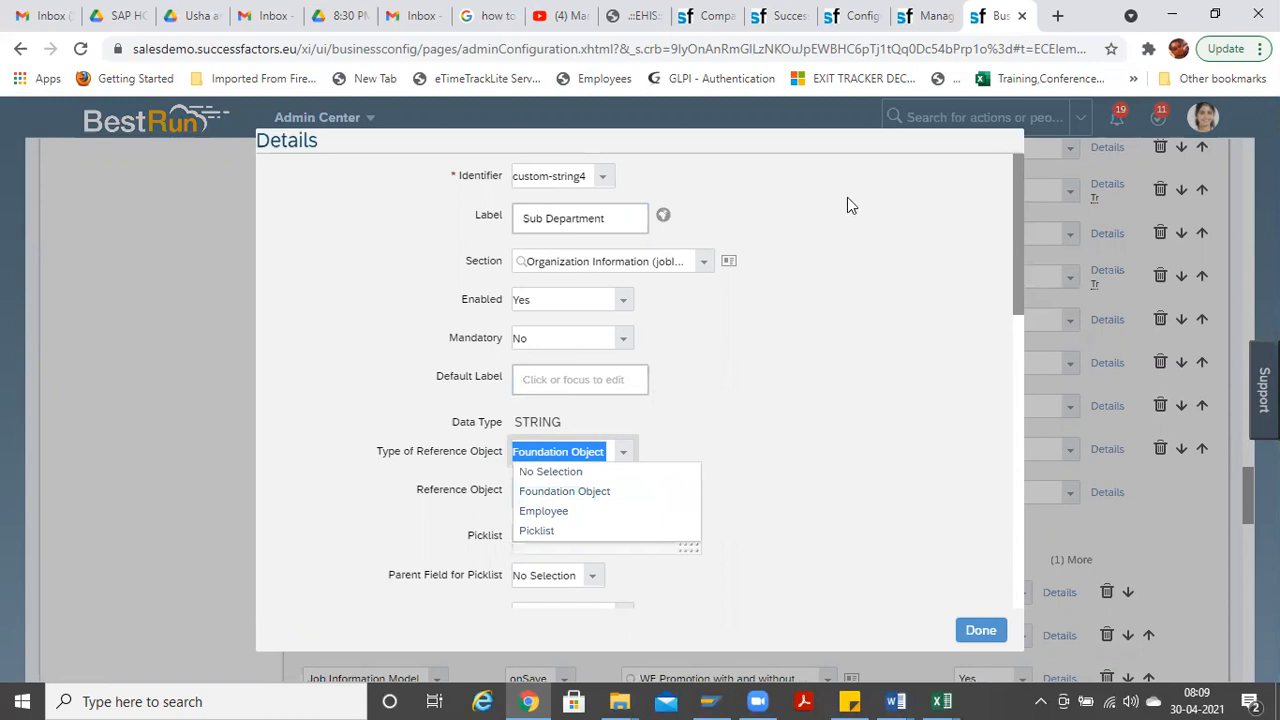
pyautogui.click(699, 462)
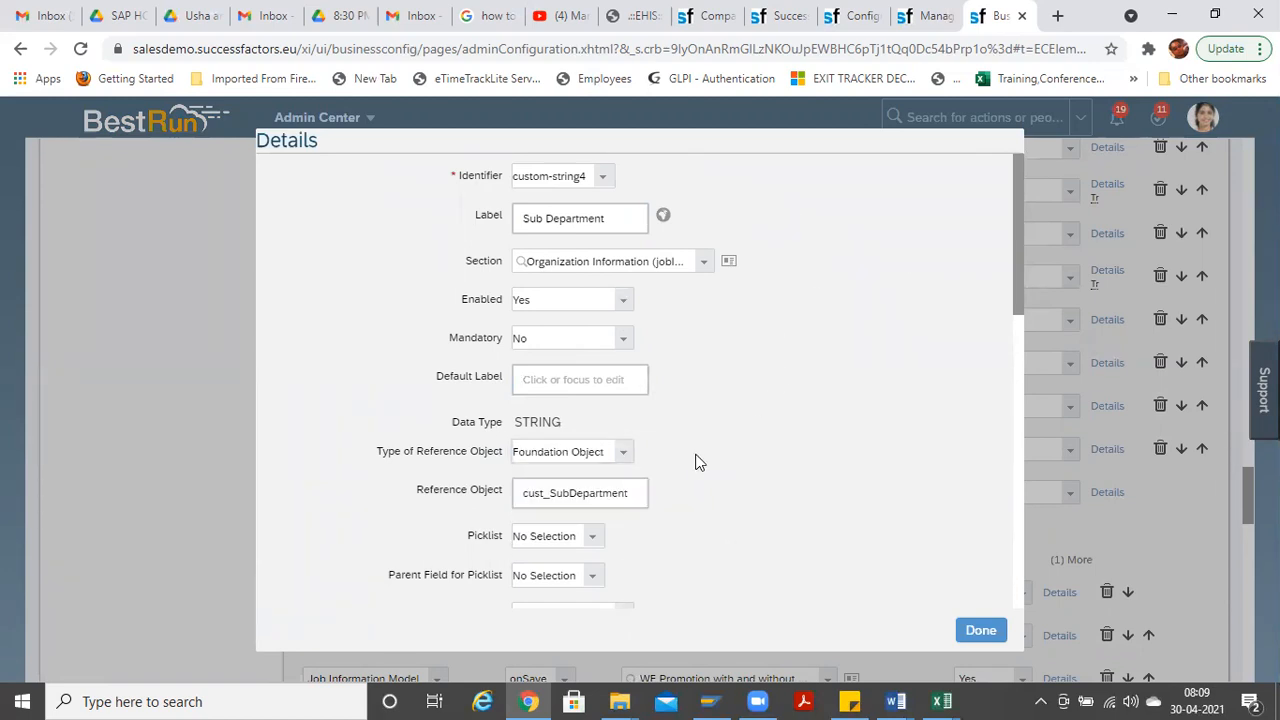
pyautogui.click(629, 456)
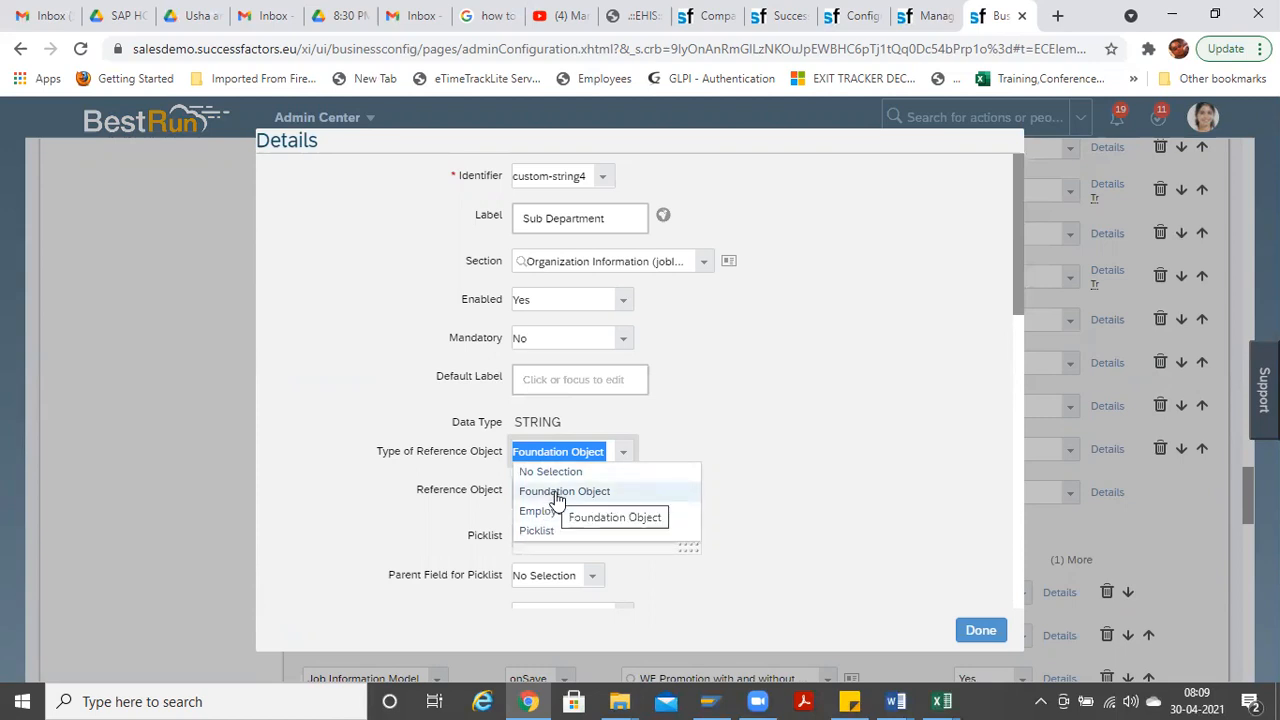
pyautogui.click(713, 435)
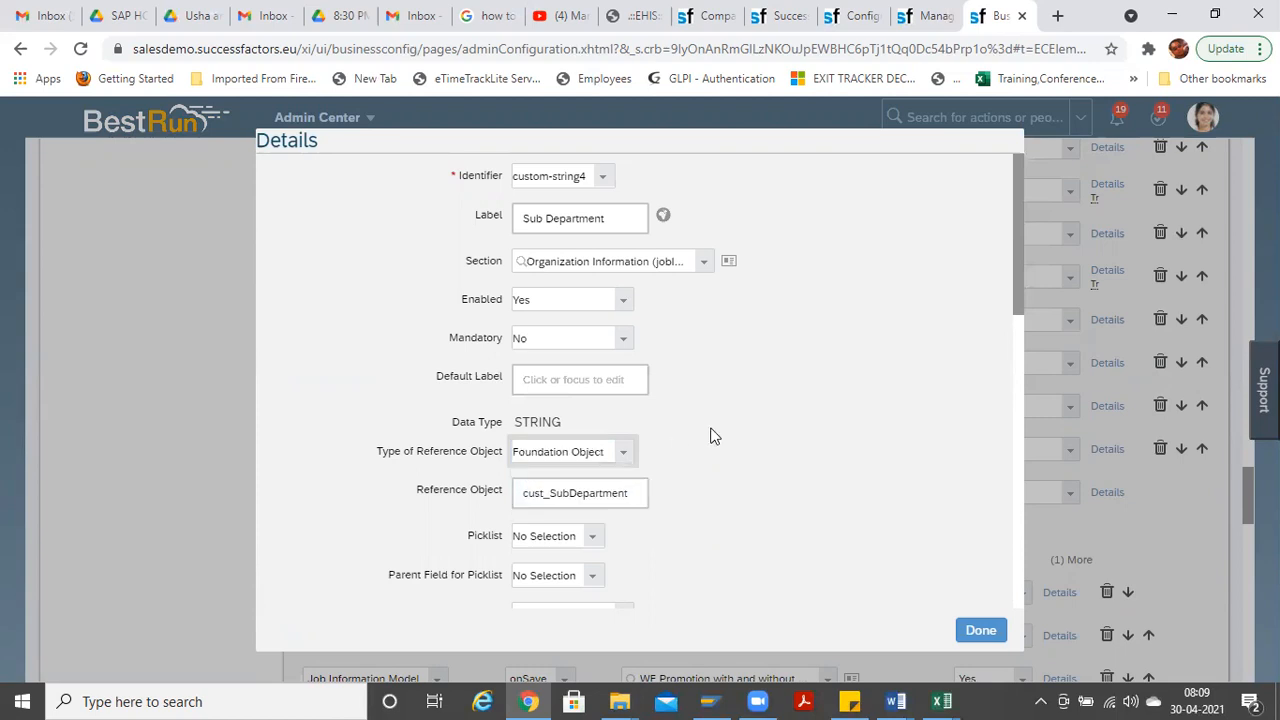
pyautogui.click(617, 458)
pyautogui.click(729, 487)
# Step: Compare the field's Reference Object value with the code in the Sub Department object definition, and return to the field details
pyautogui.moveTo(634, 492); pyautogui.dragTo(452, 480)
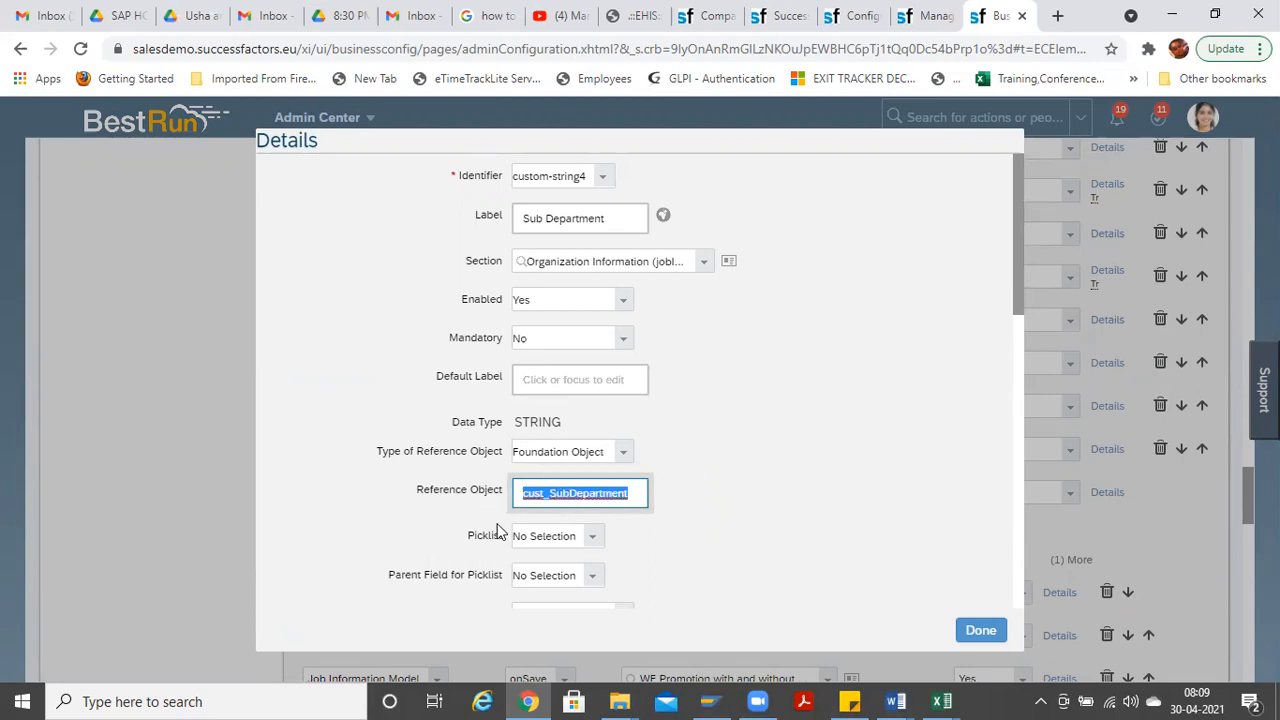
pyautogui.click(592, 493)
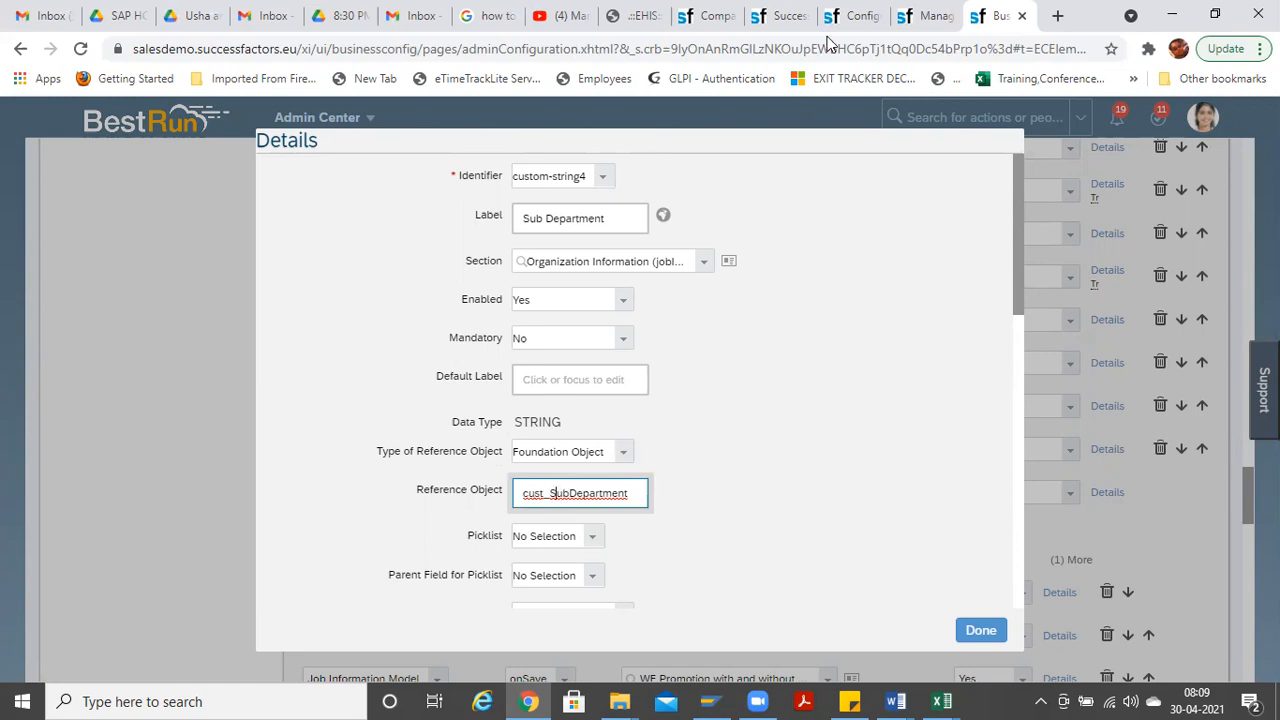
pyautogui.click(850, 15)
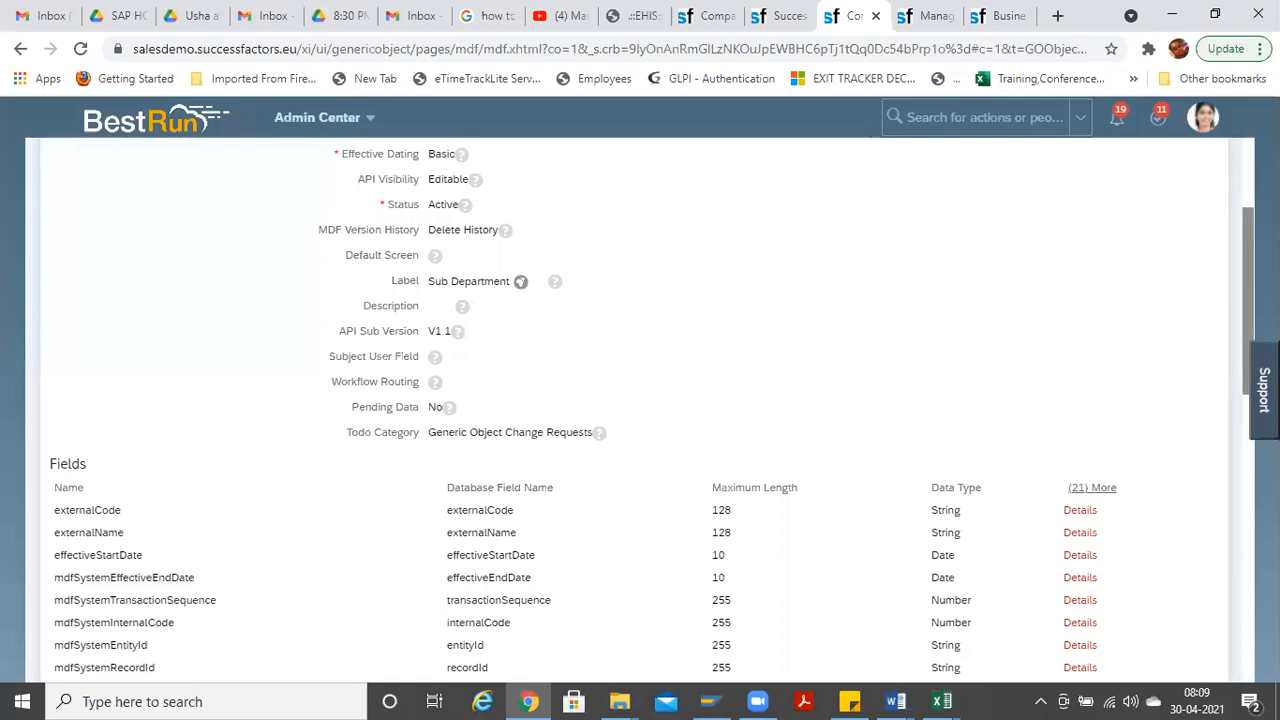
pyautogui.scroll(2, 608, 351)
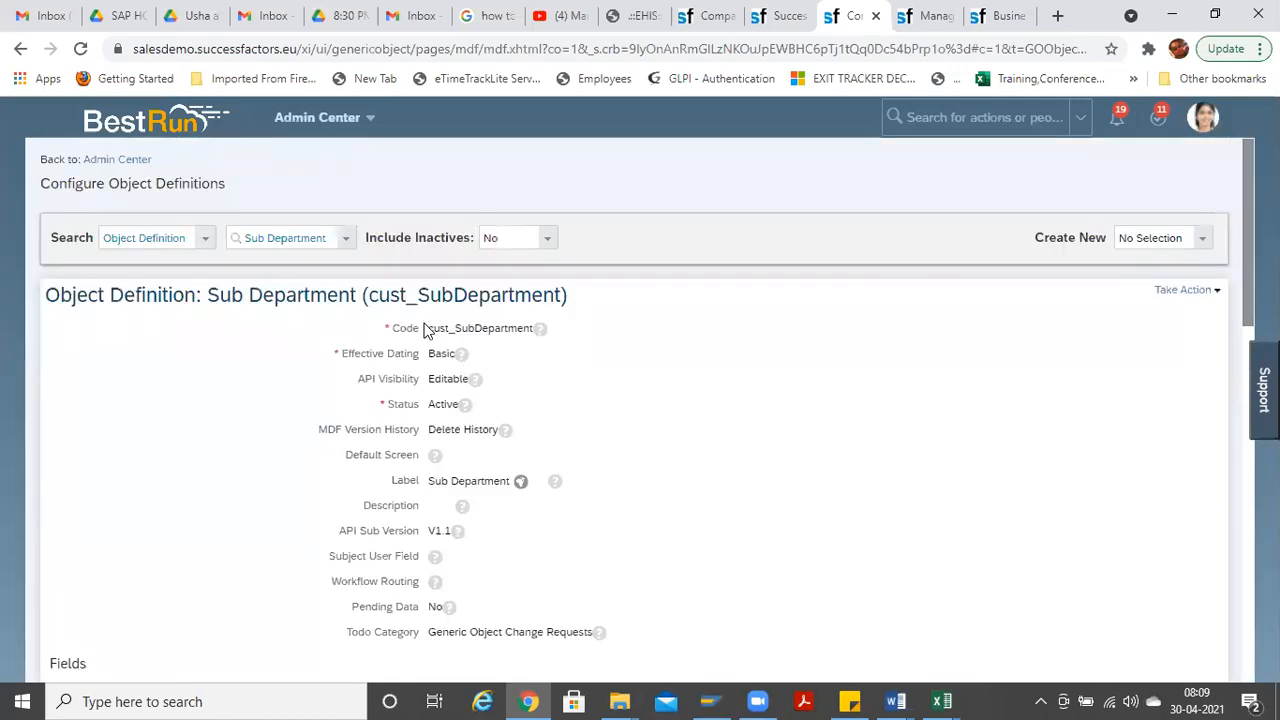
pyautogui.moveTo(427, 328); pyautogui.dragTo(536, 327)
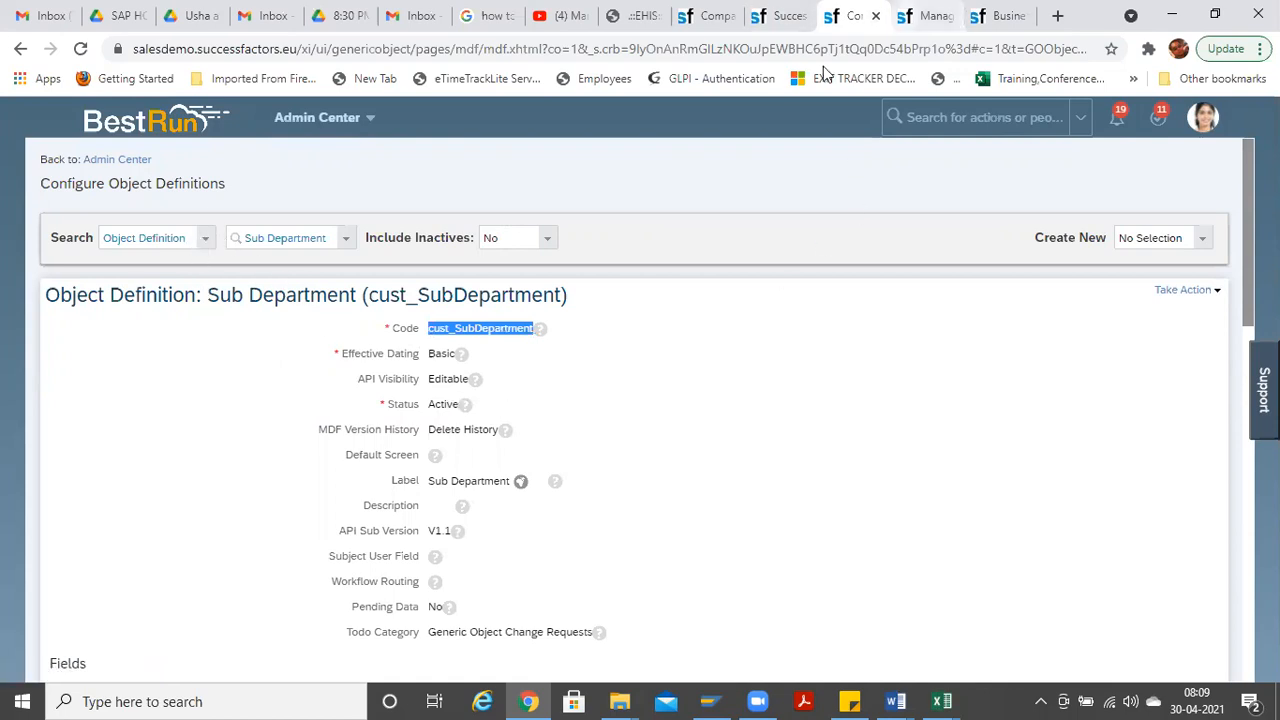
pyautogui.click(926, 16)
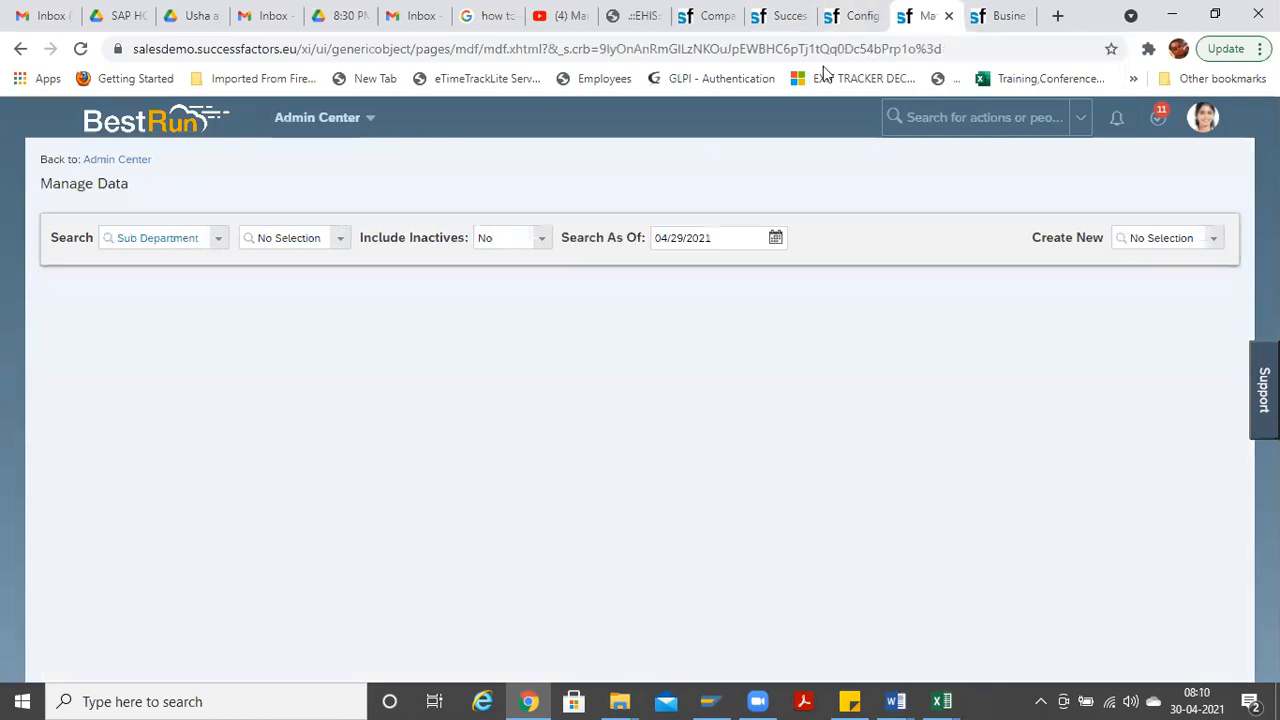
pyautogui.click(851, 16)
pyautogui.click(998, 16)
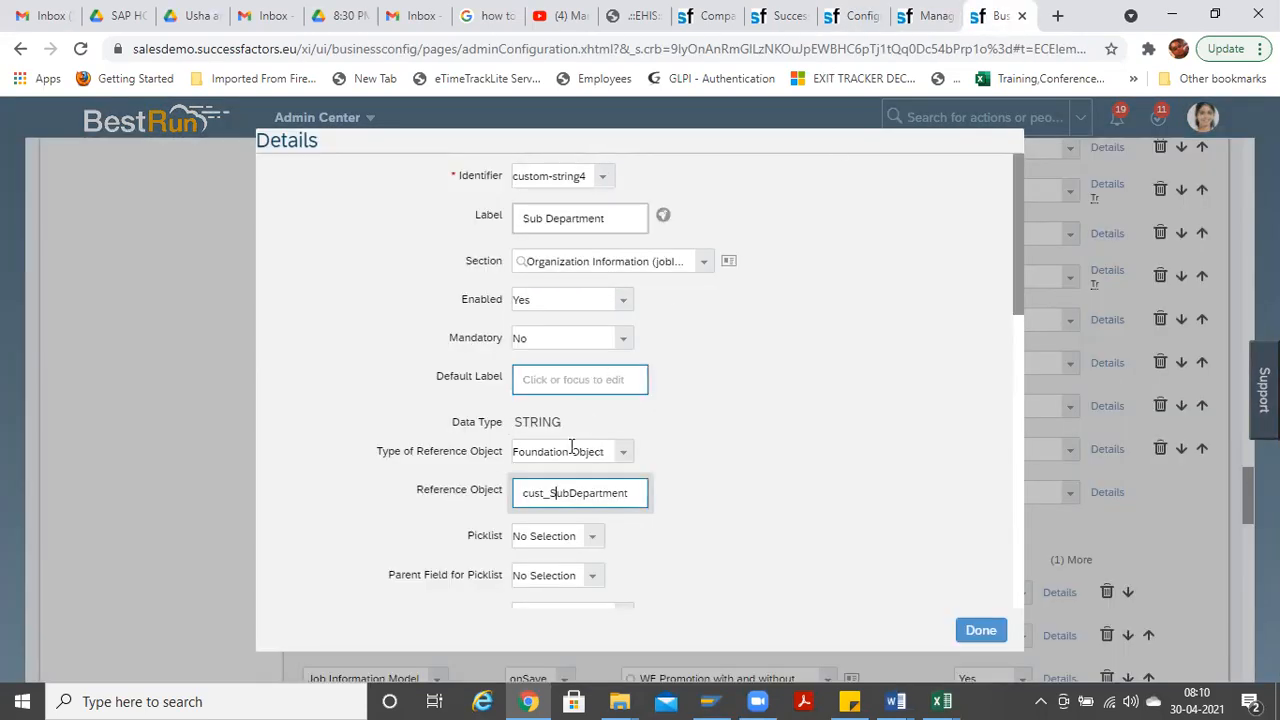
# Step: Review the field's Section, Type of Reference Object and Reference Object settings, rechecking the reference against the object definition's code
pyautogui.click(524, 496)
pyautogui.doubleClick(615, 497)
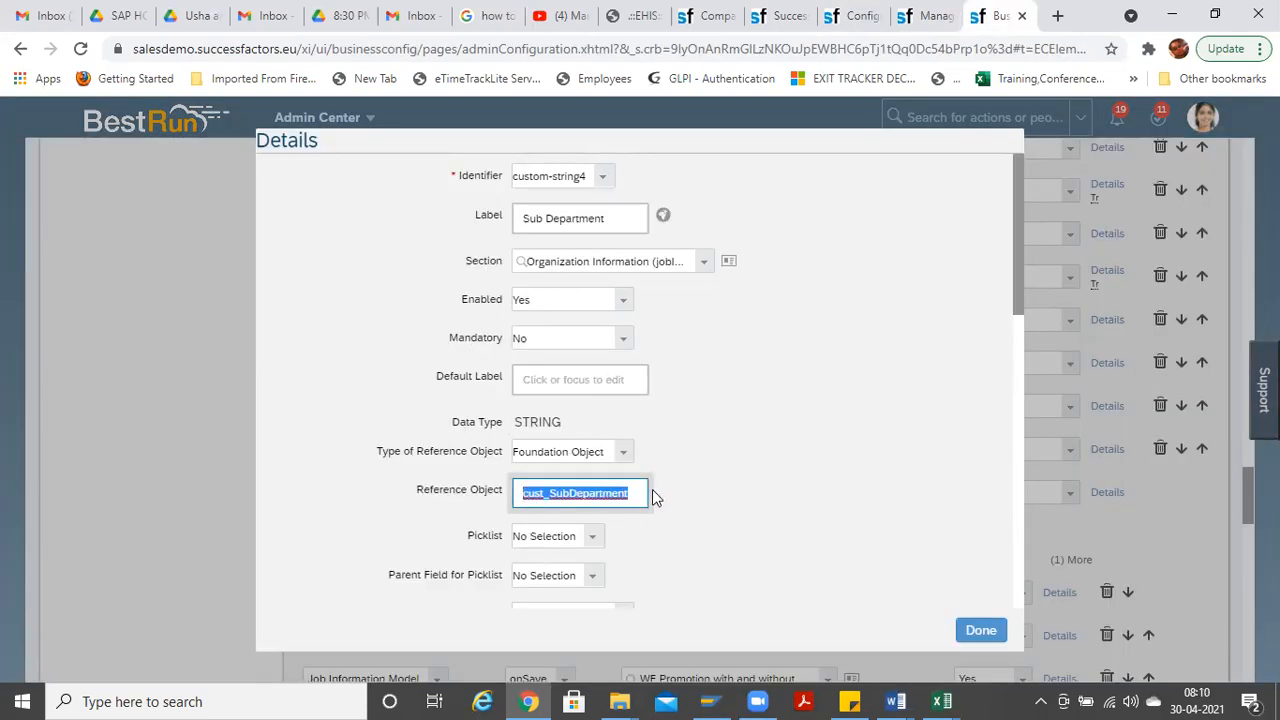
pyautogui.moveTo(638, 497); pyautogui.dragTo(456, 493)
pyautogui.click(706, 258)
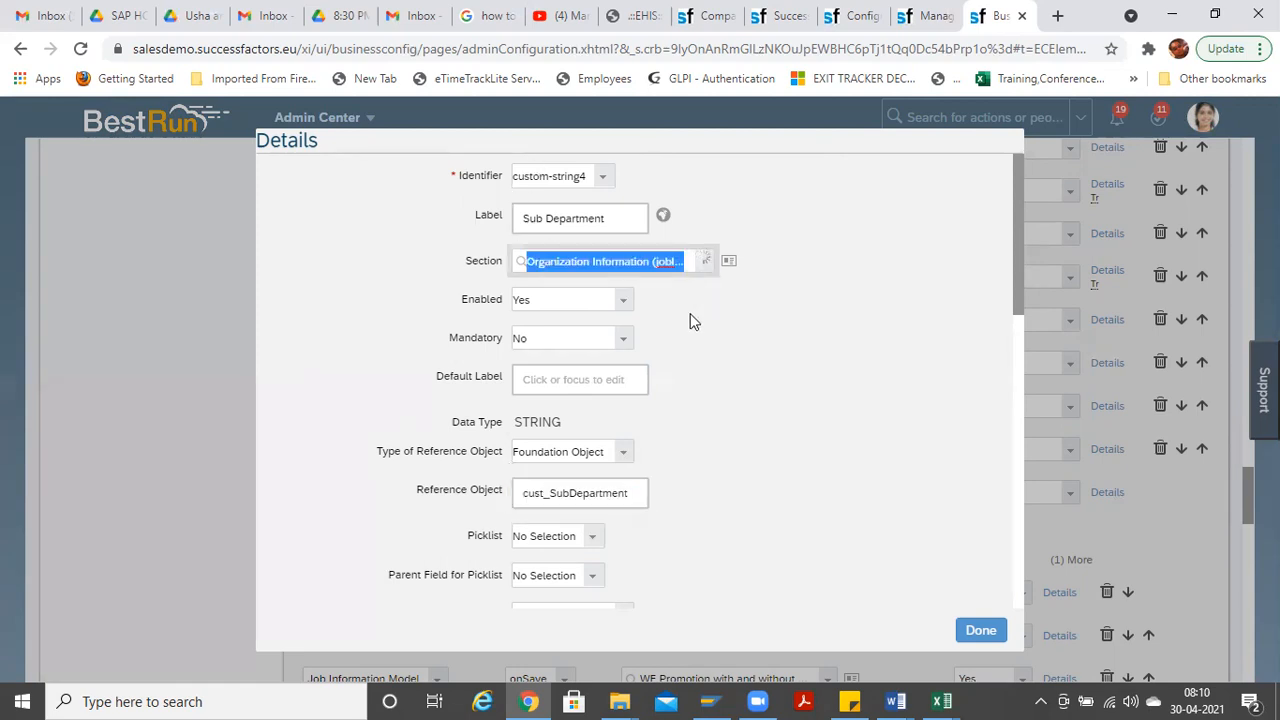
pyautogui.click(802, 371)
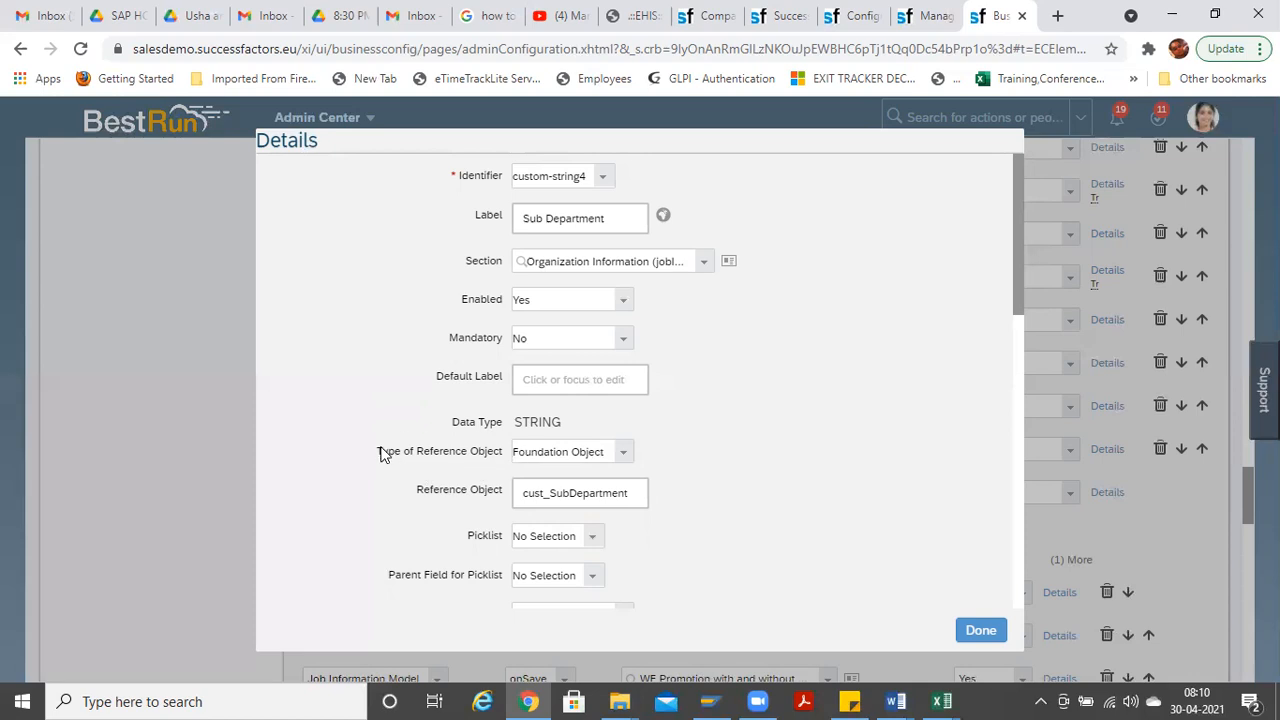
pyautogui.moveTo(417, 491); pyautogui.dragTo(500, 491)
pyautogui.moveTo(375, 451); pyautogui.dragTo(508, 456)
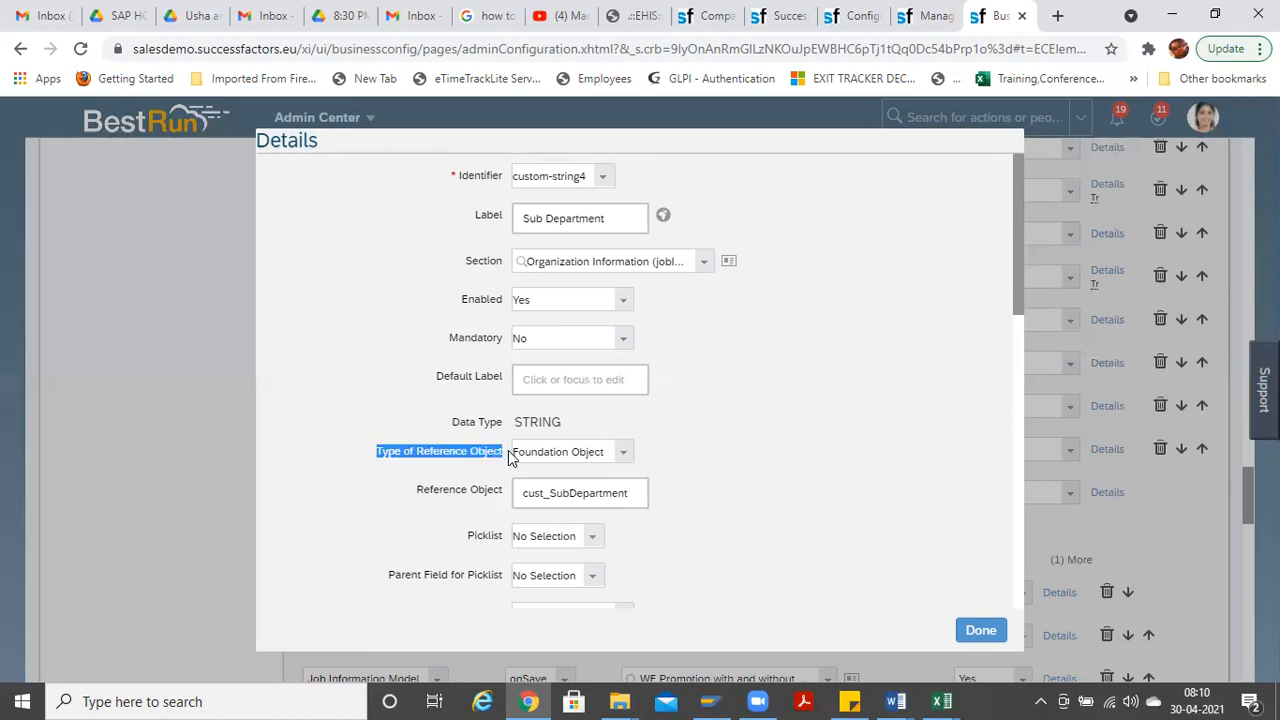
pyautogui.moveTo(417, 491); pyautogui.dragTo(642, 492)
pyautogui.click(519, 483)
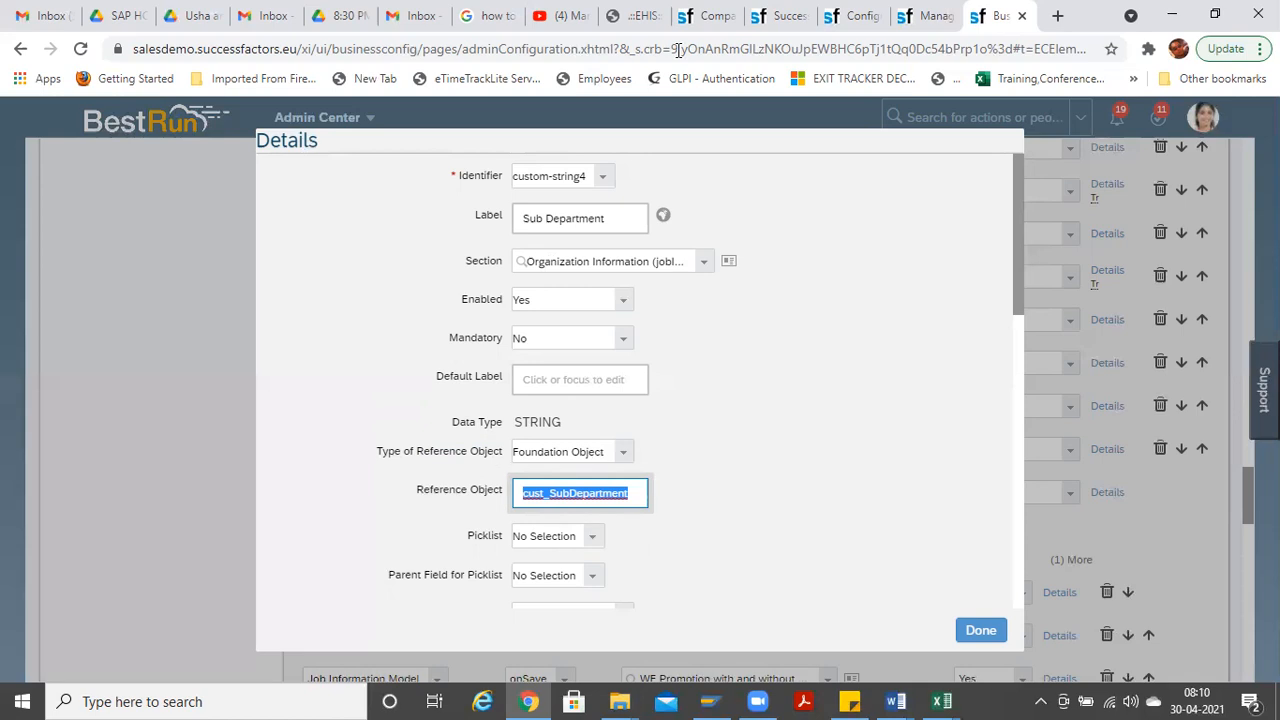
pyautogui.click(850, 15)
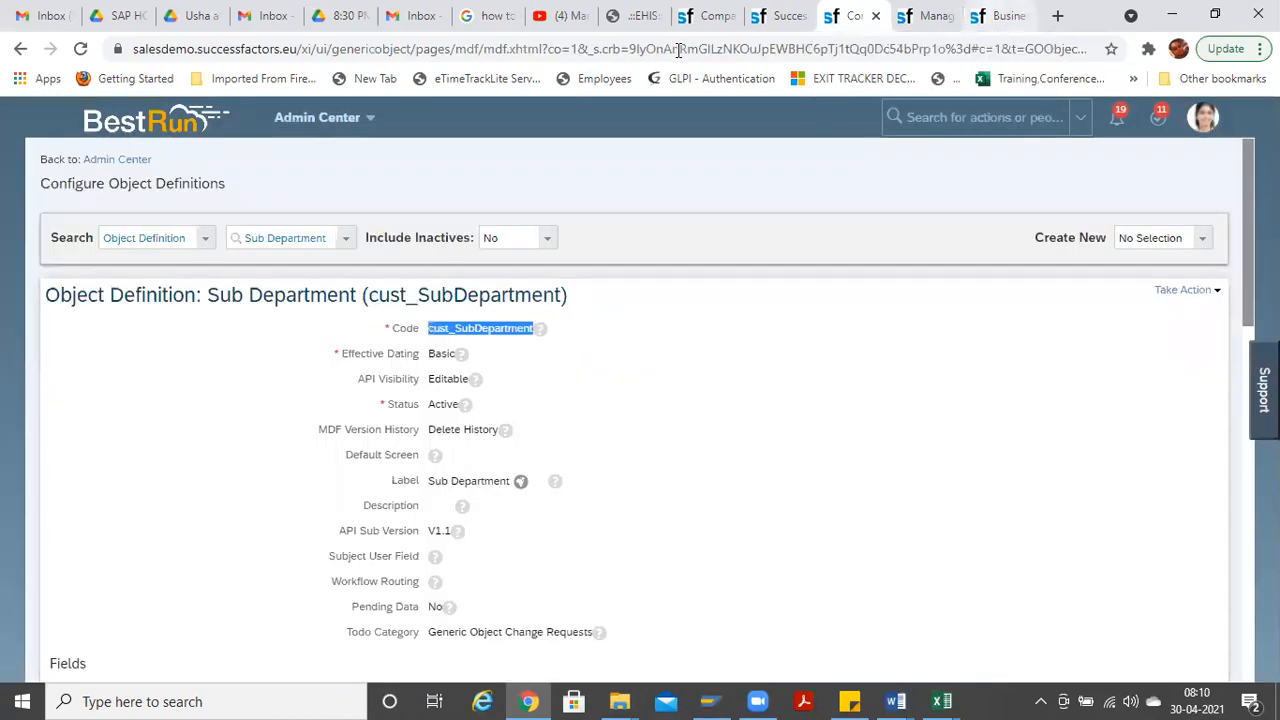
pyautogui.click(1000, 16)
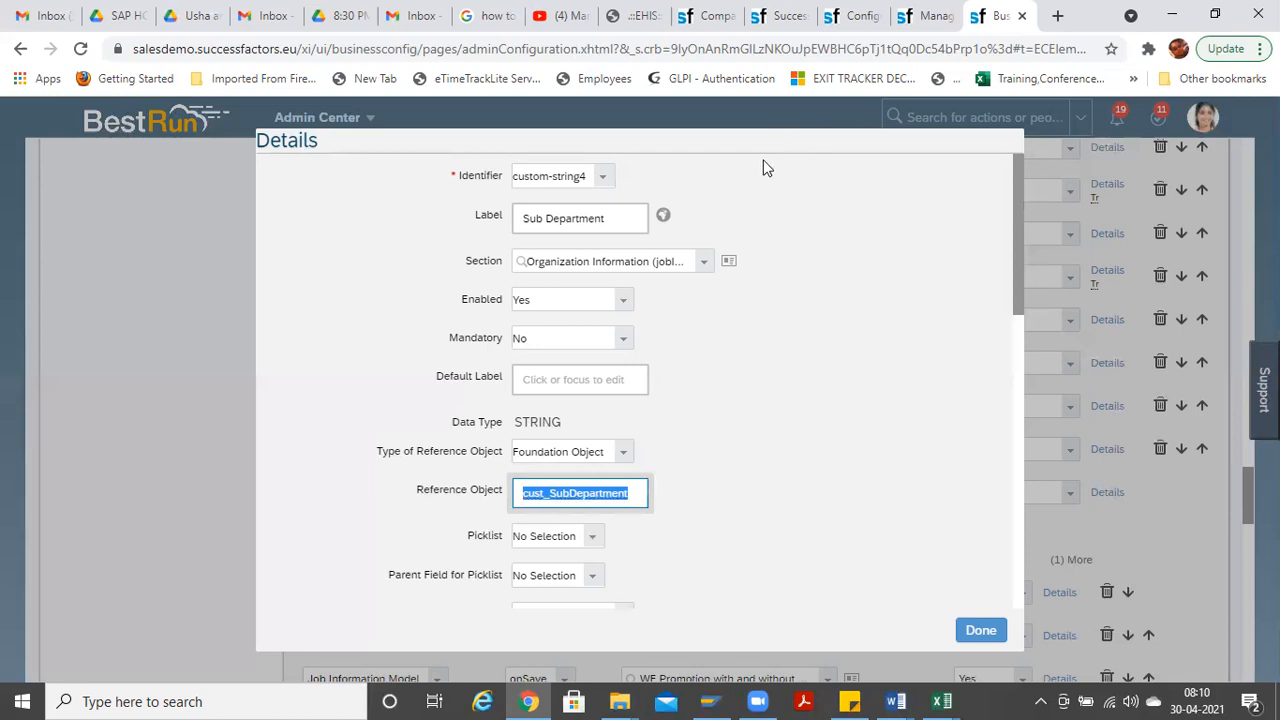
pyautogui.click(857, 16)
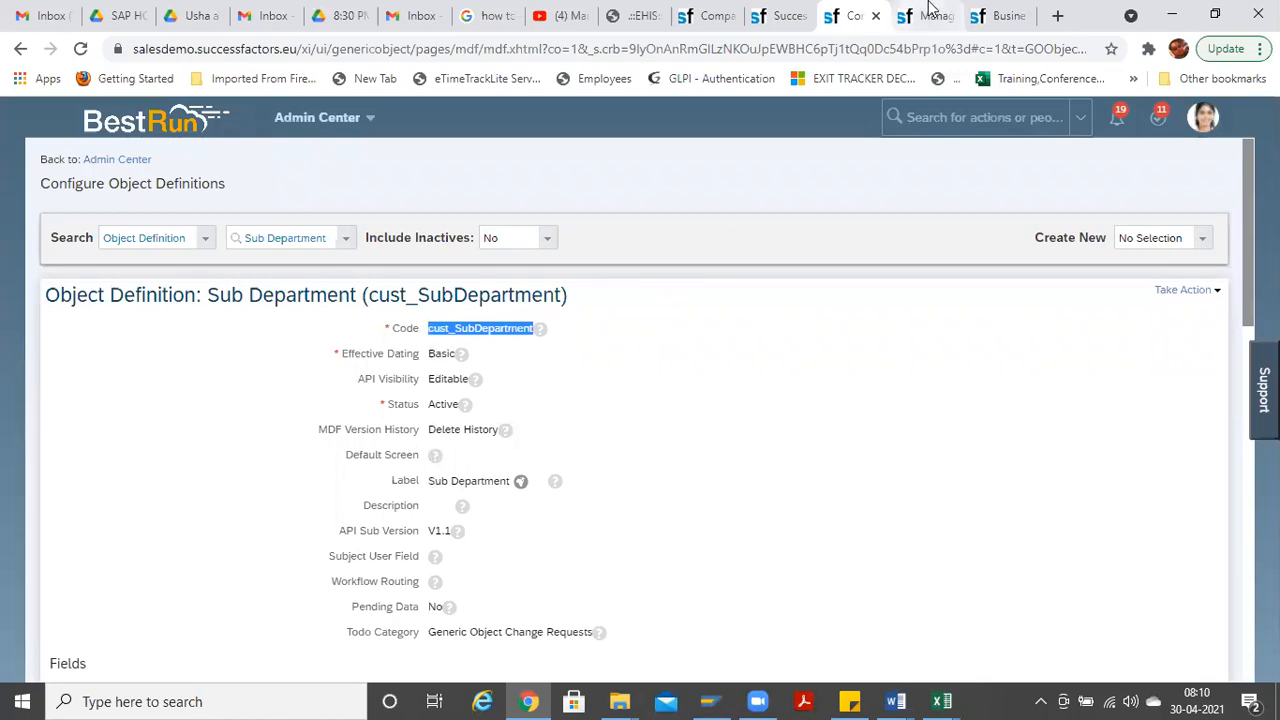
pyautogui.click(783, 12)
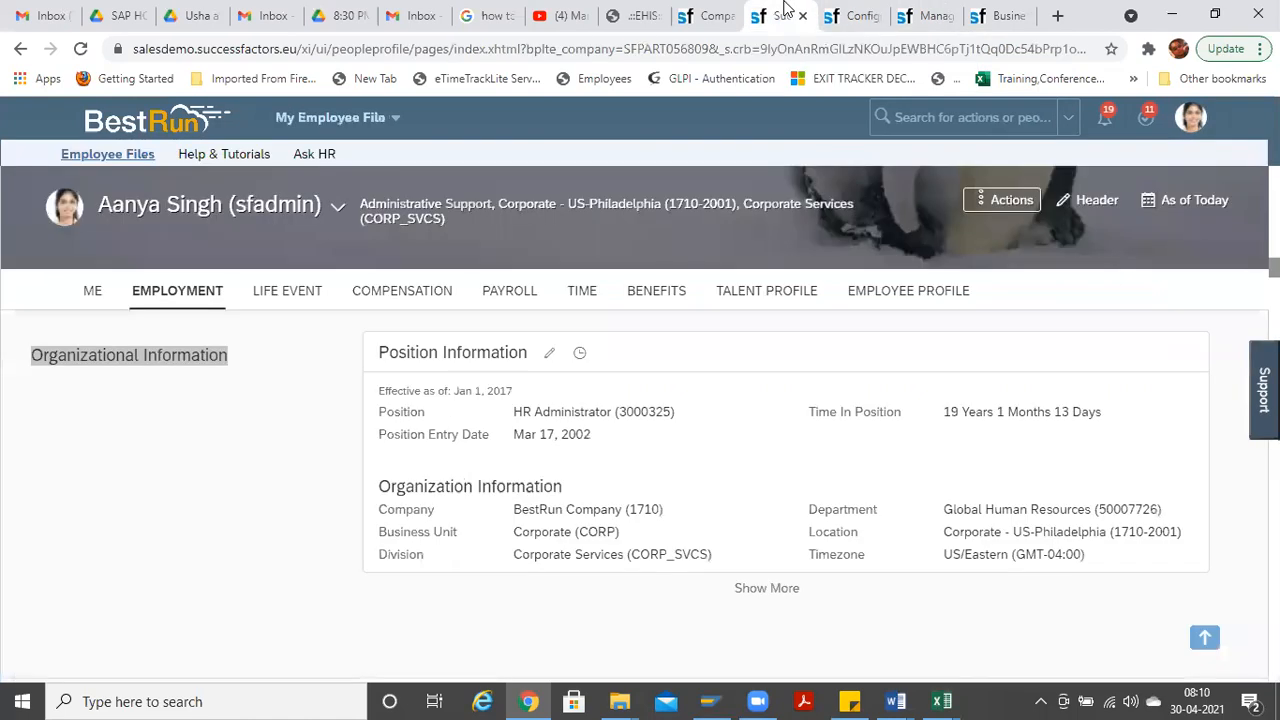
pyautogui.click(705, 16)
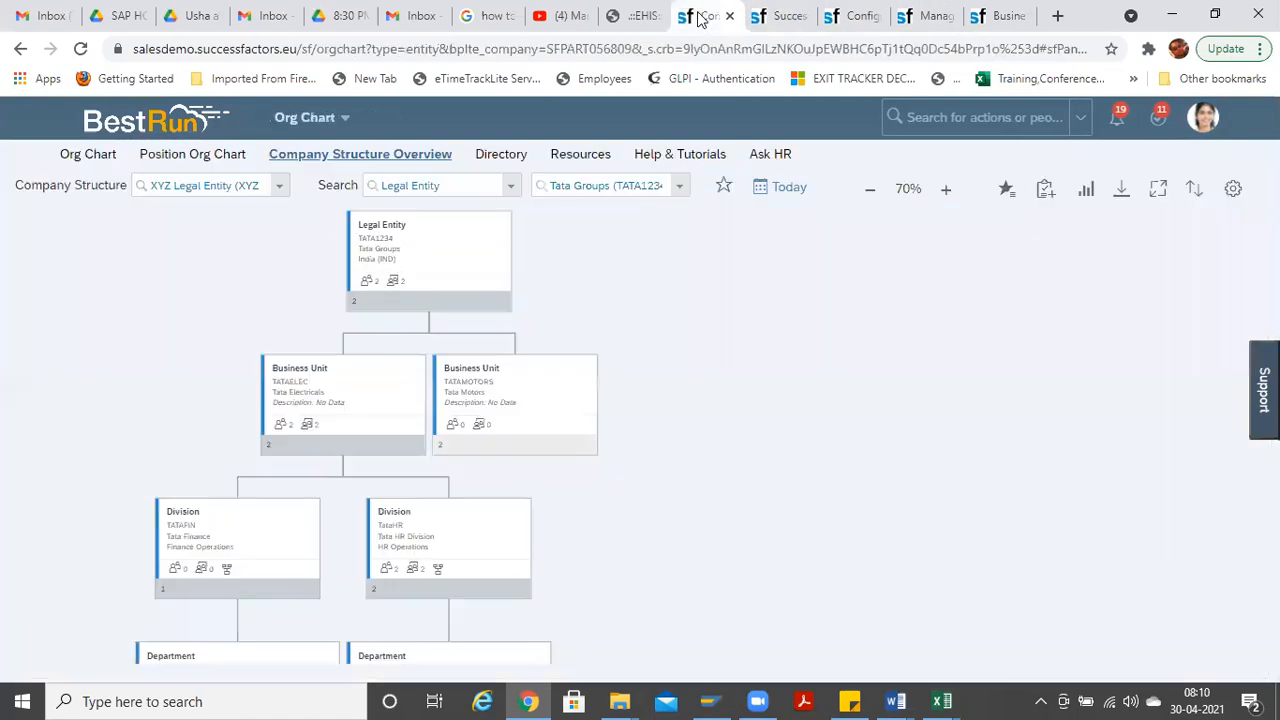
pyautogui.click(928, 16)
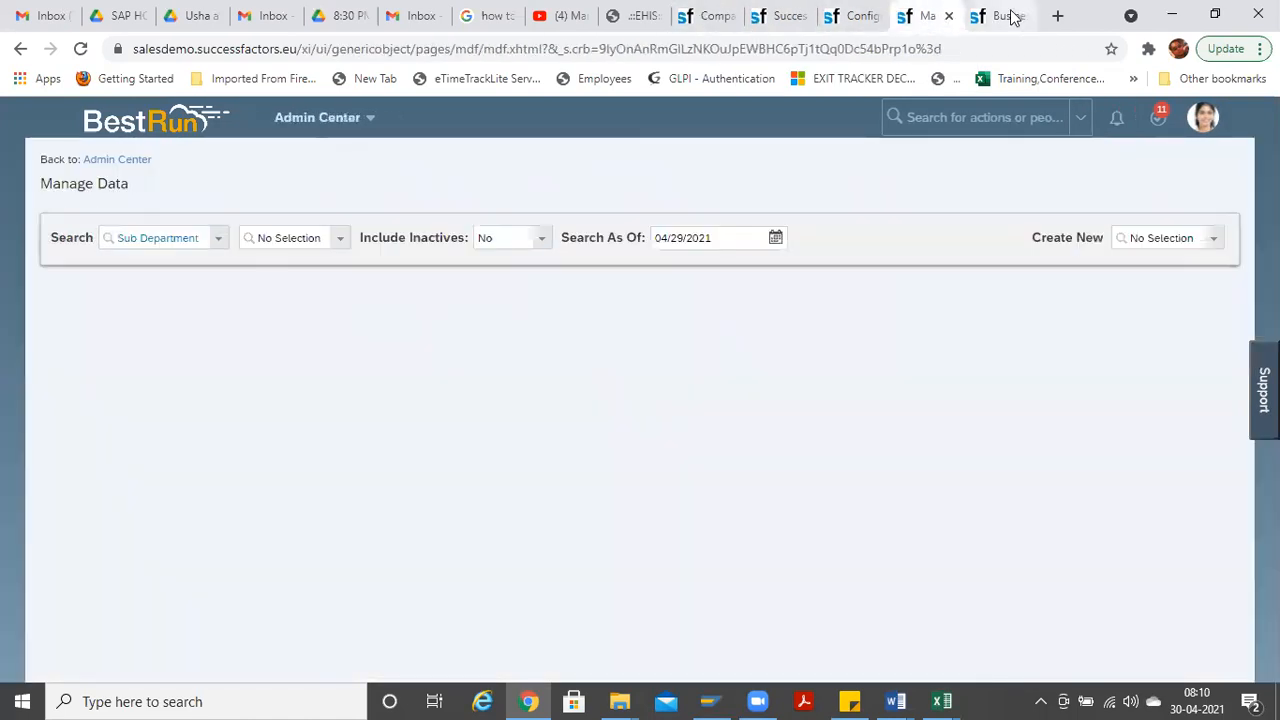
# Step: Review the remaining Sub Department field settings down to its trigger rules, and finish the details dialog
pyautogui.click(1005, 16)
pyautogui.moveTo(1018, 223); pyautogui.dragTo(1027, 557)
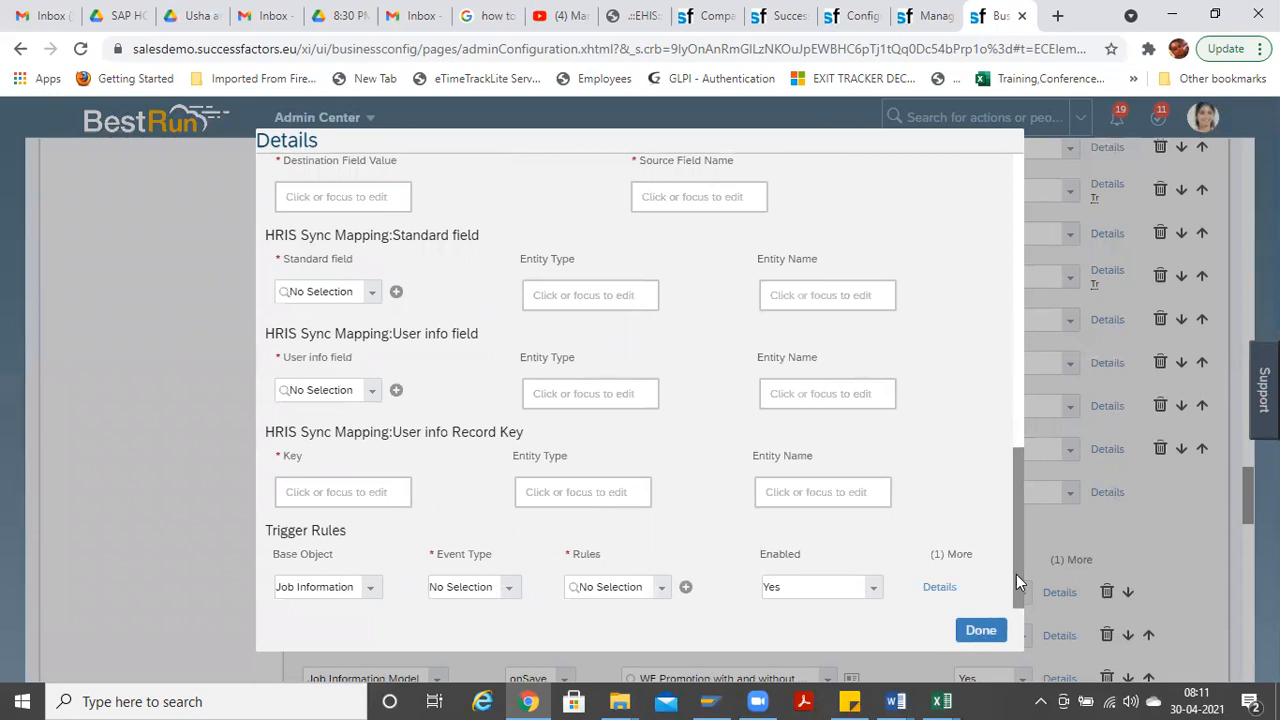
pyautogui.moveTo(1018, 493); pyautogui.dragTo(1031, 394)
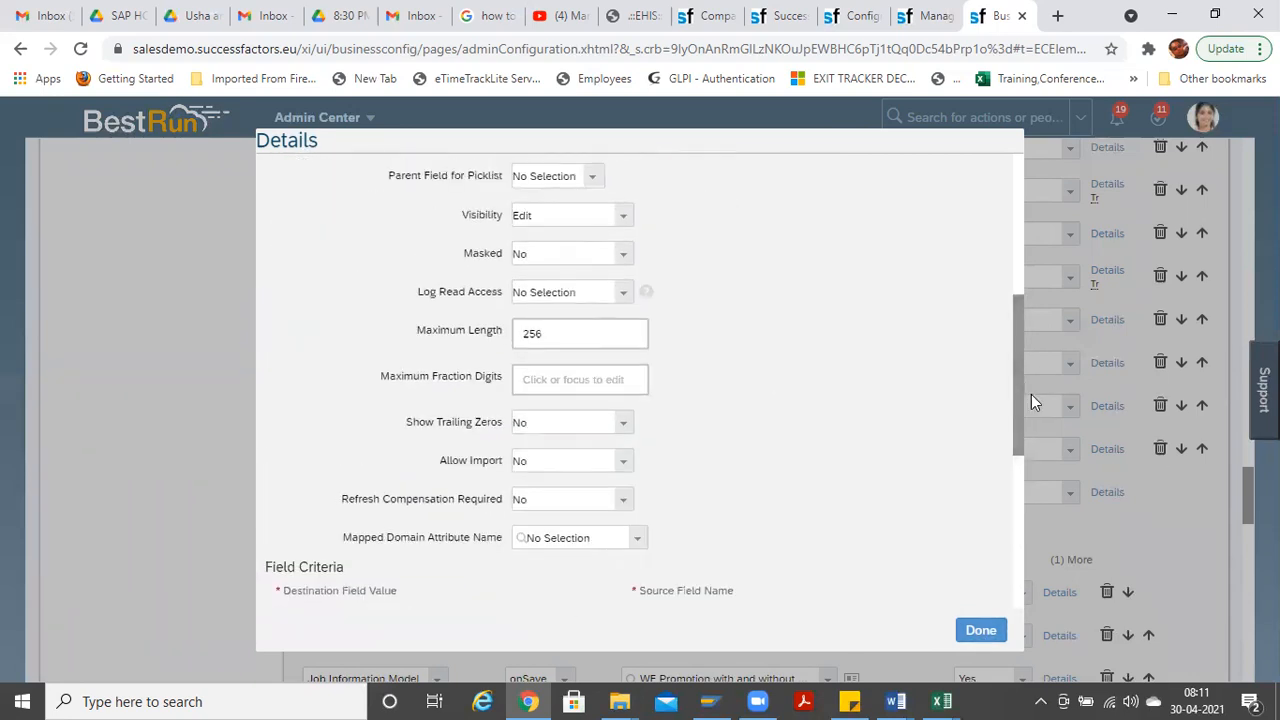
pyautogui.click(985, 630)
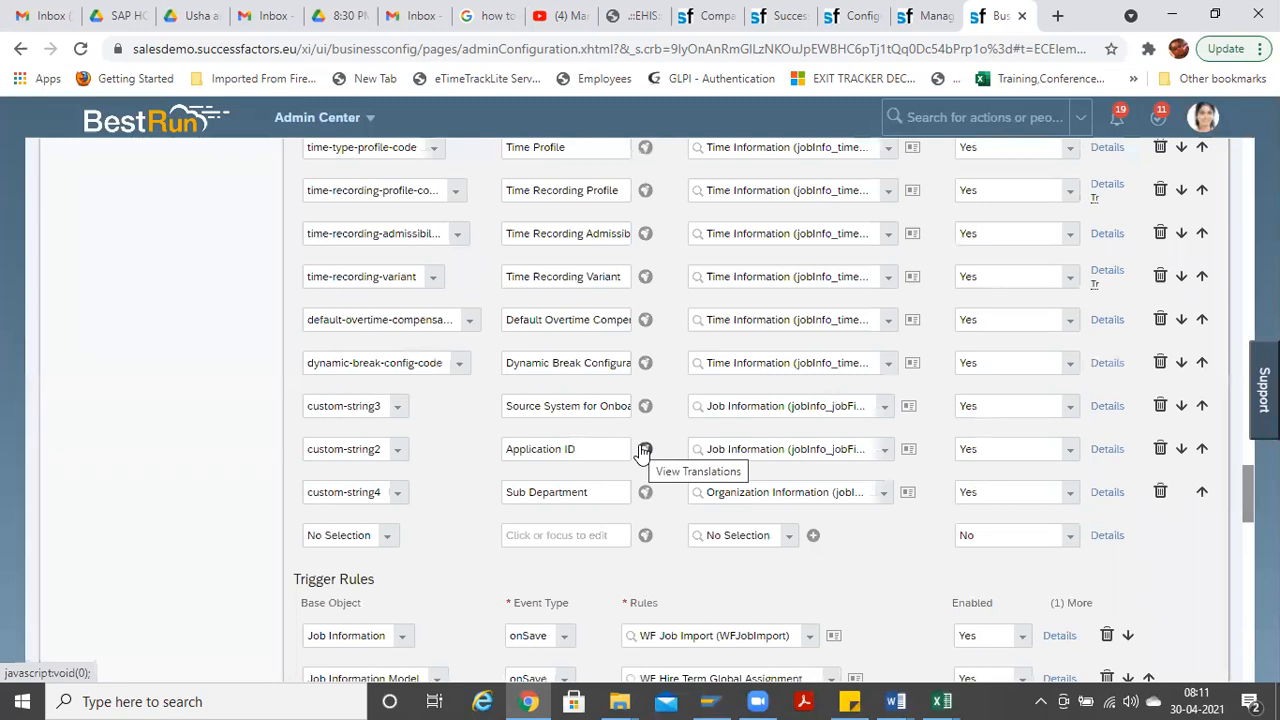
# Step: Duplicate the business configuration page in a second browser tab, and return to the original page
pyautogui.rightClick(1000, 22)
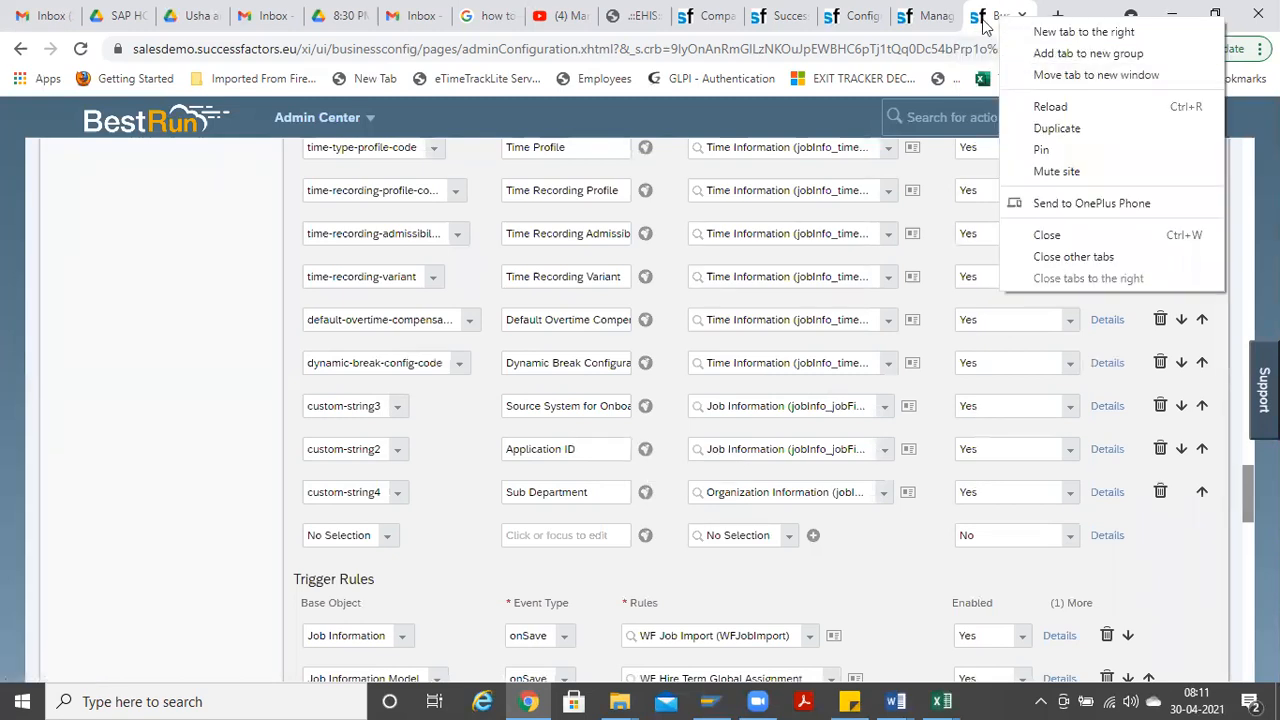
pyautogui.click(983, 16)
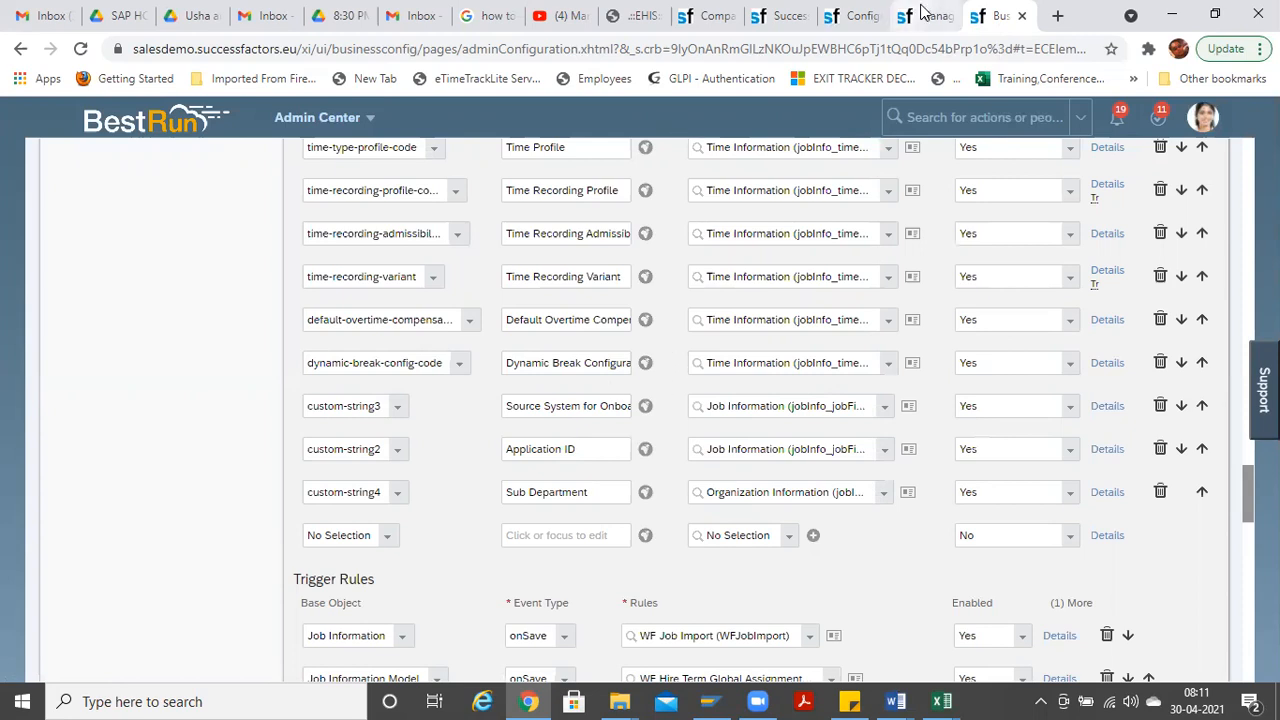
pyautogui.rightClick(988, 18)
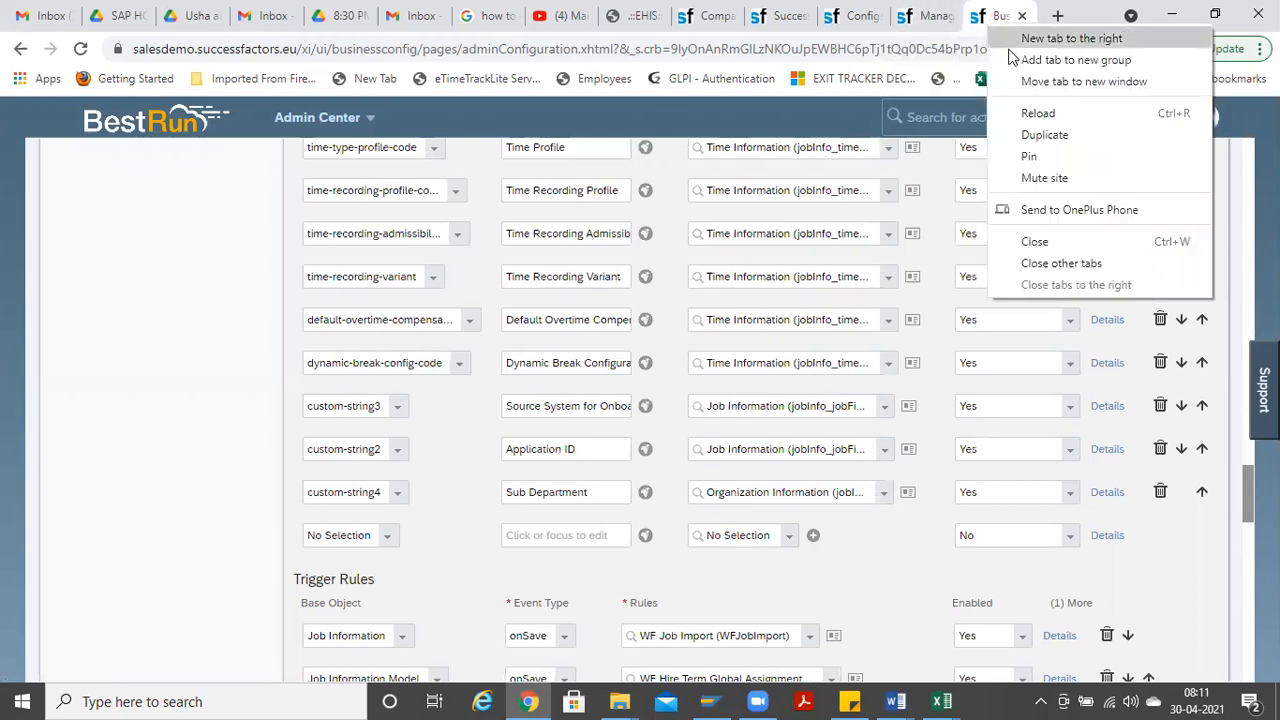
pyautogui.click(1043, 135)
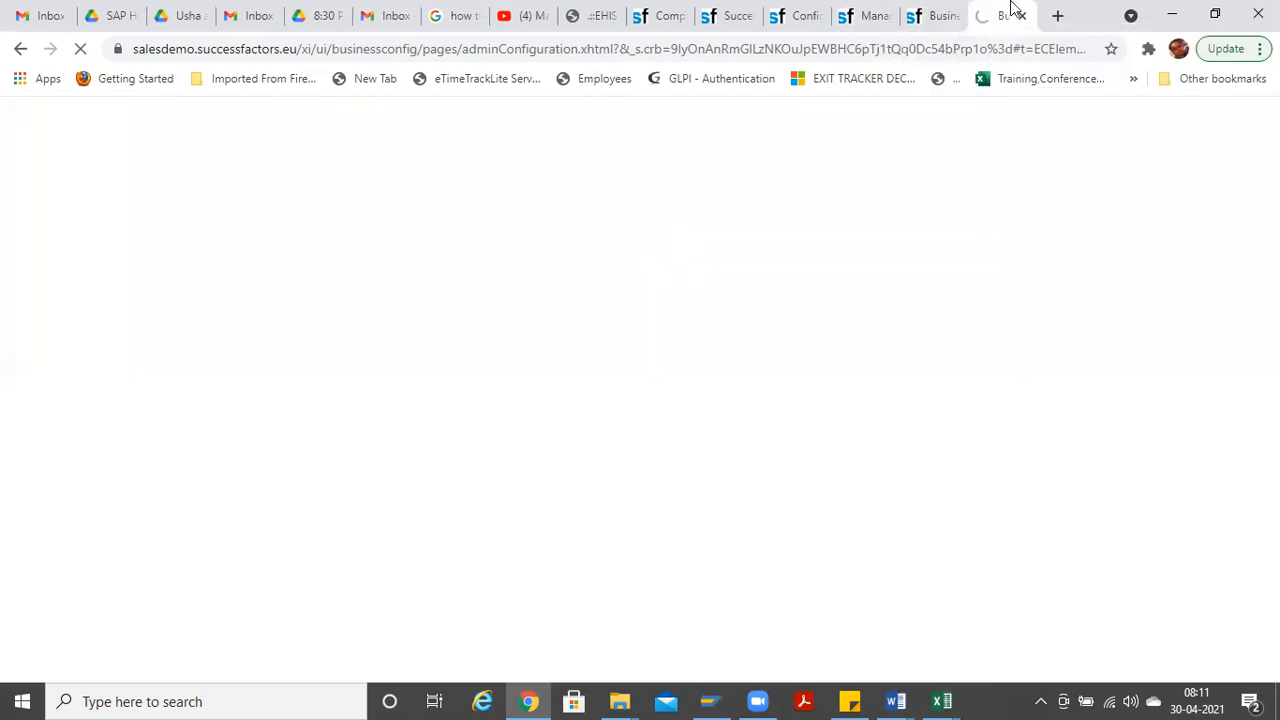
pyautogui.click(940, 14)
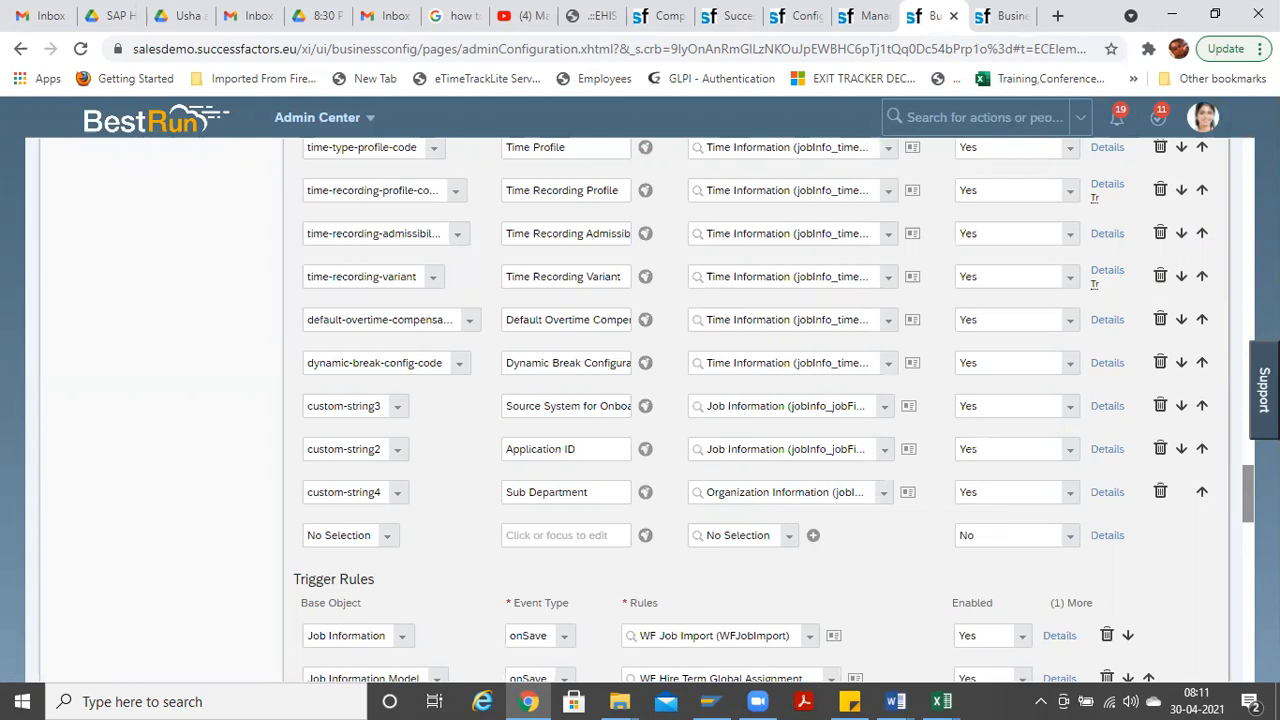
# Step: Return to the start of the Job Information element and expand the Employee Profile group in the configuration tree
pyautogui.moveTo(1248, 470); pyautogui.dragTo(1226, 115)
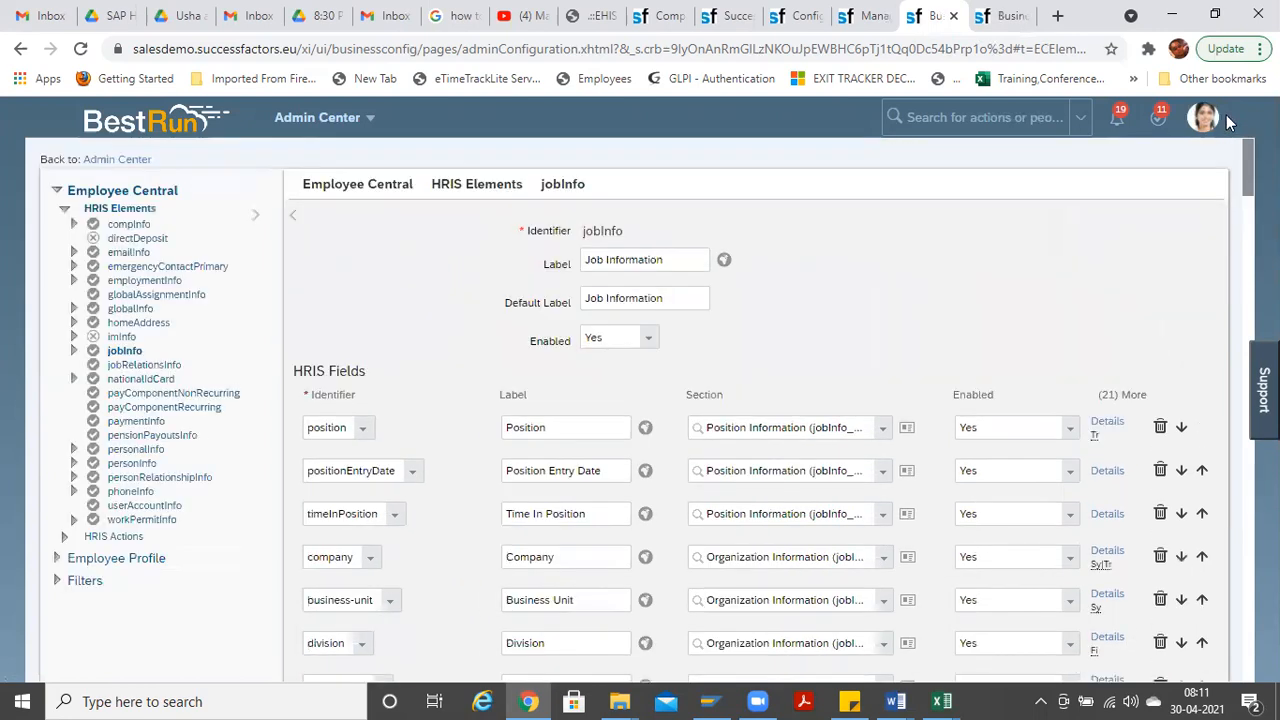
pyautogui.click(58, 559)
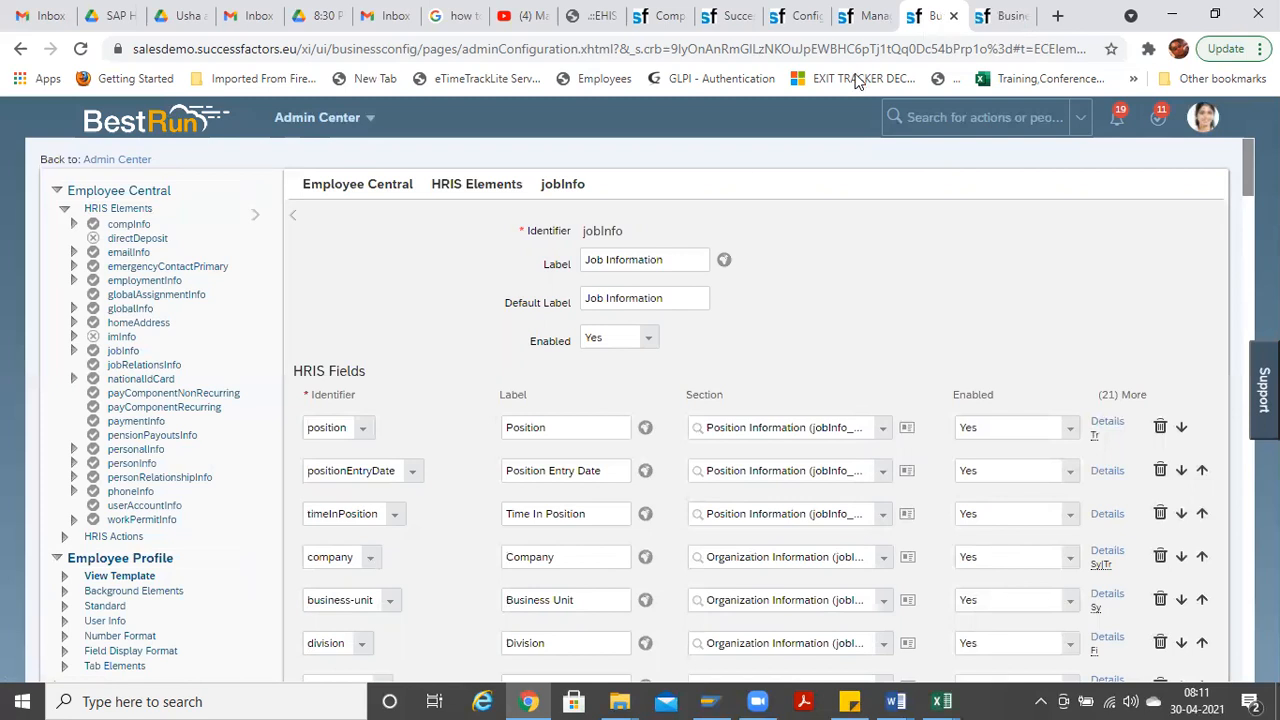
# Step: In the duplicate browser tab, search the actions for "permission" and open Manage Permission Roles
pyautogui.click(1010, 14)
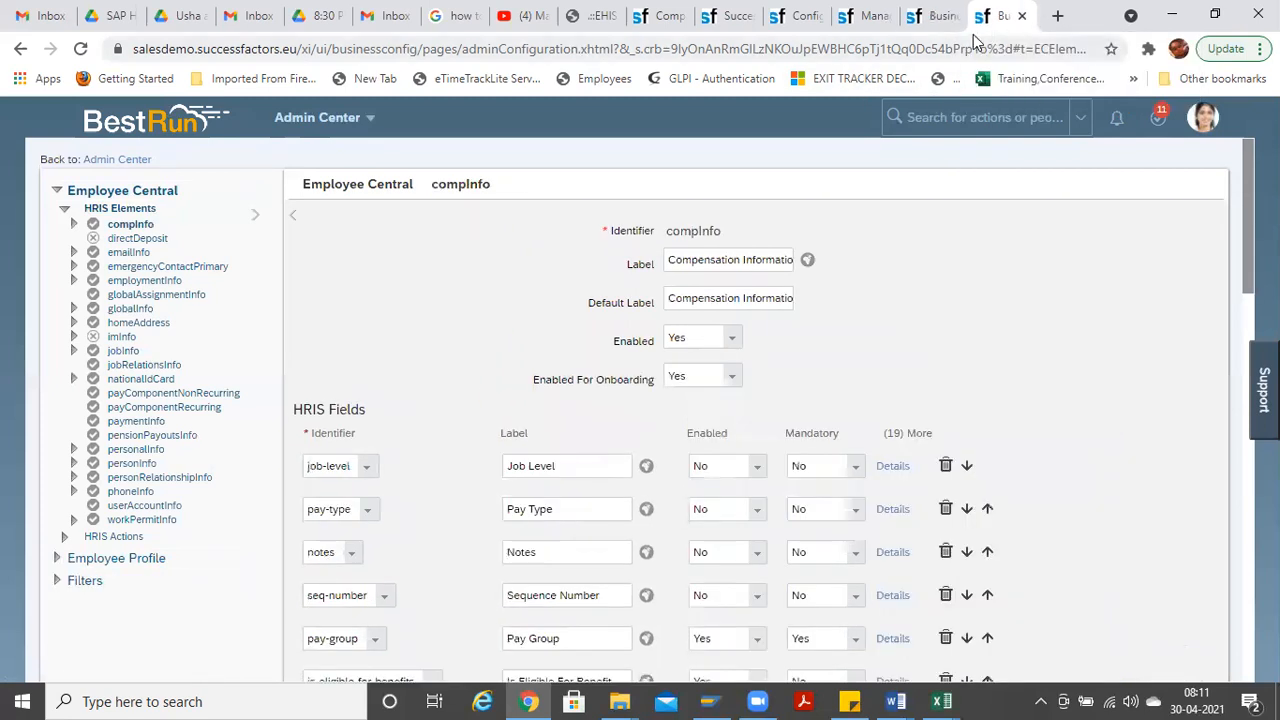
pyautogui.click(988, 126)
pyautogui.write('person')
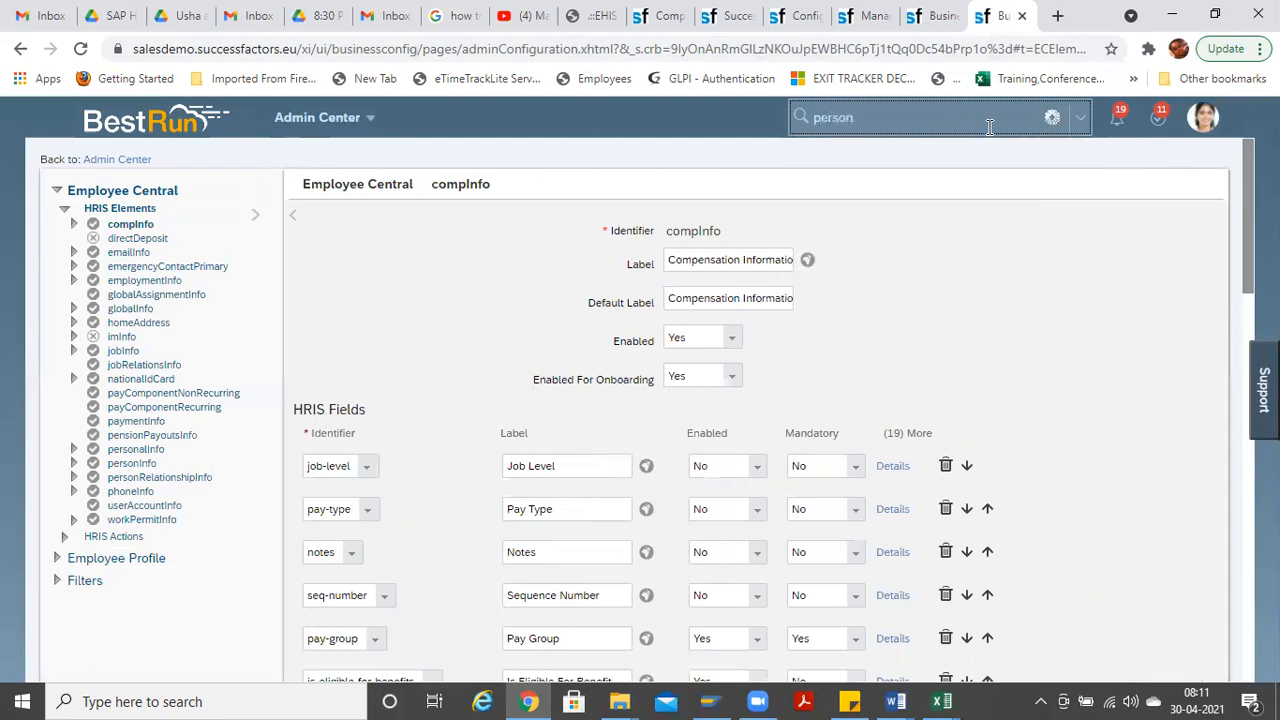
pyautogui.press('BackSpace')
pyautogui.press('BackSpace')
pyautogui.press('BackSpace')
pyautogui.write('mission')
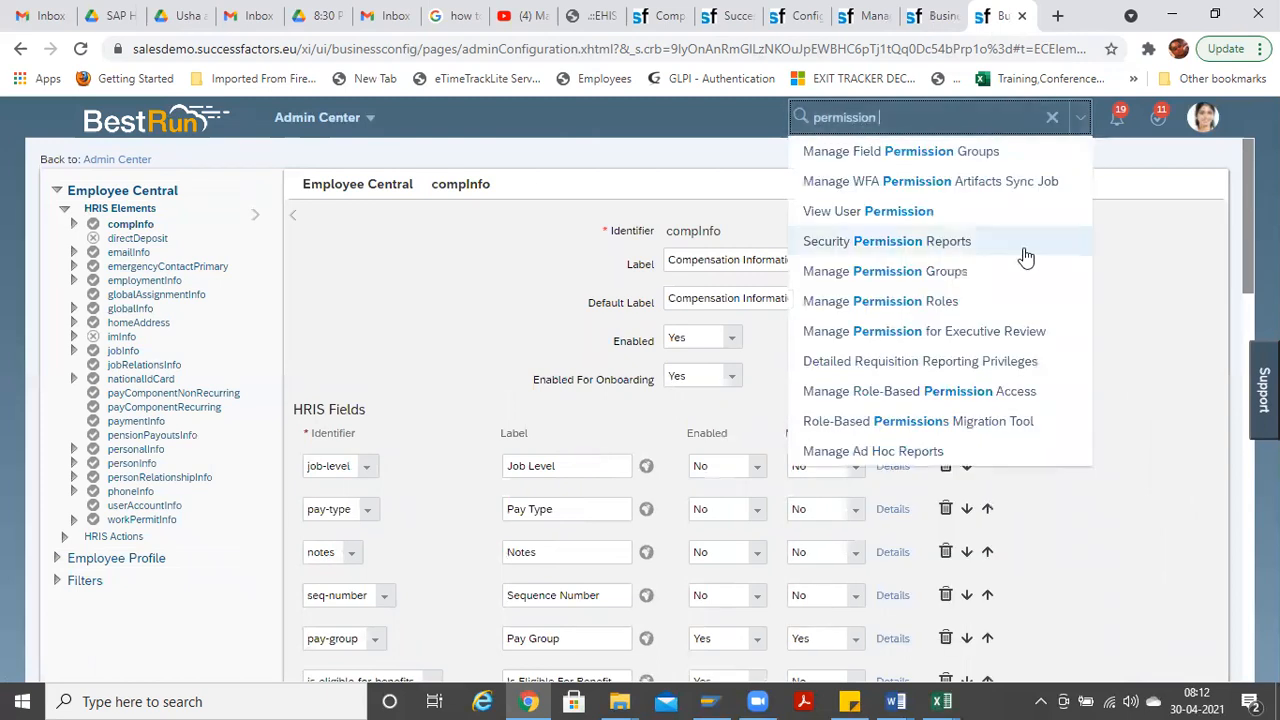
pyautogui.click(952, 301)
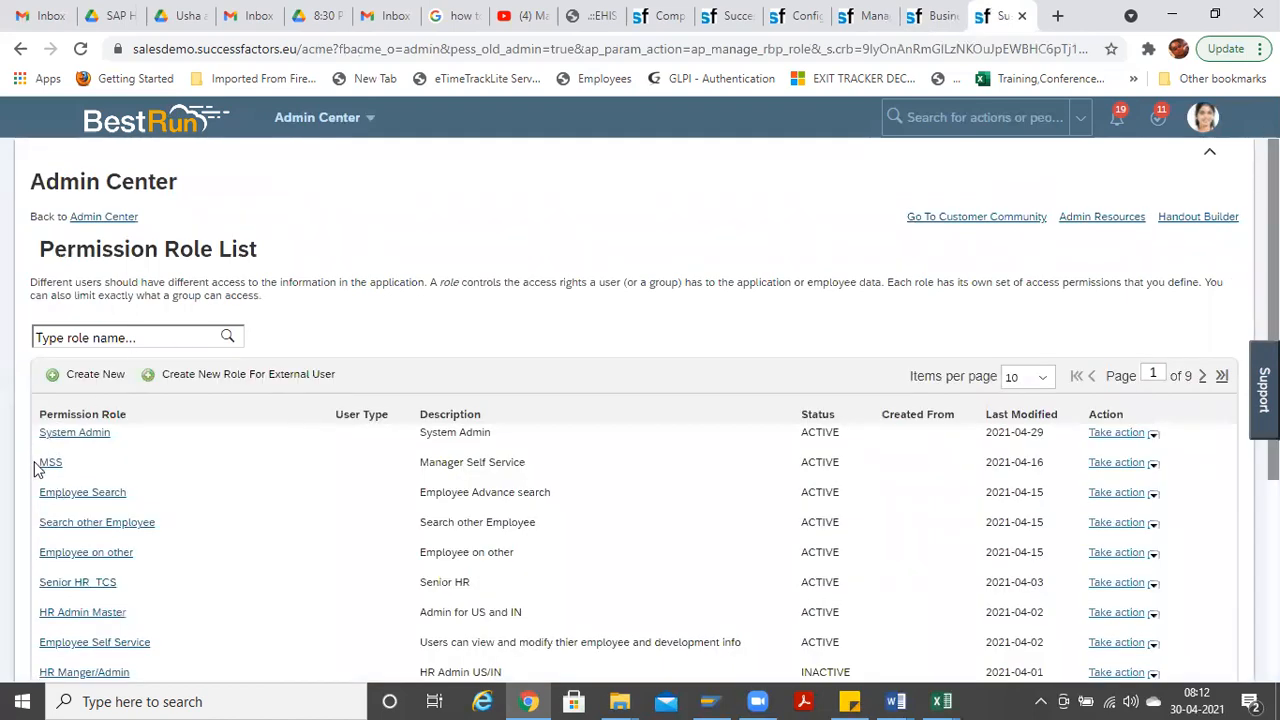
# Step: Open the System Admin role's permission settings and show the Employee Central Effective Dated Entities permissions
pyautogui.click(78, 436)
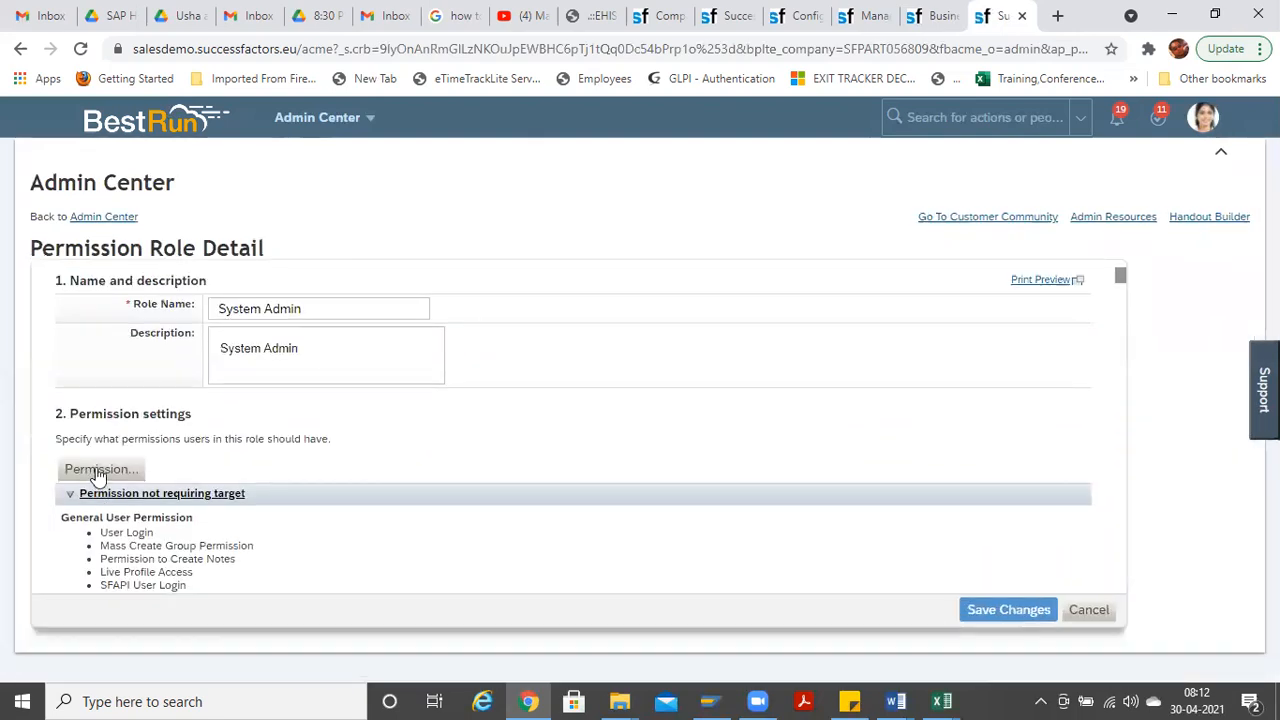
pyautogui.click(100, 468)
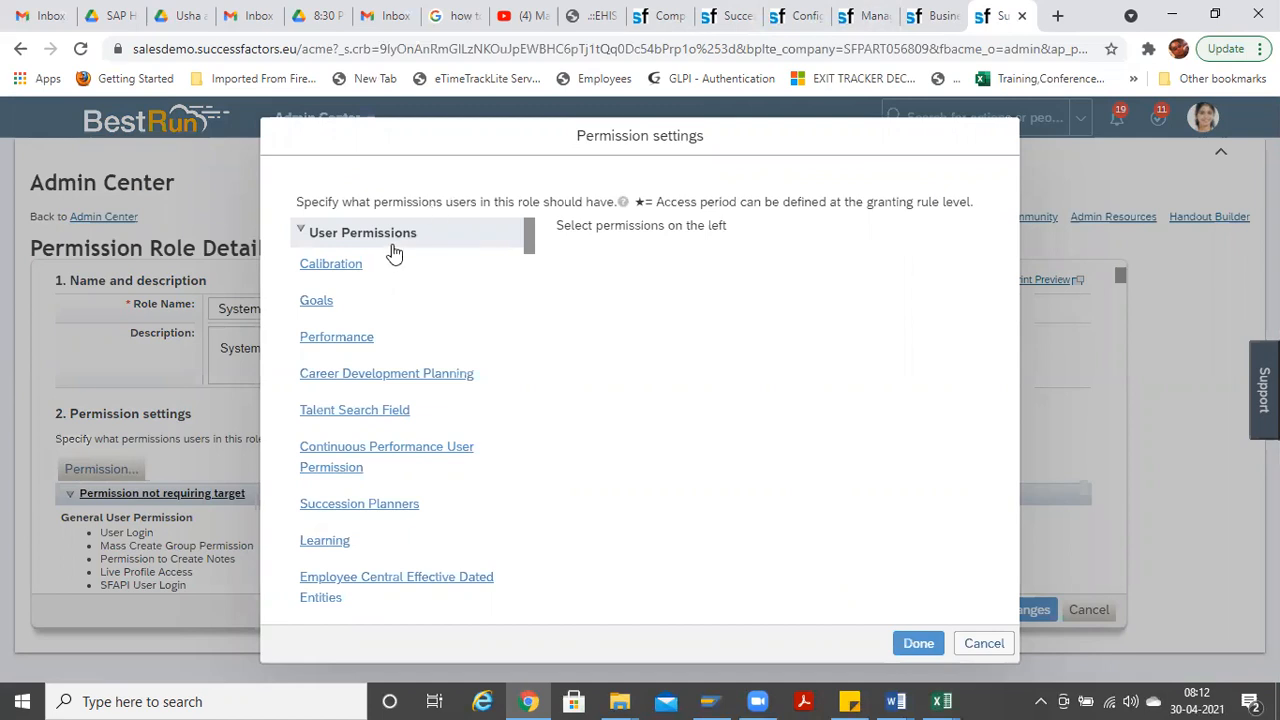
pyautogui.click(383, 590)
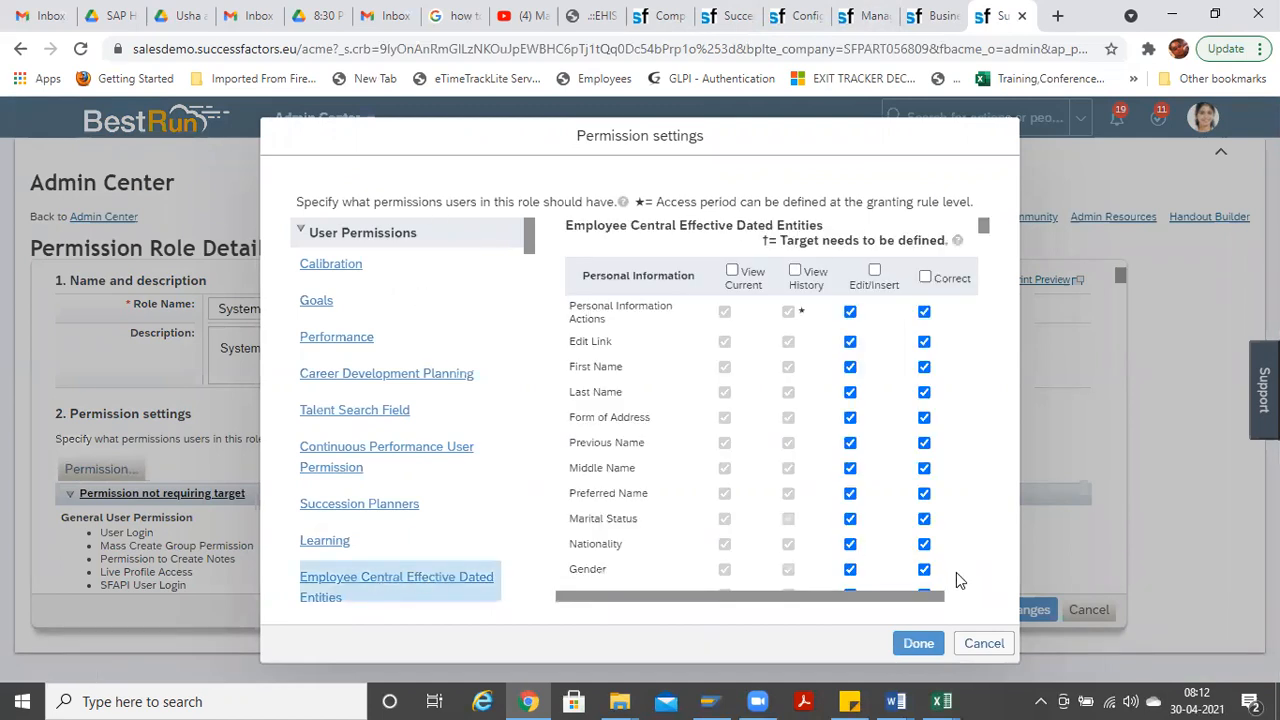
# Step: Find the Sub Department field among the Employee Central Effective Dated Entities permissions by searching the page for "sub de"
pyautogui.scroll(-3, 984, 226)
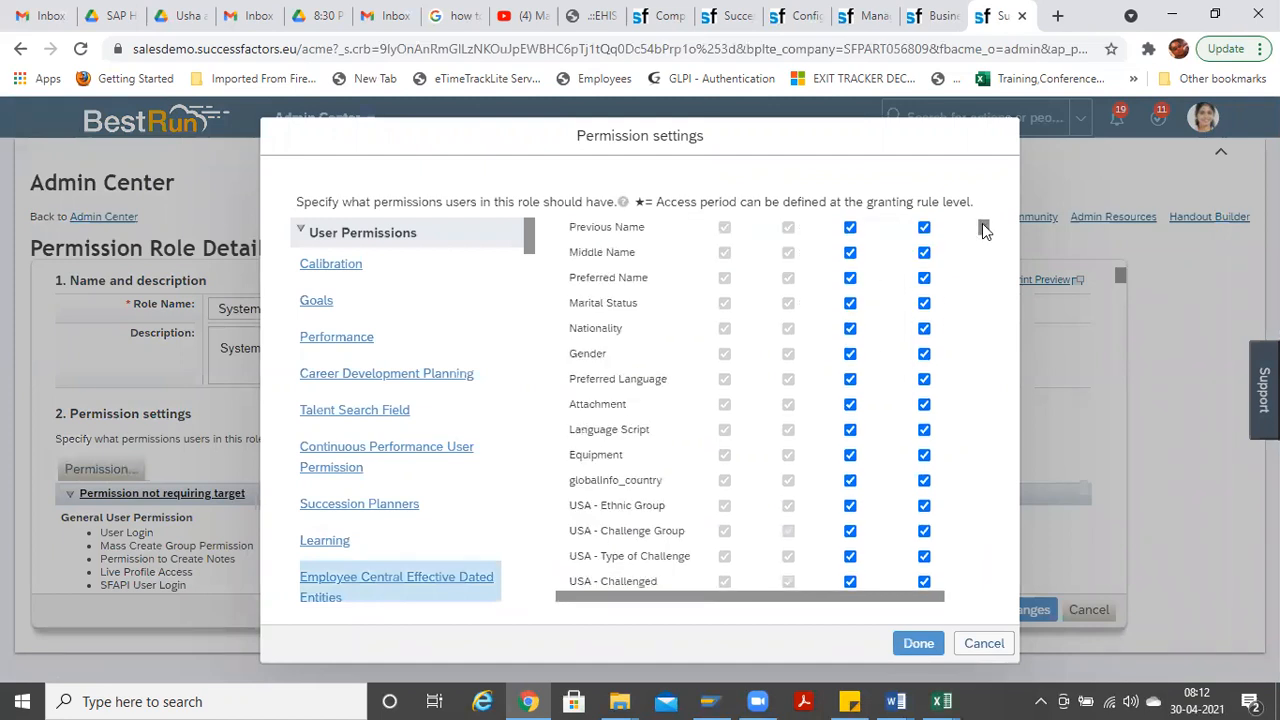
pyautogui.scroll(3, 983, 224)
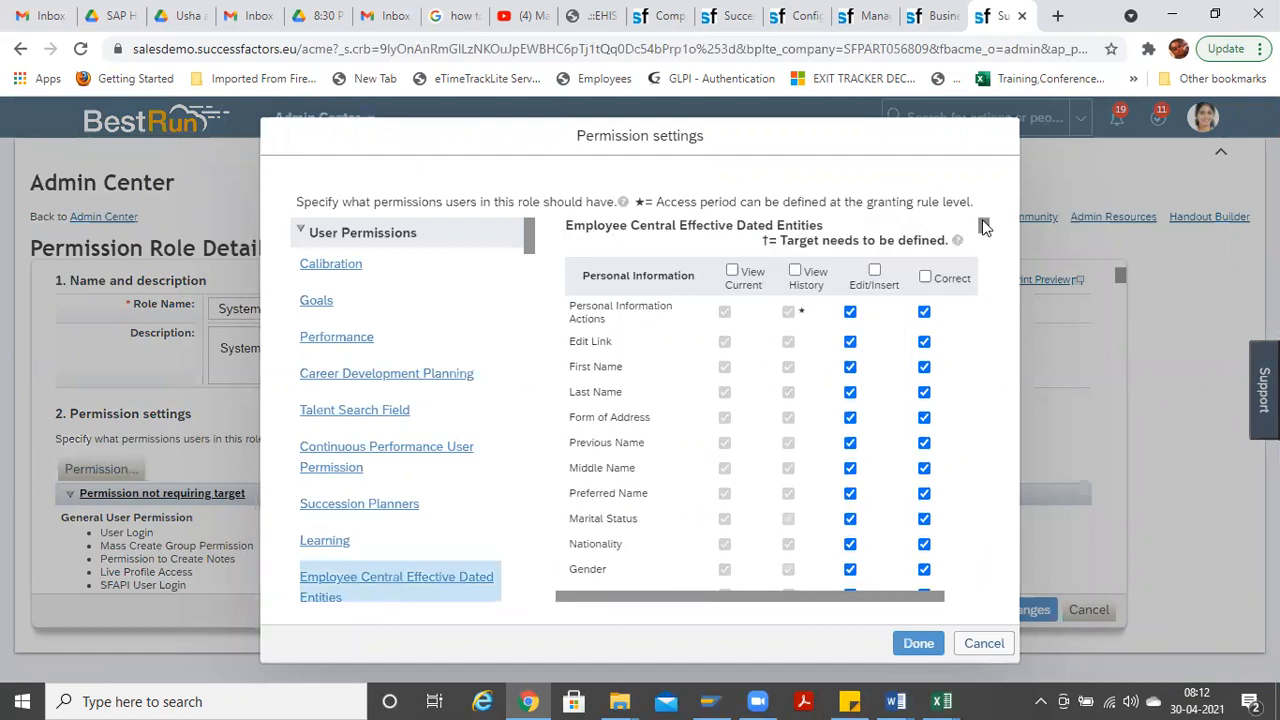
pyautogui.scroll(-3, 984, 226)
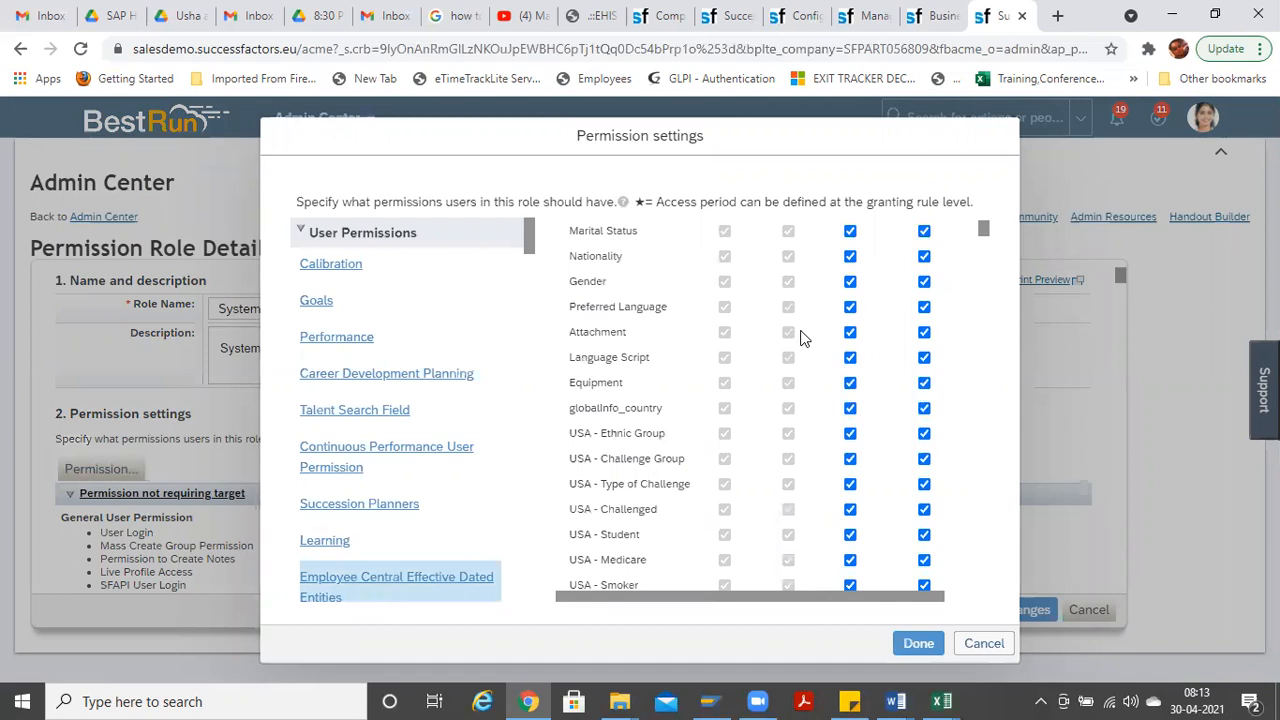
pyautogui.hotkey('ctrl', 'f')
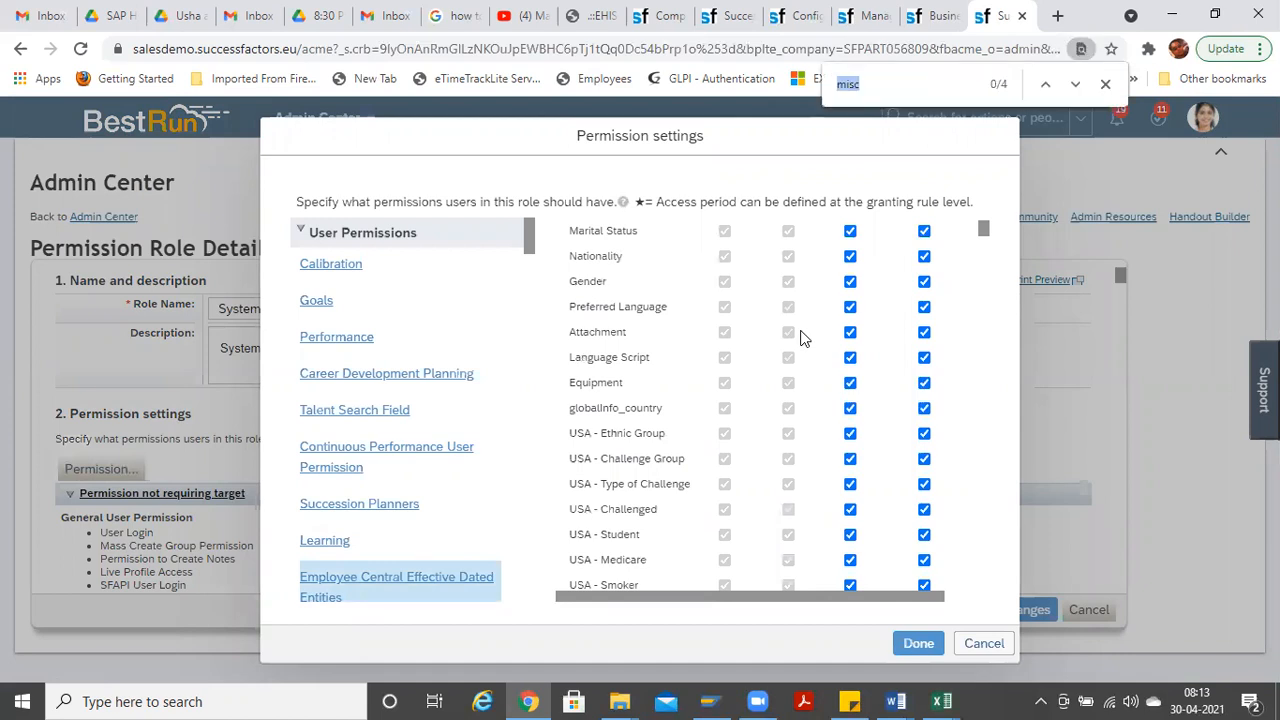
pyautogui.write('sub de')
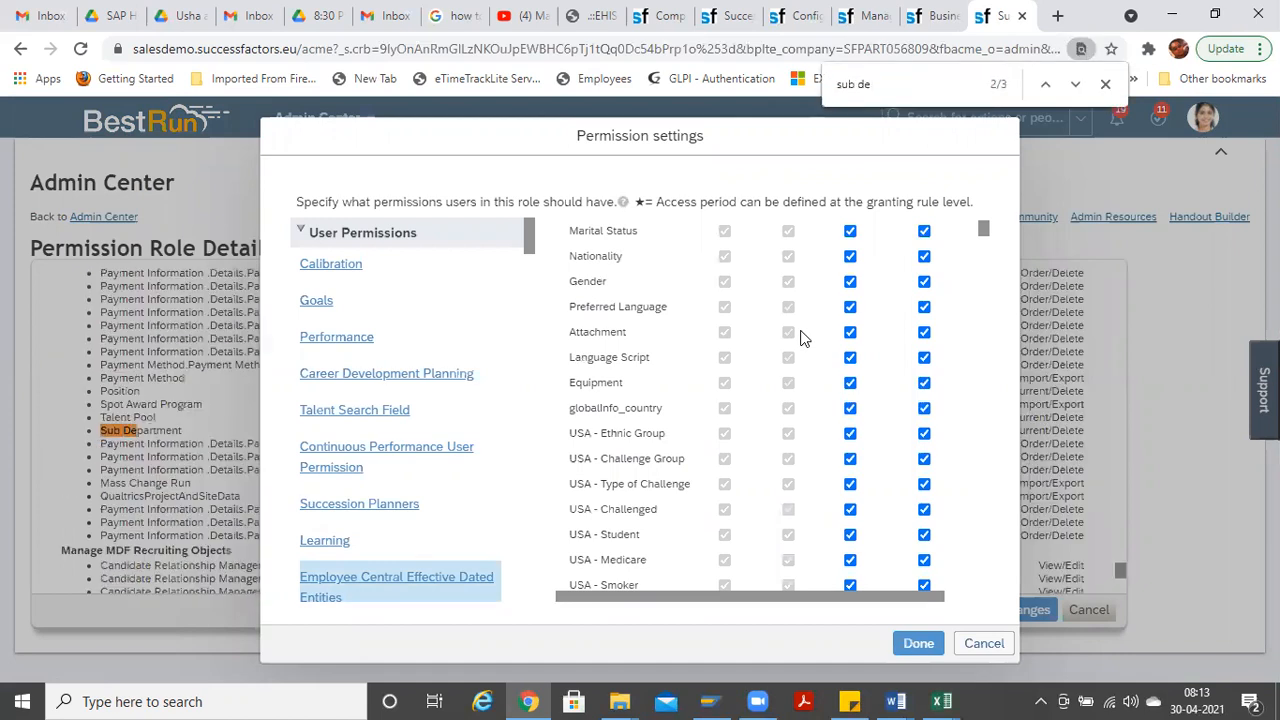
pyautogui.press('Return')
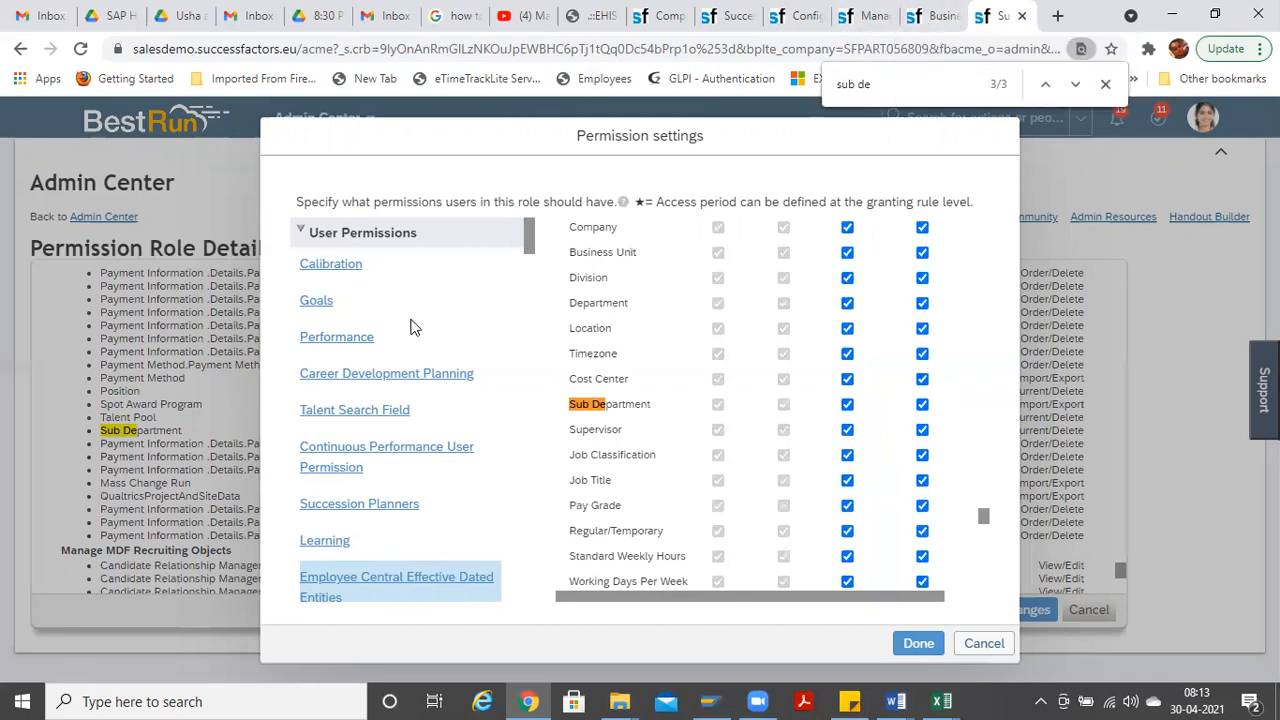
# Step: Search the page for "misc" and open the Miscellaneous Permissions category of the role
pyautogui.hotkey('ctrl', 'f')
pyautogui.write('misc')
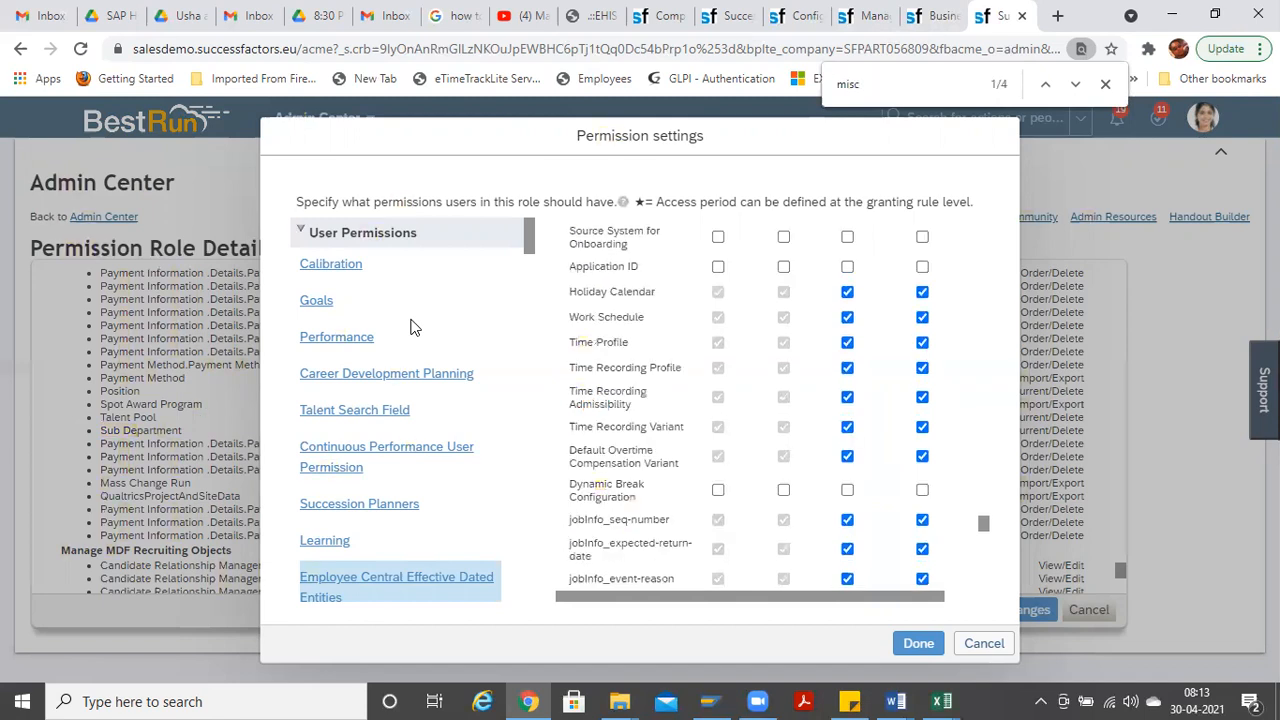
pyautogui.press('Return')
pyautogui.press('Return')
pyautogui.press('Return')
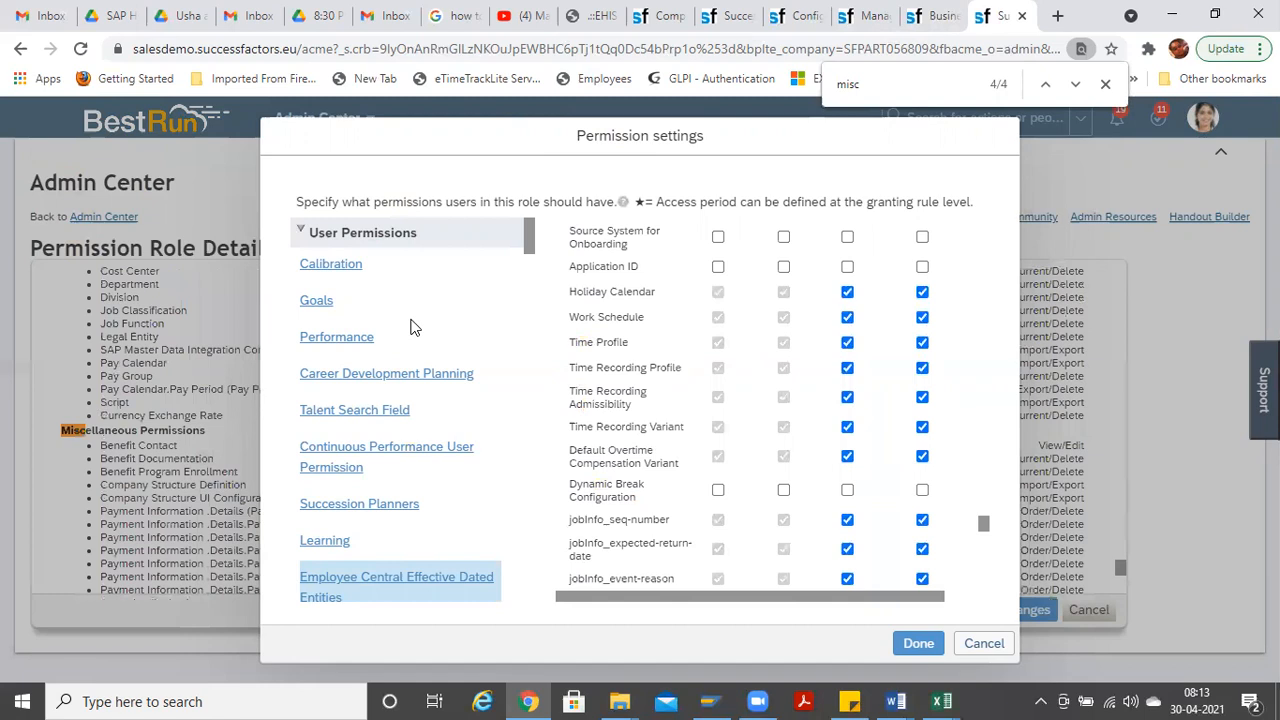
pyautogui.press('Return')
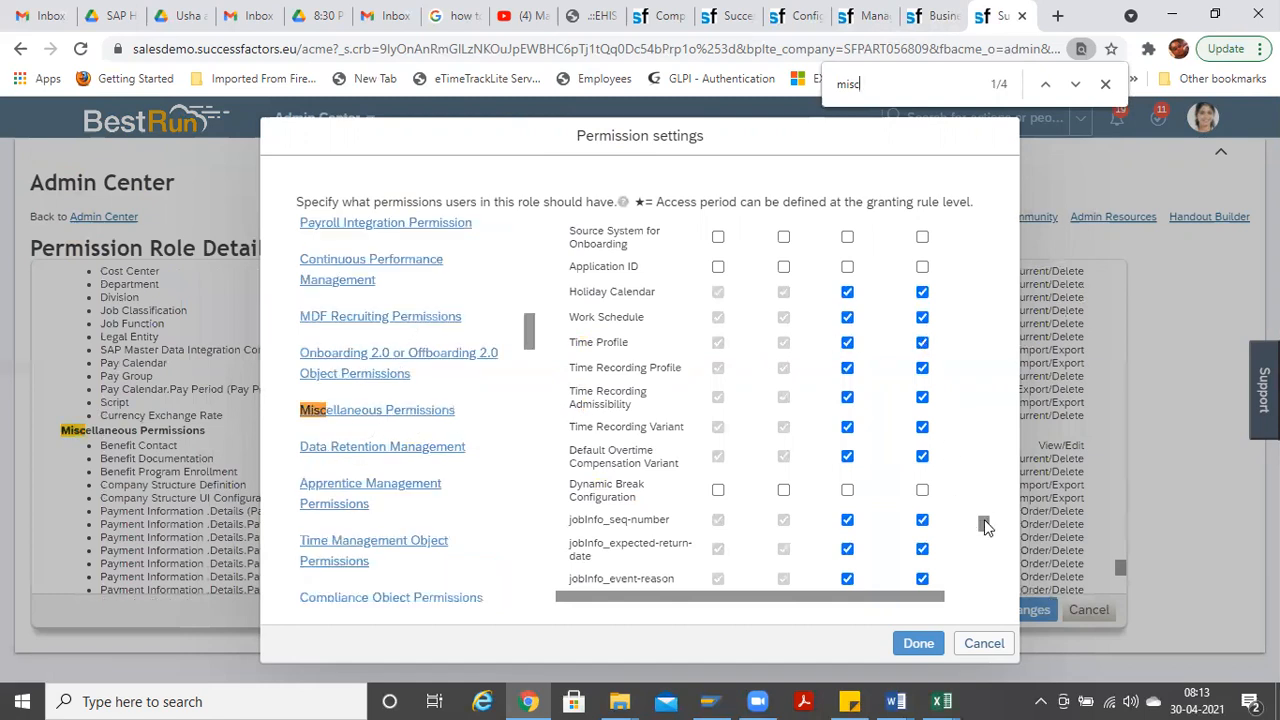
pyautogui.scroll(-10, 985, 522)
pyautogui.moveTo(985, 517); pyautogui.dragTo(985, 540)
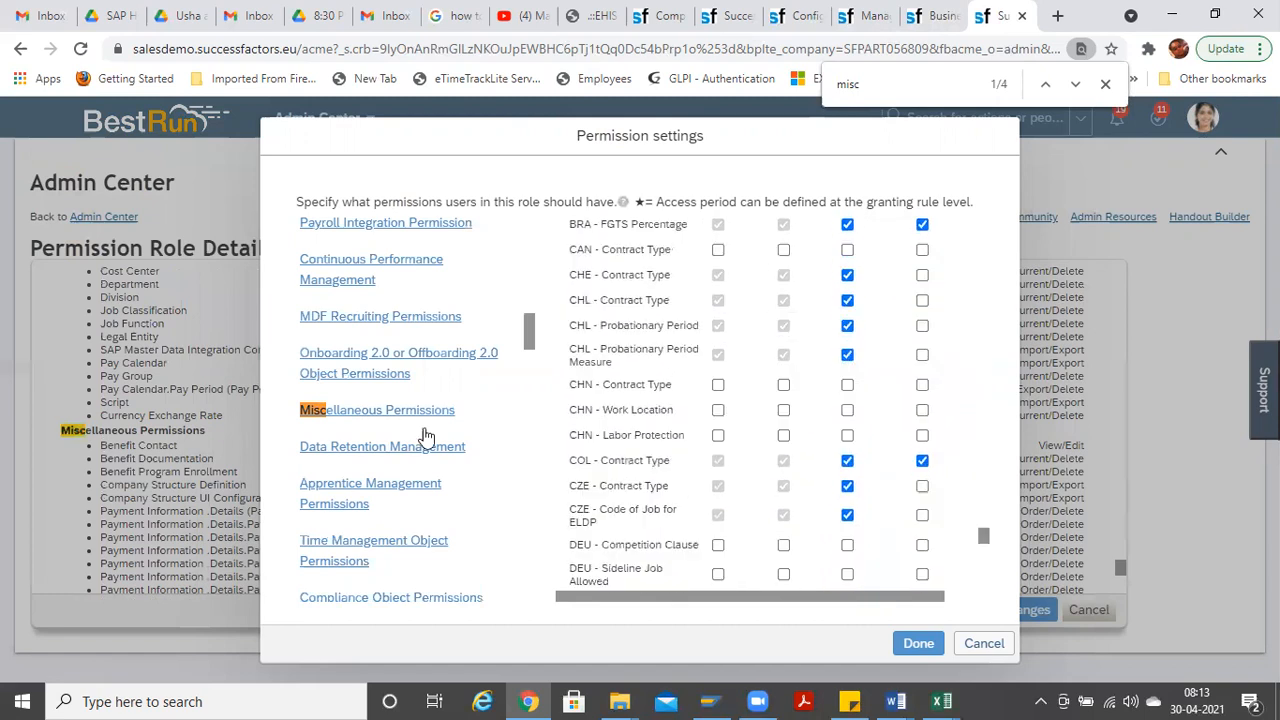
pyautogui.click(379, 419)
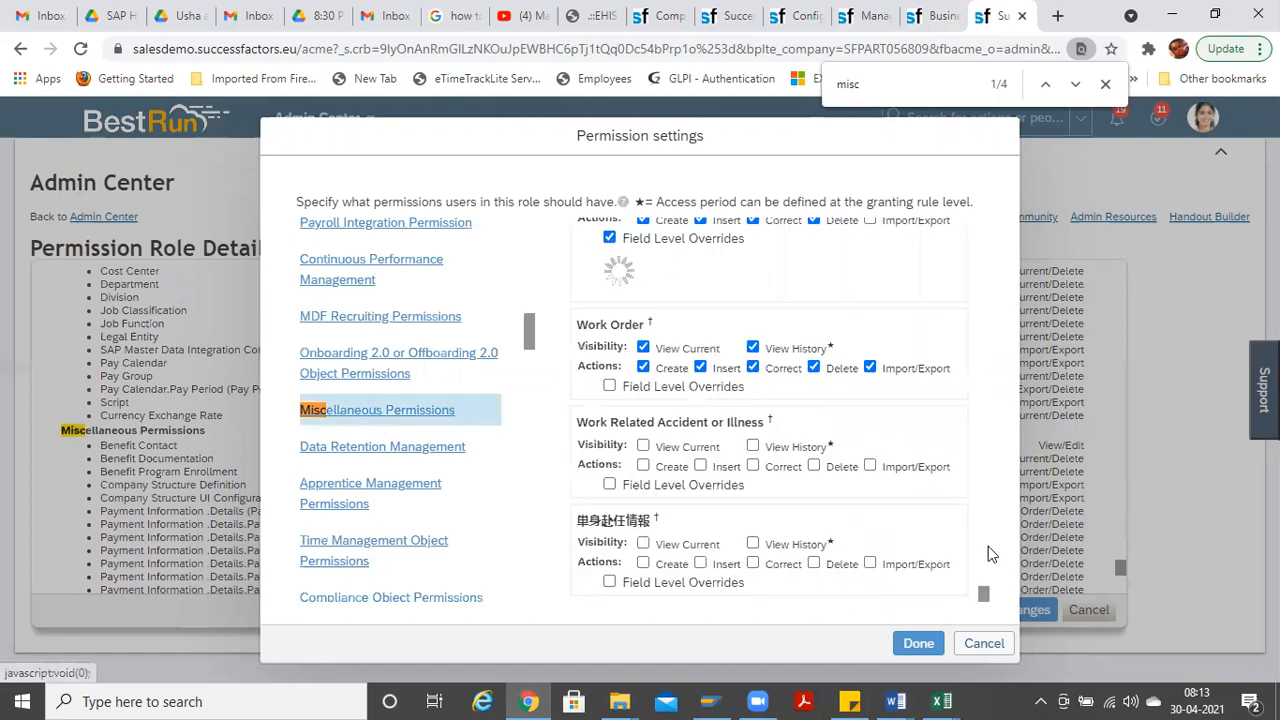
# Step: Review the Sub Department object's visibility and action permissions, and leave the permission settings without applying changes
pyautogui.moveTo(981, 595); pyautogui.dragTo(984, 570)
pyautogui.moveTo(578, 434); pyautogui.dragTo(684, 438)
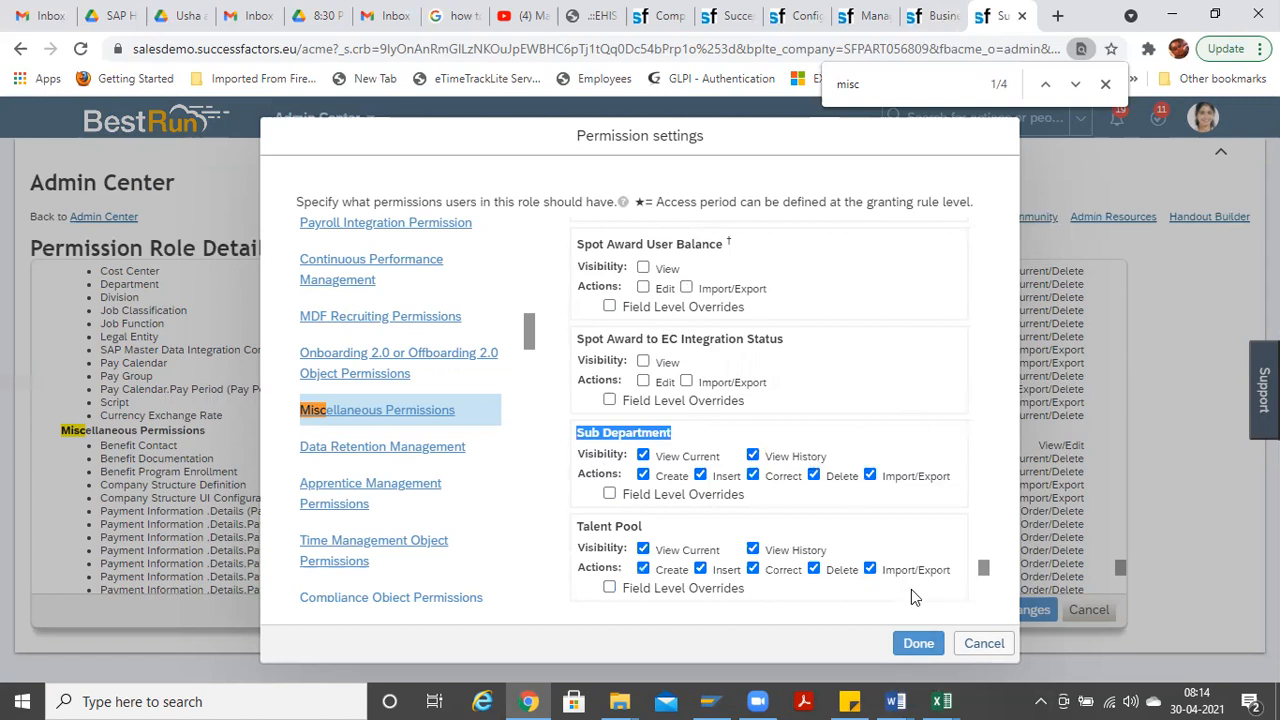
pyautogui.click(981, 644)
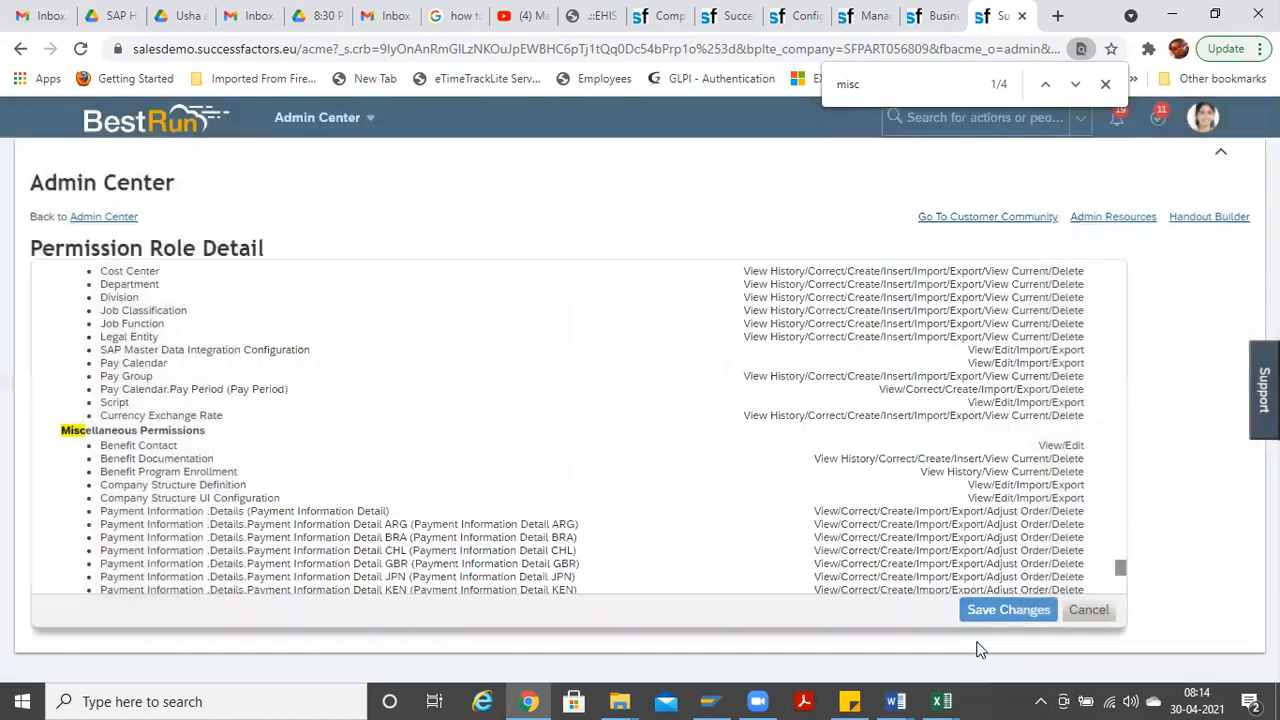
# Step: Go back through the open configuration pages to the Company Structure Overview and review the legal entity's hierarchy
pyautogui.click(943, 16)
pyautogui.click(1008, 18)
pyautogui.click(930, 15)
pyautogui.click(855, 15)
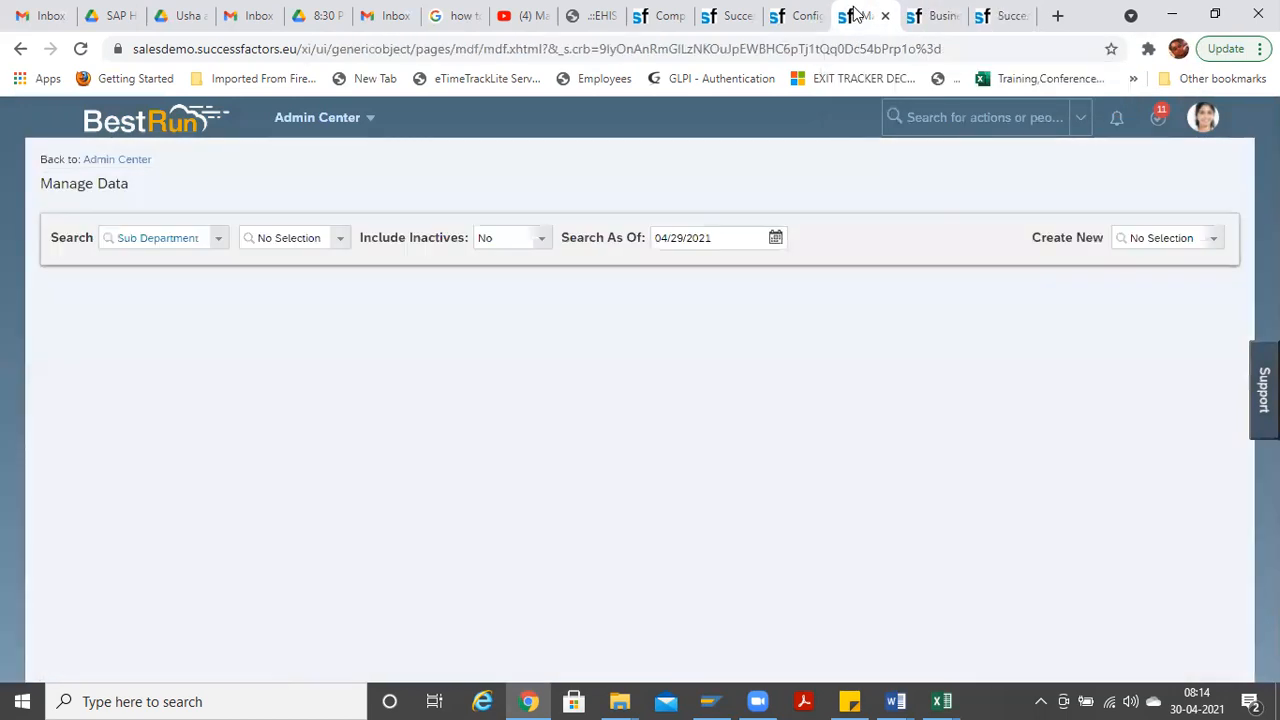
pyautogui.click(797, 15)
pyautogui.click(728, 15)
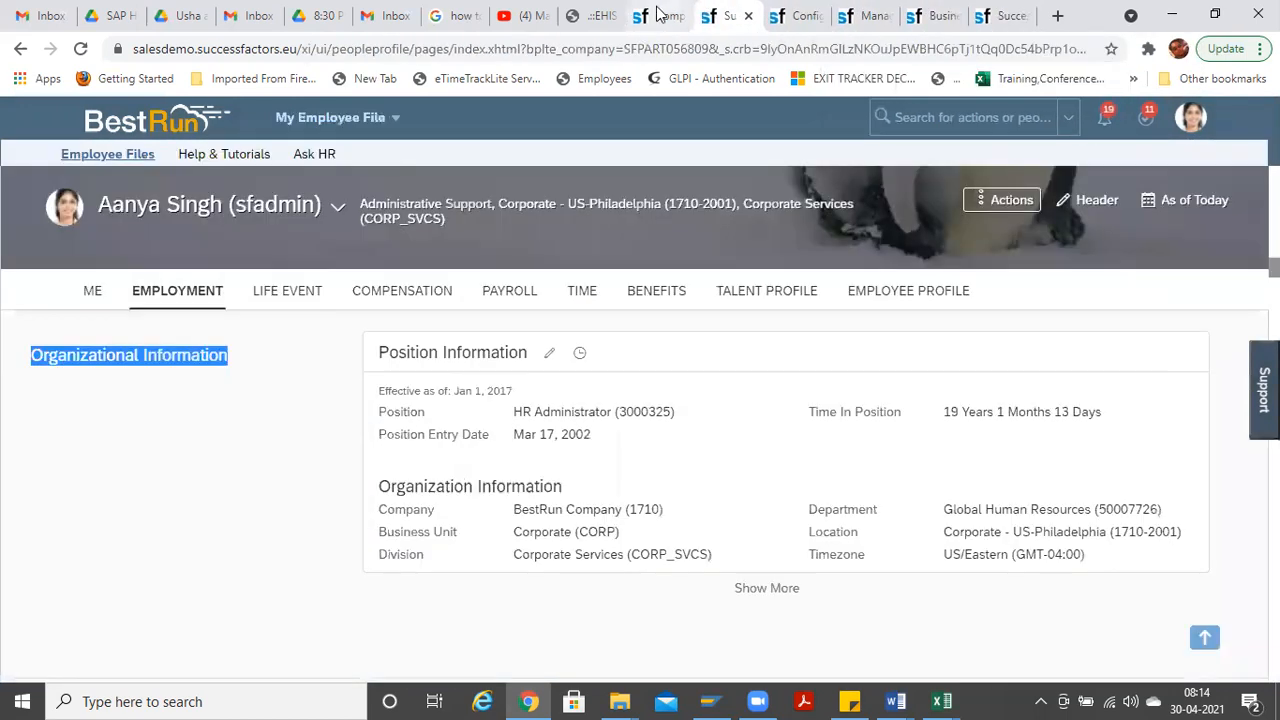
pyautogui.click(658, 15)
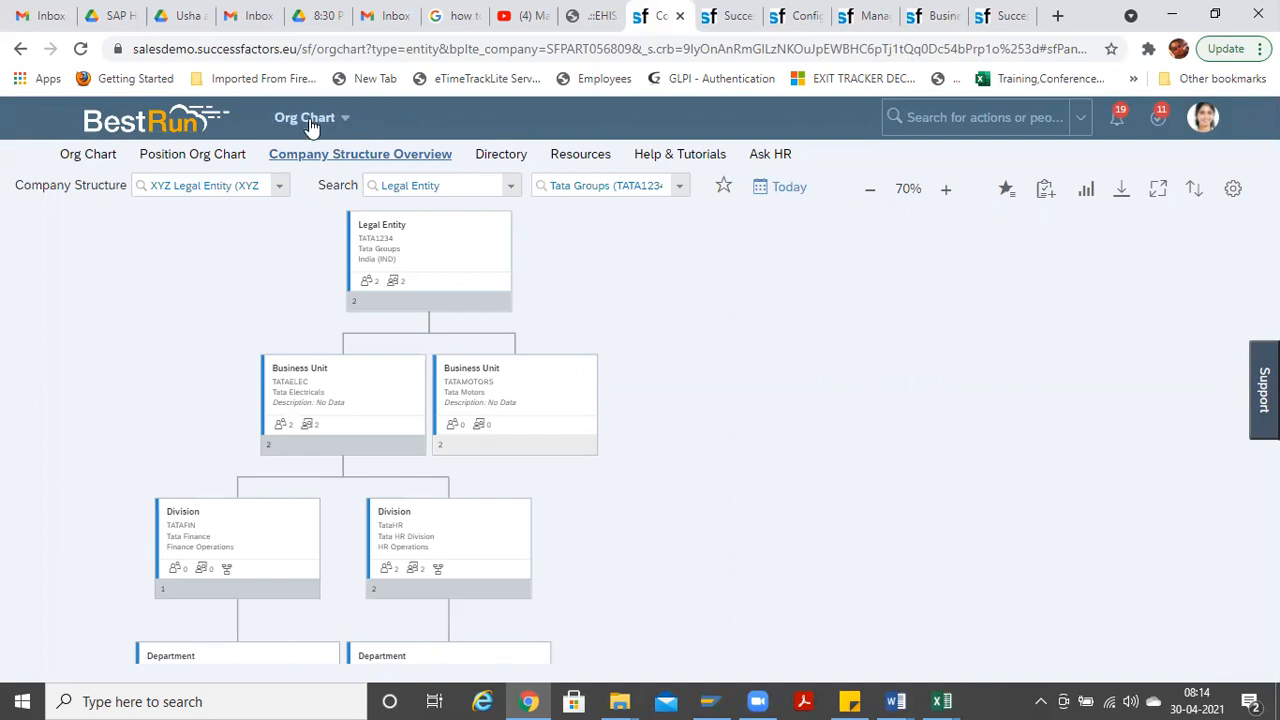
# Step: Return to the employee file and review the Organizational Information section under Employment
pyautogui.click(712, 22)
pyautogui.click(786, 20)
pyautogui.click(736, 20)
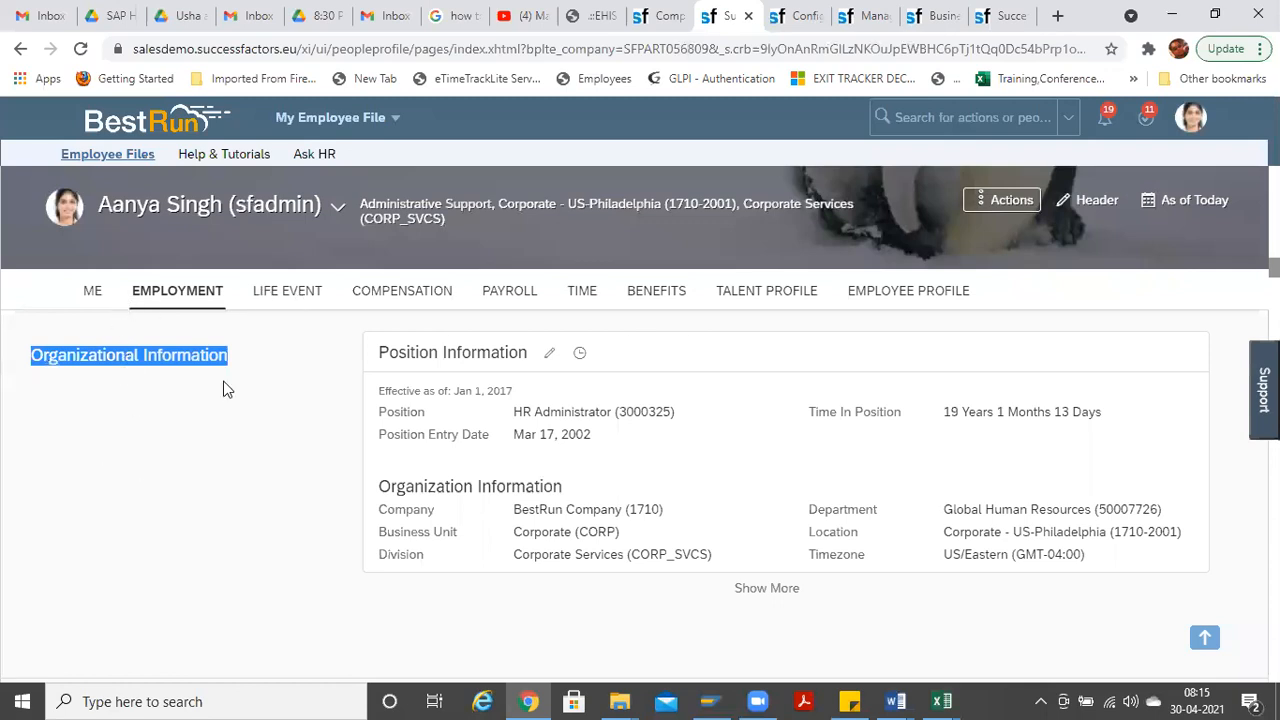
pyautogui.moveTo(234, 369); pyautogui.dragTo(50, 358)
pyautogui.click(257, 417)
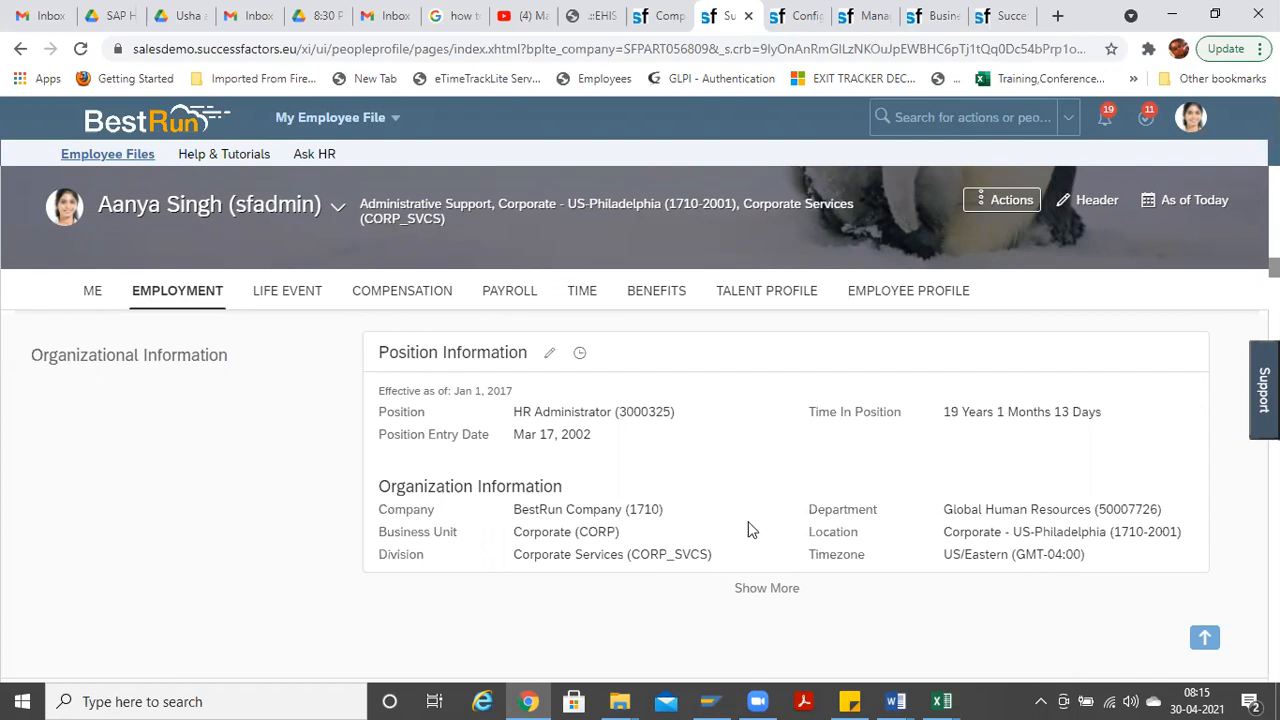
# Step: Look through the Employee Profile and Talent Profile sections of the employee file
pyautogui.click(930, 292)
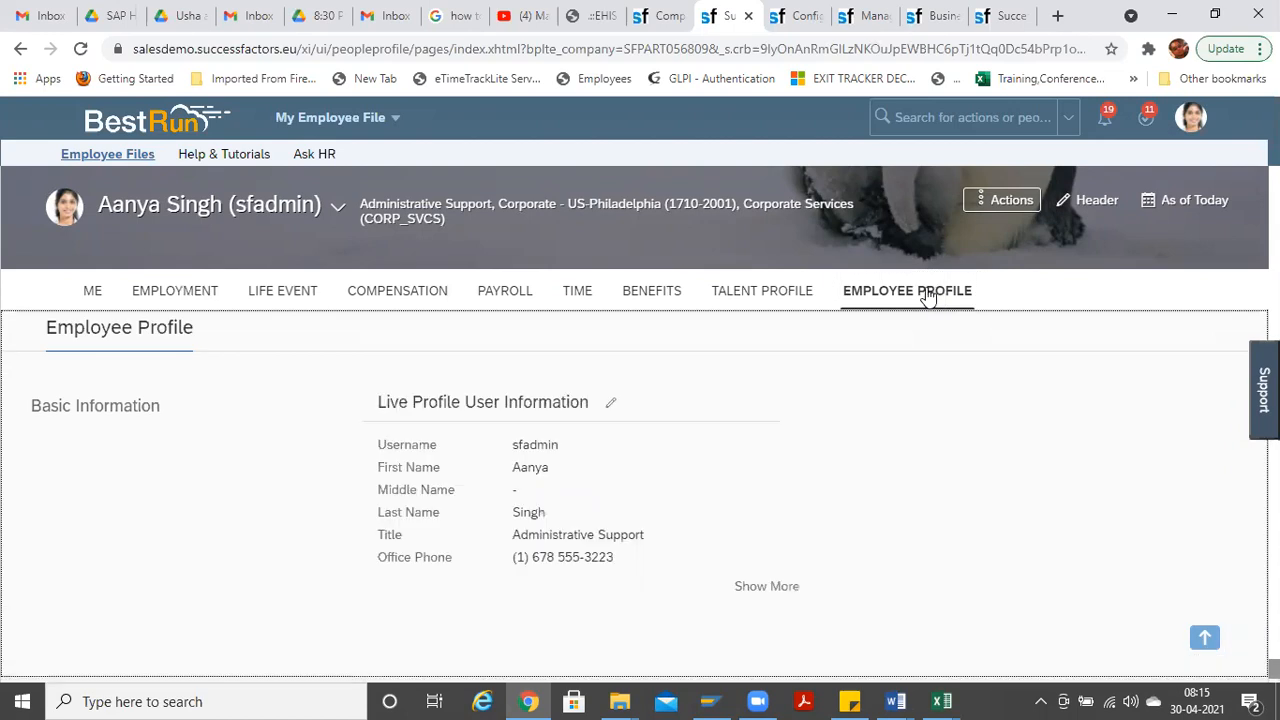
pyautogui.click(786, 292)
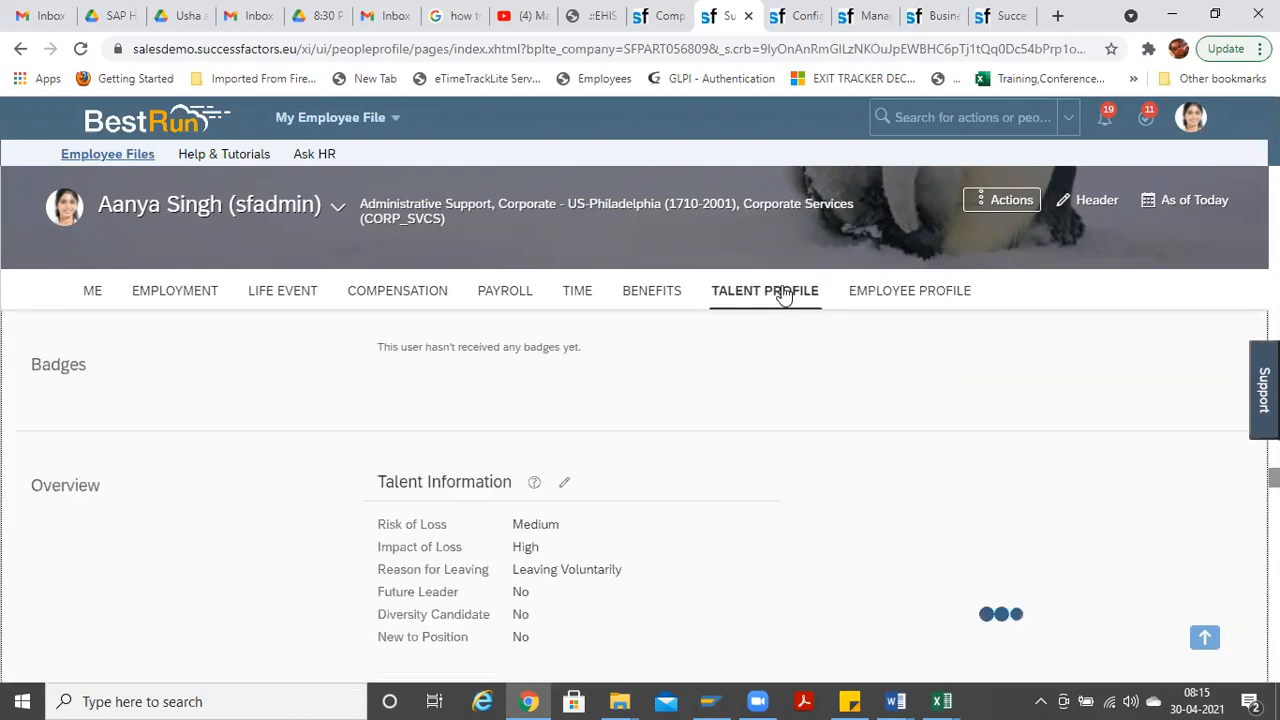
pyautogui.click(909, 291)
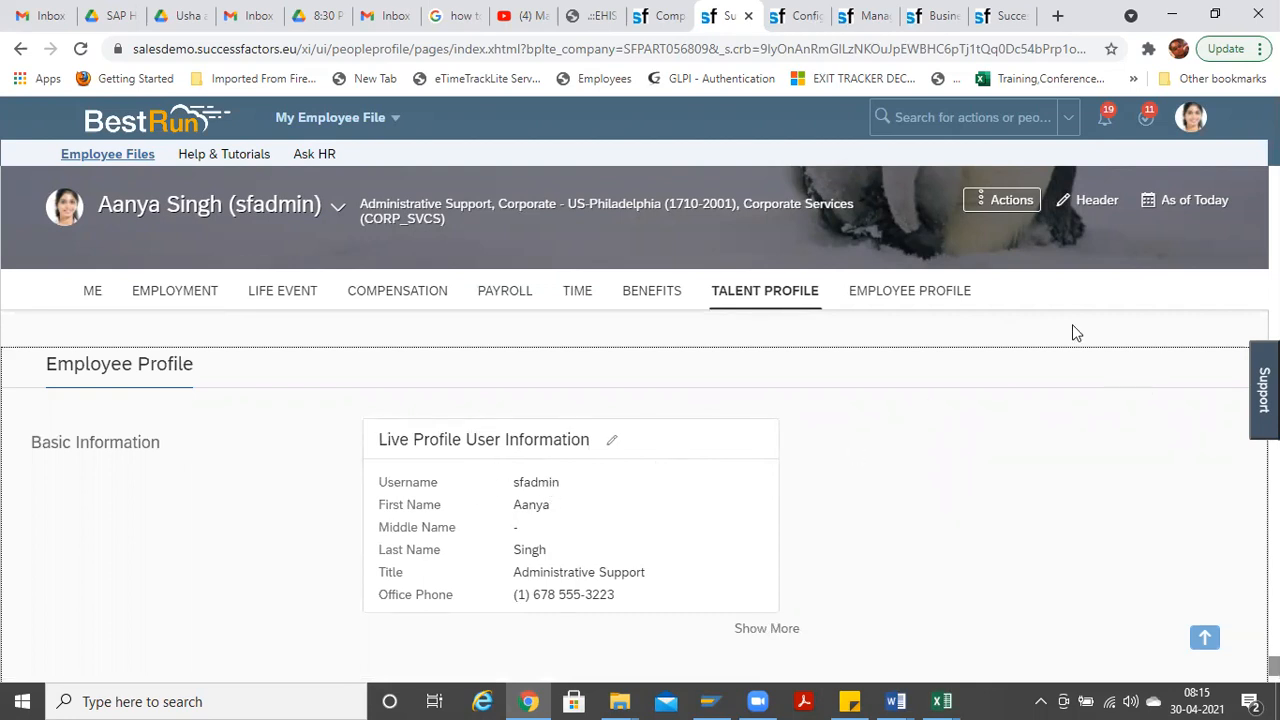
# Step: Revisit the Sub Department object definition, Manage Data, Job Information configuration and employee file pages, ending on the object definition
pyautogui.click(797, 14)
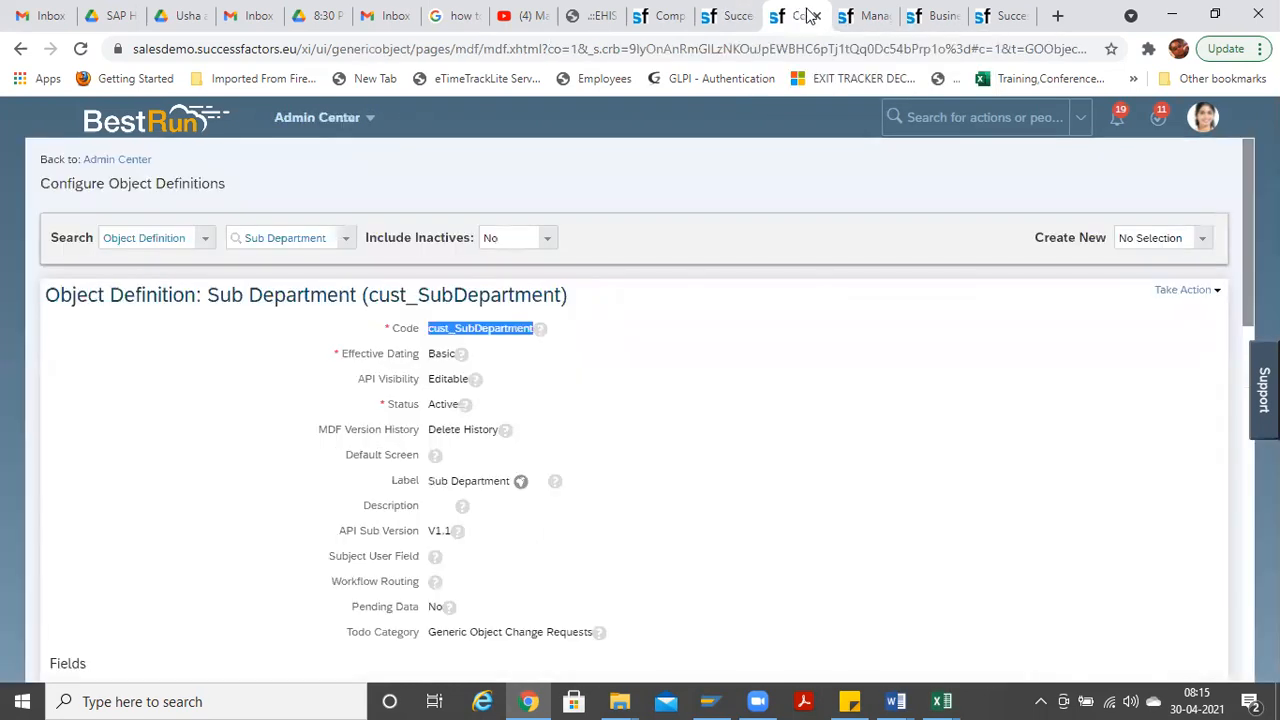
pyautogui.click(870, 20)
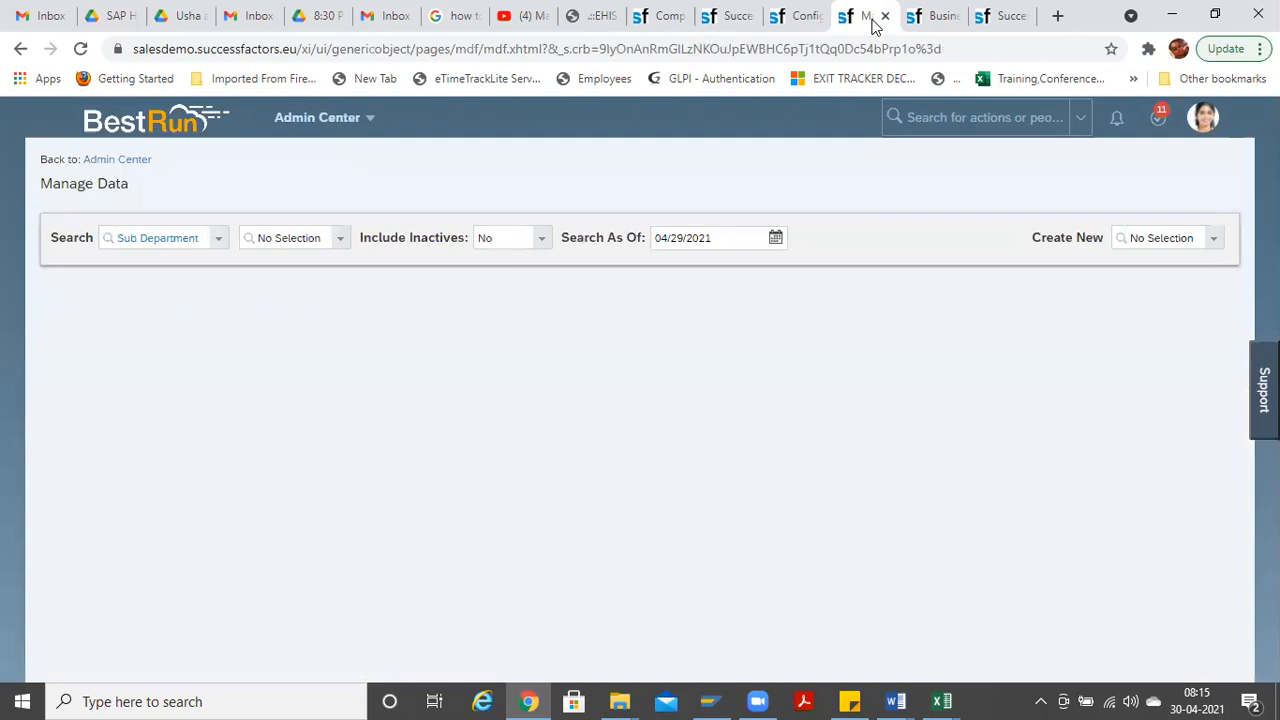
pyautogui.click(930, 16)
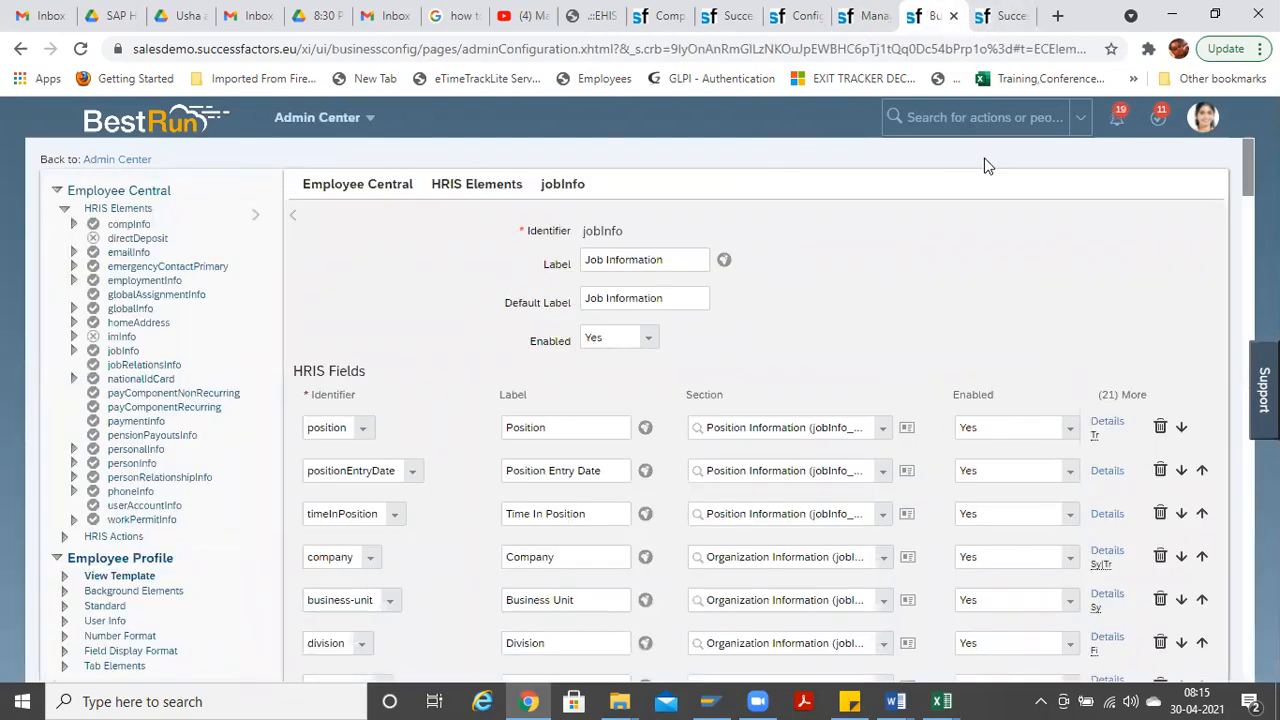
pyautogui.click(800, 16)
pyautogui.click(730, 16)
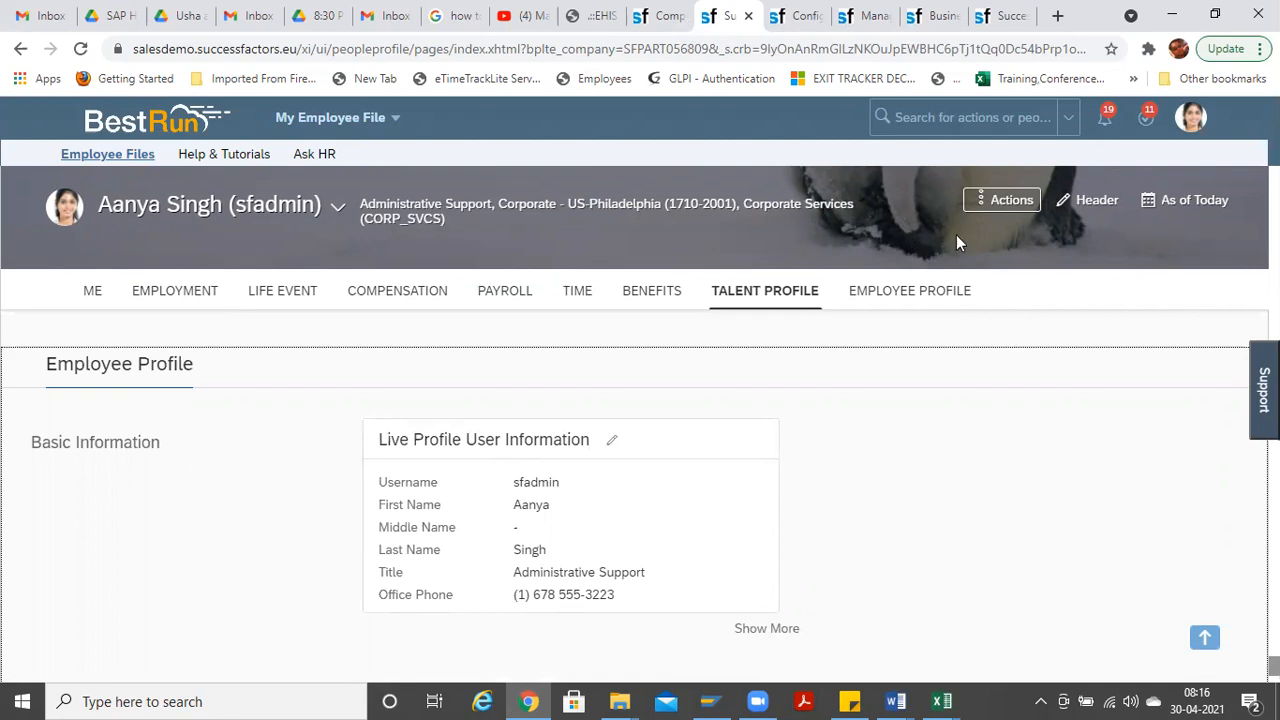
pyautogui.hotkey('ctrl', 'Tab')
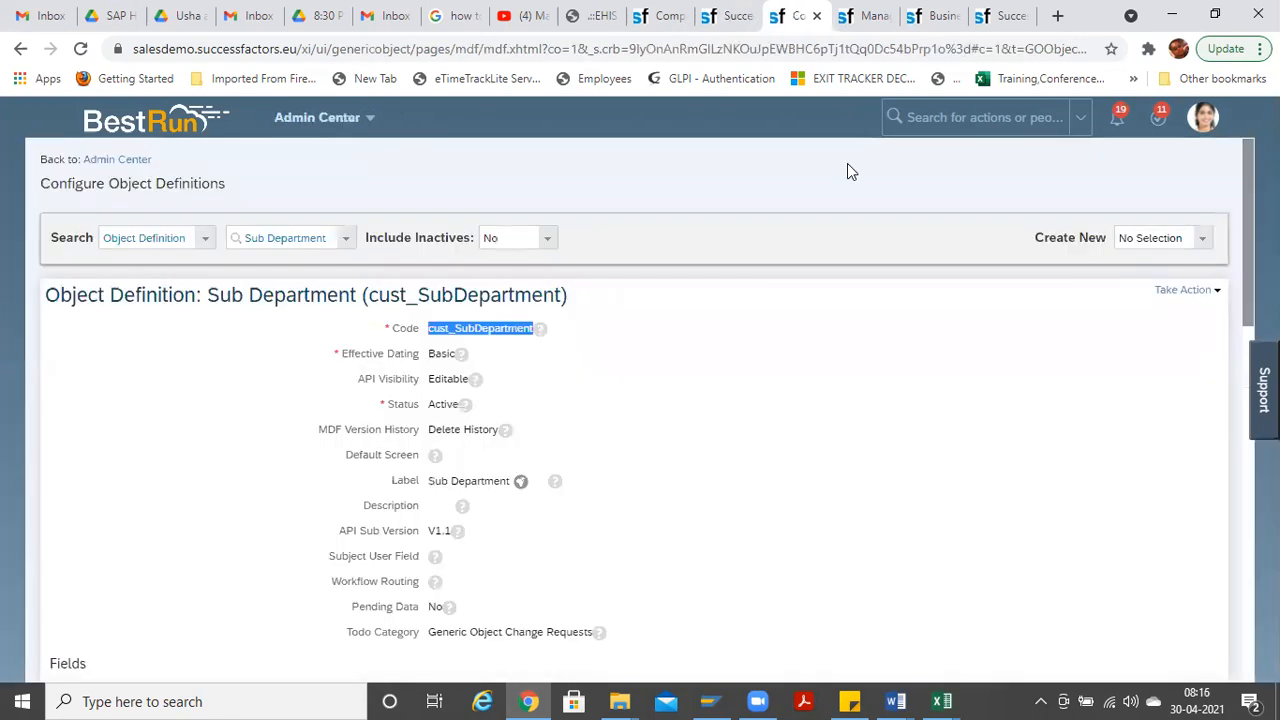
# Step: Start creating a new Object Definition from the Configure Object Definitions page
pyautogui.click(1185, 289)
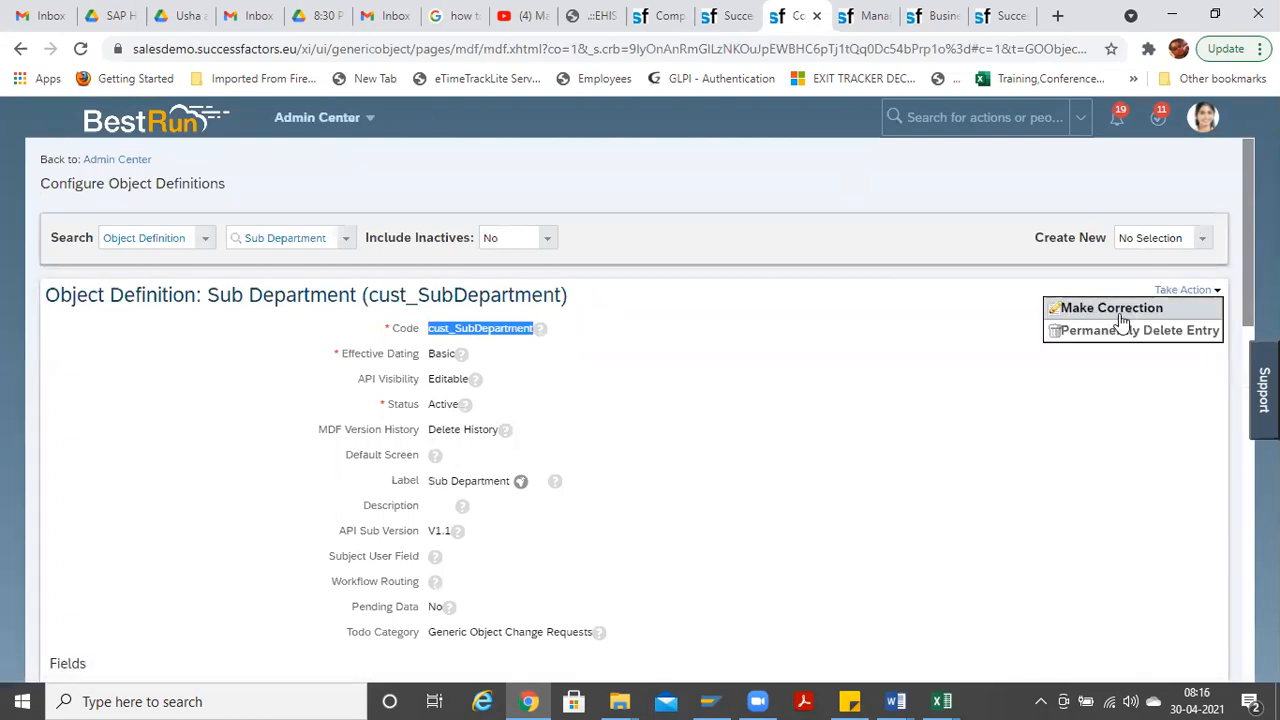
pyautogui.click(1196, 240)
pyautogui.click(1200, 240)
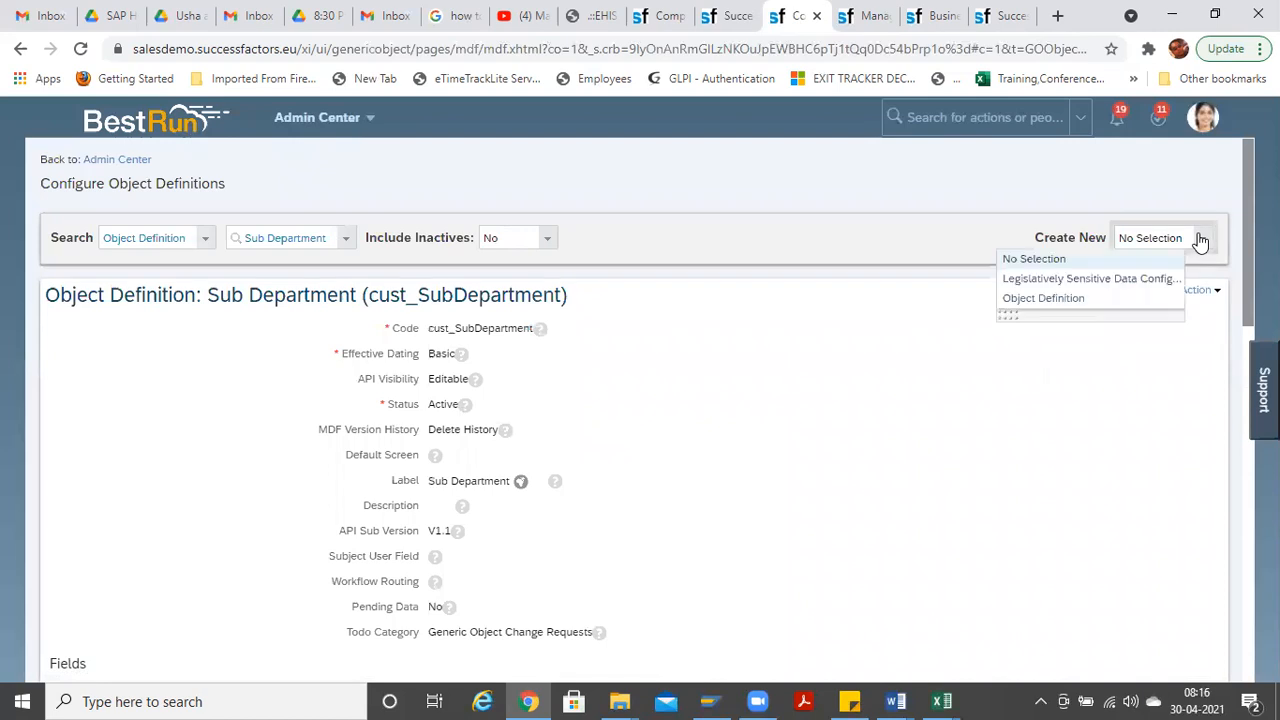
pyautogui.click(1083, 300)
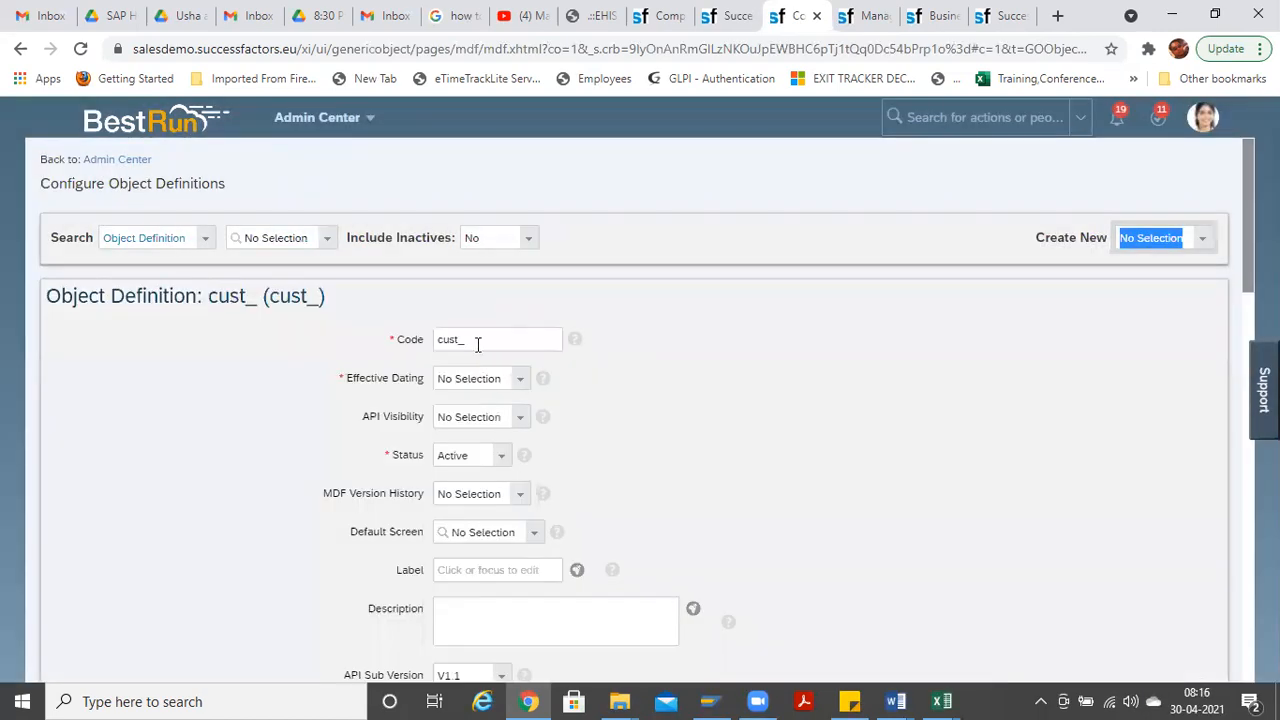
# Step: Set the new object definition's code to cust_Emp_Details
pyautogui.moveTo(478, 344); pyautogui.dragTo(350, 330)
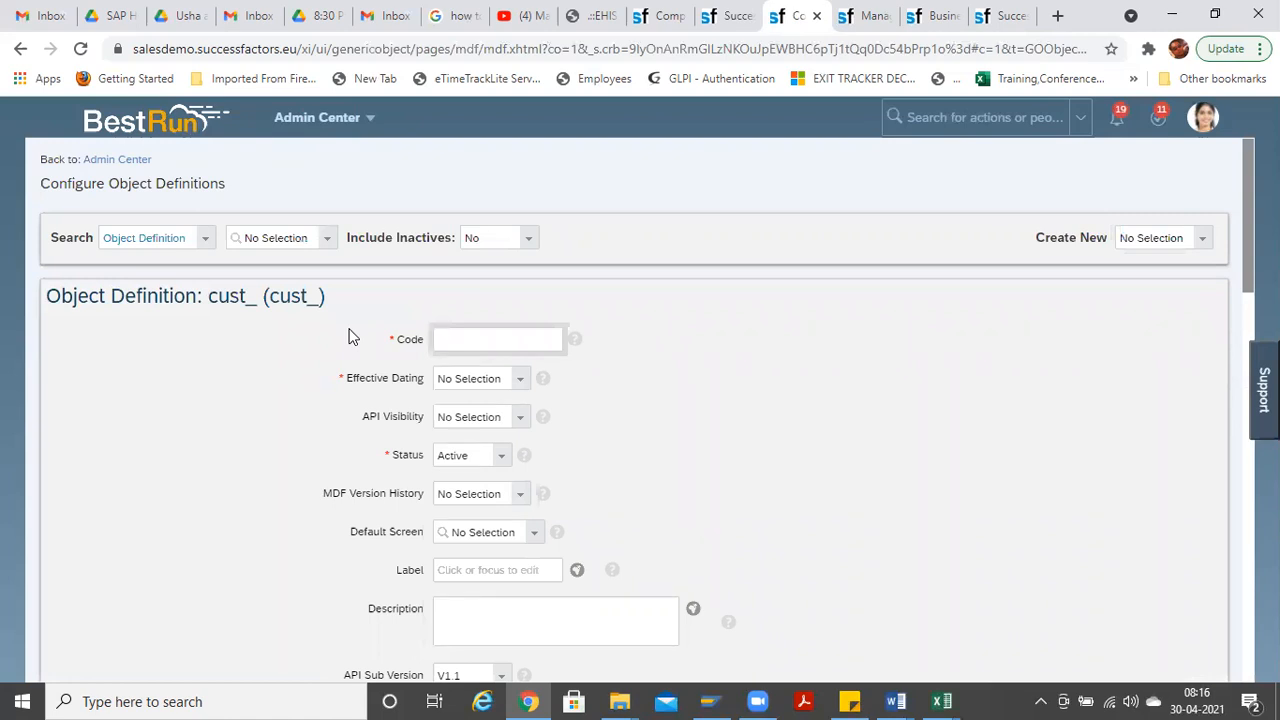
pyautogui.write('EMP')
pyautogui.press('BackSpace')
pyautogui.press('BackSpace')
pyautogui.press('BackSpace')
pyautogui.write('Emp_Details')
pyautogui.click(462, 340)
pyautogui.press('BackSpace')
pyautogui.click(502, 339)
pyautogui.doubleClick(474, 340)
pyautogui.click(503, 340)
pyautogui.doubleClick(503, 340)
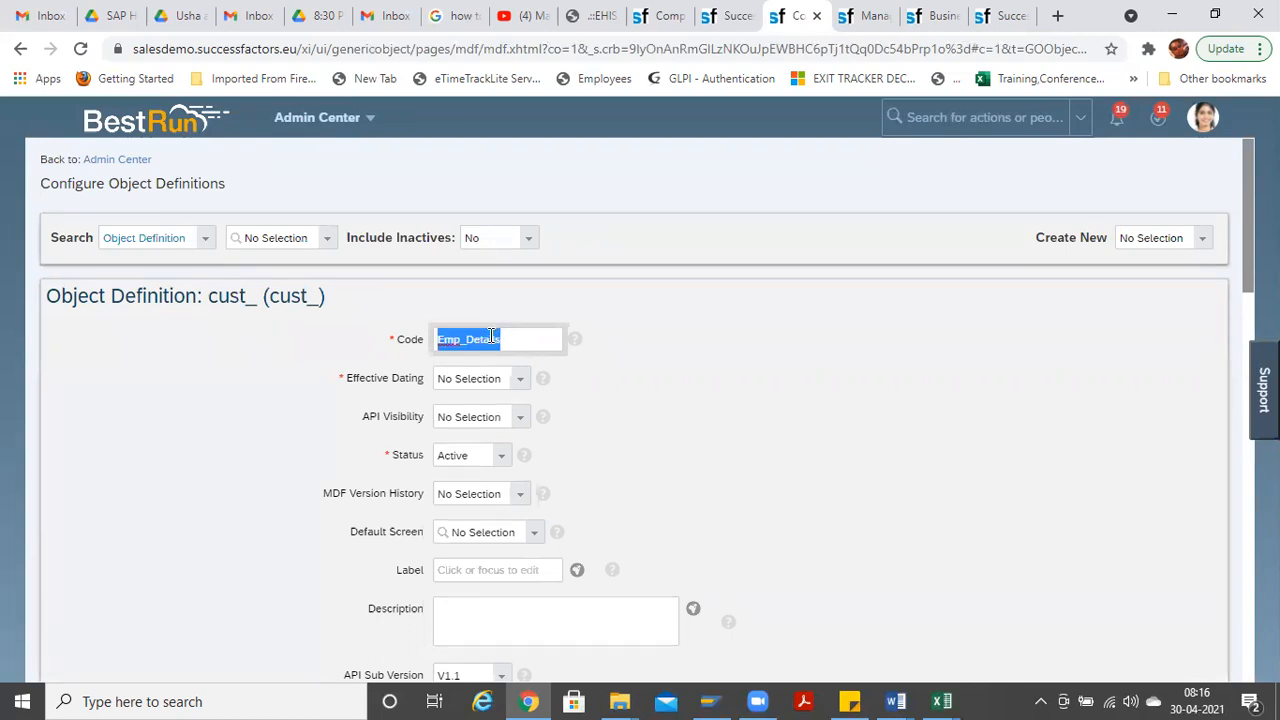
pyautogui.click(461, 340)
pyautogui.moveTo(505, 340); pyautogui.dragTo(435, 340)
pyautogui.click(503, 330)
pyautogui.press('BackSpace')
pyautogui.hotkey('ctrl', 'a')
pyautogui.click(467, 339)
pyautogui.press('BackSpace')
pyautogui.write('_')
# Step: Set Effective Dating to Basic, accepting the confirmation, and set API Visibility to Editable
pyautogui.click(519, 384)
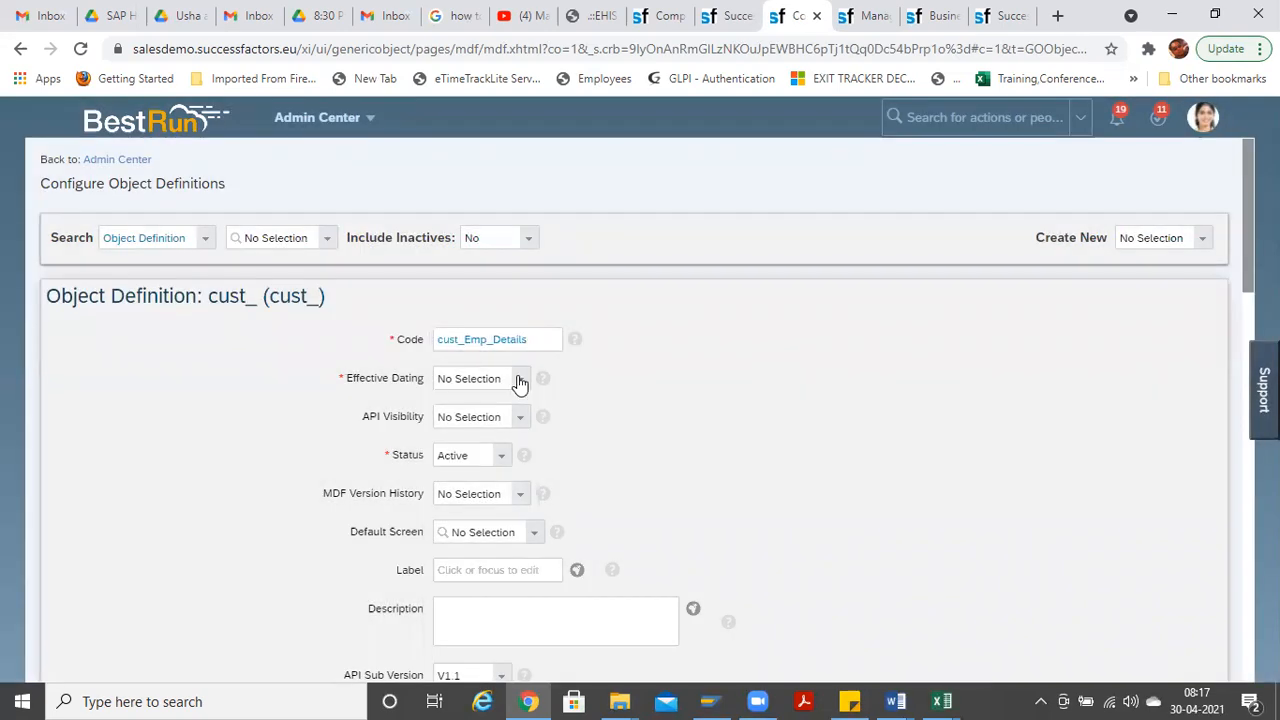
pyautogui.click(519, 384)
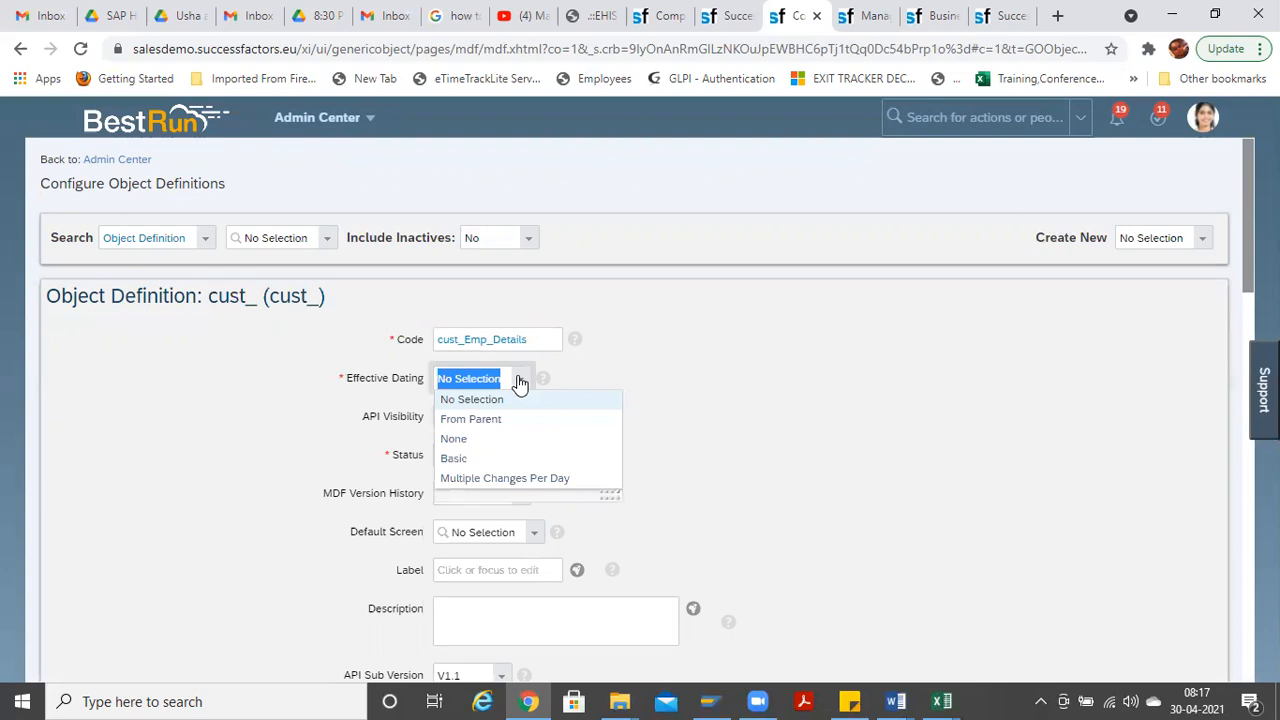
pyautogui.click(484, 458)
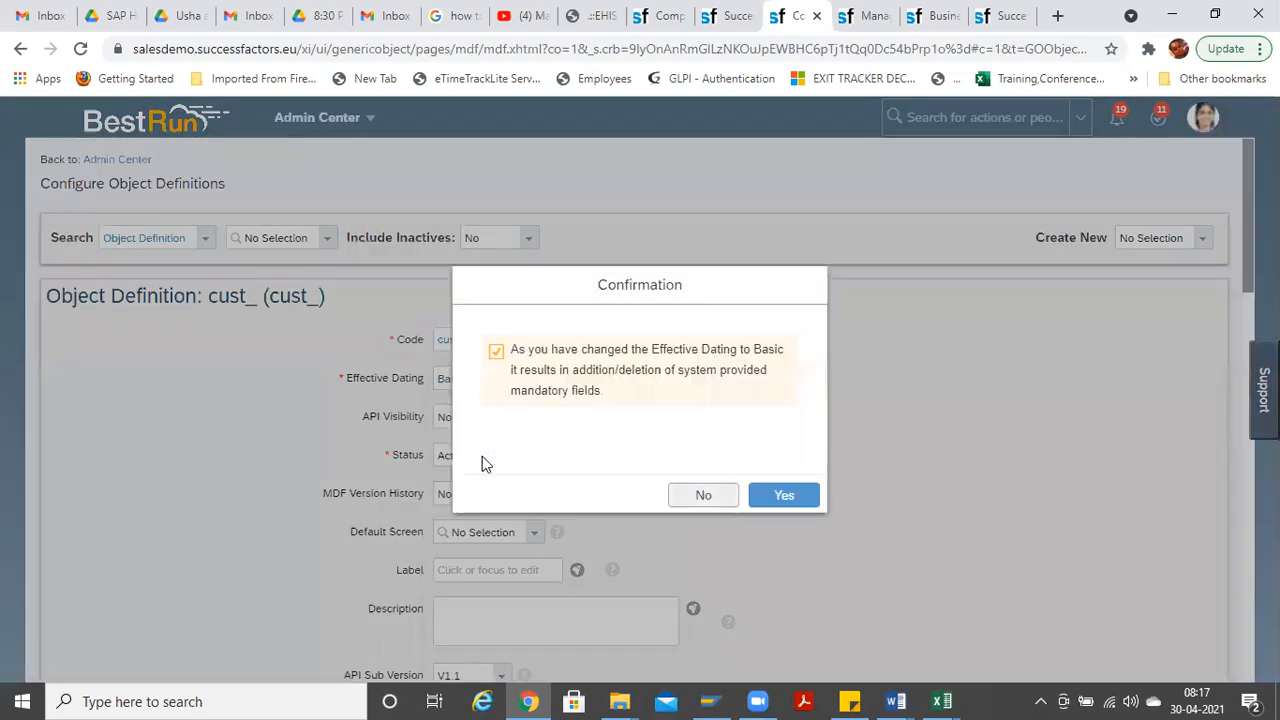
pyautogui.click(783, 497)
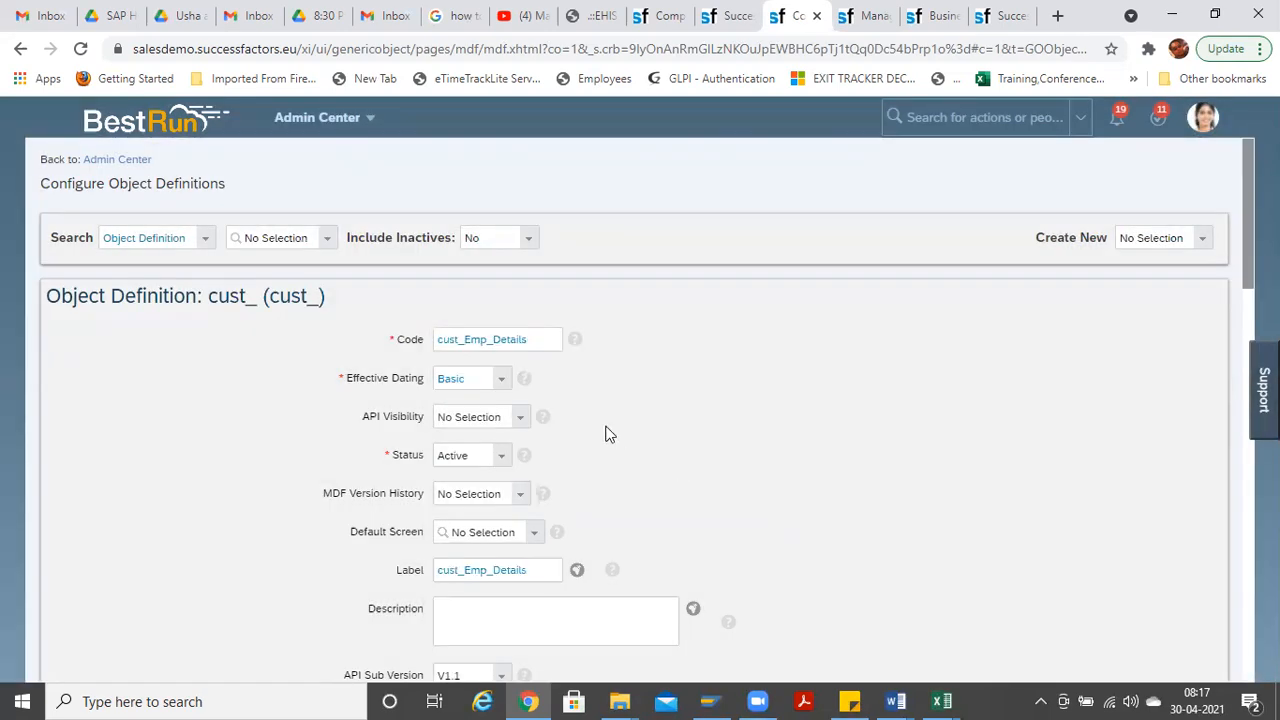
pyautogui.click(521, 419)
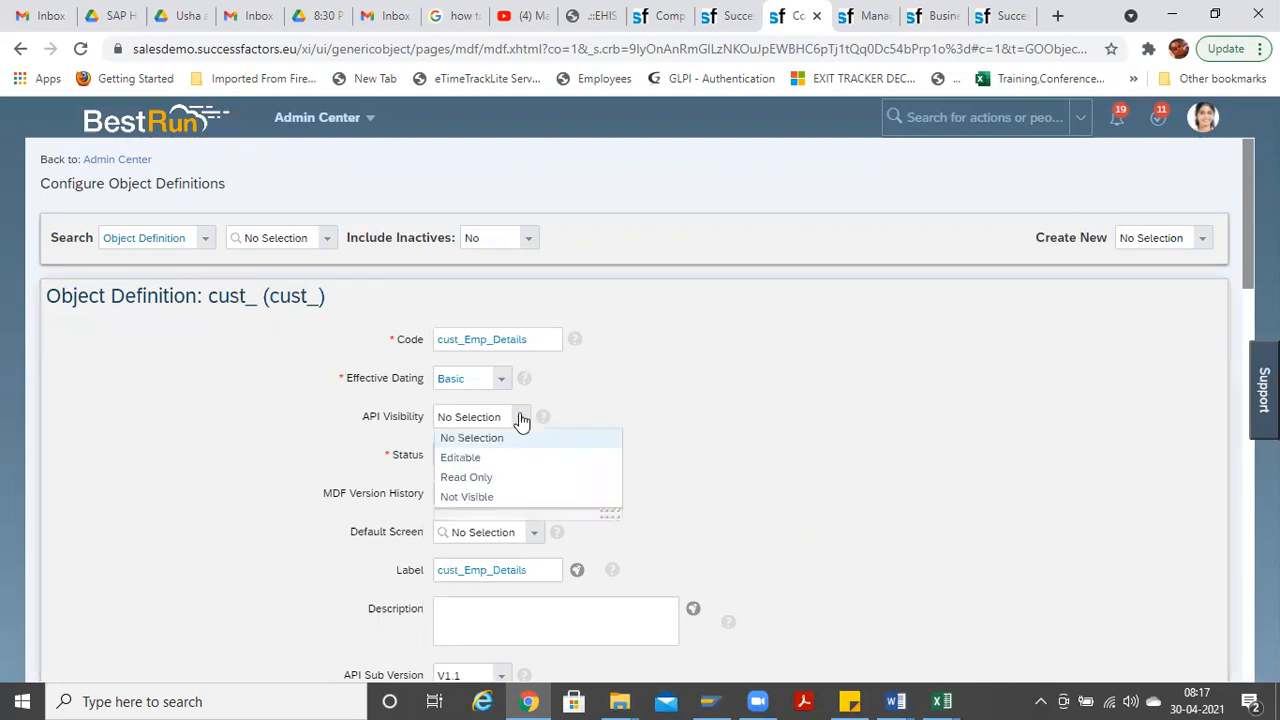
pyautogui.click(480, 457)
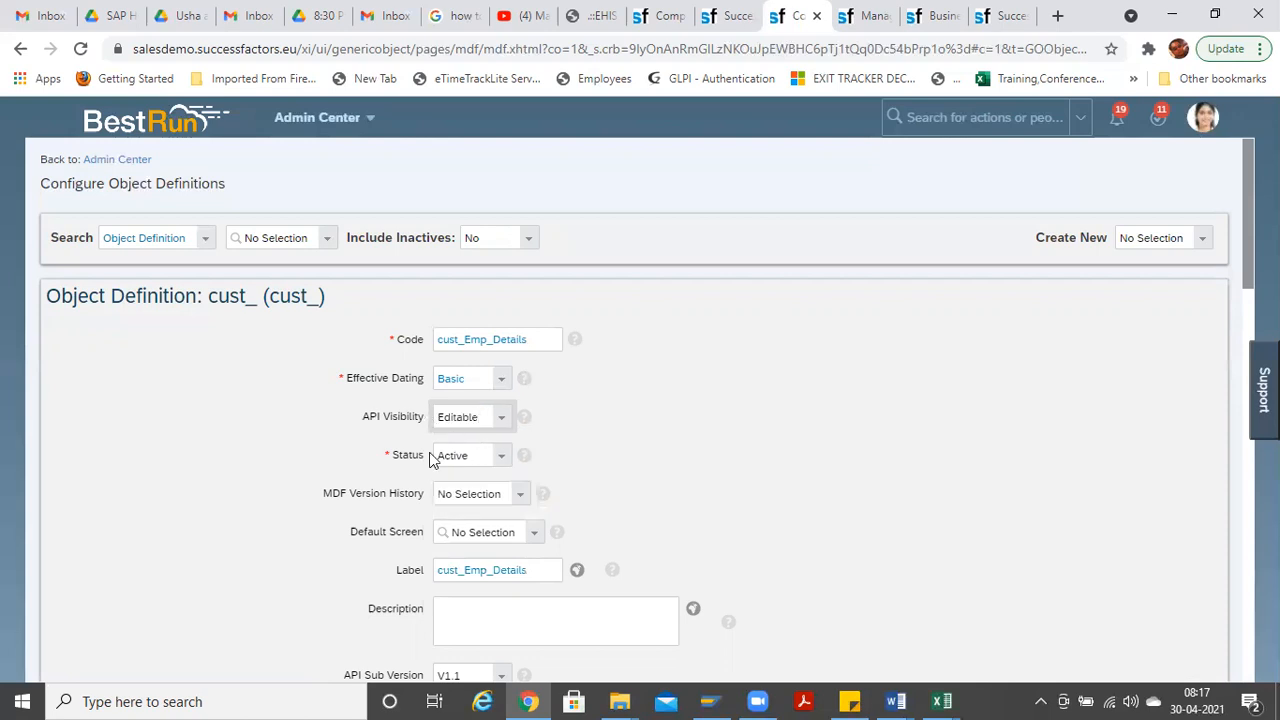
# Step: Set MDF Version History to Delete History and accept the auditing confirmation
pyautogui.click(521, 494)
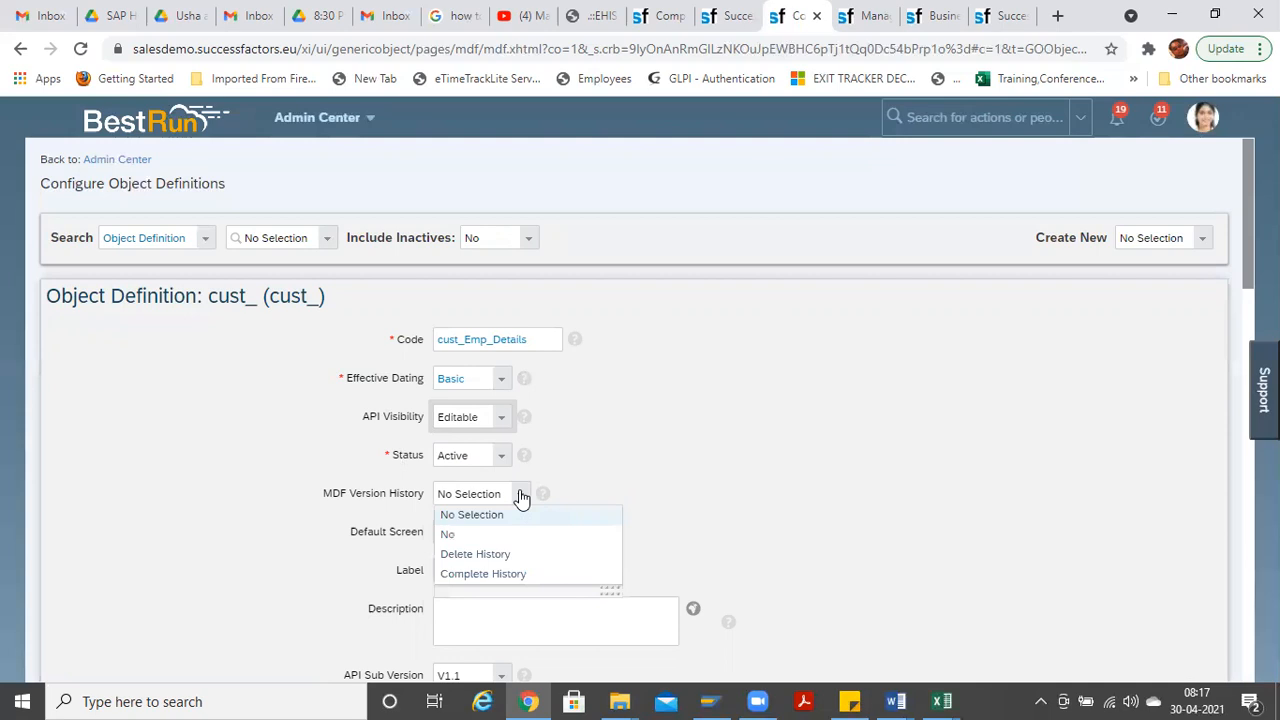
pyautogui.click(470, 554)
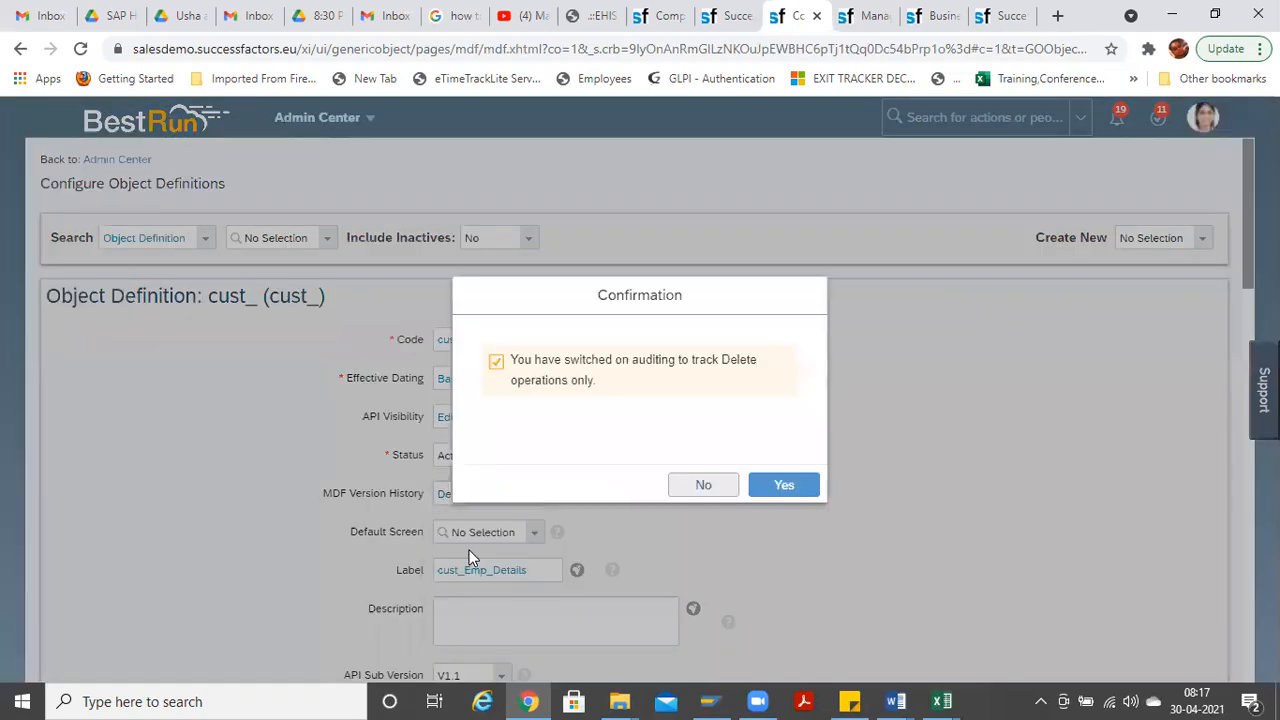
pyautogui.click(779, 484)
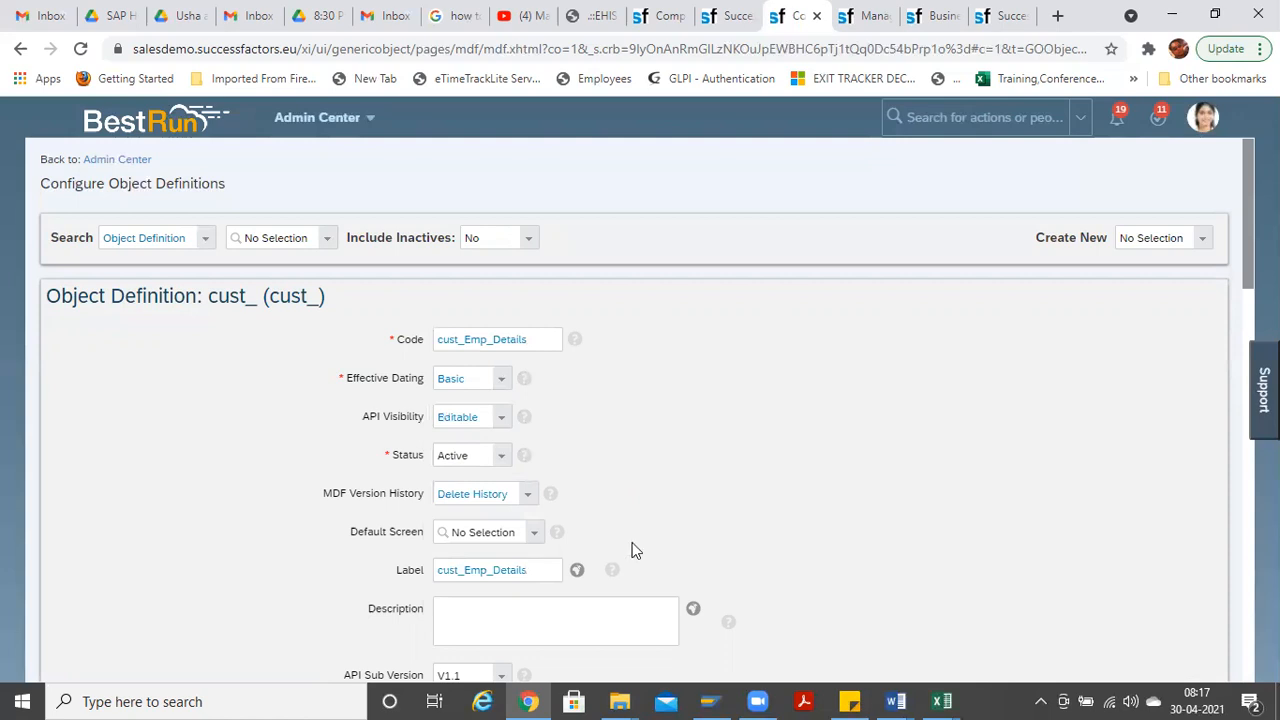
# Step: Replace the object's label with "Employee Personal Details" and copy the label text
pyautogui.doubleClick(540, 569)
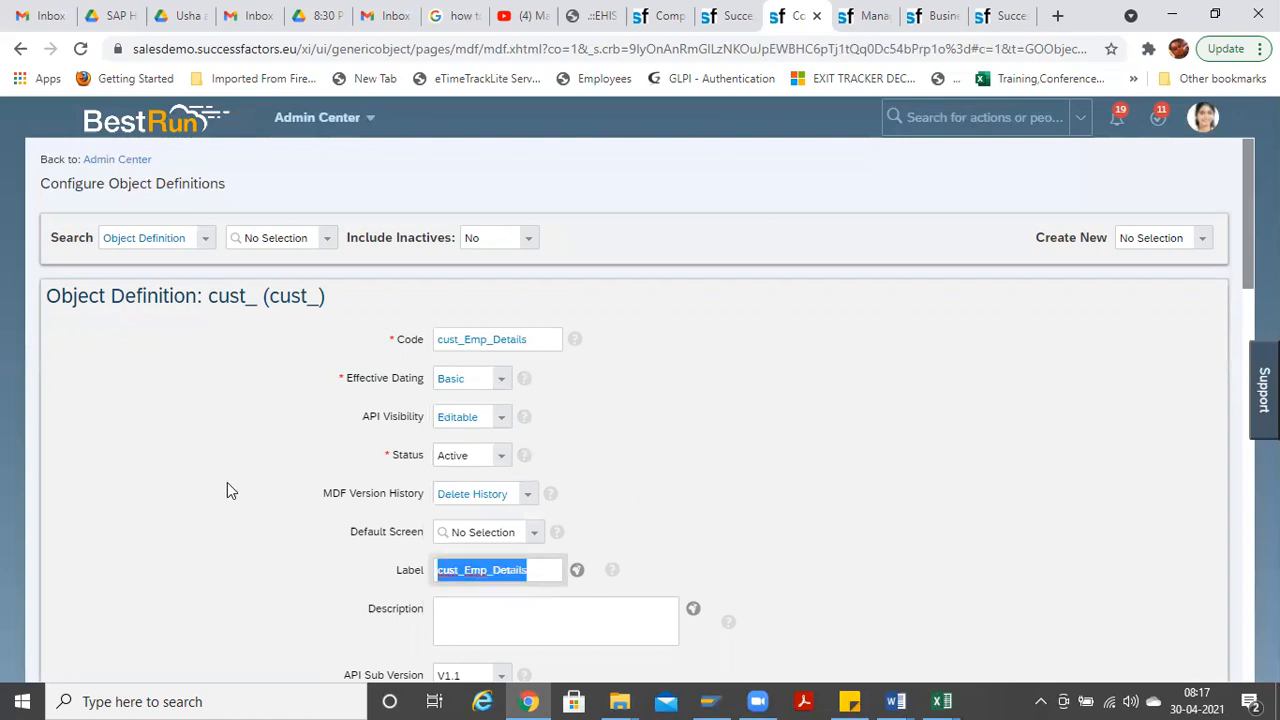
pyautogui.write('Employee')
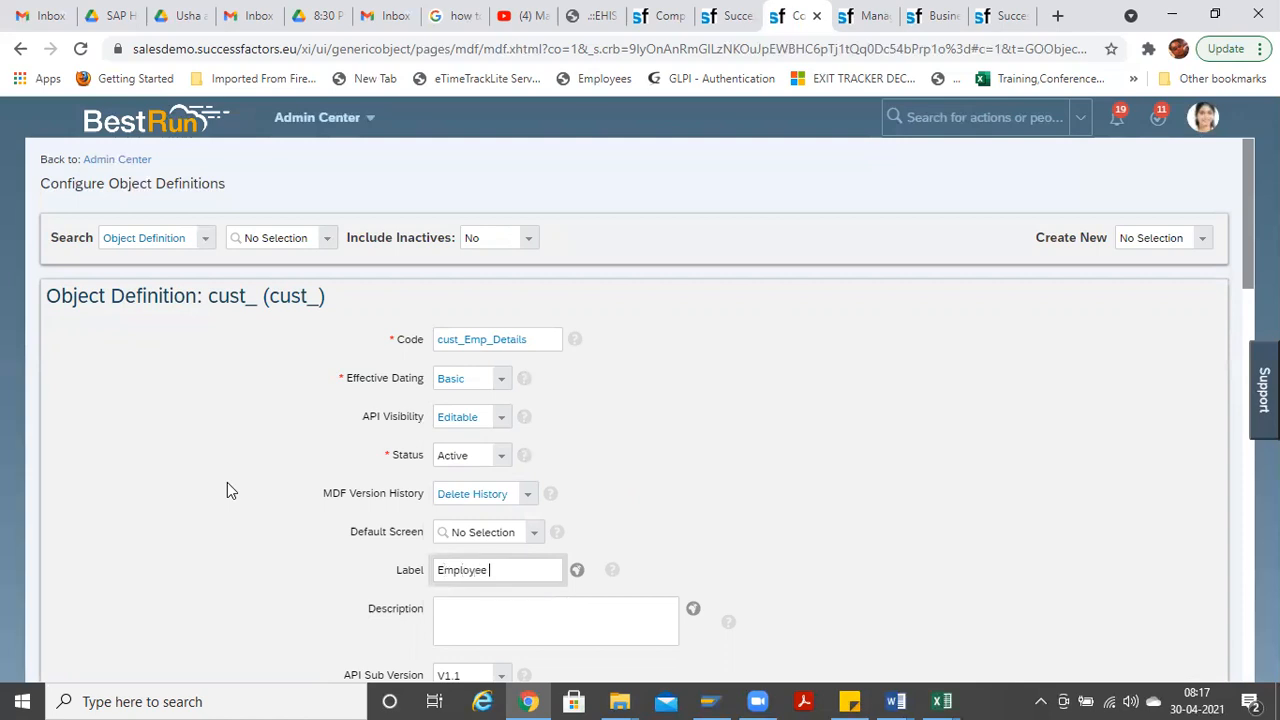
pyautogui.write(' Org')
pyautogui.press('BackSpace')
pyautogui.write('Personal Details')
pyautogui.hotkey('ctrl', 'shift', 'Left')
pyautogui.hotkey('ctrl', 'shift', 'Left')
pyautogui.hotkey('ctrl', 'shift', 'Left')
pyautogui.hotkey('ctrl', 'c')
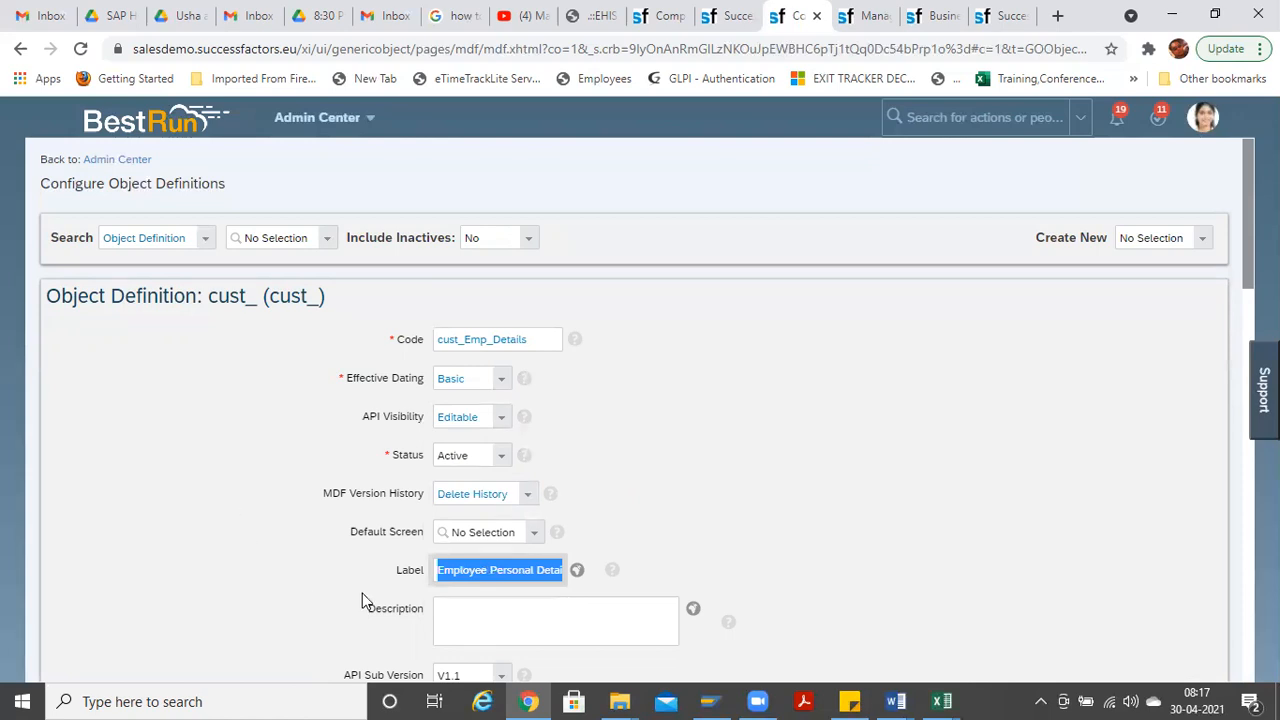
# Step: Fill the label's Default Value and English (United Kingdom) translations with "Employee Personal Details" and finish the translations
pyautogui.click(578, 570)
pyautogui.click(578, 570)
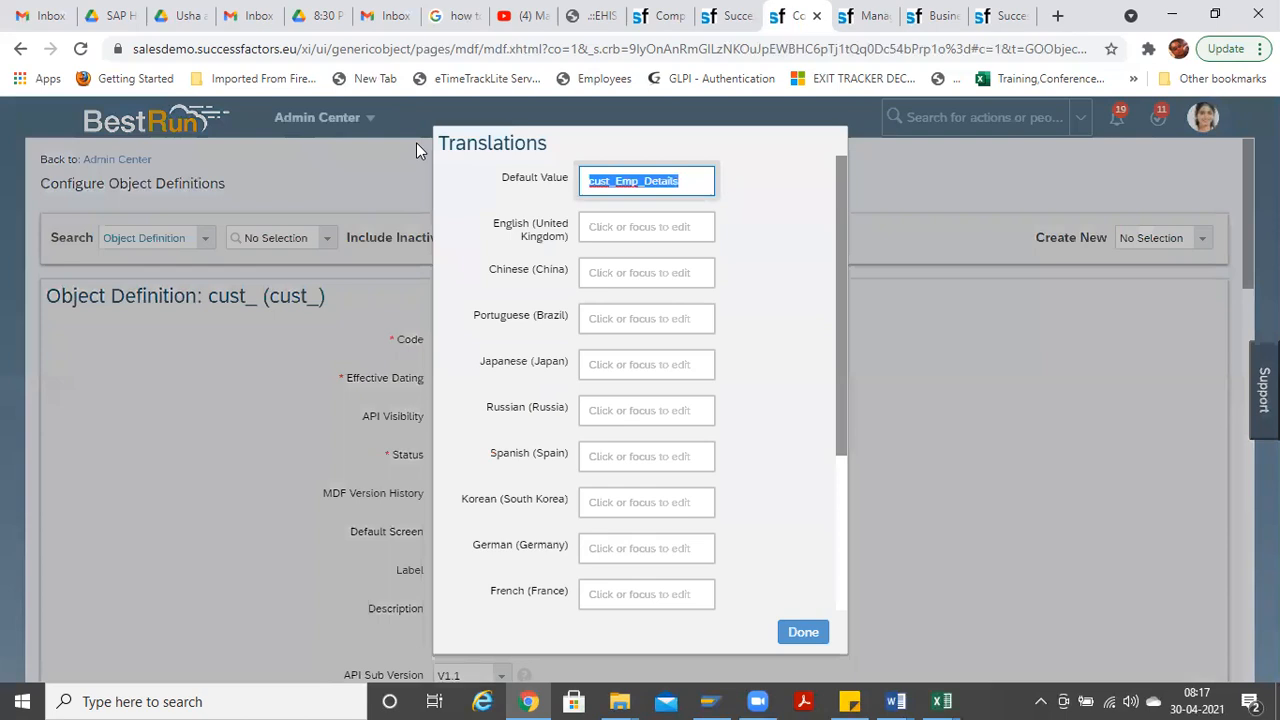
pyautogui.hotkey('ctrl', 'v')
pyautogui.click(621, 229)
pyautogui.hotkey('ctrl', 'v')
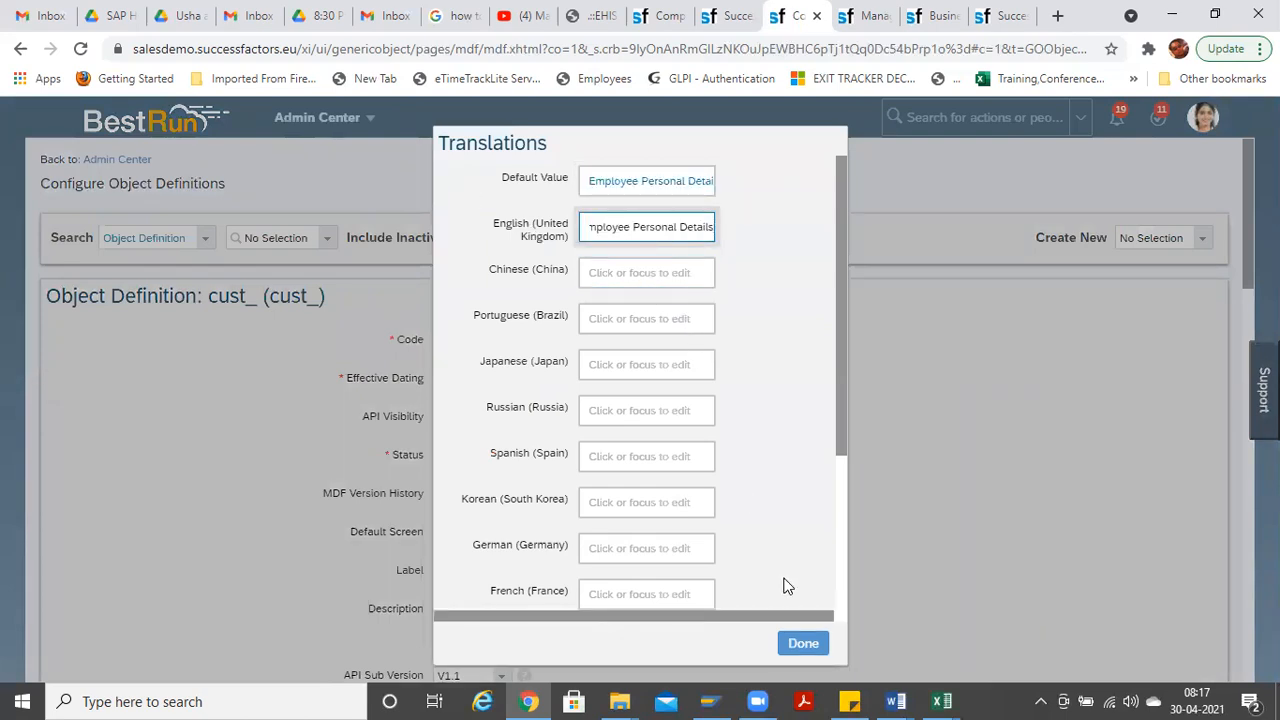
pyautogui.click(802, 645)
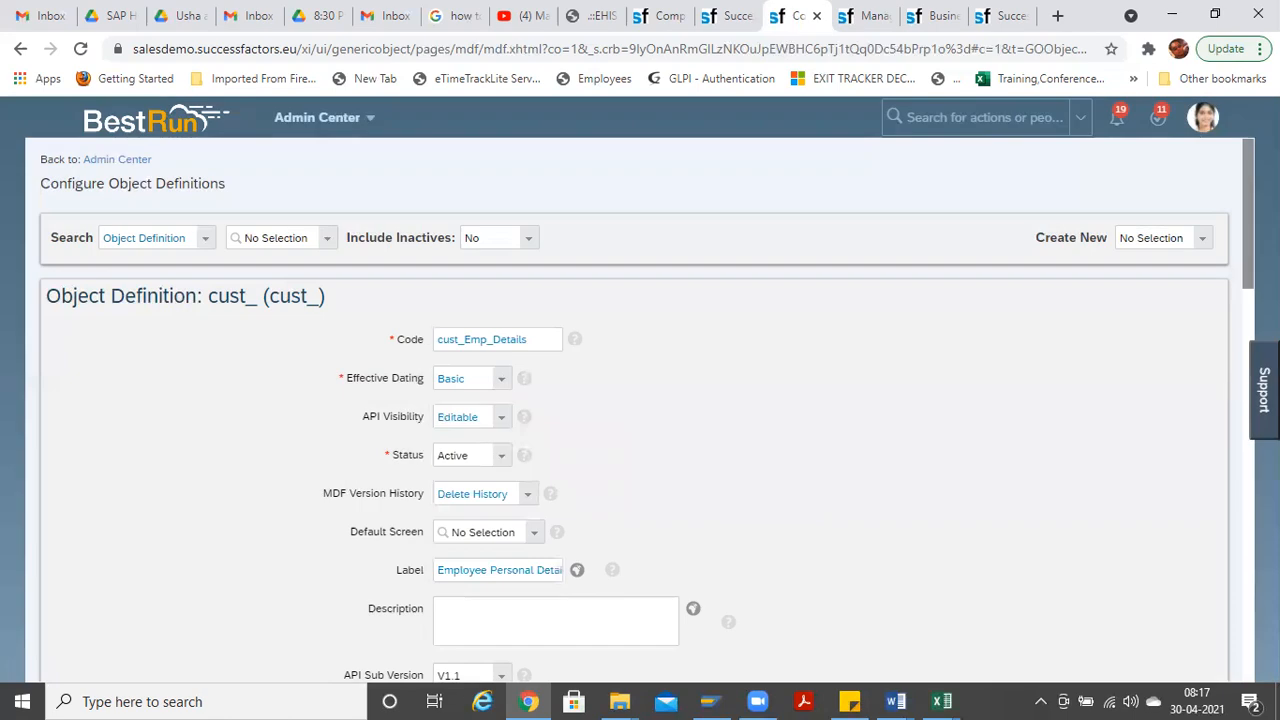
pyautogui.scroll(-3, 463, 322)
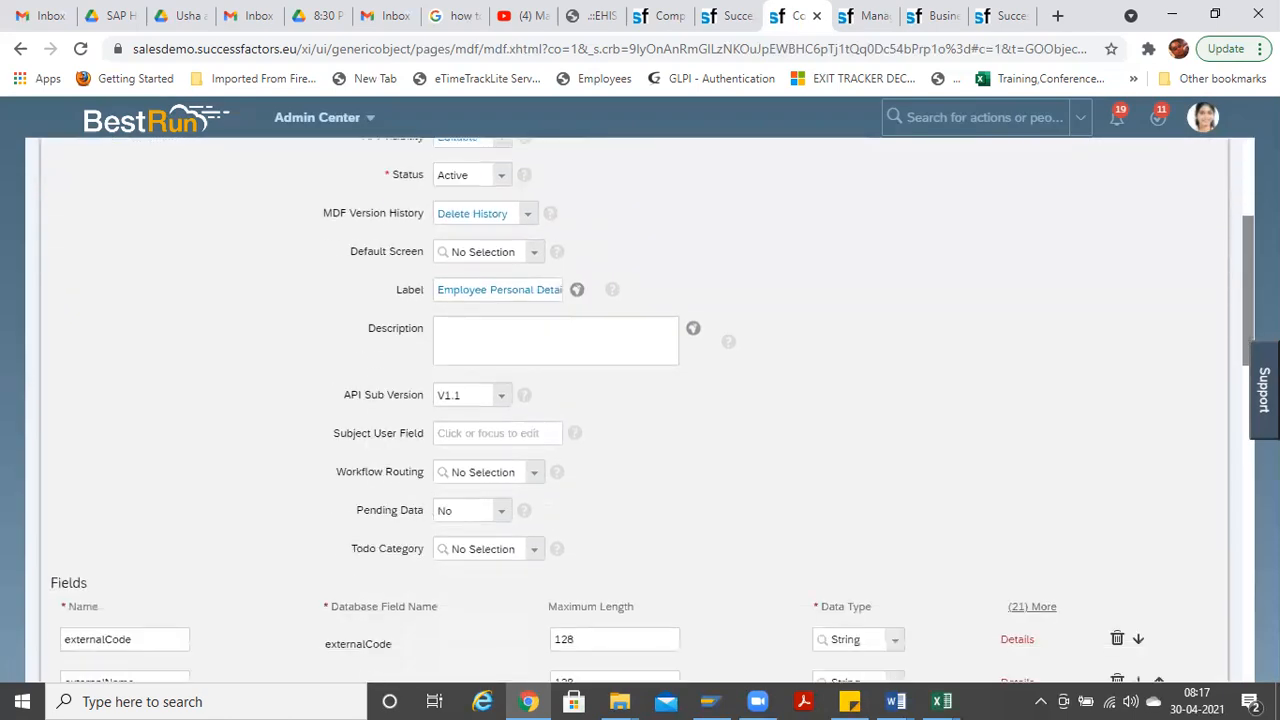
pyautogui.click(460, 343)
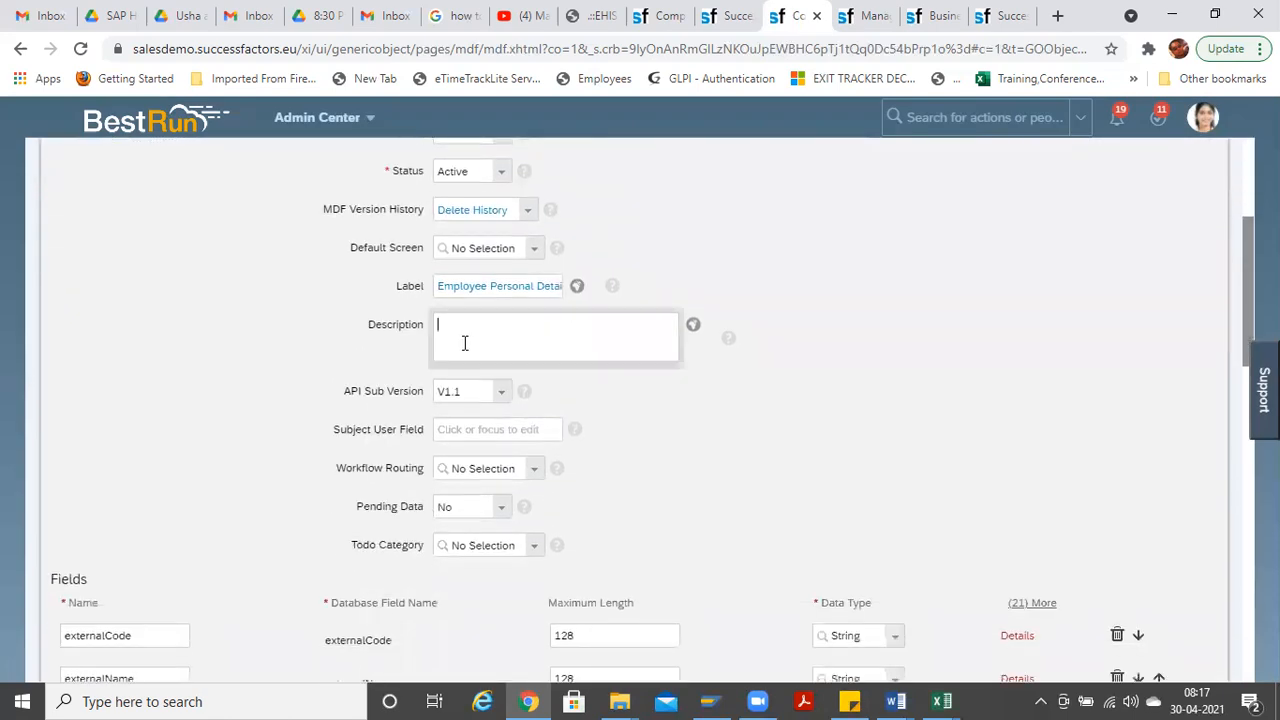
pyautogui.click(478, 430)
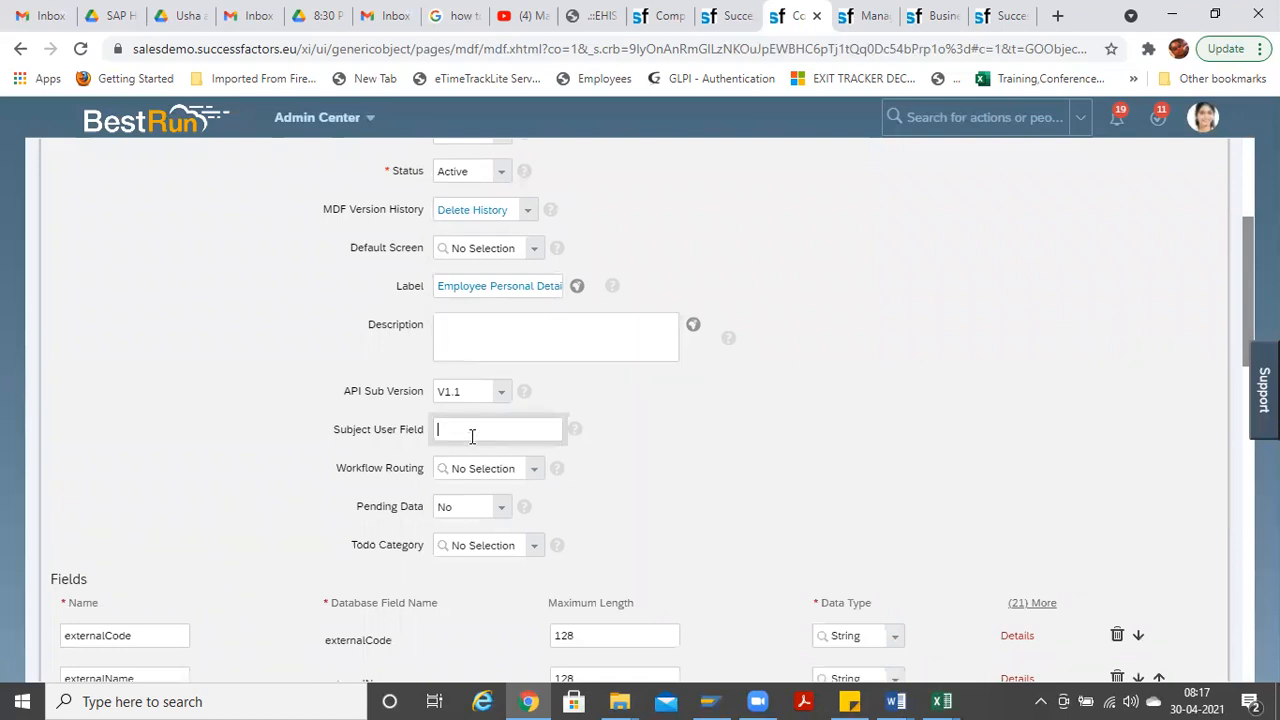
pyautogui.click(675, 432)
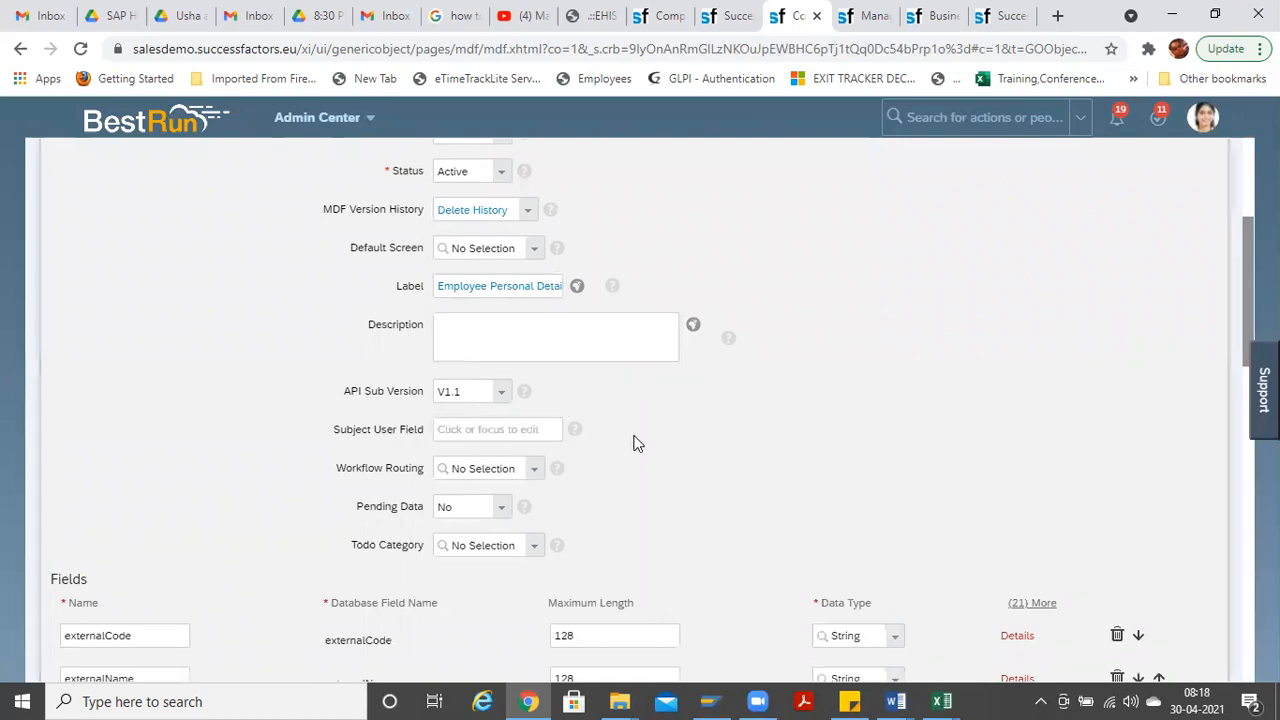
pyautogui.click(533, 474)
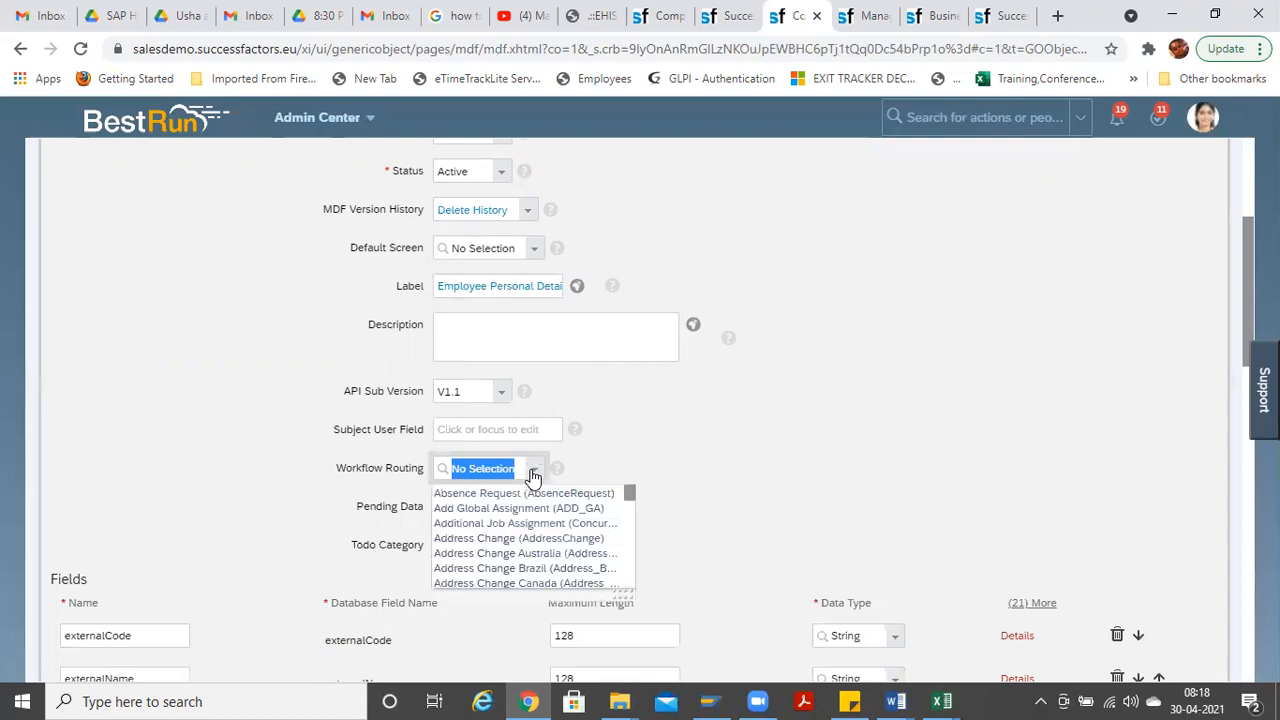
pyautogui.click(669, 484)
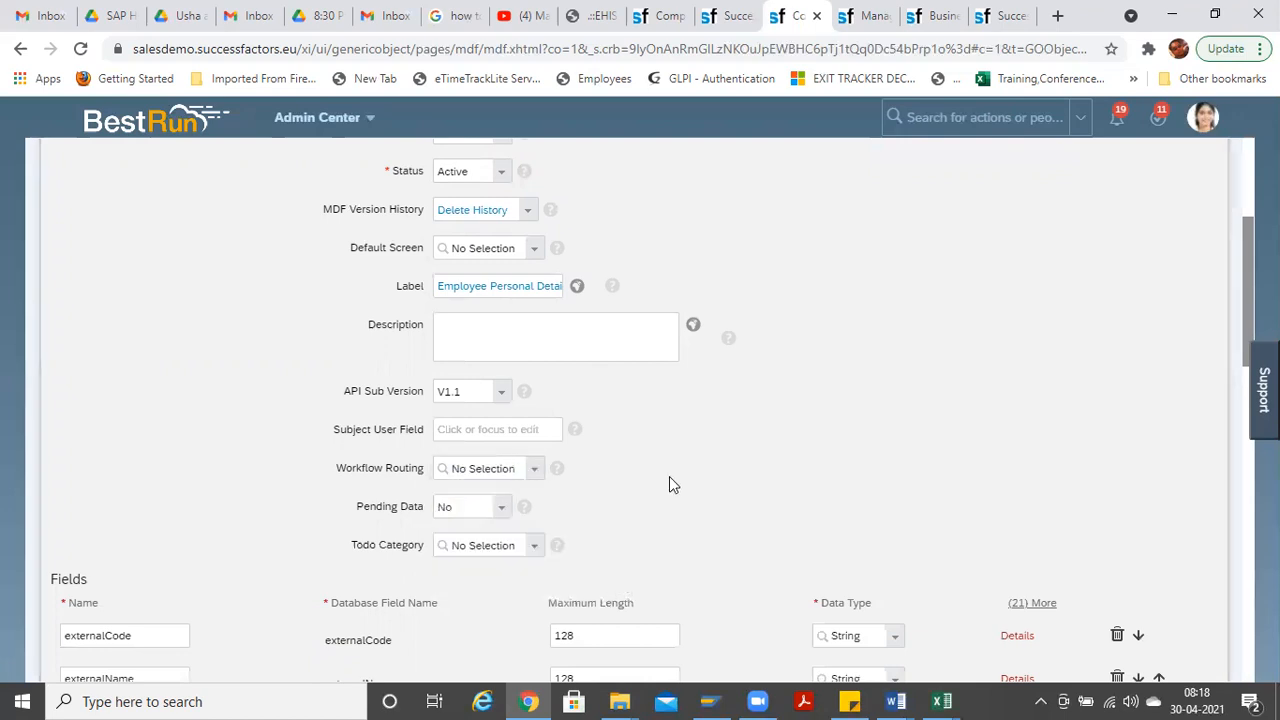
# Step: Set Pending Data to Yes and the Todo Category to Generic Object Change Requests
pyautogui.click(506, 511)
pyautogui.click(501, 545)
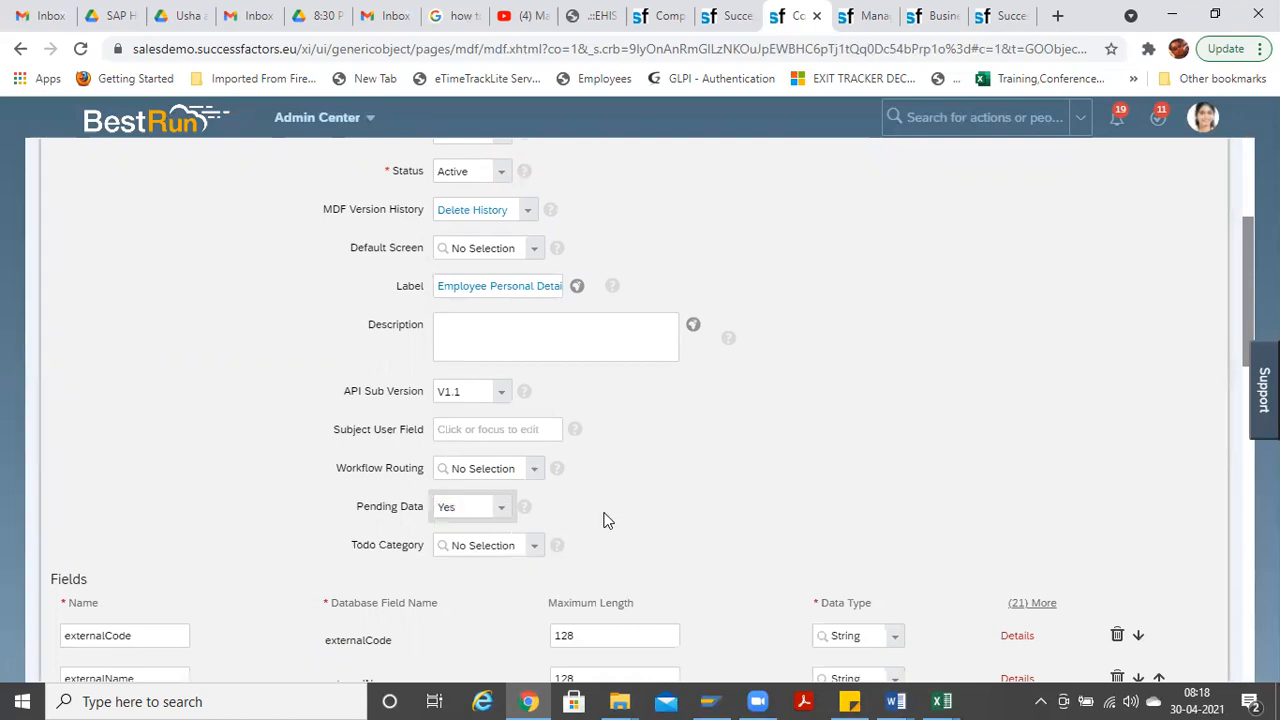
pyautogui.click(533, 550)
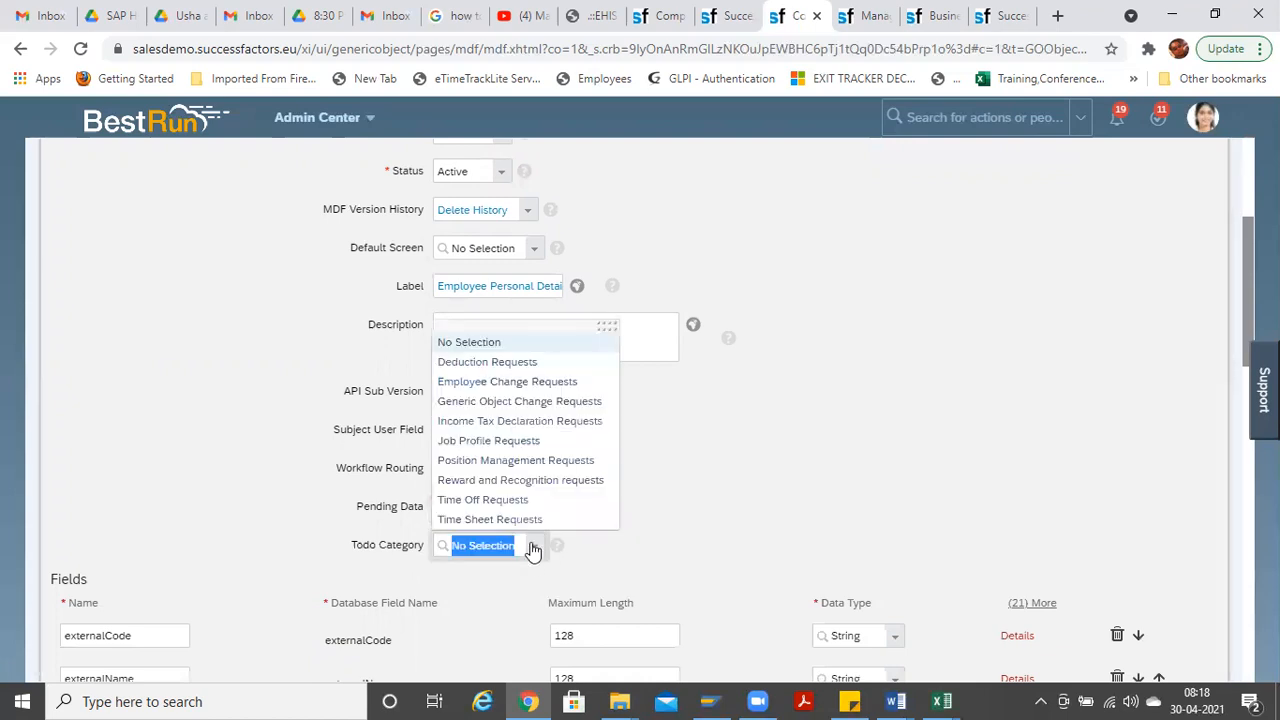
pyautogui.click(510, 401)
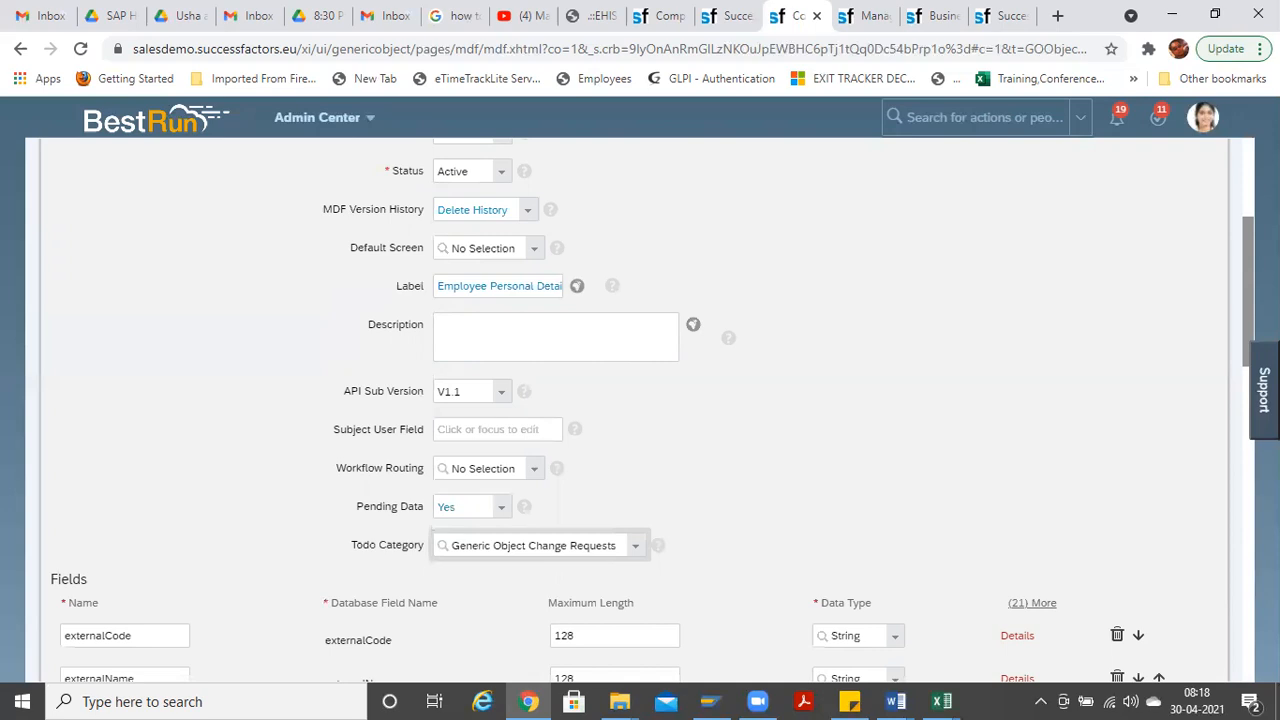
# Step: Change the externalCode field's data type to User
pyautogui.scroll(-2, 521, 343)
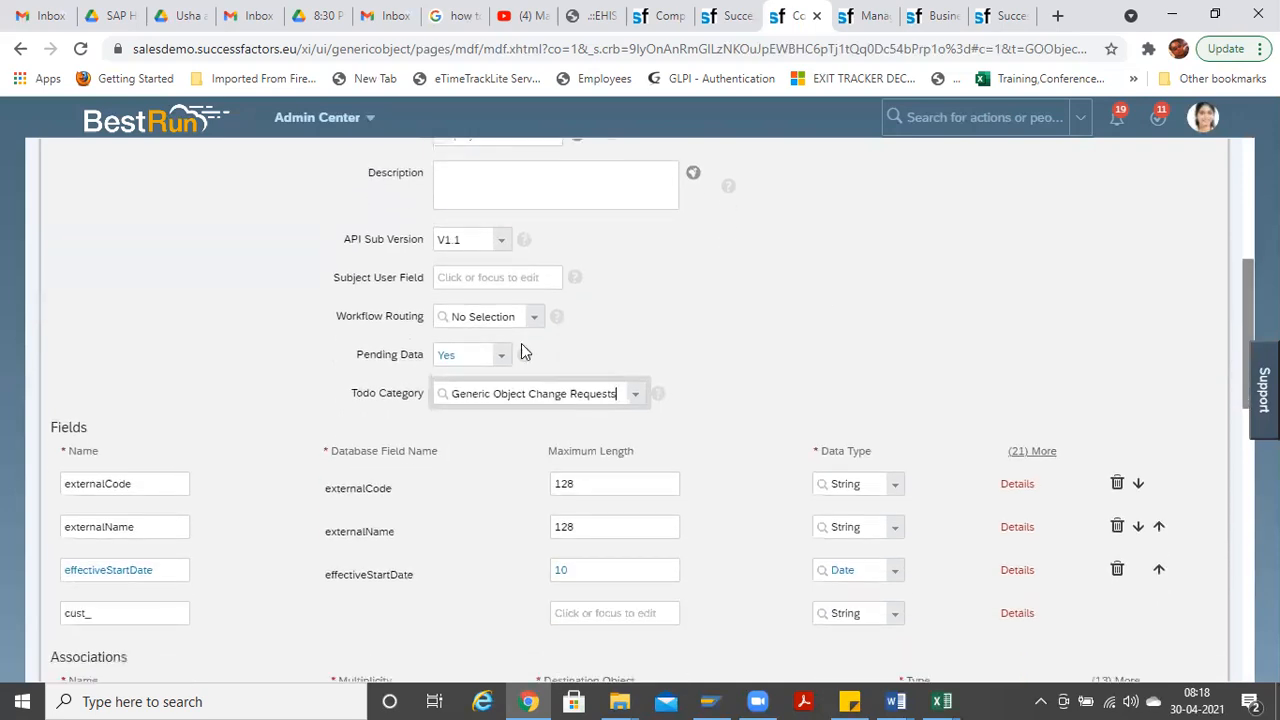
pyautogui.click(866, 486)
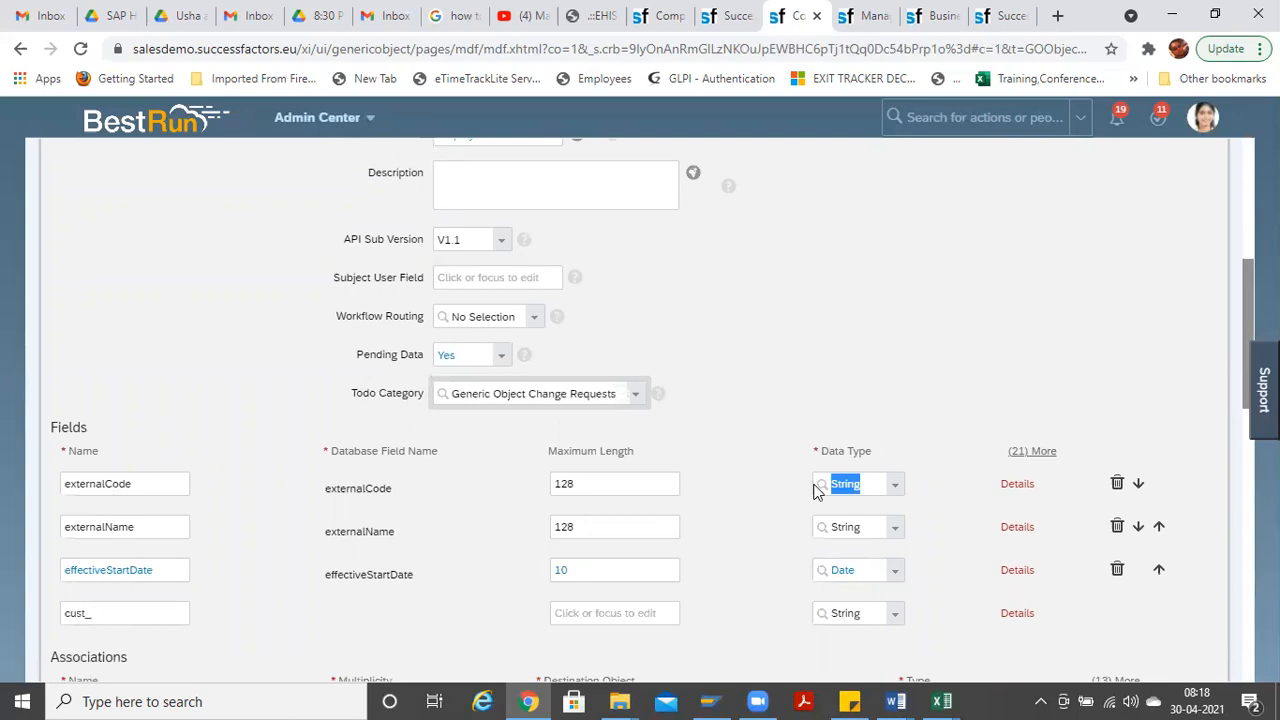
pyautogui.doubleClick(875, 487)
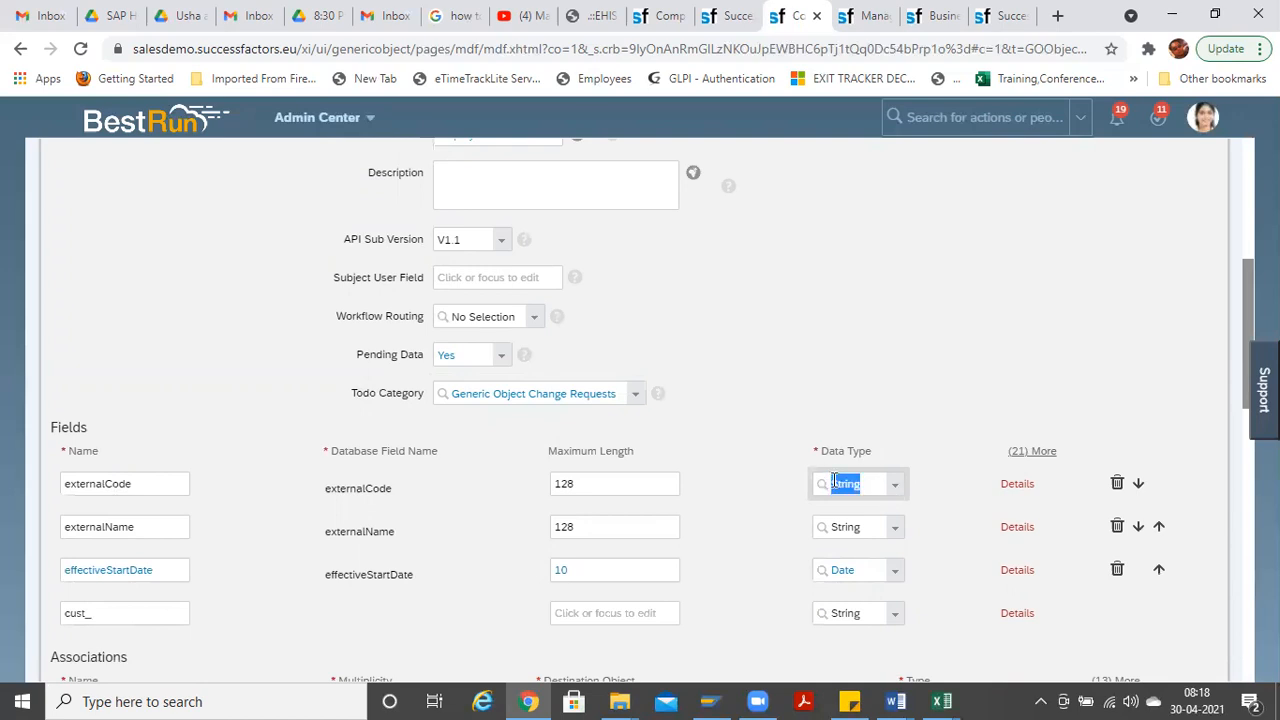
pyautogui.click(896, 490)
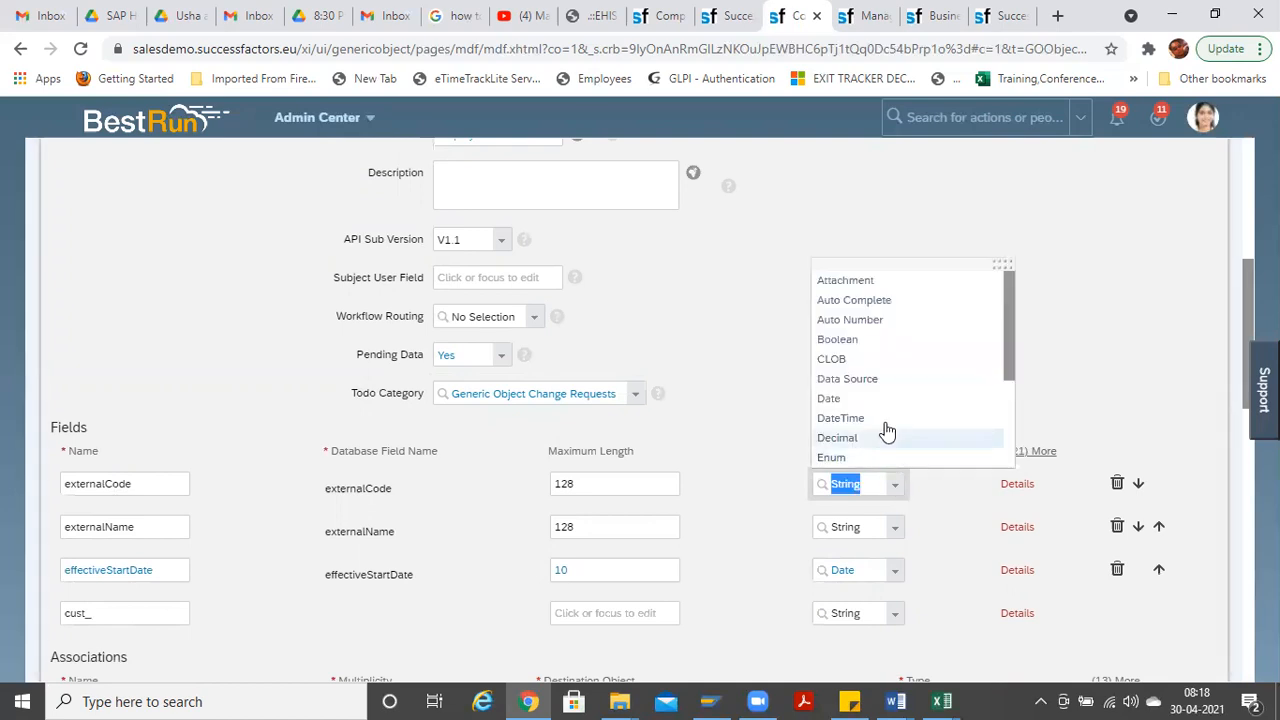
pyautogui.moveTo(1010, 352); pyautogui.dragTo(1000, 477)
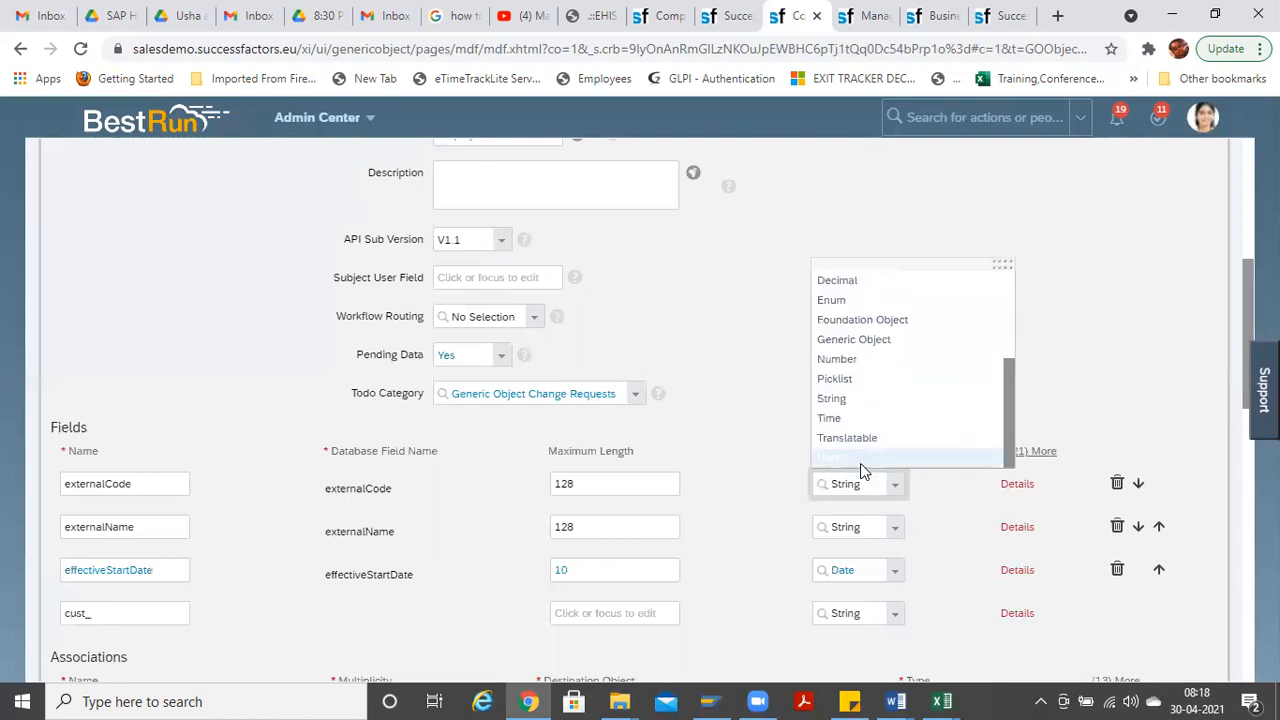
pyautogui.click(860, 462)
pyautogui.click(937, 481)
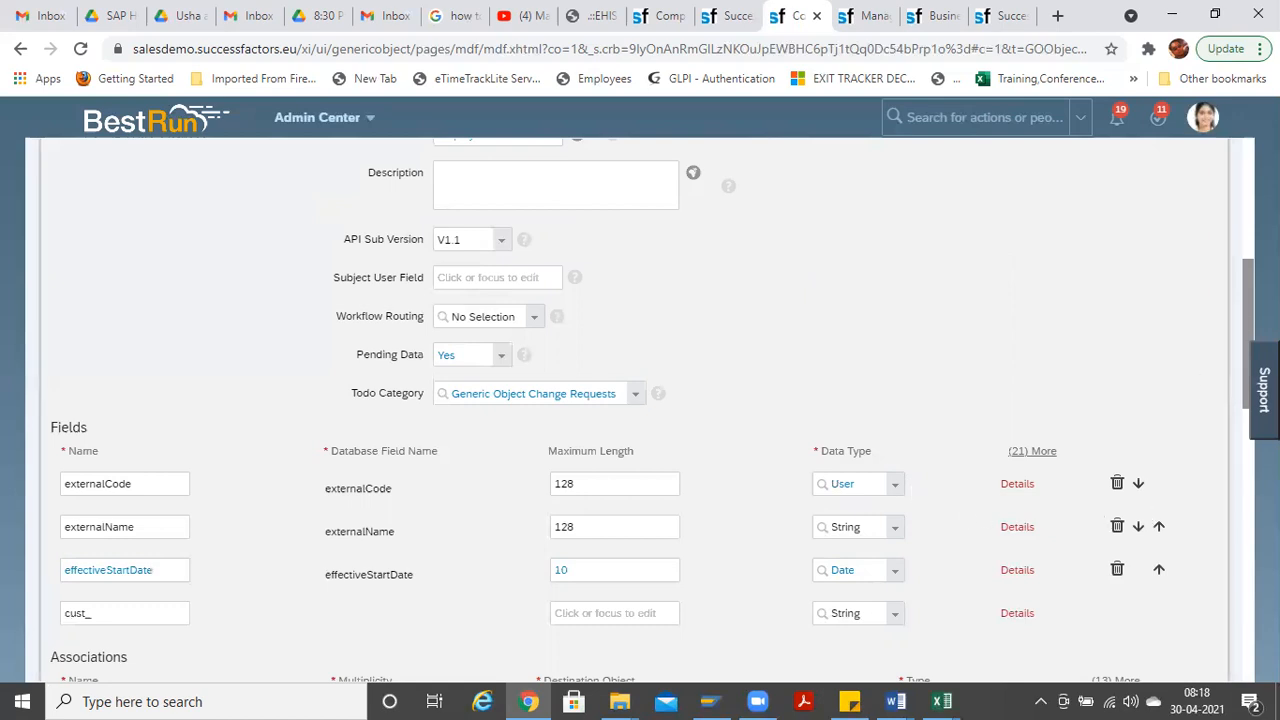
# Step: Replace the externalName field's label with "Full Name" in its details and copy the label text
pyautogui.scroll(-1, 691, 320)
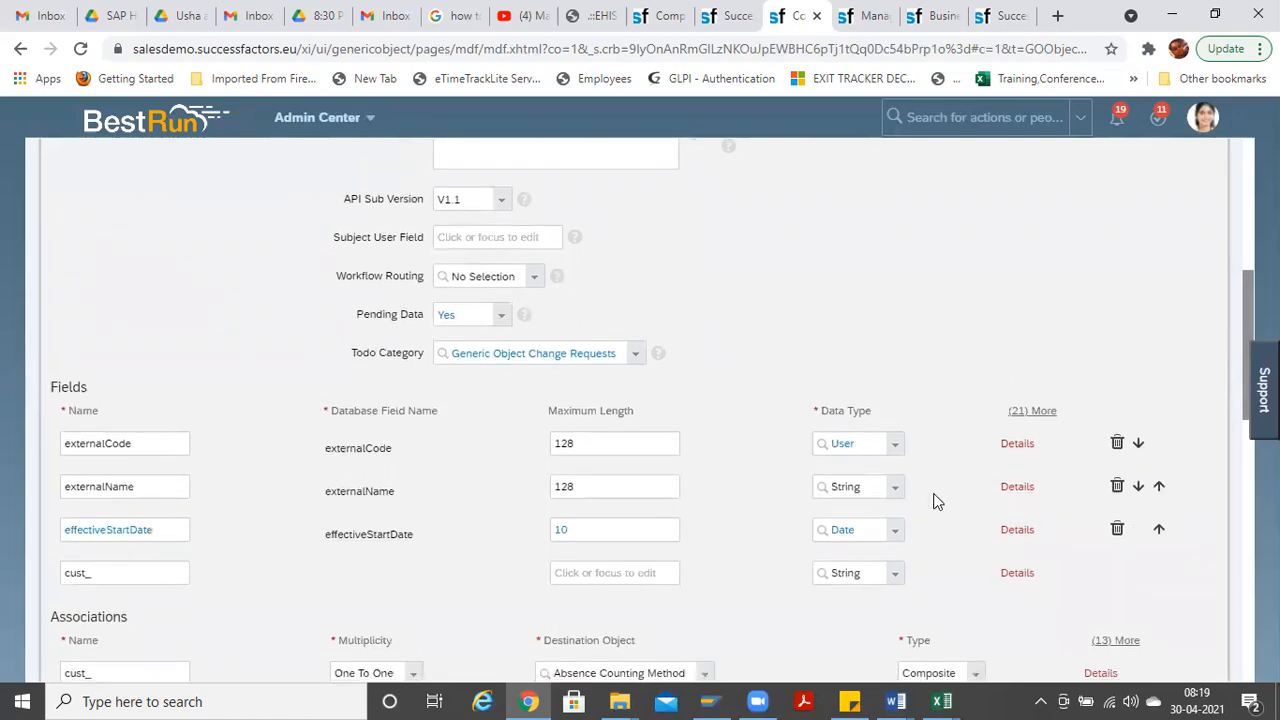
pyautogui.click(1012, 490)
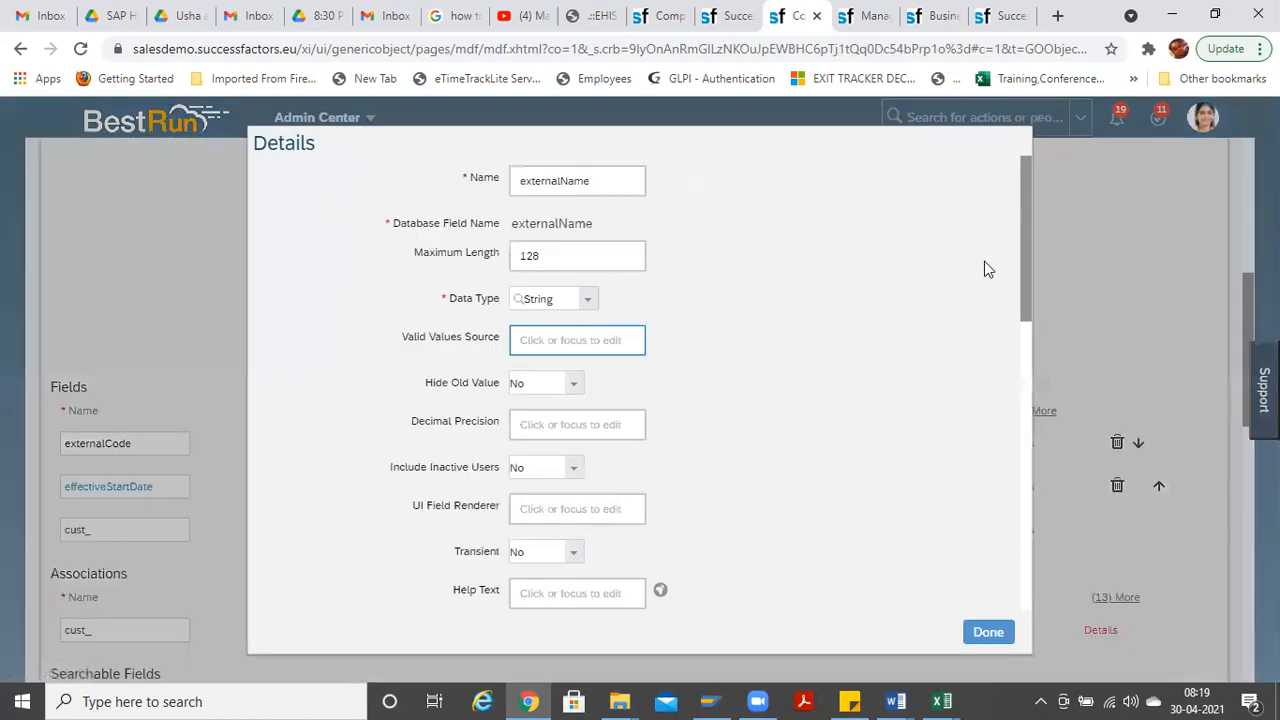
pyautogui.moveTo(1023, 298); pyautogui.dragTo(1038, 414)
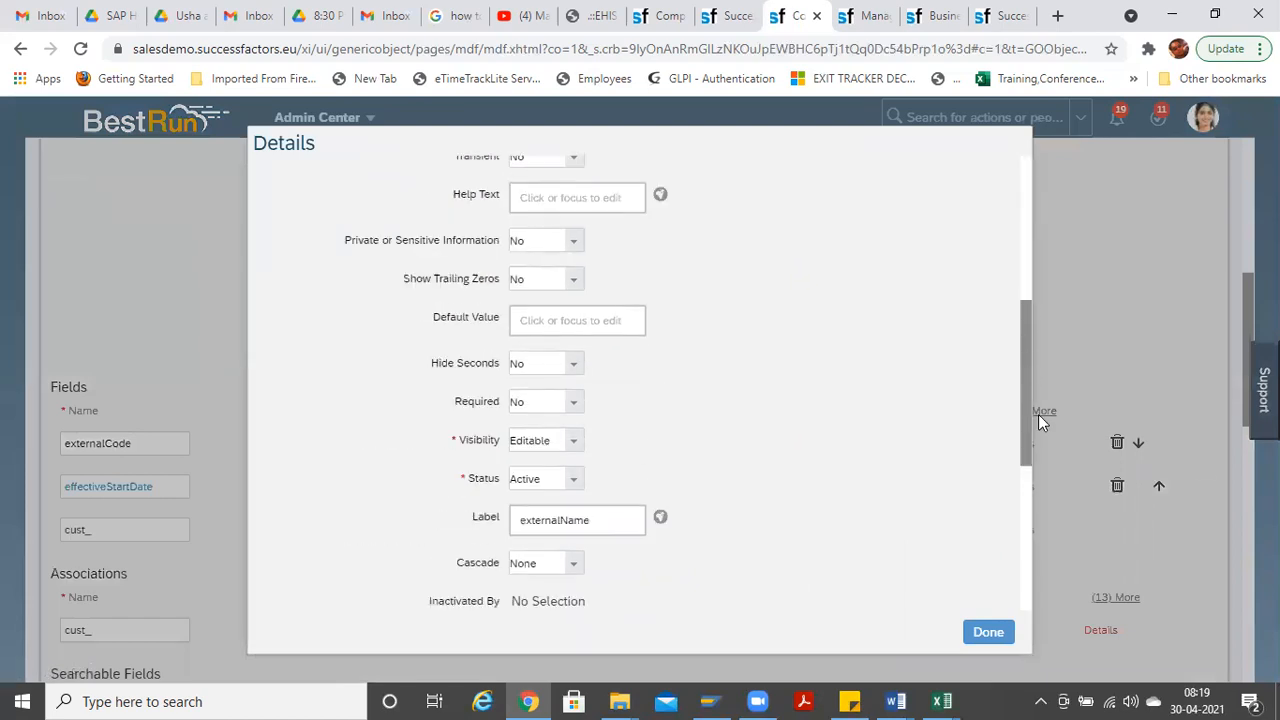
pyautogui.click(608, 520)
pyautogui.moveTo(608, 520); pyautogui.dragTo(397, 494)
pyautogui.write('Full Name')
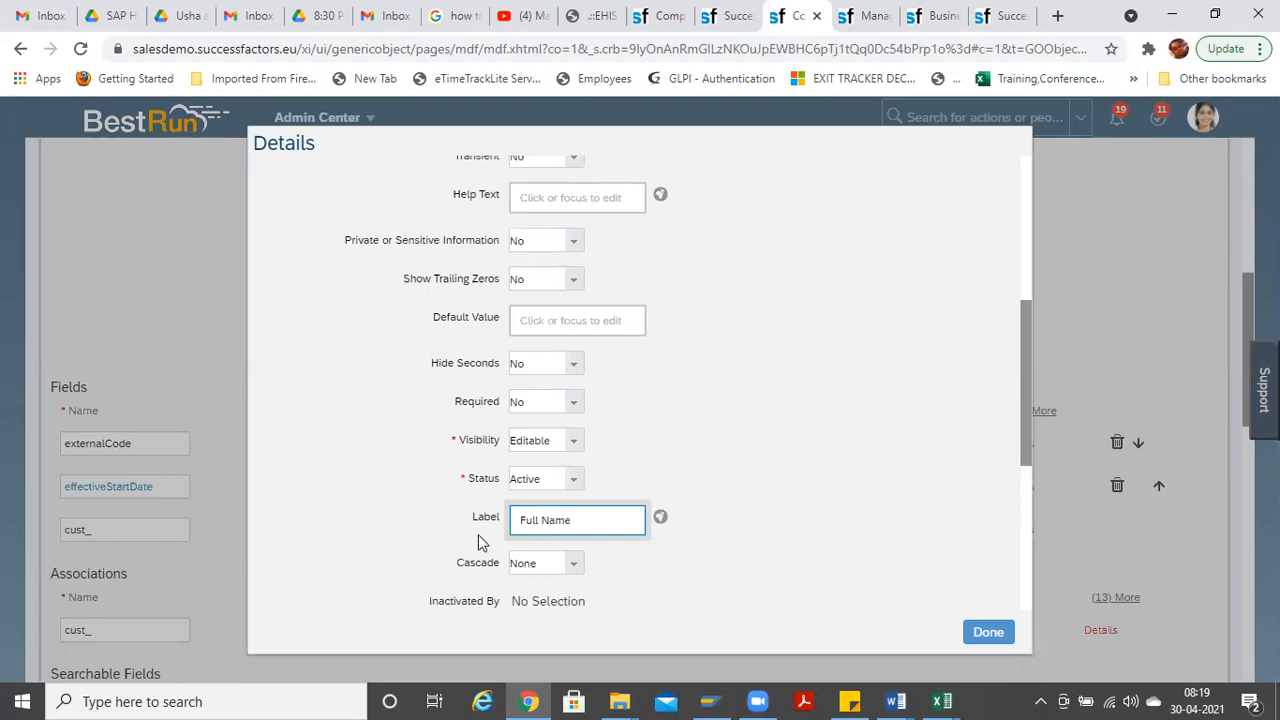
pyautogui.moveTo(592, 518); pyautogui.dragTo(277, 468)
pyautogui.hotkey('ctrl', 'c')
# Step: Fill the externalName label's Default Value and English (United Kingdom) translations with "Full Name" and finish the field's details
pyautogui.click(660, 518)
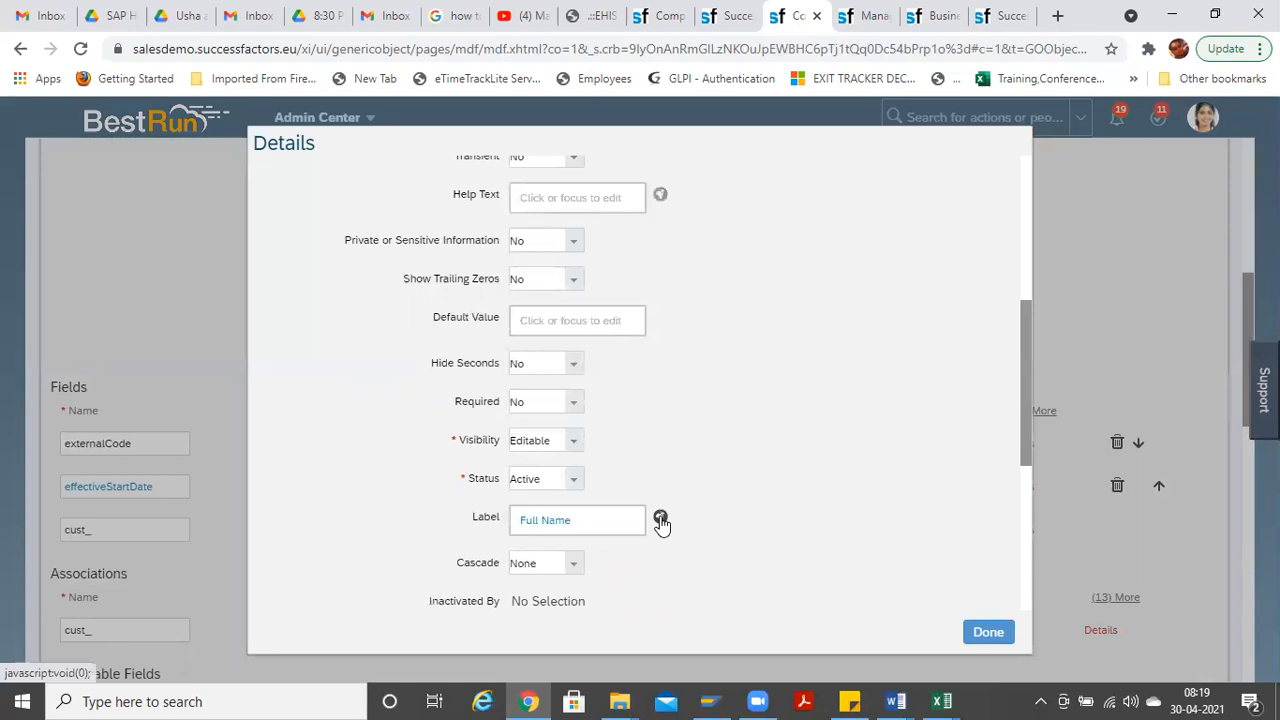
pyautogui.click(660, 517)
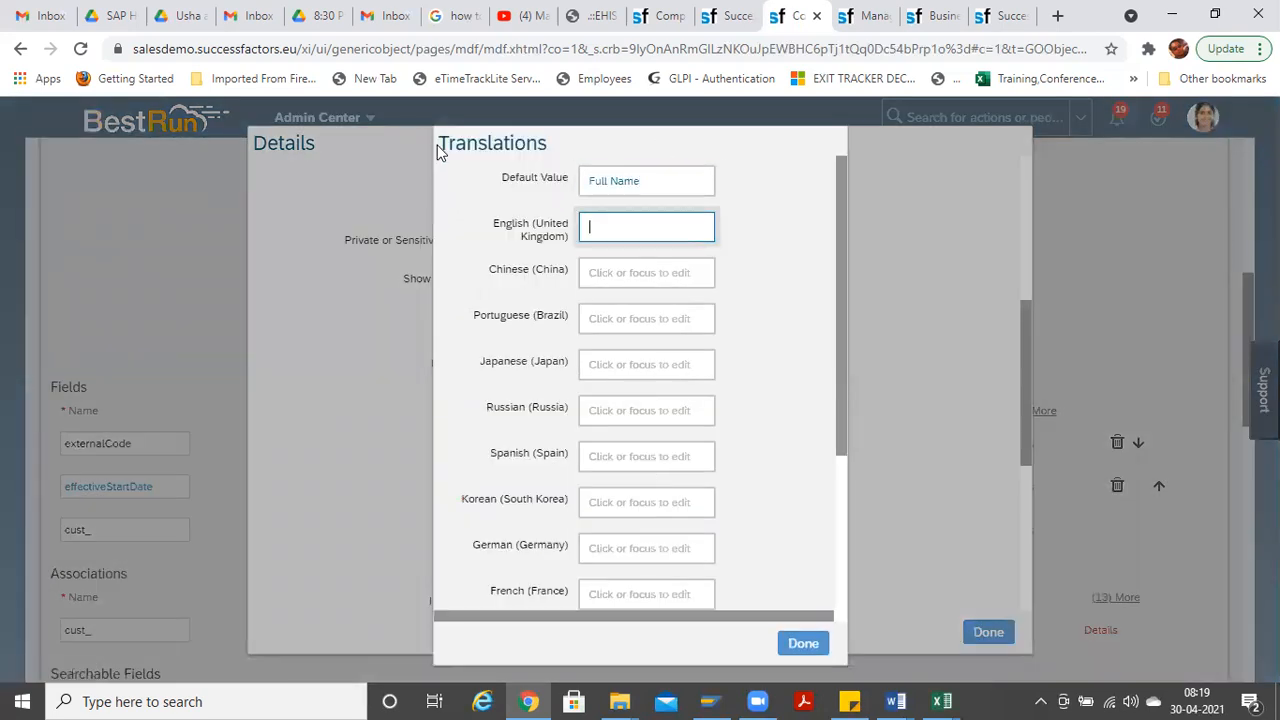
pyautogui.hotkey('ctrl', 'v')
pyautogui.click(803, 643)
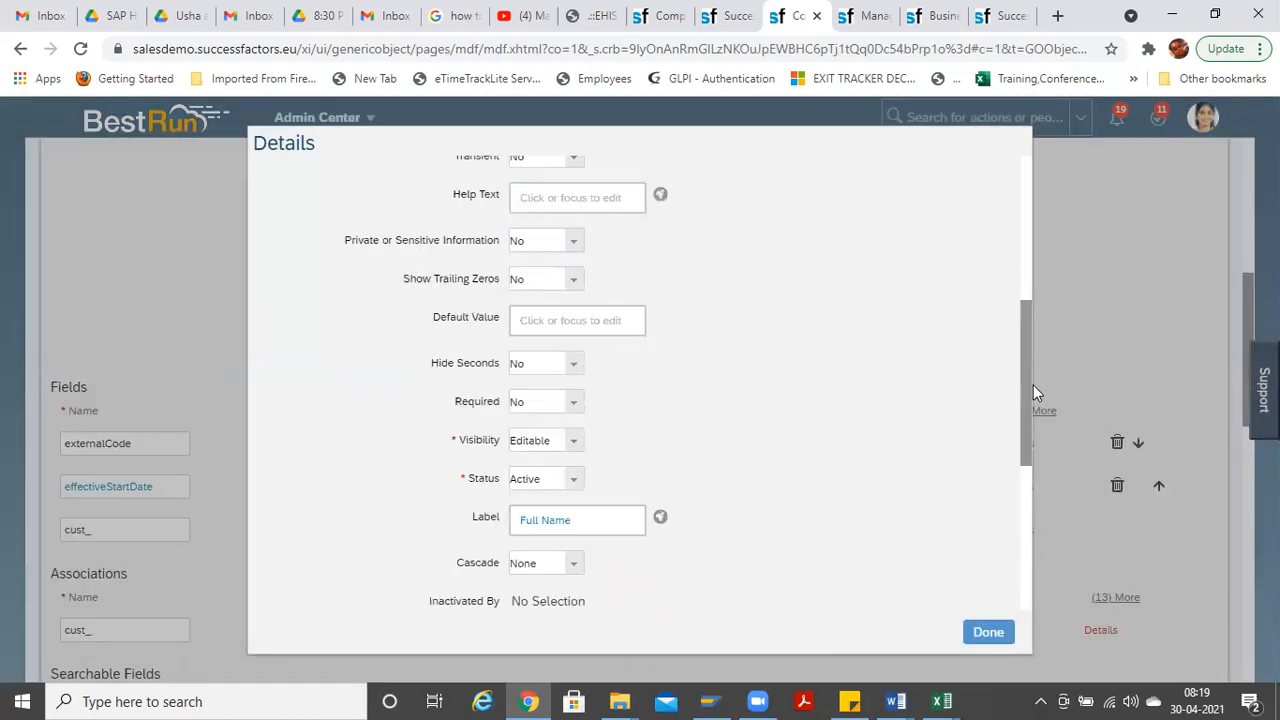
pyautogui.moveTo(1031, 384); pyautogui.dragTo(969, 649)
pyautogui.click(988, 633)
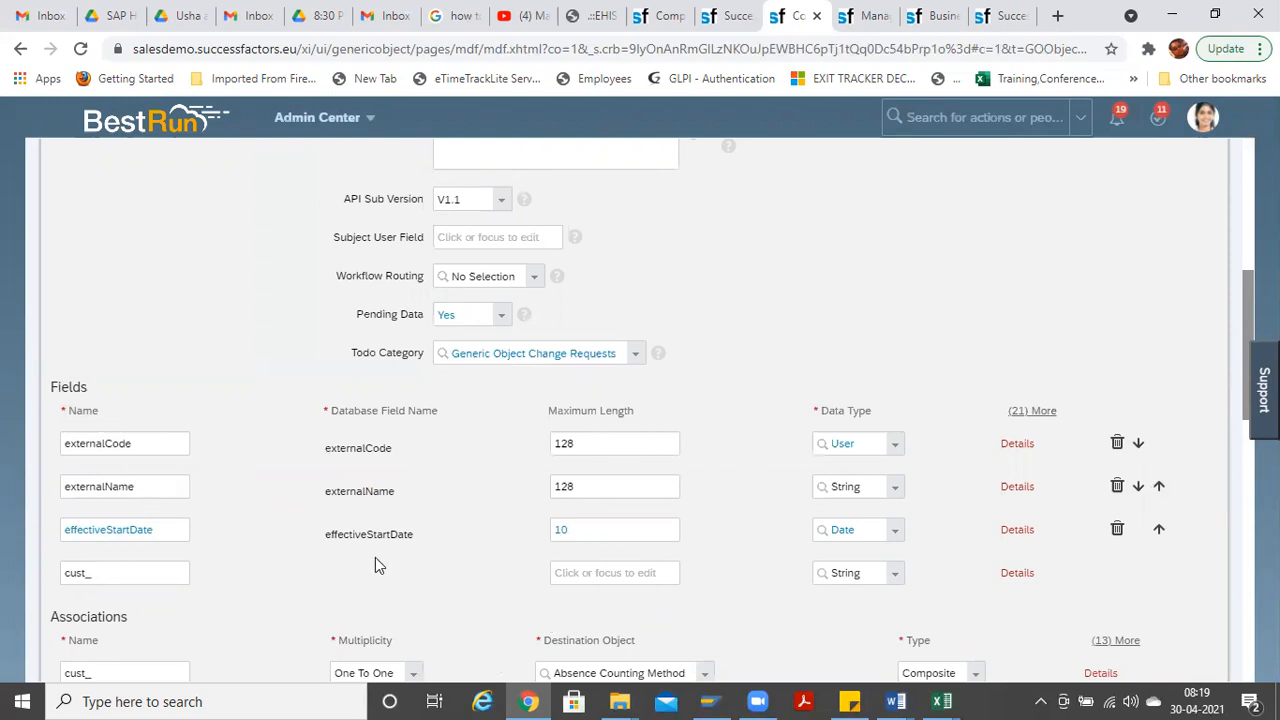
# Step: Add a custom field named First_Name to the object with a maximum length of 128
pyautogui.click(133, 574)
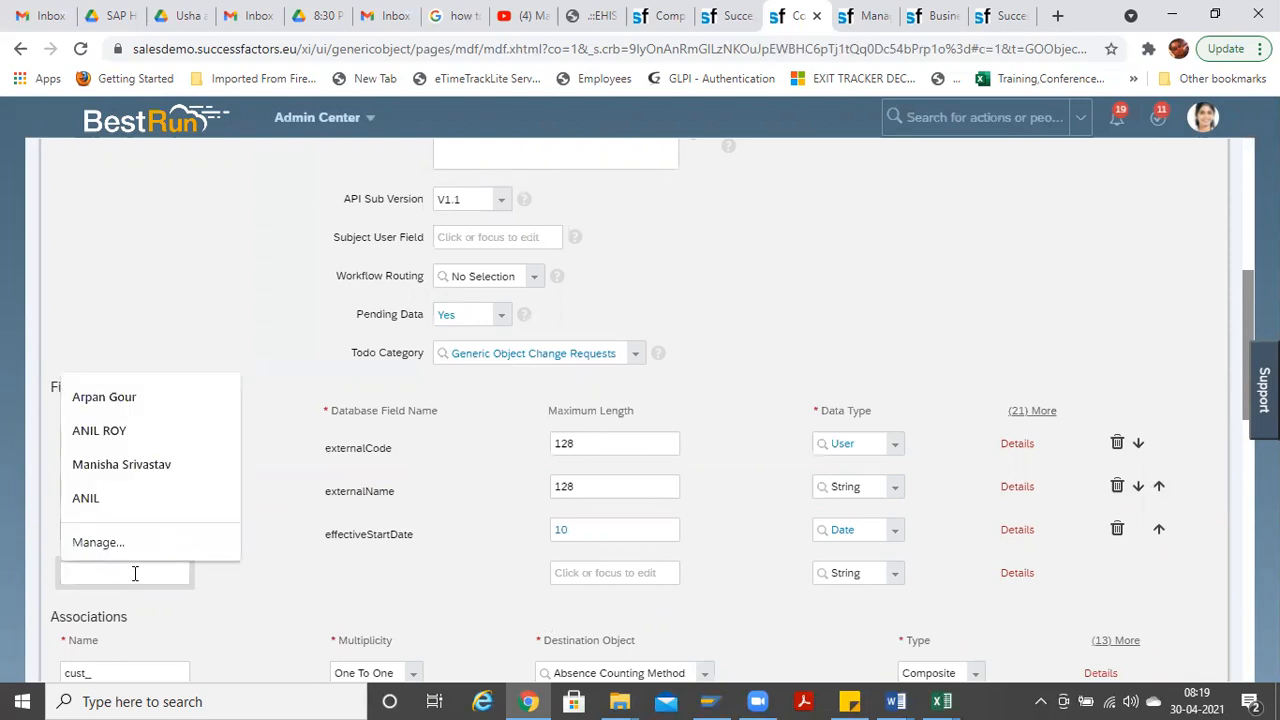
pyautogui.write('First_Name')
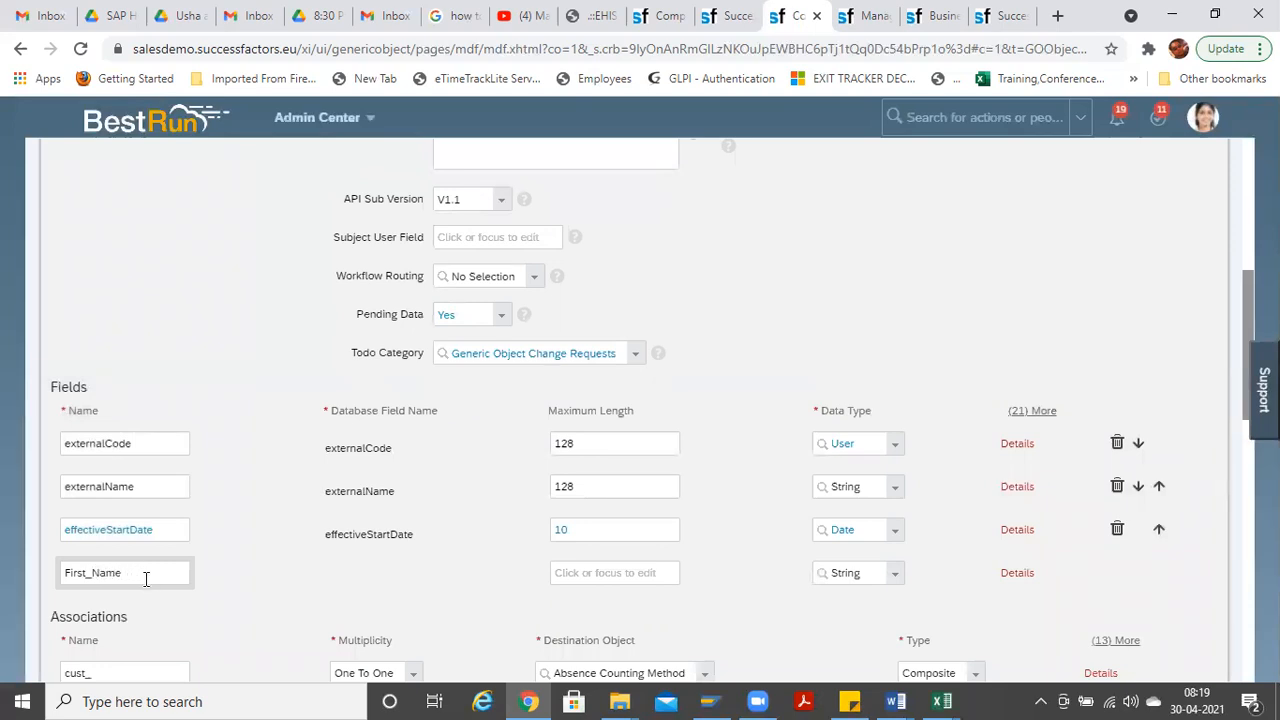
pyautogui.click(584, 573)
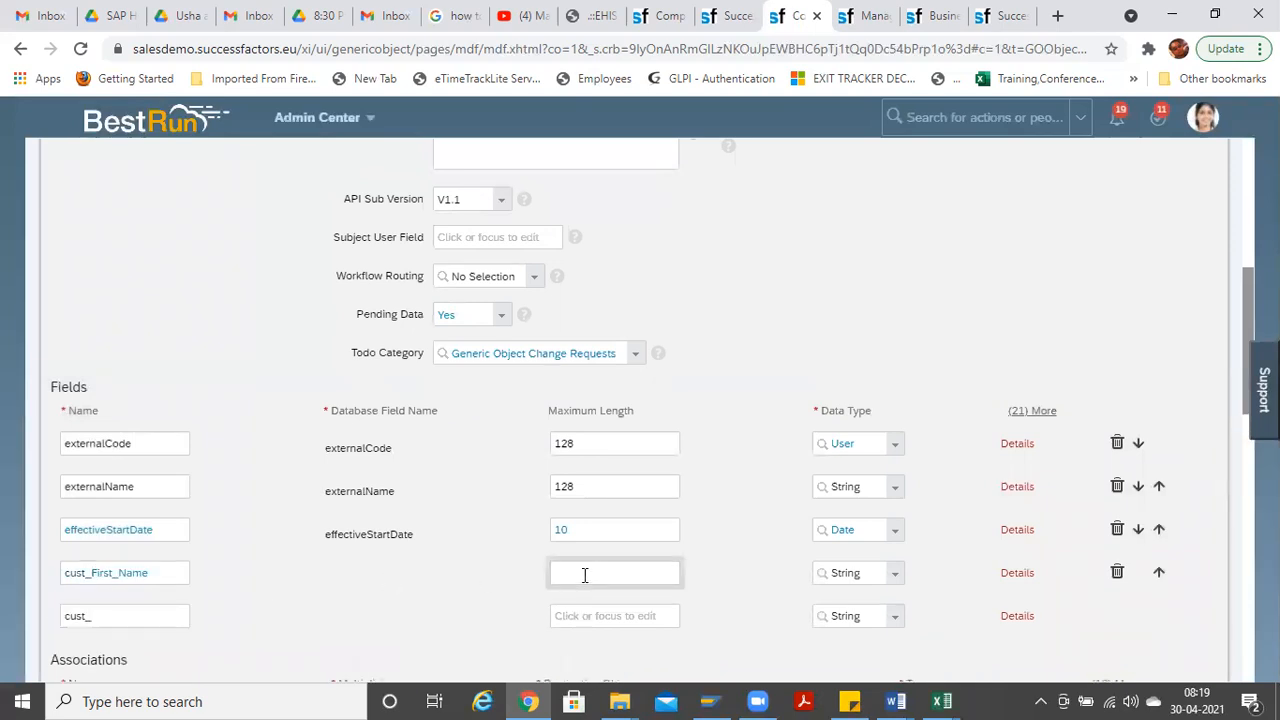
pyautogui.write('12')
pyautogui.press('BackSpace')
pyautogui.press('BackSpace')
pyautogui.write('200')
pyautogui.press('BackSpace')
pyautogui.press('BackSpace')
pyautogui.write('128')
pyautogui.click(618, 581)
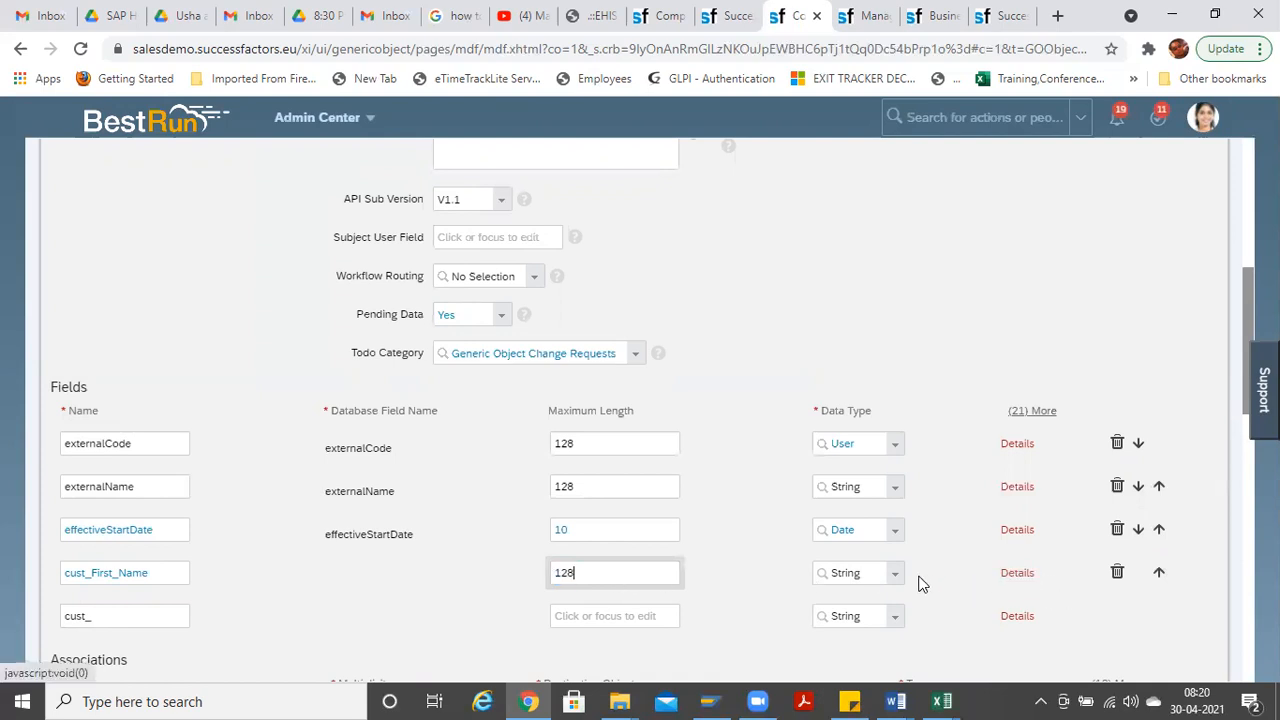
# Step: Enter "First Name" as the label in the cust_First_Name field's details and copy the label text
pyautogui.click(1012, 577)
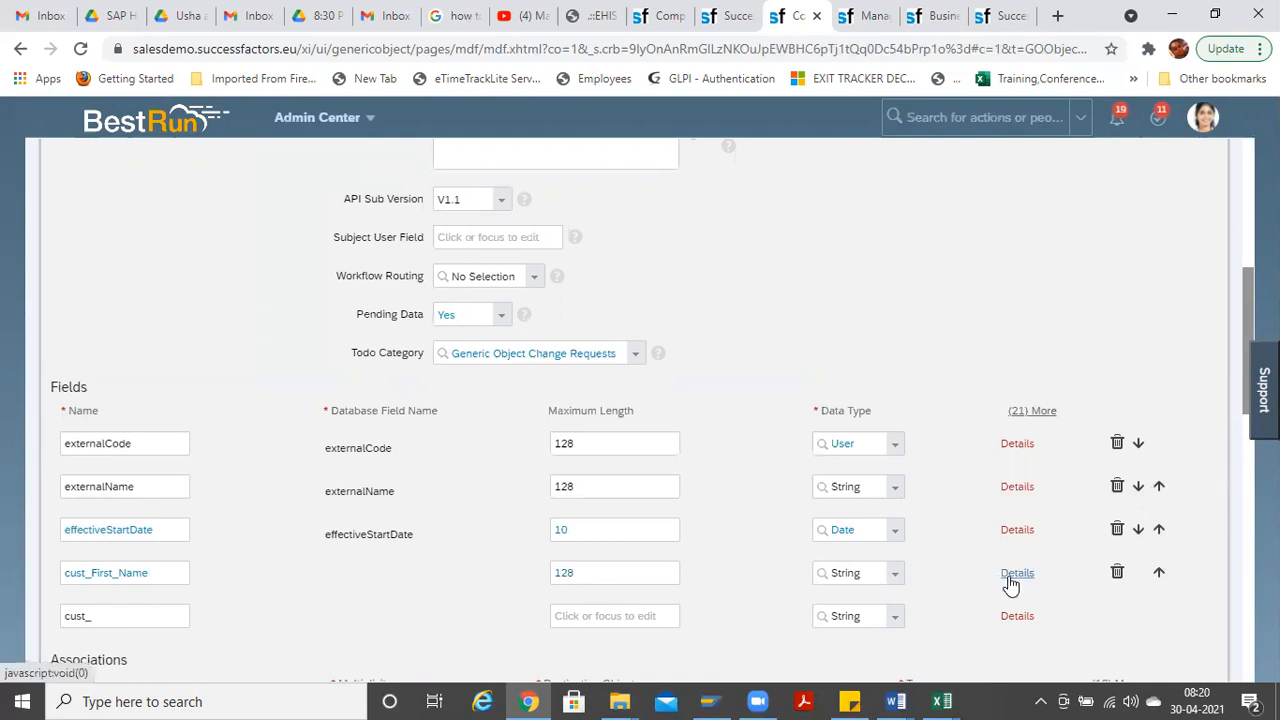
pyautogui.scroll(-4, 1033, 285)
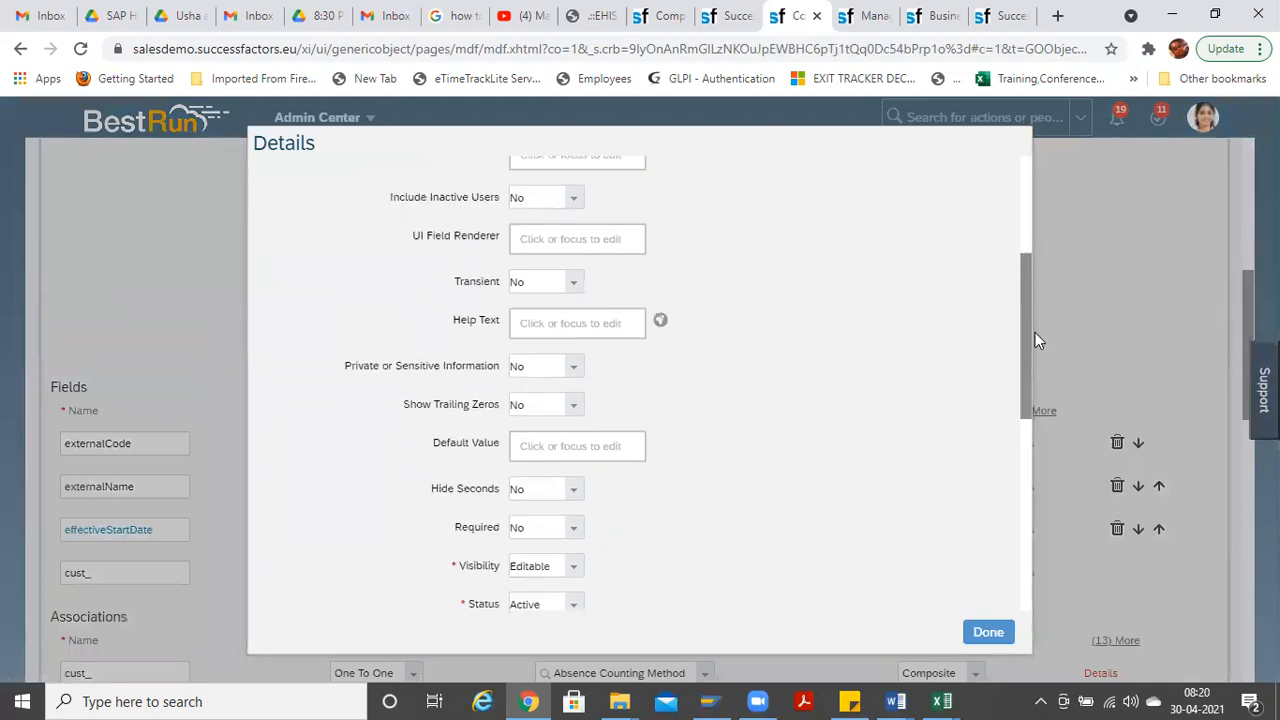
pyautogui.click(585, 474)
pyautogui.write('First Name')
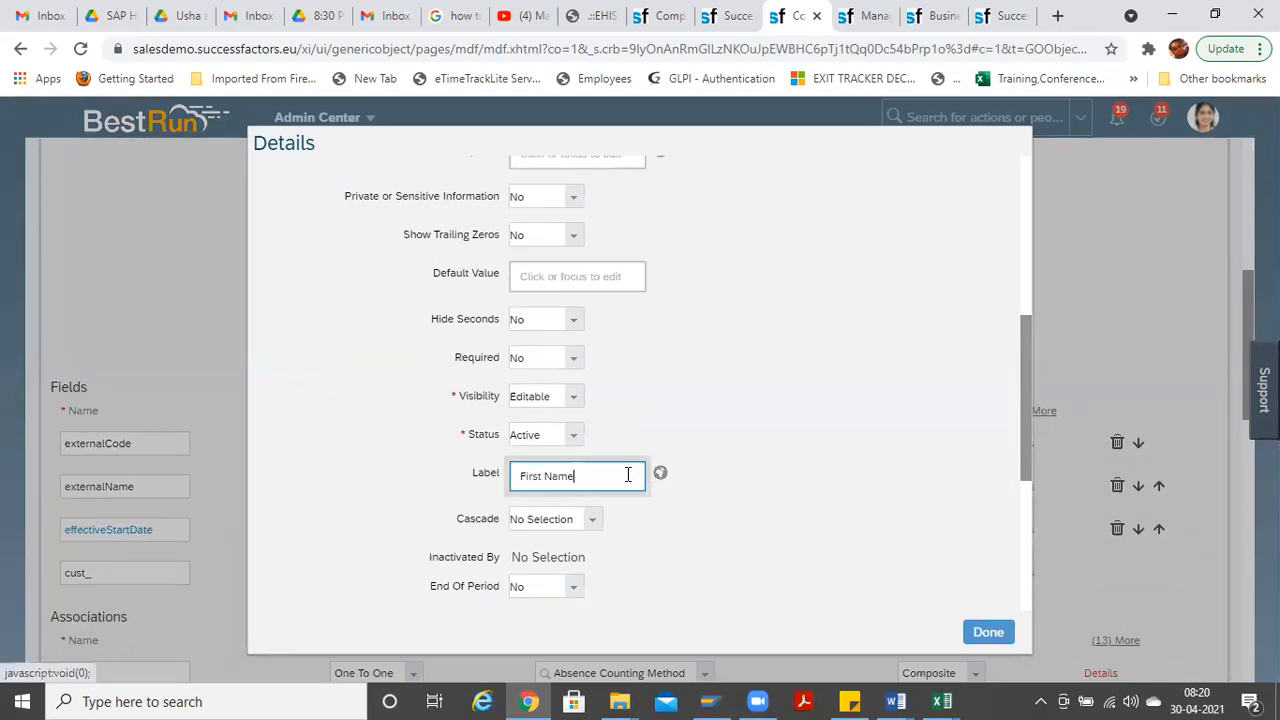
pyautogui.moveTo(626, 474); pyautogui.dragTo(180, 430)
pyautogui.hotkey('ctrl', 'c')
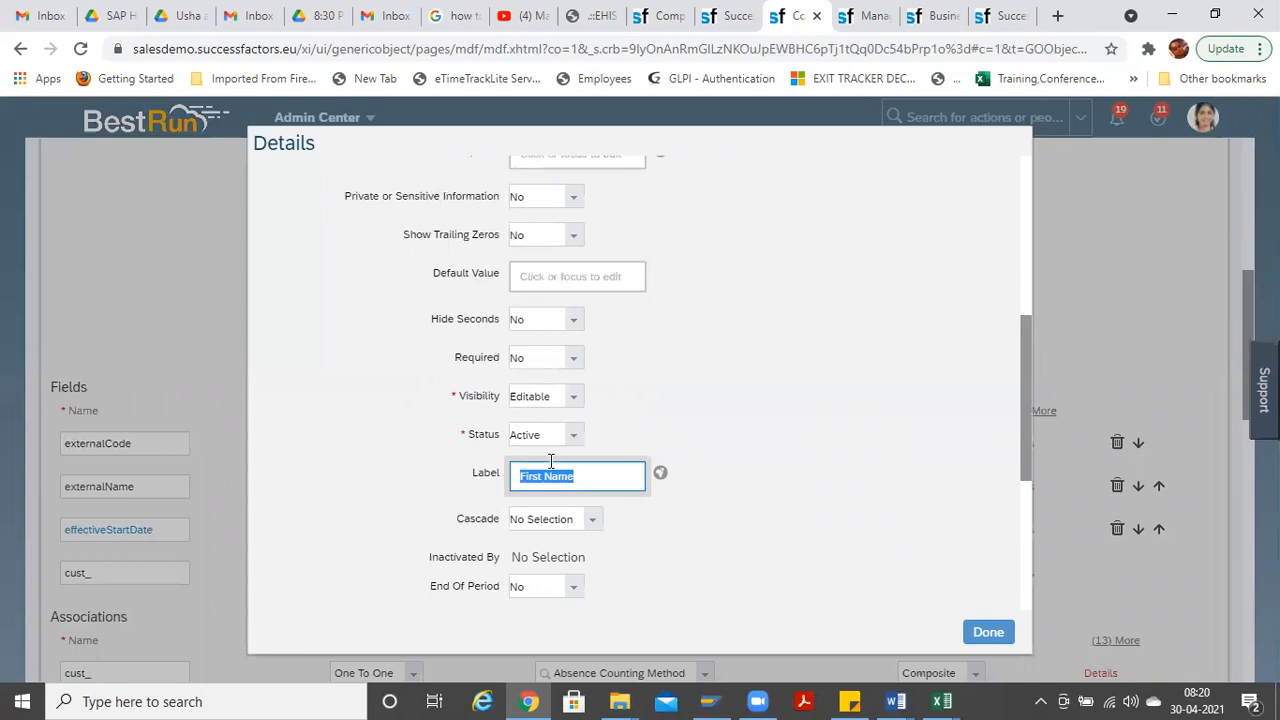
# Step: Fill the label's Default Value and English (United Kingdom) translations with "First Name" and finish the field's details
pyautogui.click(661, 474)
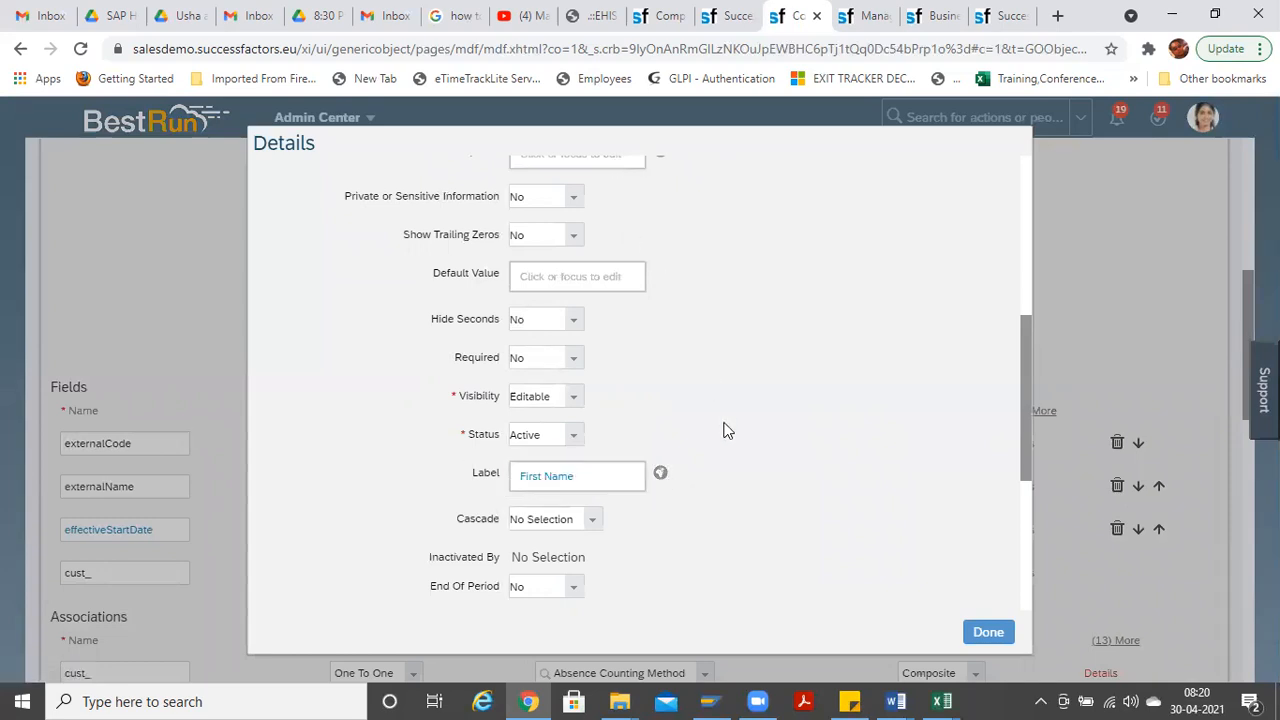
pyautogui.click(660, 476)
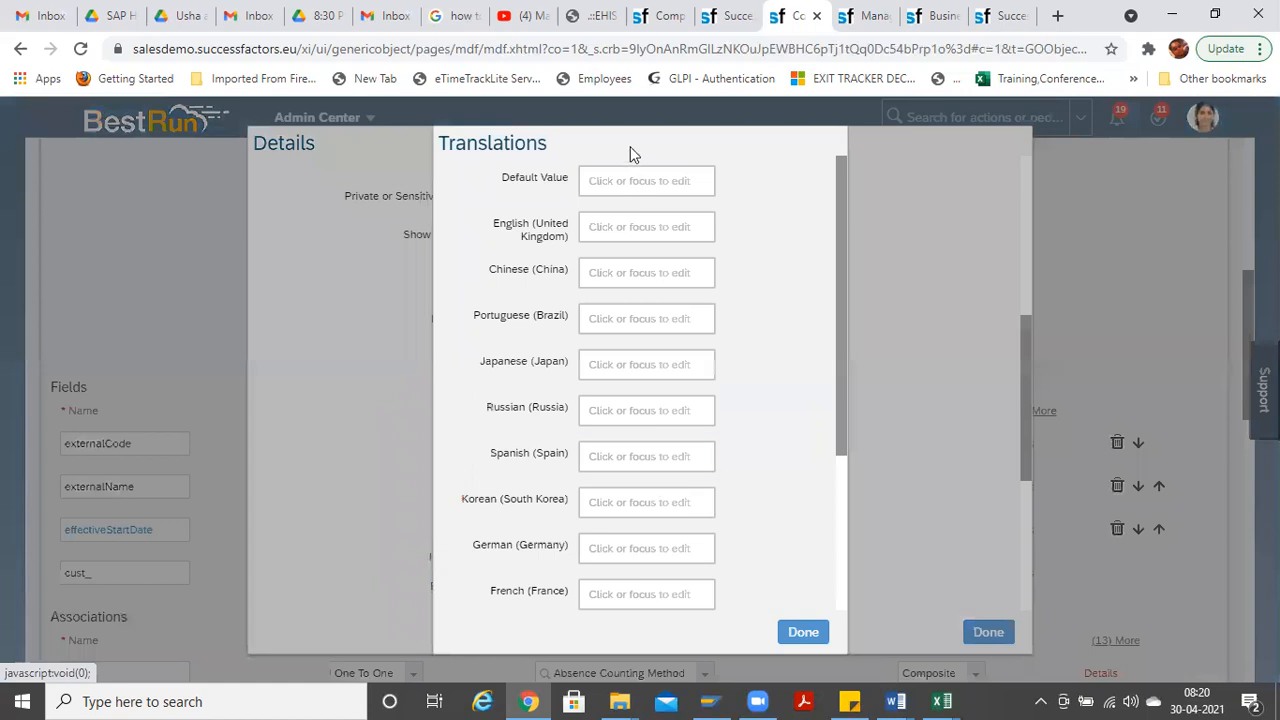
pyautogui.click(630, 178)
pyautogui.hotkey('ctrl', 'v')
pyautogui.press('Tab')
pyautogui.hotkey('ctrl', 'v')
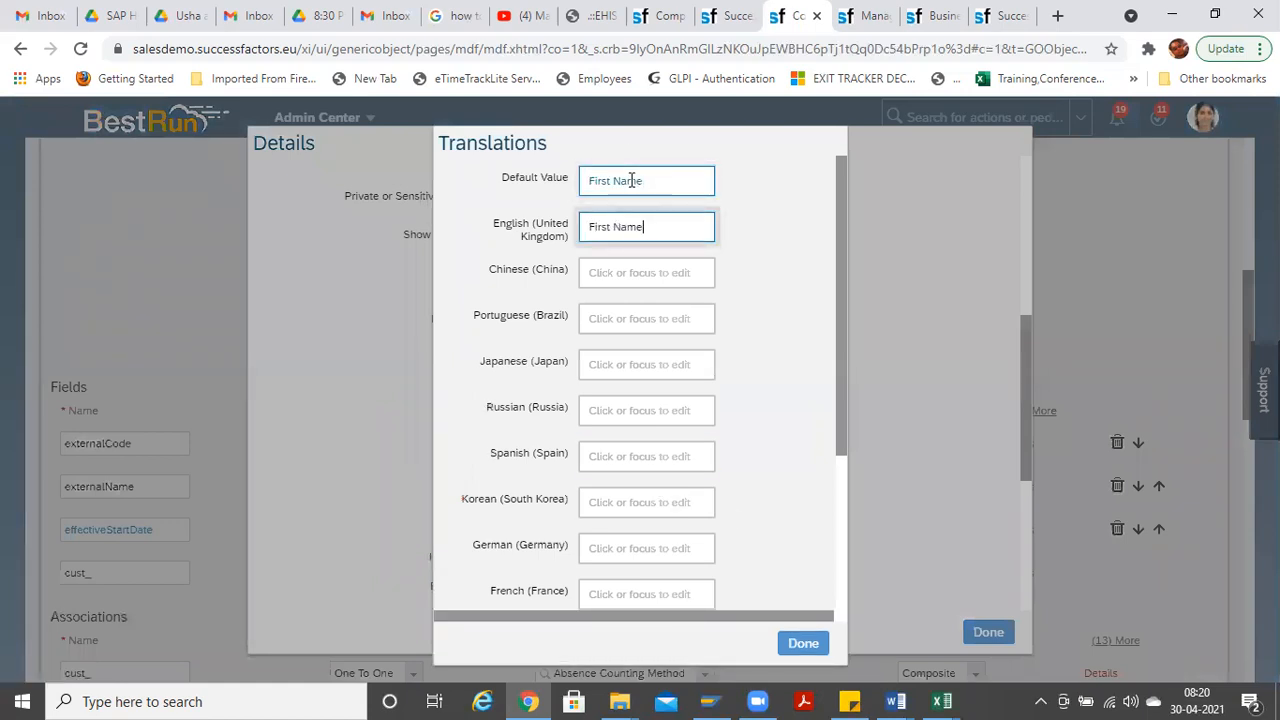
pyautogui.click(805, 643)
pyautogui.click(986, 633)
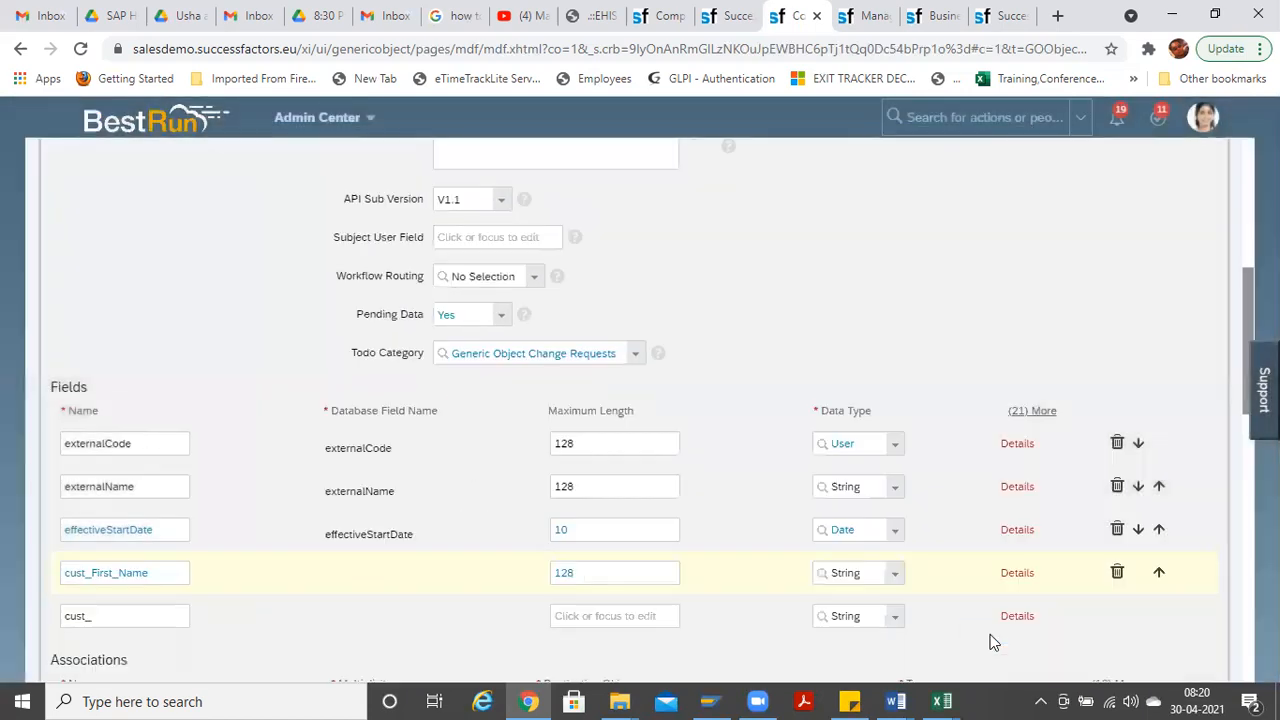
# Step: Add a custom field named Last_Name with a maximum length of 128, keeping its String data type
pyautogui.click(123, 616)
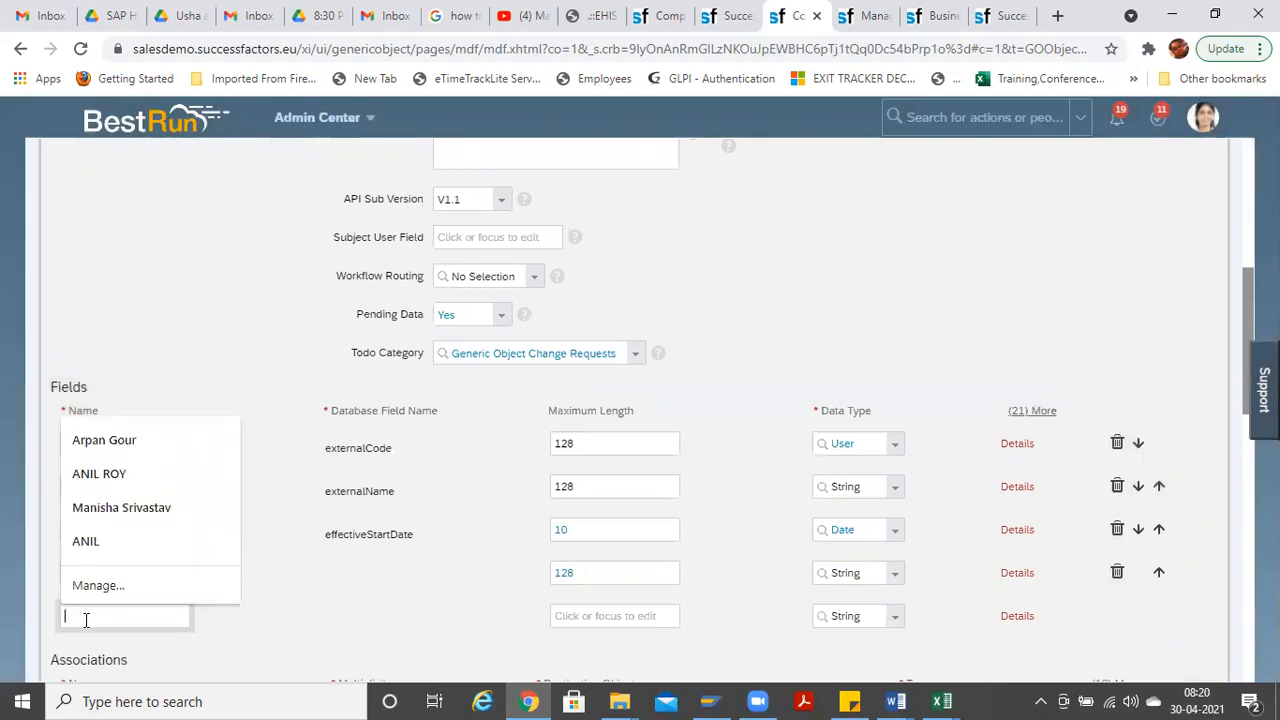
pyautogui.write('Last_')
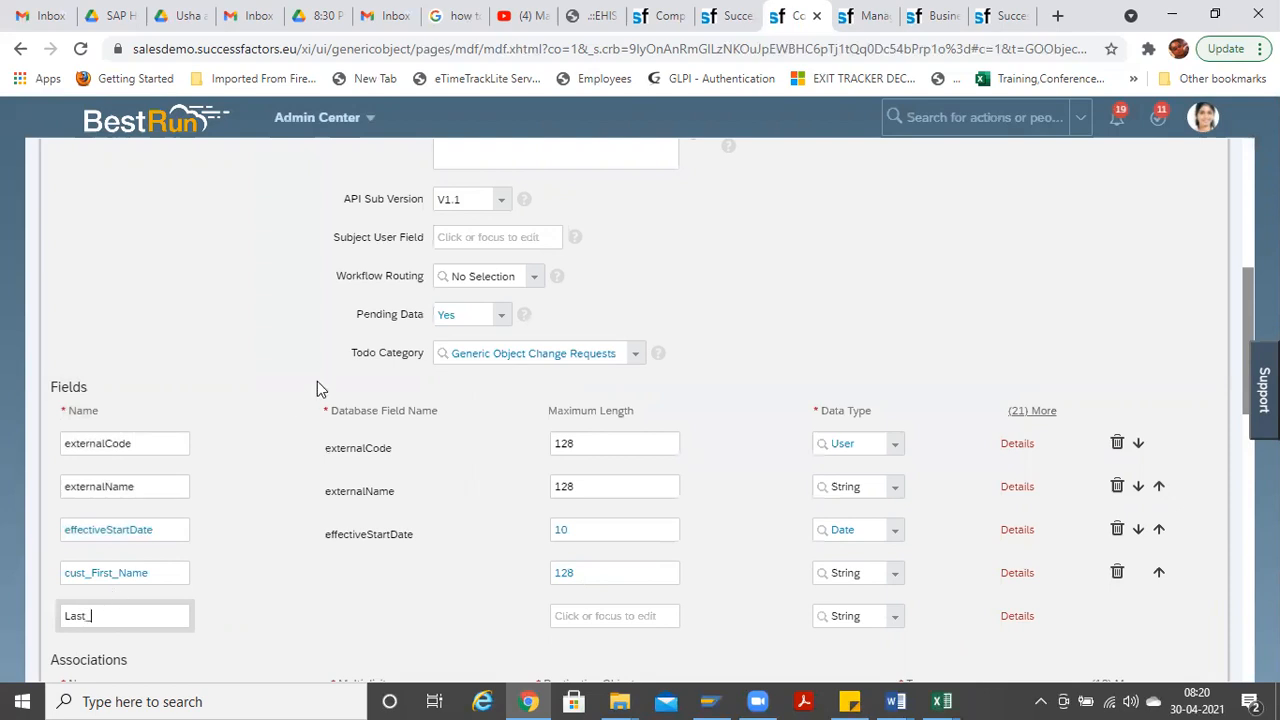
pyautogui.write('Name')
pyautogui.click(633, 616)
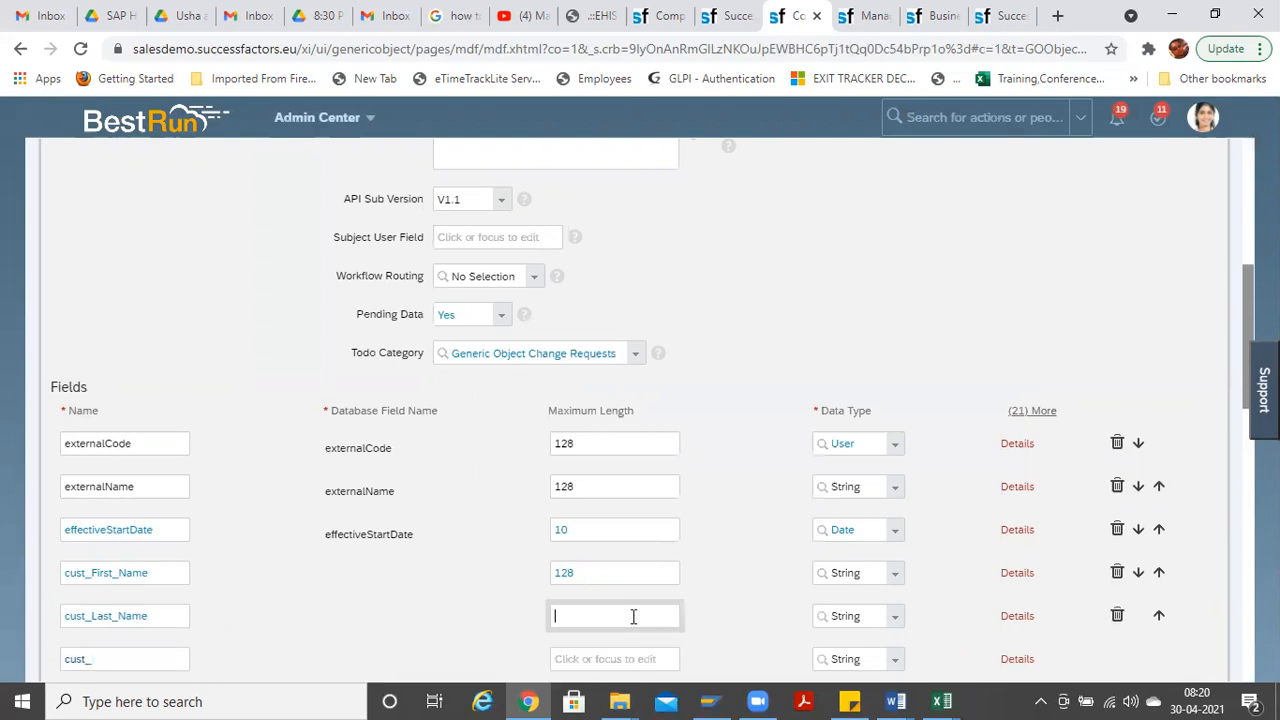
pyautogui.click(897, 624)
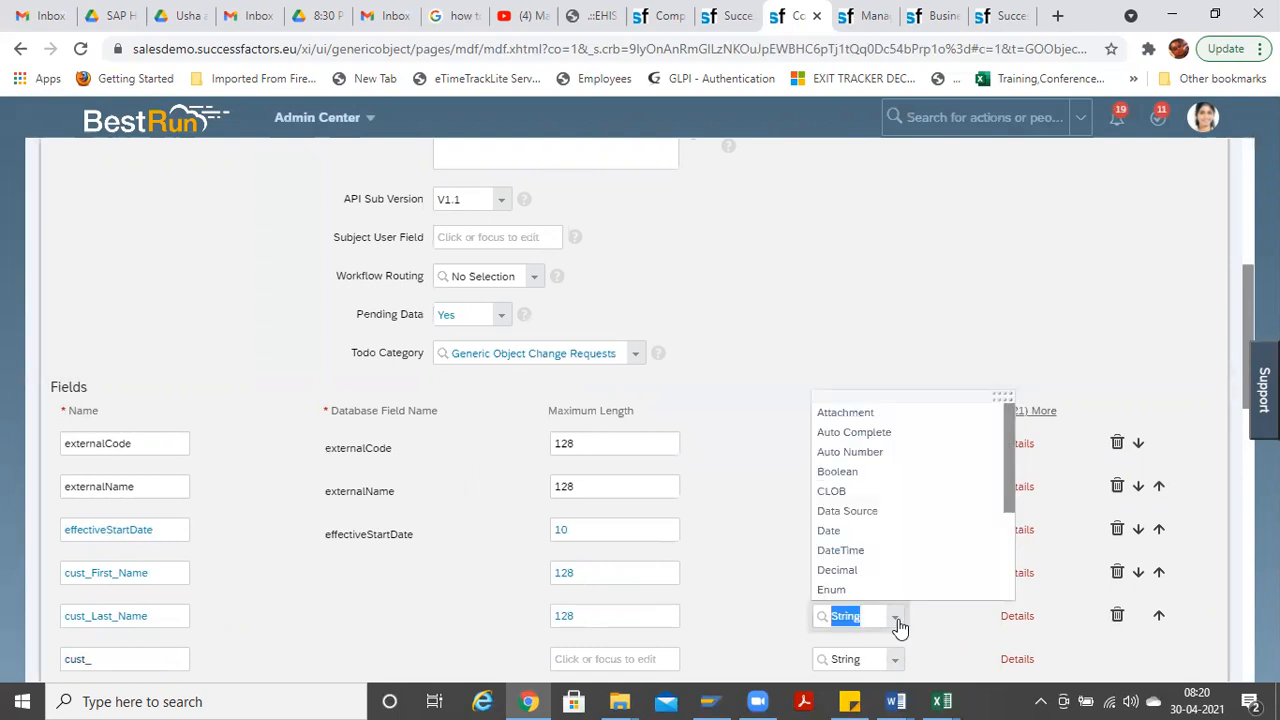
# Step: Enter "Last Name" as the label in the cust_Last_Name field's details and copy the label text
pyautogui.click(1010, 617)
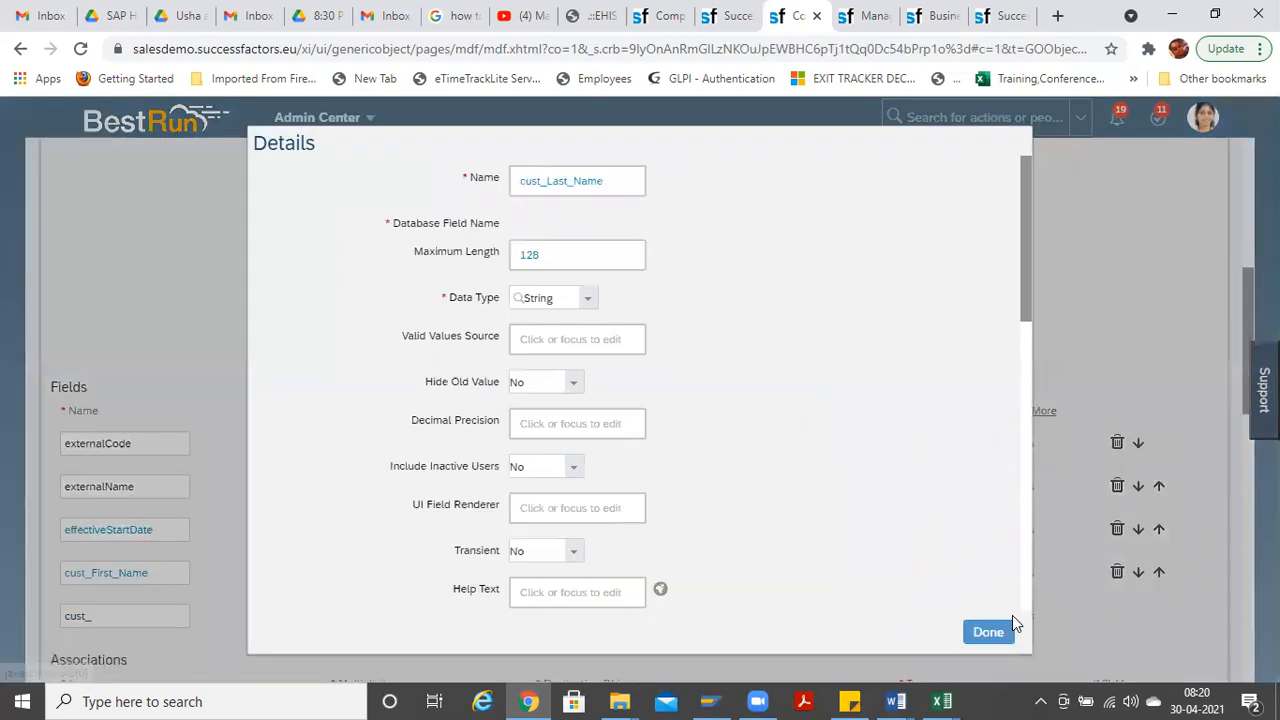
pyautogui.moveTo(1021, 270); pyautogui.dragTo(1020, 445)
pyautogui.click(532, 452)
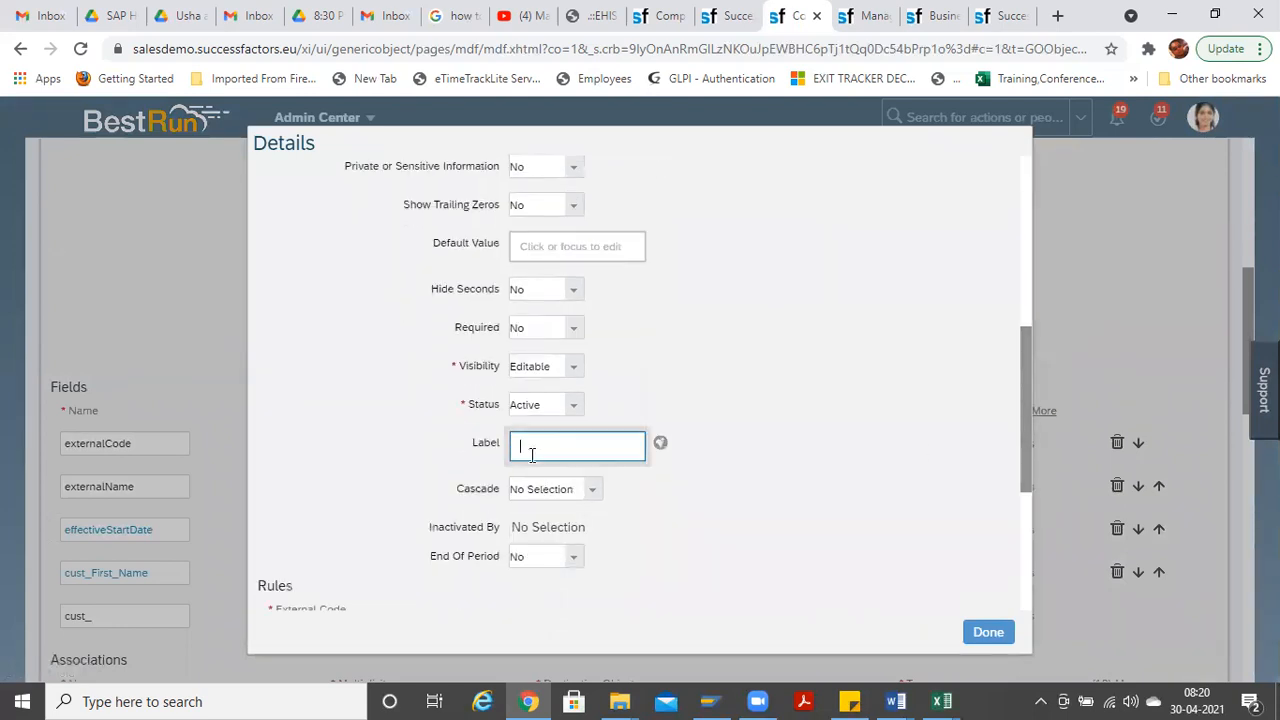
pyautogui.write('Last Name')
pyautogui.hotkey('ctrl', 'a')
pyautogui.hotkey('ctrl', 'c')
# Step: Fill the label's Default Value and English (United Kingdom) translations with "Last Name" and finish the field's details
pyautogui.click(659, 447)
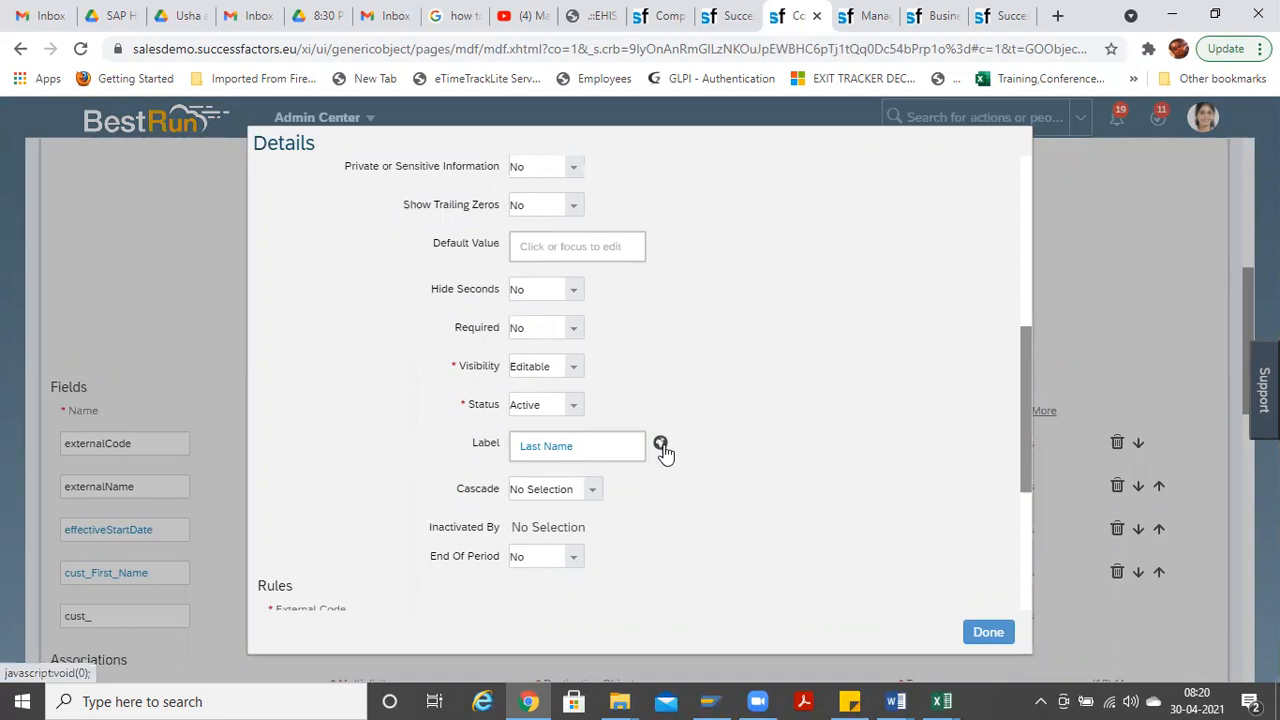
pyautogui.click(662, 447)
pyautogui.click(620, 180)
pyautogui.hotkey('ctrl', 'v')
pyautogui.click(624, 220)
pyautogui.hotkey('ctrl', 'v')
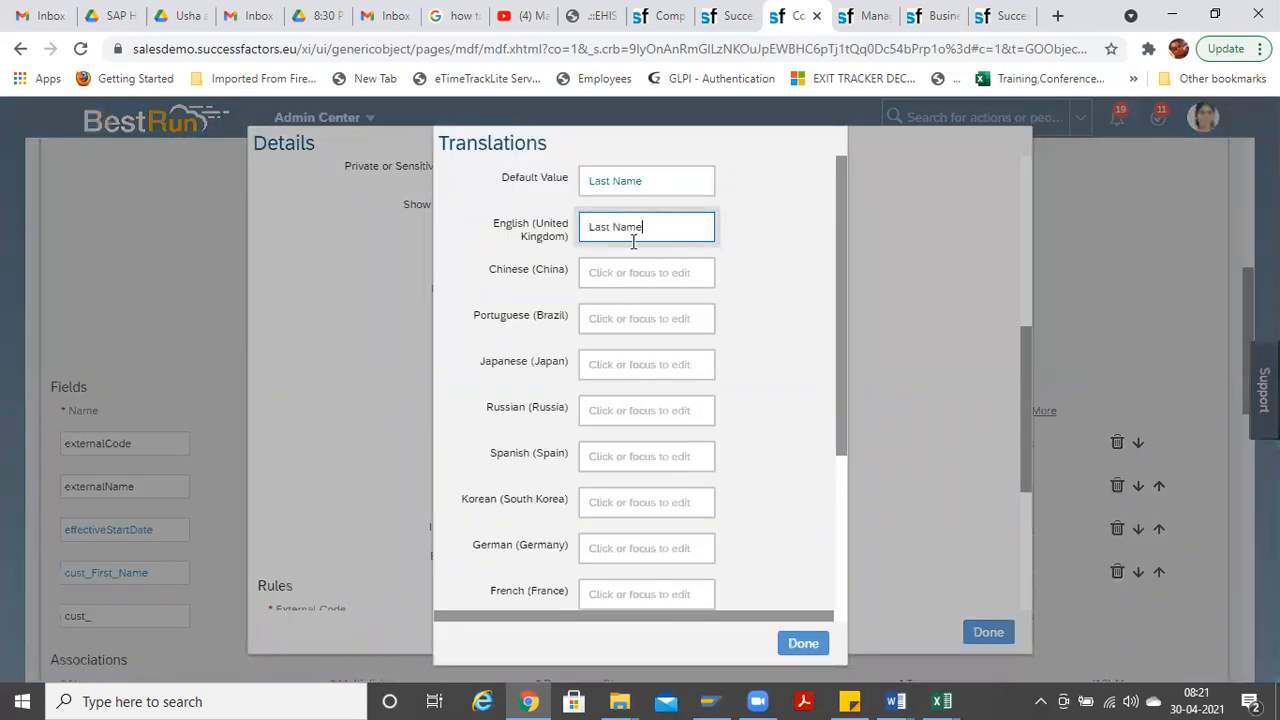
pyautogui.click(805, 642)
pyautogui.click(986, 632)
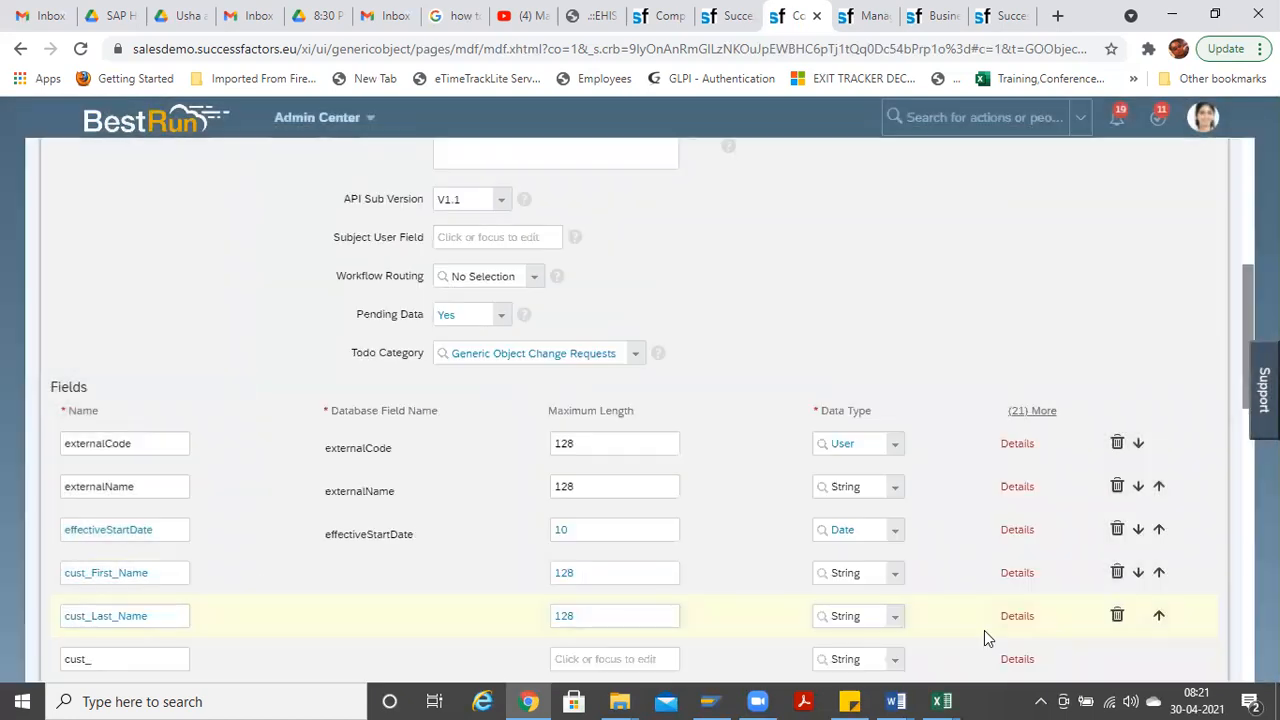
# Step: Add a custom field named HiringDate with a maximum length of 10 and the Date data type
pyautogui.click(122, 657)
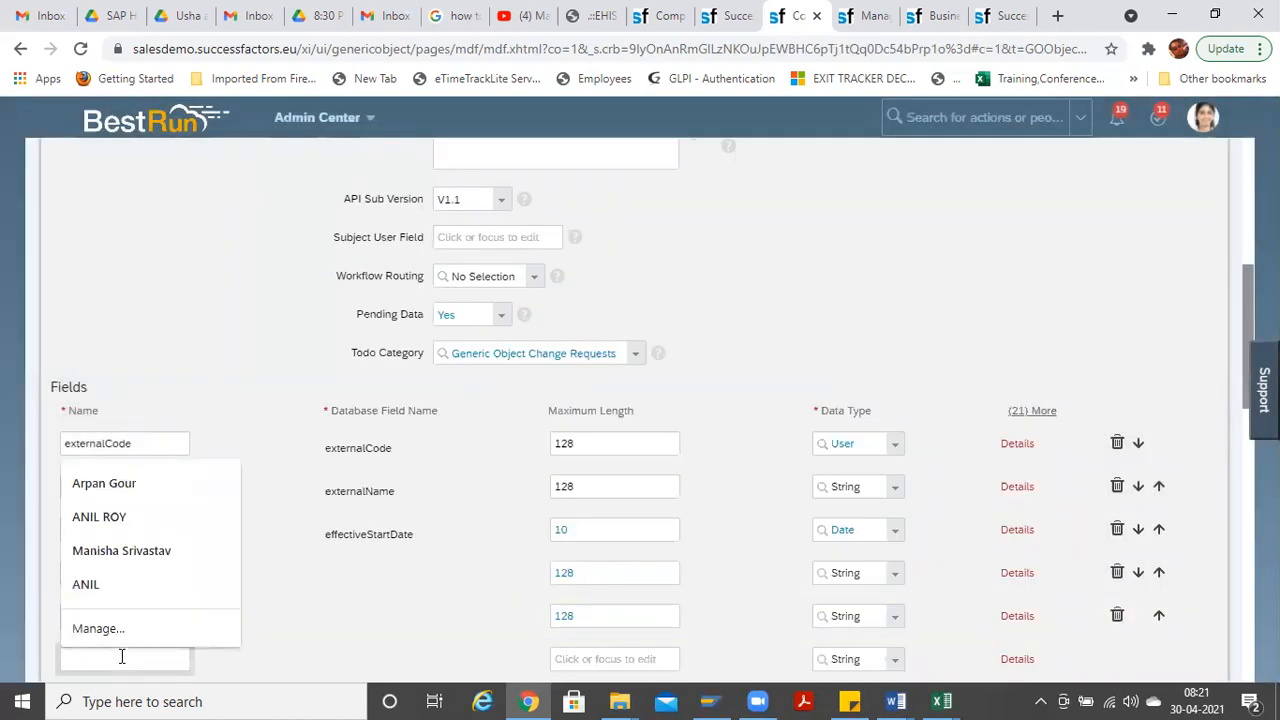
pyautogui.write('Hiring')
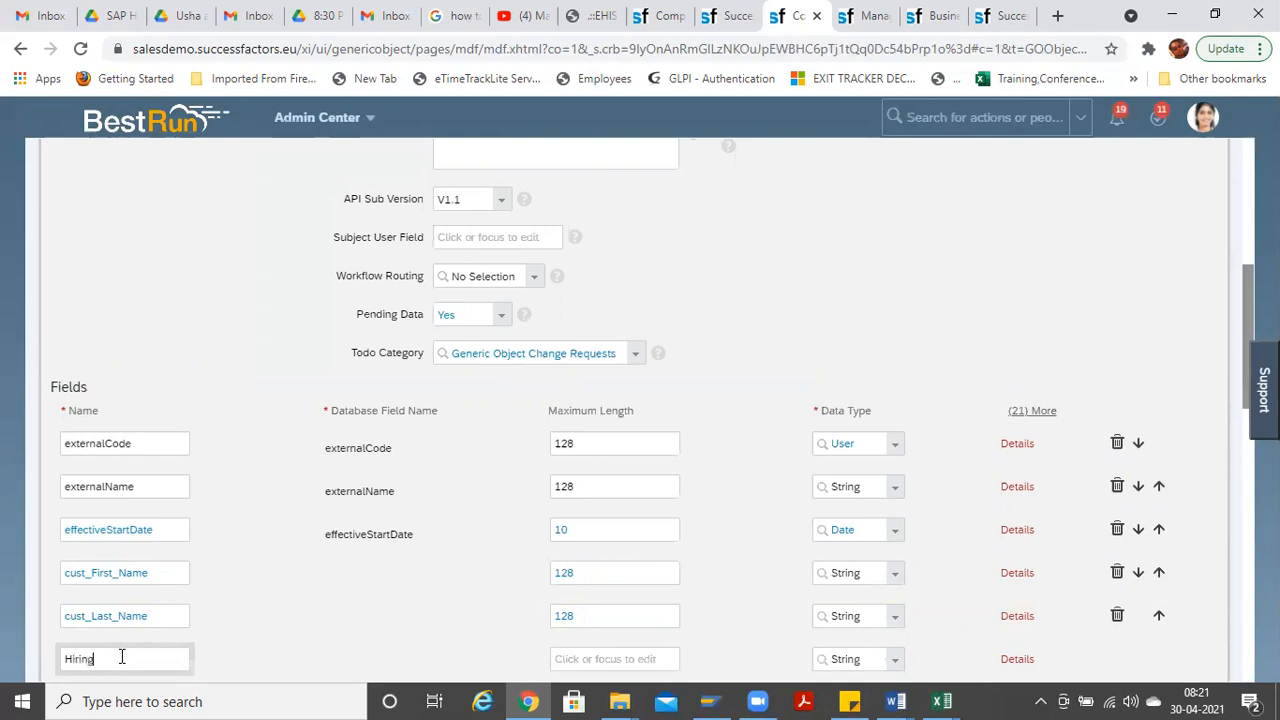
pyautogui.write('Date')
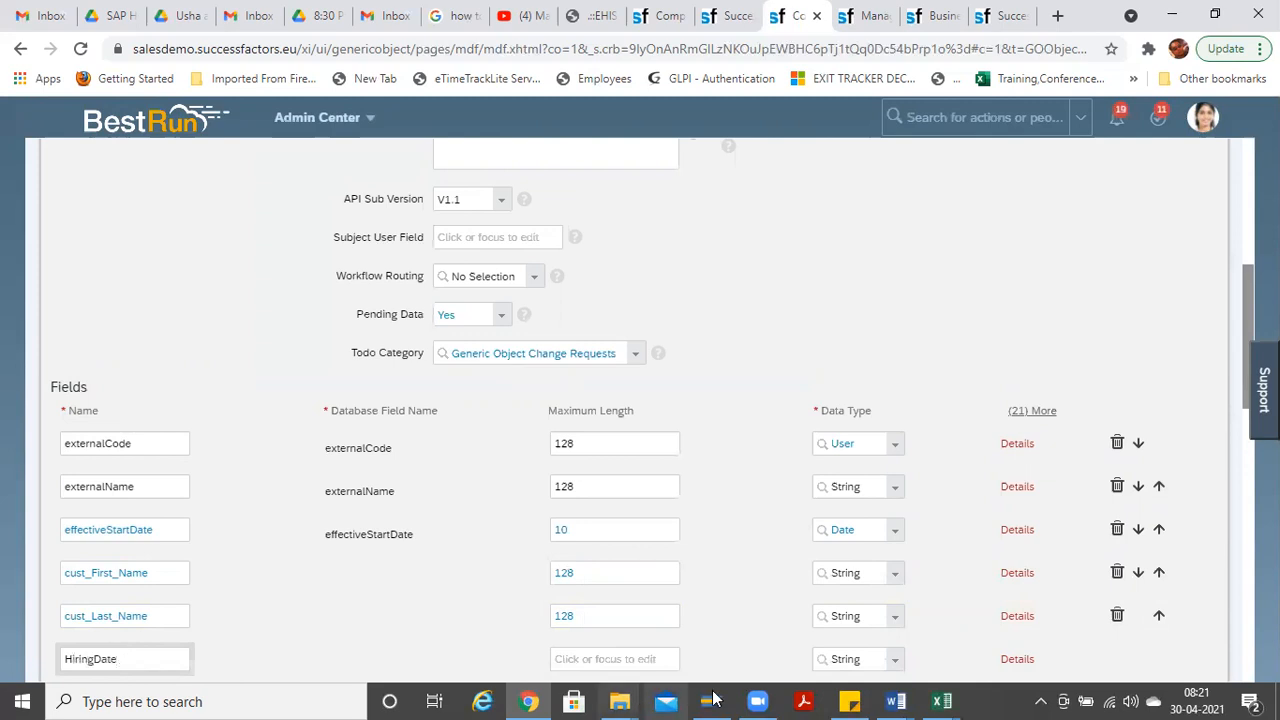
pyautogui.click(654, 655)
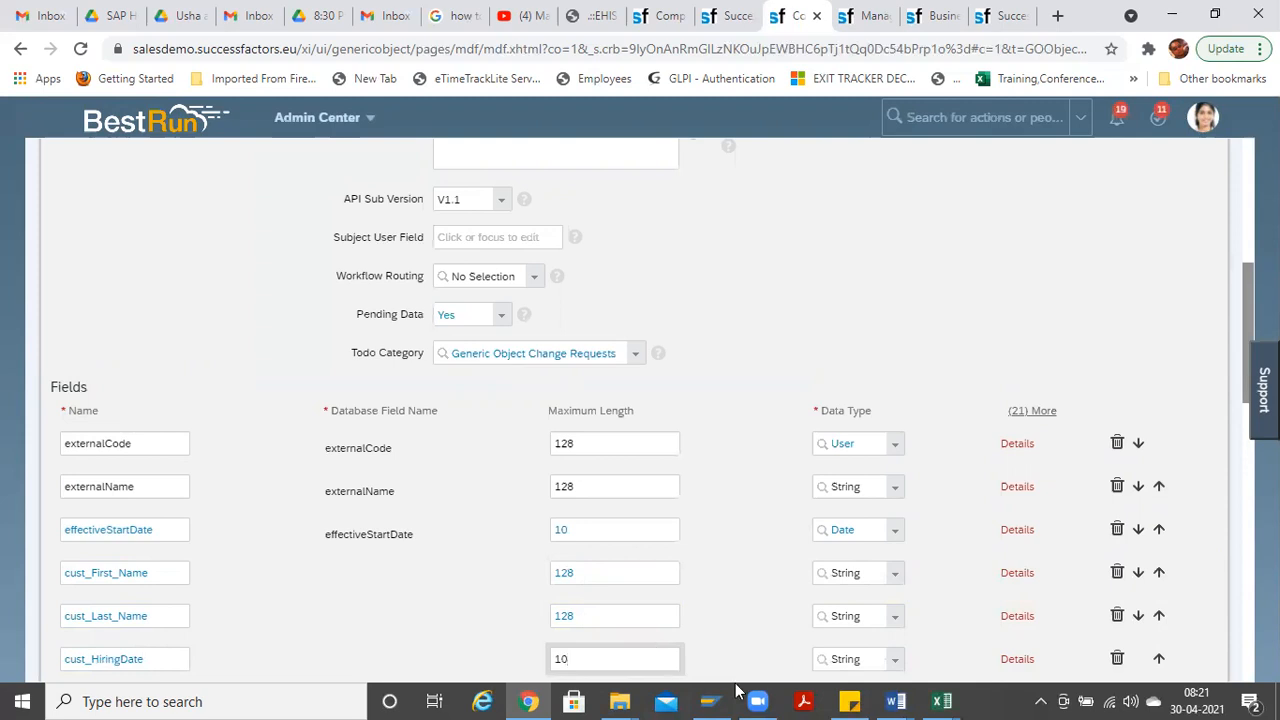
pyautogui.scroll(-2, 838, 493)
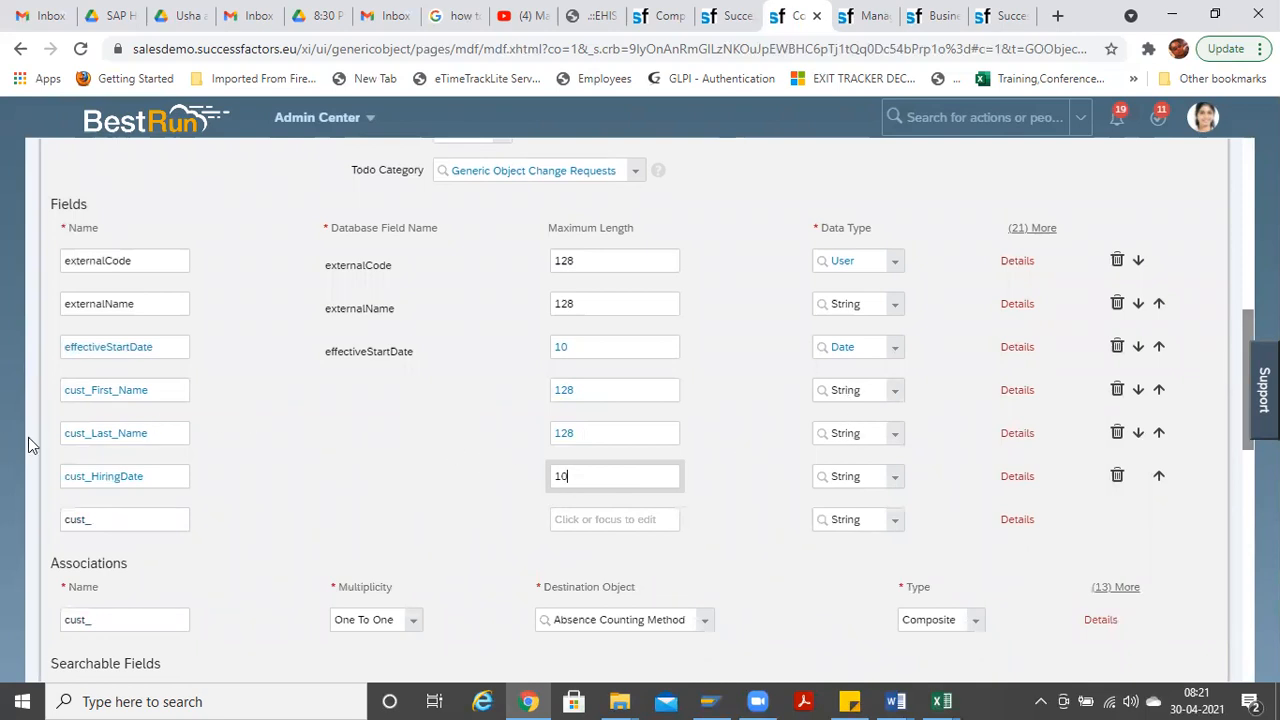
pyautogui.click(896, 485)
pyautogui.click(896, 485)
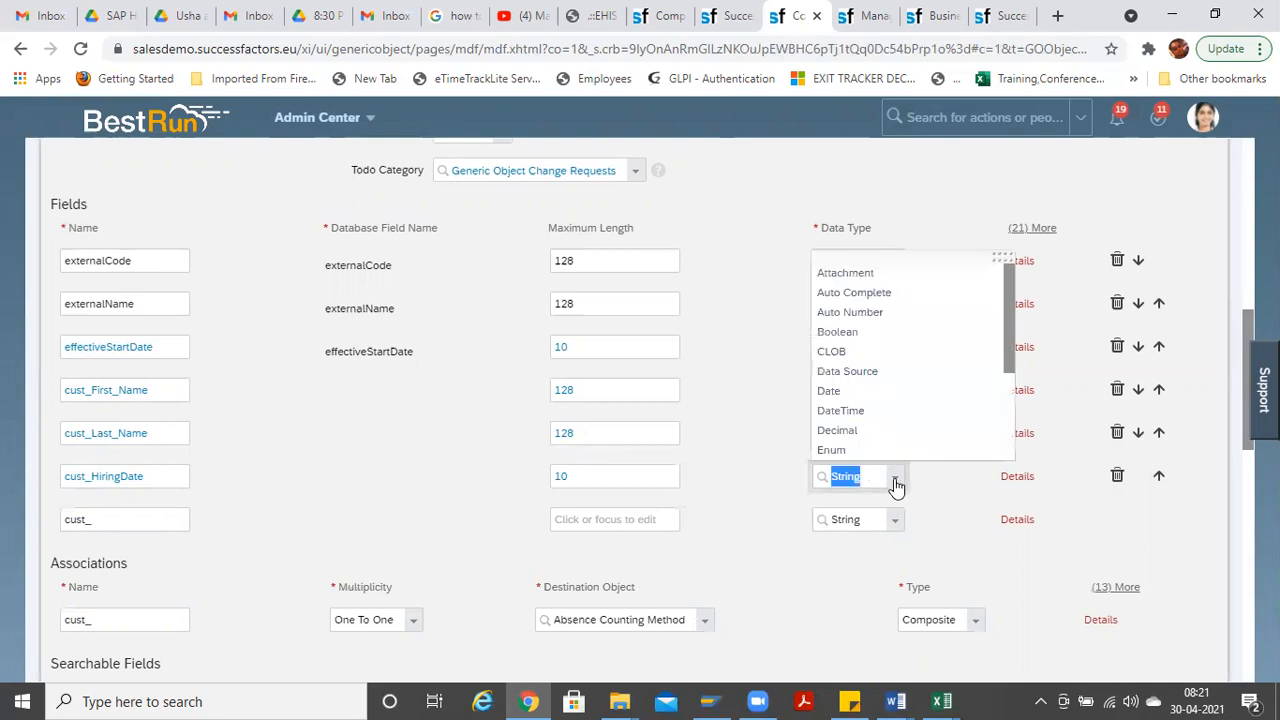
pyautogui.click(849, 398)
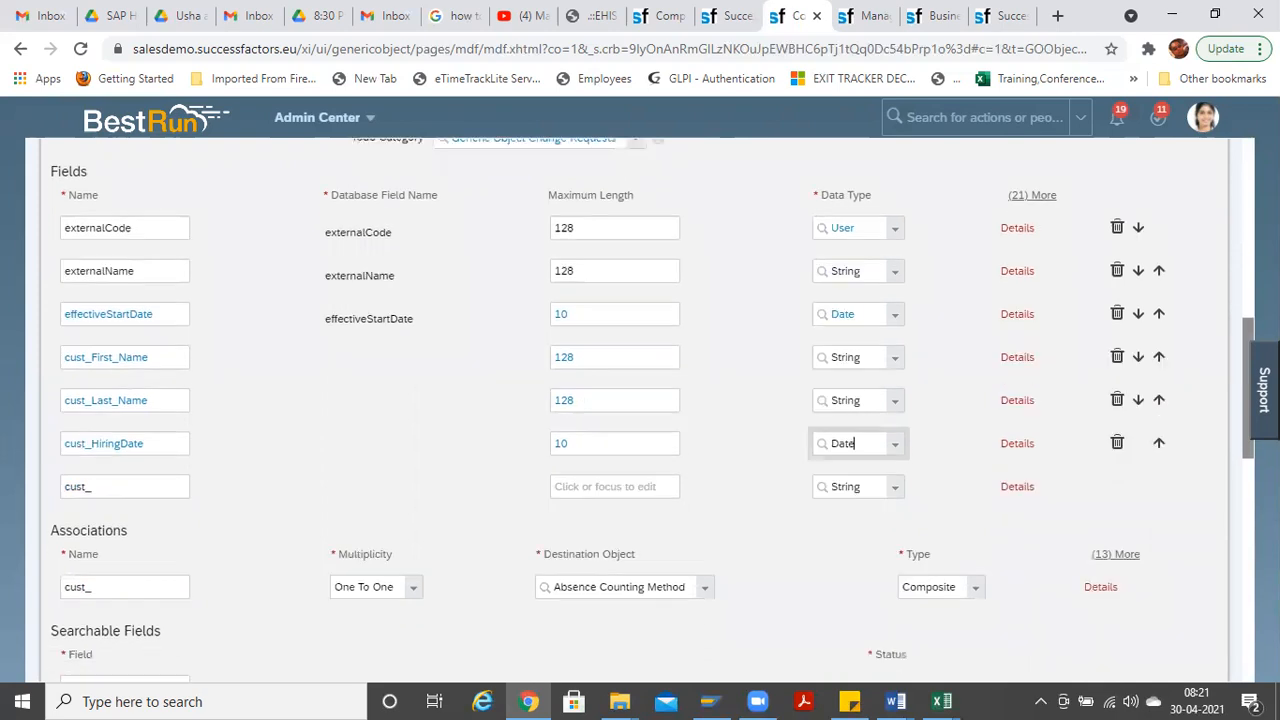
# Step: Set the object's security Permission Category to Miscellaneous Permissions
pyautogui.scroll(-2, 640, 410)
pyautogui.scroll(1, 640, 410)
pyautogui.scroll(2, 640, 410)
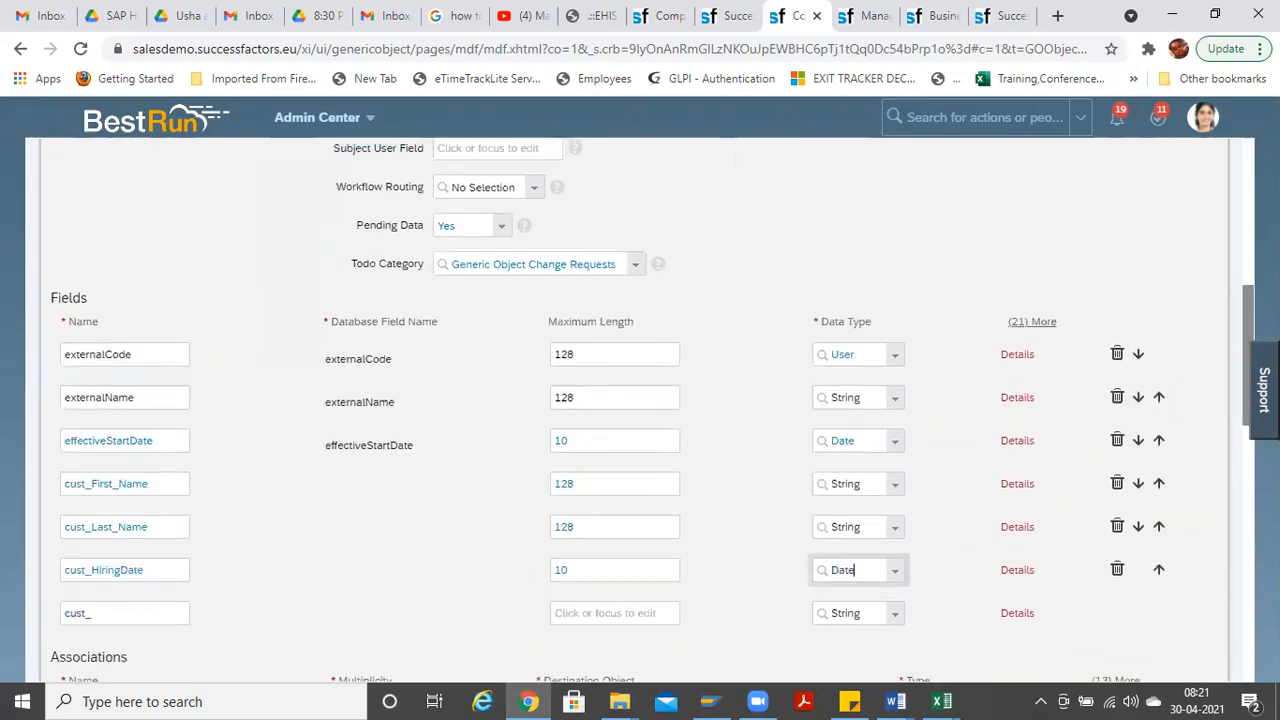
pyautogui.scroll(-4, 640, 410)
pyautogui.scroll(-3, 640, 300)
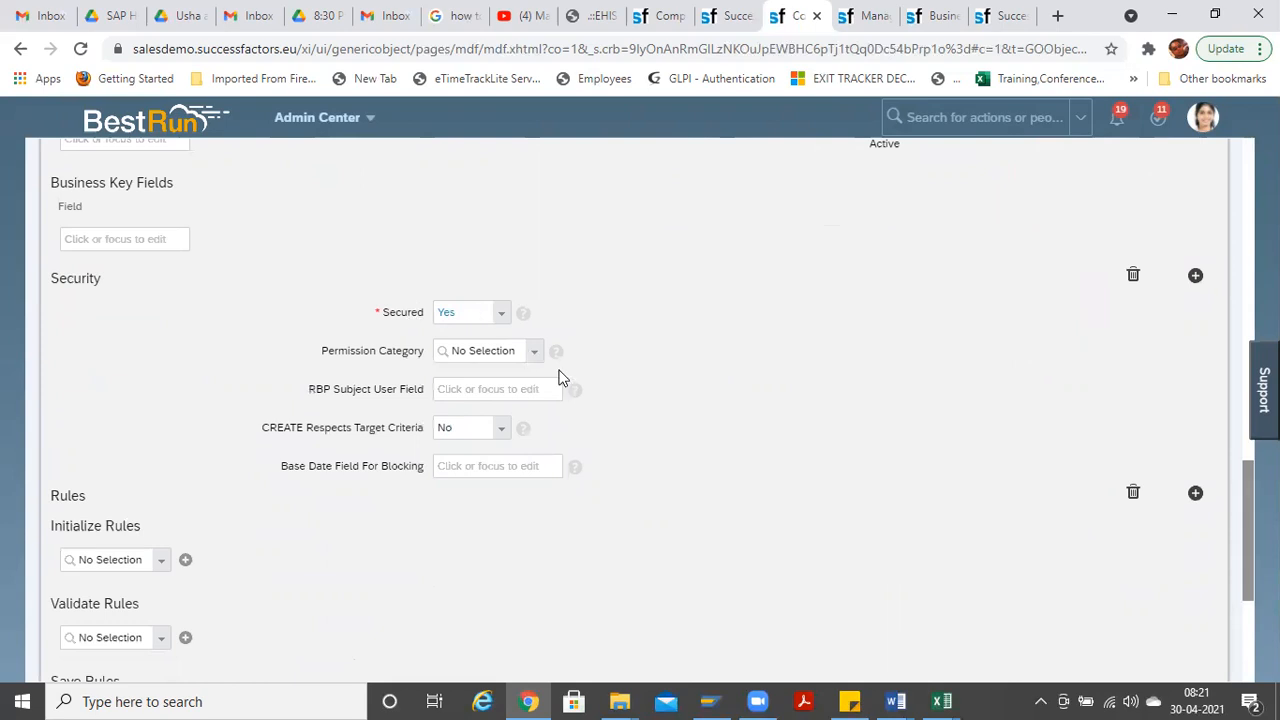
pyautogui.click(533, 354)
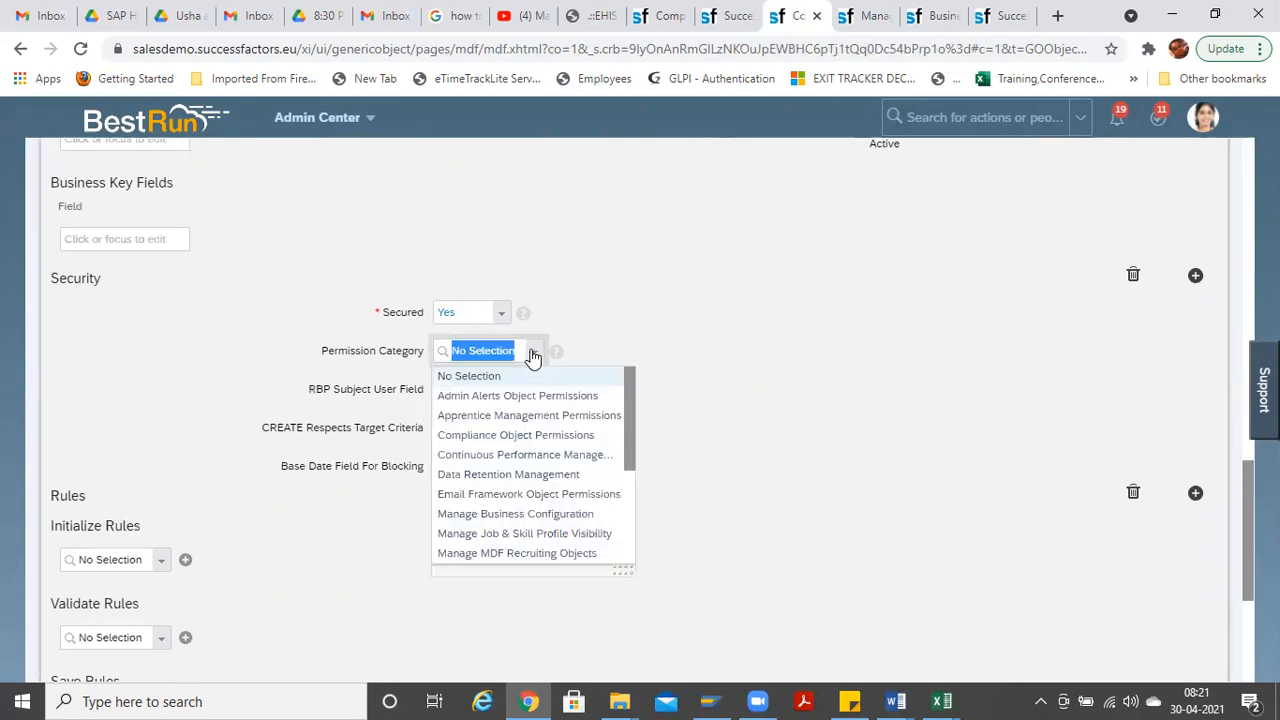
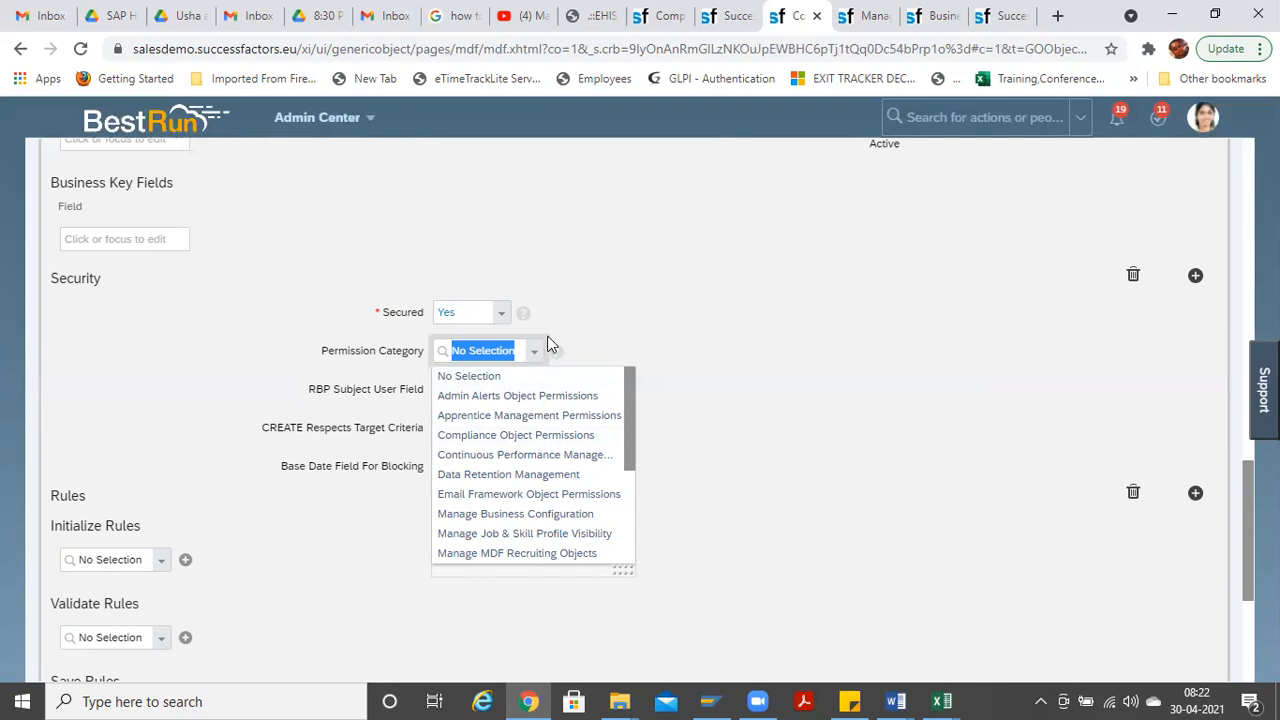
pyautogui.write('mis')
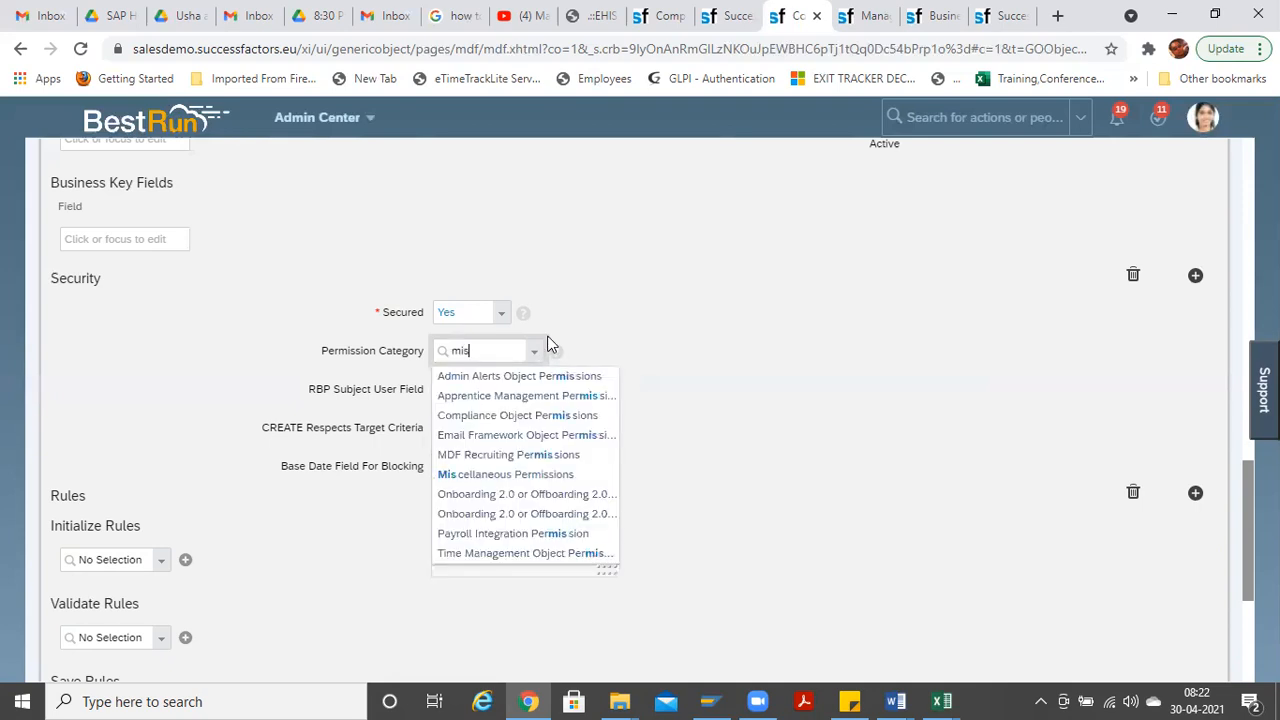
pyautogui.write('c')
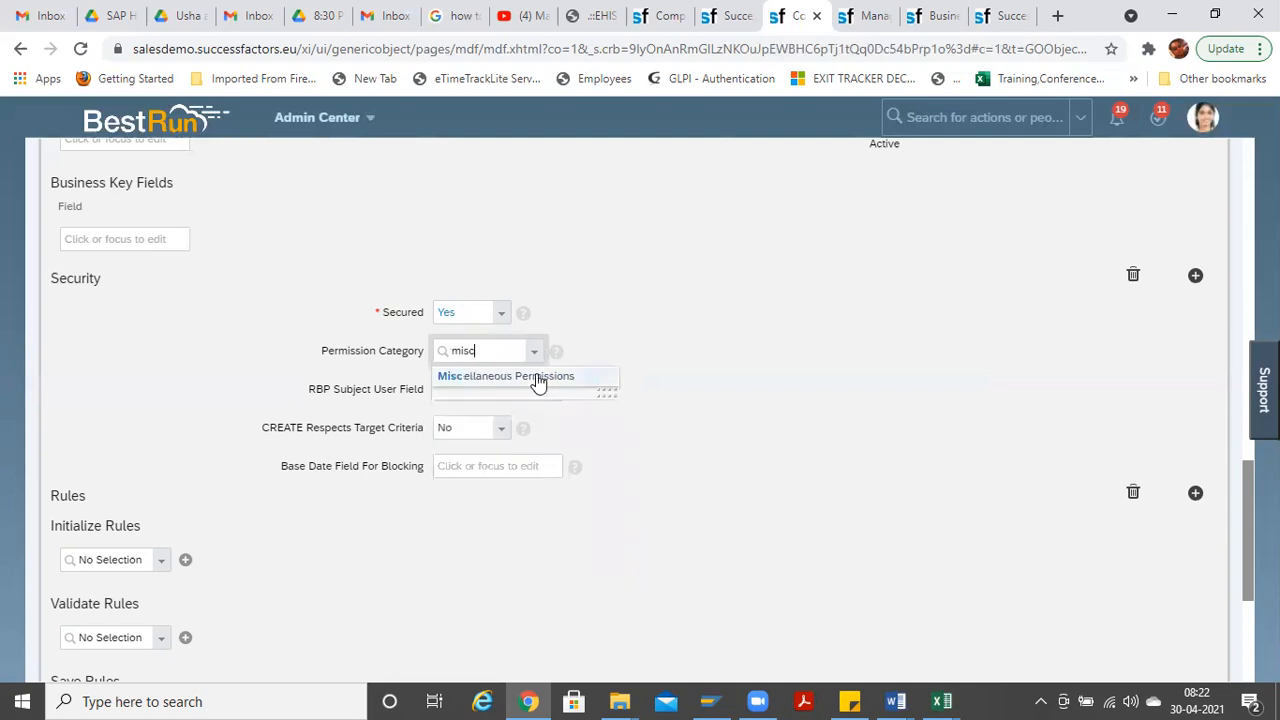
pyautogui.click(536, 374)
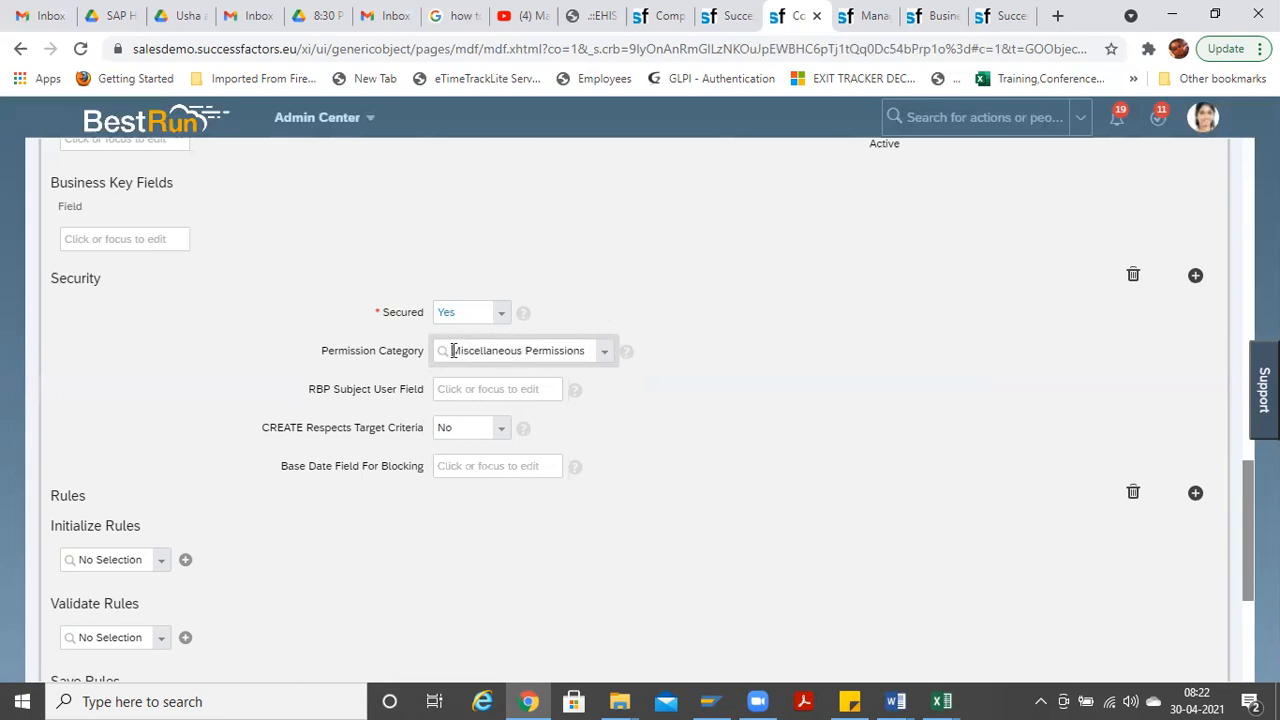
pyautogui.moveTo(452, 350); pyautogui.dragTo(627, 347)
pyautogui.click(614, 408)
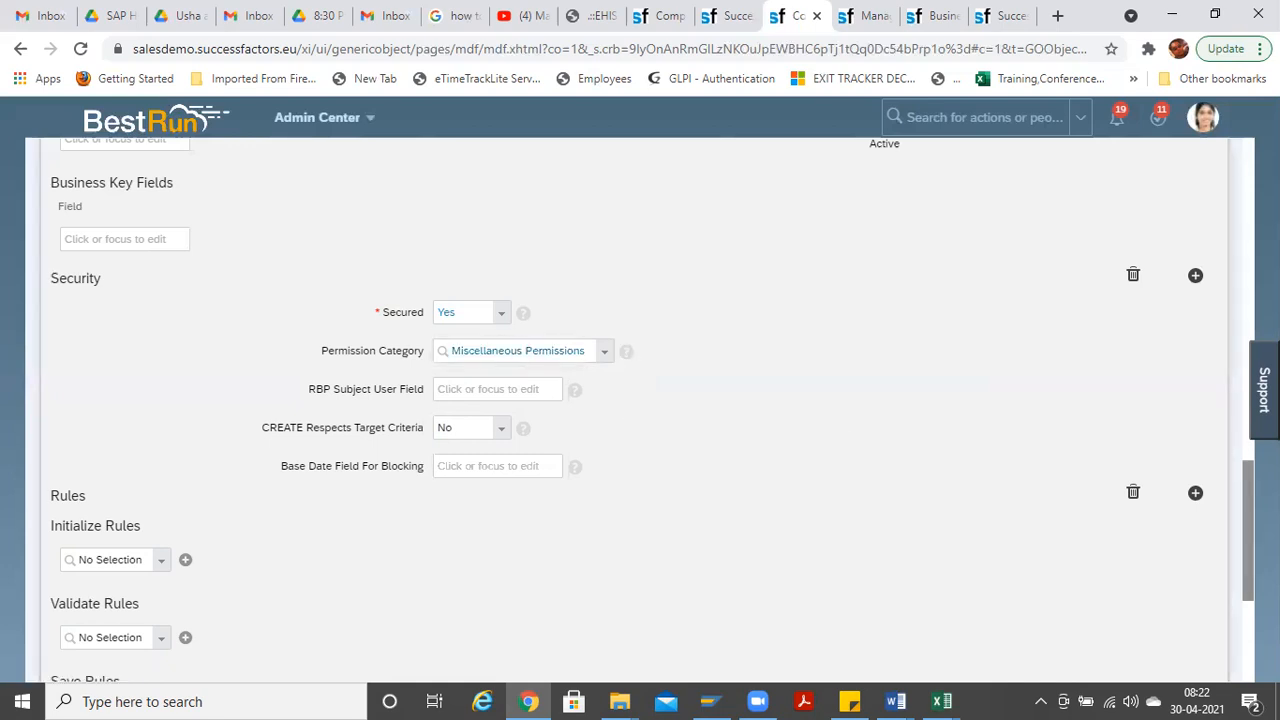
# Step: Save the object definition and acknowledge the role-based permission notice
pyautogui.scroll(-3, 1205, 610)
pyautogui.click(1189, 624)
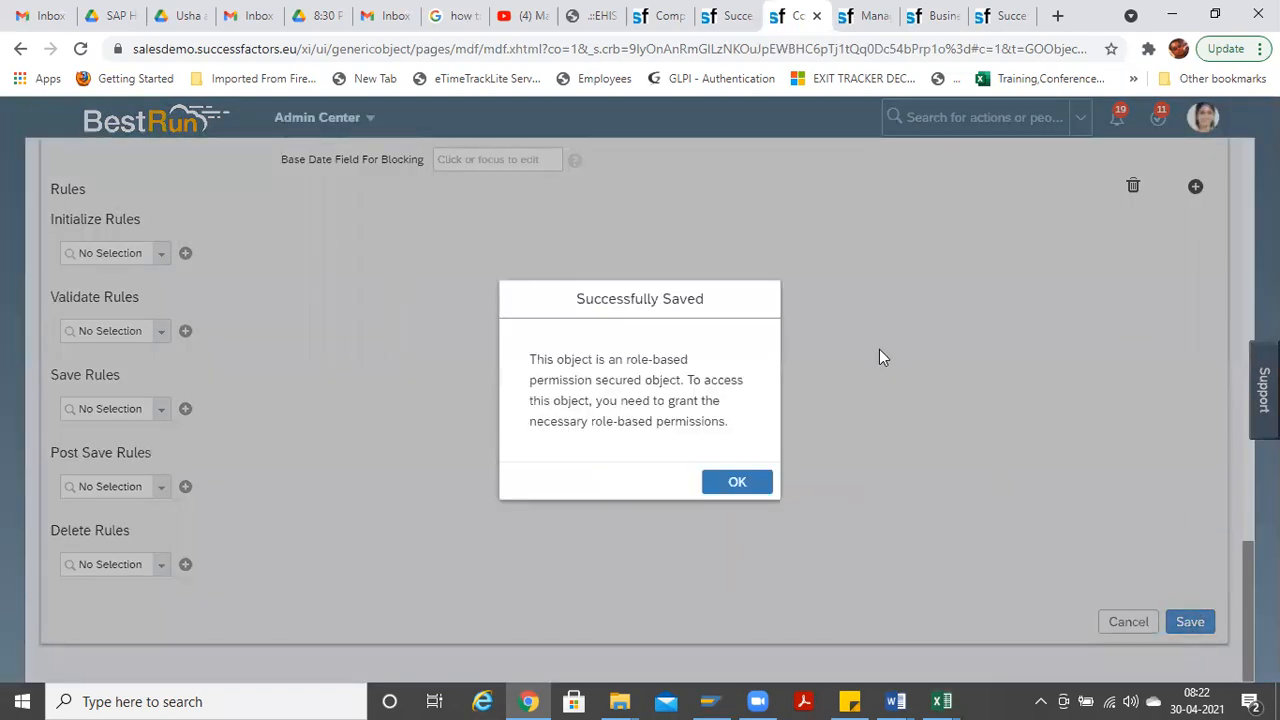
pyautogui.click(733, 480)
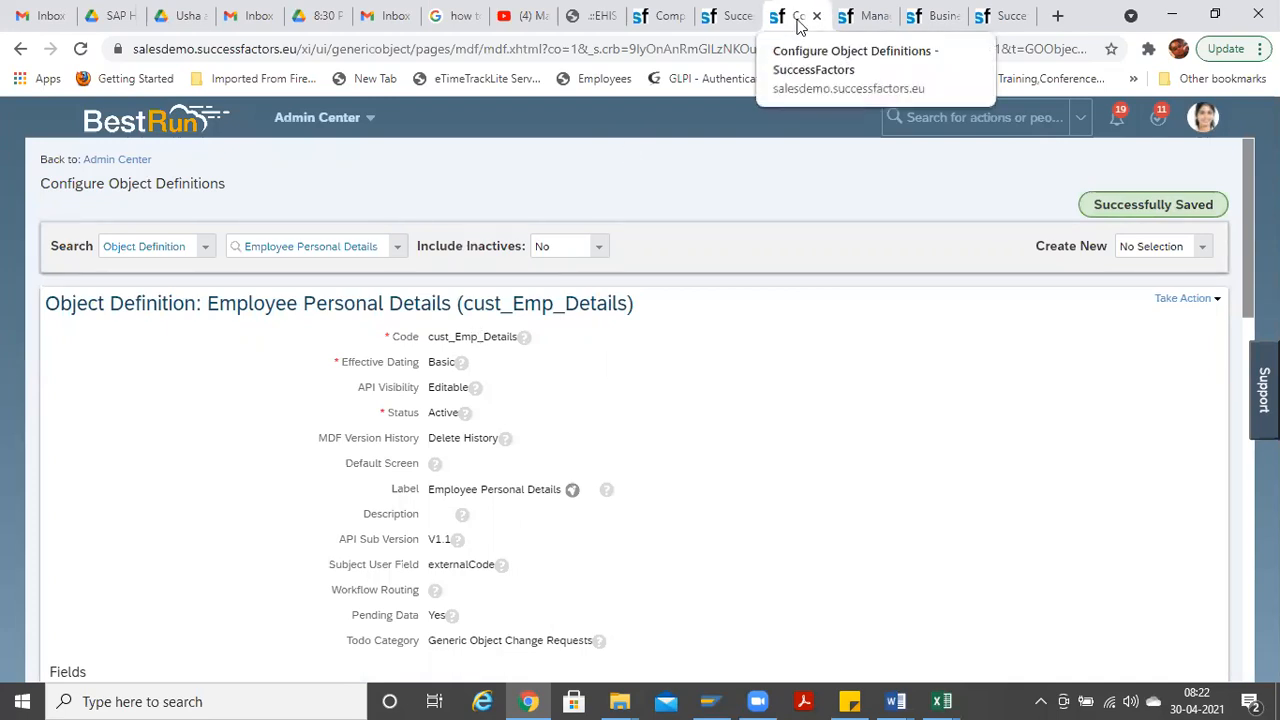
# Step: Switch to the permission role page, leave the open role without saving, and open the System Admin role
pyautogui.click(1005, 20)
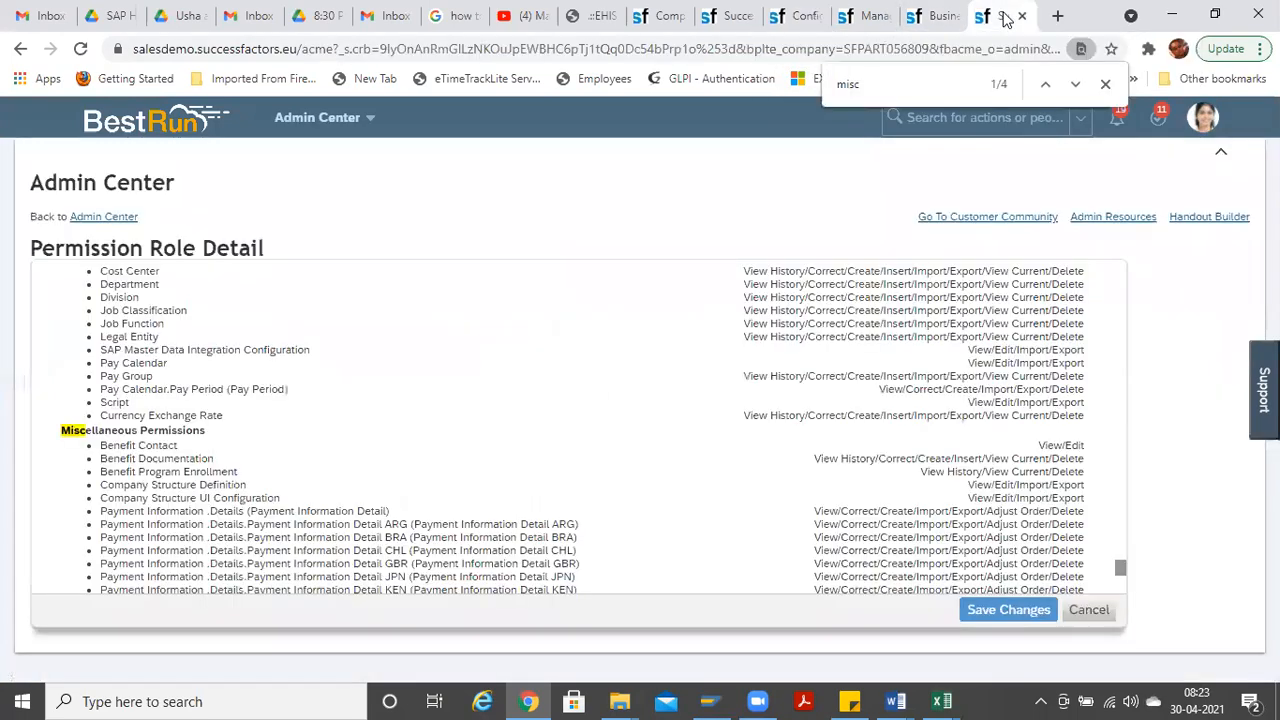
pyautogui.click(1082, 612)
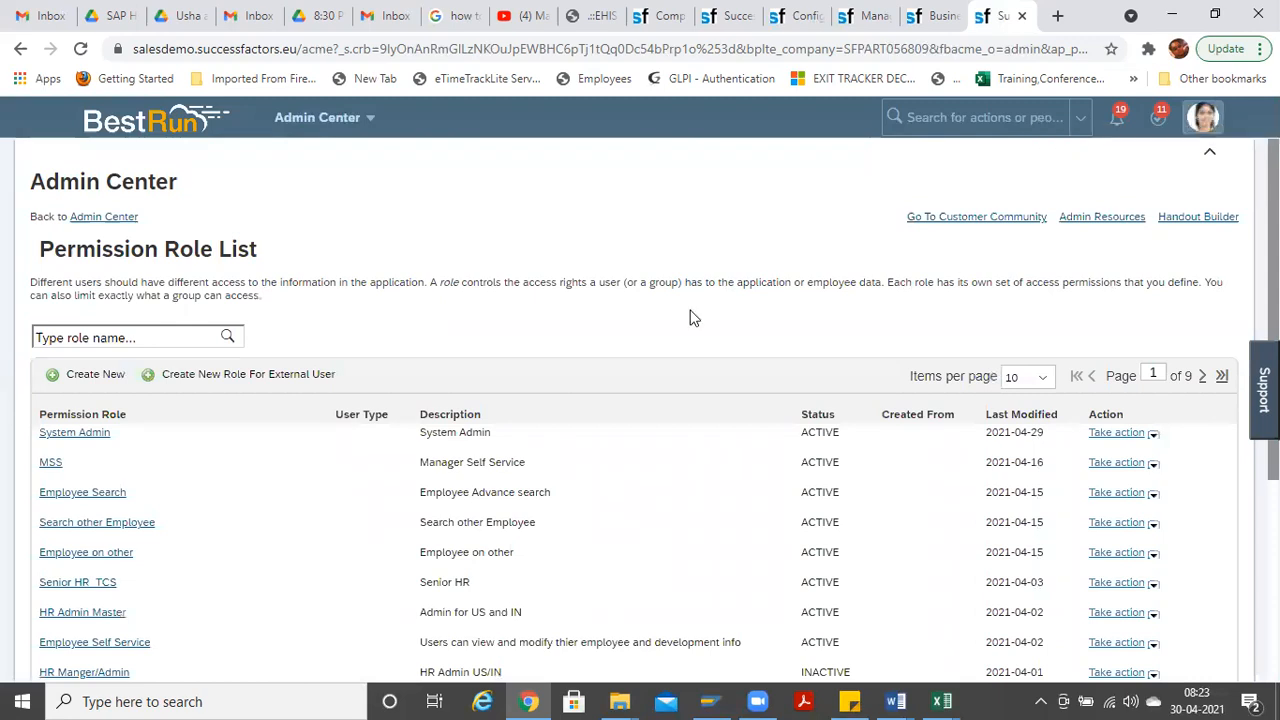
pyautogui.rightClick(97, 438)
pyautogui.click(87, 441)
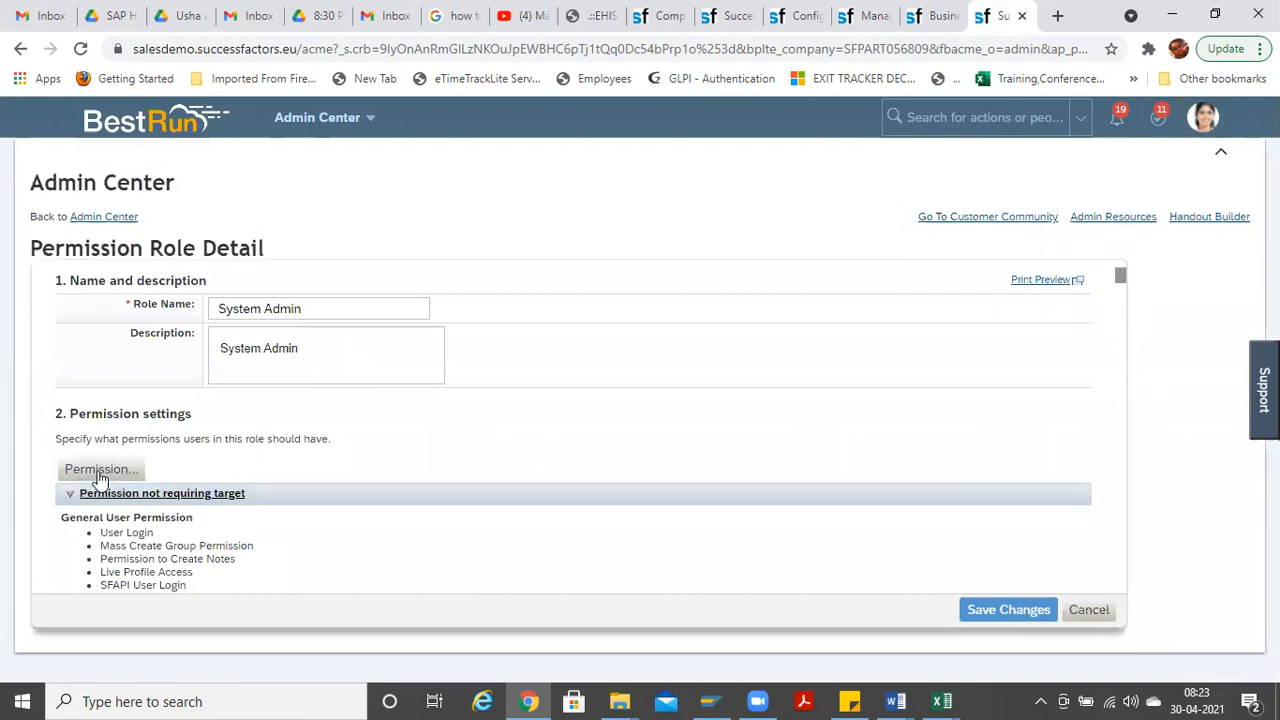
# Step: Open the role's permission settings, find "misc" on the page and display the Miscellaneous Permissions category
pyautogui.click(100, 470)
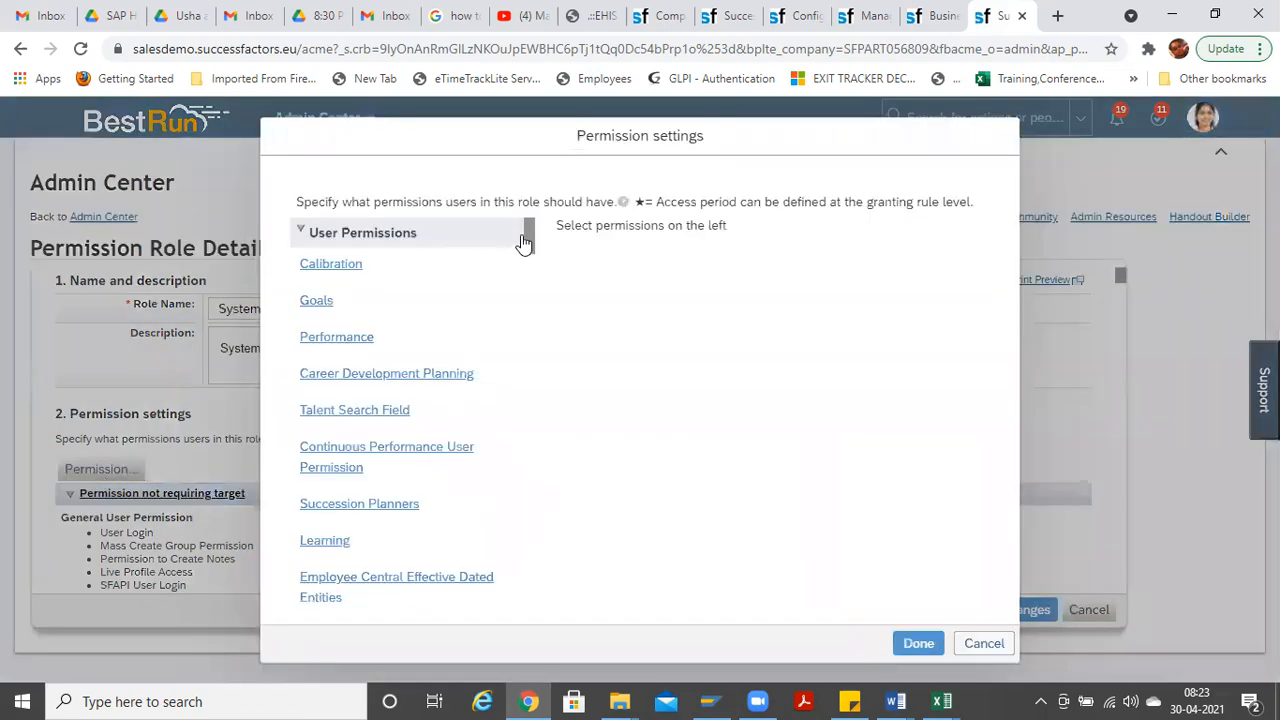
pyautogui.moveTo(534, 236)
pyautogui.mouseDown()
pyautogui.moveTo(534, 258)
pyautogui.moveTo(534, 225)
pyautogui.mouseUp()
pyautogui.click(298, 234)
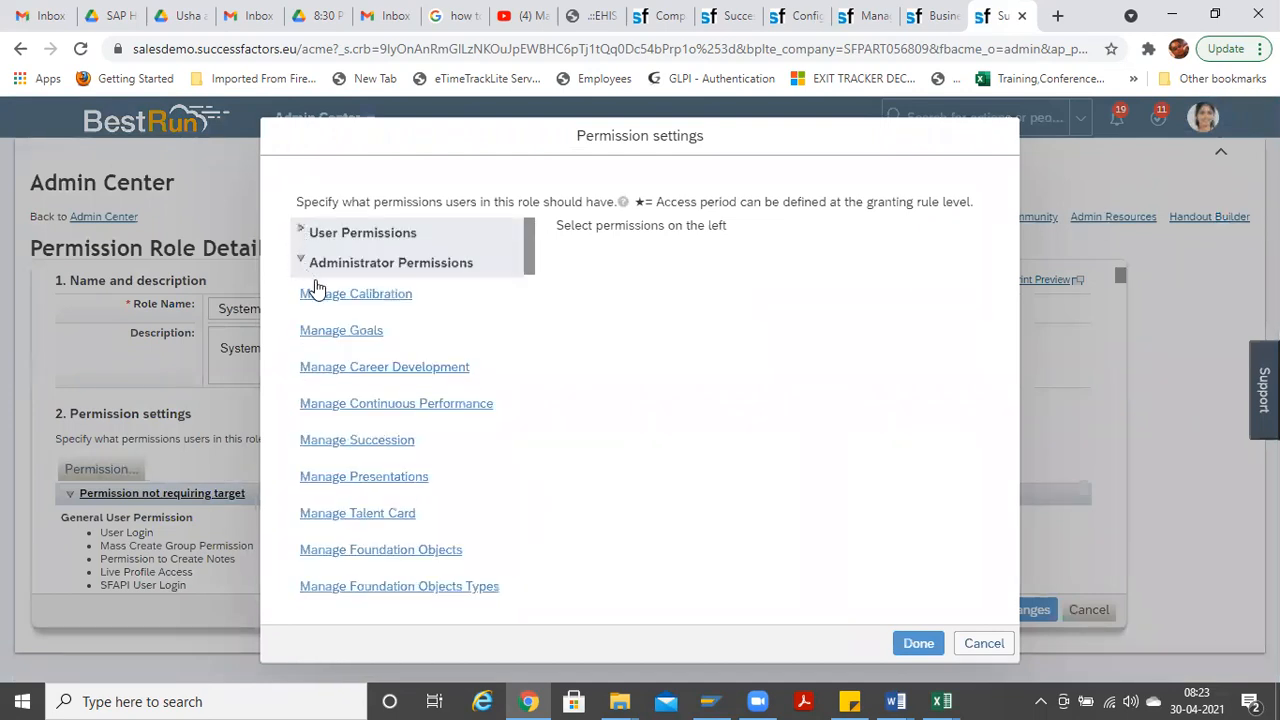
pyautogui.click(299, 232)
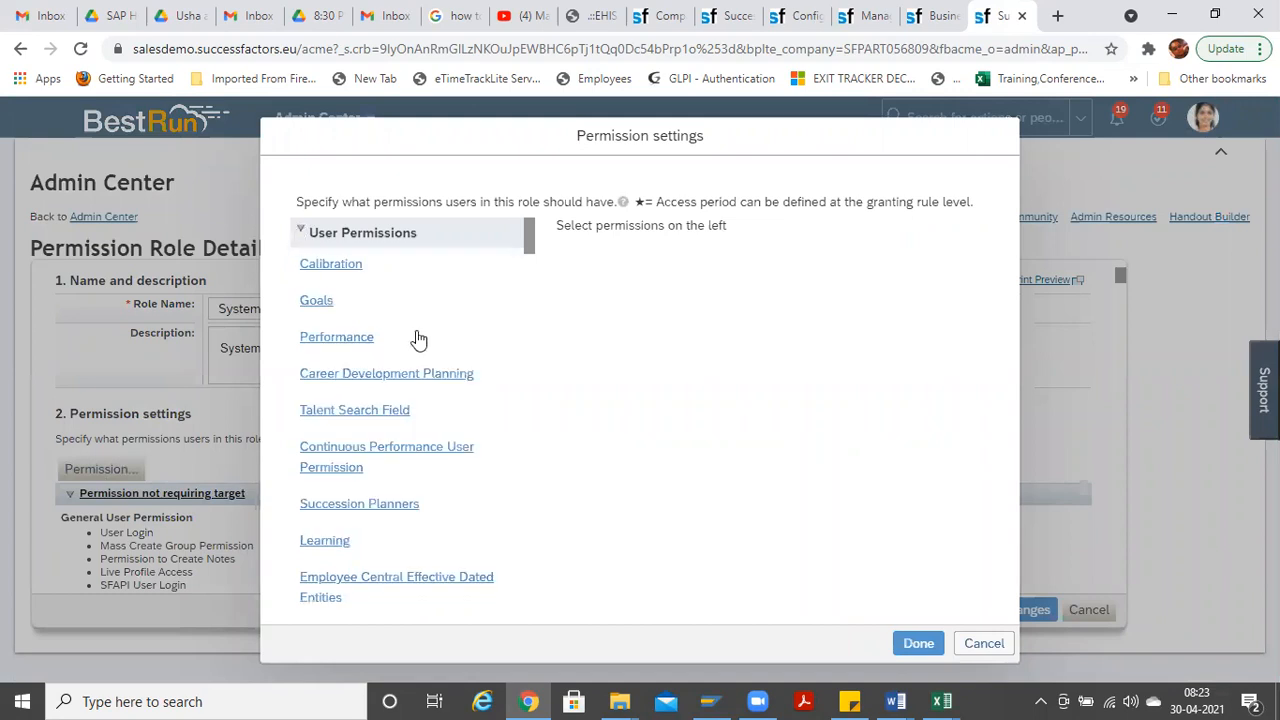
pyautogui.hotkey('ctrl', 'f')
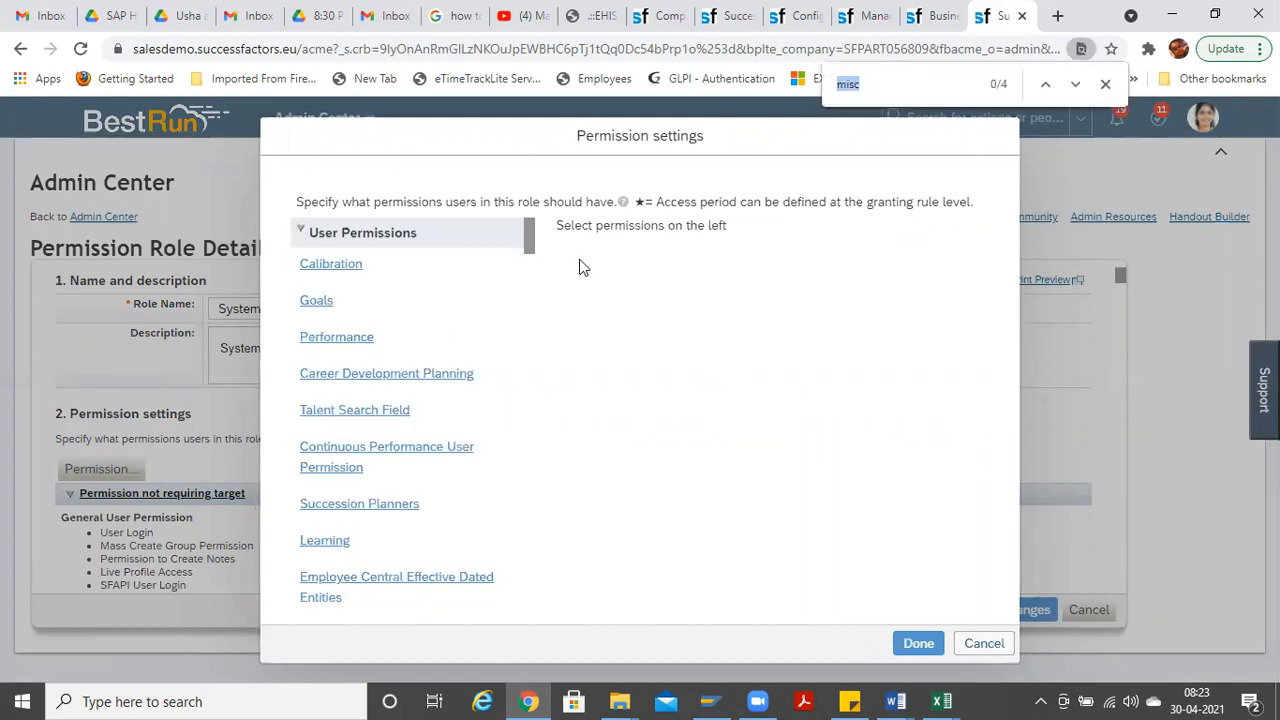
pyautogui.press('Return')
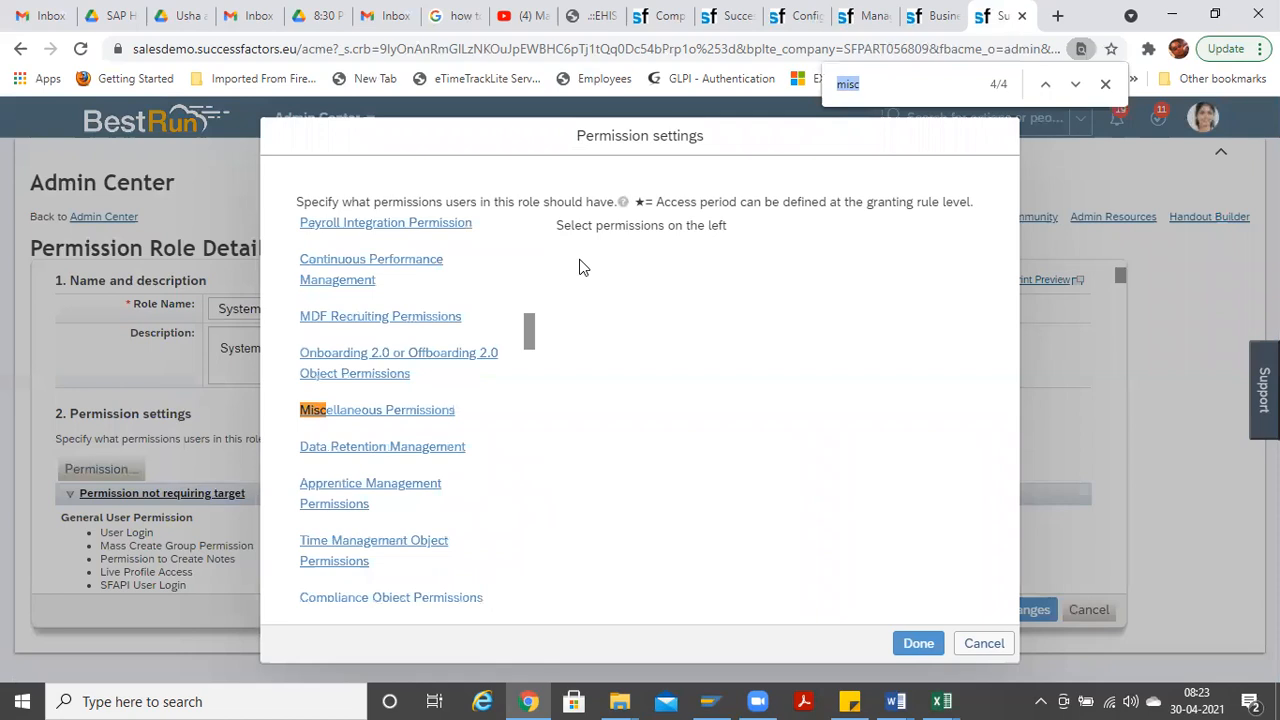
pyautogui.click(430, 410)
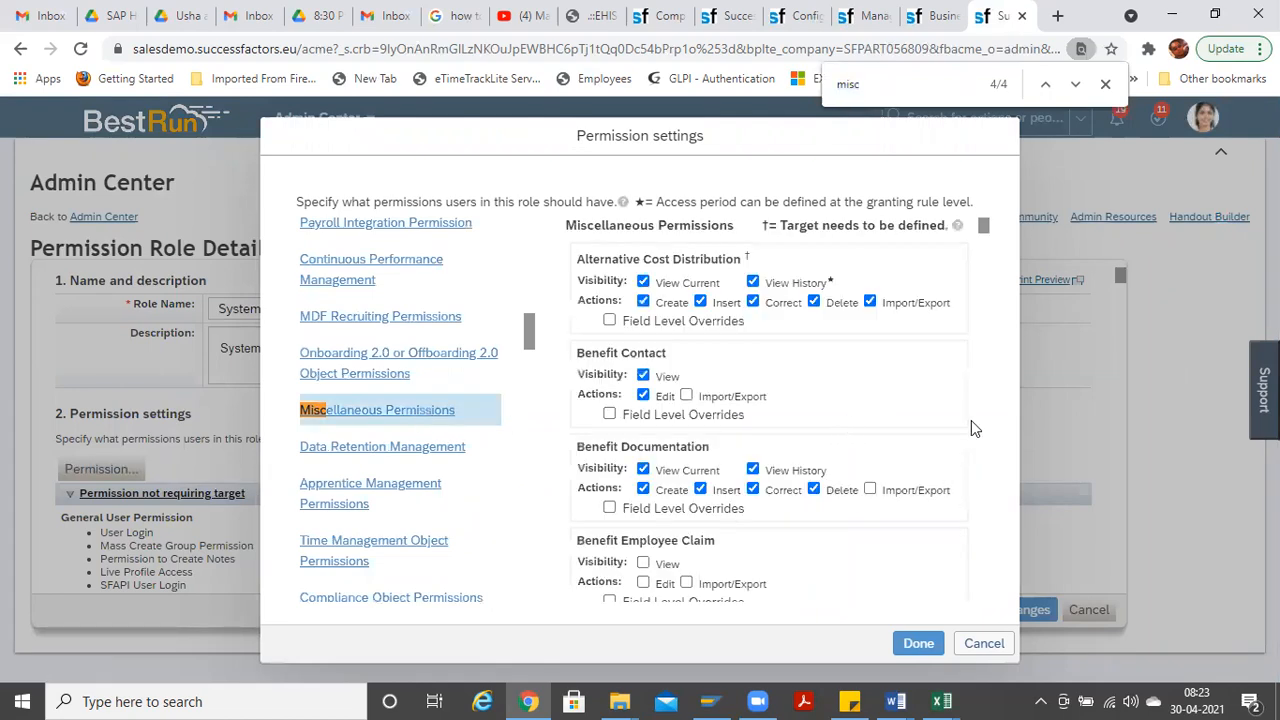
# Step: Look through the miscellaneous permissions and check the new object's label in its object definition
pyautogui.moveTo(984, 228); pyautogui.dragTo(986, 253)
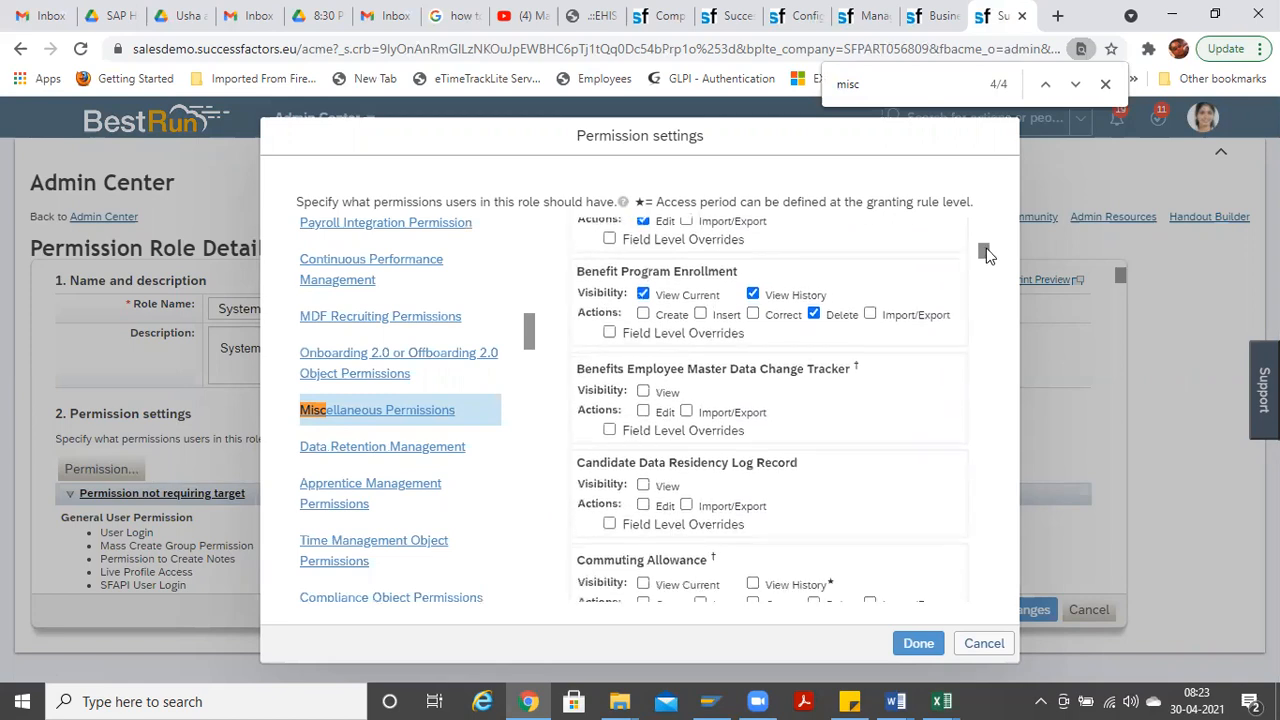
pyautogui.moveTo(986, 254); pyautogui.dragTo(986, 259)
pyautogui.click(793, 15)
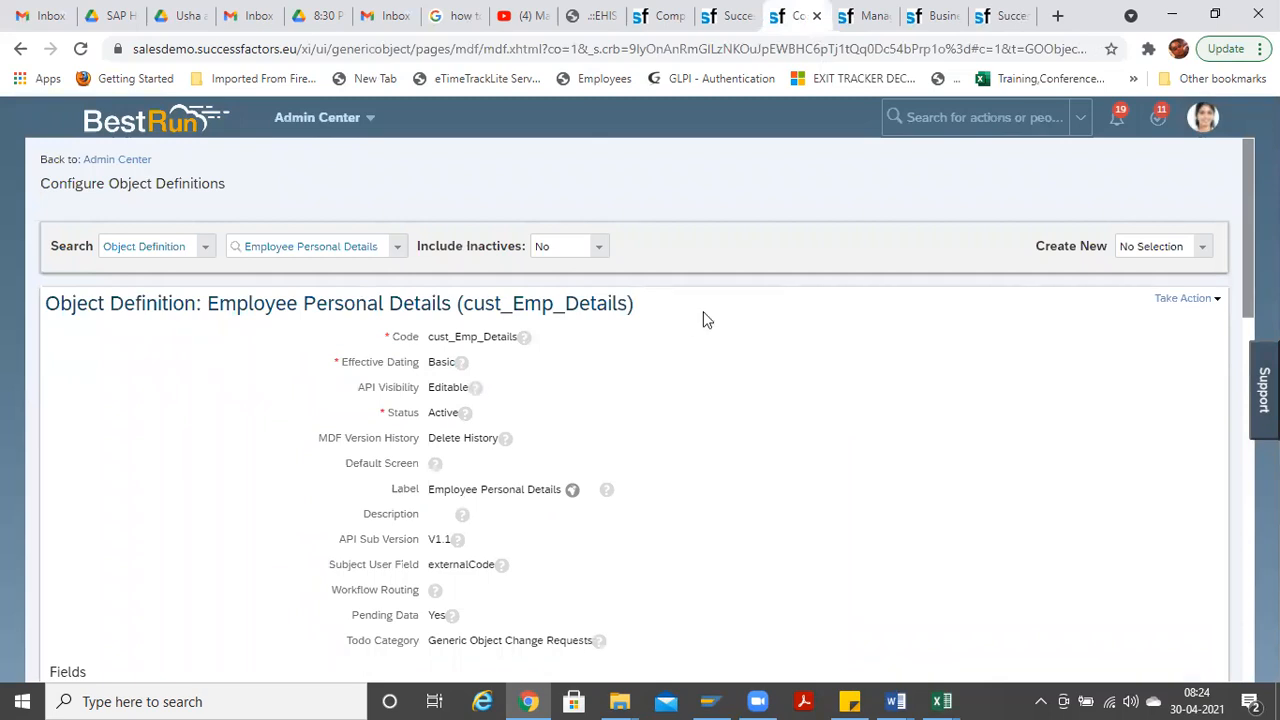
pyautogui.scroll(-2, 640, 400)
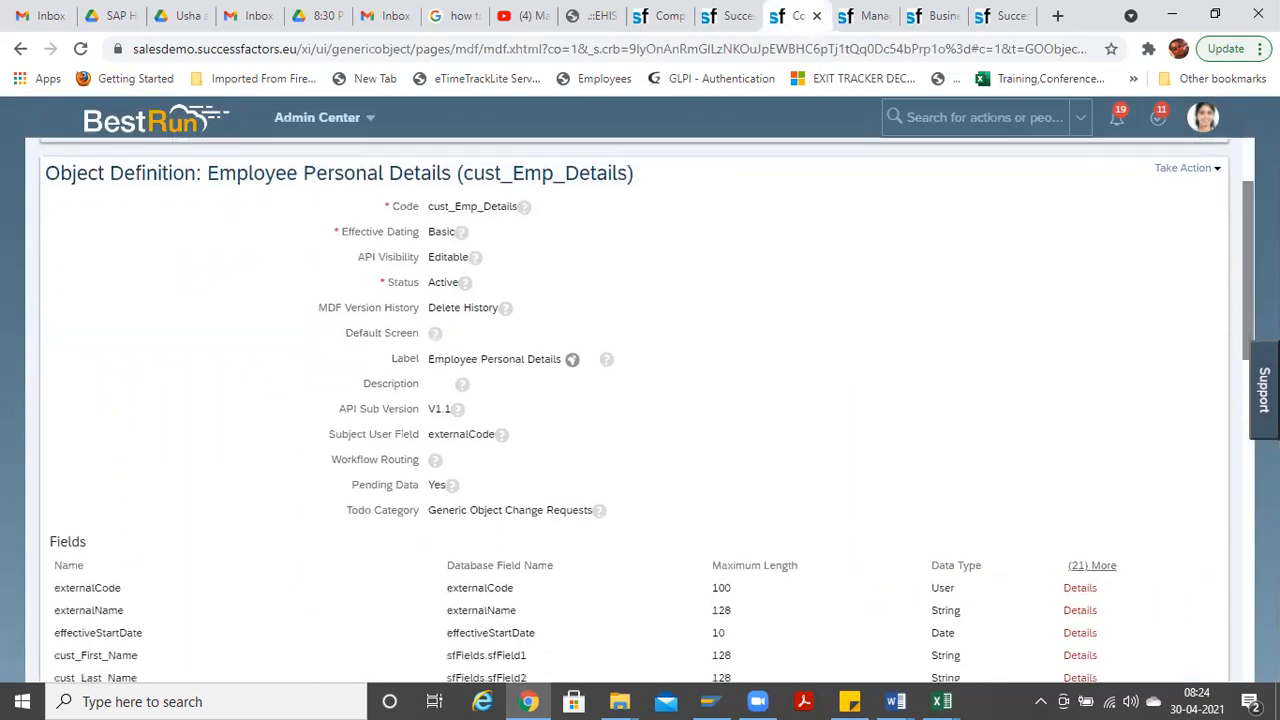
pyautogui.scroll(2, 640, 400)
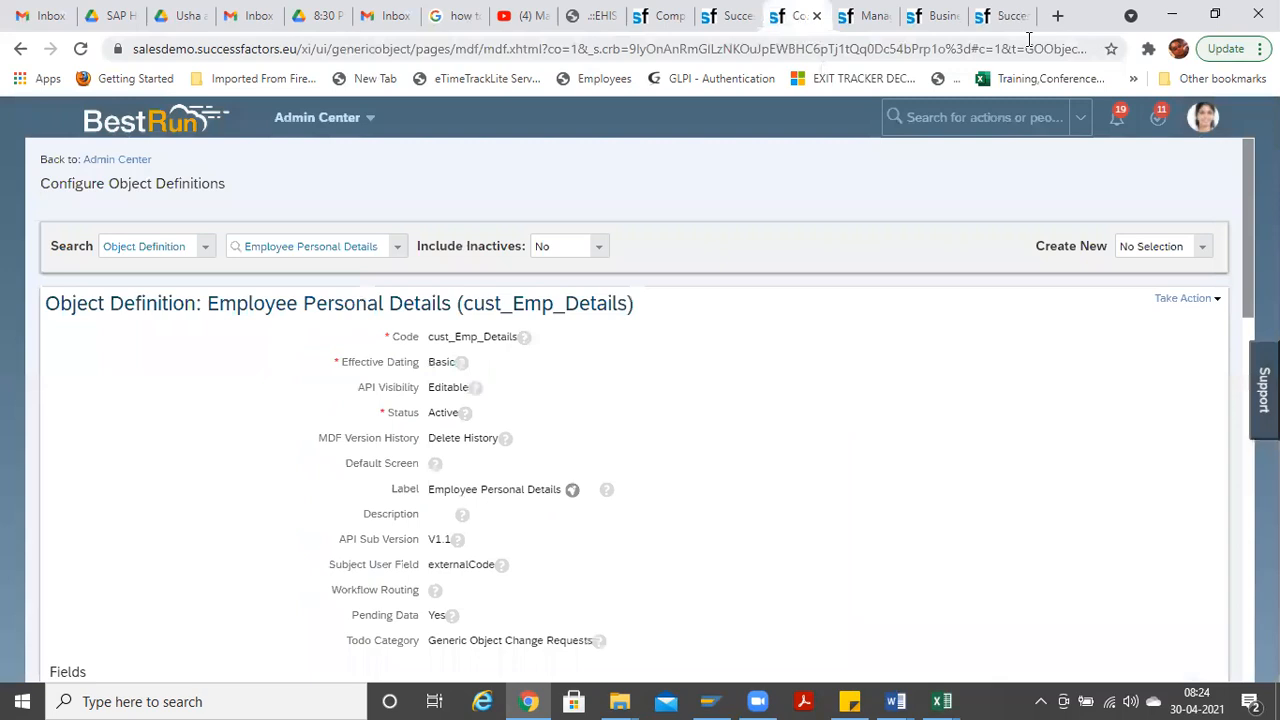
# Step: Return to the role's permission settings and search the page for "employee per" to locate the Employee Personal Details permissions
pyautogui.click(1005, 17)
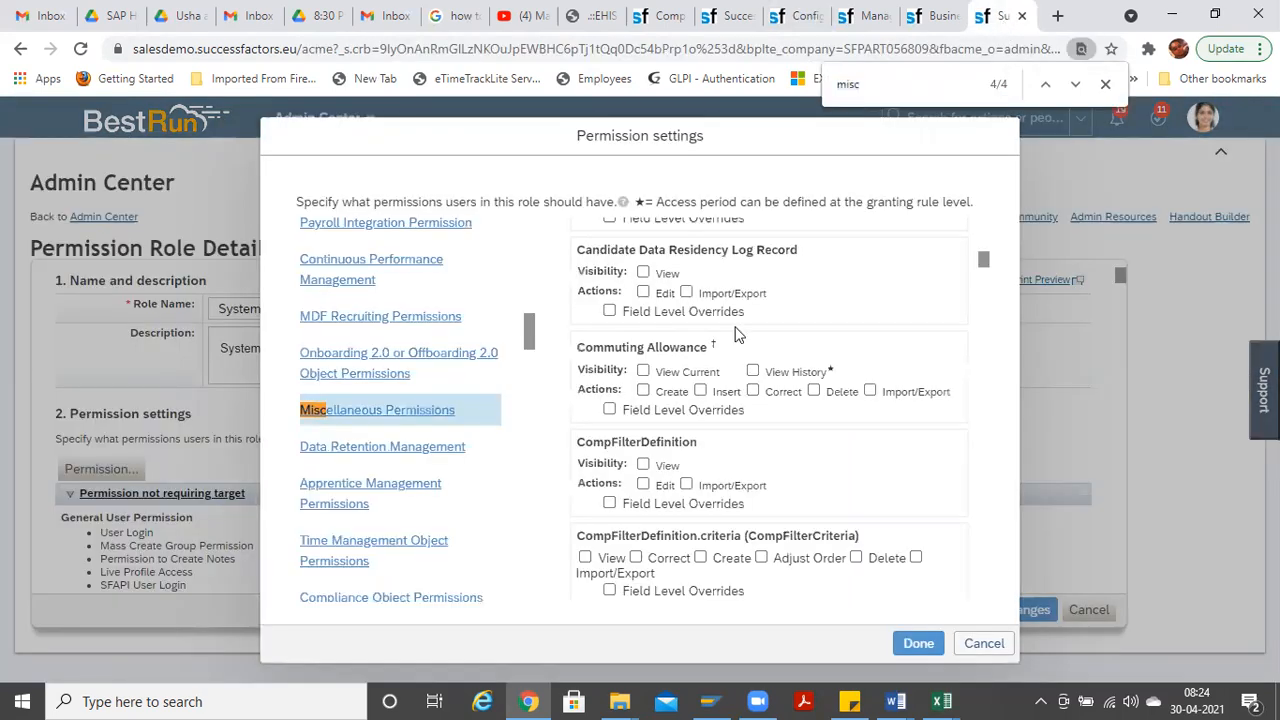
pyautogui.moveTo(983, 259); pyautogui.dragTo(983, 280)
pyautogui.hotkey('ctrl', 'a')
pyautogui.write('empl')
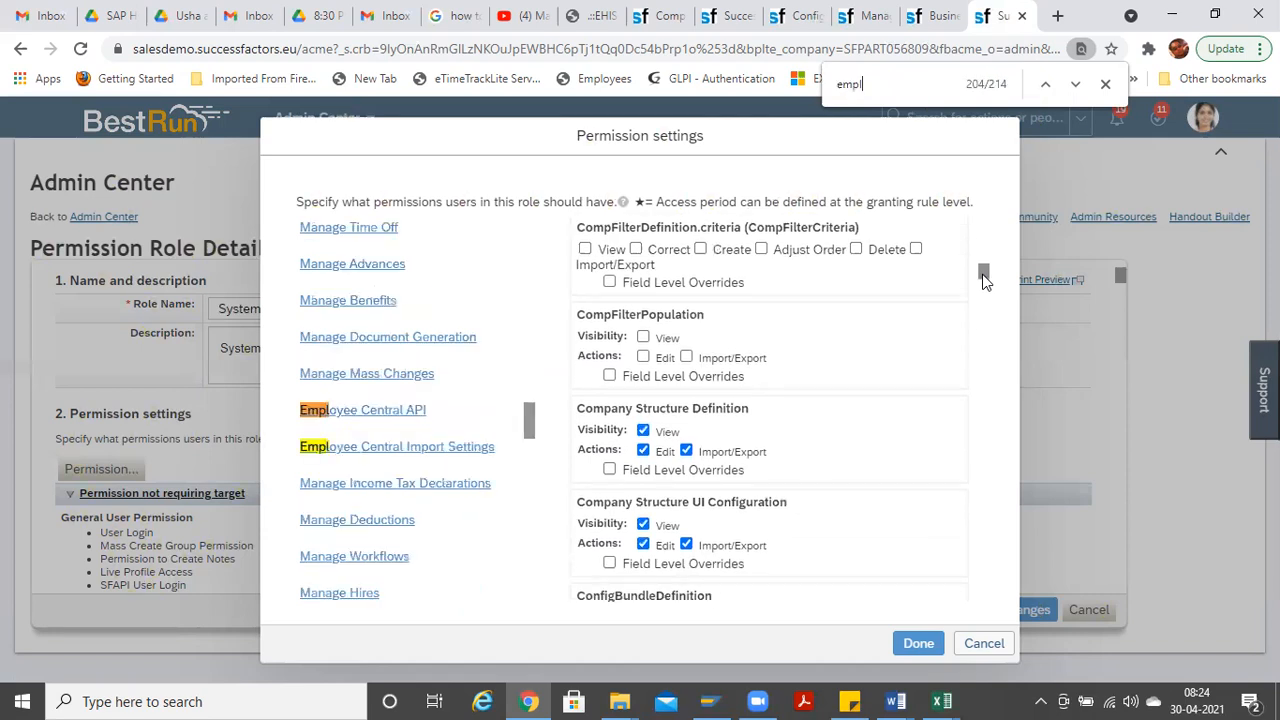
pyautogui.write('oye')
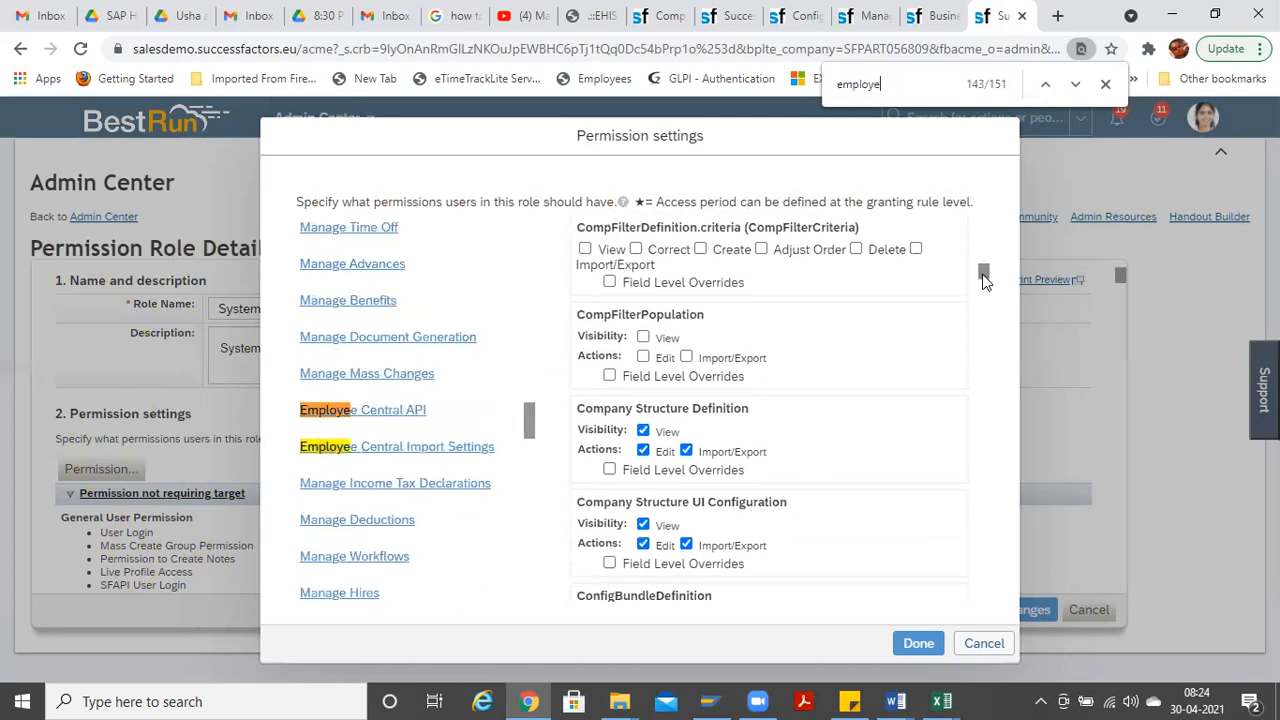
pyautogui.press('BackSpace')
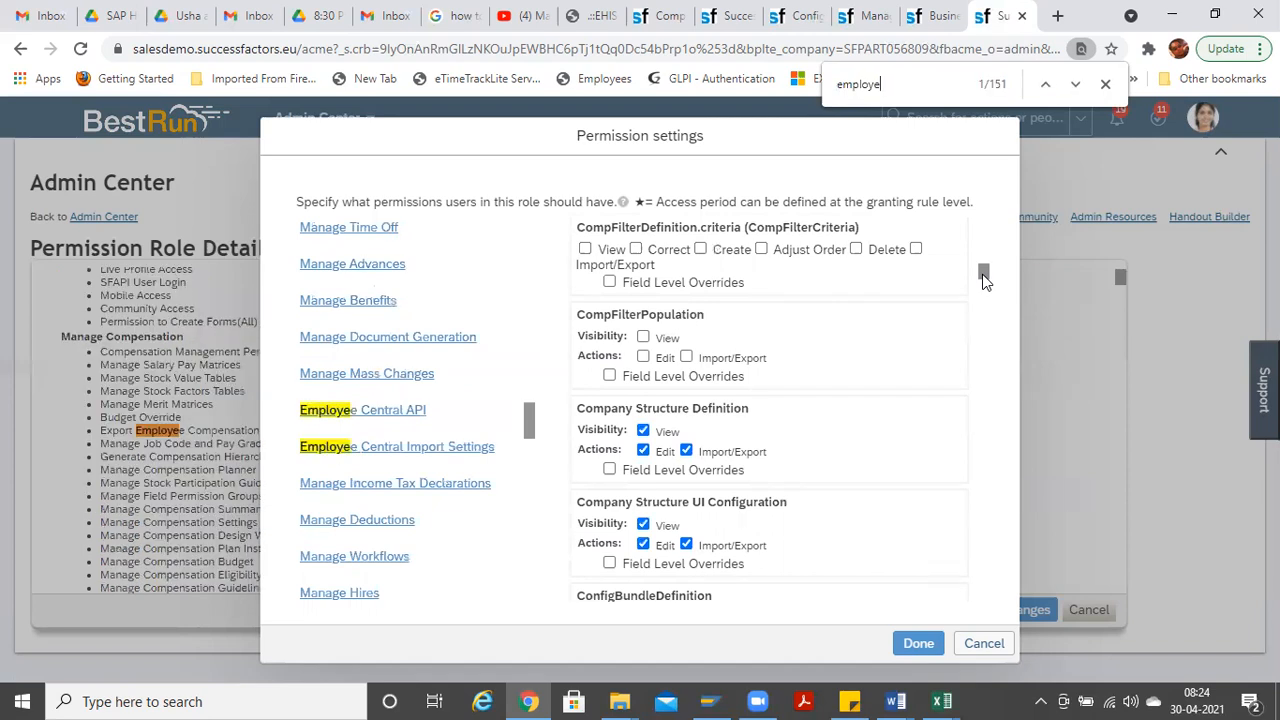
pyautogui.write('e per')
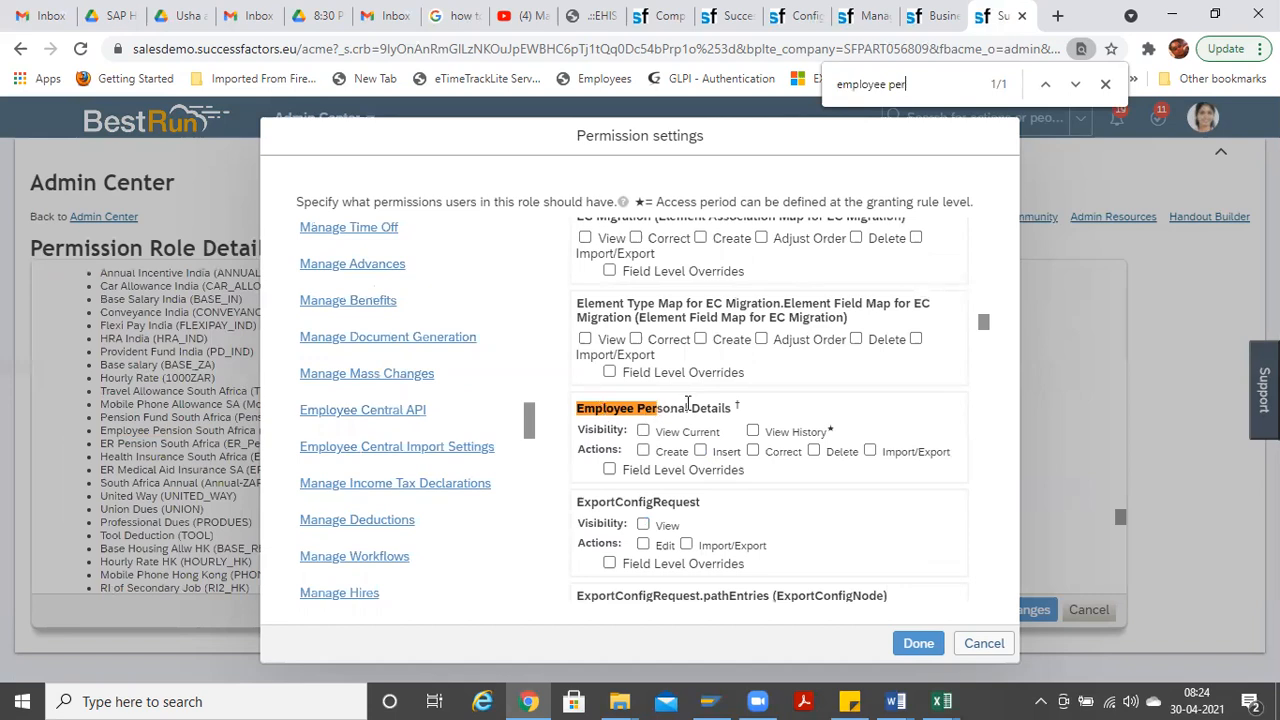
# Step: Grant View Current, View History, Create, Insert, Correct, Delete and Import/Export permissions for Employee Personal Details and save the role changes
pyautogui.click(643, 431)
pyautogui.click(643, 452)
pyautogui.moveTo(530, 423); pyautogui.dragTo(531, 334)
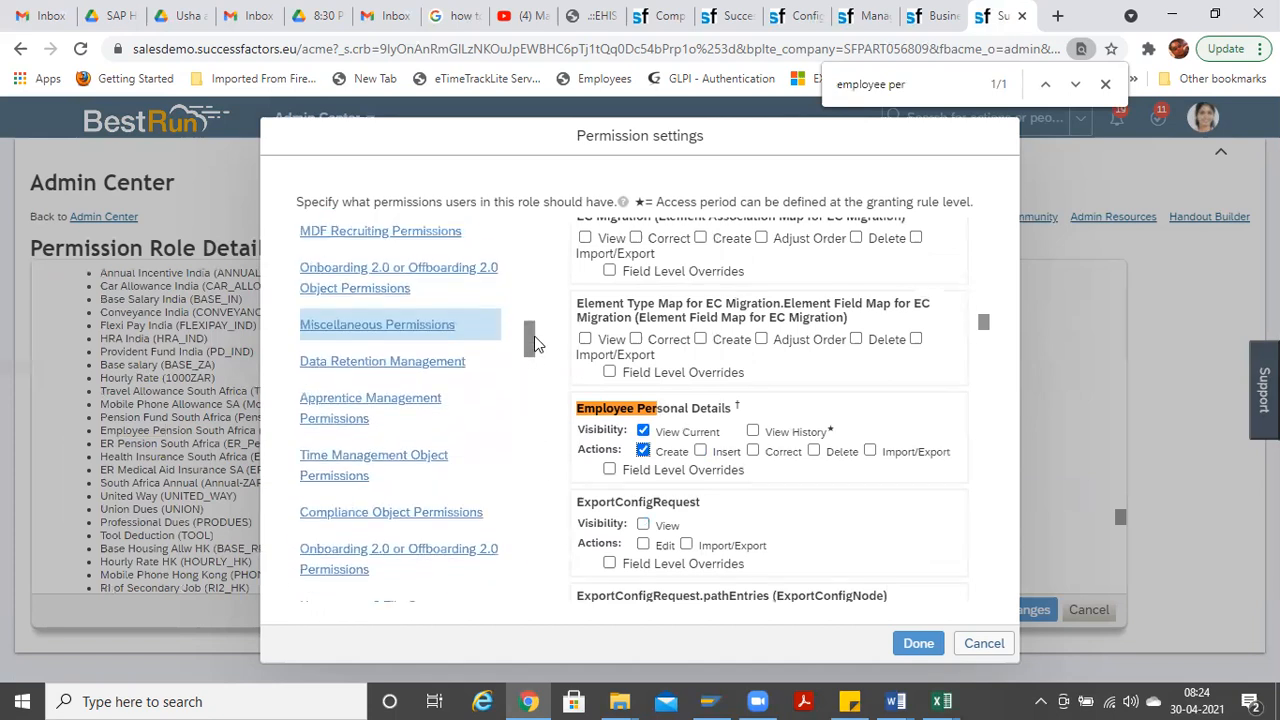
pyautogui.click(700, 451)
pyautogui.click(754, 431)
pyautogui.click(753, 451)
pyautogui.click(814, 451)
pyautogui.click(870, 451)
pyautogui.moveTo(988, 330); pyautogui.dragTo(999, 212)
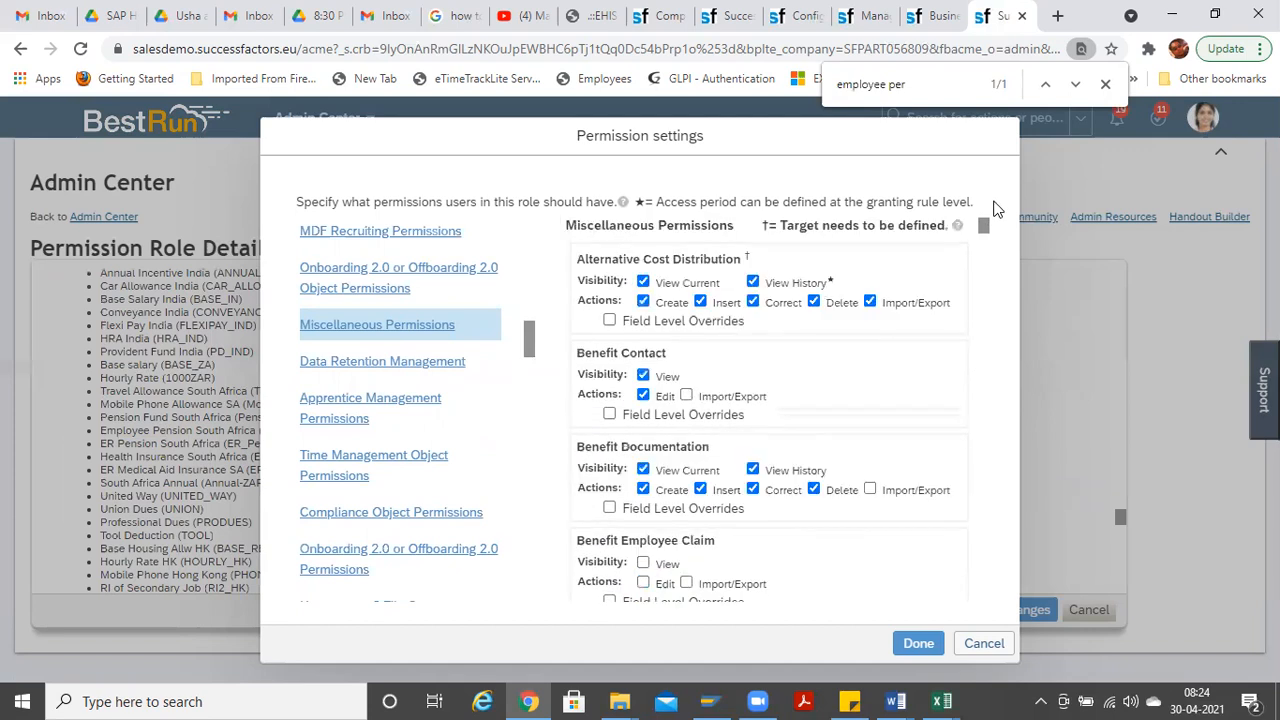
pyautogui.click(918, 644)
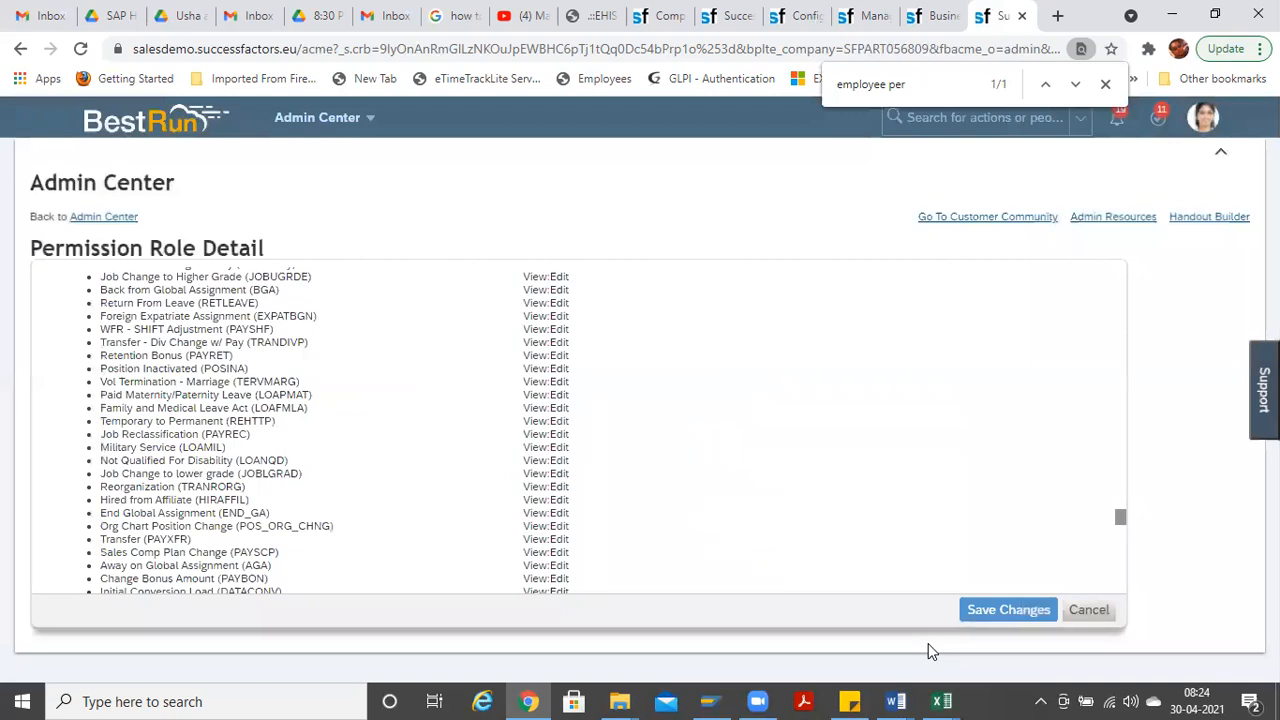
pyautogui.click(998, 614)
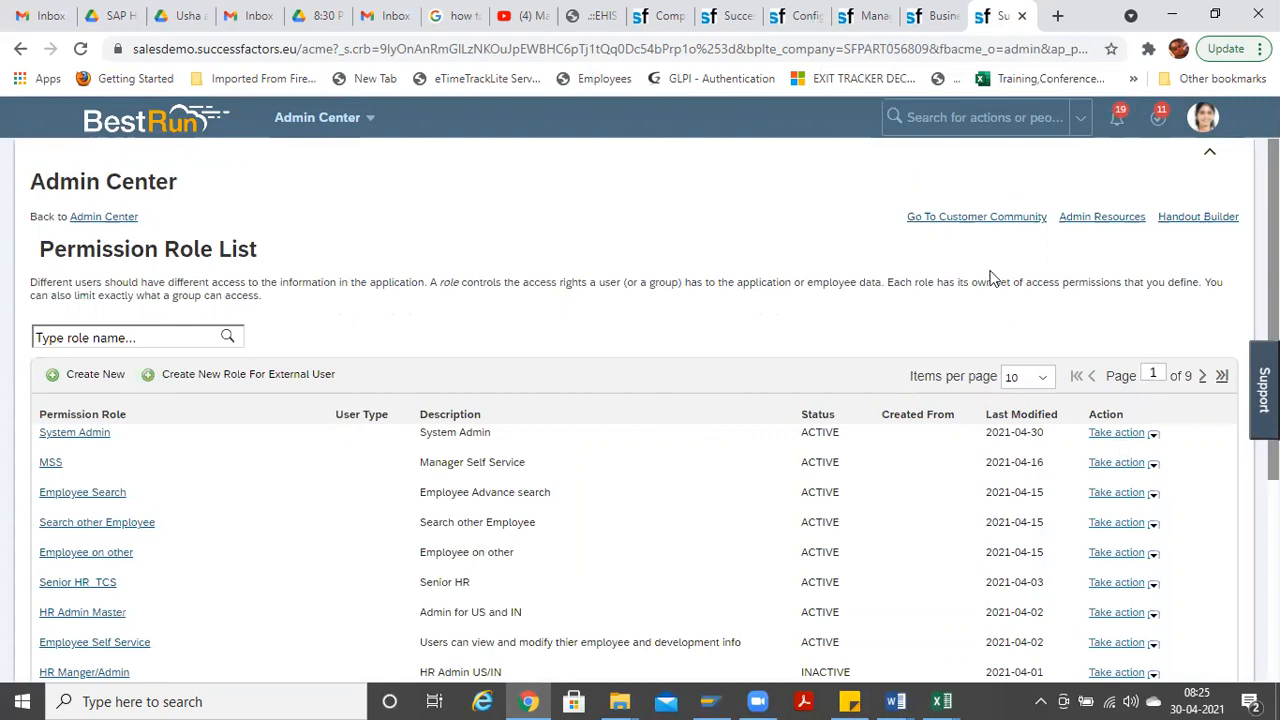
# Step: Duplicate the permission role page, search for "UI configur" in the copy and go to Manage Configuration UI
pyautogui.rightClick(1003, 18)
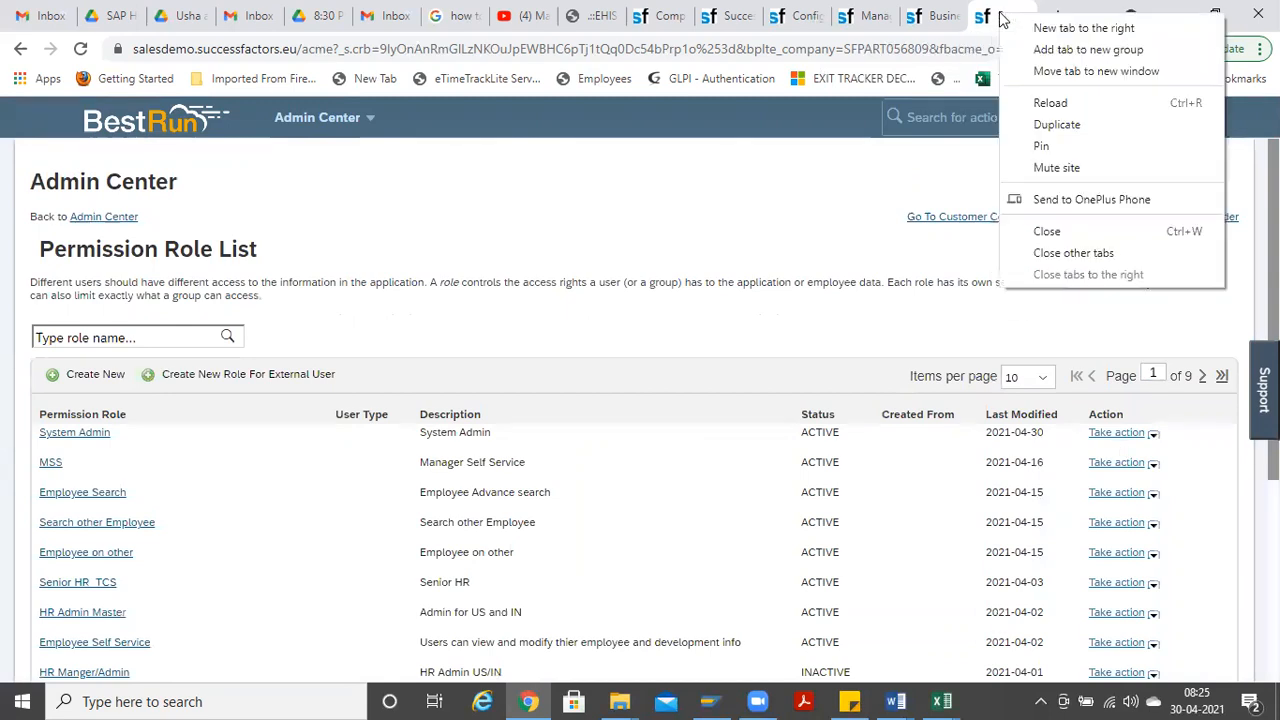
pyautogui.click(1022, 124)
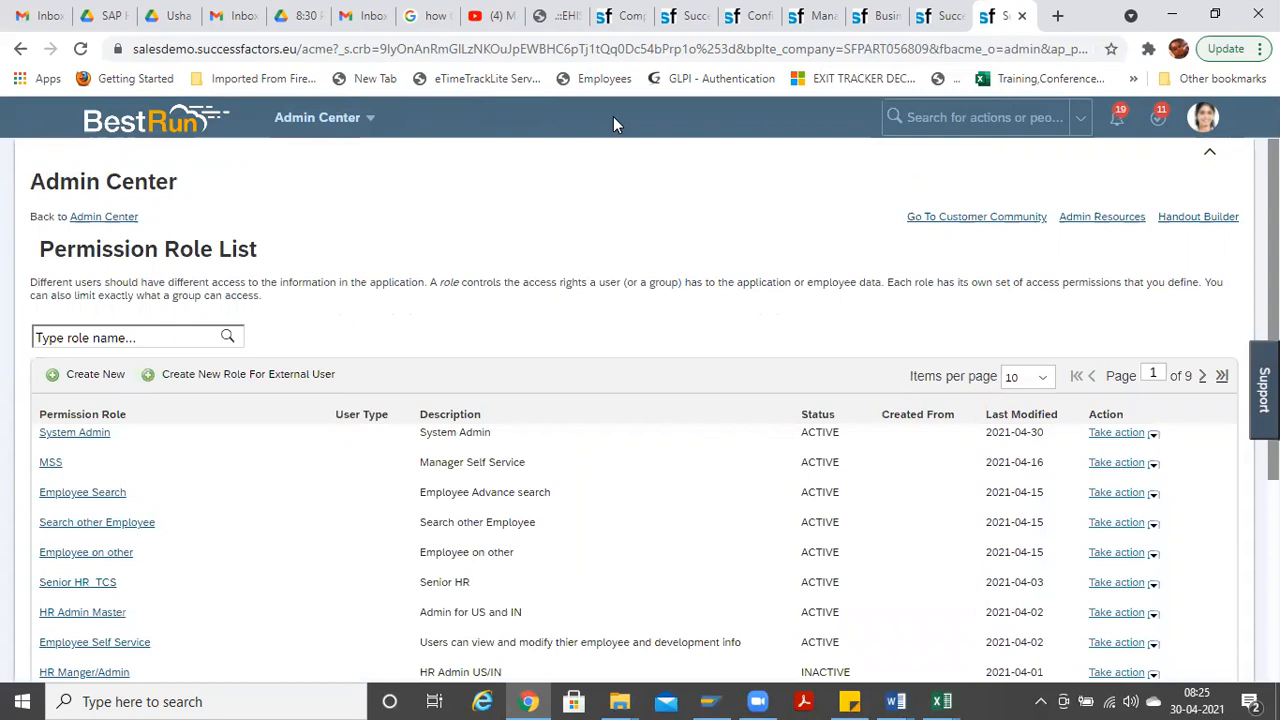
pyautogui.click(928, 117)
pyautogui.write('UI configur')
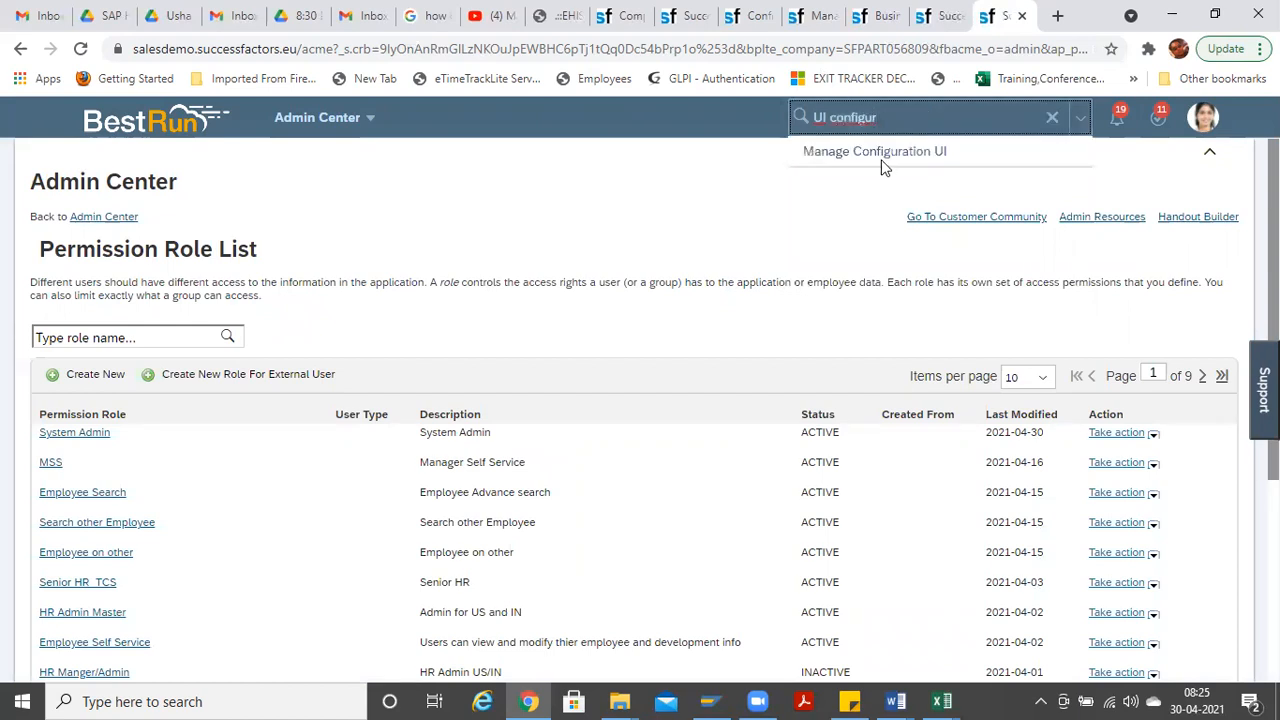
pyautogui.click(888, 152)
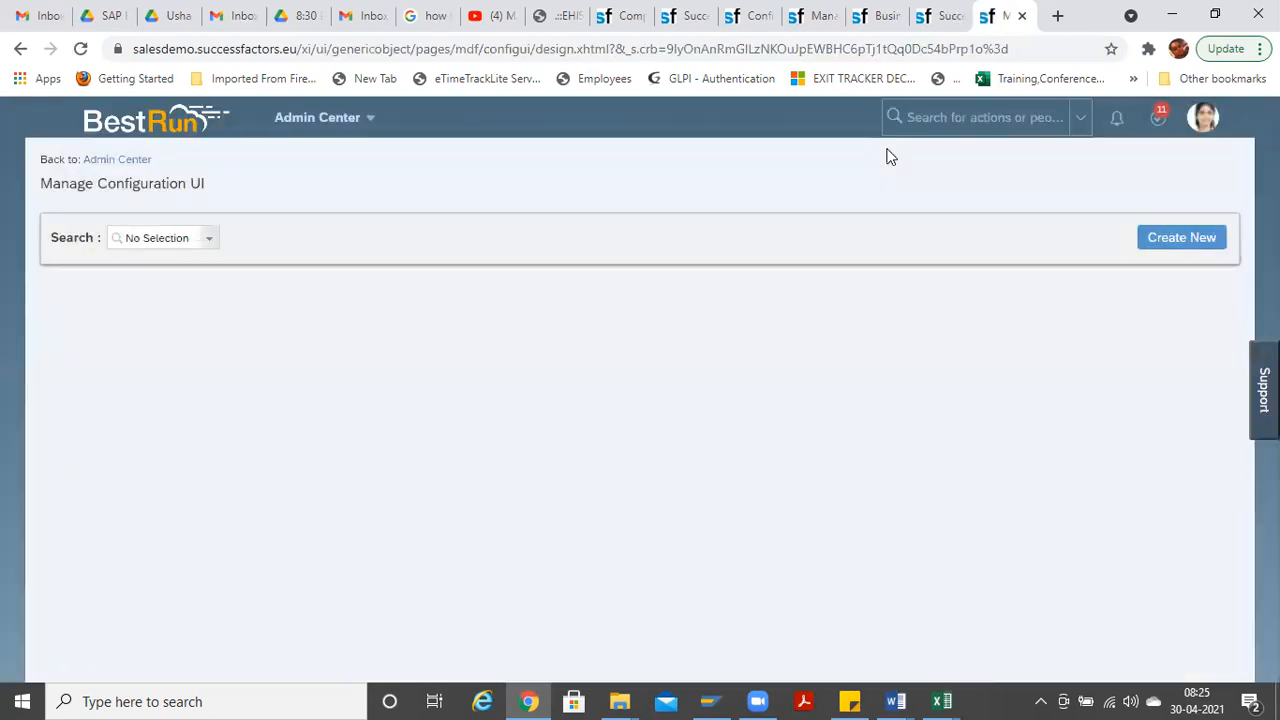
# Step: Create a new configuration UI with the Id EEDetailsNew
pyautogui.click(1201, 241)
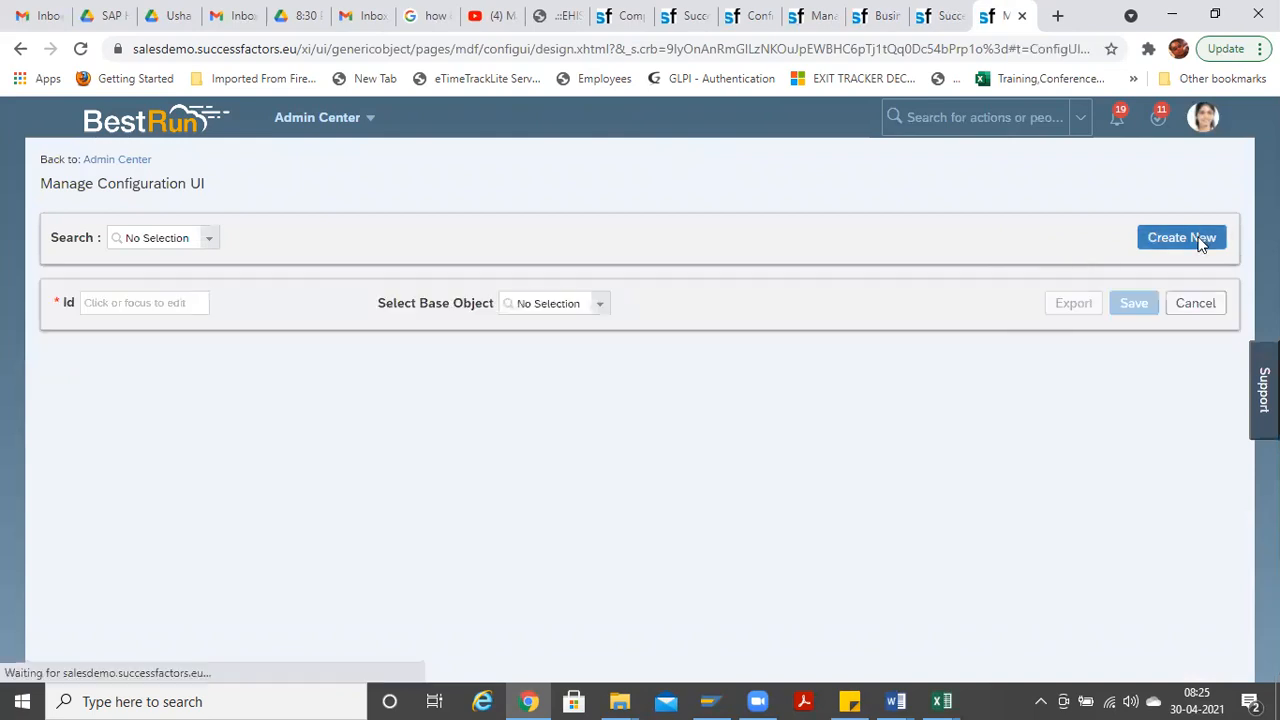
pyautogui.click(180, 305)
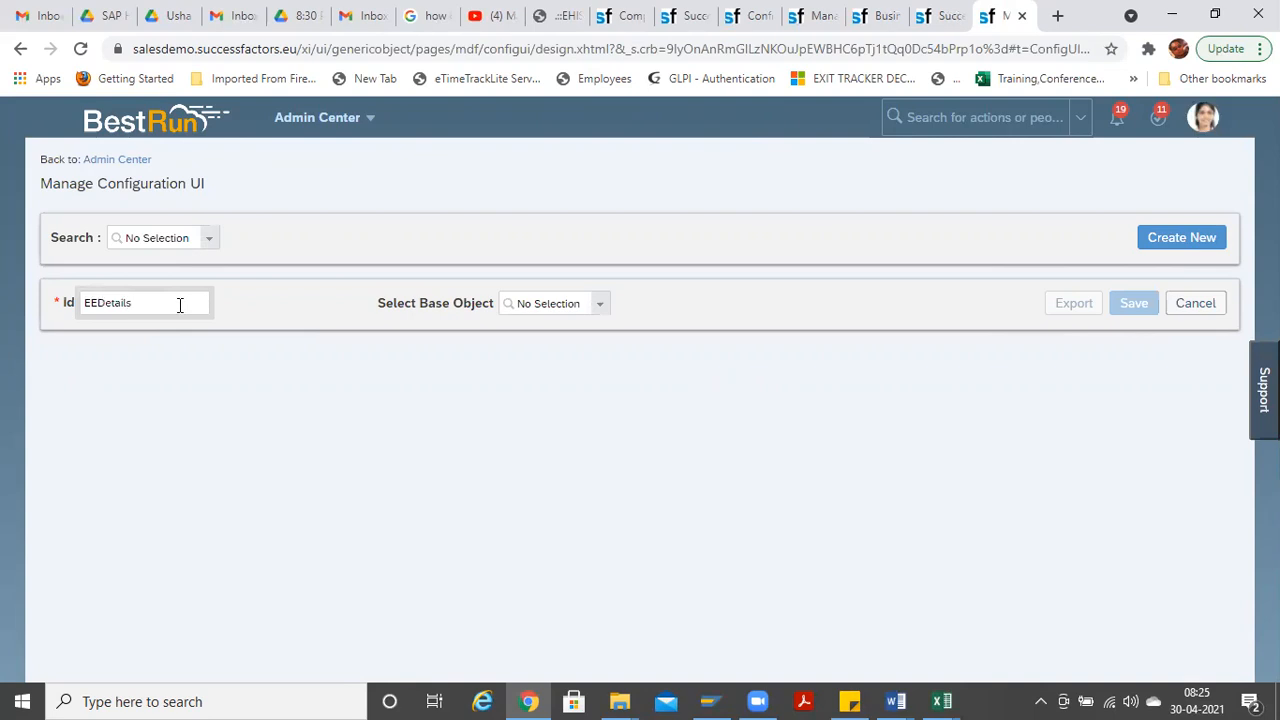
pyautogui.moveTo(180, 305); pyautogui.dragTo(28, 276)
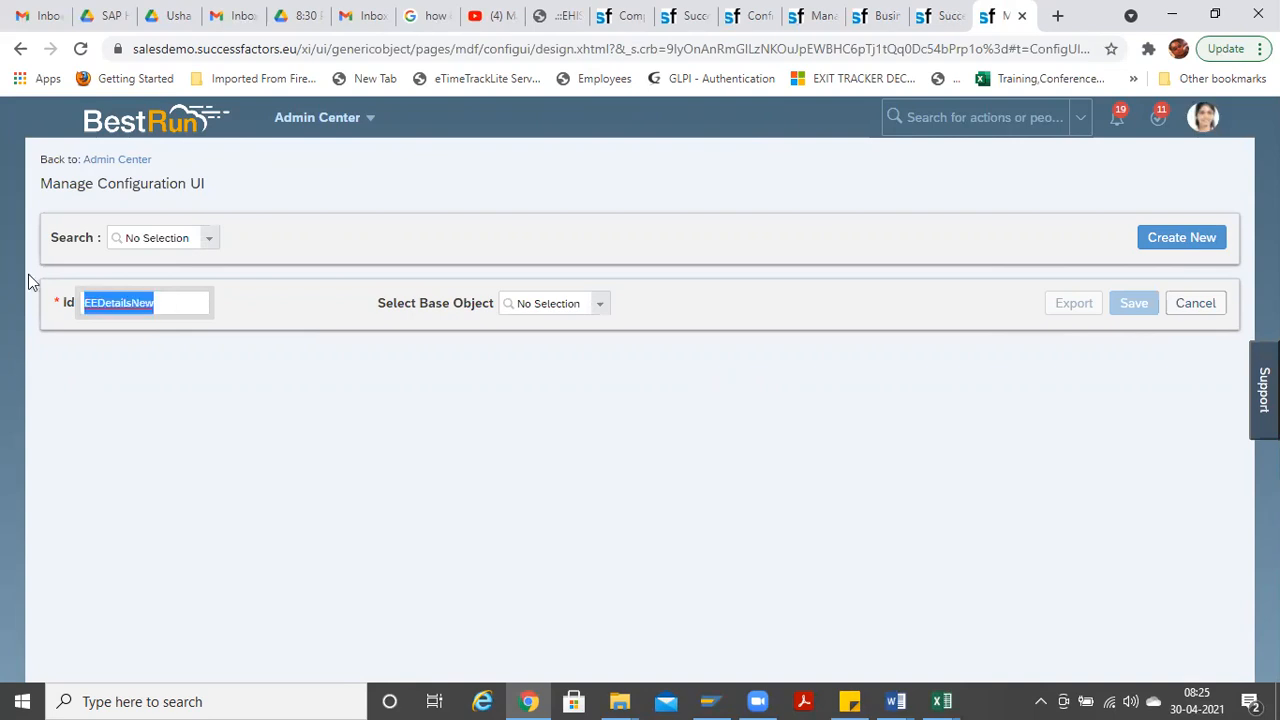
# Step: Search the base objects for "employee" and select Employee Personal Details as the base object
pyautogui.click(603, 305)
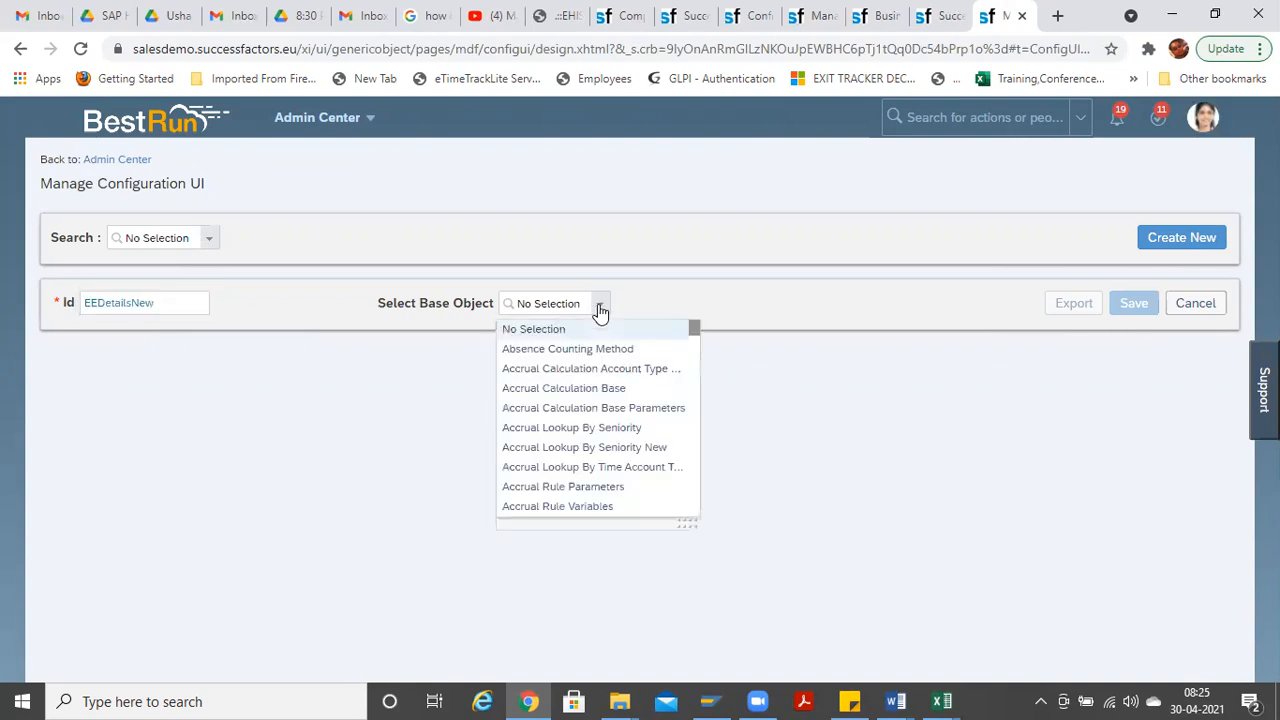
pyautogui.write('emplo')
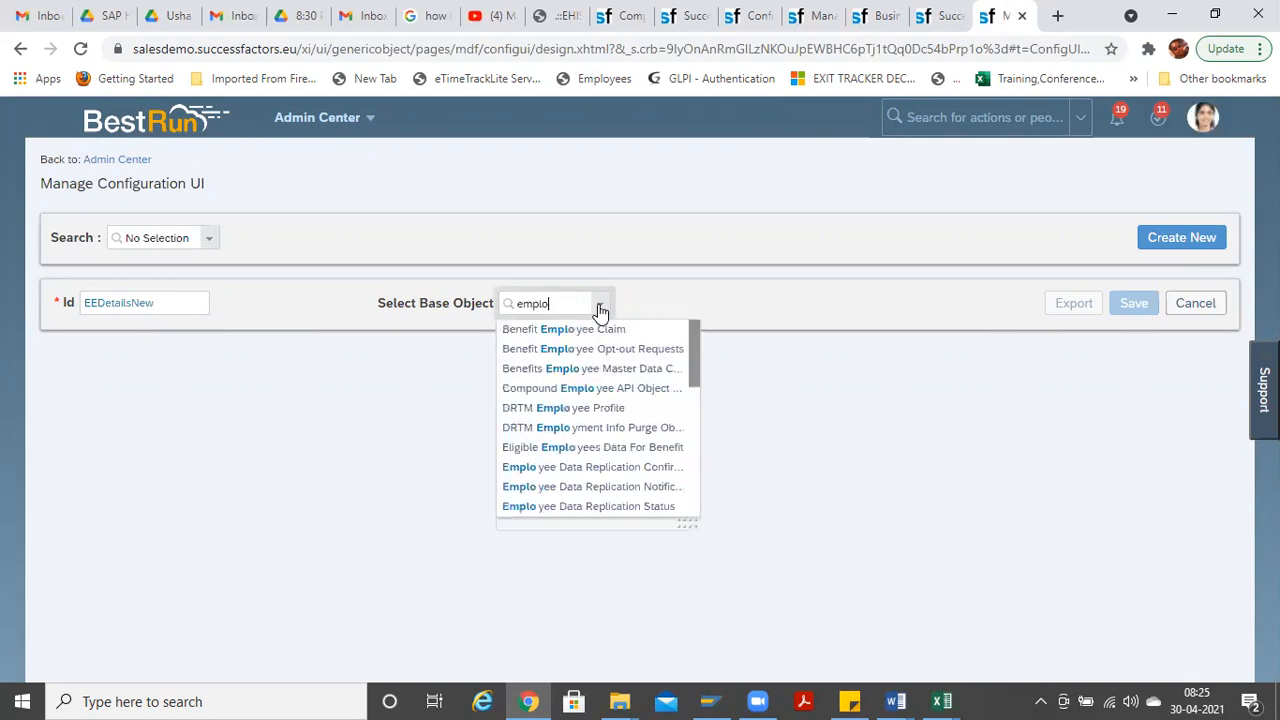
pyautogui.write('yww')
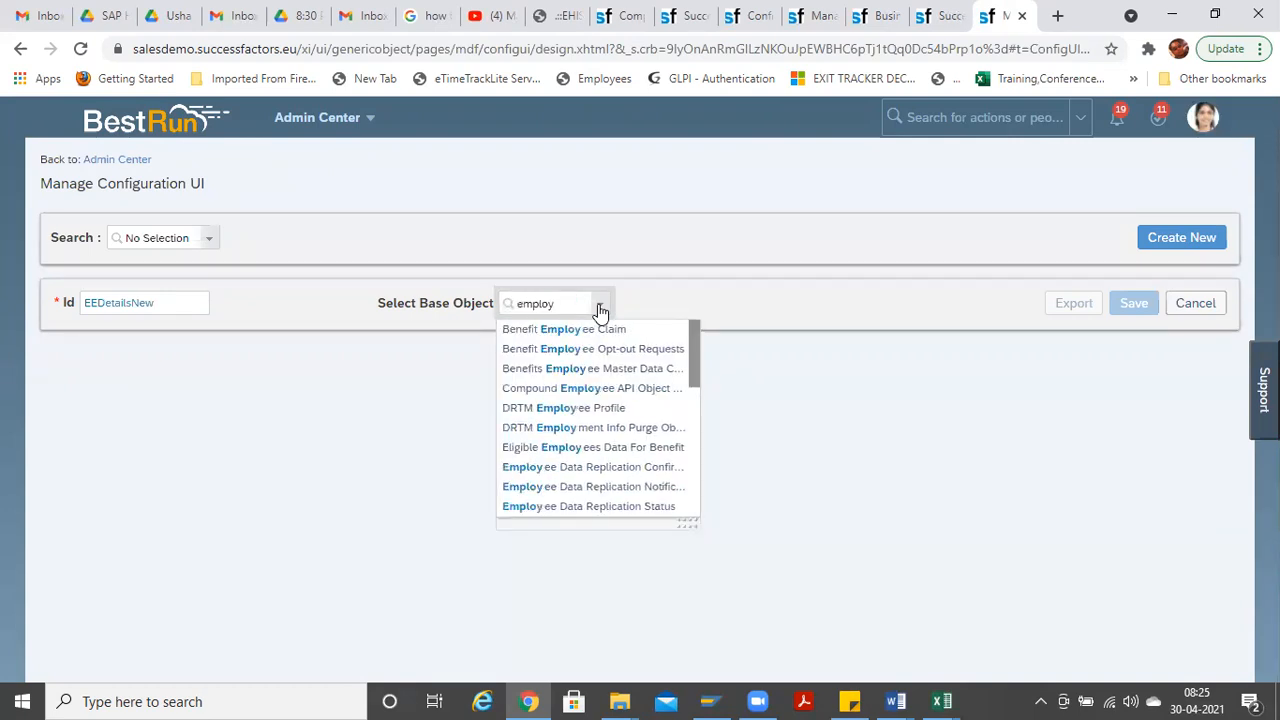
pyautogui.press('BackSpace')
pyautogui.press('BackSpace')
pyautogui.write('w')
pyautogui.press('BackSpace')
pyautogui.write('ee')
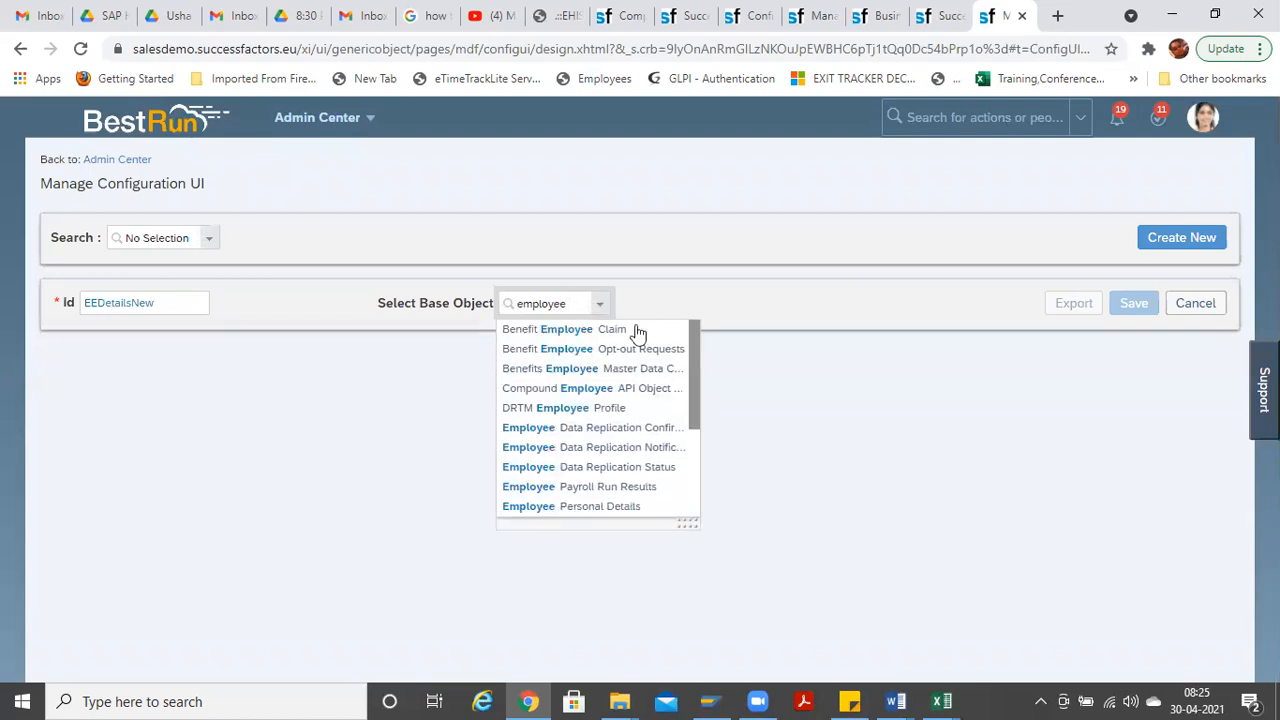
pyautogui.moveTo(690, 375); pyautogui.dragTo(692, 383)
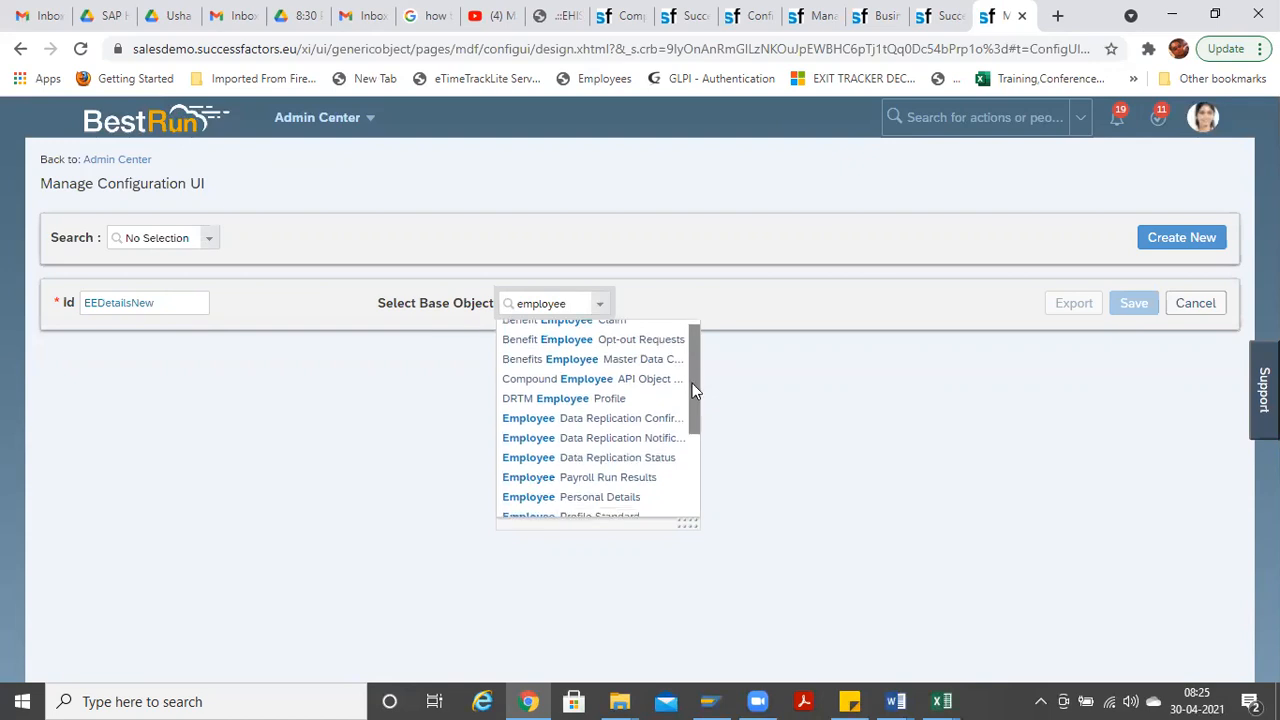
pyautogui.click(609, 491)
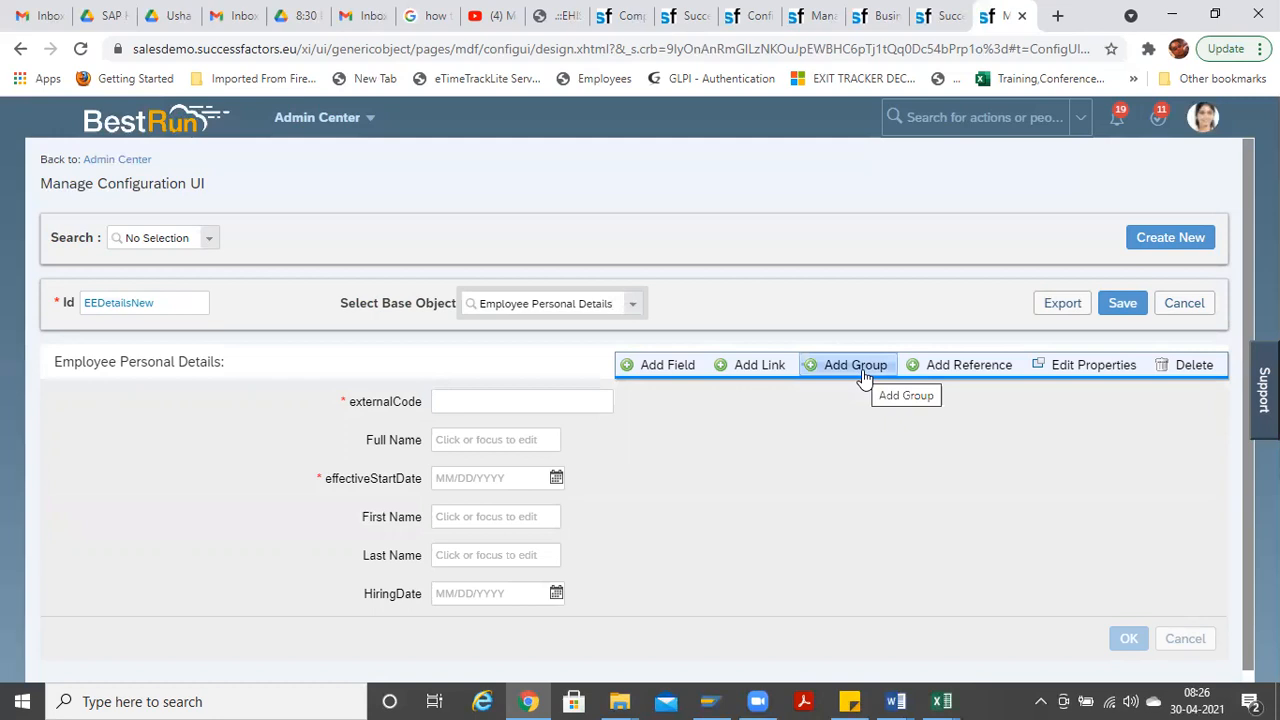
# Step: Add a group to the Employee Personal Details layout and try to move the Full Name field into it
pyautogui.click(863, 376)
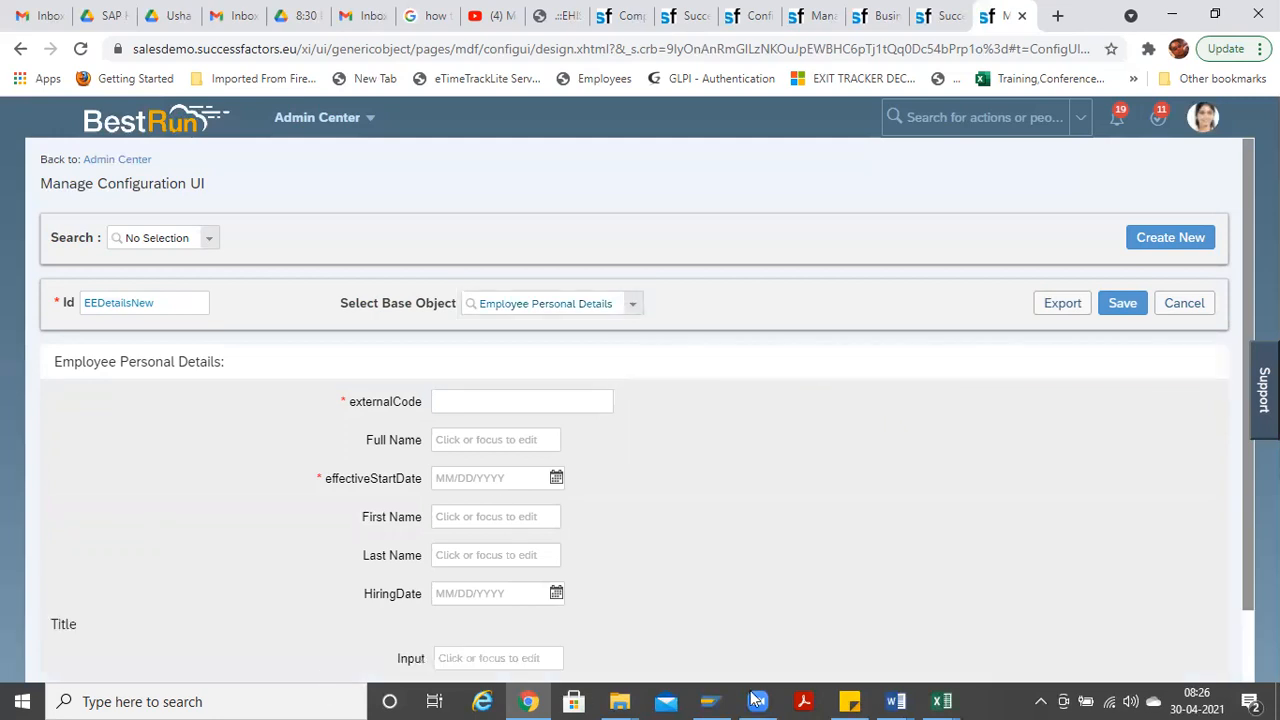
pyautogui.scroll(-1, 465, 602)
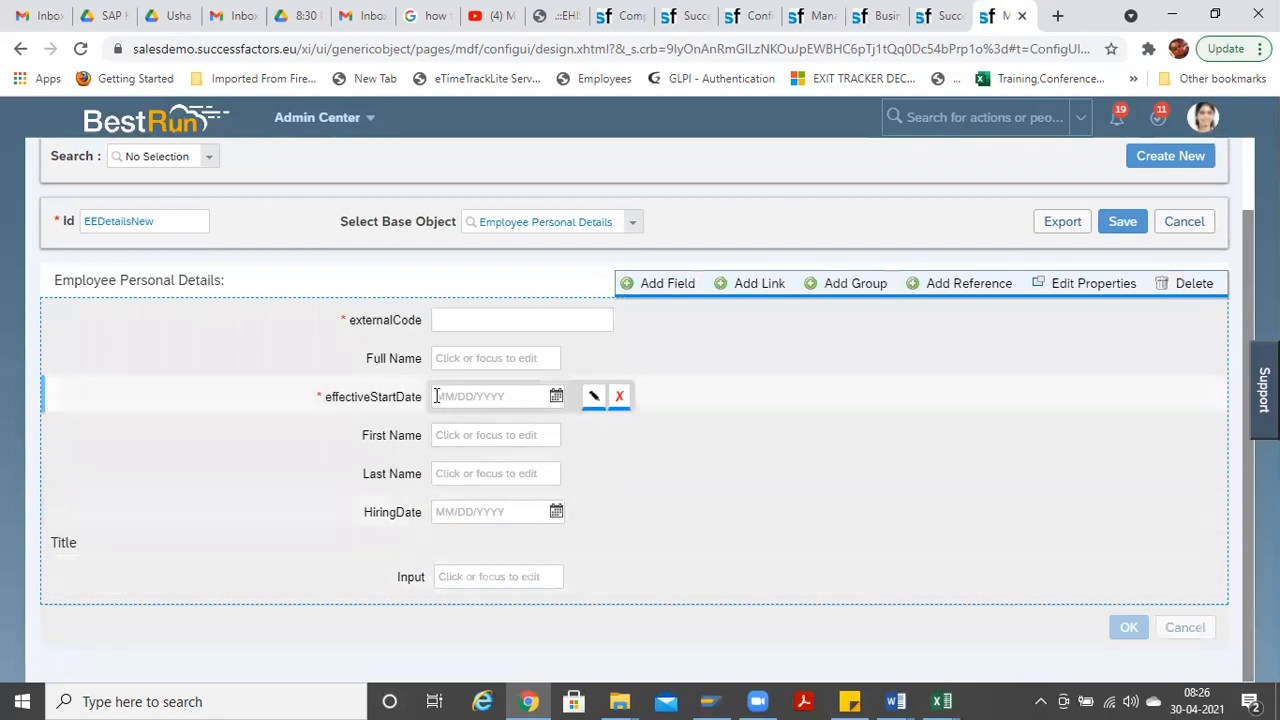
pyautogui.moveTo(417, 353); pyautogui.dragTo(411, 524)
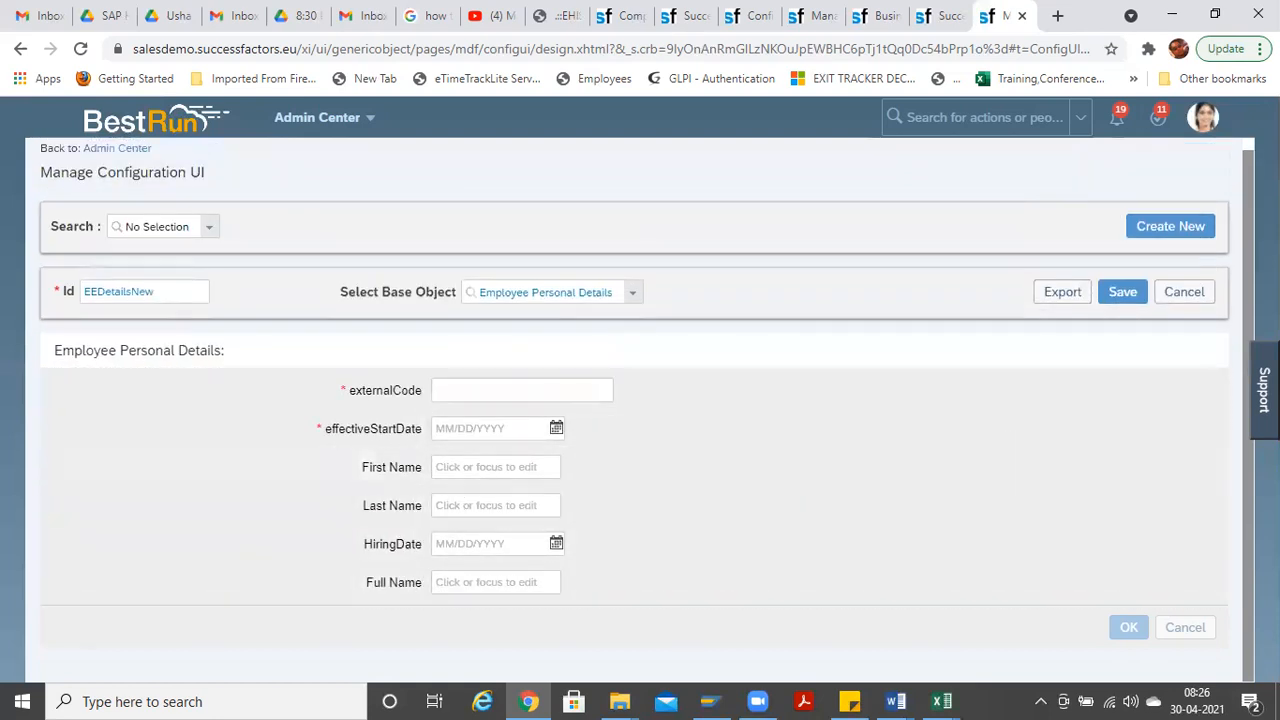
pyautogui.scroll(1, 1248, 565)
pyautogui.scroll(-1, 629, 483)
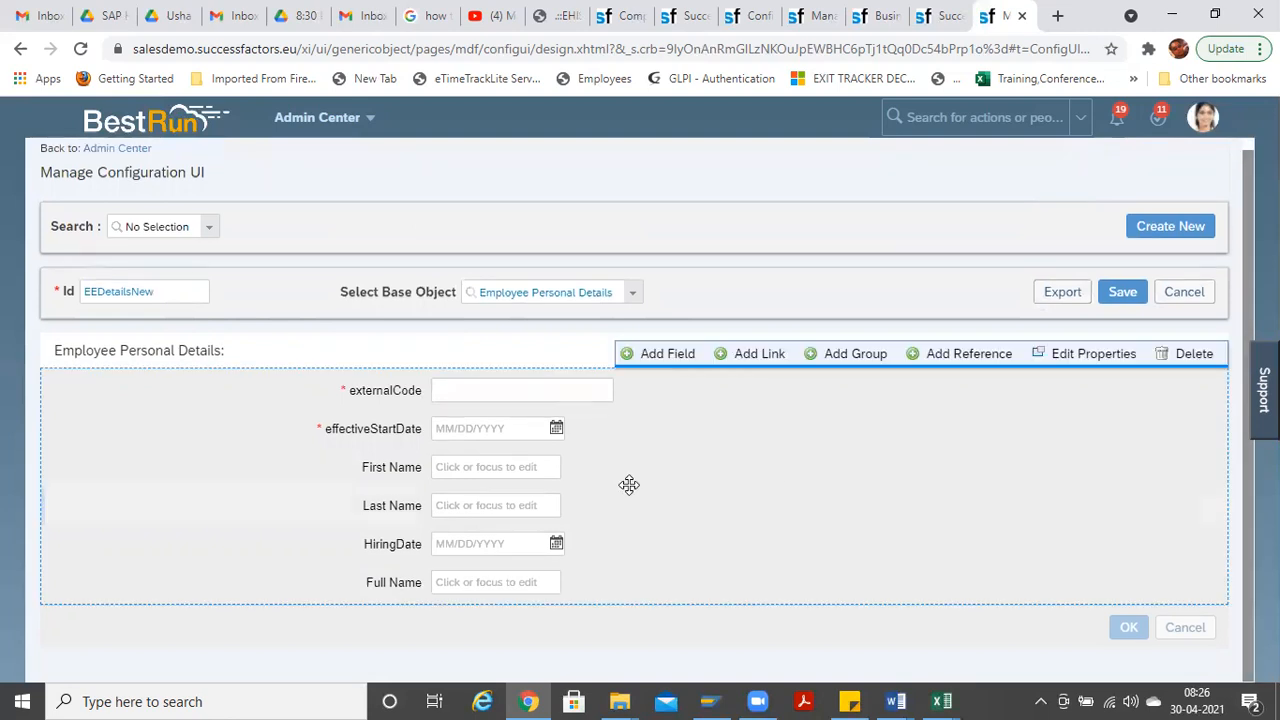
# Step: Add another group to the layout and try to place Full Name under its title, above the Input field
pyautogui.click(873, 365)
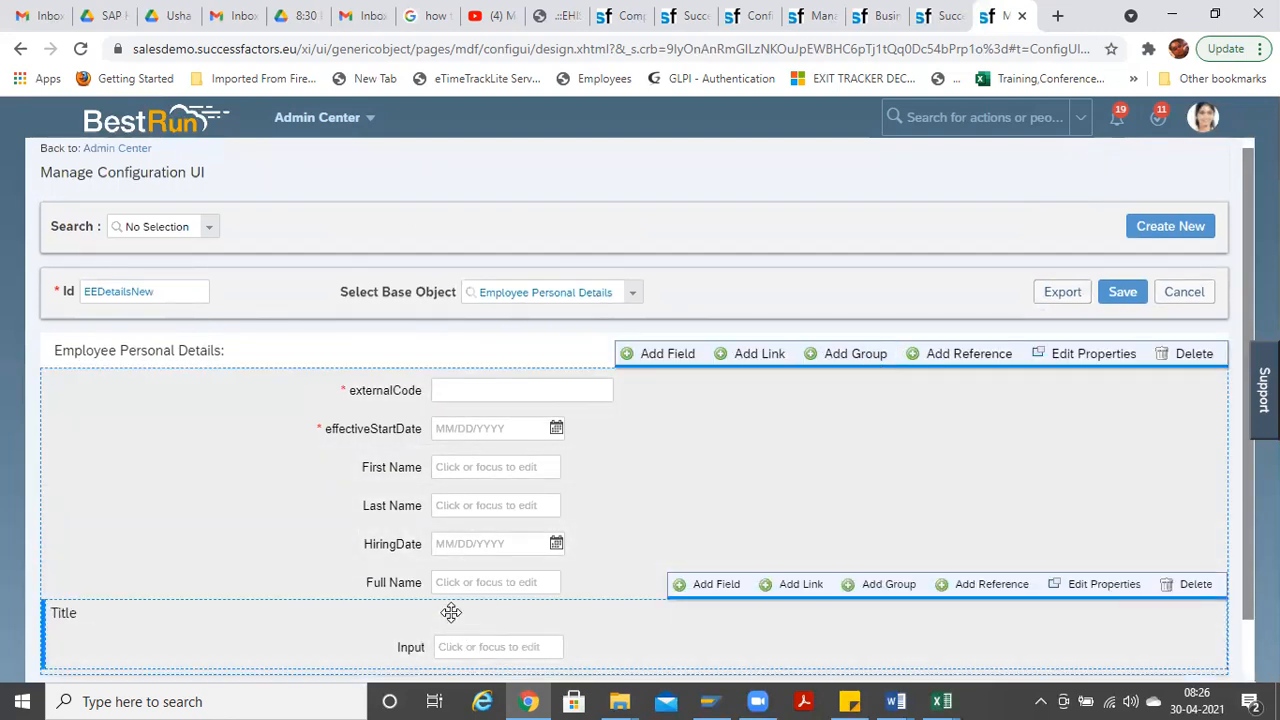
pyautogui.moveTo(451, 601)
pyautogui.mouseDown()
pyautogui.moveTo(449, 570)
pyautogui.moveTo(441, 616)
pyautogui.mouseUp()
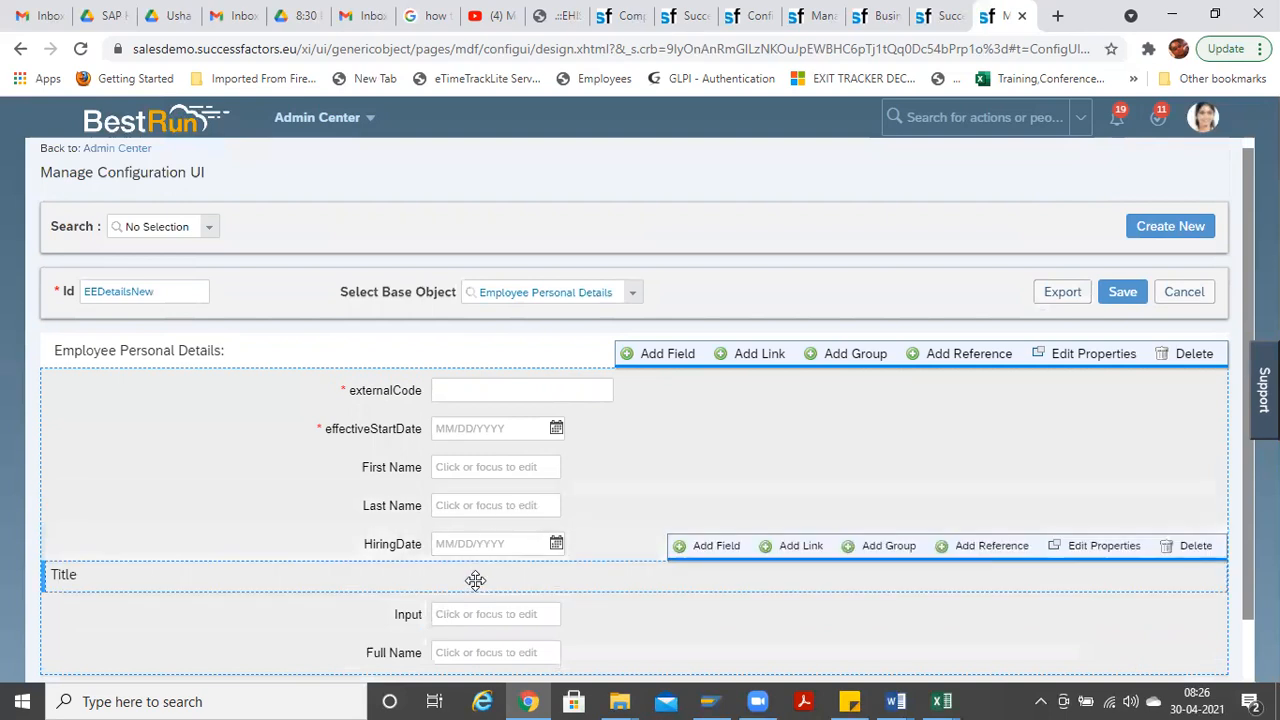
pyautogui.moveTo(470, 589); pyautogui.dragTo(469, 598)
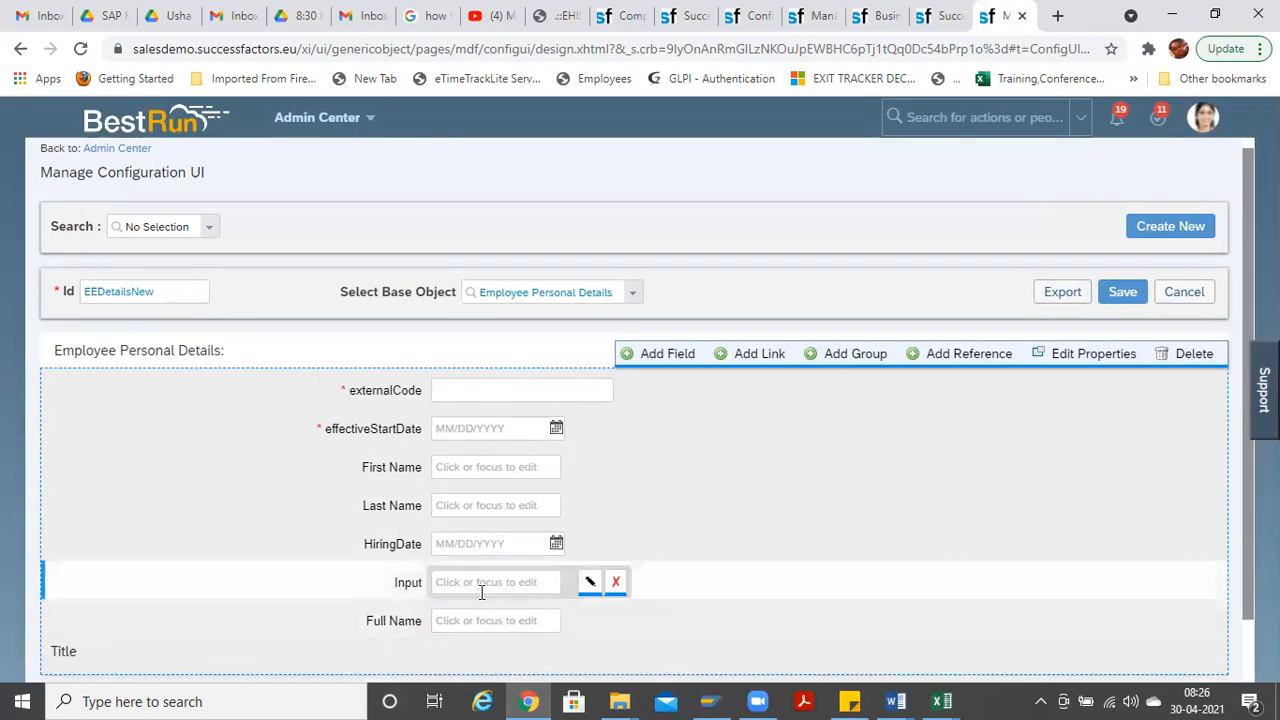
pyautogui.moveTo(482, 637); pyautogui.dragTo(483, 580)
pyautogui.rightClick(483, 580)
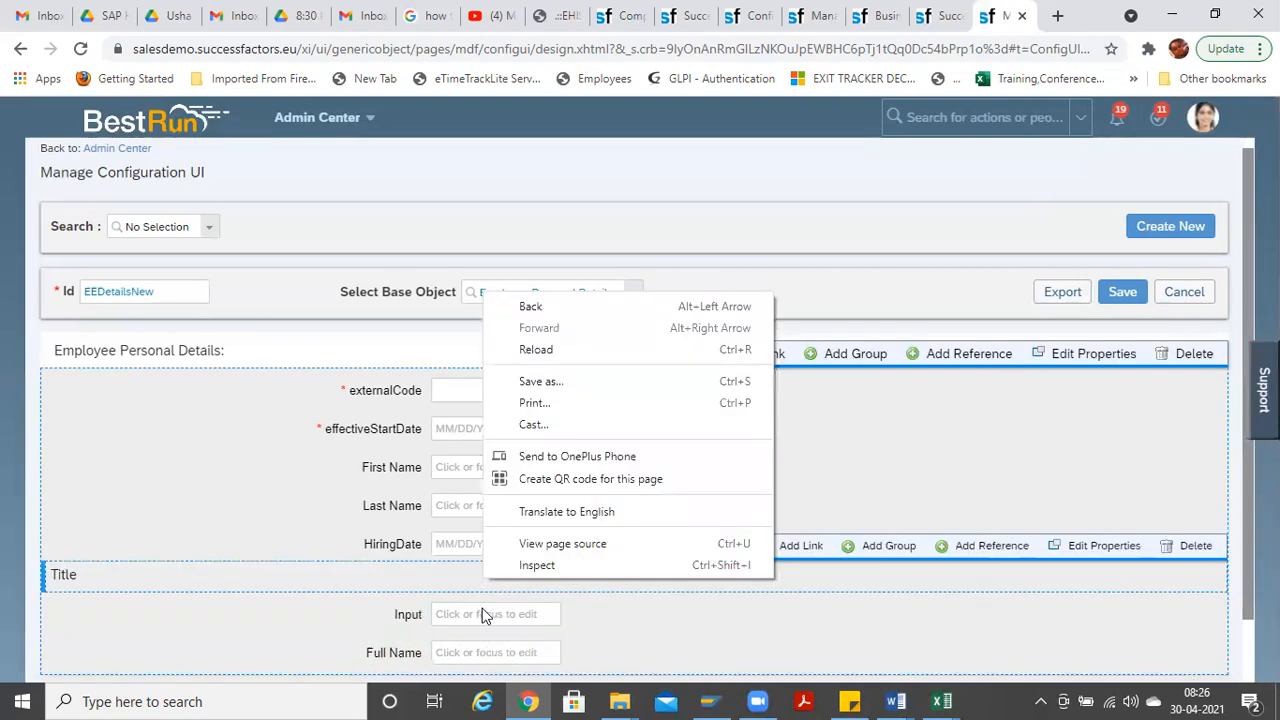
pyautogui.click(169, 585)
pyautogui.moveTo(169, 594); pyautogui.dragTo(171, 603)
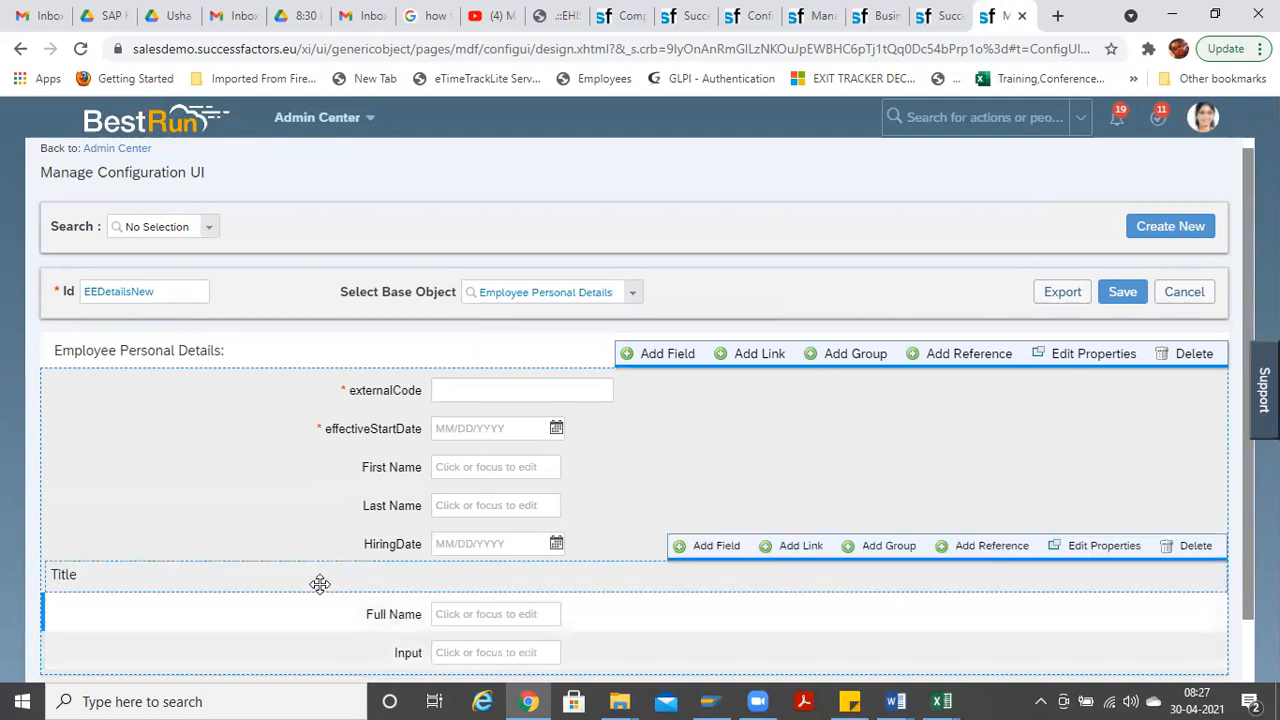
# Step: Try to bring the Full Name and Input fields under the group's title, and delete the group
pyautogui.moveTo(323, 586)
pyautogui.mouseDown()
pyautogui.moveTo(323, 600)
pyautogui.moveTo(331, 586)
pyautogui.mouseUp()
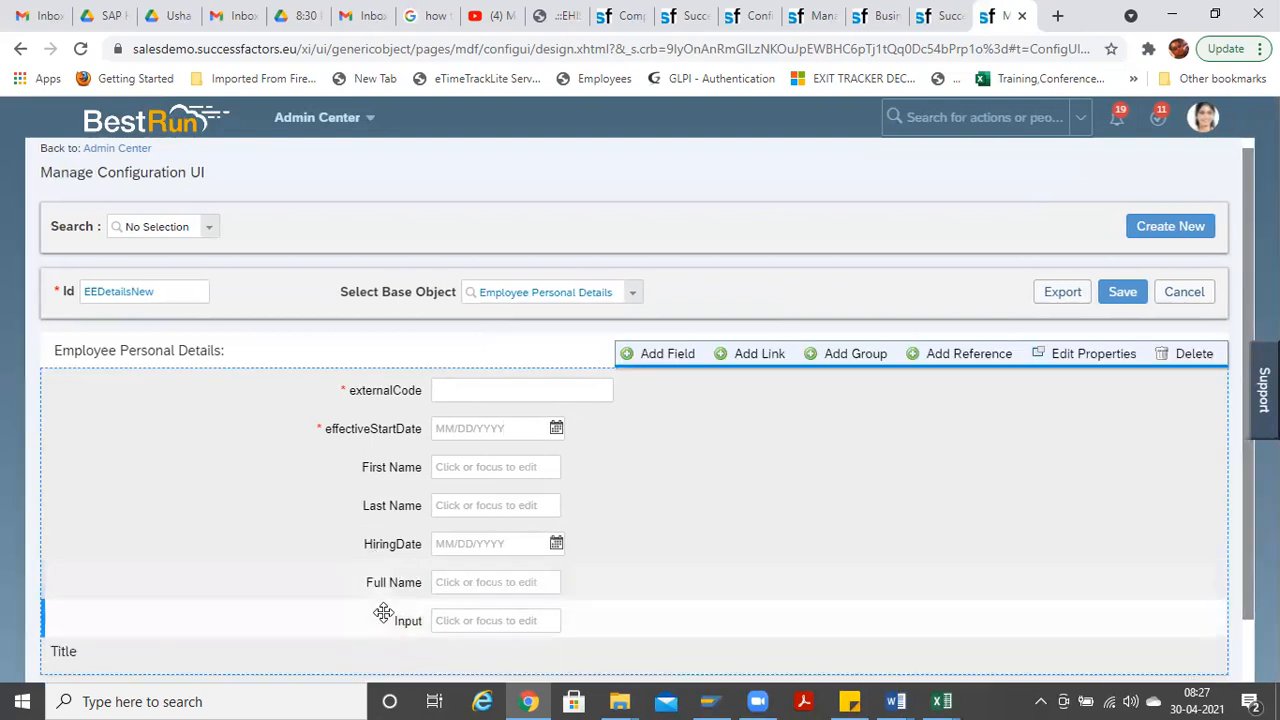
pyautogui.moveTo(419, 629); pyautogui.dragTo(408, 640)
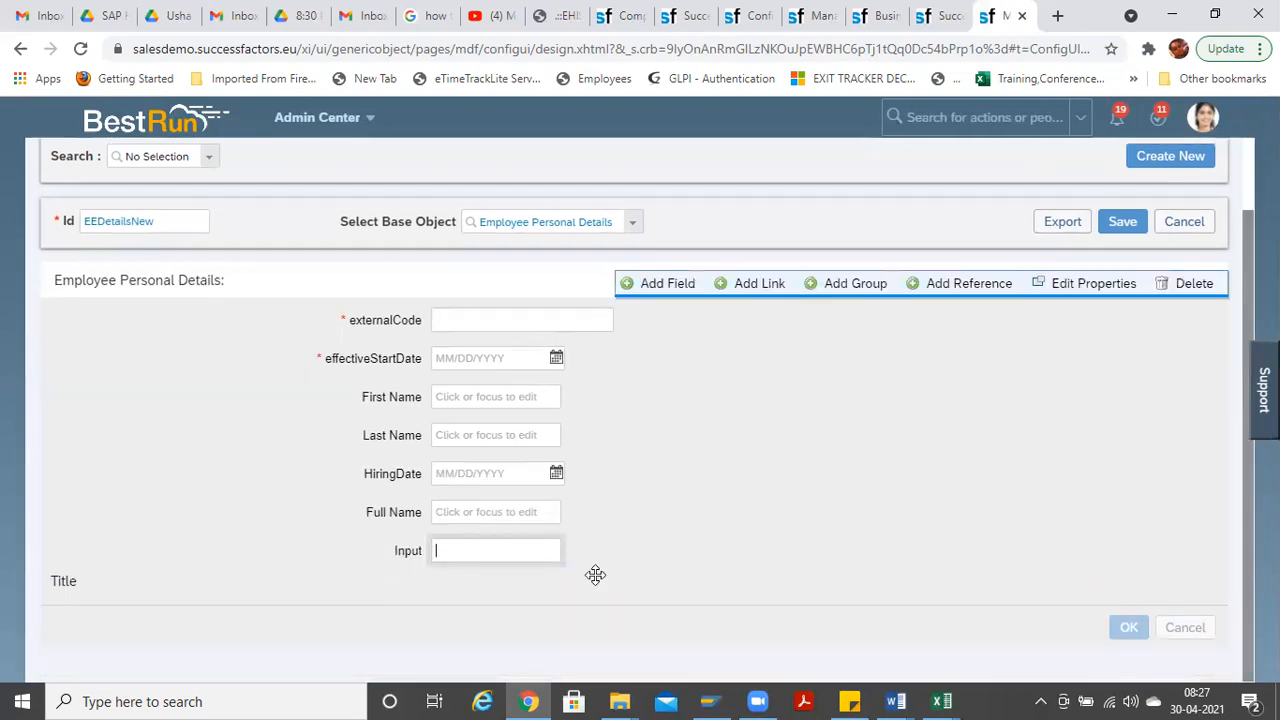
pyautogui.moveTo(397, 565); pyautogui.dragTo(400, 576)
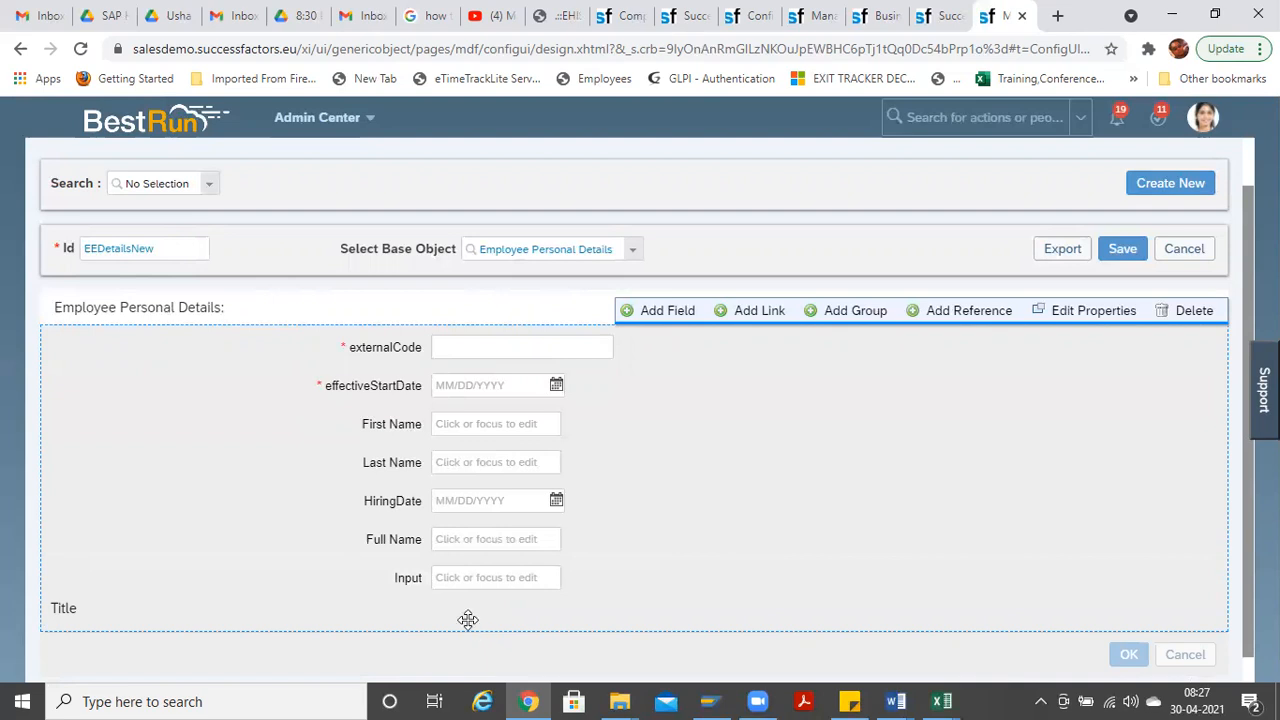
pyautogui.moveTo(466, 617); pyautogui.dragTo(420, 562)
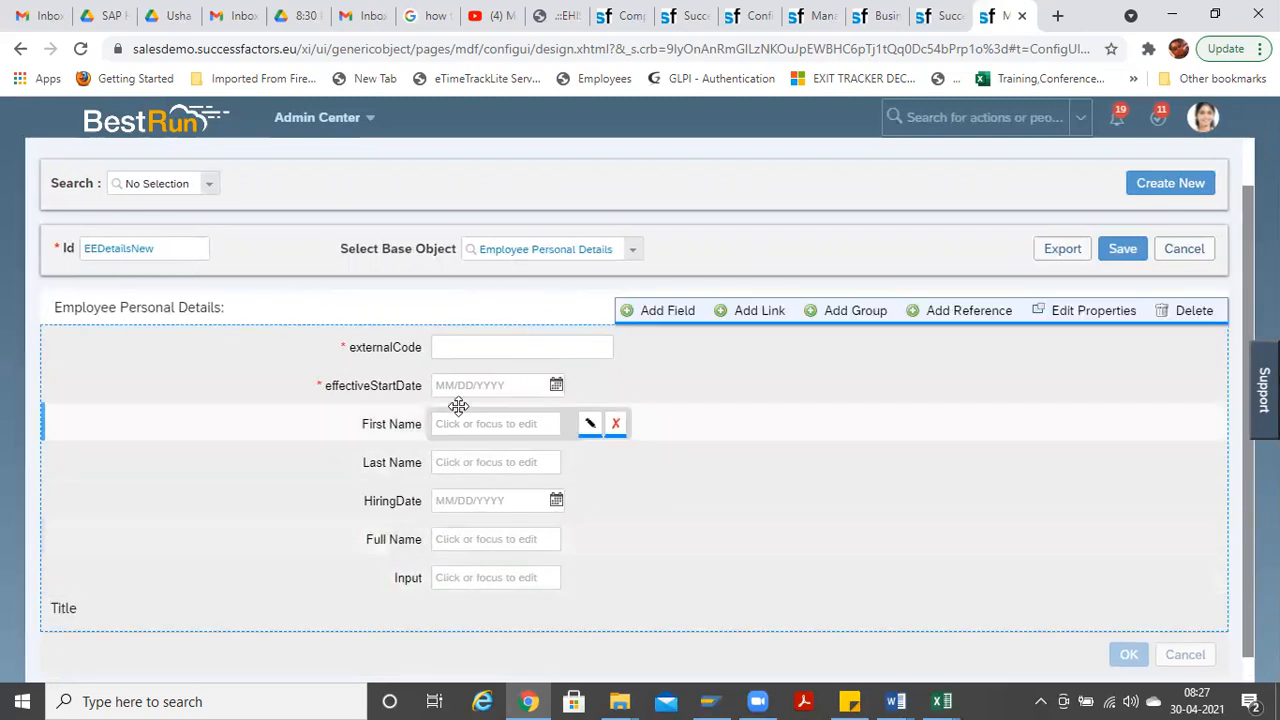
pyautogui.rightClick(108, 605)
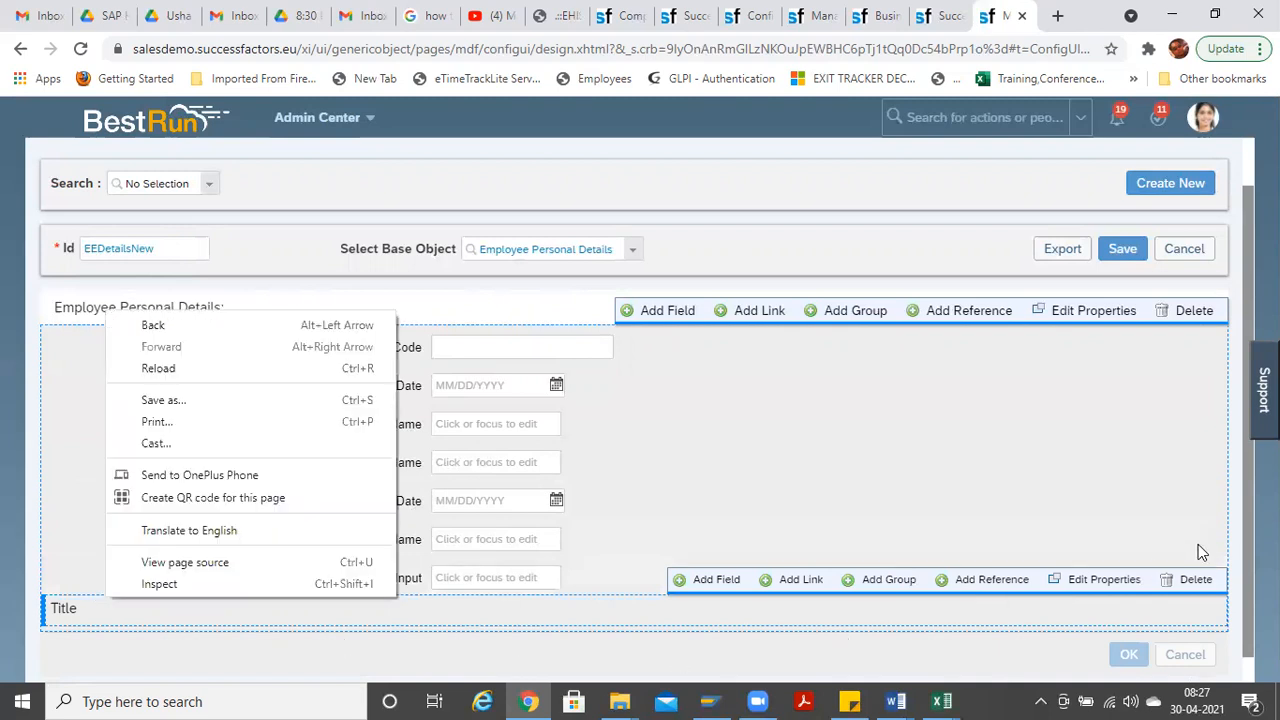
pyautogui.click(1195, 579)
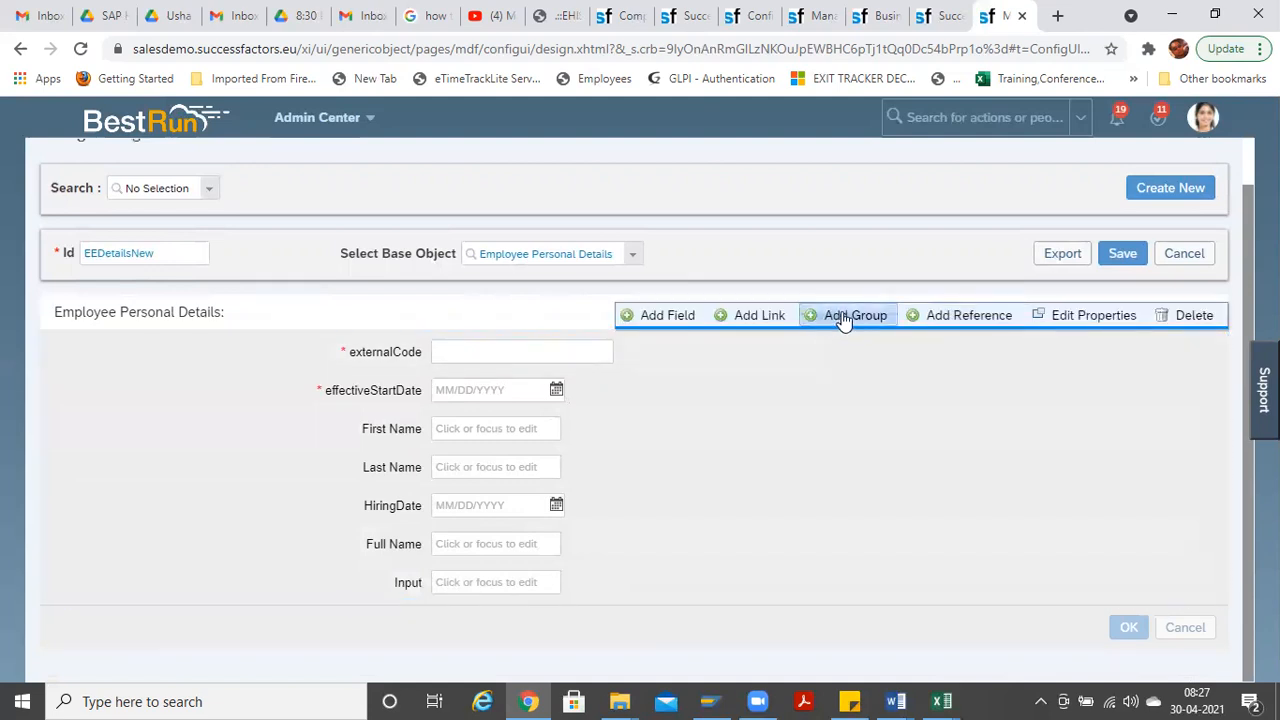
# Step: Add a new group, remove the stray Input field outside it, and move Full Name into the group above its own Input field
pyautogui.click(823, 316)
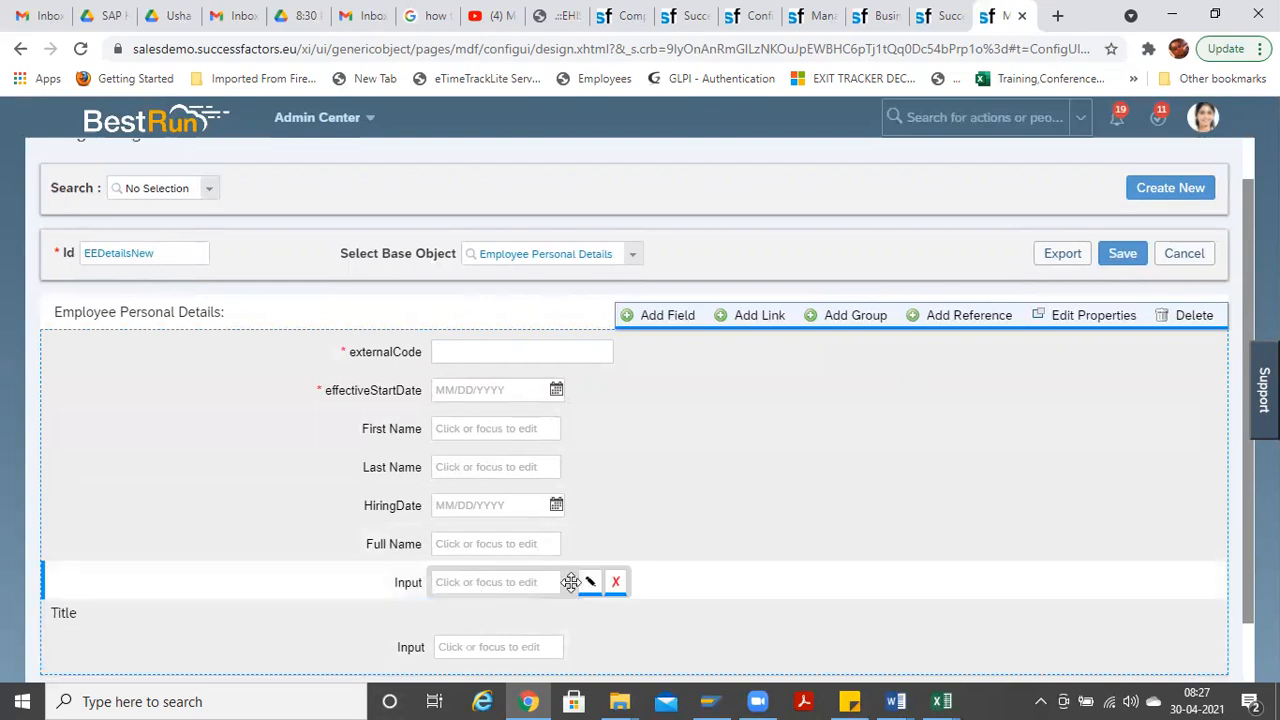
pyautogui.click(617, 584)
pyautogui.moveTo(403, 545); pyautogui.dragTo(402, 565)
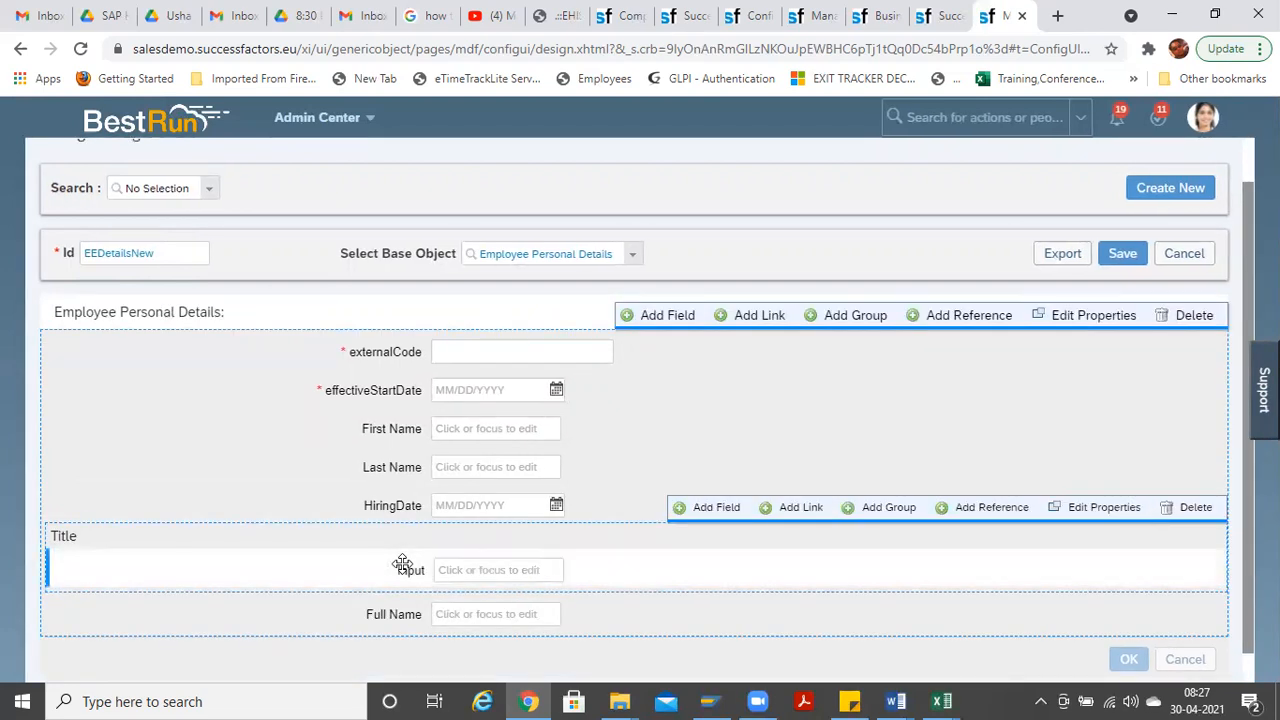
pyautogui.moveTo(403, 609); pyautogui.dragTo(418, 560)
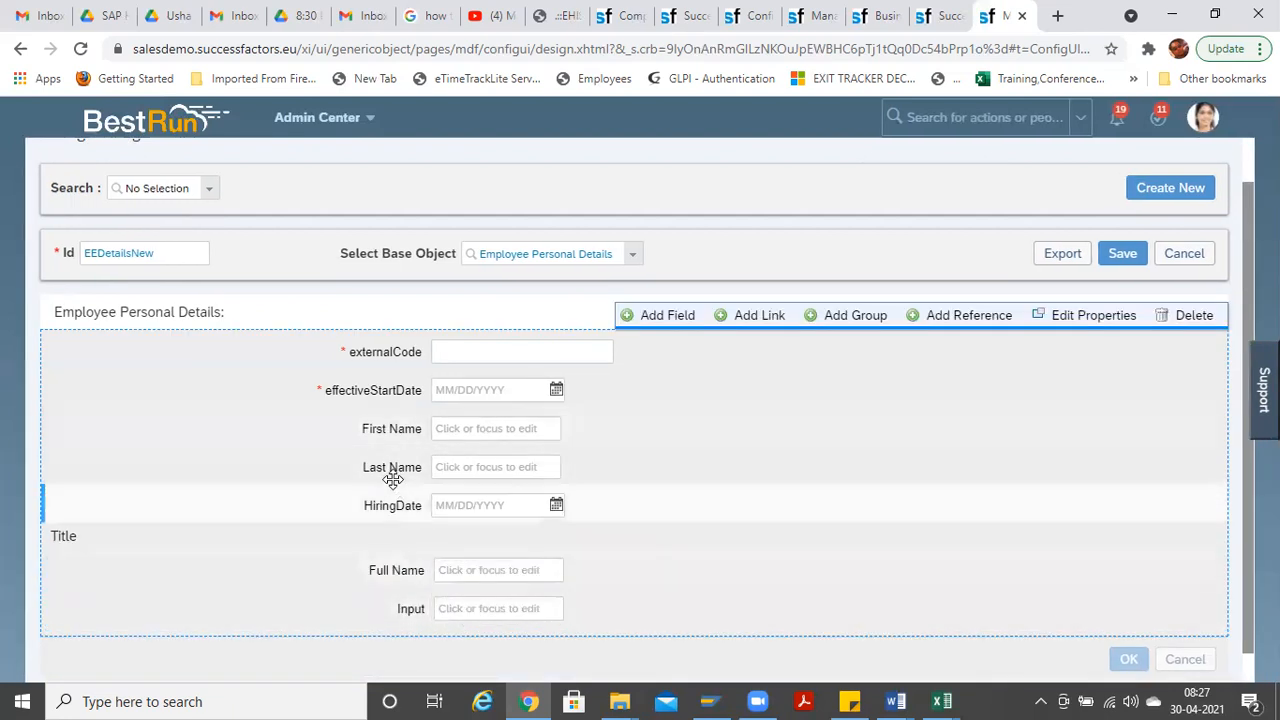
# Step: Move Last Name, First Name and HiringDate into the group, ordering its fields HiringDate, Full Name, First Name, Last Name, Input
pyautogui.moveTo(392, 467); pyautogui.dragTo(399, 535)
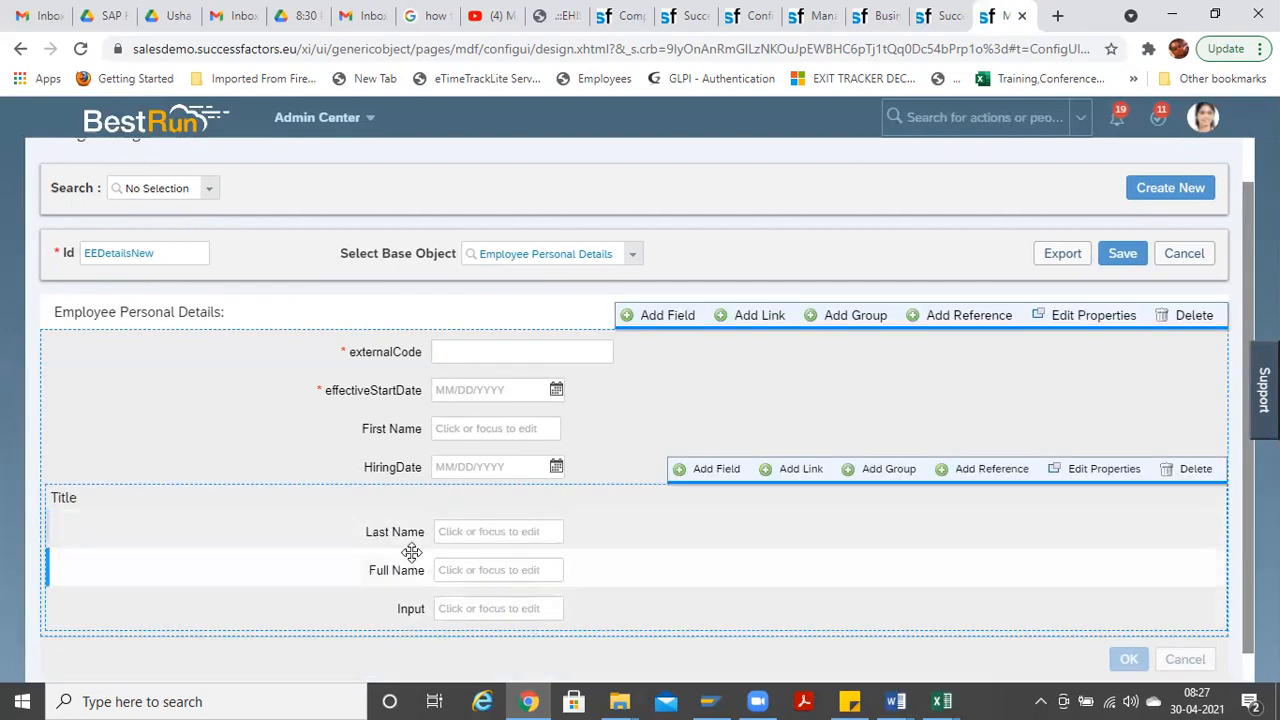
pyautogui.moveTo(410, 558); pyautogui.dragTo(409, 531)
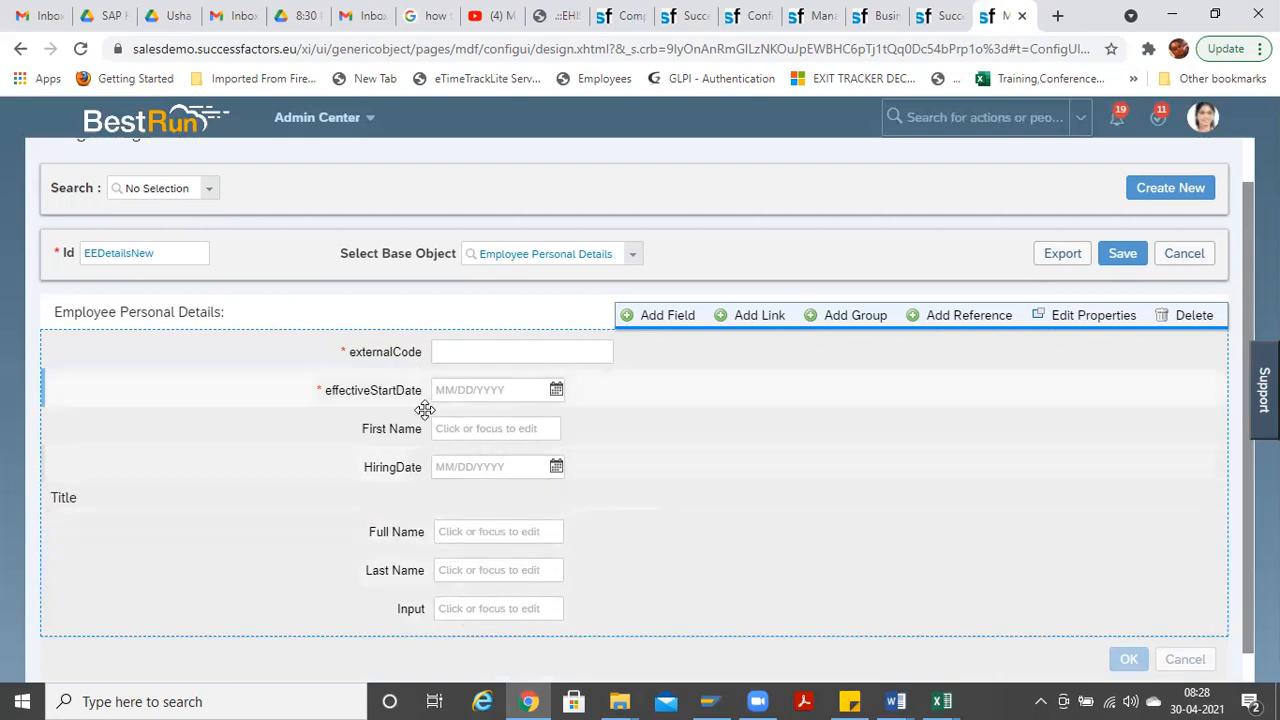
pyautogui.moveTo(428, 430); pyautogui.dragTo(443, 484)
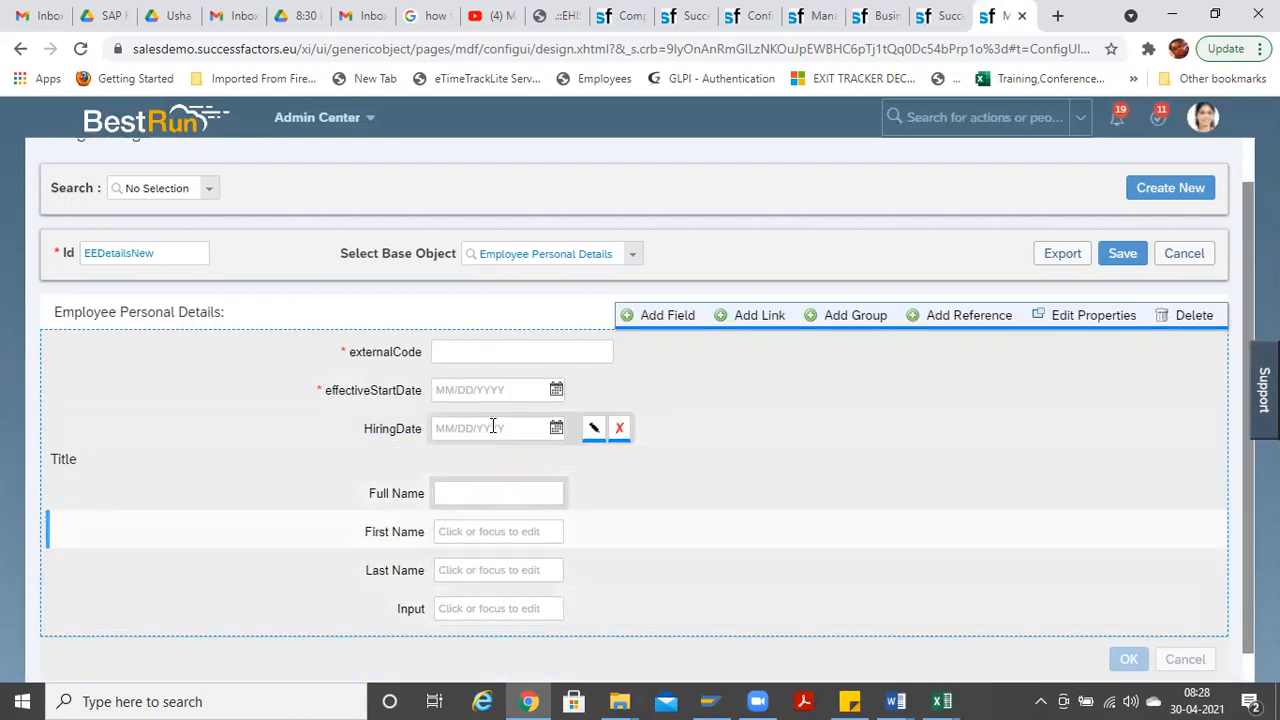
pyautogui.moveTo(414, 428)
pyautogui.mouseDown()
pyautogui.moveTo(417, 445)
pyautogui.moveTo(414, 434)
pyautogui.mouseUp()
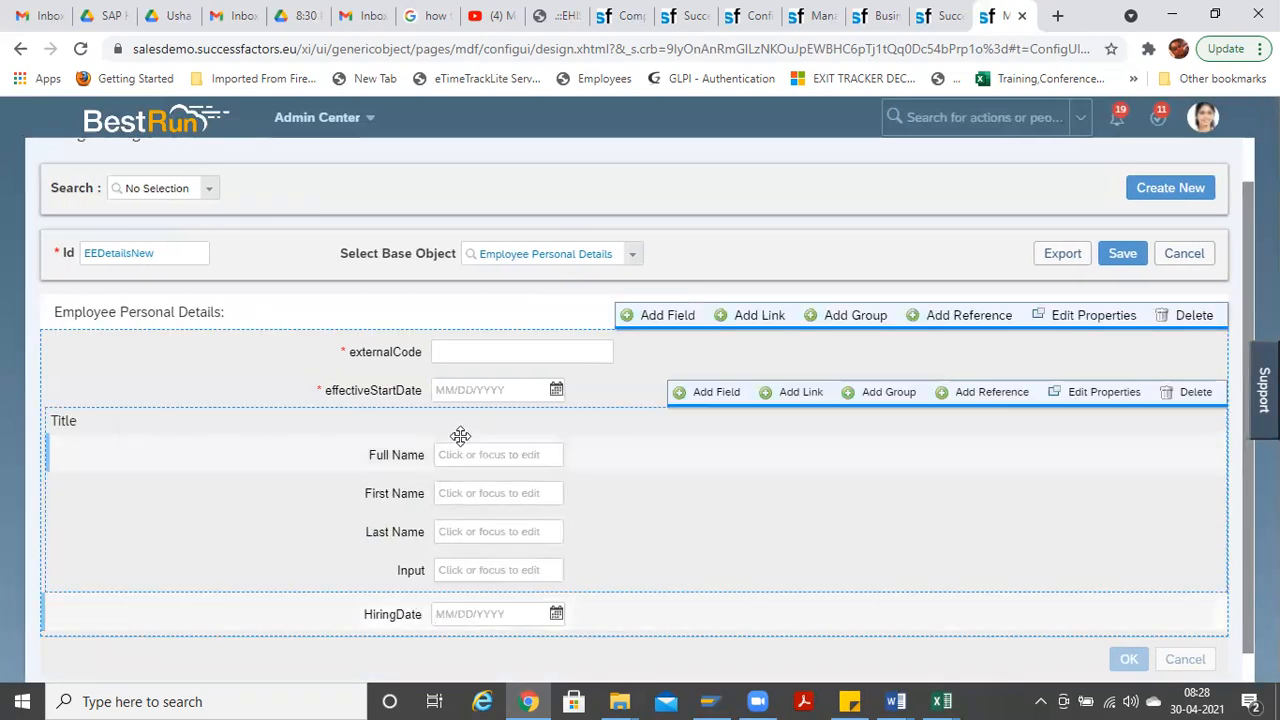
pyautogui.moveTo(411, 611); pyautogui.dragTo(431, 454)
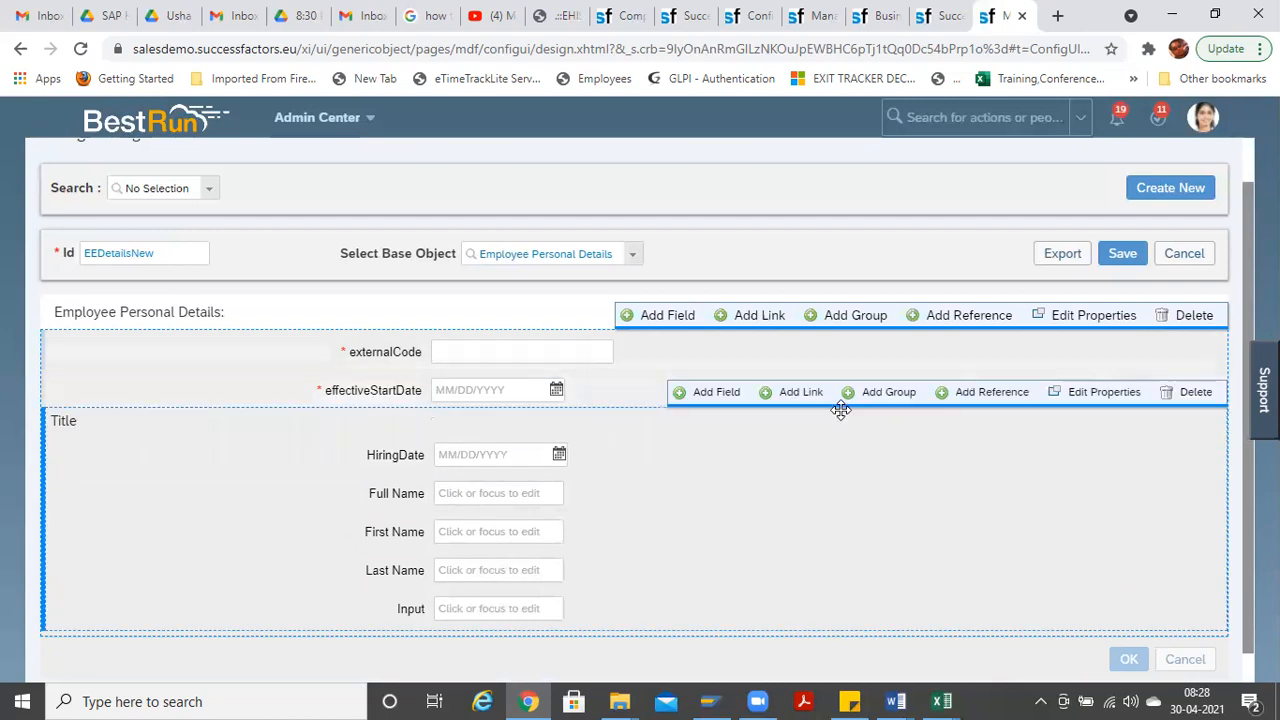
# Step: Set the group's user-defined title to Employee Details and its layout to Flow
pyautogui.click(1106, 391)
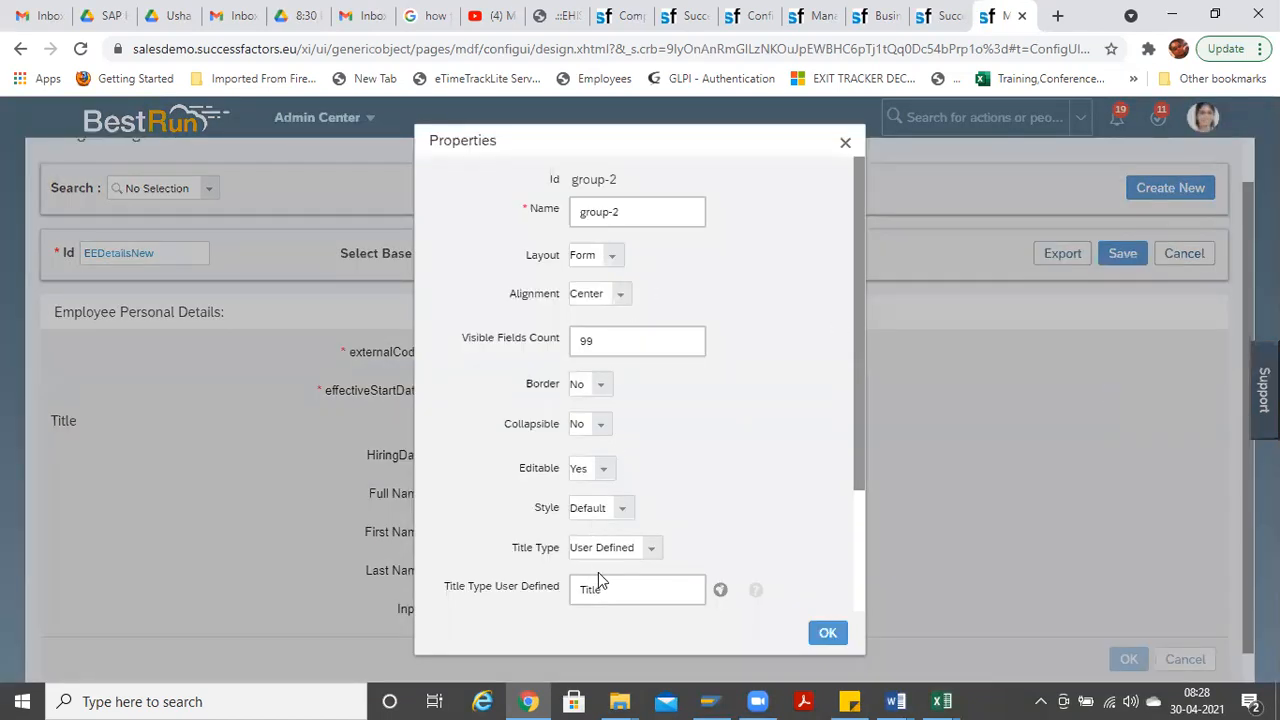
pyautogui.moveTo(608, 587); pyautogui.dragTo(418, 553)
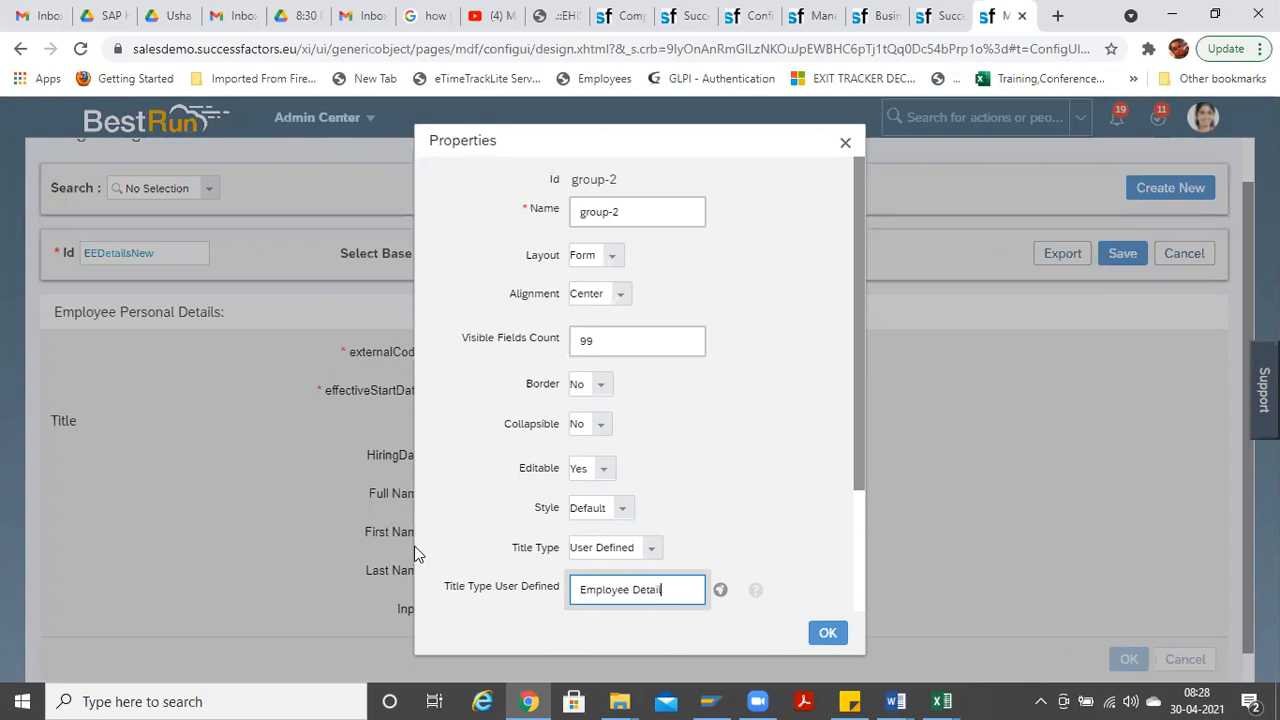
pyautogui.click(827, 636)
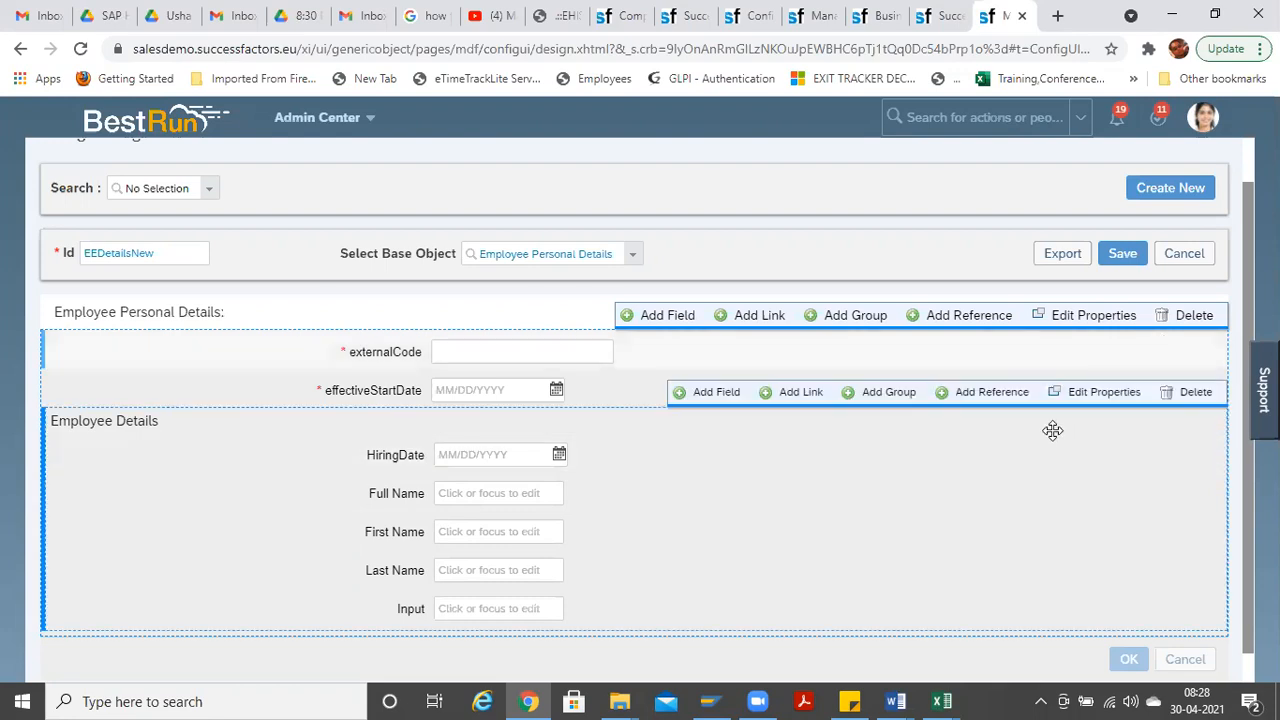
pyautogui.click(1080, 396)
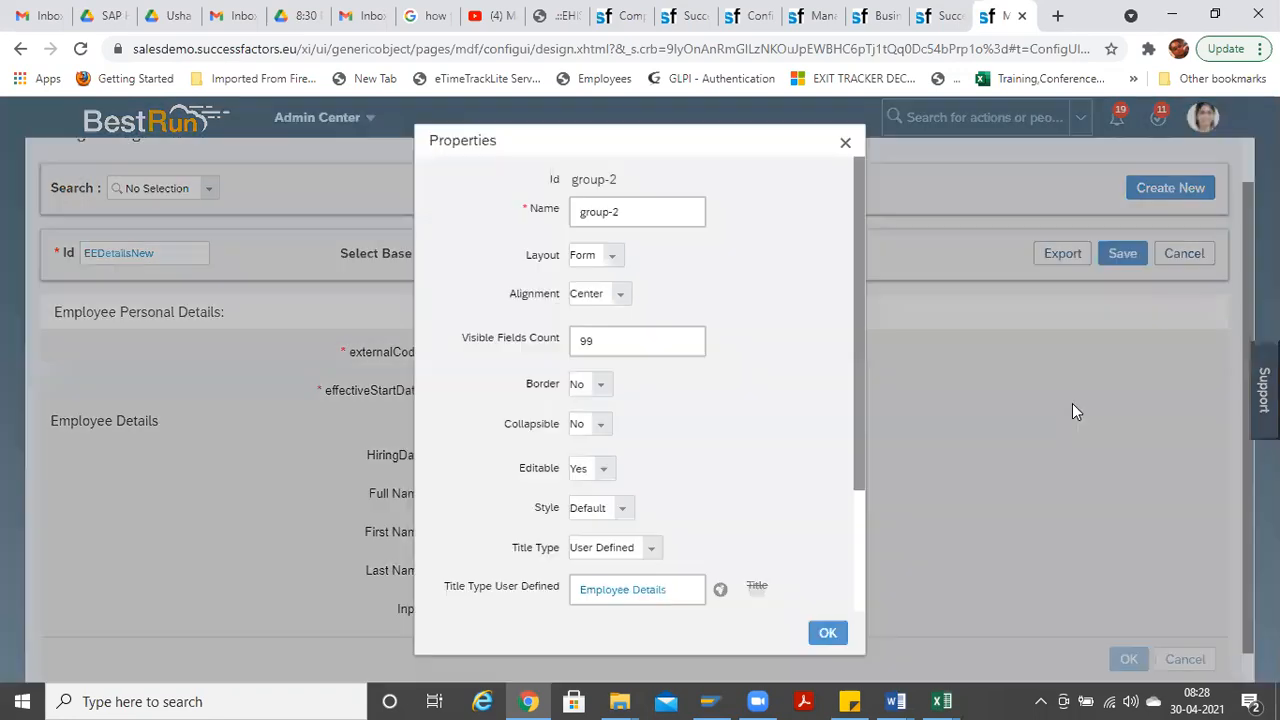
pyautogui.click(611, 258)
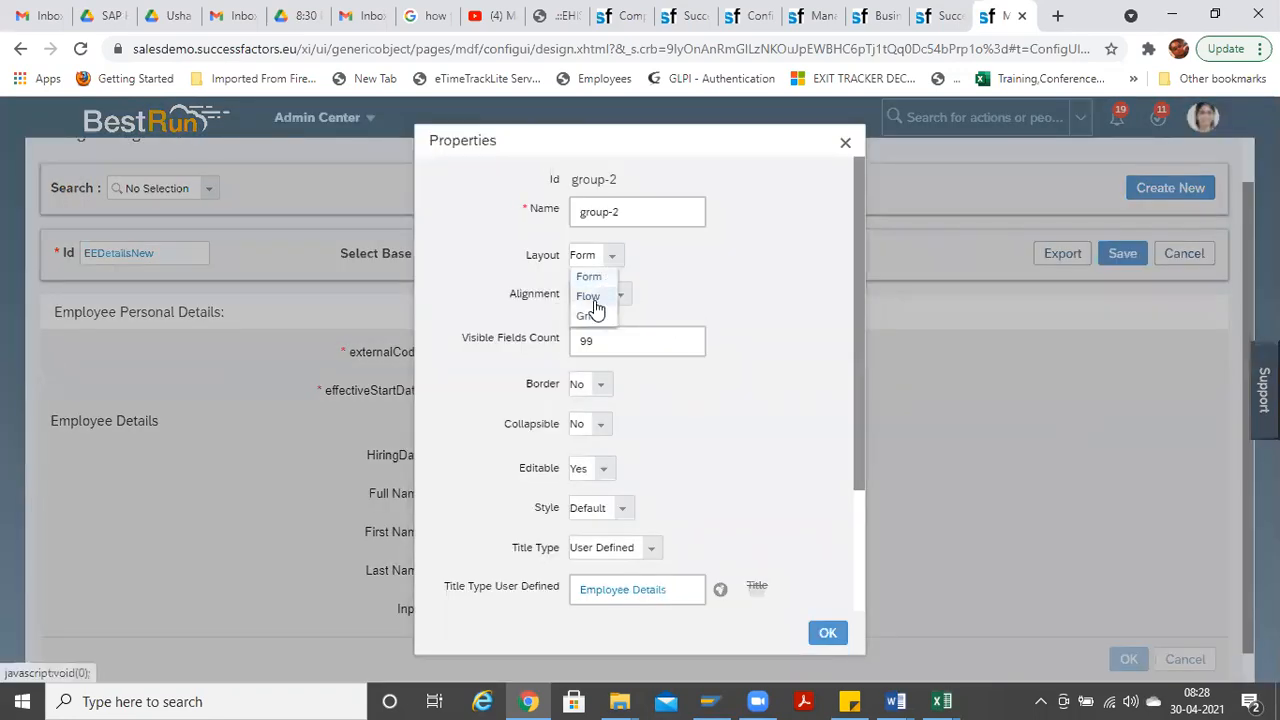
pyautogui.click(589, 296)
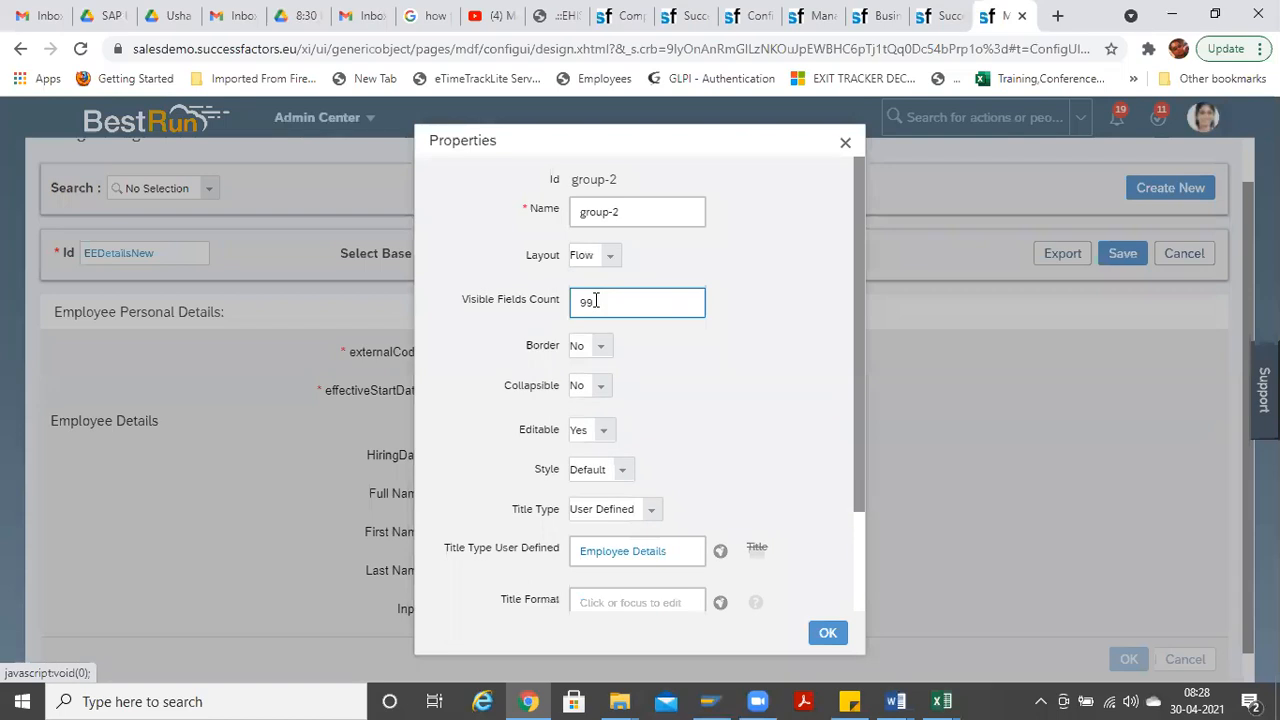
pyautogui.click(840, 641)
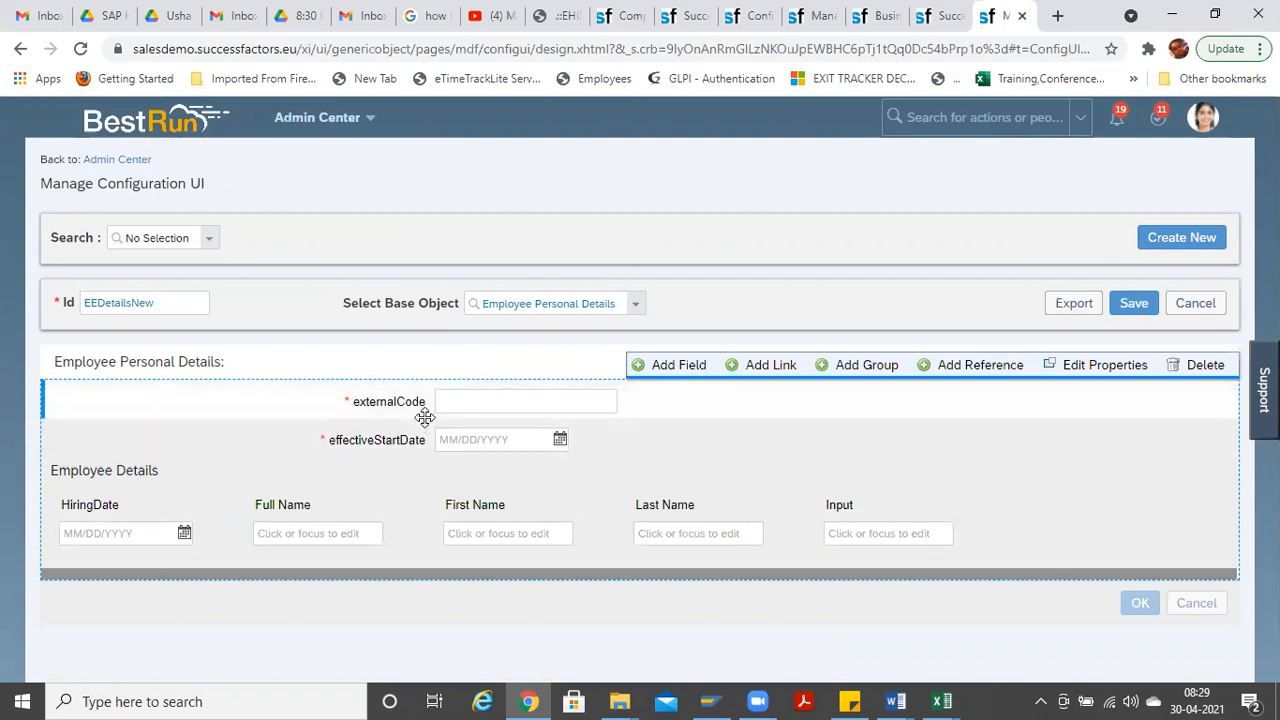
# Step: Move Full Name out of the Employee Details group to above externalCode, and try to save the configuration
pyautogui.moveTo(299, 503); pyautogui.dragTo(374, 409)
pyautogui.moveTo(285, 498); pyautogui.dragTo(391, 389)
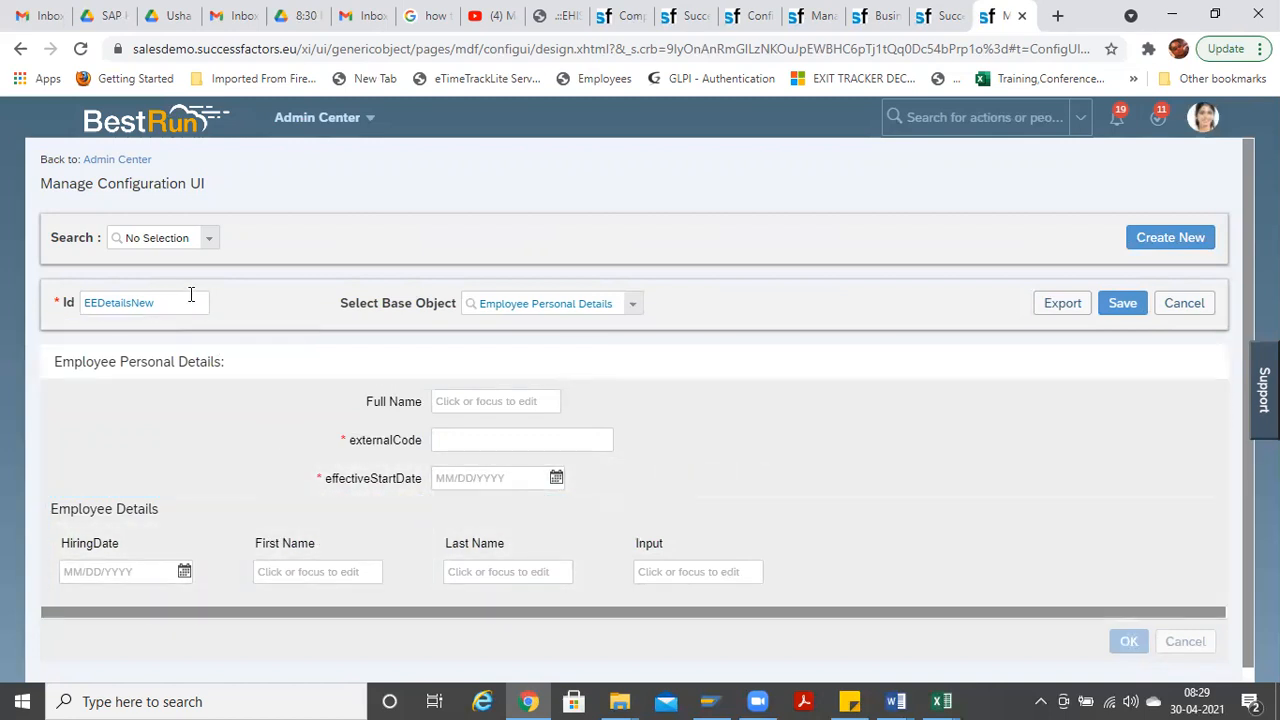
pyautogui.moveTo(191, 294); pyautogui.dragTo(20, 285)
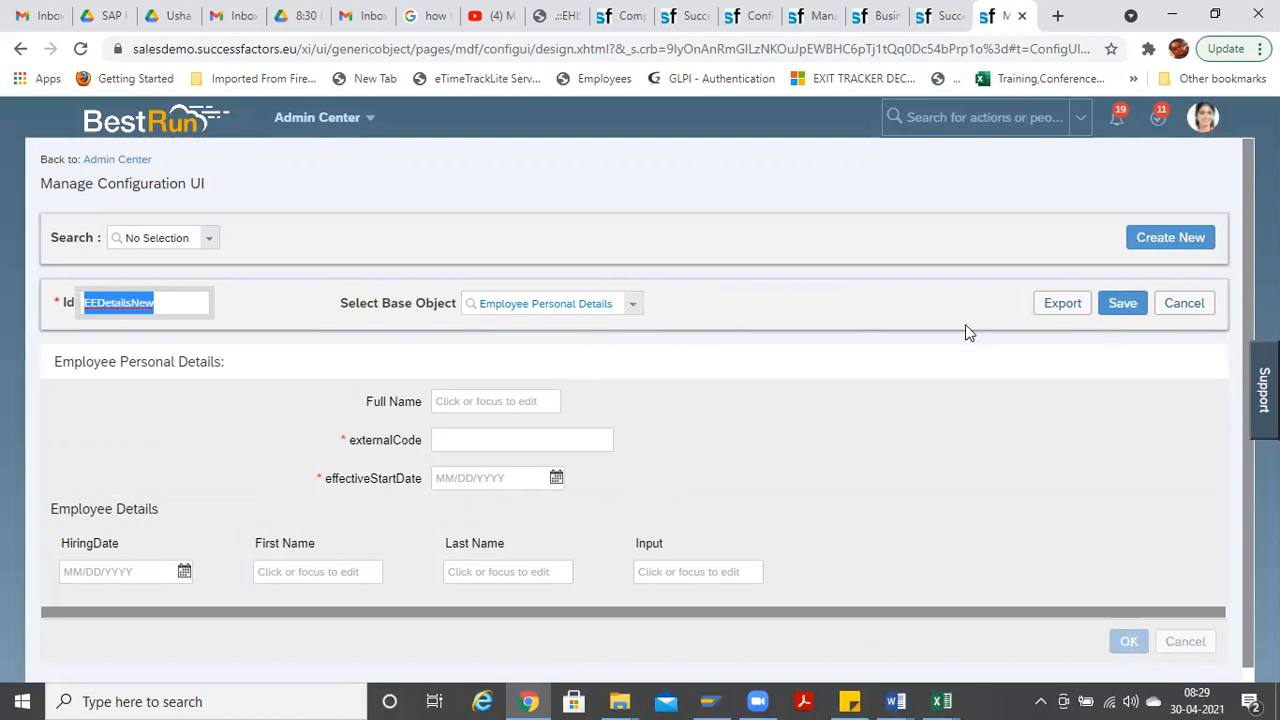
pyautogui.click(1124, 306)
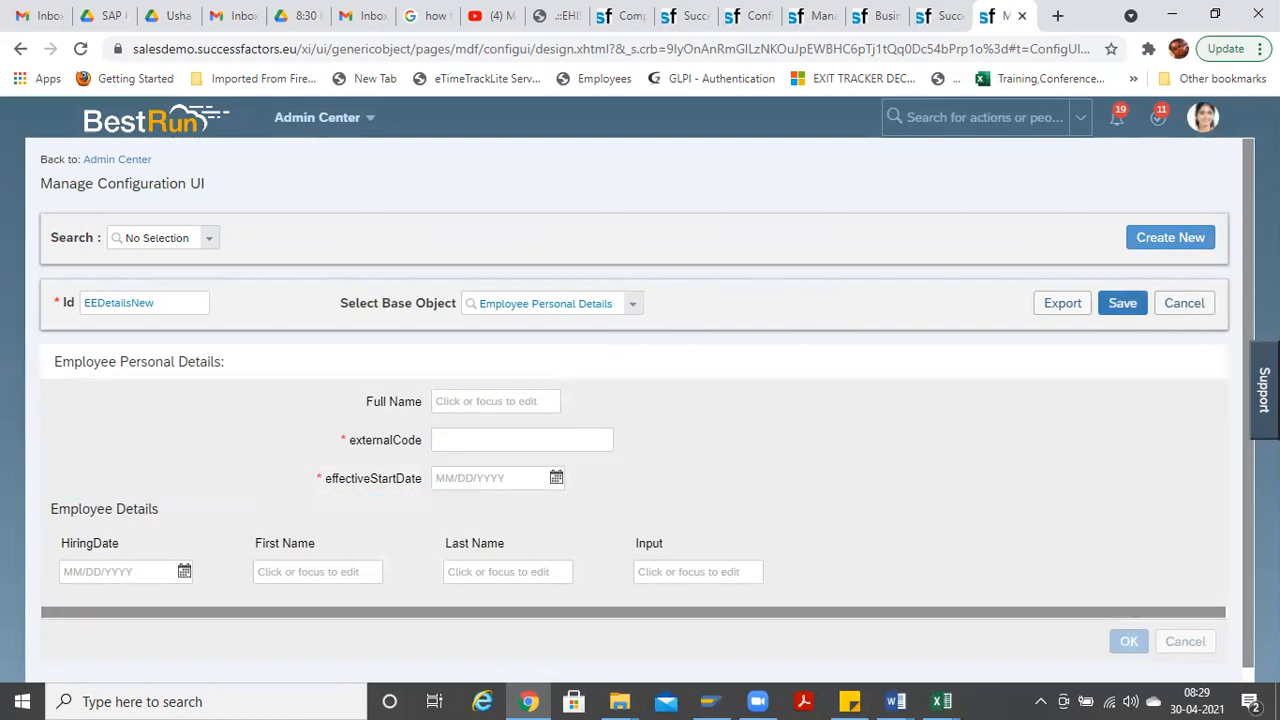
# Step: Re-enter the configuration's Id as EEDetailsNew and try to save it again
pyautogui.moveTo(168, 305); pyautogui.dragTo(0, 282)
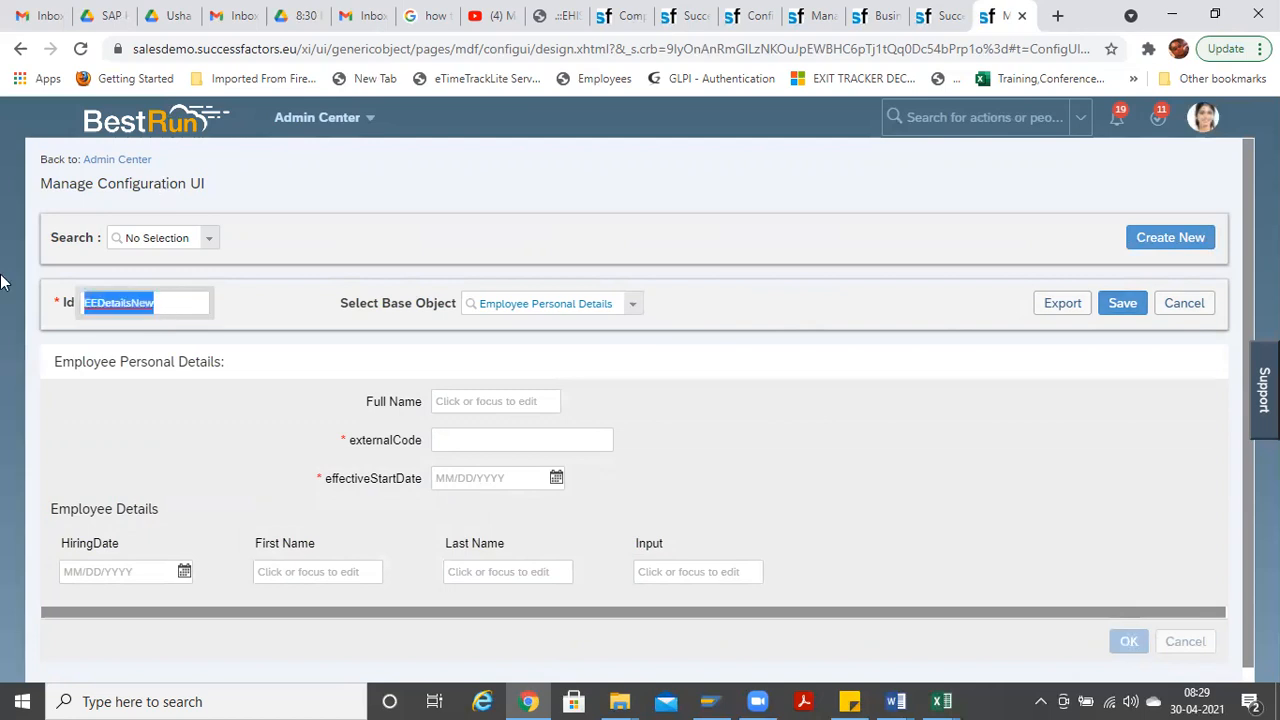
pyautogui.write('EE')
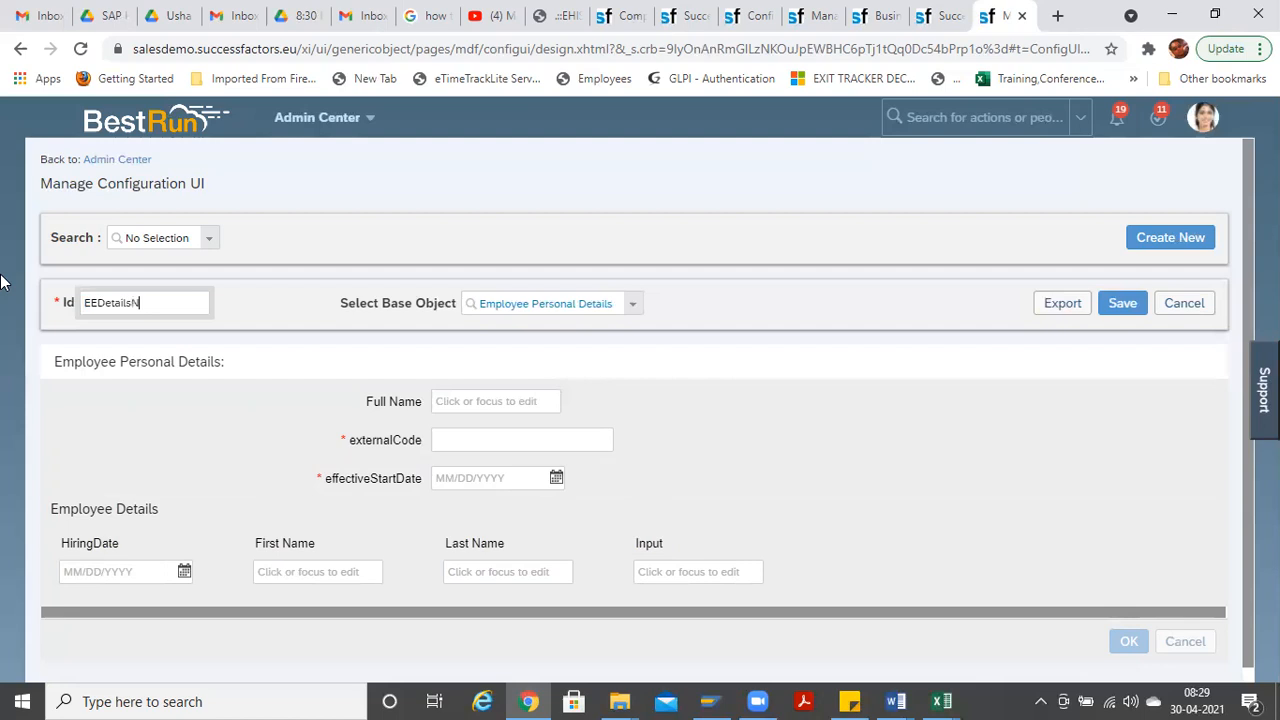
pyautogui.click(1120, 307)
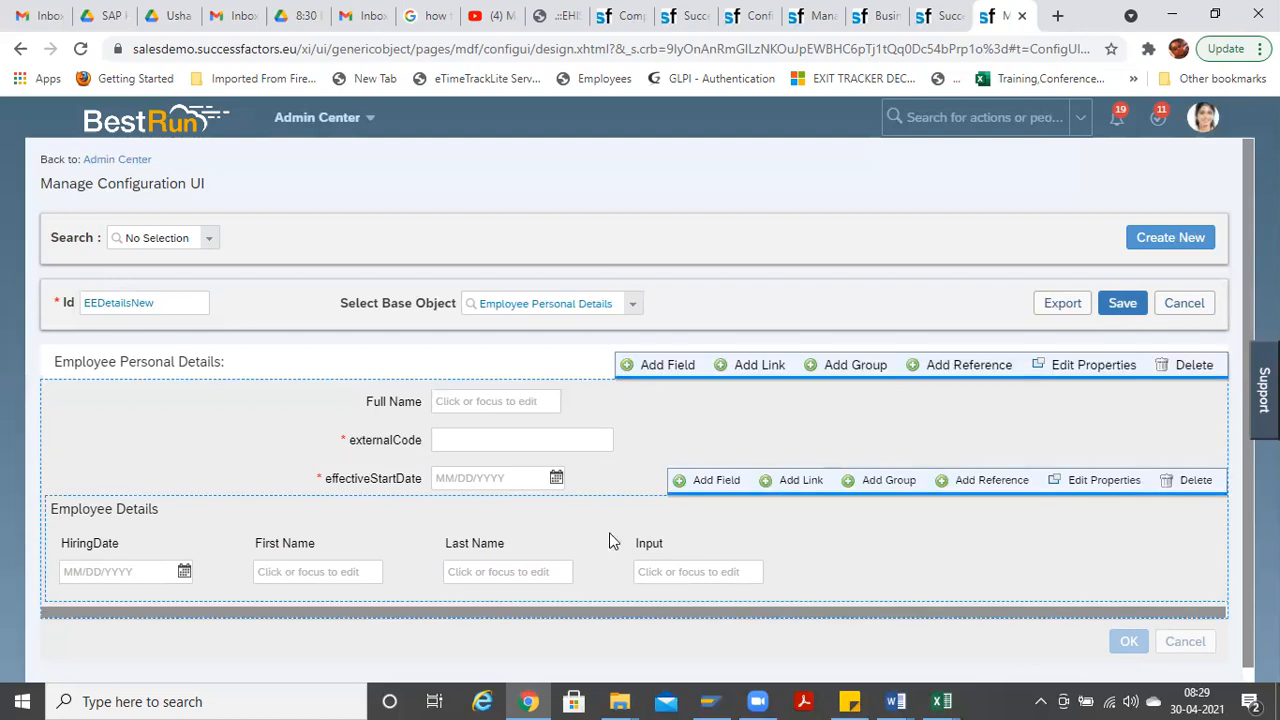
# Step: Move the externalCode field below effectiveStartDate in the Employee Personal Details layout
pyautogui.moveTo(560, 418); pyautogui.dragTo(574, 450)
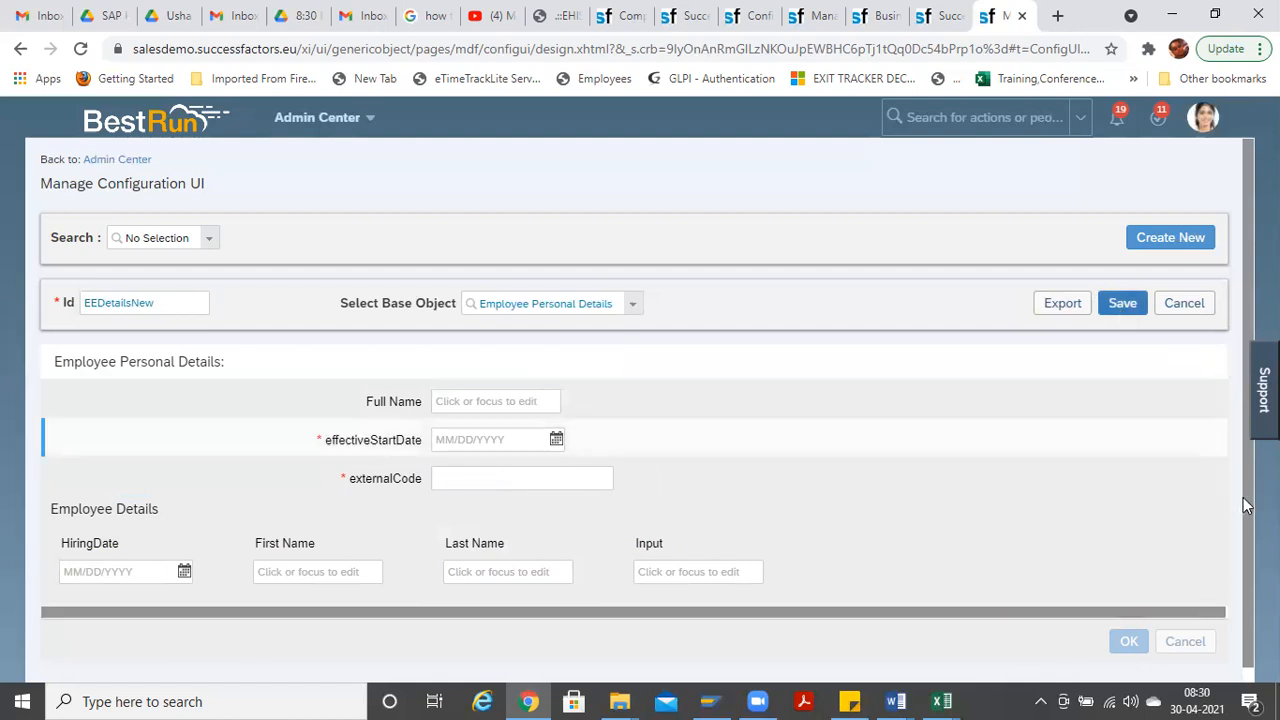
pyautogui.scroll(-1, 992, 488)
pyautogui.scroll(1, 992, 488)
pyautogui.scroll(-1, 992, 488)
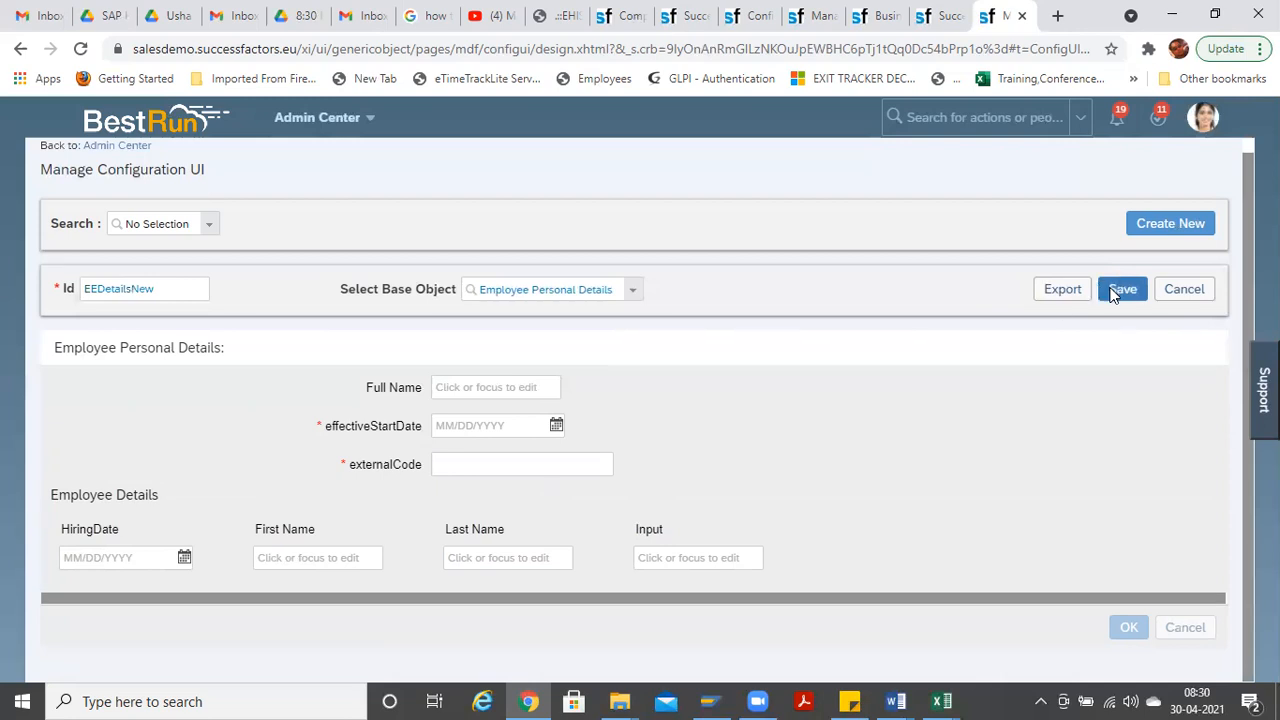
# Step: Discard the unsaved changes and create a new configuration UI with Id EEDetailsNew and base object Employee Personal Details
pyautogui.click(1168, 223)
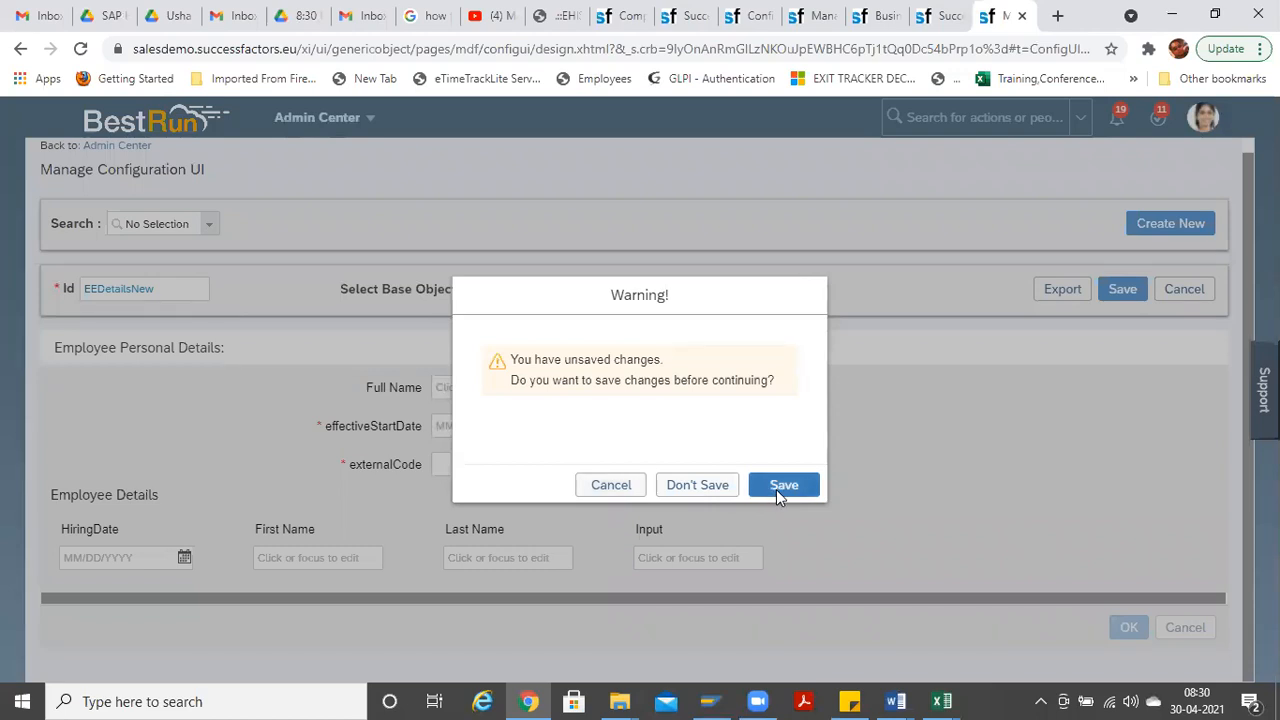
pyautogui.click(706, 486)
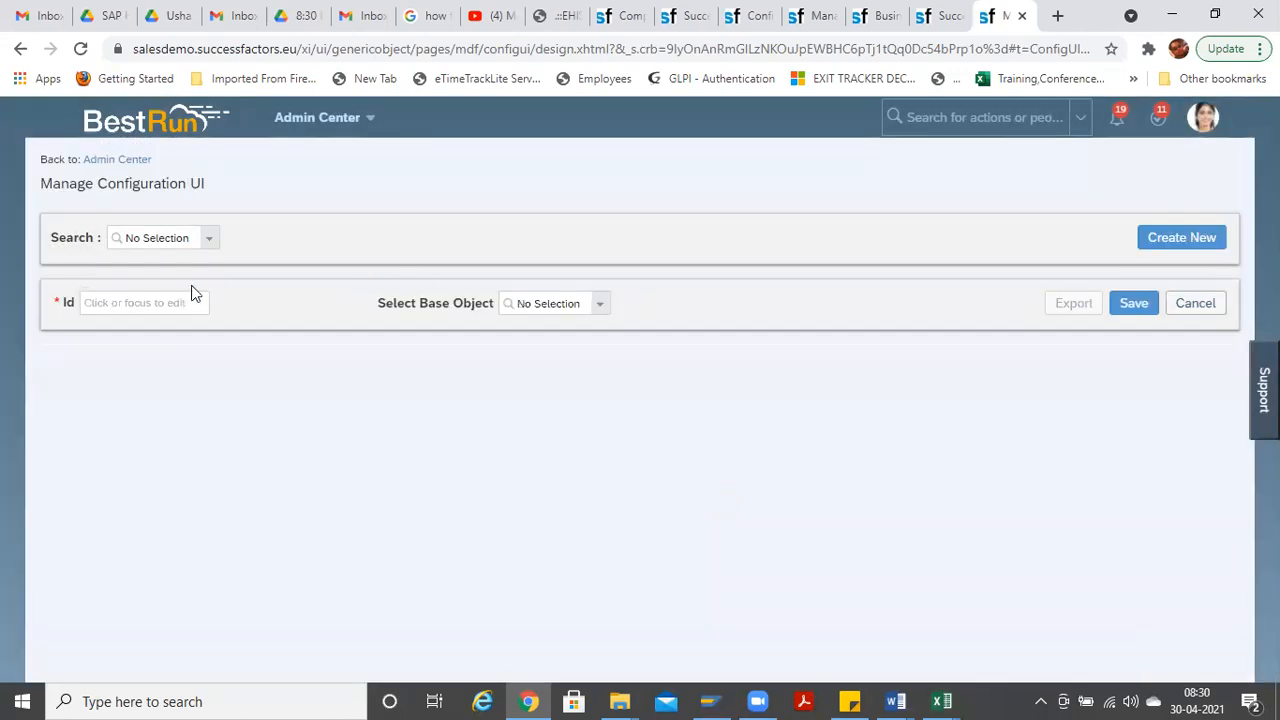
pyautogui.click(169, 306)
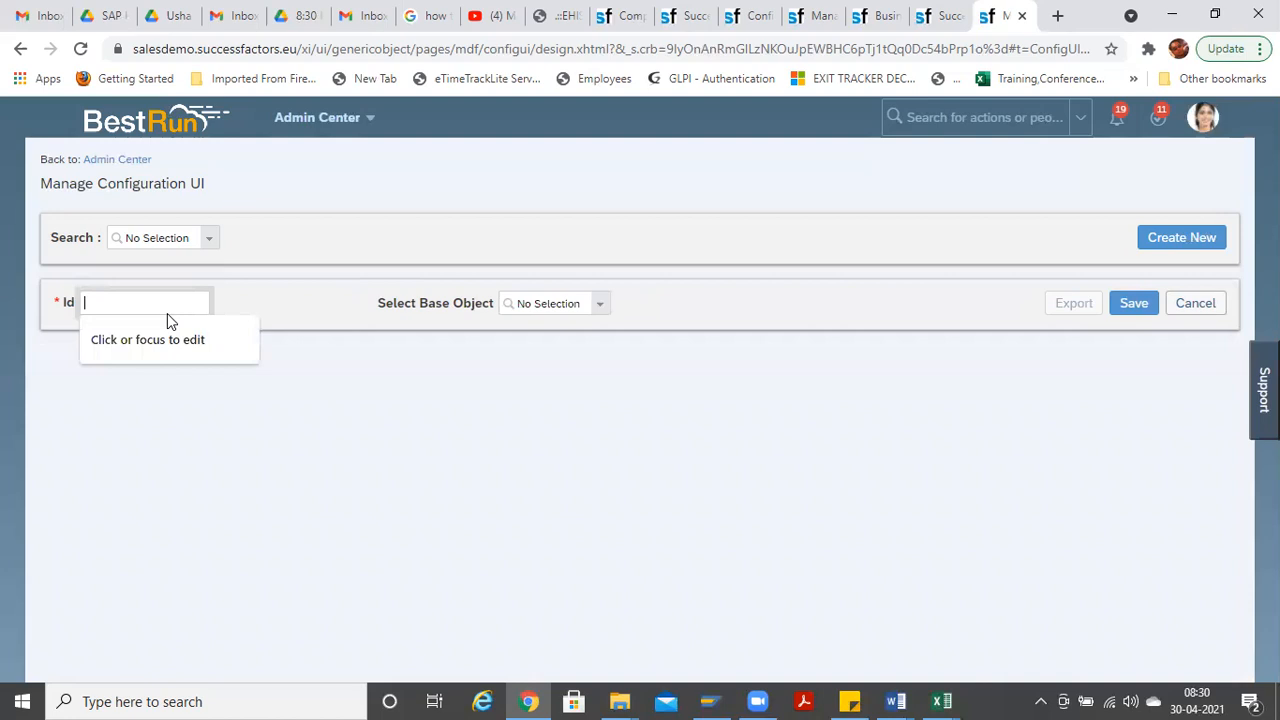
pyautogui.write('EEDetailsNew')
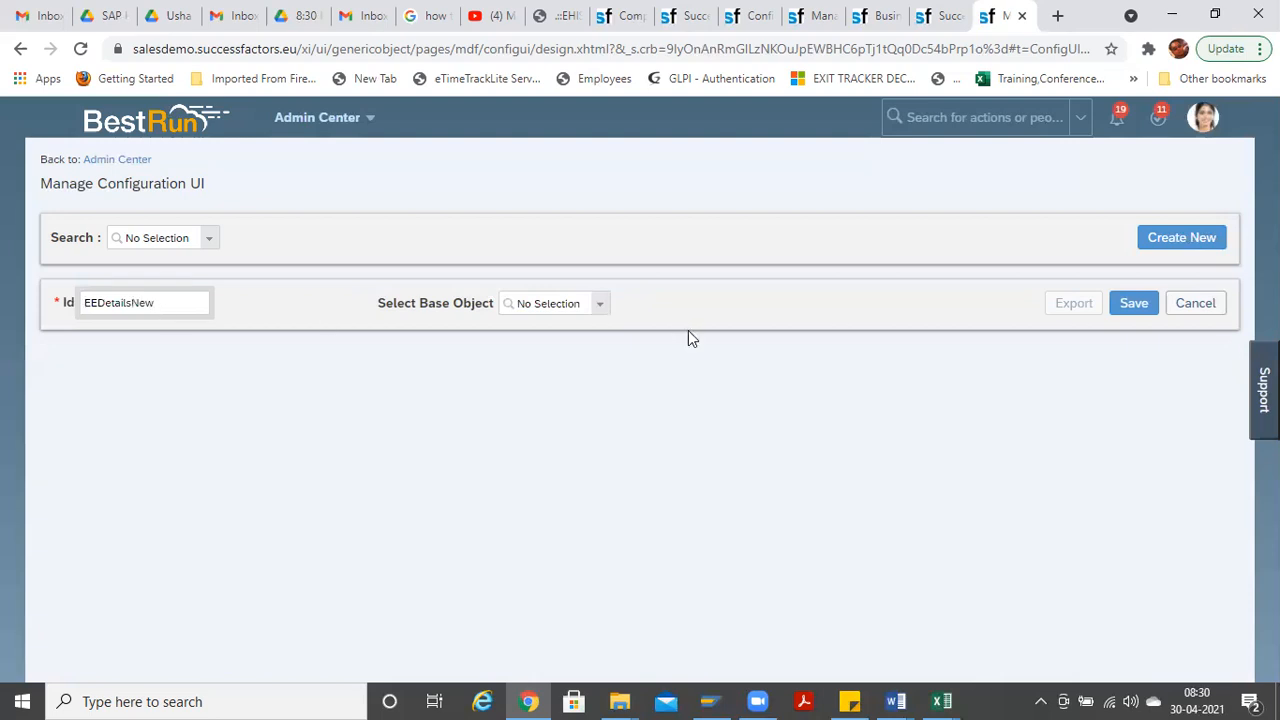
pyautogui.click(600, 309)
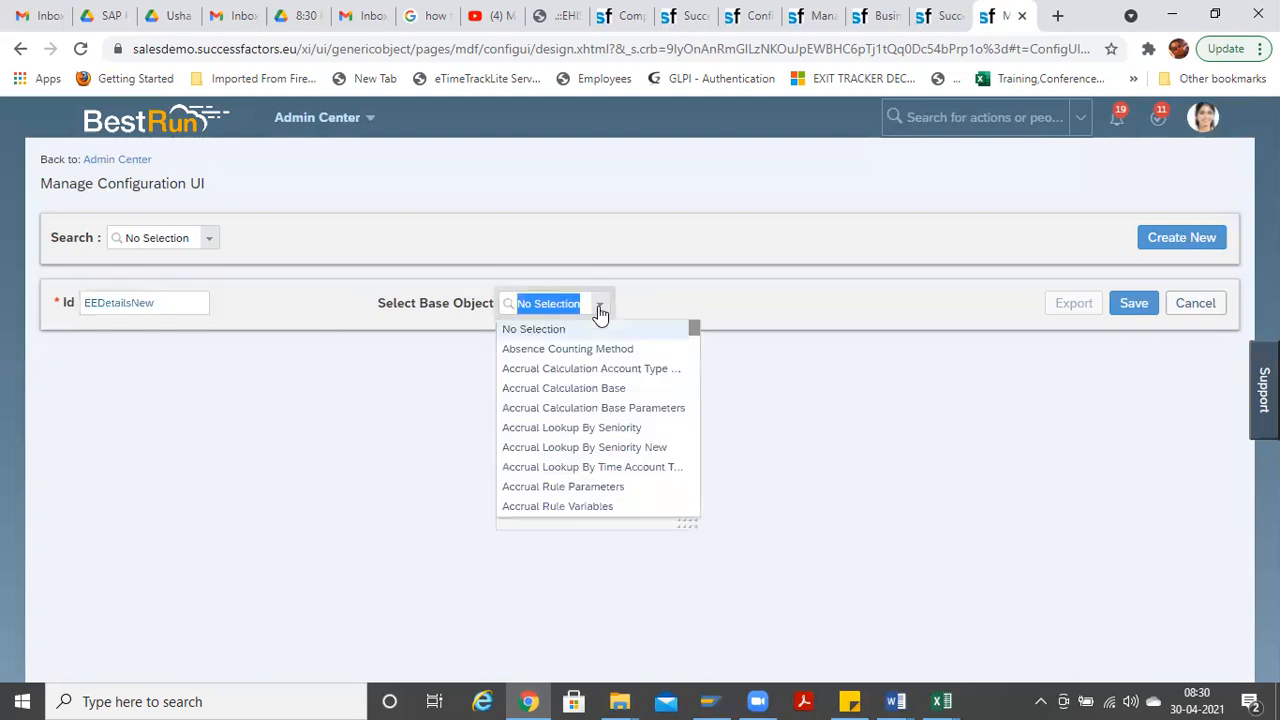
pyautogui.write('employee')
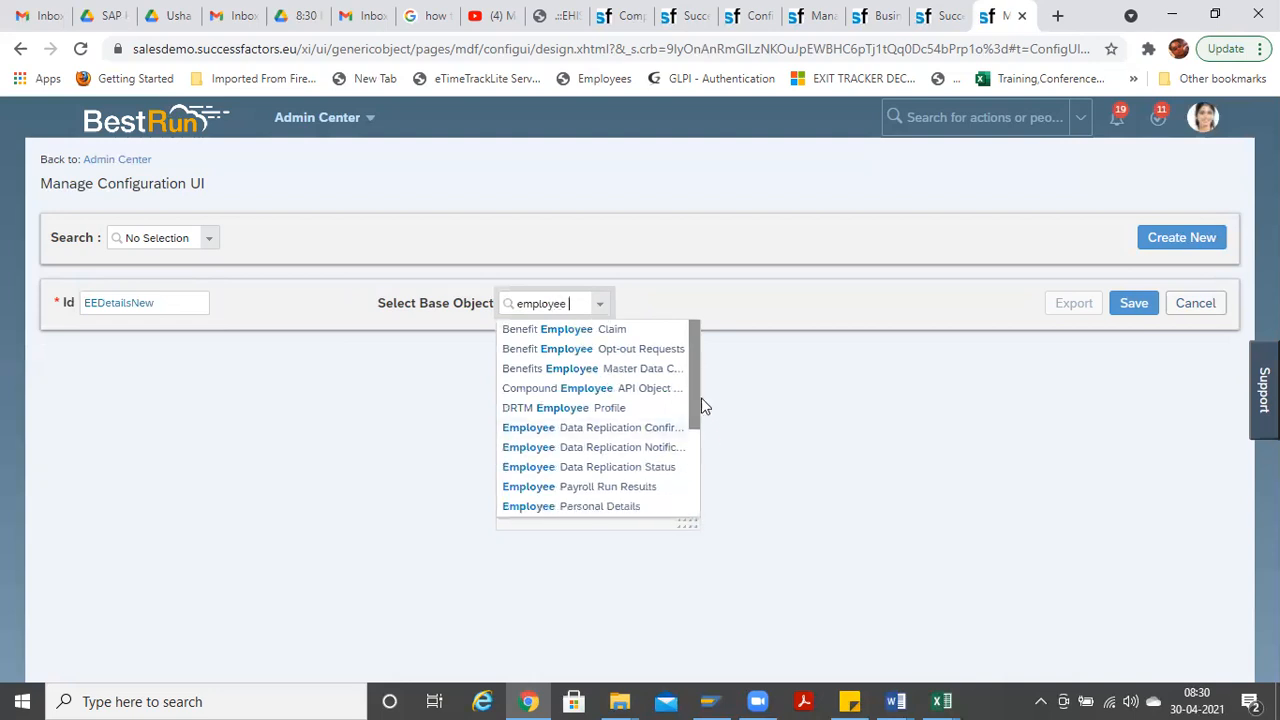
pyautogui.moveTo(692, 407)
pyautogui.mouseDown()
pyautogui.moveTo(694, 434)
pyautogui.moveTo(695, 384)
pyautogui.mouseUp()
pyautogui.write('per')
pyautogui.click(637, 331)
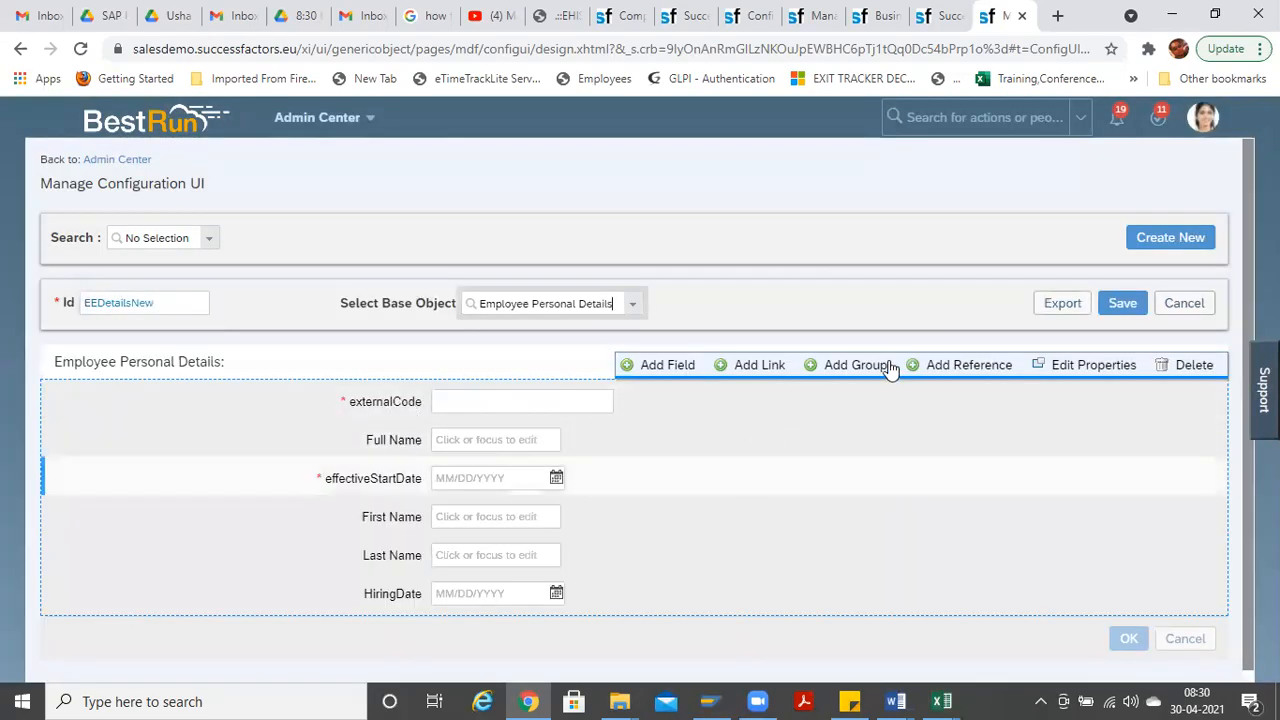
# Step: Add a group to the Employee Personal Details layout and move Full Name into it above the Input field
pyautogui.click(857, 364)
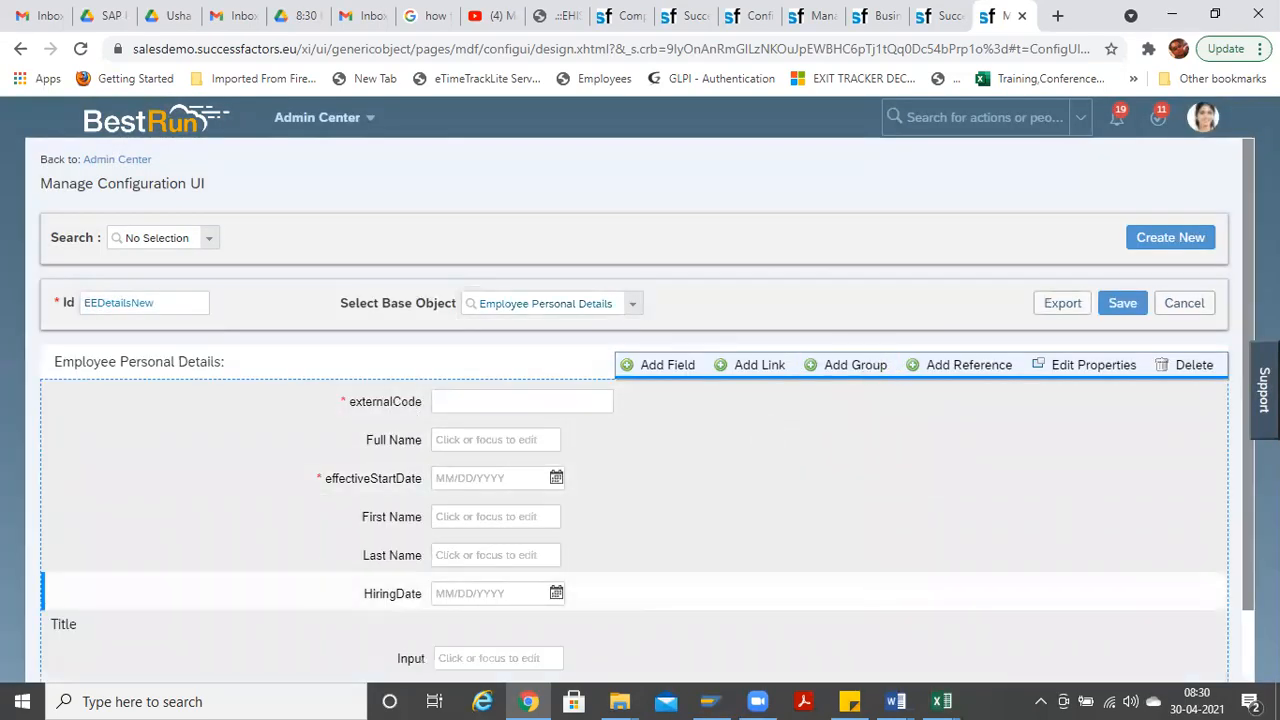
pyautogui.scroll(-1, 851, 583)
pyautogui.scroll(-1, 403, 531)
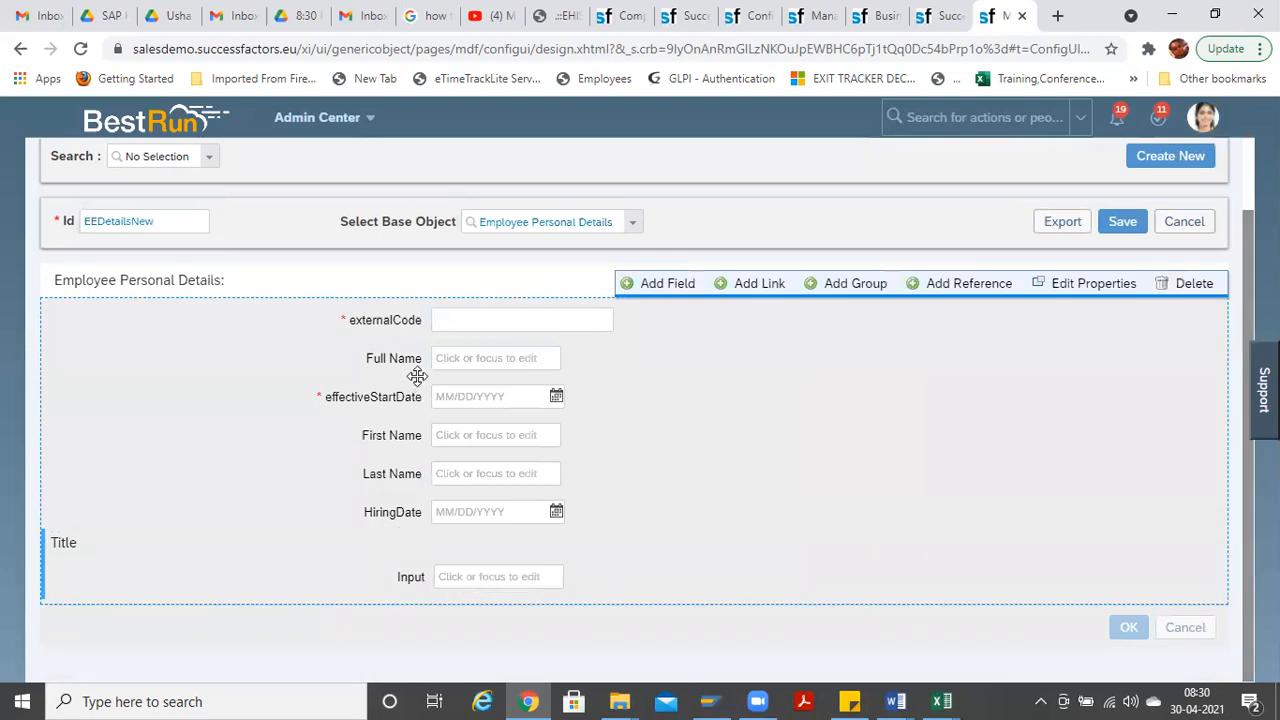
pyautogui.moveTo(428, 360)
pyautogui.moveTo(428, 360); pyautogui.dragTo(418, 548)
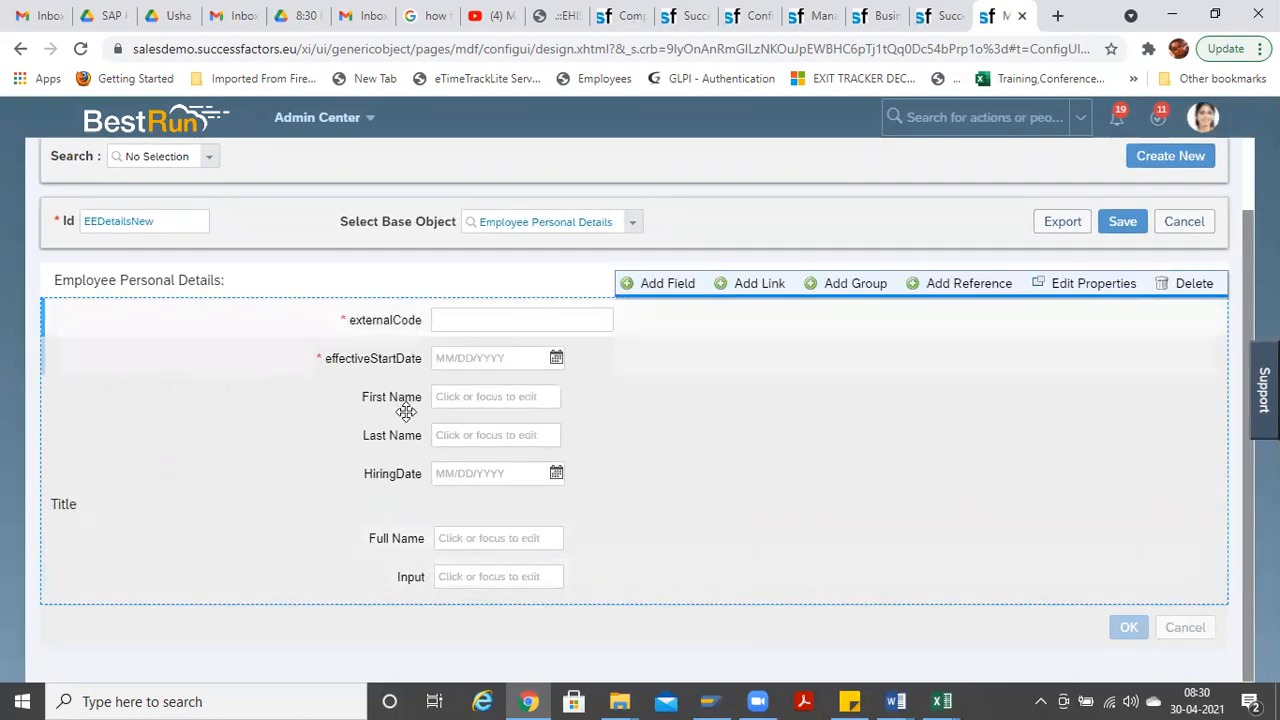
# Step: Move First Name and Last Name into the group, and order it Full Name, Last Name, First Name, Input
pyautogui.moveTo(424, 478); pyautogui.dragTo(434, 514)
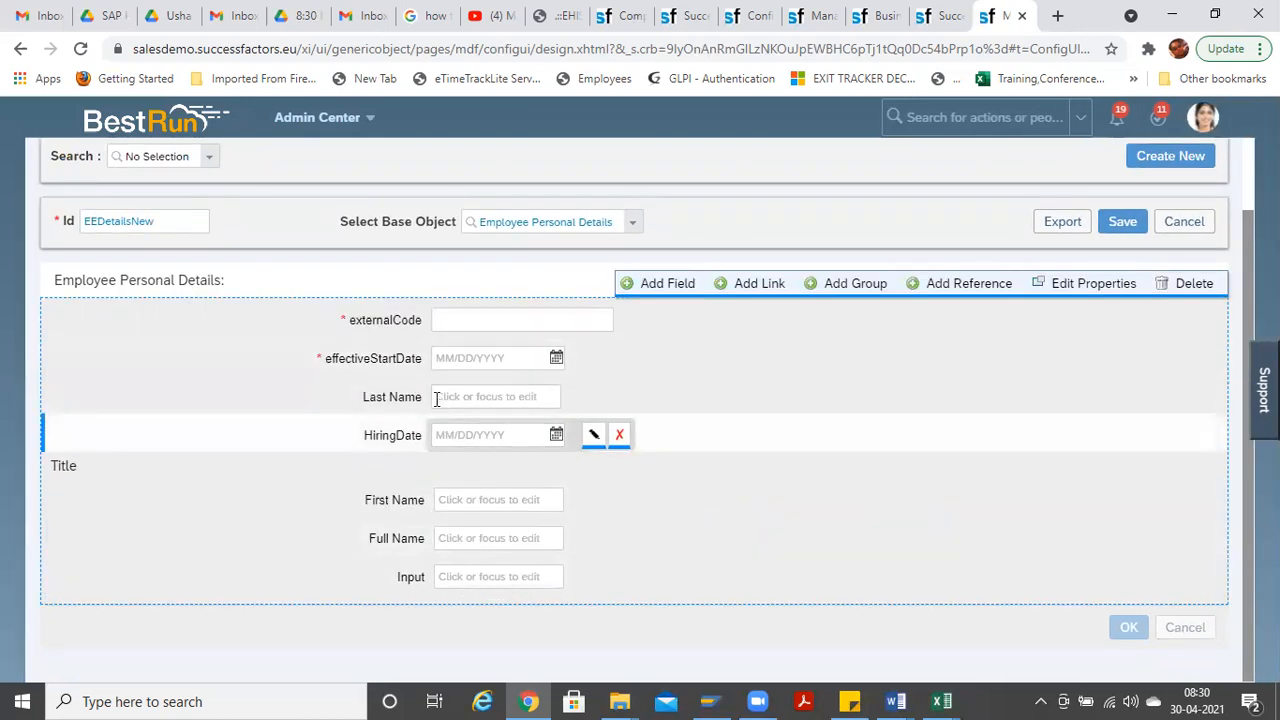
pyautogui.moveTo(430, 390); pyautogui.dragTo(443, 503)
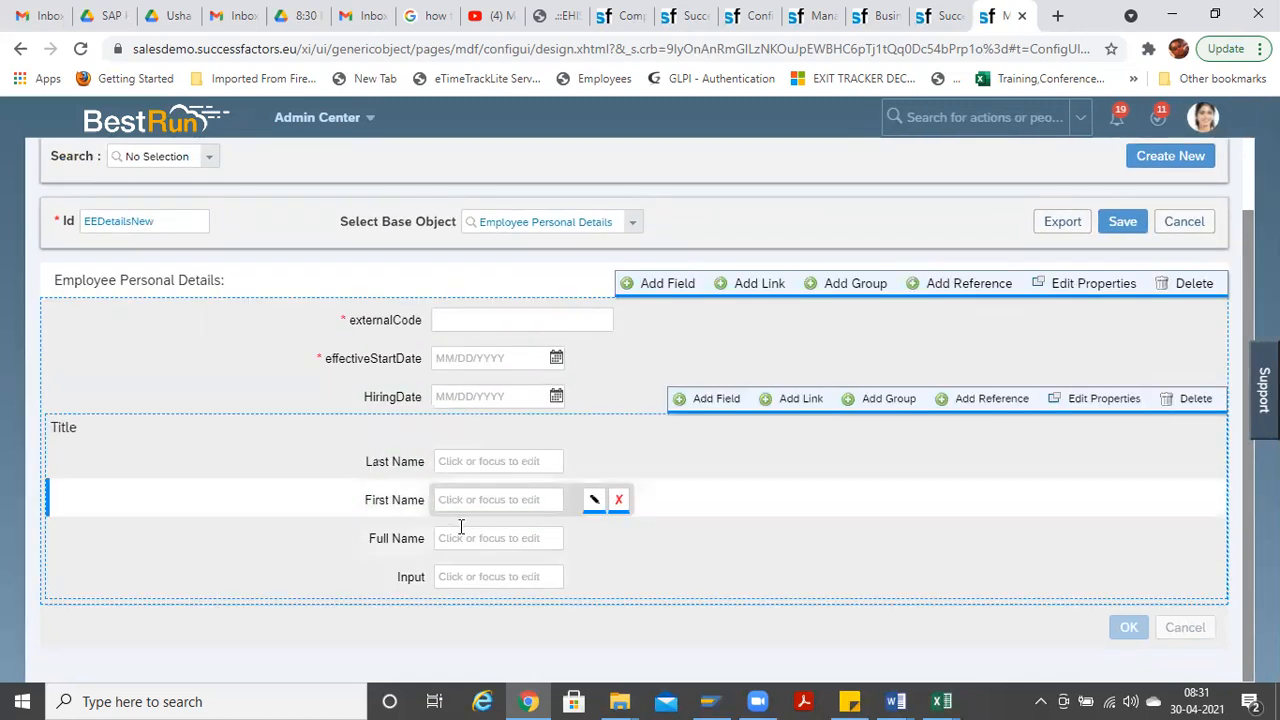
pyautogui.moveTo(400, 540); pyautogui.dragTo(398, 472)
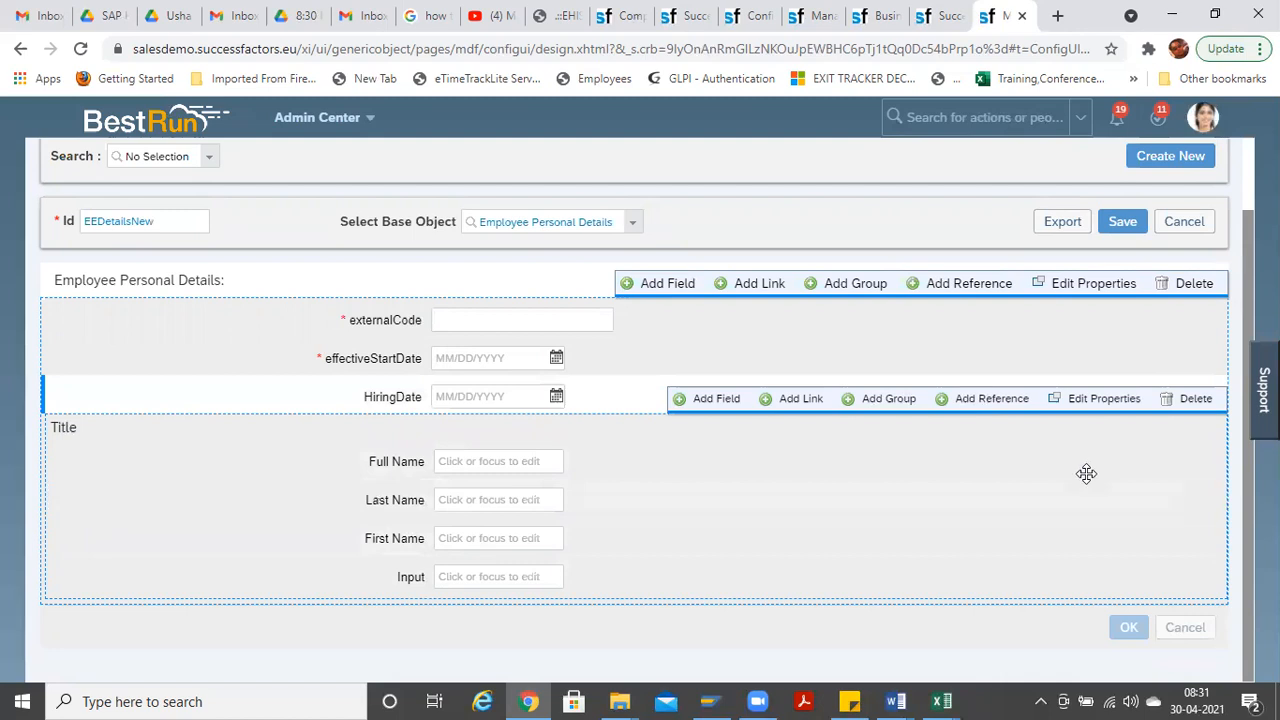
# Step: Set the user-defined title of the group in the Employee Personal Details layout to Details
pyautogui.click(1104, 399)
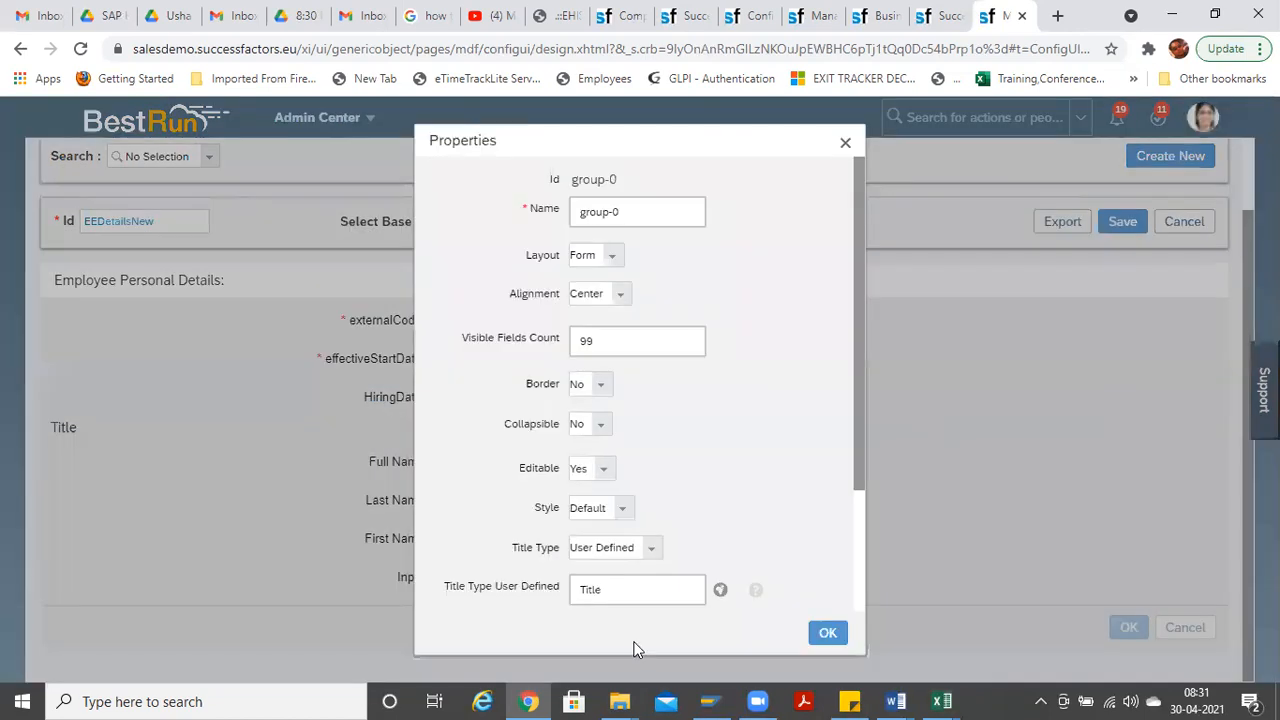
pyautogui.click(622, 592)
pyautogui.hotkey('ctrl', 'a')
pyautogui.write('D')
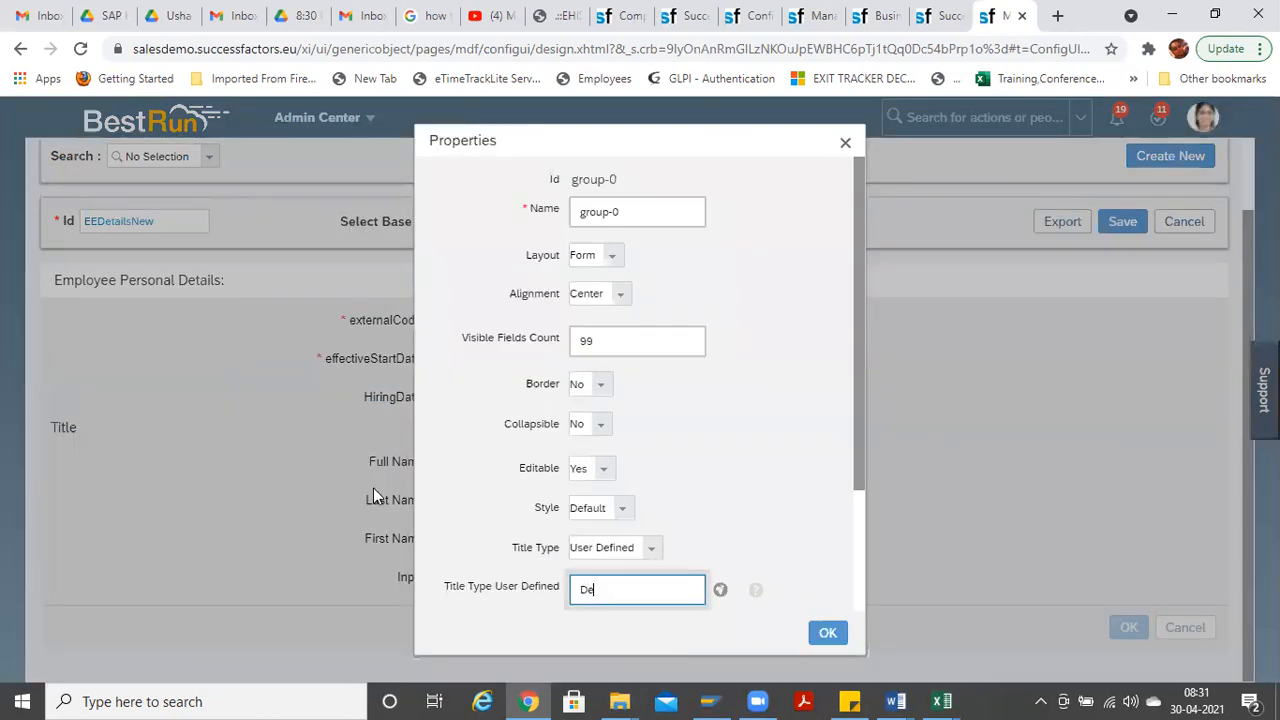
pyautogui.write('etails')
pyautogui.click(828, 632)
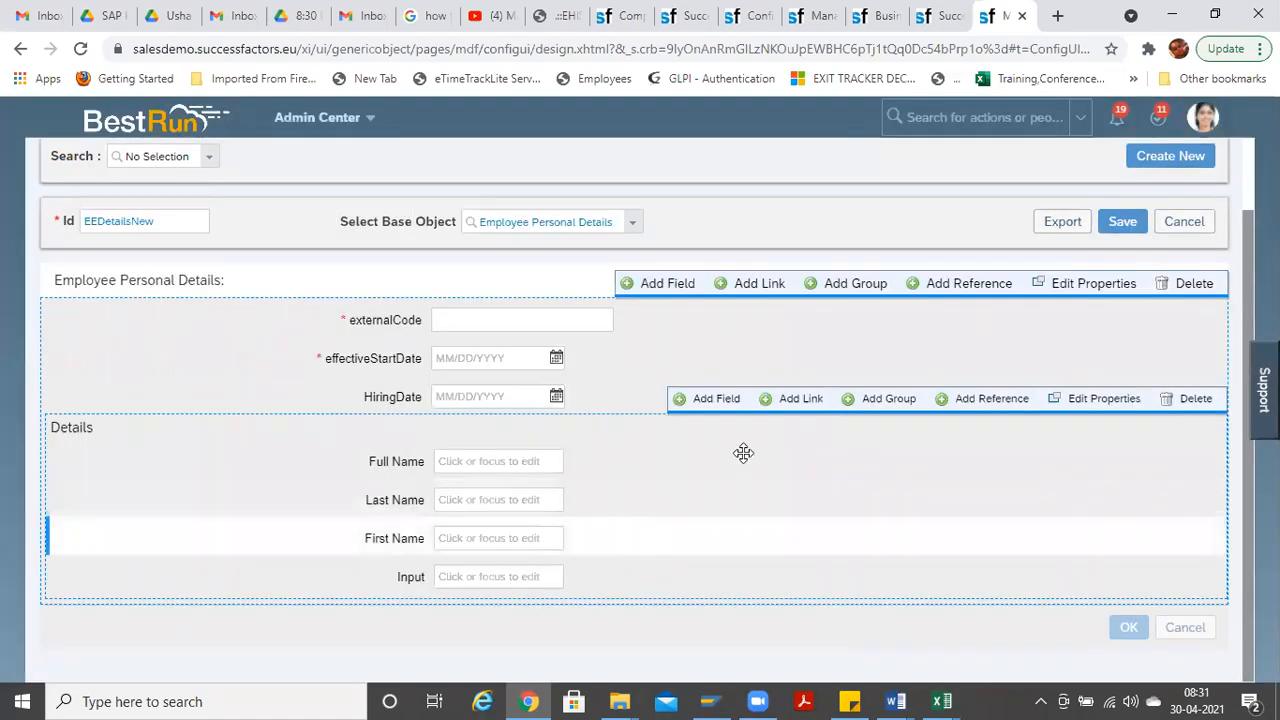
# Step: Change the Details group's layout to Flow and save the EEDetailsNew configuration UI
pyautogui.click(1098, 398)
pyautogui.click(611, 258)
pyautogui.click(598, 296)
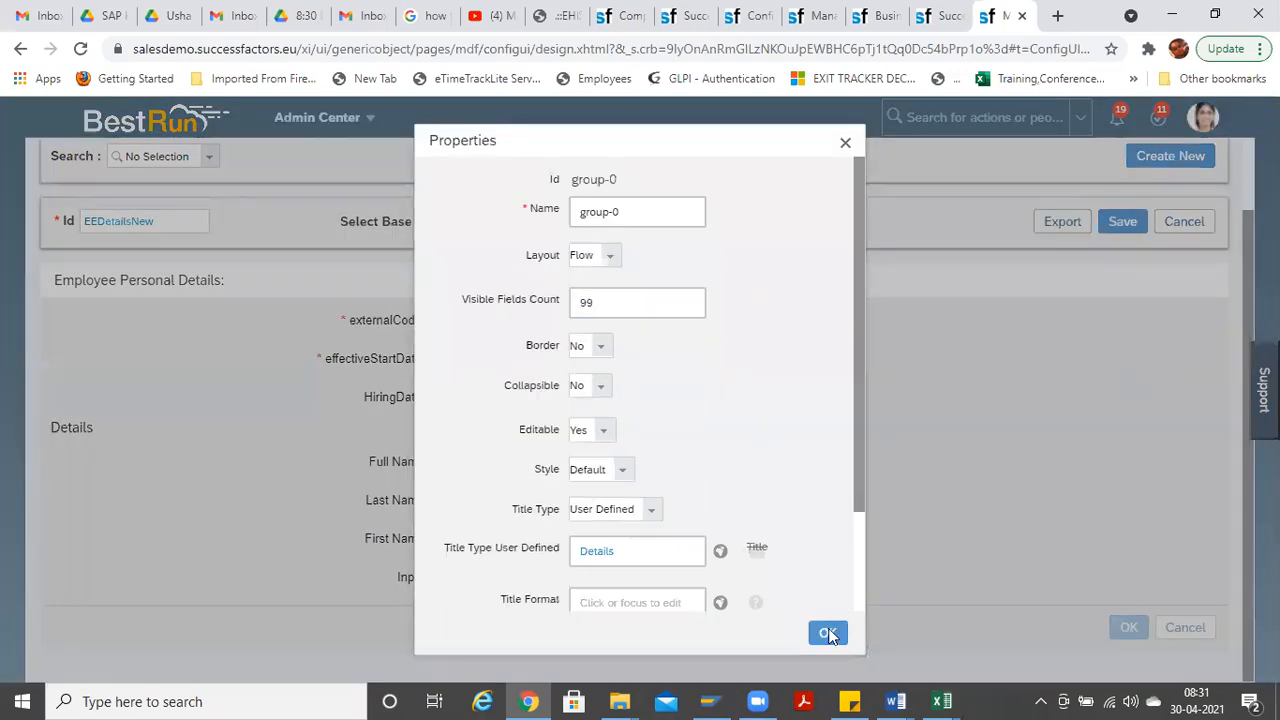
pyautogui.click(828, 632)
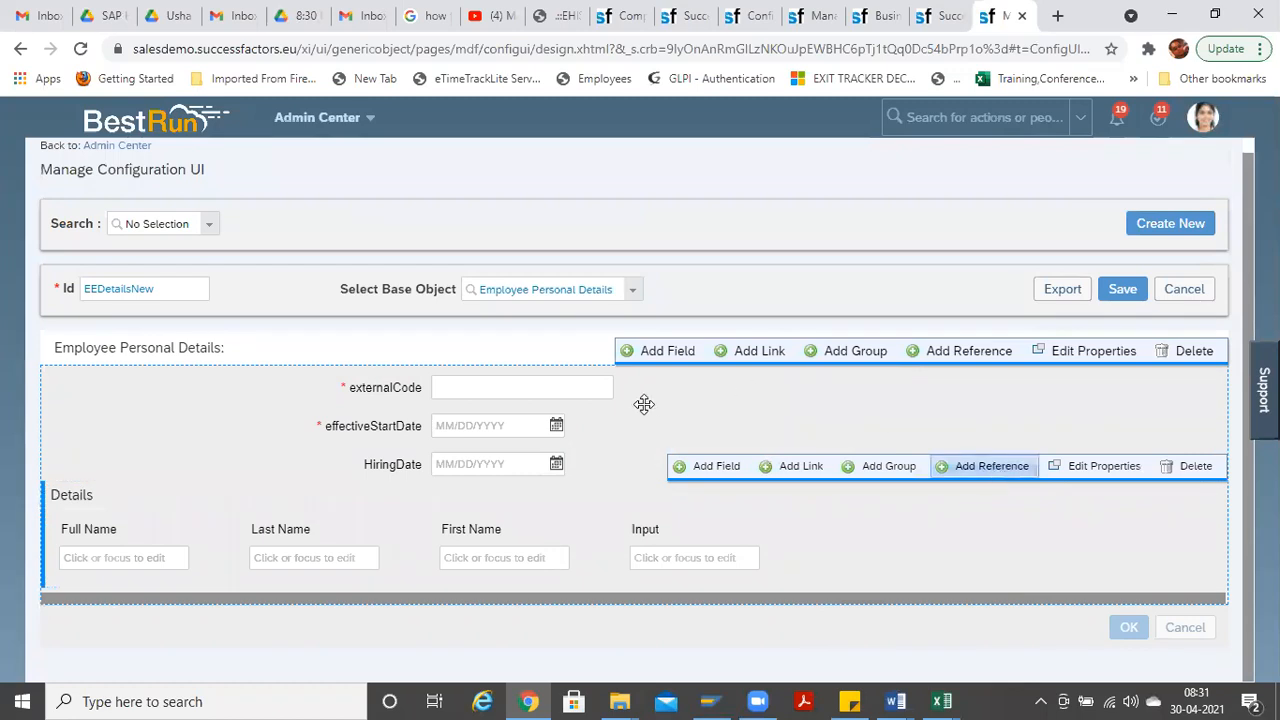
pyautogui.click(1121, 289)
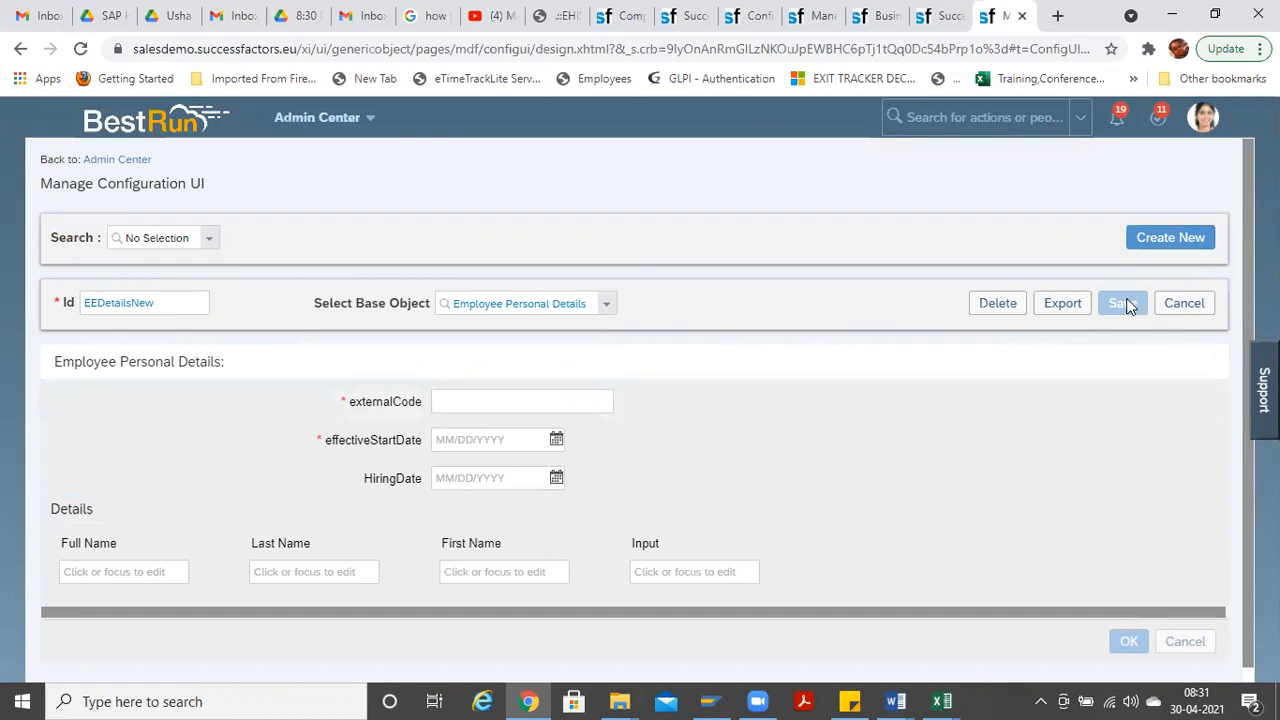
# Step: Duplicate the configuration UI browser tab and open Configure People Profile in the duplicate through the action search
pyautogui.moveTo(158, 302); pyautogui.dragTo(138, 302)
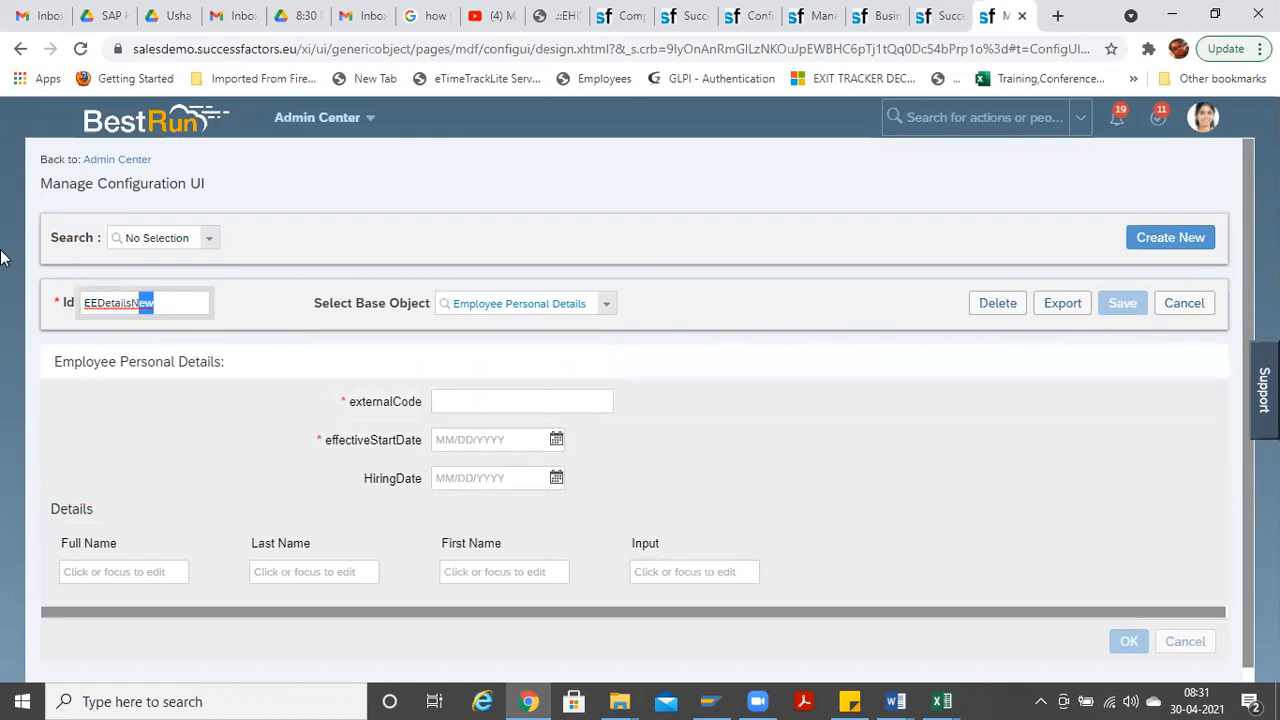
pyautogui.hotkey('ctrl', 'a')
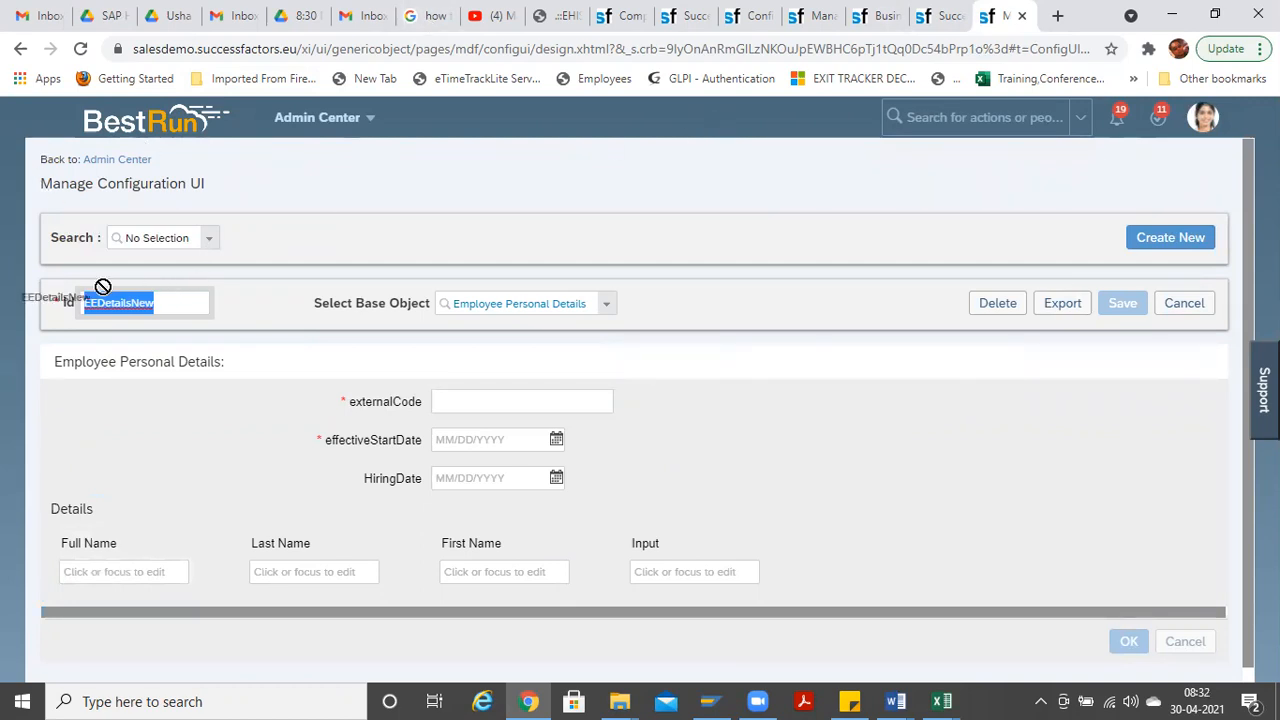
pyautogui.rightClick(1005, 22)
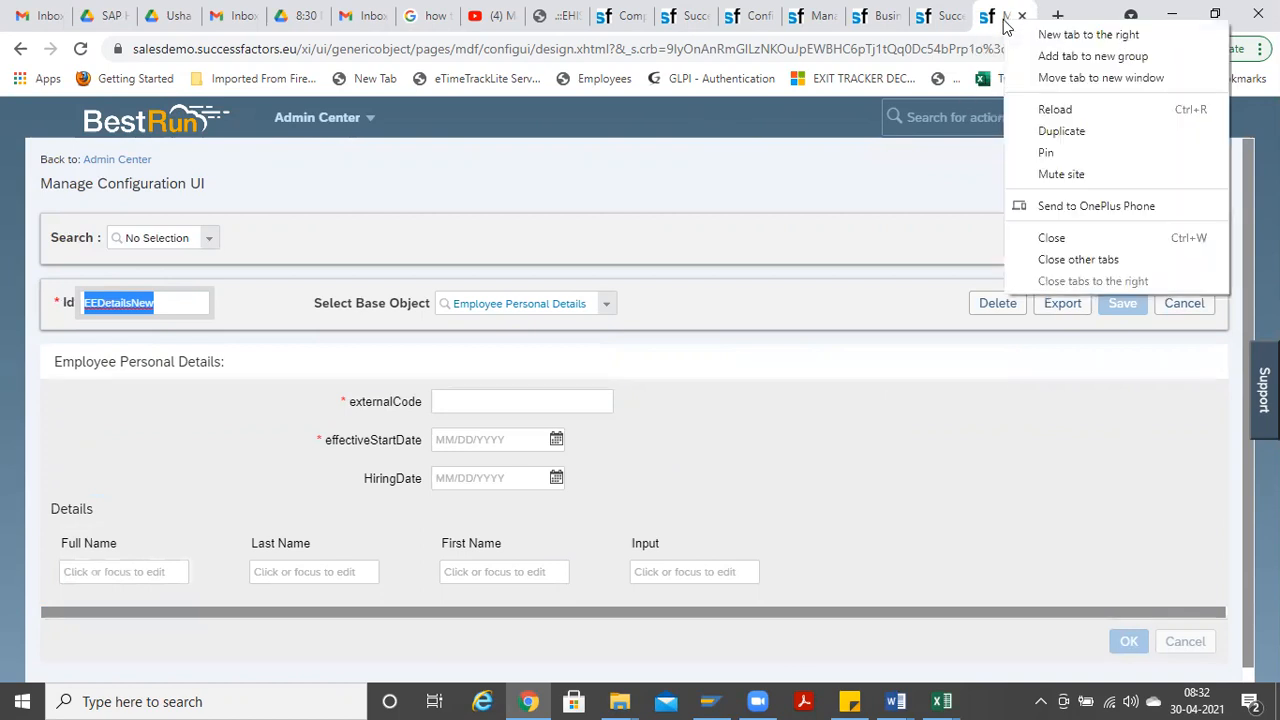
pyautogui.click(1069, 132)
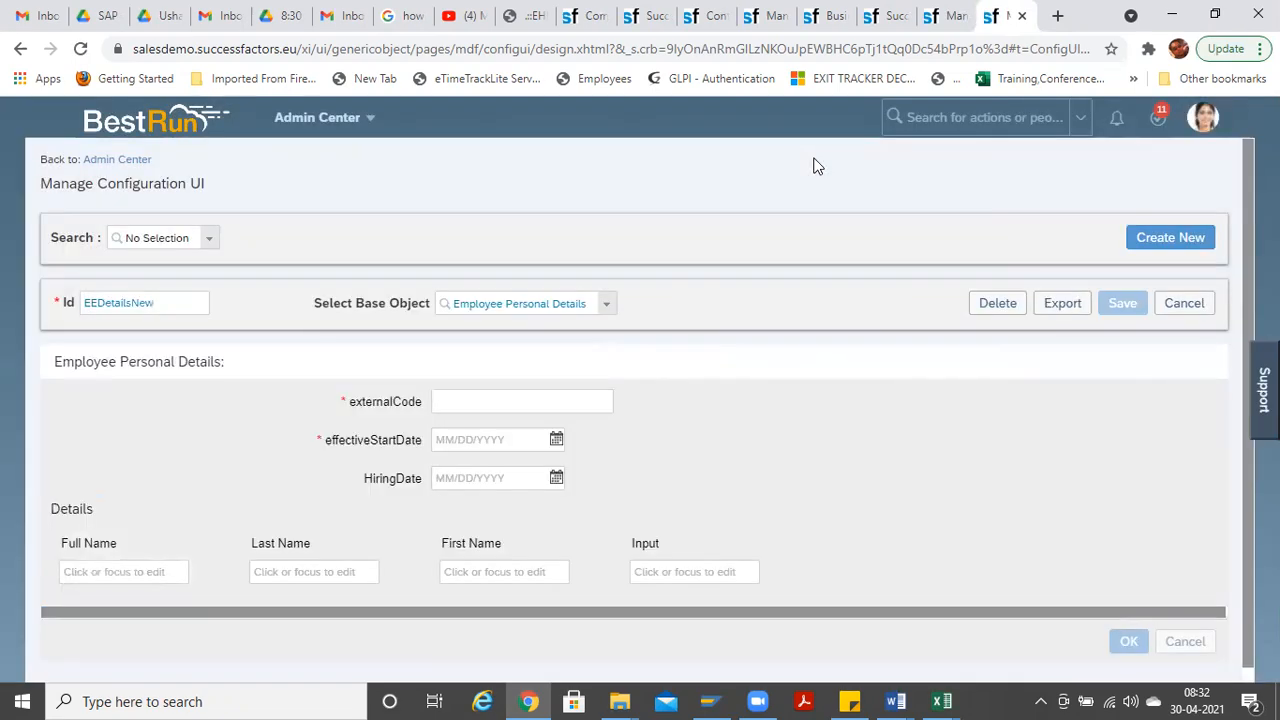
pyautogui.click(972, 108)
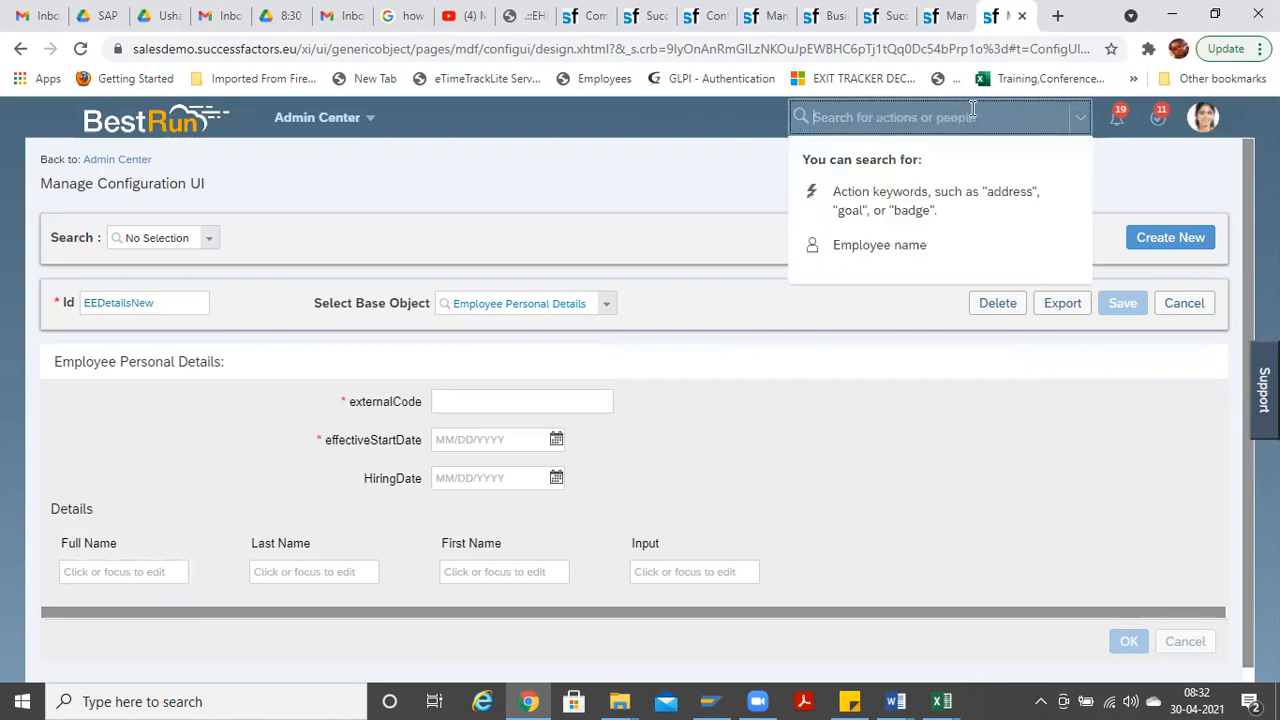
pyautogui.write('do')
pyautogui.write('n')
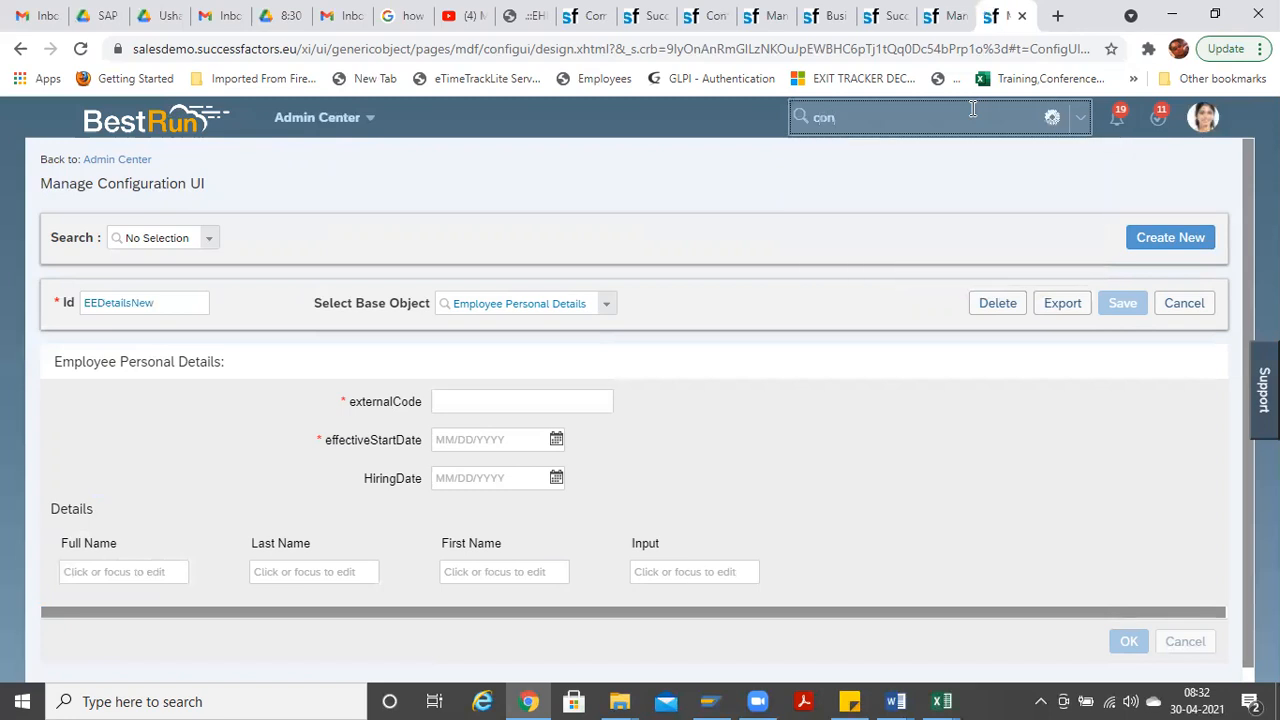
pyautogui.write('figure people pro')
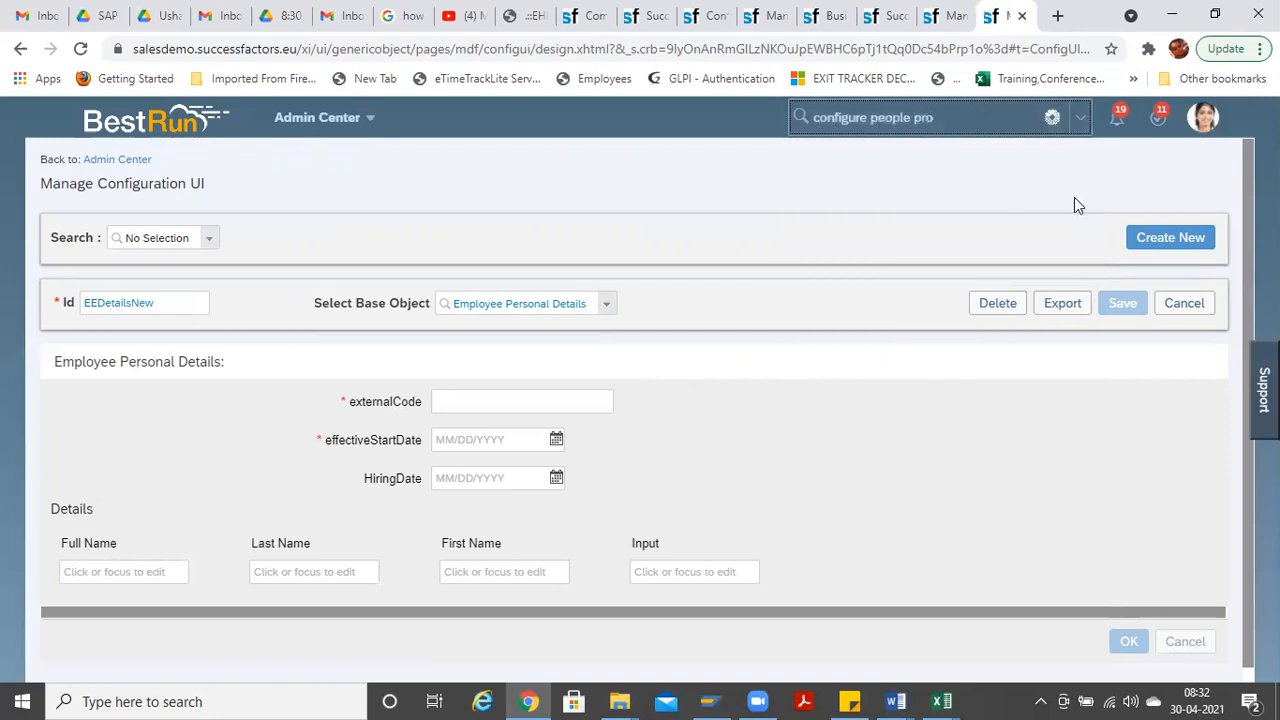
pyautogui.click(894, 163)
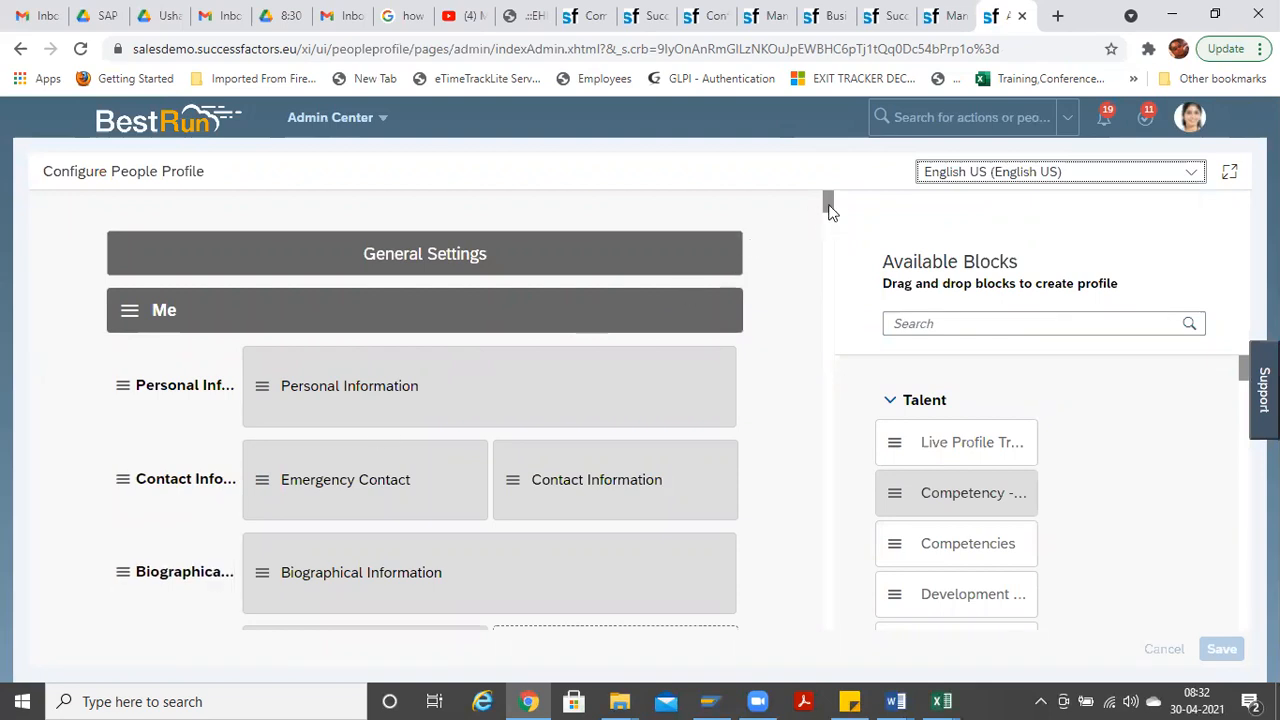
# Step: Add a new section at the end of the people profile and name it Employee Personal Details
pyautogui.moveTo(129, 389)
pyautogui.mouseDown()
pyautogui.moveTo(159, 384)
pyautogui.moveTo(131, 387)
pyautogui.mouseUp()
pyautogui.scroll(-8, 833, 217)
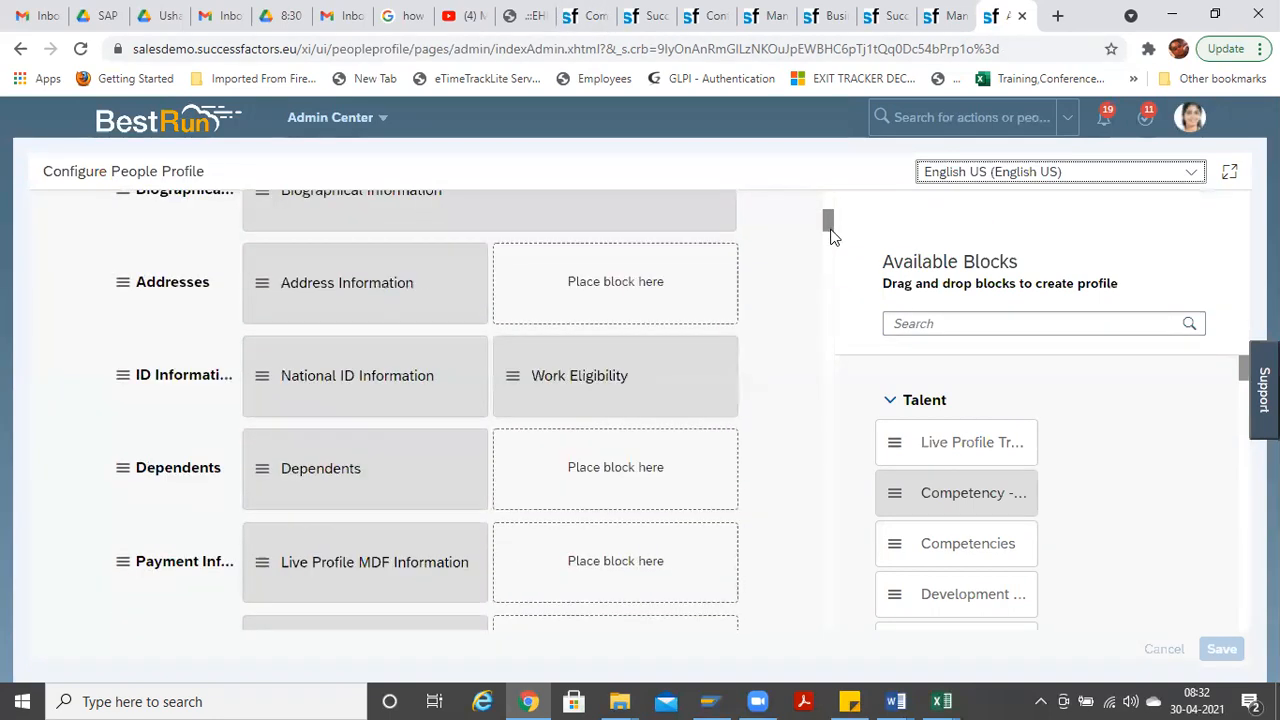
pyautogui.scroll(-10, 840, 317)
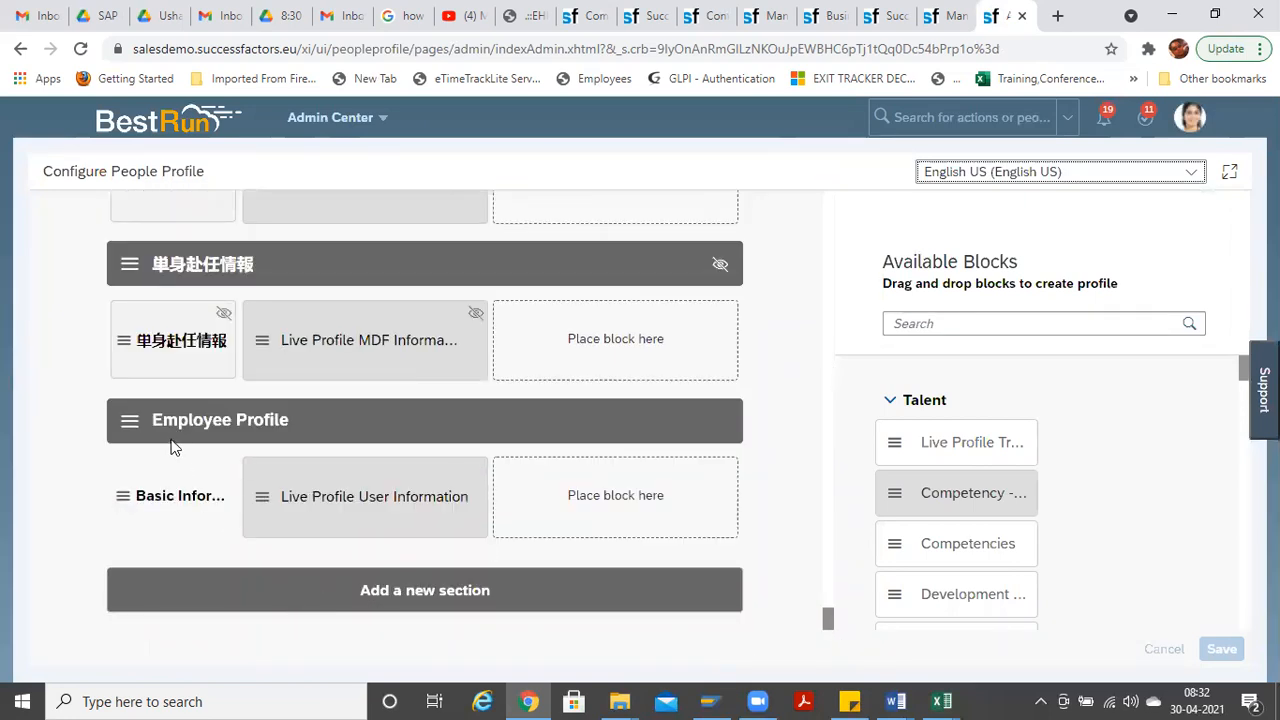
pyautogui.click(390, 594)
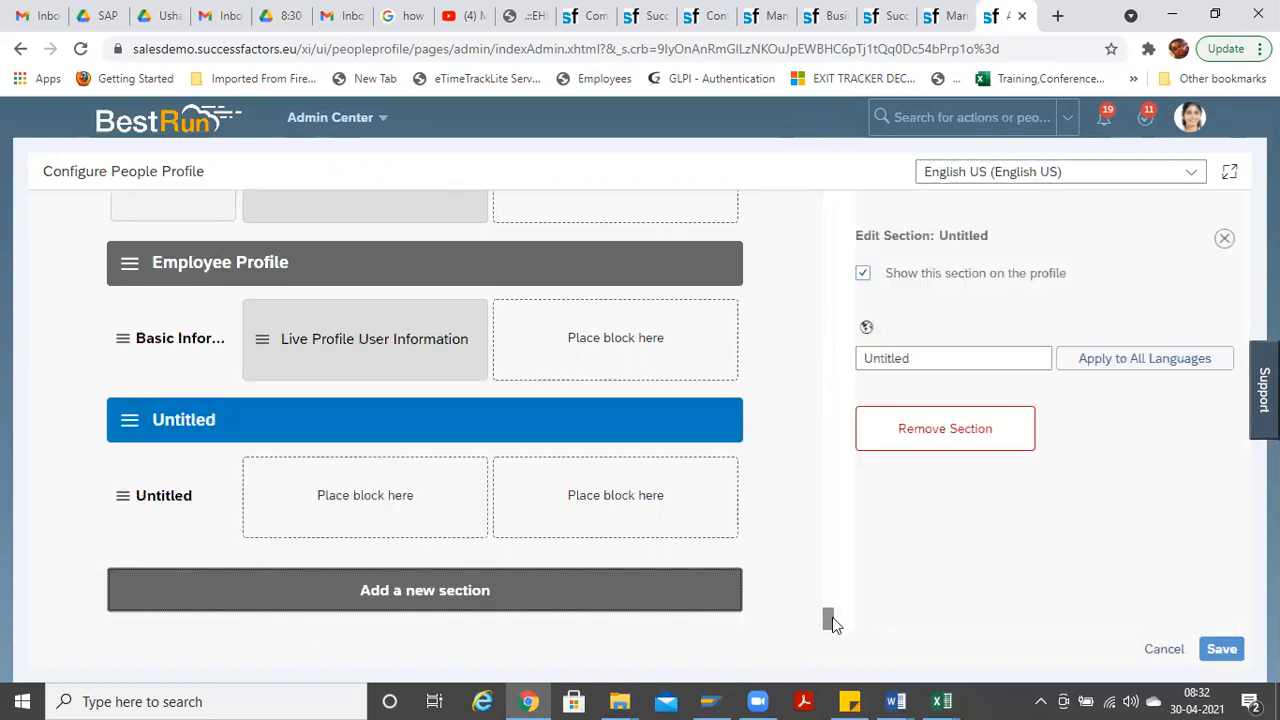
pyautogui.click(167, 418)
pyautogui.click(217, 418)
pyautogui.moveTo(923, 360); pyautogui.dragTo(903, 359)
pyautogui.hotkey('ctrl', 'a')
pyautogui.write('Em')
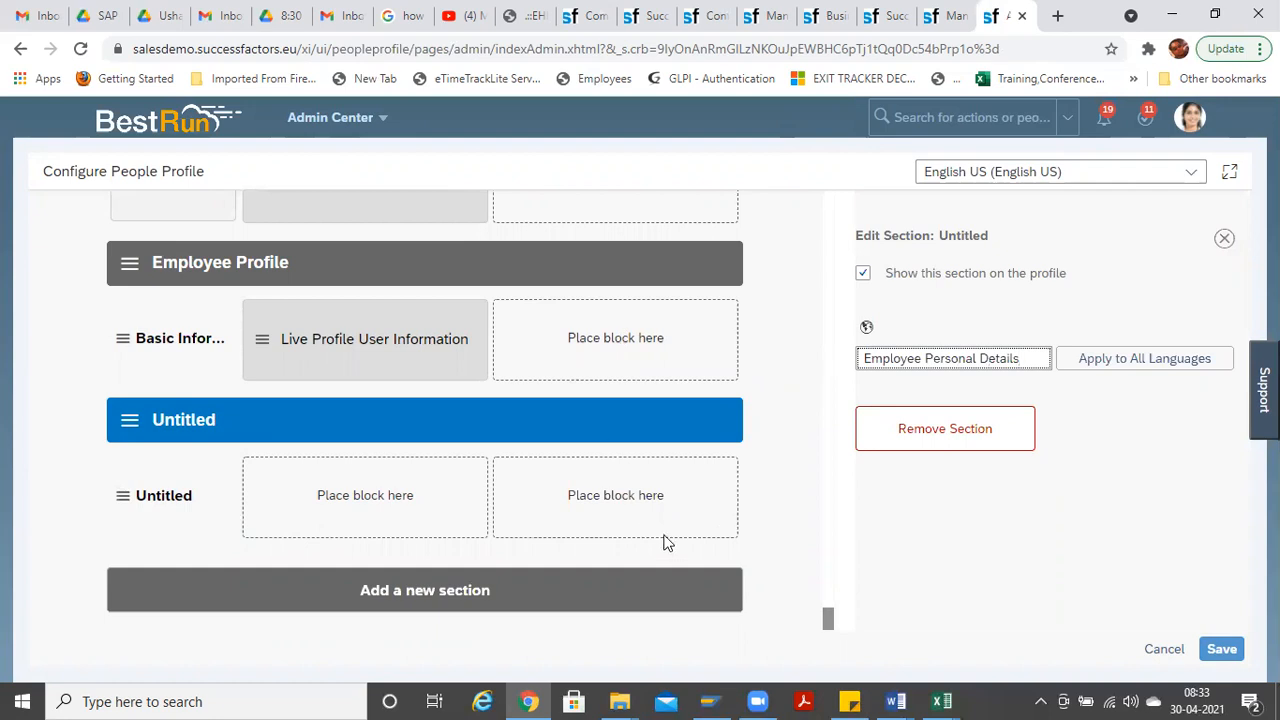
# Step: Rename the untitled subsection of the Employee Personal Details section as Employee data
pyautogui.click(157, 487)
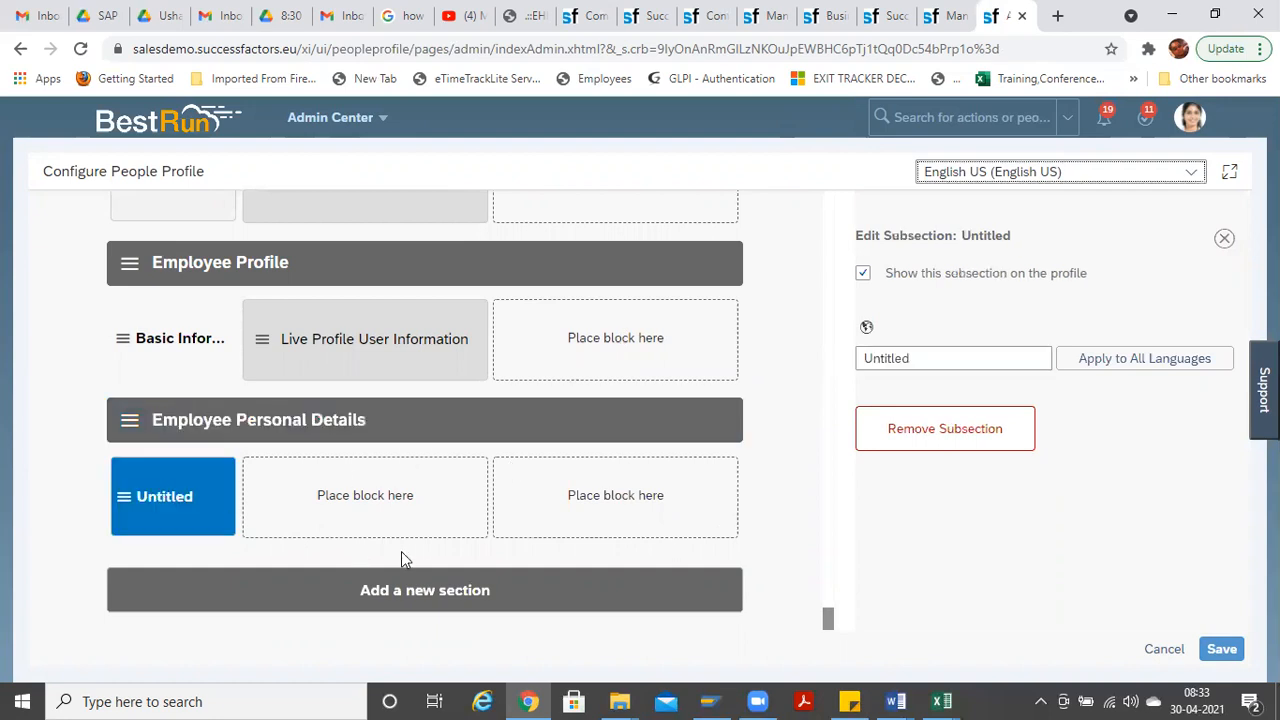
pyautogui.moveTo(948, 356); pyautogui.dragTo(684, 324)
pyautogui.click(934, 358)
pyautogui.hotkey('ctrl', 'a')
pyautogui.write('E')
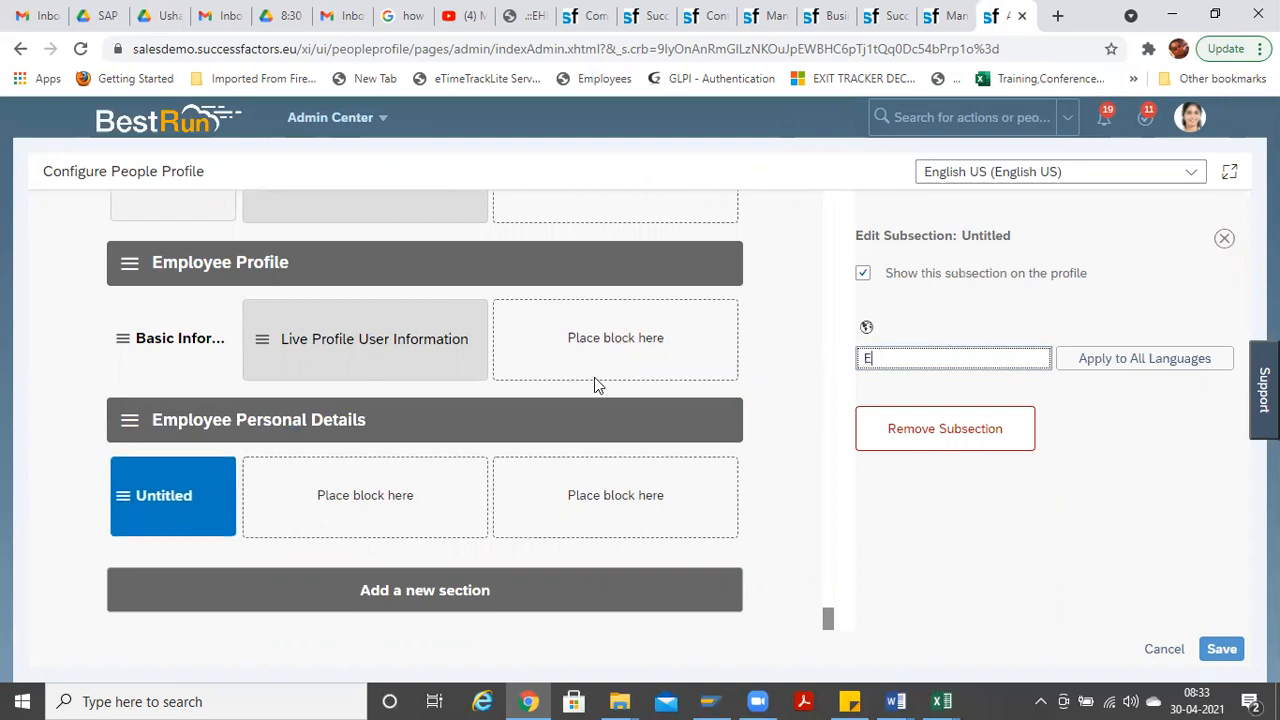
pyautogui.write('ply')
pyautogui.press('BackSpace')
pyautogui.click(303, 491)
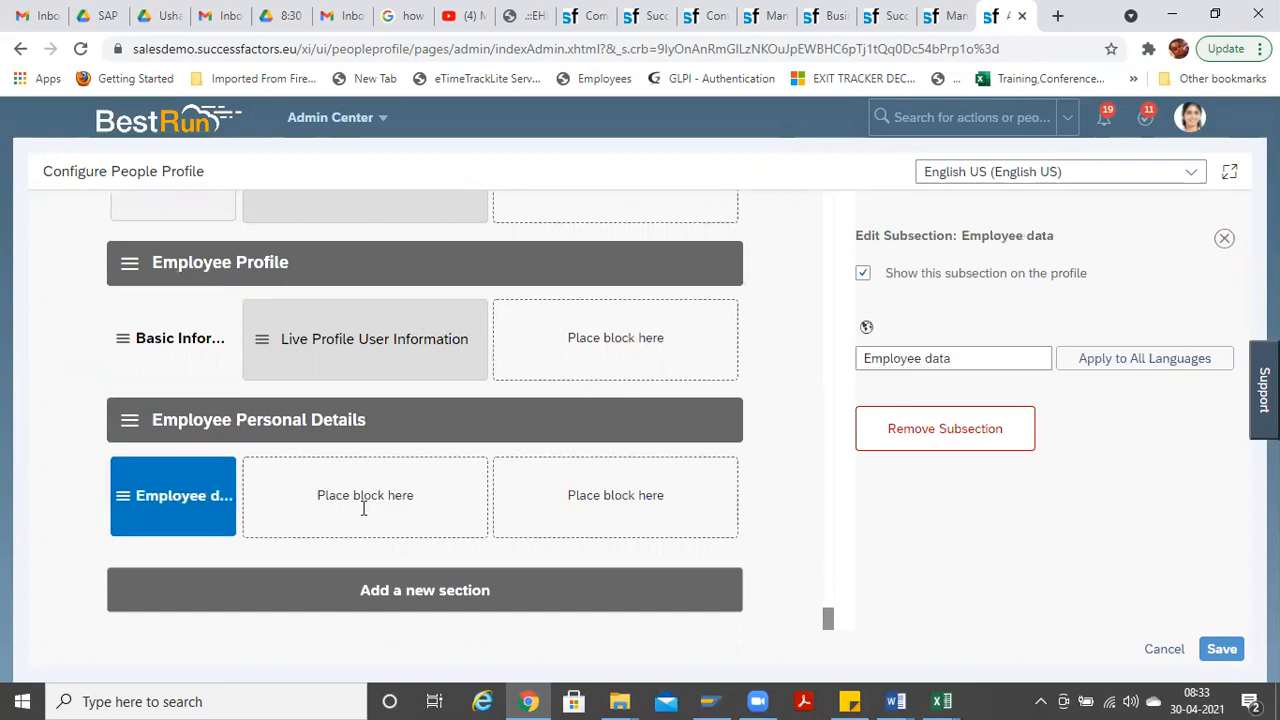
pyautogui.click(1224, 238)
# Step: Place a Live Profile MDF Information block in the first slot of the Employee data subsection
pyautogui.click(994, 323)
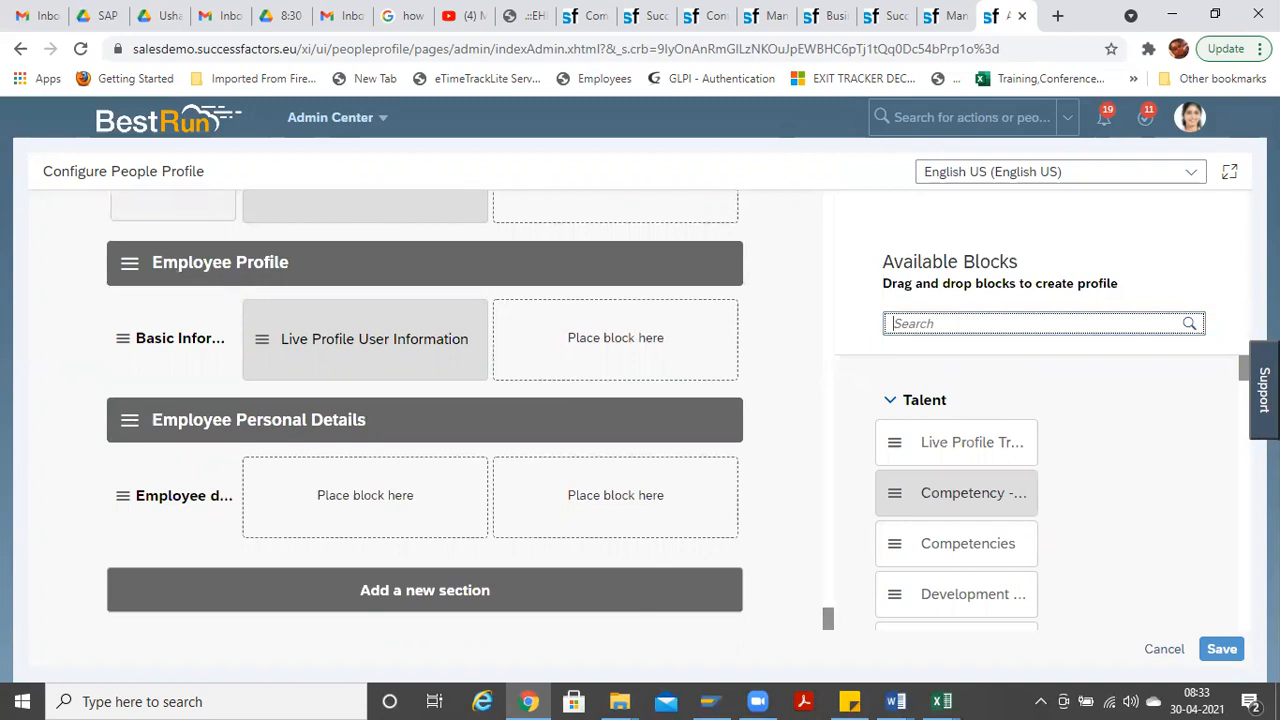
pyautogui.scroll(-1, 1245, 377)
pyautogui.moveTo(1245, 377); pyautogui.dragTo(1244, 587)
pyautogui.scroll(-5, 966, 527)
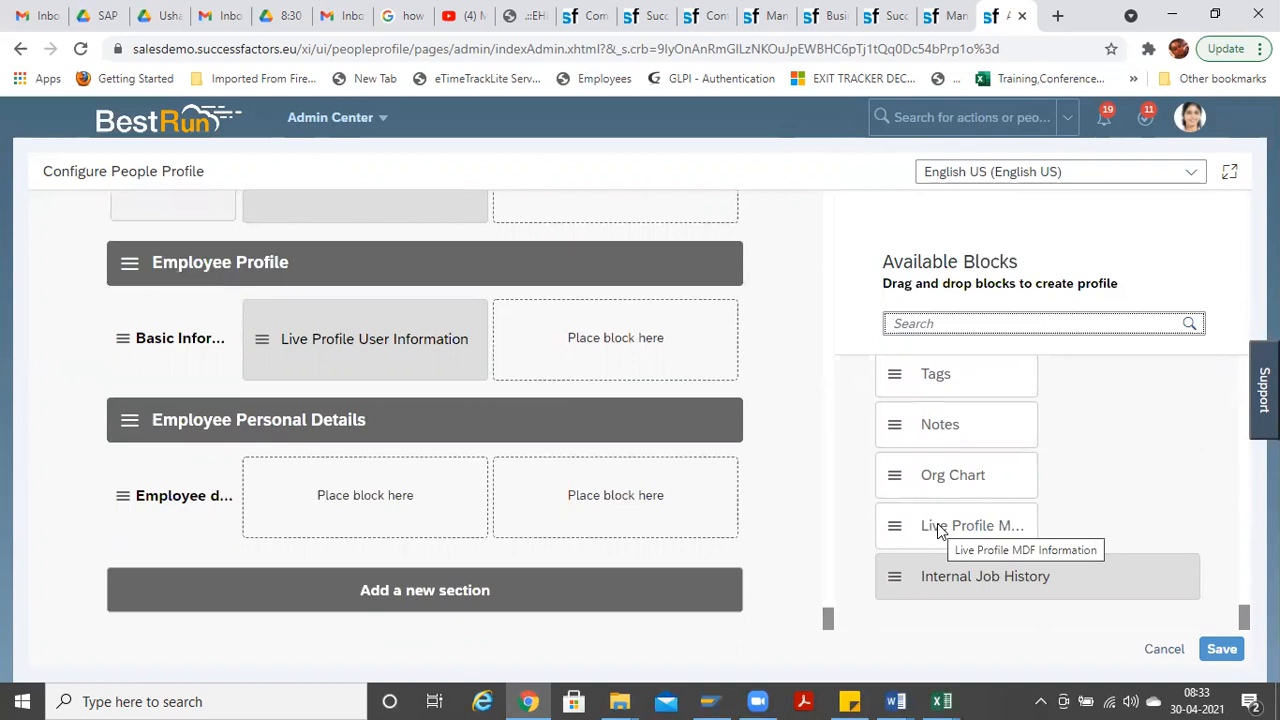
pyautogui.moveTo(900, 534); pyautogui.dragTo(422, 514)
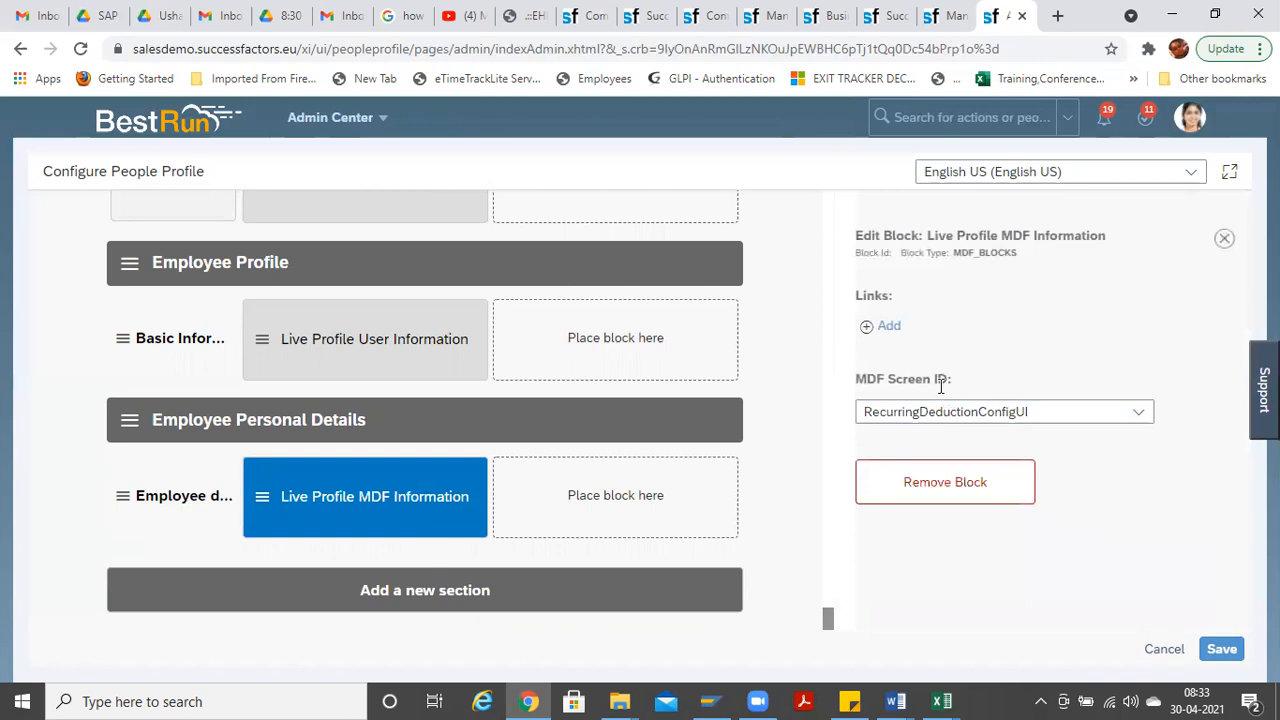
# Step: Set the new block's MDF Screen ID to EEDetailsNew and save the people profile configuration
pyautogui.click(1138, 416)
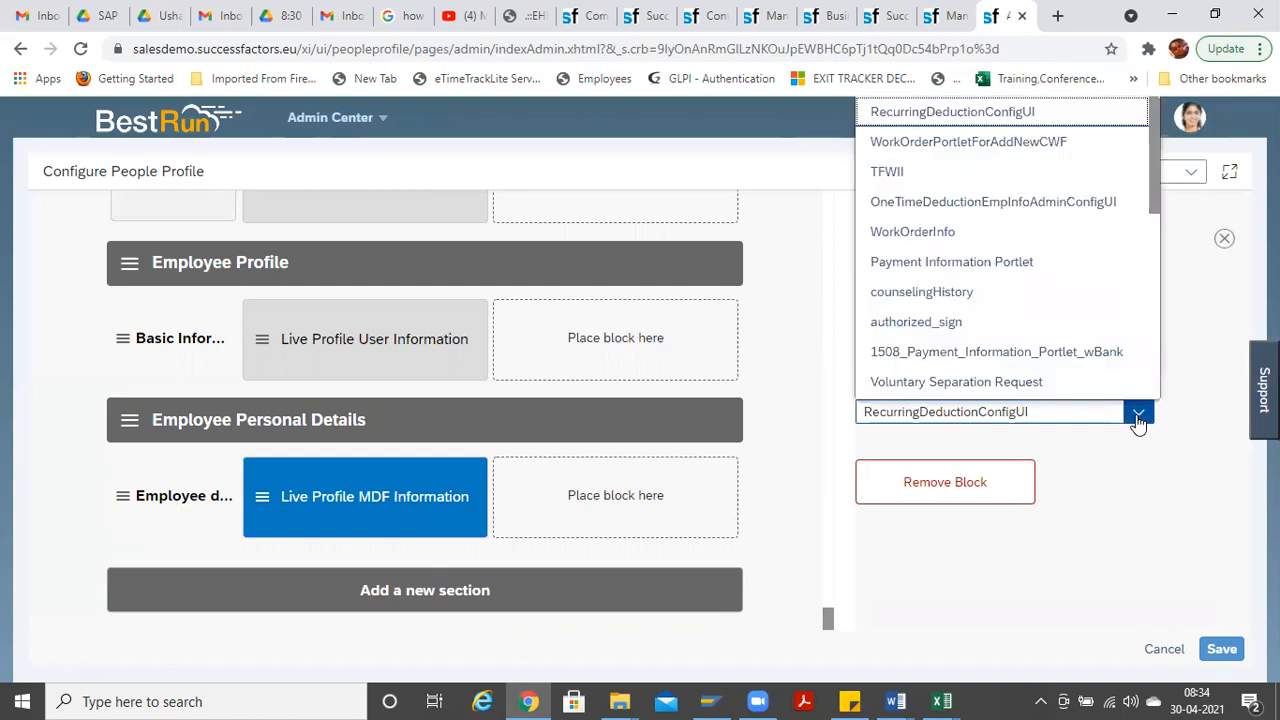
pyautogui.press('Down')
pyautogui.press('Down')
pyautogui.press('Down')
pyautogui.press('Down')
pyautogui.press('Down')
pyautogui.press('Down')
pyautogui.press('Down')
pyautogui.press('Down')
pyautogui.press('Down')
pyautogui.press('Down')
pyautogui.press('Down')
pyautogui.press('Down')
pyautogui.press('Down')
pyautogui.press('Down')
pyautogui.press('Down')
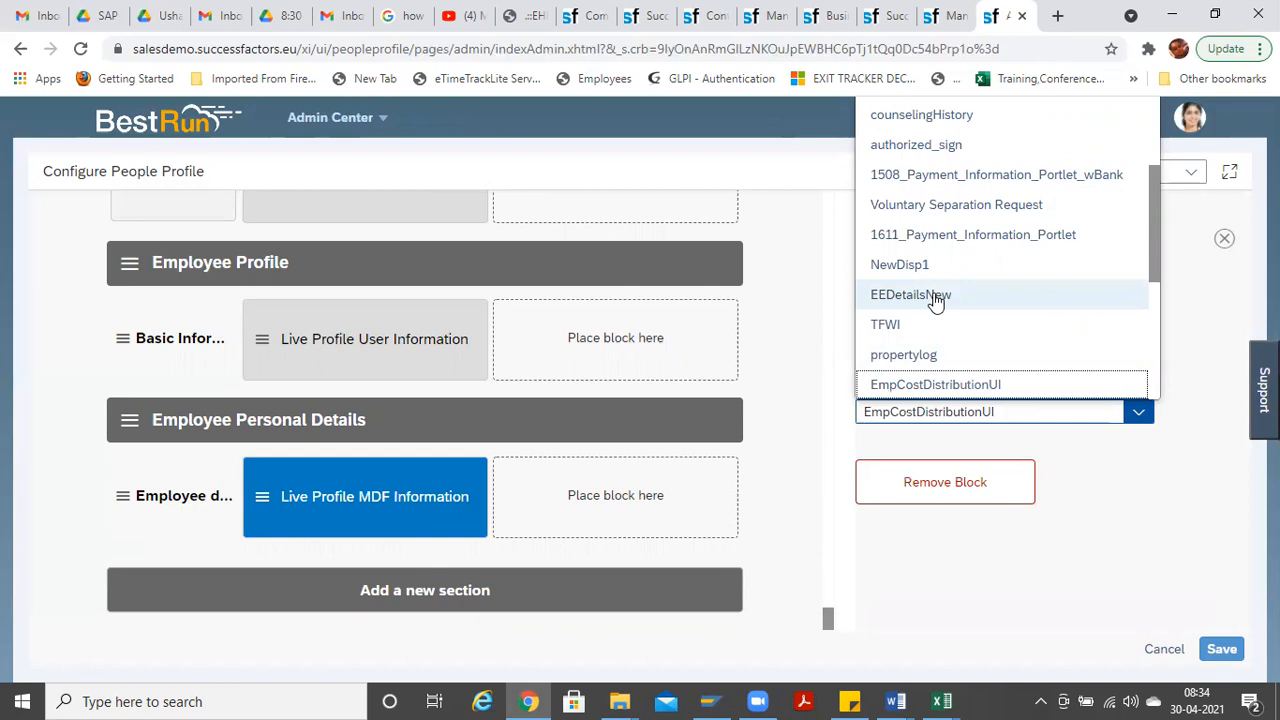
pyautogui.click(935, 298)
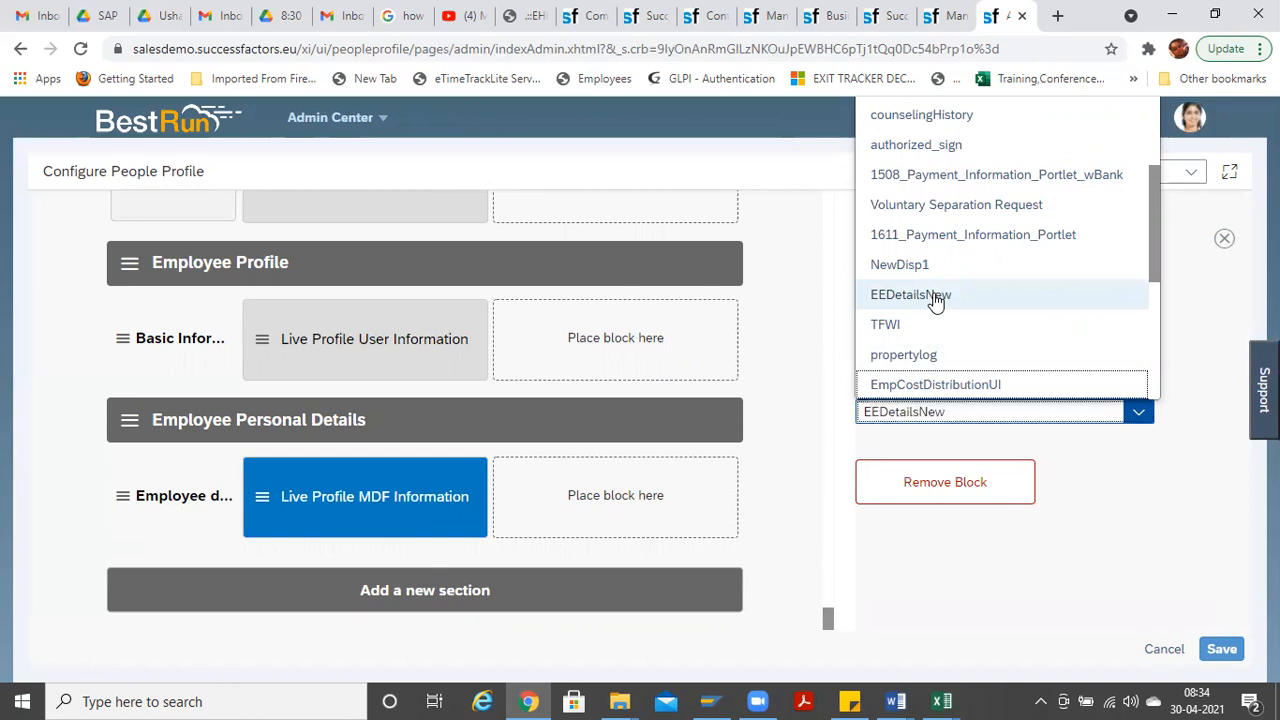
pyautogui.click(1234, 651)
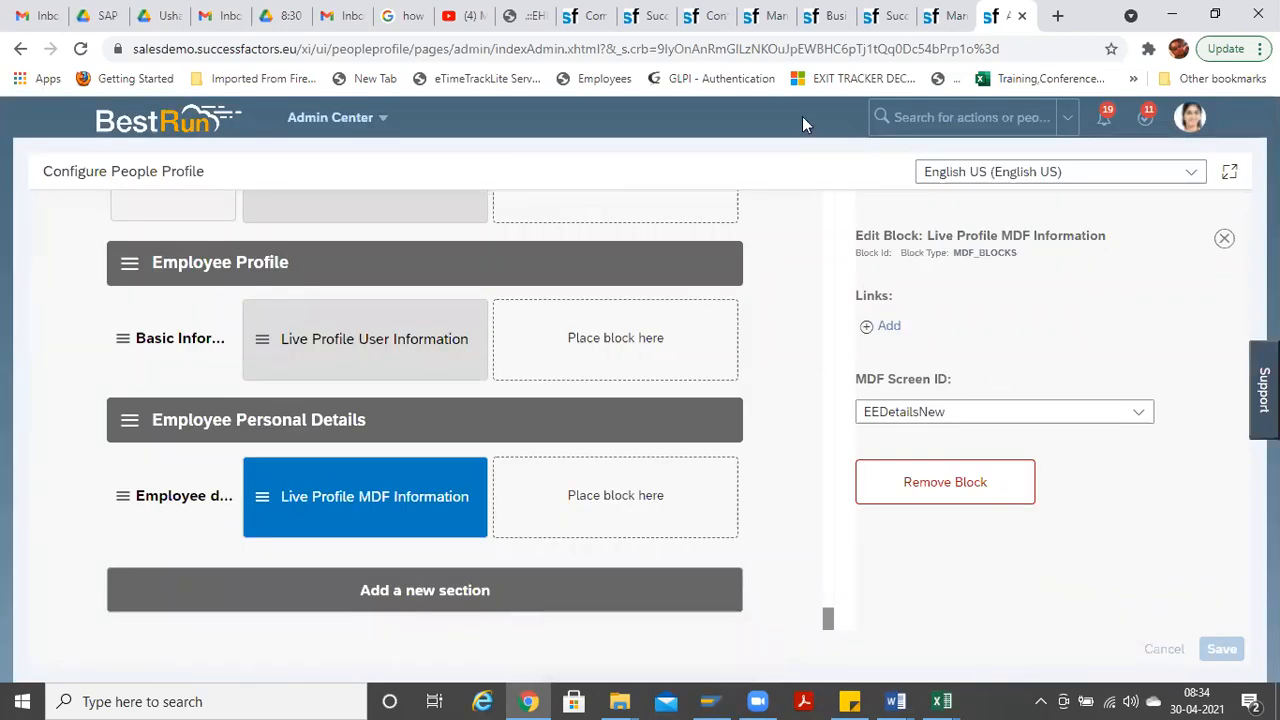
# Step: Reload the employee file page to check the profile for the new section
pyautogui.click(646, 16)
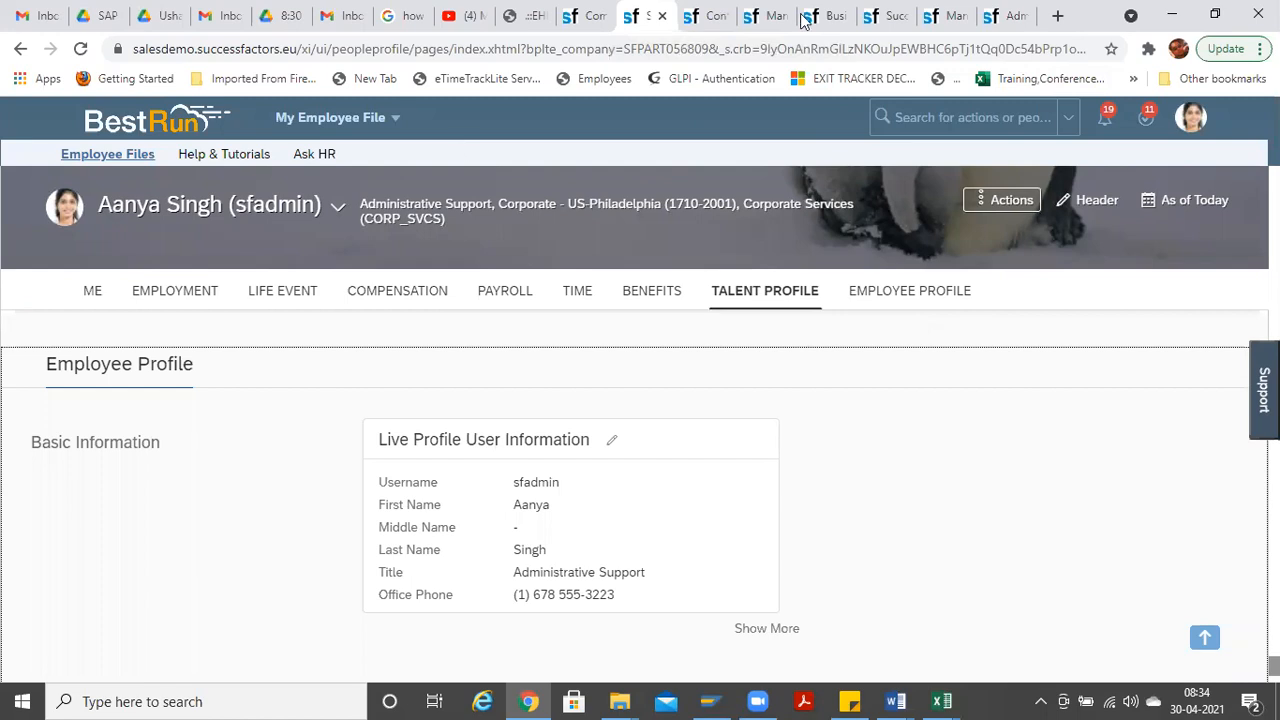
pyautogui.hotkey('ctrl', 'l')
pyautogui.press('Return')
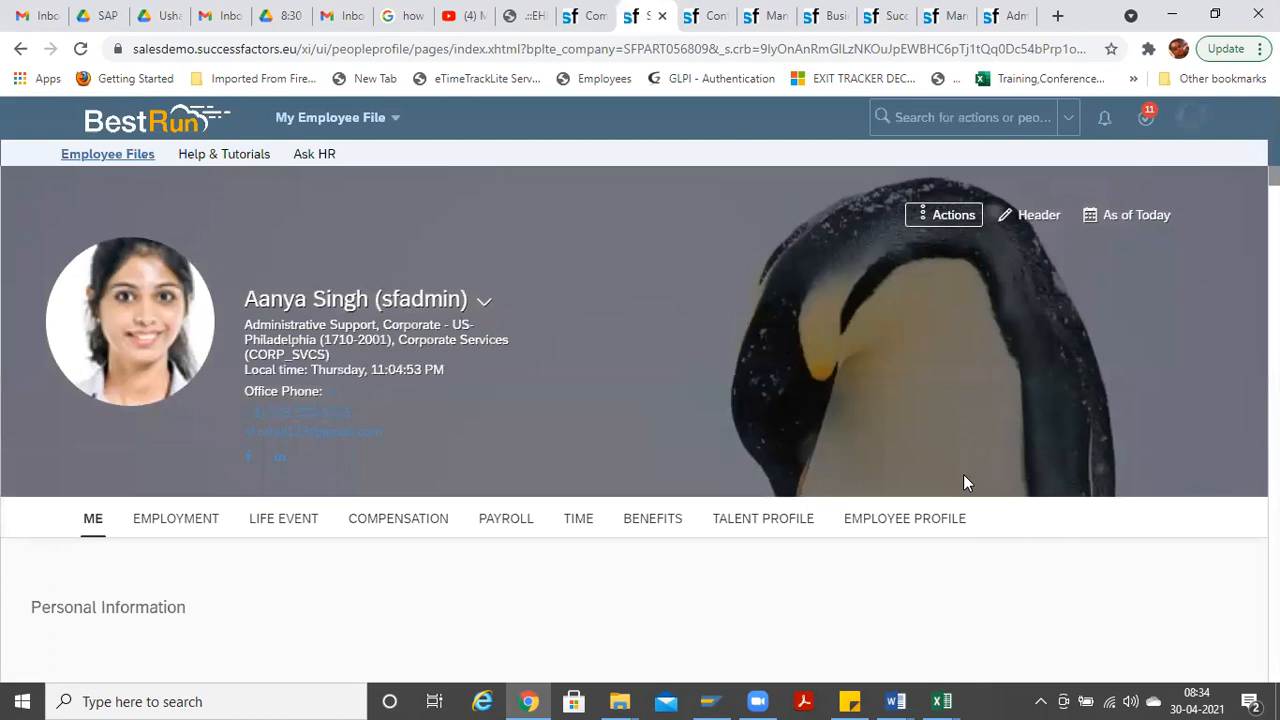
# Step: Grant the System Admin permission role view access to the Employee Personal Details section under Employee Views and save the role
pyautogui.click(1008, 15)
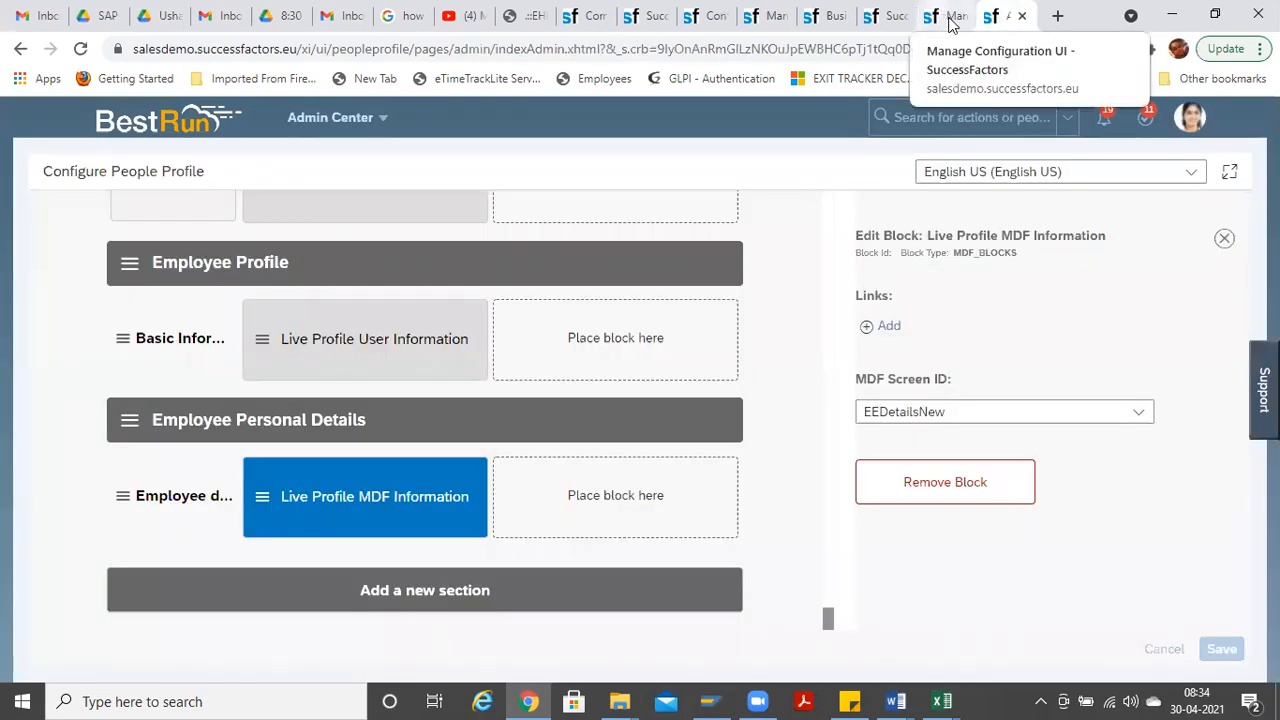
pyautogui.click(890, 17)
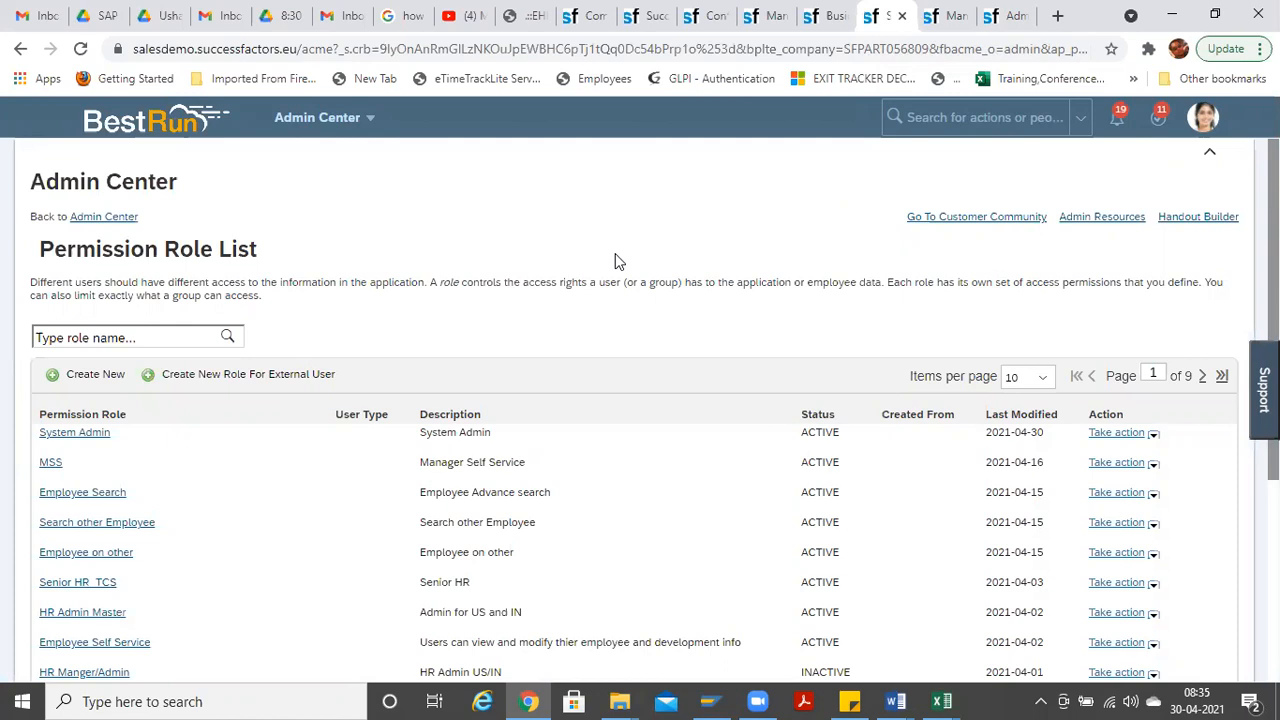
pyautogui.click(74, 433)
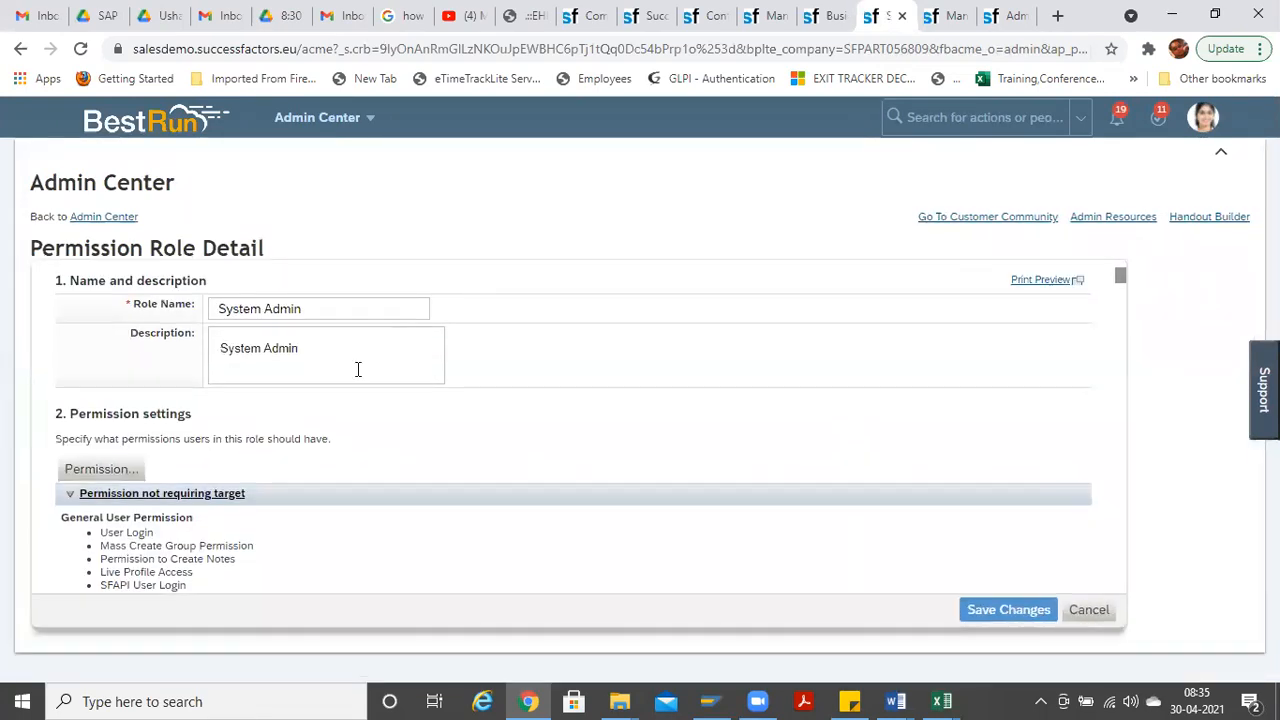
pyautogui.click(109, 469)
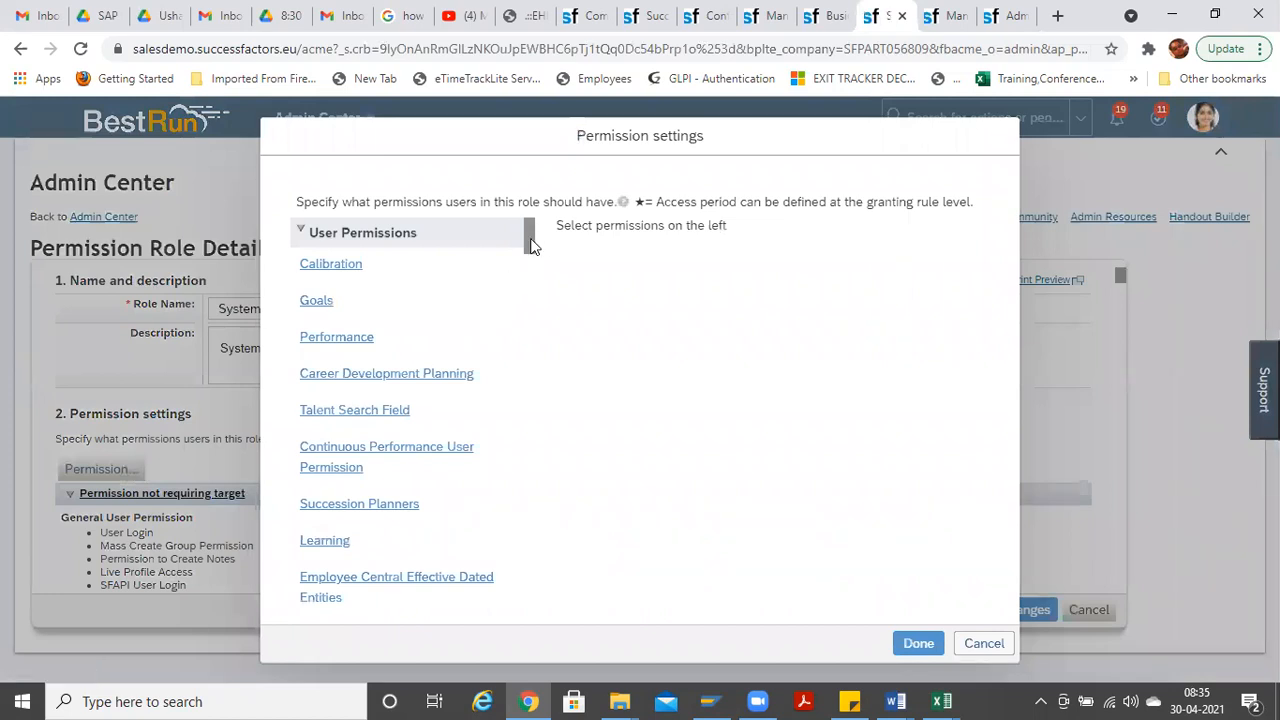
pyautogui.scroll(-3, 531, 246)
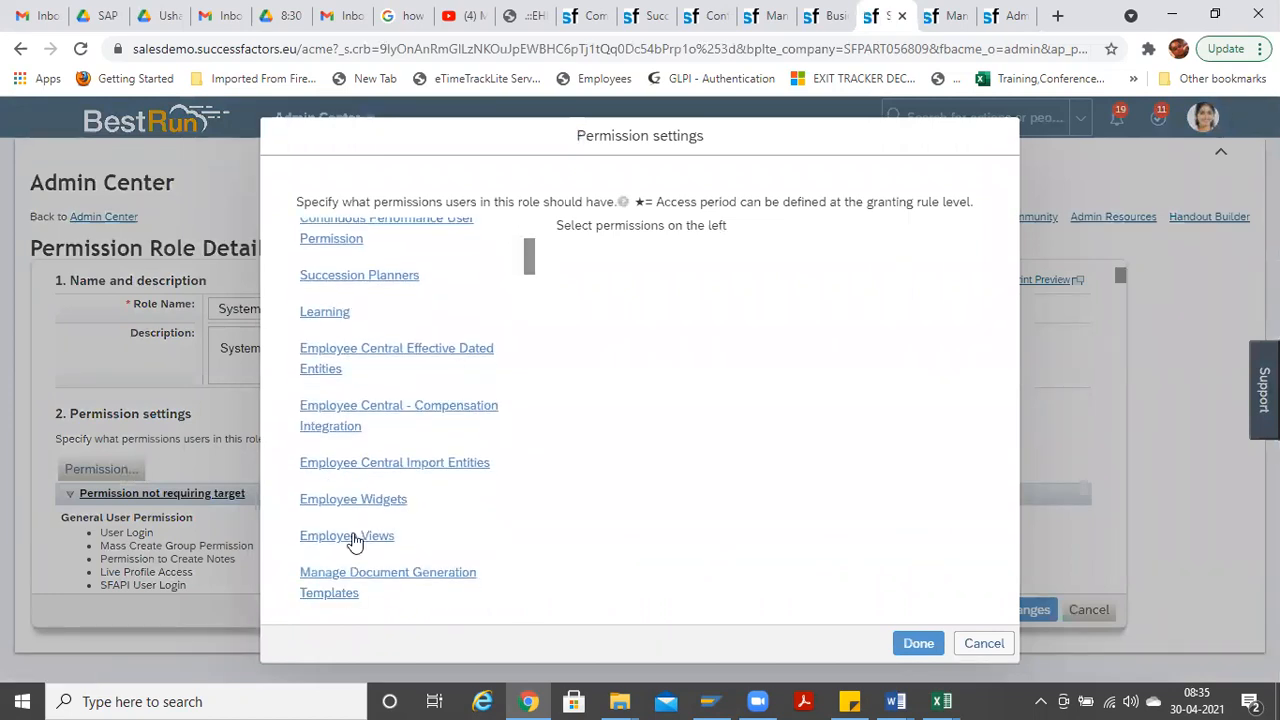
pyautogui.click(350, 537)
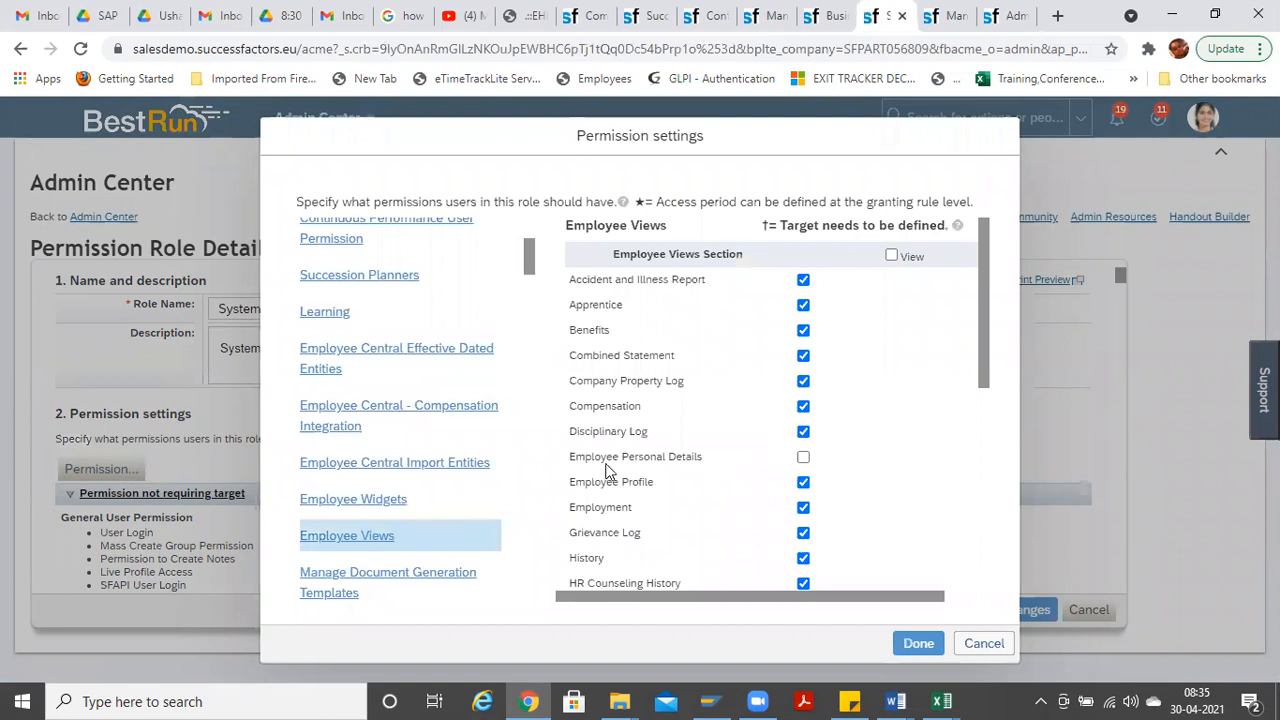
pyautogui.click(803, 458)
pyautogui.click(919, 645)
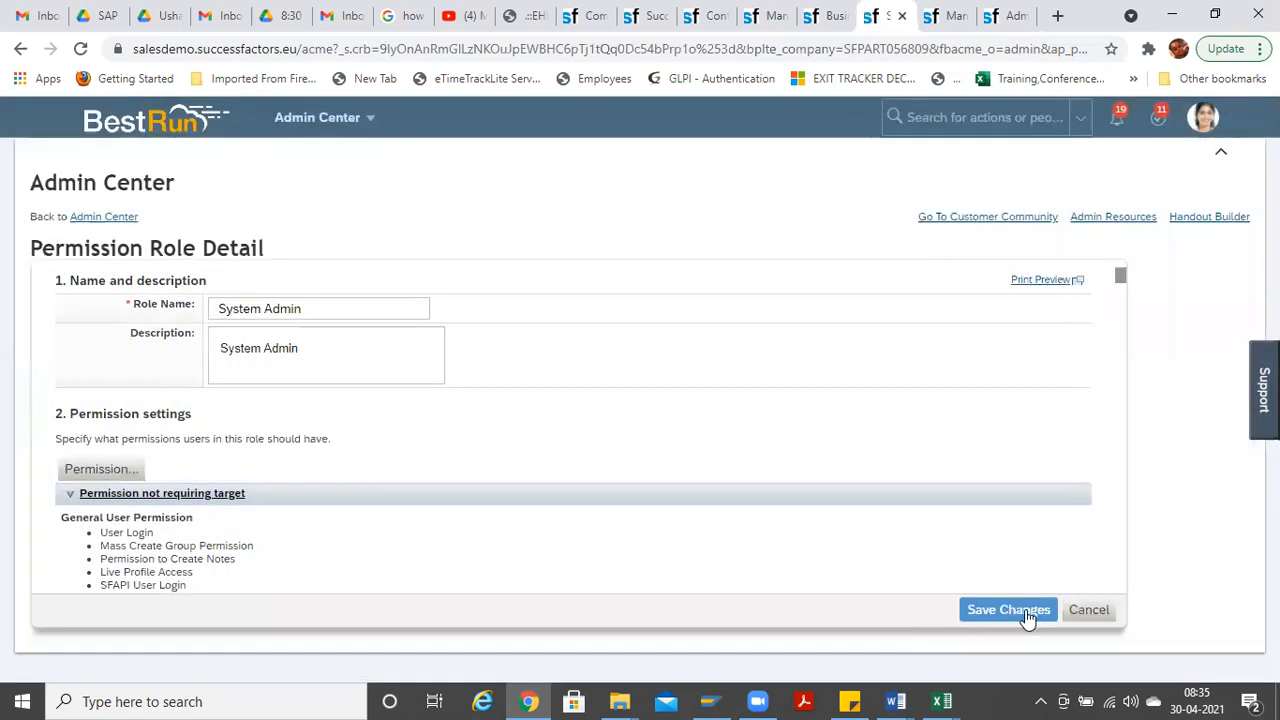
pyautogui.click(1027, 609)
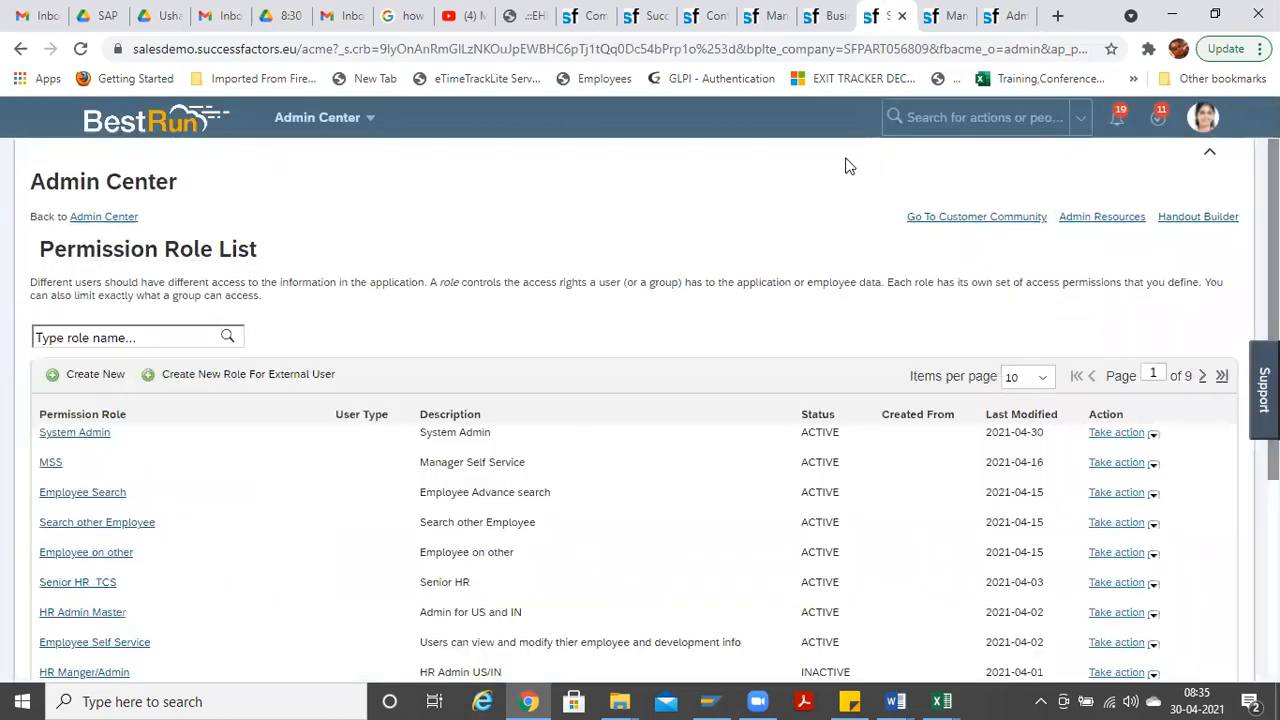
# Step: Reload the employee file page and go to the Employee Personal Details section to check its new block
pyautogui.click(642, 18)
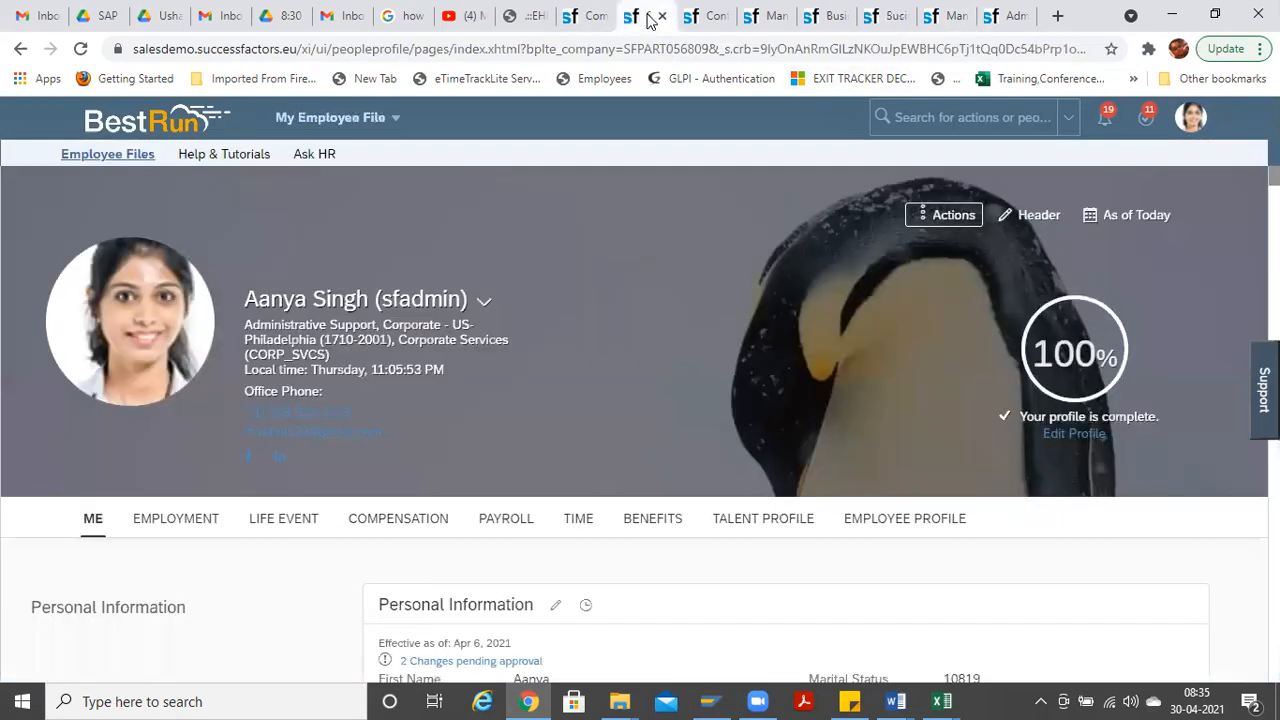
pyautogui.hotkey('ctrl', 'l')
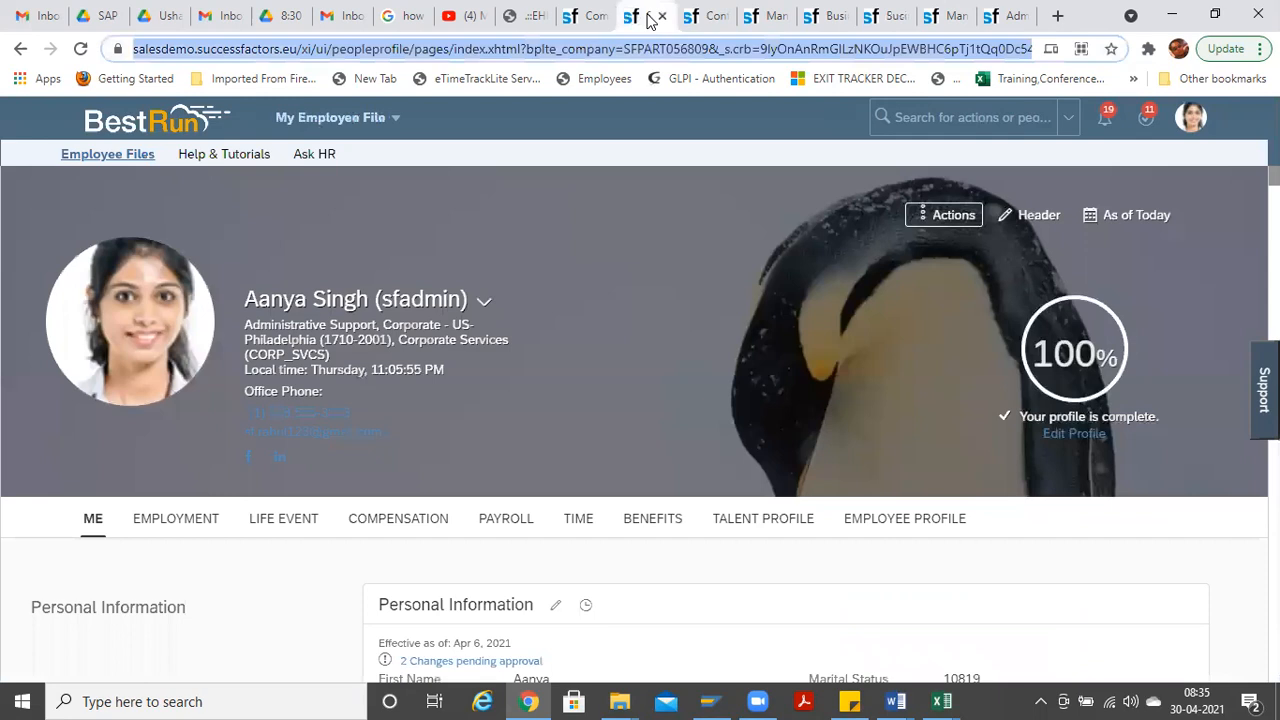
pyautogui.press('Return')
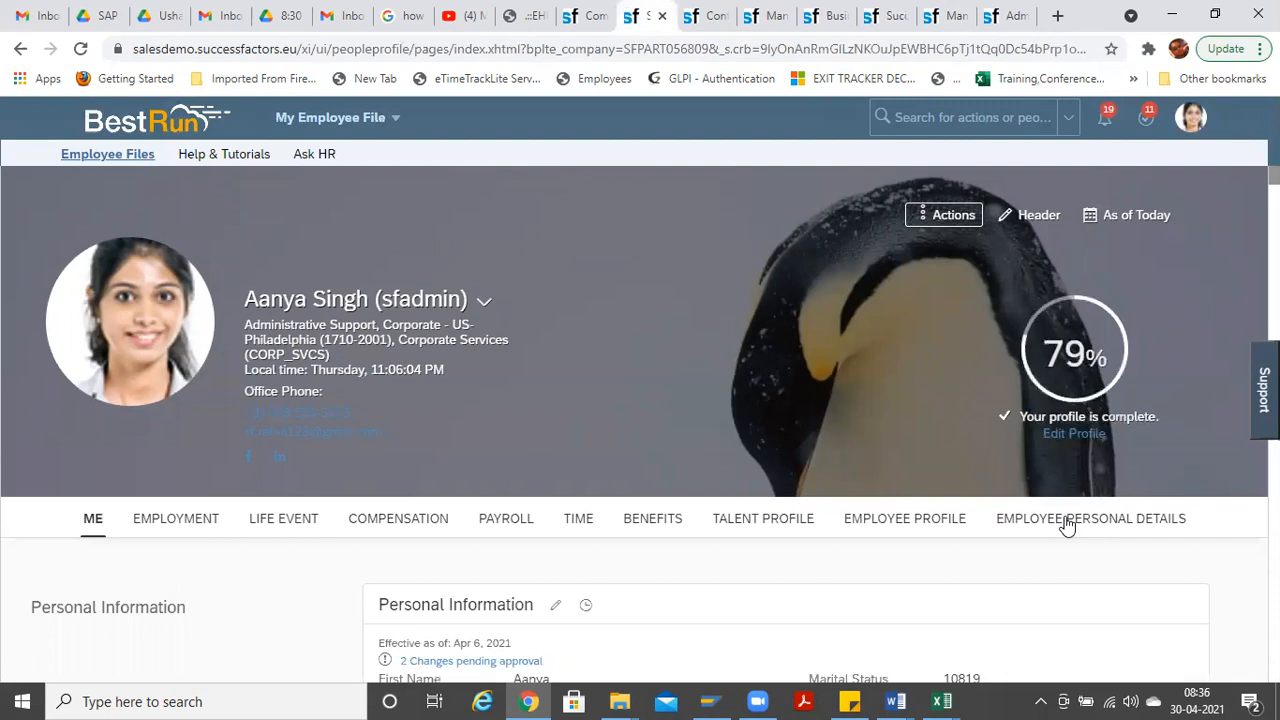
pyautogui.click(1068, 521)
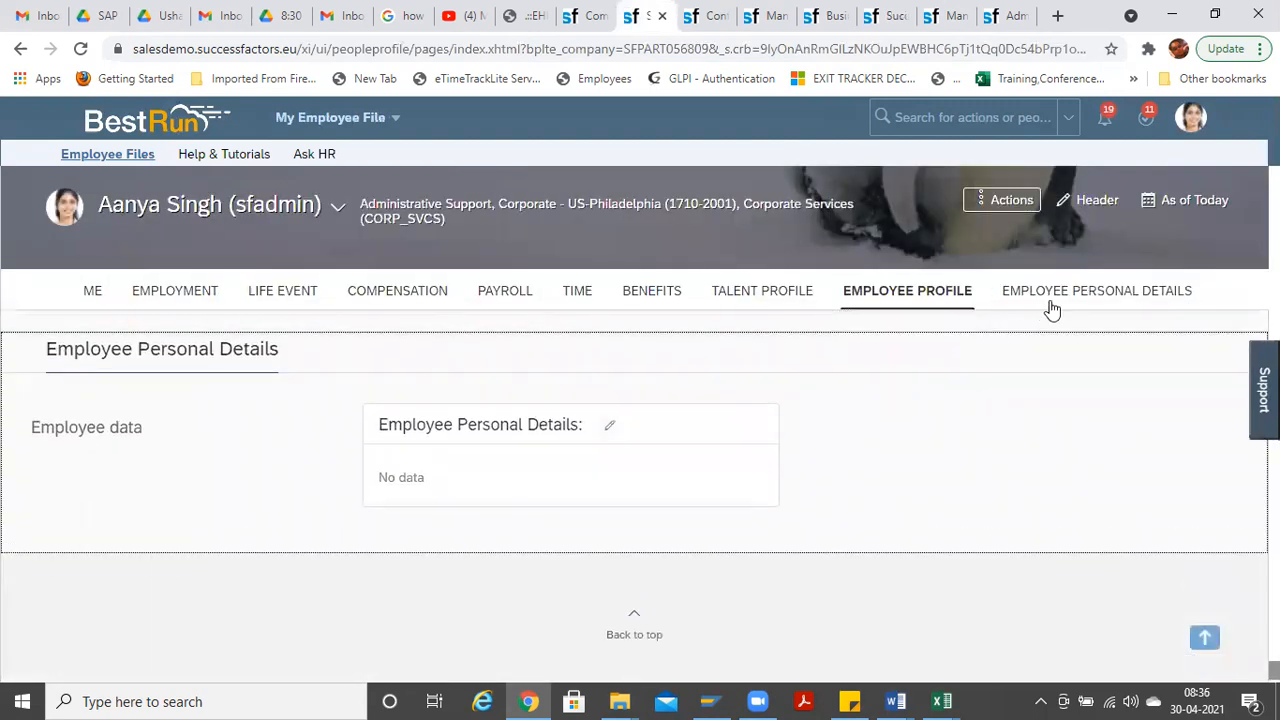
pyautogui.click(609, 430)
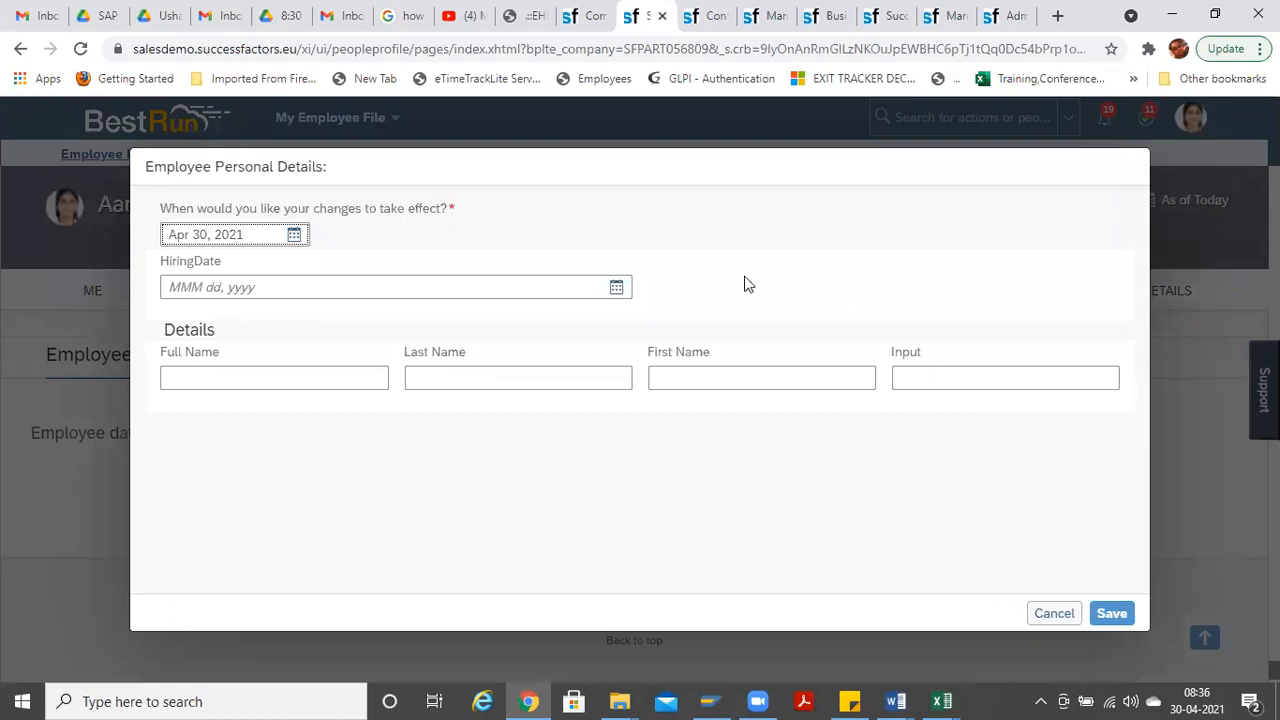
pyautogui.click(175, 383)
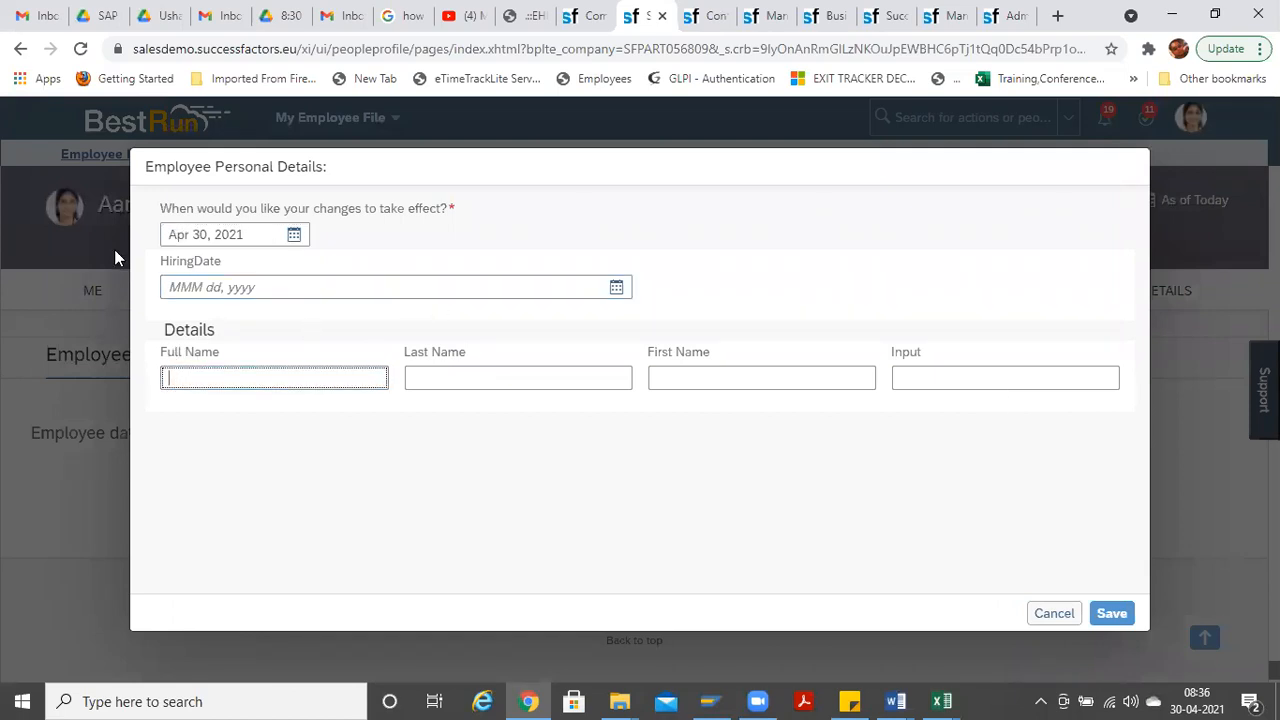
pyautogui.click(616, 290)
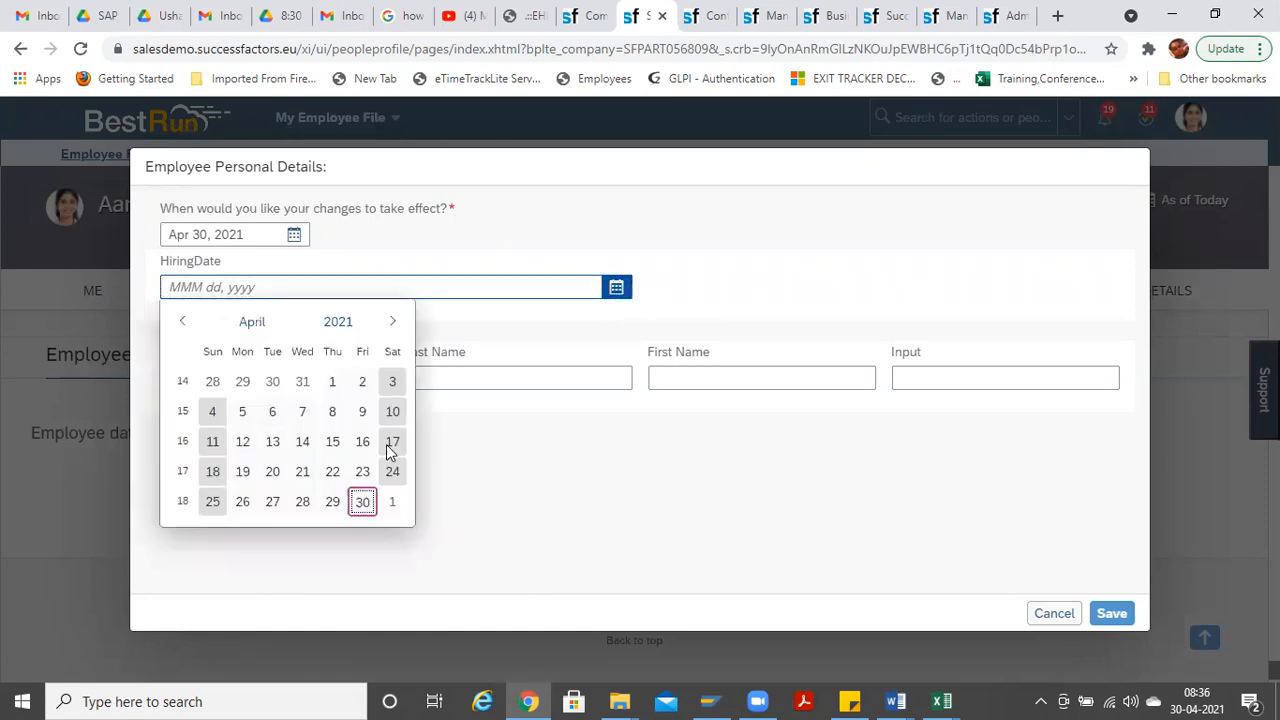
pyautogui.click(602, 484)
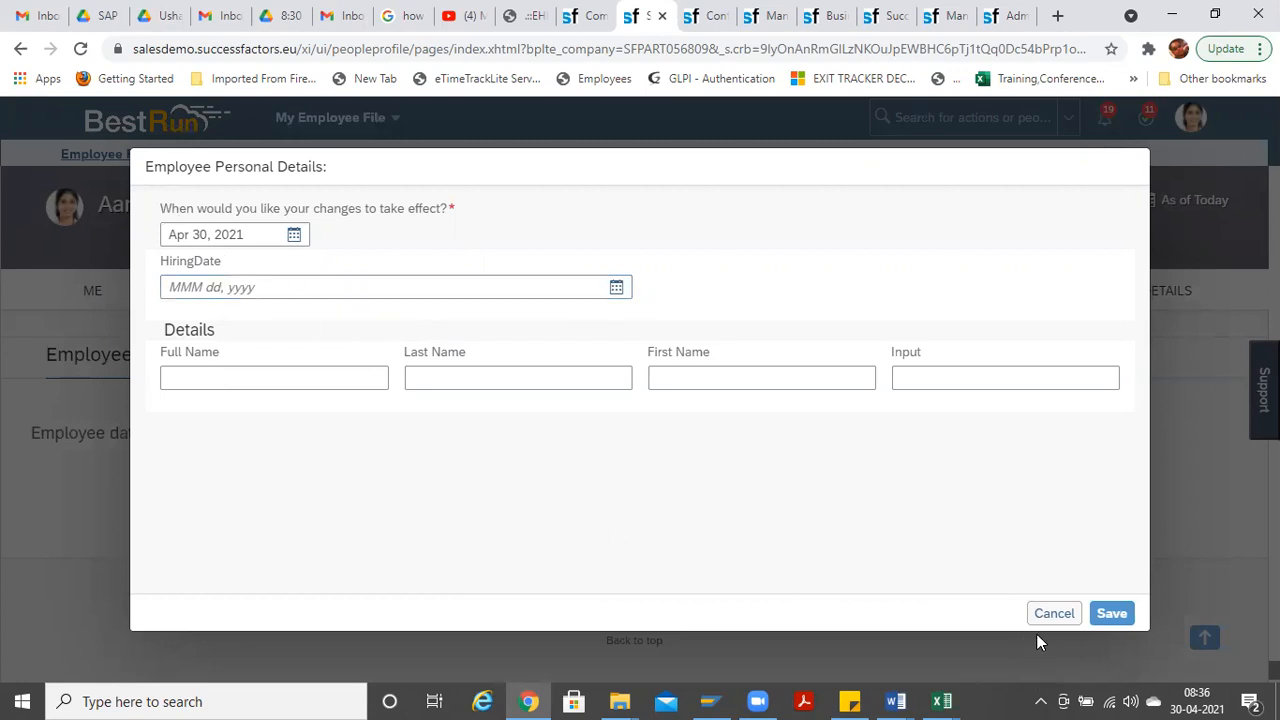
pyautogui.click(1054, 614)
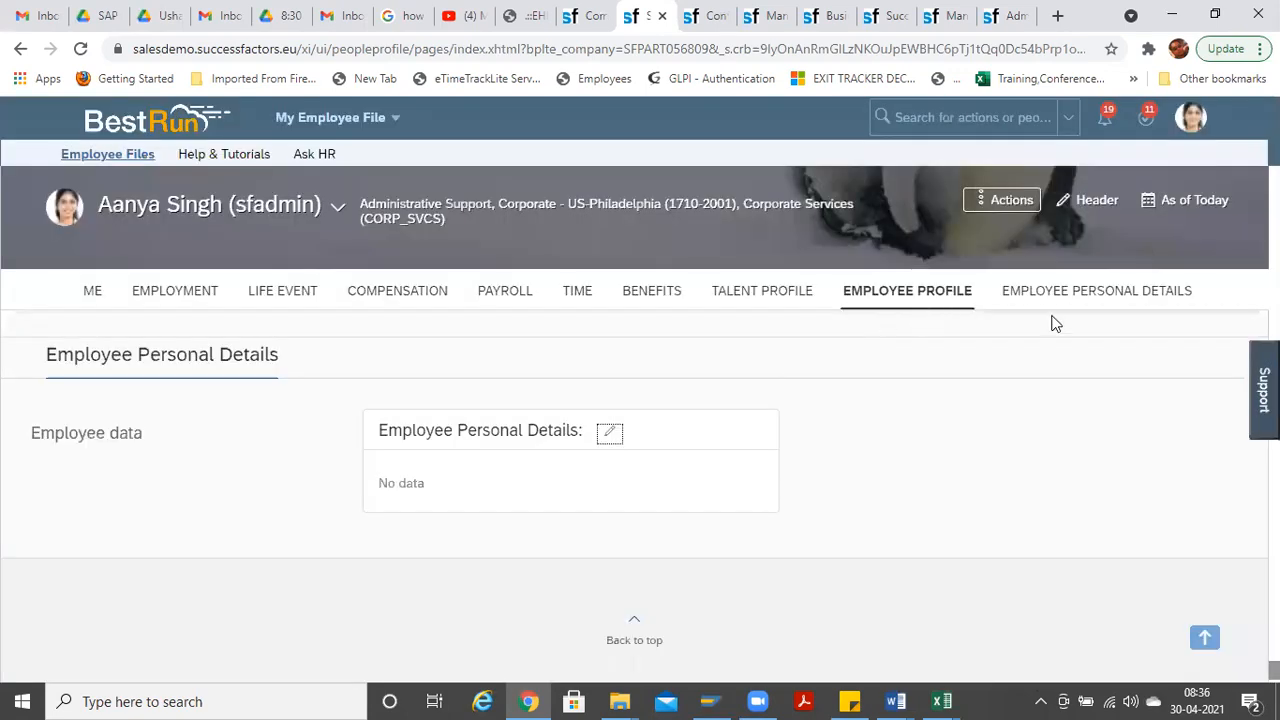
# Step: Save an Employee Personal Details record effective Apr 30, 2021 with all fields blank, and resave it without a hiring date
pyautogui.click(1056, 302)
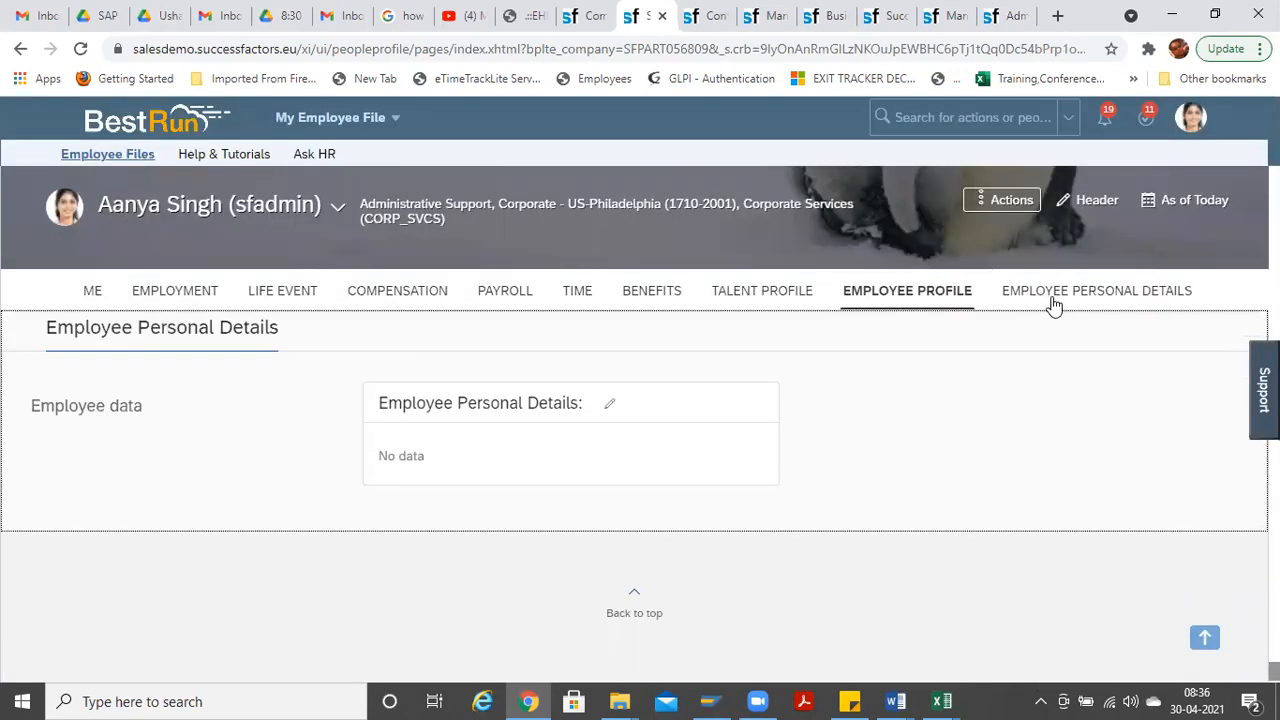
pyautogui.click(609, 404)
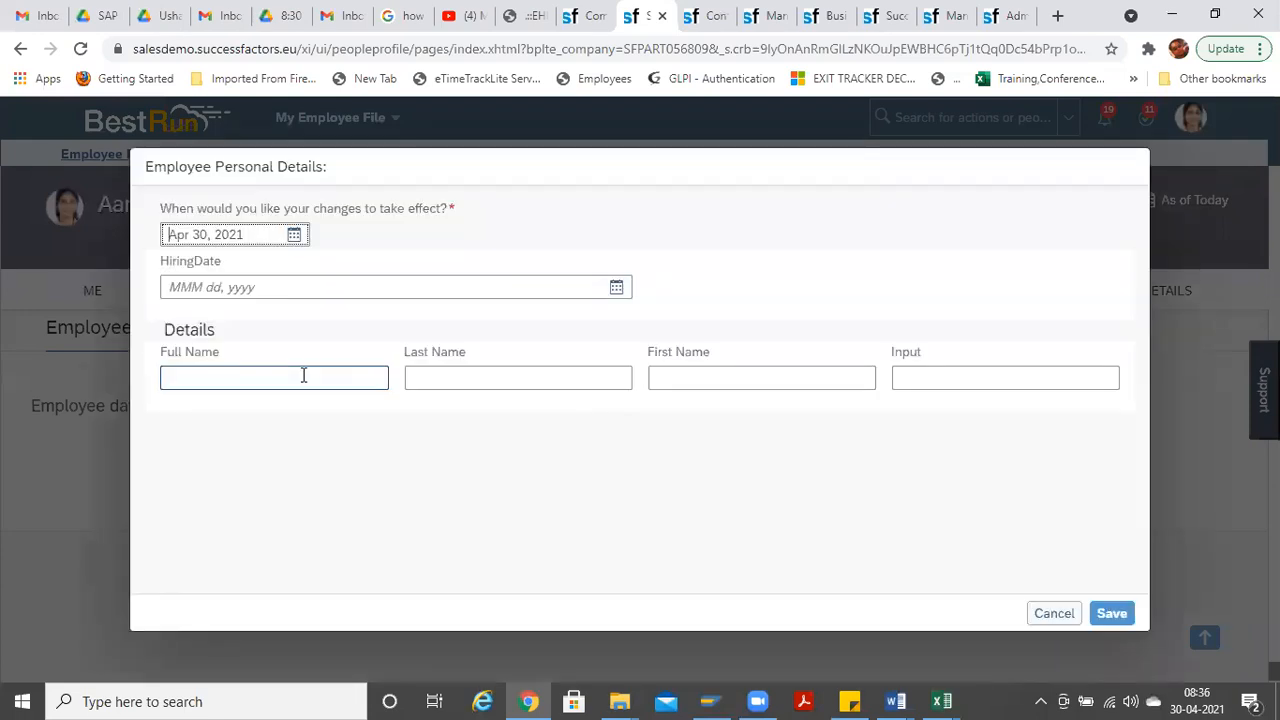
pyautogui.click(303, 377)
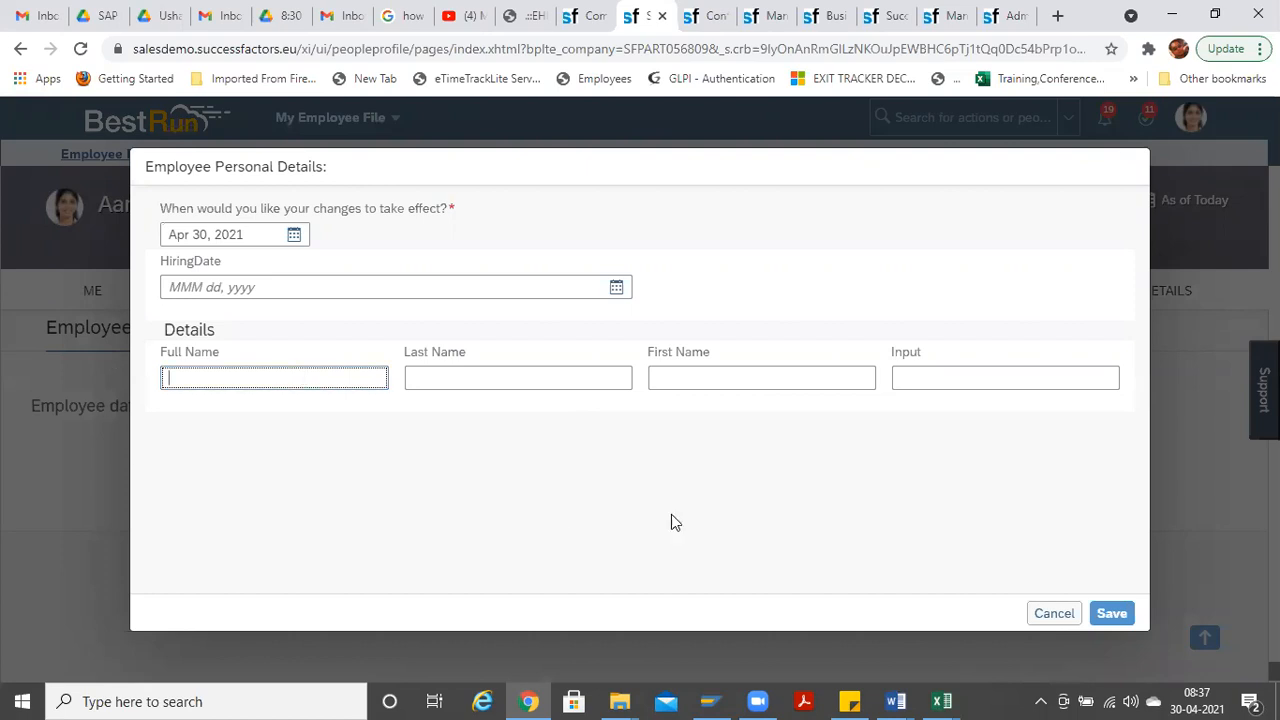
pyautogui.click(1108, 613)
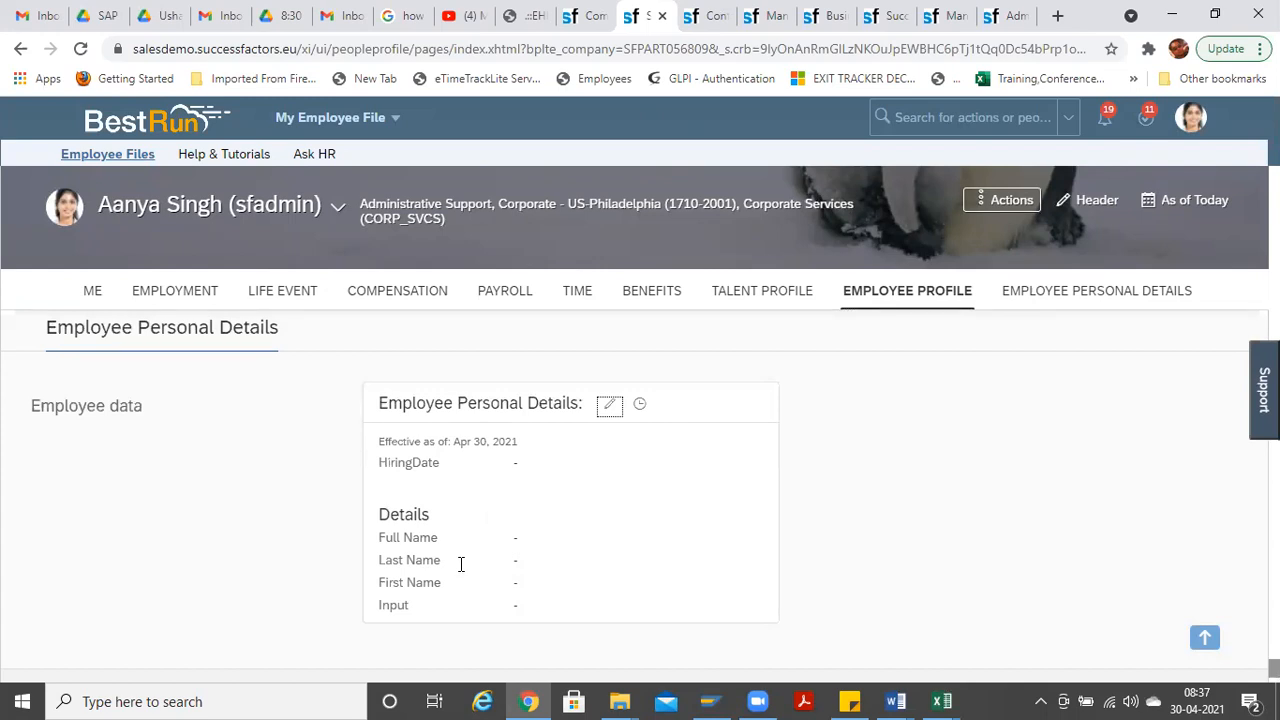
pyautogui.moveTo(386, 463); pyautogui.dragTo(480, 464)
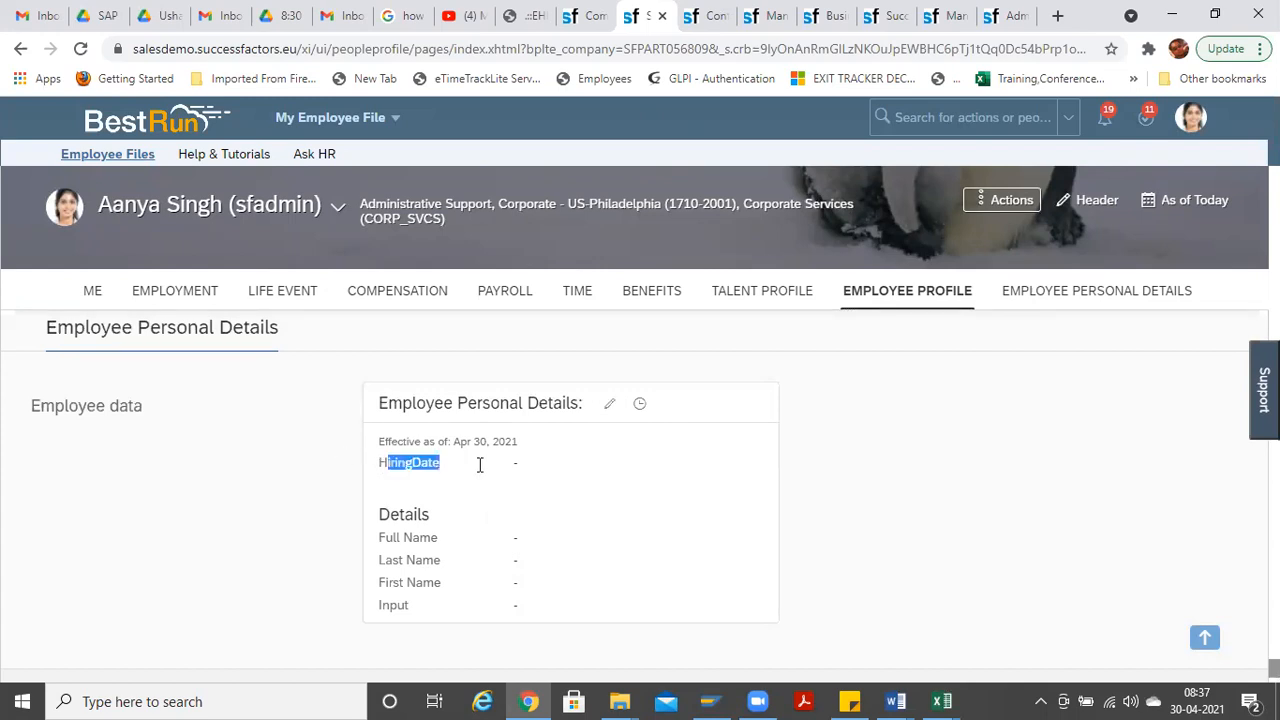
pyautogui.click(609, 403)
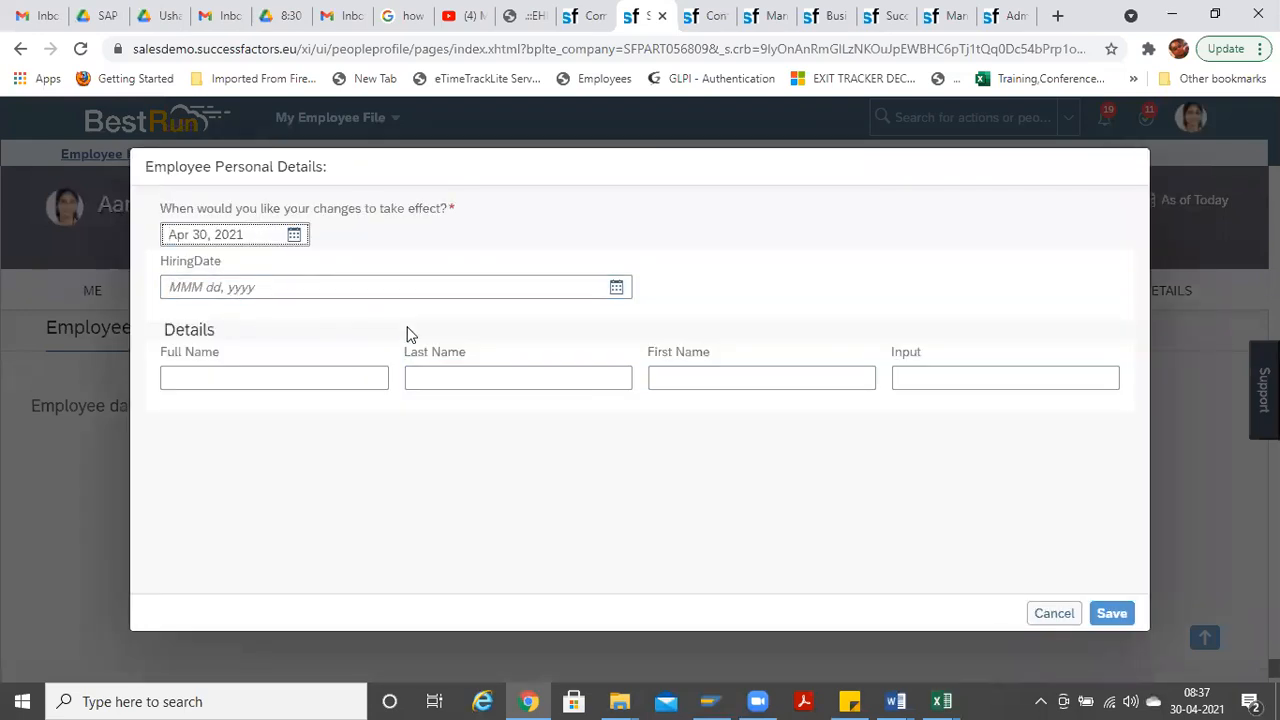
pyautogui.click(1112, 612)
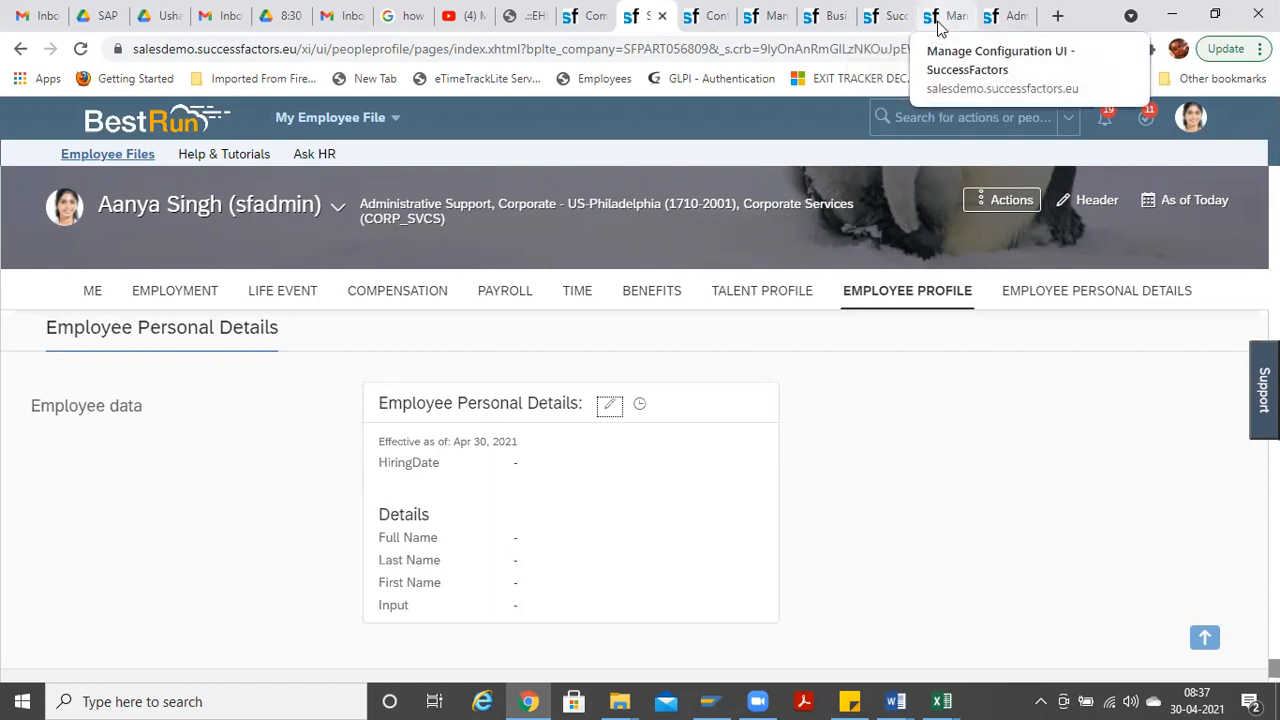
# Step: Start a correction of the Employee Personal Details object definition and go to its list of fields
pyautogui.click(703, 16)
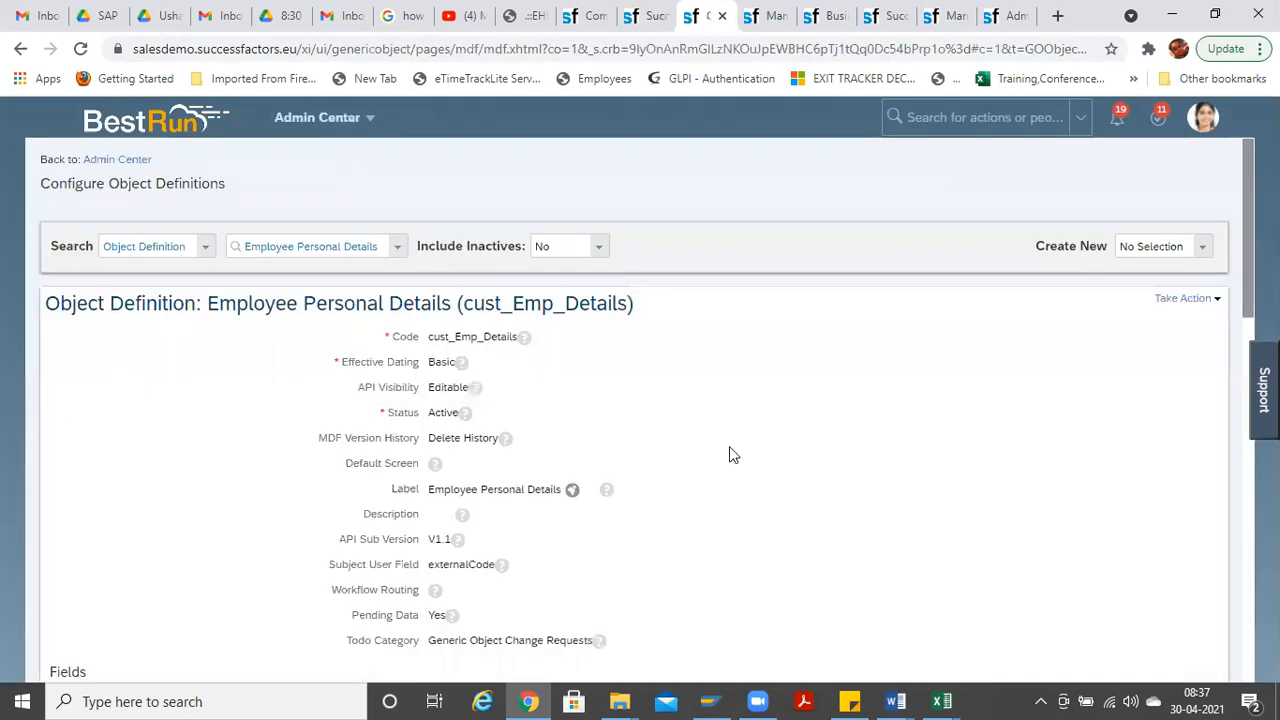
pyautogui.click(1211, 300)
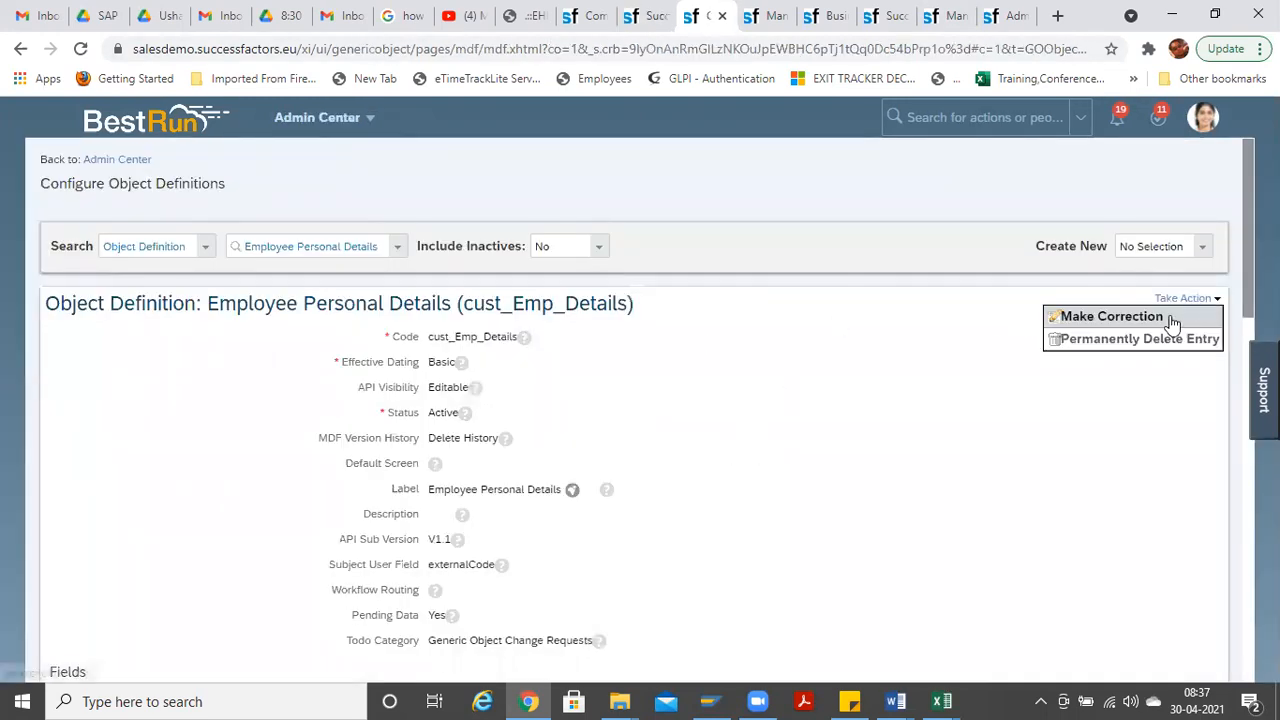
pyautogui.click(1172, 318)
pyautogui.scroll(-8, 447, 343)
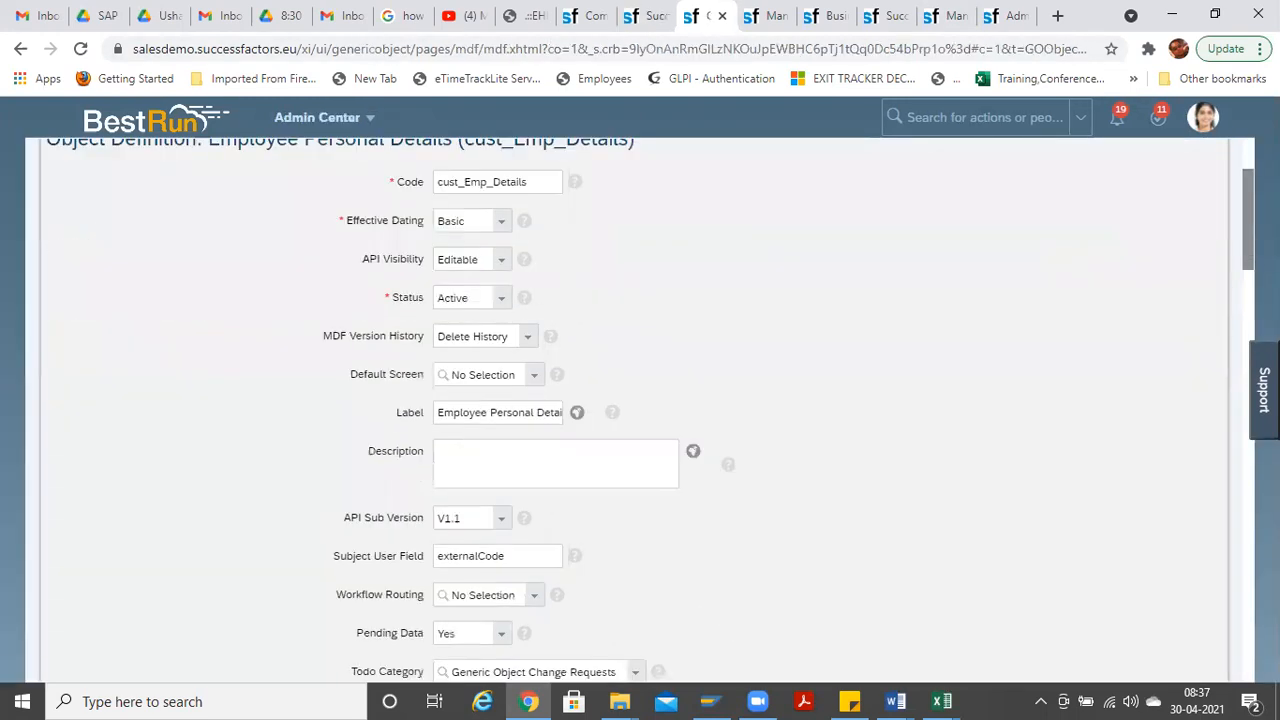
pyautogui.scroll(-1, 447, 343)
pyautogui.scroll(1, 447, 343)
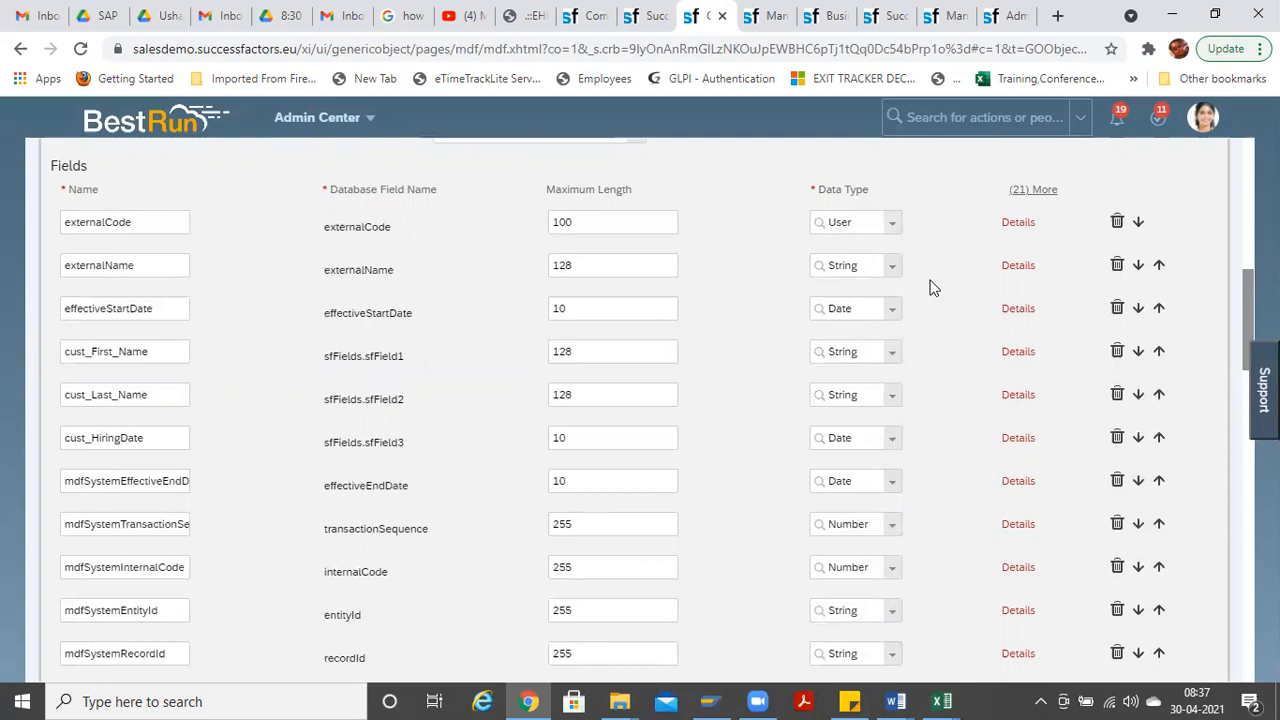
# Step: Set Required to Yes in the details of the cust_HiringDate field and save the object definition
pyautogui.click(1018, 440)
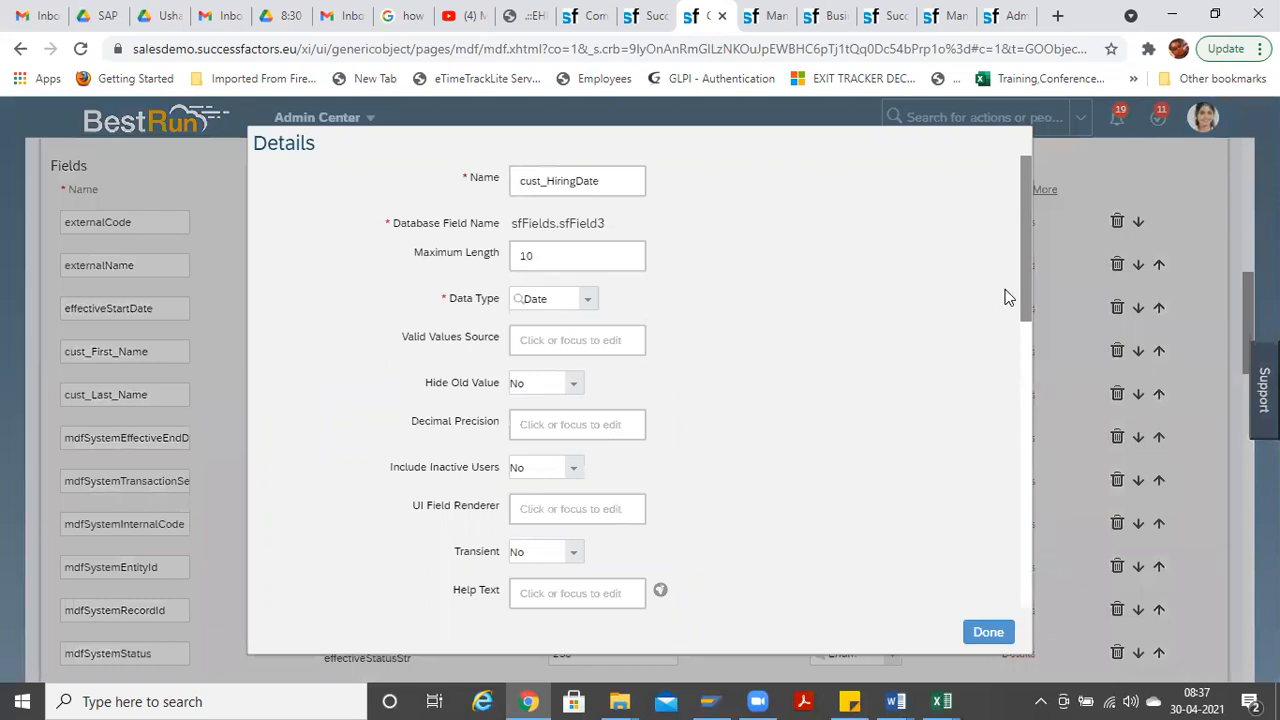
pyautogui.moveTo(1027, 294); pyautogui.dragTo(1054, 414)
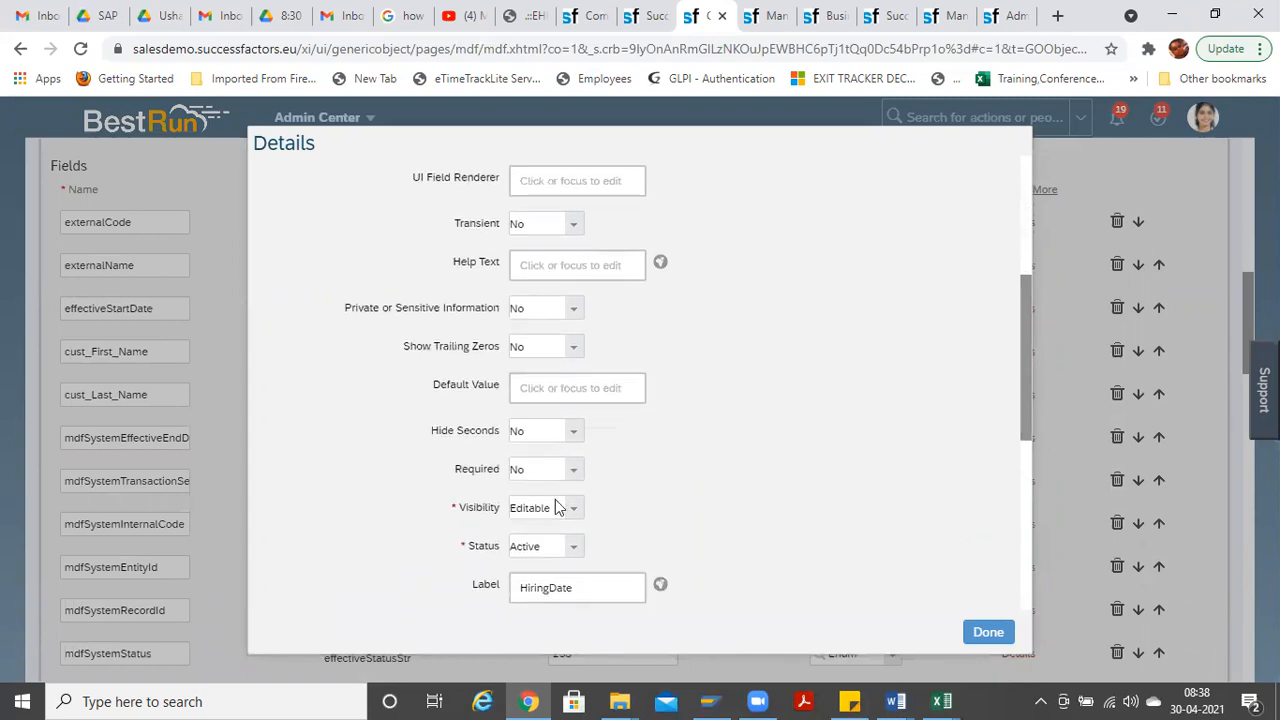
pyautogui.moveTo(484, 472); pyautogui.dragTo(468, 472)
pyautogui.click(578, 472)
pyautogui.click(560, 509)
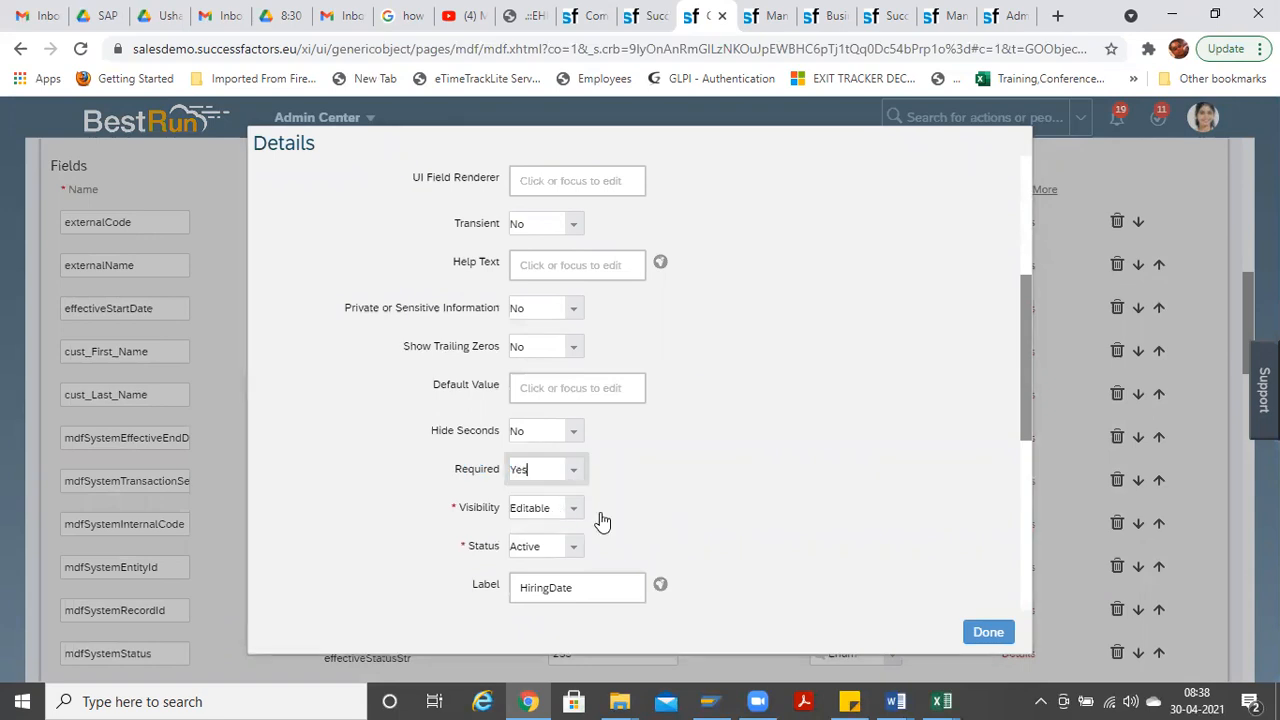
pyautogui.click(985, 633)
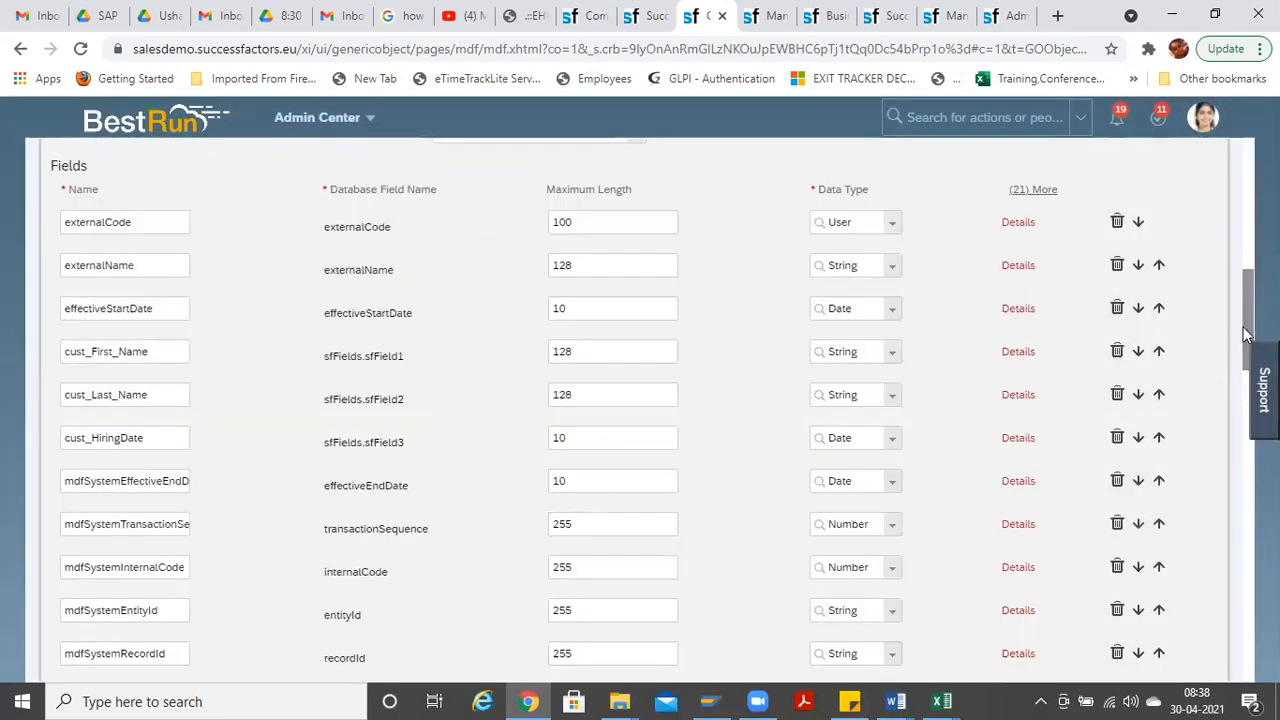
pyautogui.scroll(-10, 640, 400)
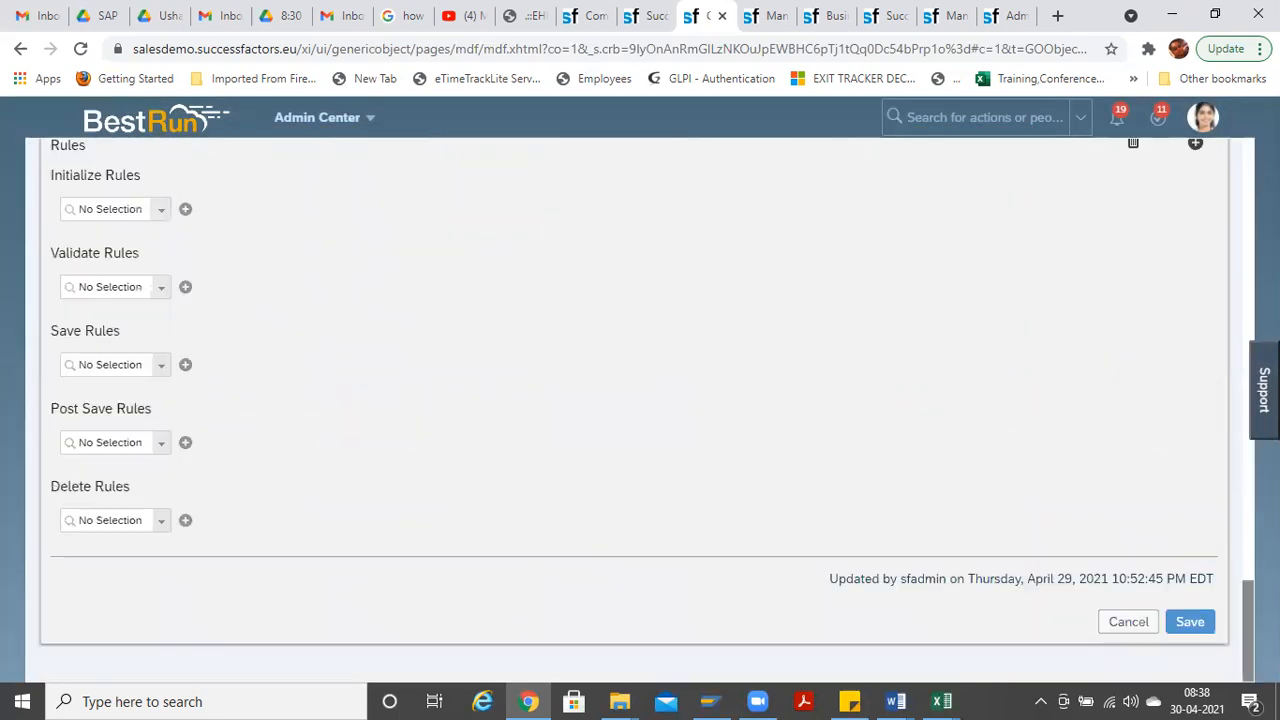
pyautogui.click(1190, 622)
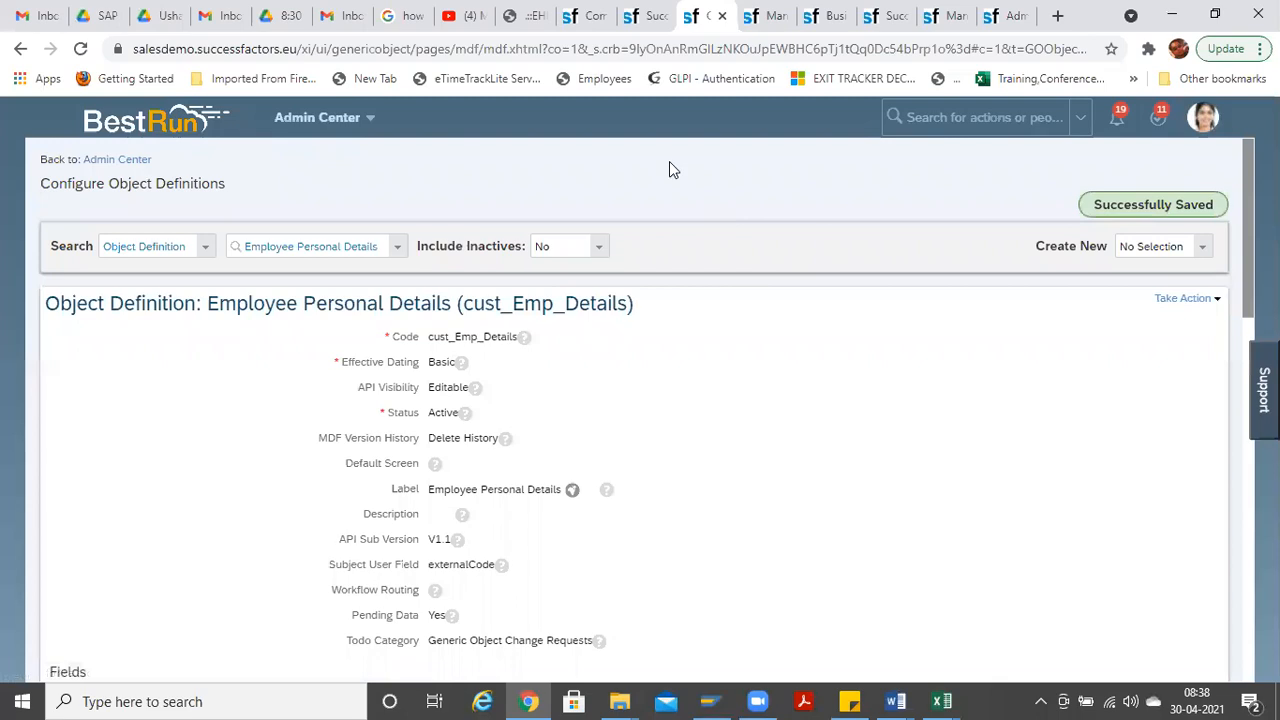
# Step: Switch back to the employee file page and reload it to pick up the changed object definition
pyautogui.click(590, 18)
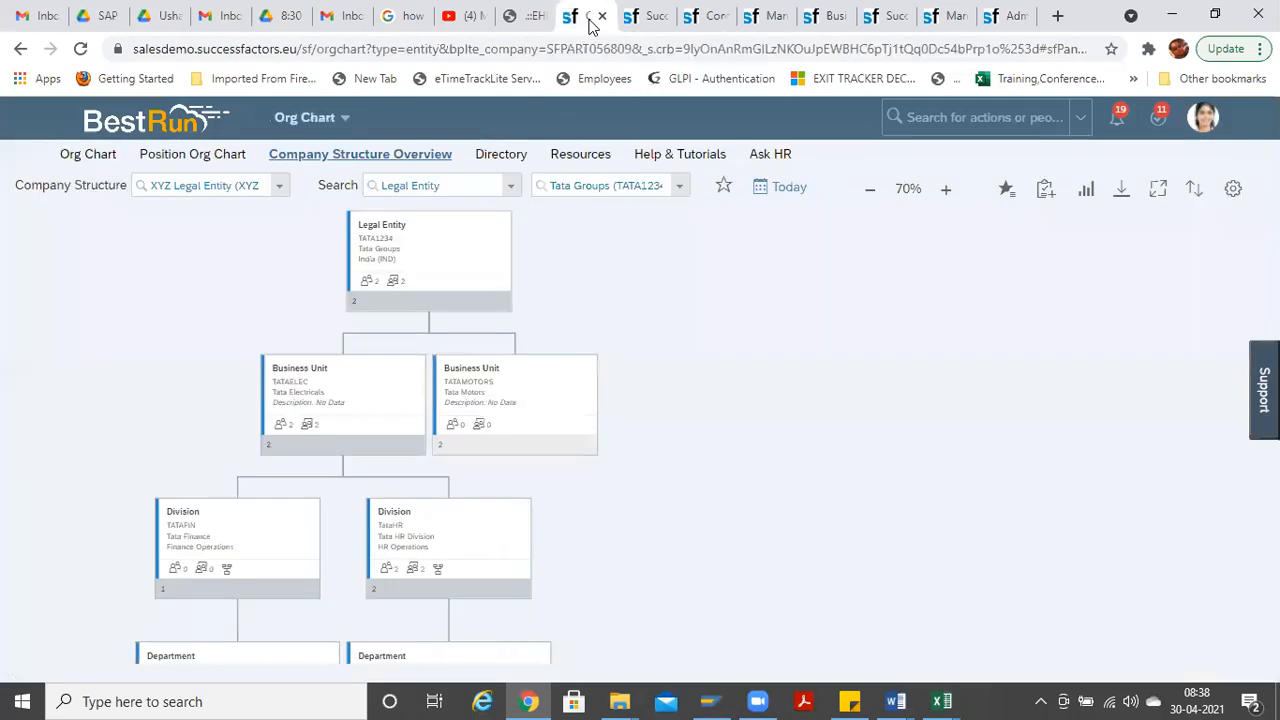
pyautogui.click(698, 14)
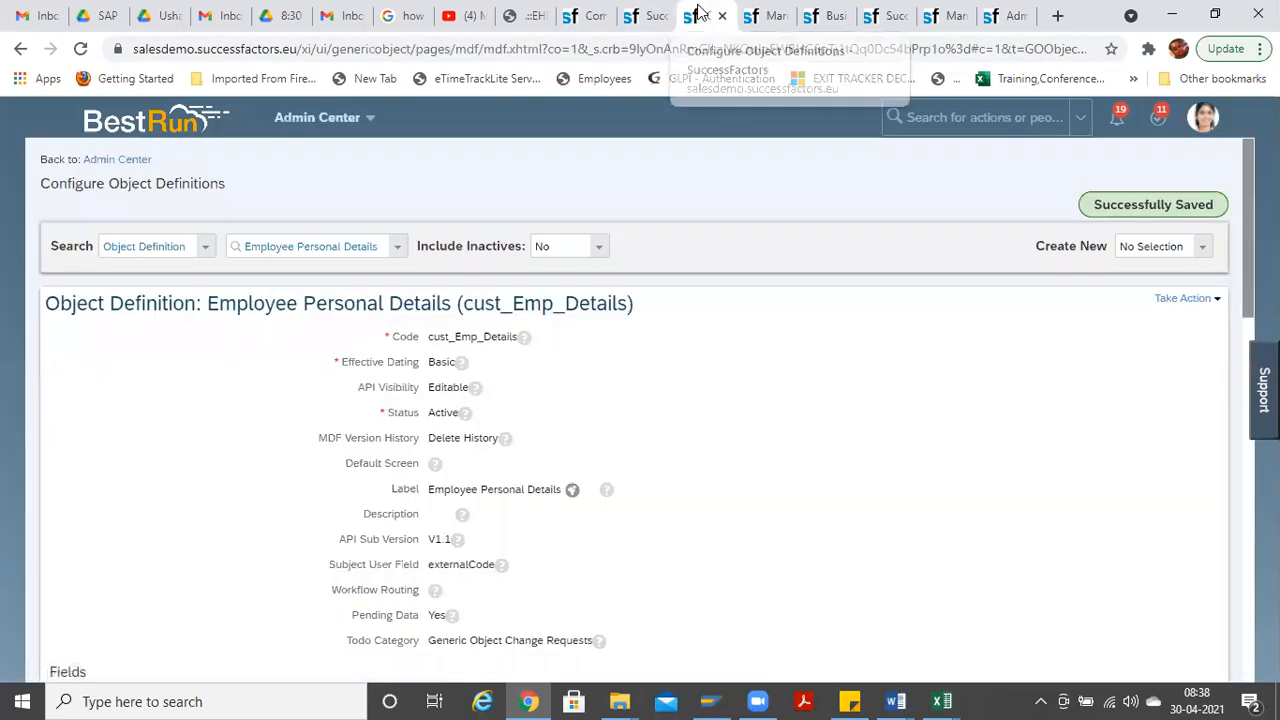
pyautogui.click(596, 18)
pyautogui.click(645, 18)
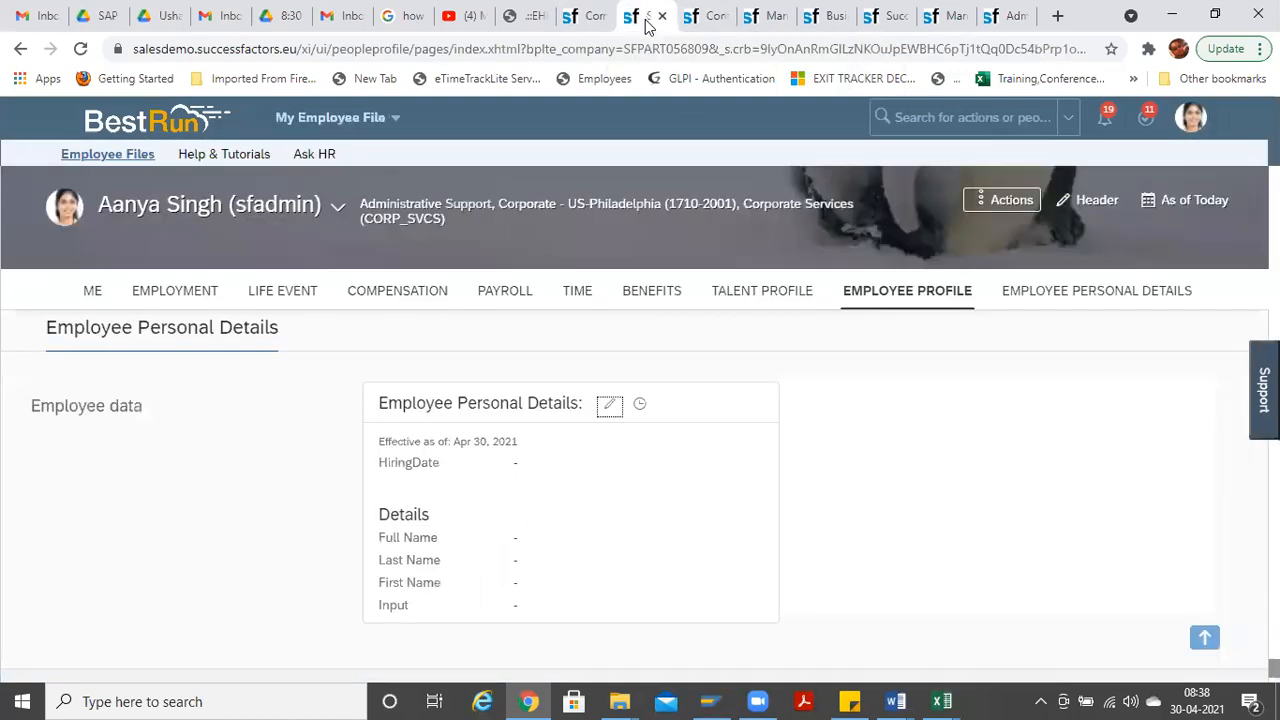
pyautogui.hotkey('ctrl', 'l')
pyautogui.press('Return')
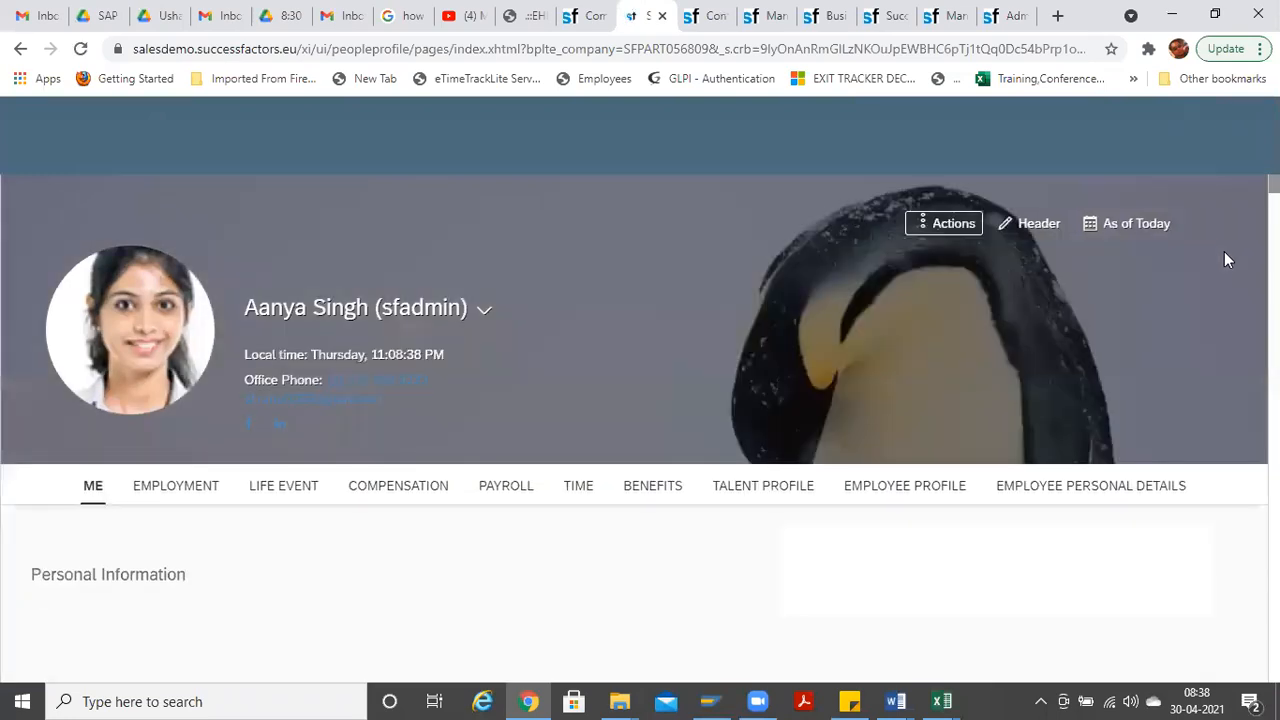
pyautogui.hotkey('ctrl', 'a')
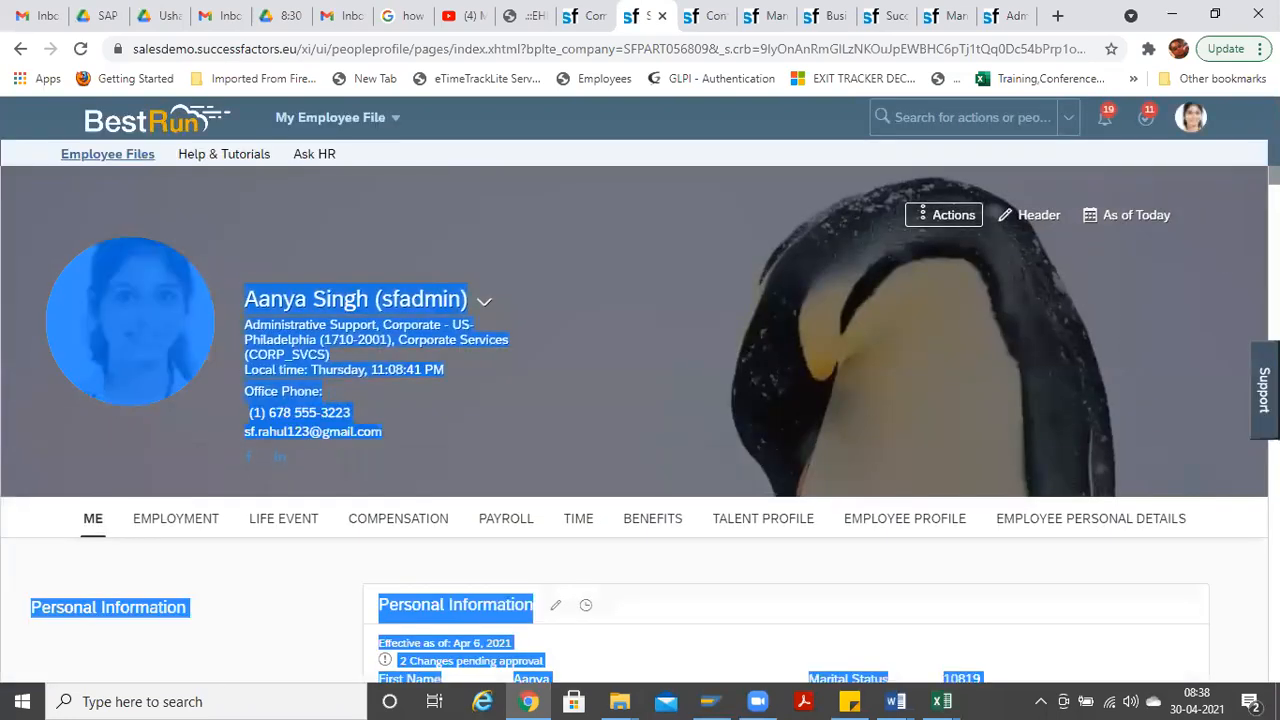
pyautogui.scroll(-1, 640, 420)
pyautogui.scroll(-3, 830, 249)
pyautogui.scroll(5, 830, 249)
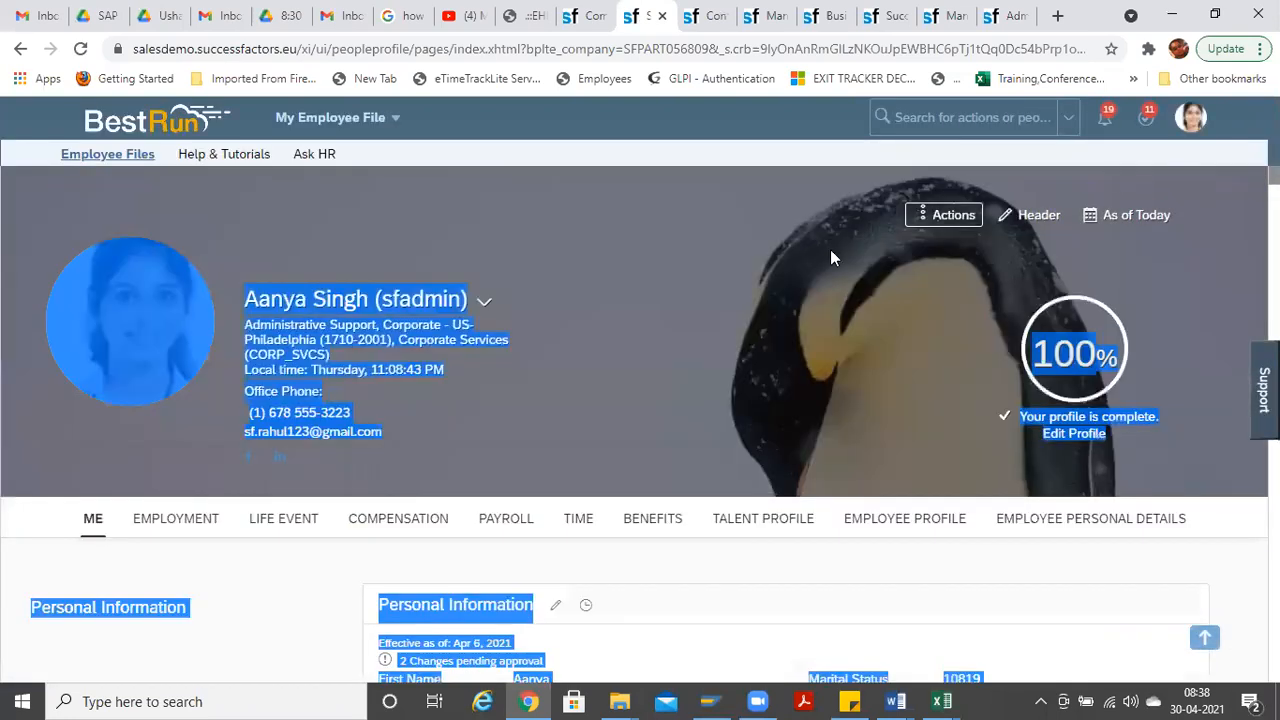
# Step: Open the Employee Personal Details record for editing to check whether HiringDate is mandatory, and cancel without saving
pyautogui.click(1137, 518)
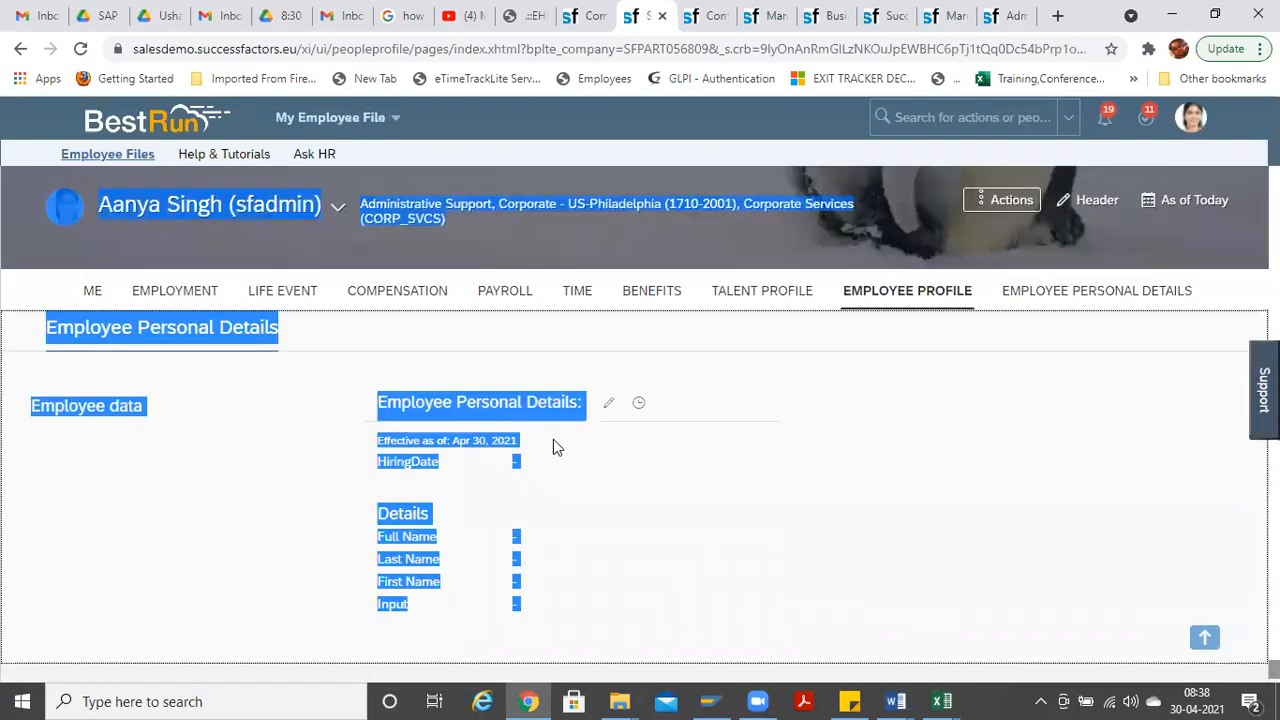
pyautogui.click(606, 406)
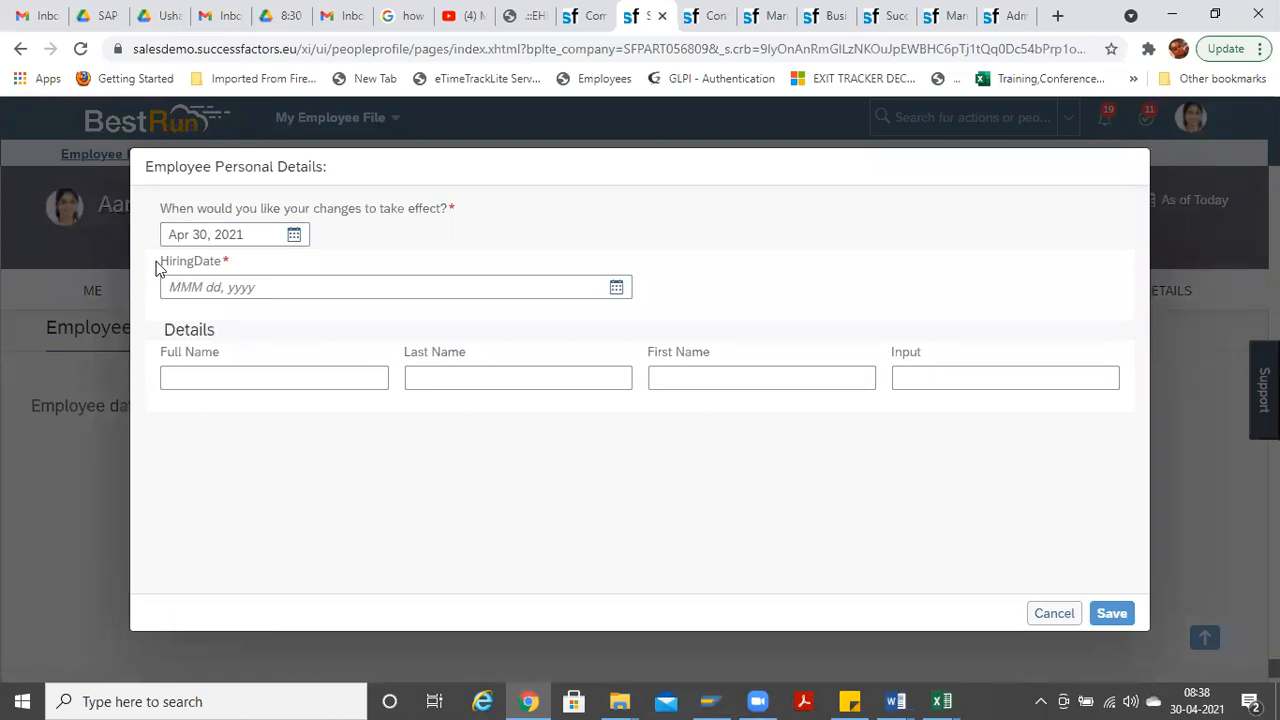
pyautogui.click(1064, 621)
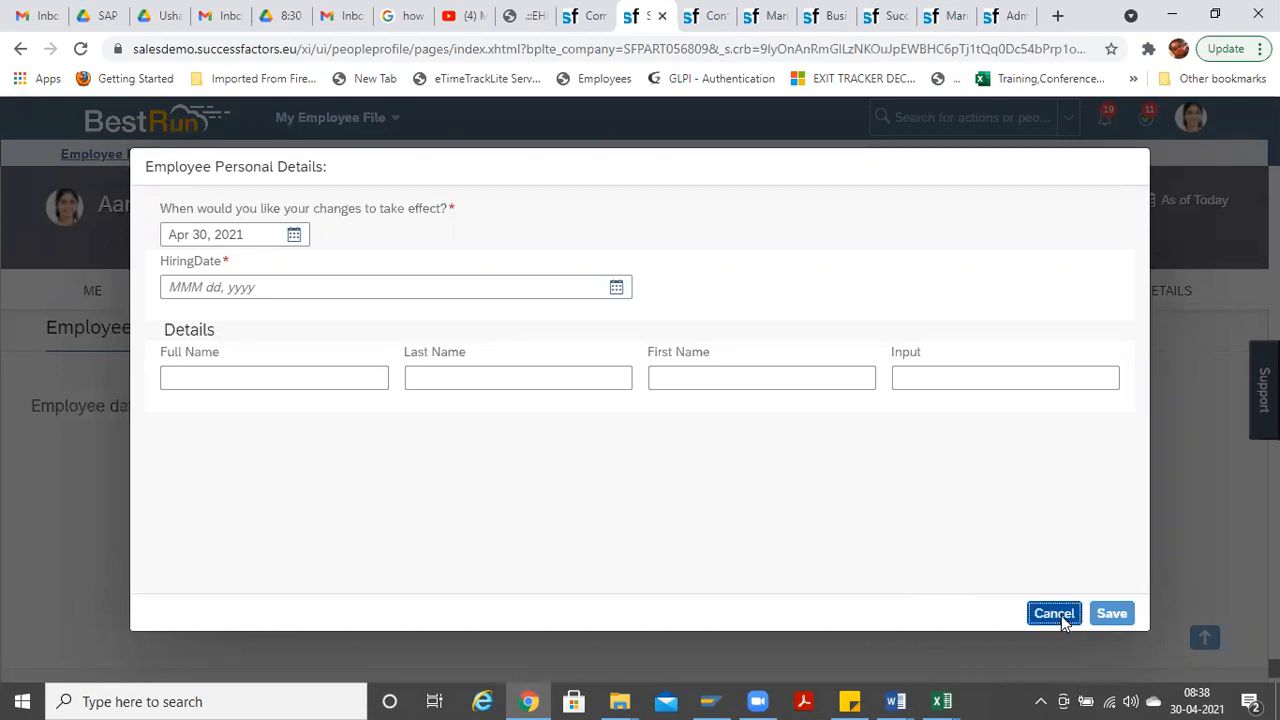